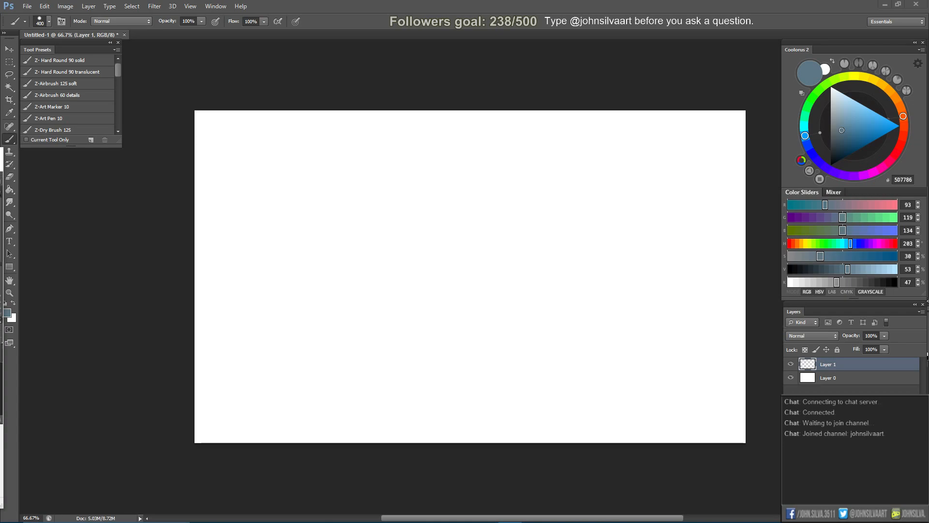
# Cover the whole canvas on Layer 1 with slate blue 5D7786 using large strokes of a brush up to 600 px.
pyautogui.moveTo(490, 164)
pyautogui.mouseDown()
pyautogui.moveTo(456, 184)
pyautogui.moveTo(554, 140)
pyautogui.moveTo(582, 151)
pyautogui.moveTo(570, 129)
pyautogui.moveTo(670, 148)
pyautogui.moveTo(662, 118)
pyautogui.moveTo(689, 166)
pyautogui.moveTo(700, 267)
pyautogui.moveTo(703, 185)
pyautogui.moveTo(699, 221)
pyautogui.moveTo(668, 221)
pyautogui.mouseUp()
pyautogui.press(']')
pyautogui.press(']')
pyautogui.press('[')
pyautogui.moveTo(525, 206)
pyautogui.mouseDown()
pyautogui.moveTo(486, 219)
pyautogui.moveTo(450, 200)
pyautogui.moveTo(426, 161)
pyautogui.moveTo(385, 192)
pyautogui.moveTo(476, 161)
pyautogui.moveTo(275, 194)
pyautogui.moveTo(196, 188)
pyautogui.moveTo(189, 179)
pyautogui.moveTo(321, 139)
pyautogui.moveTo(195, 242)
pyautogui.moveTo(223, 134)
pyautogui.moveTo(297, 147)
pyautogui.moveTo(281, 149)
pyautogui.moveTo(345, 119)
pyautogui.moveTo(344, 177)
pyautogui.moveTo(439, 192)
pyautogui.moveTo(556, 230)
pyautogui.moveTo(550, 330)
pyautogui.moveTo(556, 247)
pyautogui.moveTo(595, 270)
pyautogui.moveTo(594, 257)
pyautogui.moveTo(615, 366)
pyautogui.moveTo(619, 327)
pyautogui.moveTo(655, 383)
pyautogui.moveTo(647, 328)
pyautogui.moveTo(638, 365)
pyautogui.moveTo(300, 431)
pyautogui.moveTo(327, 334)
pyautogui.moveTo(247, 372)
pyautogui.moveTo(260, 364)
pyautogui.moveTo(411, 409)
pyautogui.moveTo(462, 378)
pyautogui.moveTo(439, 353)
pyautogui.moveTo(446, 368)
pyautogui.moveTo(443, 305)
pyautogui.moveTo(445, 333)
pyautogui.moveTo(454, 279)
pyautogui.moveTo(430, 277)
pyautogui.moveTo(426, 320)
pyautogui.moveTo(451, 363)
pyautogui.moveTo(512, 365)
pyautogui.moveTo(425, 315)
pyautogui.mouseUp()
pyautogui.press('[')
pyautogui.press(']')
pyautogui.press(']')
pyautogui.press(']')
pyautogui.press(']')
pyautogui.press('[')
pyautogui.press('[')
pyautogui.moveTo(212, 266)
pyautogui.mouseDown()
pyautogui.moveTo(261, 410)
pyautogui.moveTo(203, 216)
pyautogui.moveTo(224, 149)
pyautogui.moveTo(537, 192)
pyautogui.moveTo(607, 130)
pyautogui.moveTo(688, 269)
pyautogui.moveTo(689, 424)
pyautogui.mouseUp()
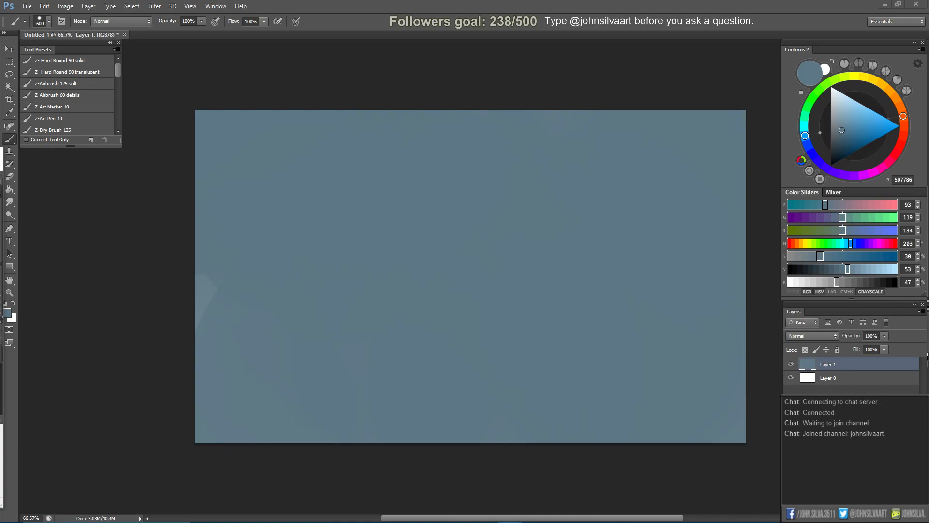
# Paint large rounded cloud masses in a lighter blue across the lower part of the canvas.
pyautogui.press('[')
pyautogui.press('[')
pyautogui.press('[')
pyautogui.press('[')
pyautogui.press('[')
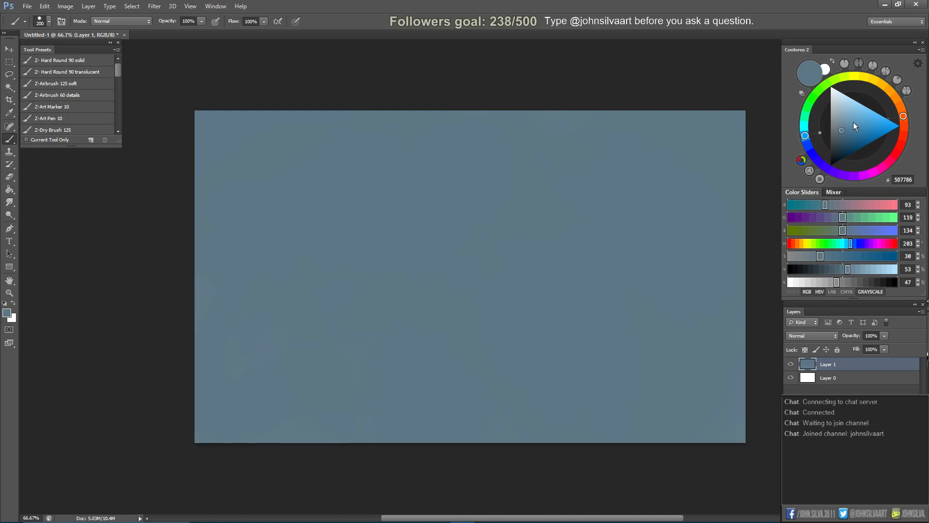
pyautogui.moveTo(844, 120)
pyautogui.mouseDown()
pyautogui.moveTo(831, 139)
pyautogui.moveTo(848, 127)
pyautogui.mouseUp()
pyautogui.press(']')
pyautogui.press(']')
pyautogui.press(']')
pyautogui.moveTo(729, 266)
pyautogui.mouseDown()
pyautogui.moveTo(673, 321)
pyautogui.moveTo(699, 288)
pyautogui.moveTo(719, 357)
pyautogui.moveTo(627, 407)
pyautogui.moveTo(647, 281)
pyautogui.moveTo(691, 367)
pyautogui.moveTo(660, 397)
pyautogui.moveTo(438, 461)
pyautogui.moveTo(327, 452)
pyautogui.moveTo(257, 335)
pyautogui.moveTo(281, 310)
pyautogui.moveTo(251, 340)
pyautogui.moveTo(251, 312)
pyautogui.moveTo(293, 344)
pyautogui.moveTo(324, 290)
pyautogui.moveTo(286, 279)
pyautogui.moveTo(249, 306)
pyautogui.mouseUp()
# Build up paler clouds across the lower half with a 400 px brush in 8FA7B5 and 8CA8B8.
pyautogui.press('[')
pyautogui.click(841, 115)
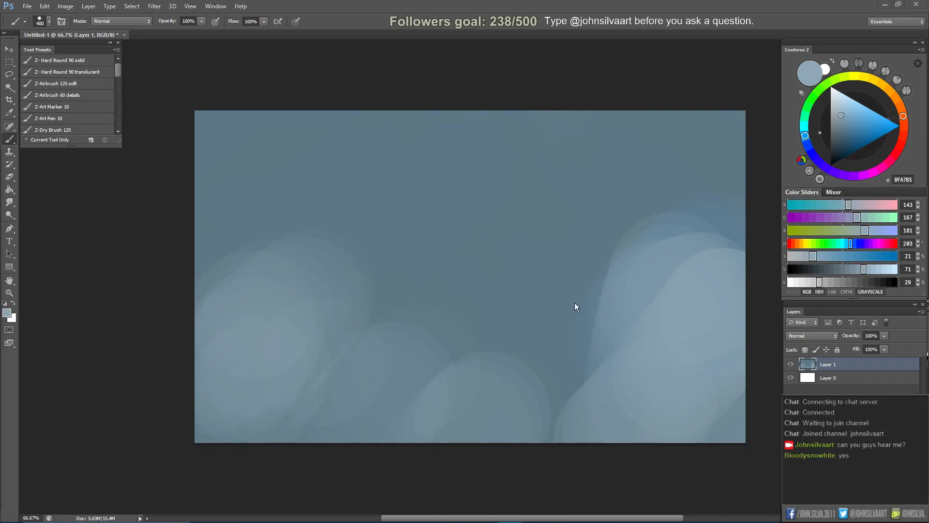
pyautogui.moveTo(666, 280); pyautogui.dragTo(528, 373)
pyautogui.hotkey('ctrl', 'z')
pyautogui.moveTo(611, 286)
pyautogui.mouseDown()
pyautogui.moveTo(675, 214)
pyautogui.moveTo(684, 225)
pyautogui.moveTo(617, 279)
pyautogui.moveTo(668, 254)
pyautogui.moveTo(578, 354)
pyautogui.moveTo(529, 365)
pyautogui.moveTo(468, 354)
pyautogui.moveTo(394, 387)
pyautogui.moveTo(402, 360)
pyautogui.moveTo(365, 286)
pyautogui.mouseUp()
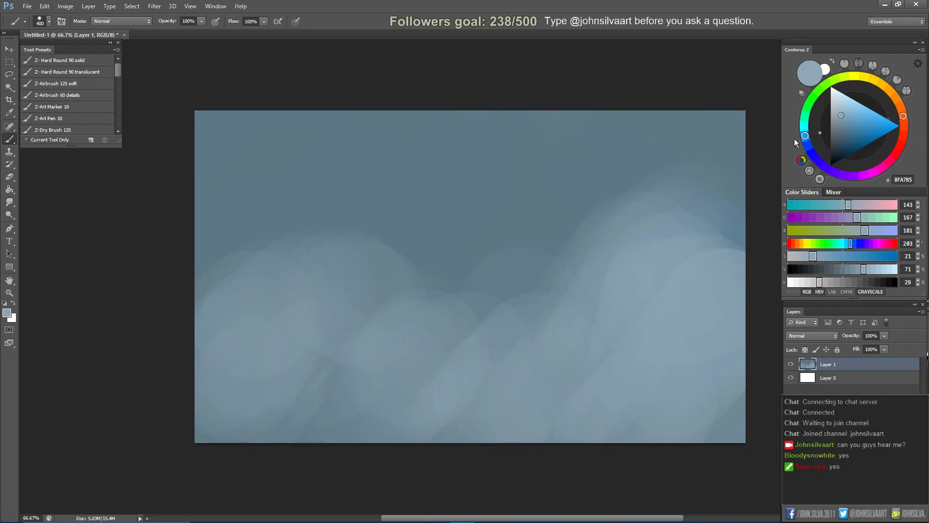
pyautogui.click(843, 115)
pyautogui.moveTo(367, 342)
pyautogui.mouseDown()
pyautogui.moveTo(326, 337)
pyautogui.moveTo(330, 297)
pyautogui.moveTo(385, 339)
pyautogui.moveTo(415, 322)
pyautogui.moveTo(427, 301)
pyautogui.moveTo(399, 311)
pyautogui.mouseUp()
# Start smudging the left cloud's upper edge with the Smudge tool set to a 90 px tip.
pyautogui.press('r')
pyautogui.press(']')
pyautogui.press(']')
pyautogui.press(']')
pyautogui.press(']')
pyautogui.press(']')
pyautogui.press(']')
pyautogui.moveTo(394, 236); pyautogui.dragTo(384, 252)
pyautogui.rightClick(402, 252)
pyautogui.moveTo(445, 272); pyautogui.dragTo(452, 272)
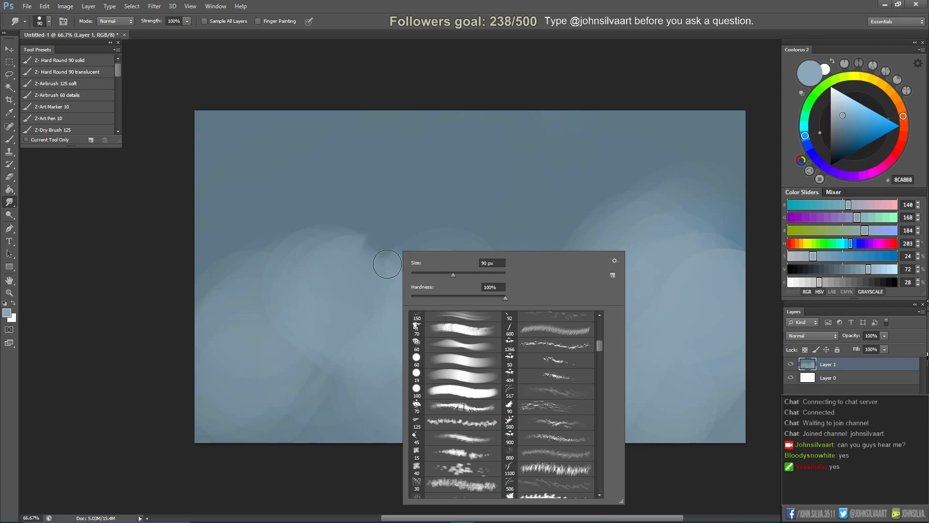
pyautogui.click(382, 228)
# Blend the left and right cloud shapes into the background with larger Smudge strokes, up to 250 px.
pyautogui.press(']')
pyautogui.press(']')
pyautogui.press(']')
pyautogui.moveTo(338, 245)
pyautogui.mouseDown()
pyautogui.moveTo(479, 259)
pyautogui.moveTo(502, 282)
pyautogui.moveTo(558, 265)
pyautogui.moveTo(647, 203)
pyautogui.moveTo(715, 187)
pyautogui.moveTo(739, 217)
pyautogui.moveTo(716, 238)
pyautogui.moveTo(624, 259)
pyautogui.moveTo(597, 244)
pyautogui.moveTo(588, 202)
pyautogui.moveTo(563, 234)
pyautogui.moveTo(571, 238)
pyautogui.moveTo(585, 184)
pyautogui.moveTo(565, 200)
pyautogui.moveTo(596, 161)
pyautogui.moveTo(574, 184)
pyautogui.moveTo(536, 280)
pyautogui.moveTo(569, 228)
pyautogui.moveTo(564, 264)
pyautogui.moveTo(583, 223)
pyautogui.moveTo(565, 209)
pyautogui.moveTo(578, 166)
pyautogui.moveTo(534, 263)
pyautogui.moveTo(538, 304)
pyautogui.moveTo(566, 232)
pyautogui.moveTo(562, 221)
pyautogui.moveTo(518, 237)
pyautogui.moveTo(543, 259)
pyautogui.moveTo(539, 231)
pyautogui.moveTo(532, 257)
pyautogui.moveTo(553, 216)
pyautogui.moveTo(530, 223)
pyautogui.moveTo(587, 233)
pyautogui.moveTo(583, 264)
pyautogui.moveTo(655, 243)
pyautogui.moveTo(606, 264)
pyautogui.moveTo(451, 286)
pyautogui.moveTo(404, 275)
pyautogui.moveTo(396, 244)
pyautogui.moveTo(425, 256)
pyautogui.moveTo(451, 248)
pyautogui.moveTo(447, 261)
pyautogui.moveTo(499, 285)
pyautogui.moveTo(417, 260)
pyautogui.moveTo(493, 290)
pyautogui.moveTo(456, 310)
pyautogui.moveTo(431, 307)
pyautogui.moveTo(430, 290)
pyautogui.moveTo(406, 291)
pyautogui.mouseUp()
pyautogui.press('[')
pyautogui.press('[')
pyautogui.moveTo(241, 289)
pyautogui.mouseDown()
pyautogui.moveTo(322, 297)
pyautogui.moveTo(298, 313)
pyautogui.moveTo(332, 292)
pyautogui.moveTo(356, 359)
pyautogui.moveTo(374, 356)
pyautogui.moveTo(471, 386)
pyautogui.moveTo(441, 426)
pyautogui.moveTo(417, 422)
pyautogui.moveTo(389, 383)
pyautogui.moveTo(364, 386)
pyautogui.moveTo(374, 370)
pyautogui.moveTo(389, 398)
pyautogui.moveTo(407, 369)
pyautogui.moveTo(409, 388)
pyautogui.mouseUp()
pyautogui.press(']')
pyautogui.moveTo(654, 318)
pyautogui.mouseDown()
pyautogui.moveTo(727, 270)
pyautogui.moveTo(721, 256)
pyautogui.moveTo(740, 203)
pyautogui.mouseUp()
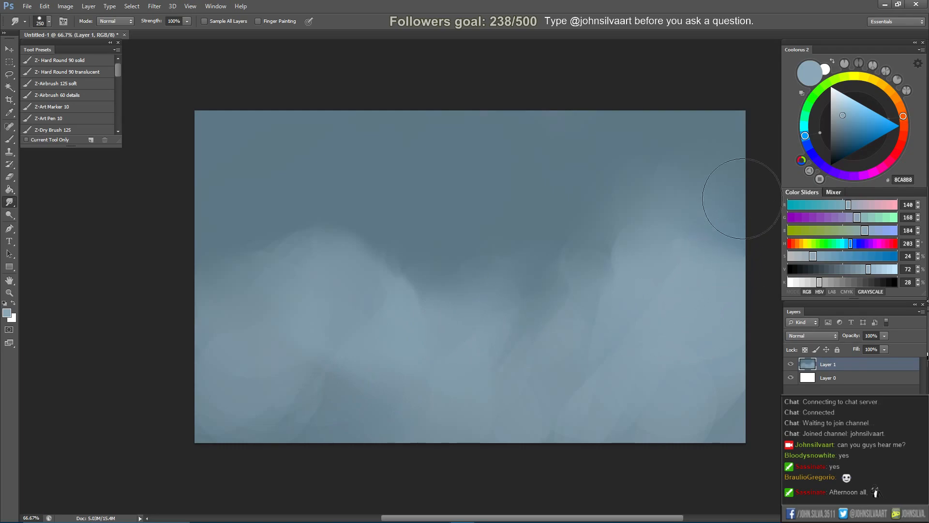
# Smudge the clouds along the lower edge and the central gap, enlarging the tip to 300 px for the centre.
pyautogui.moveTo(630, 426)
pyautogui.mouseDown()
pyautogui.moveTo(655, 401)
pyautogui.moveTo(739, 384)
pyautogui.moveTo(669, 411)
pyautogui.mouseUp()
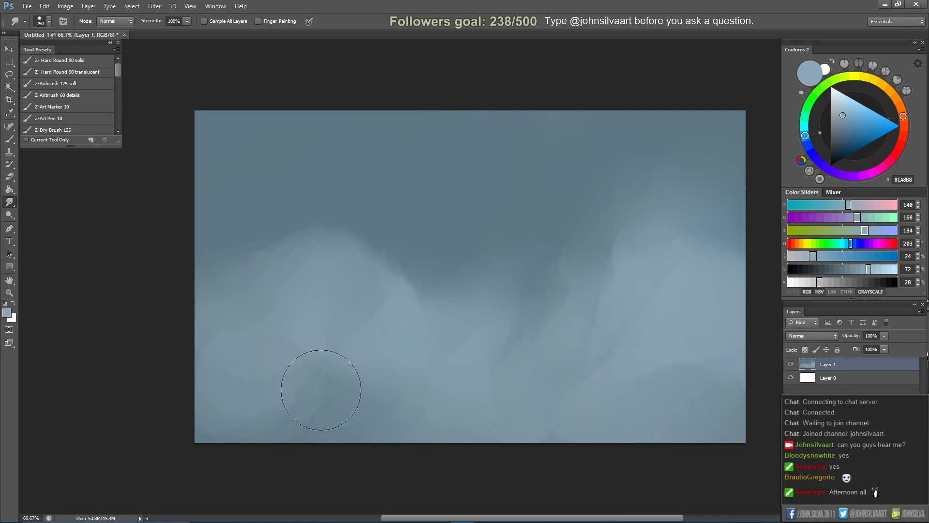
pyautogui.moveTo(300, 349)
pyautogui.mouseDown()
pyautogui.moveTo(303, 378)
pyautogui.moveTo(261, 375)
pyautogui.moveTo(282, 371)
pyautogui.moveTo(264, 349)
pyautogui.moveTo(314, 393)
pyautogui.moveTo(263, 382)
pyautogui.moveTo(271, 348)
pyautogui.moveTo(283, 375)
pyautogui.moveTo(253, 301)
pyautogui.moveTo(268, 395)
pyautogui.moveTo(267, 362)
pyautogui.moveTo(341, 382)
pyautogui.moveTo(314, 359)
pyautogui.moveTo(282, 415)
pyautogui.moveTo(212, 424)
pyautogui.moveTo(229, 257)
pyautogui.moveTo(262, 245)
pyautogui.moveTo(251, 224)
pyautogui.moveTo(275, 221)
pyautogui.mouseUp()
pyautogui.press('[')
pyautogui.press('[')
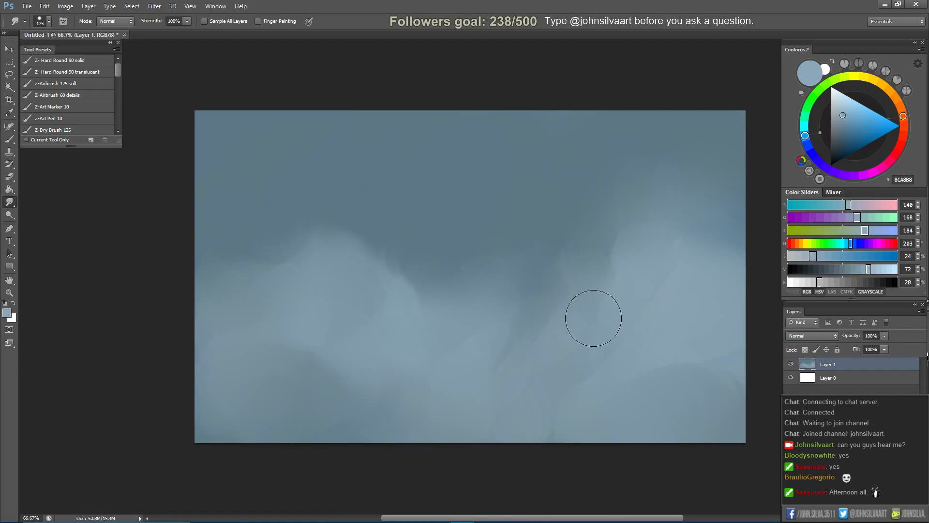
pyautogui.press(']')
pyautogui.press(']')
pyautogui.press(']')
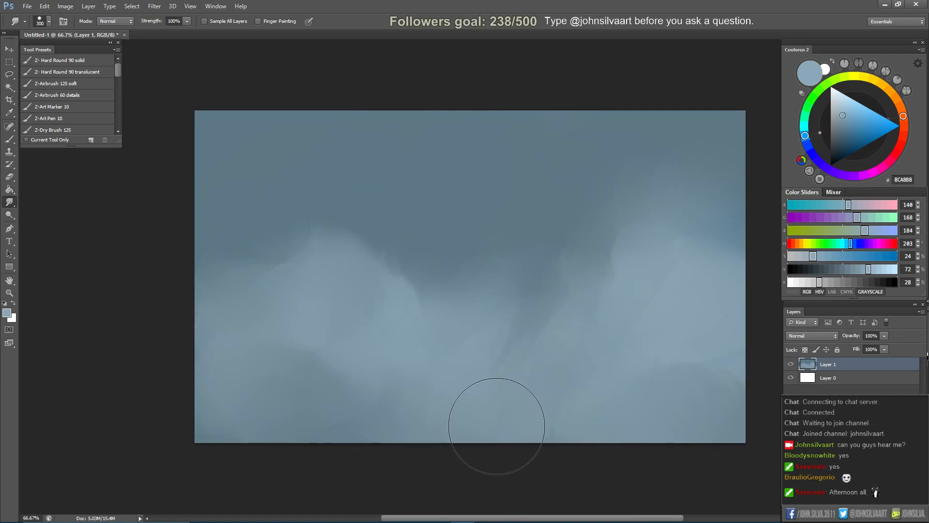
pyautogui.moveTo(538, 413)
pyautogui.mouseDown()
pyautogui.moveTo(459, 329)
pyautogui.moveTo(474, 261)
pyautogui.moveTo(490, 297)
pyautogui.moveTo(496, 252)
pyautogui.moveTo(514, 299)
pyautogui.mouseUp()
# Touch up the right cloud in light blue with a 250 px brush.
pyautogui.press('b')
pyautogui.press('[')
pyautogui.press('[')
pyautogui.moveTo(668, 224); pyautogui.dragTo(660, 264)
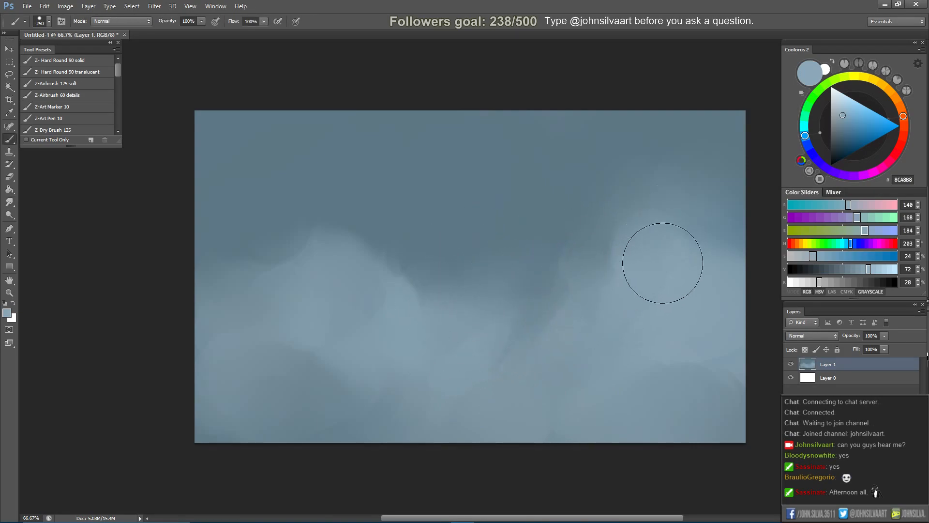
# Smudge the upper-left edge of the left cloud with a 125 px tip.
pyautogui.press('r')
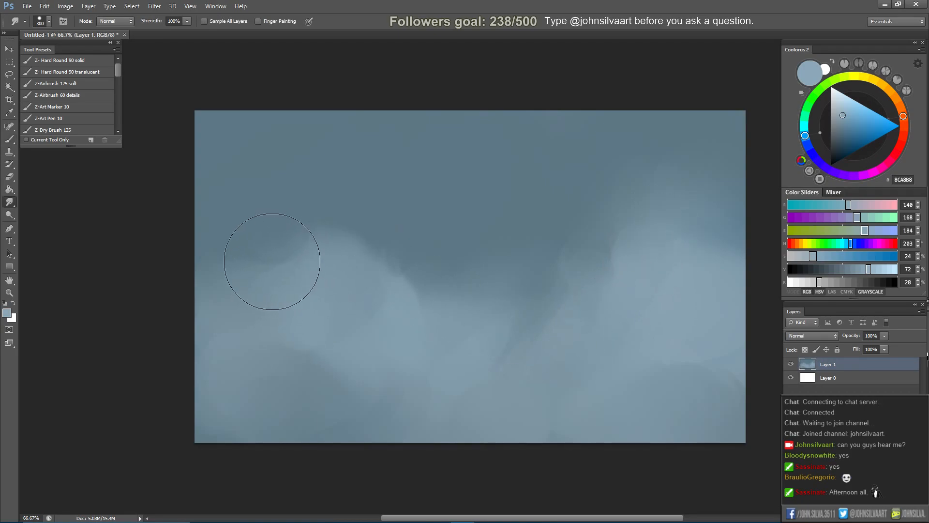
pyautogui.press('[')
pyautogui.press('[')
pyautogui.press('[')
pyautogui.press('[')
pyautogui.press('[')
pyautogui.press(']')
pyautogui.press(']')
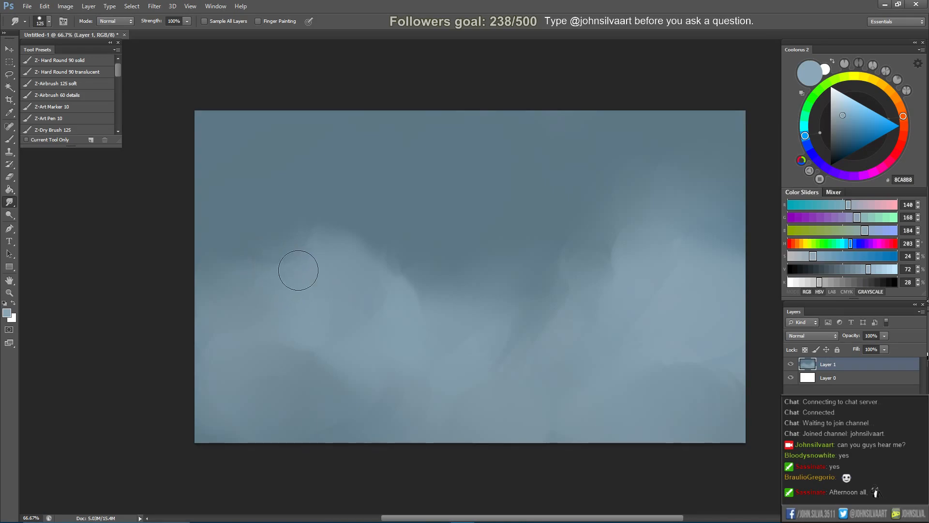
pyautogui.moveTo(286, 269); pyautogui.dragTo(297, 266)
# Set the brush to 0% hardness and 600 px, and paint a soft light-blue haze over the right cloud.
pyautogui.press('b')
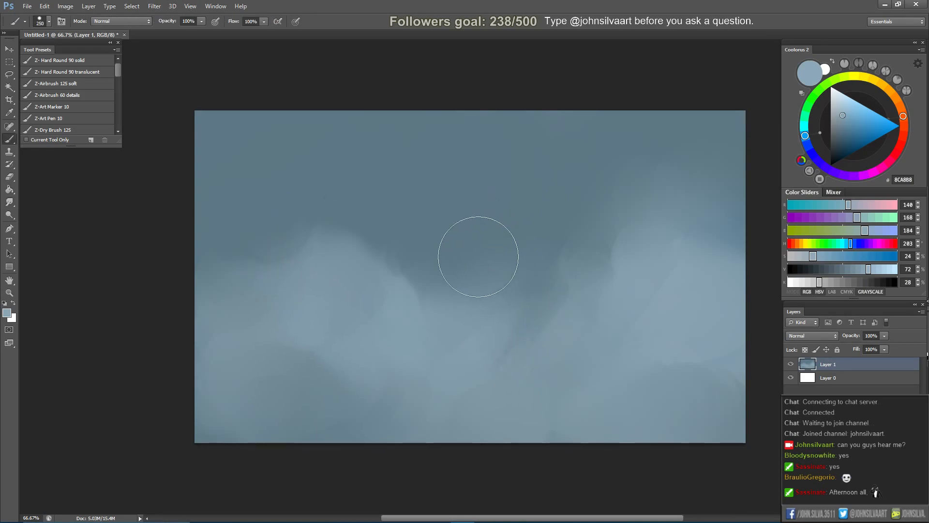
pyautogui.press(']')
pyautogui.rightClick(531, 224)
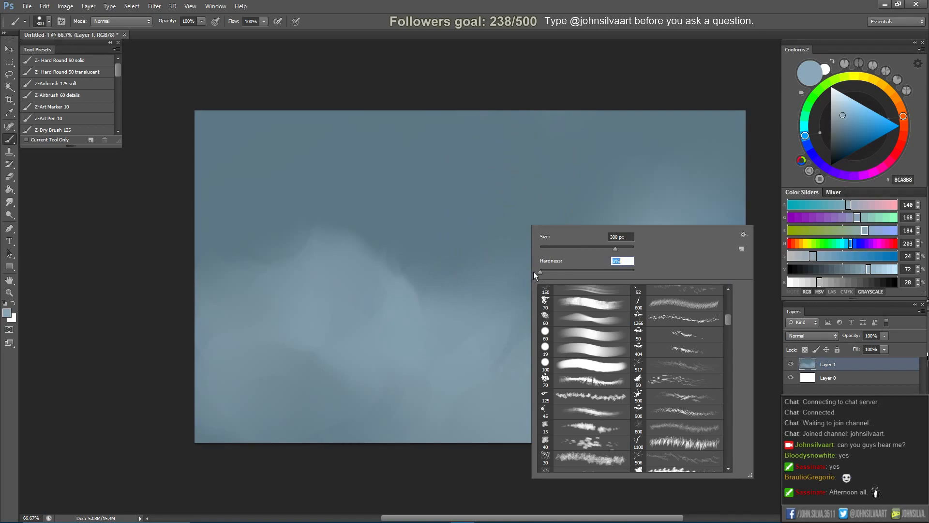
pyautogui.click(486, 241)
pyautogui.press(']')
pyautogui.press(']')
pyautogui.press(']')
pyautogui.moveTo(535, 319)
pyautogui.mouseDown()
pyautogui.moveTo(621, 241)
pyautogui.moveTo(653, 187)
pyautogui.mouseUp()
# Darken the sky along the upper edge with soft 600 px strokes in dark blue 334855.
pyautogui.click(838, 140)
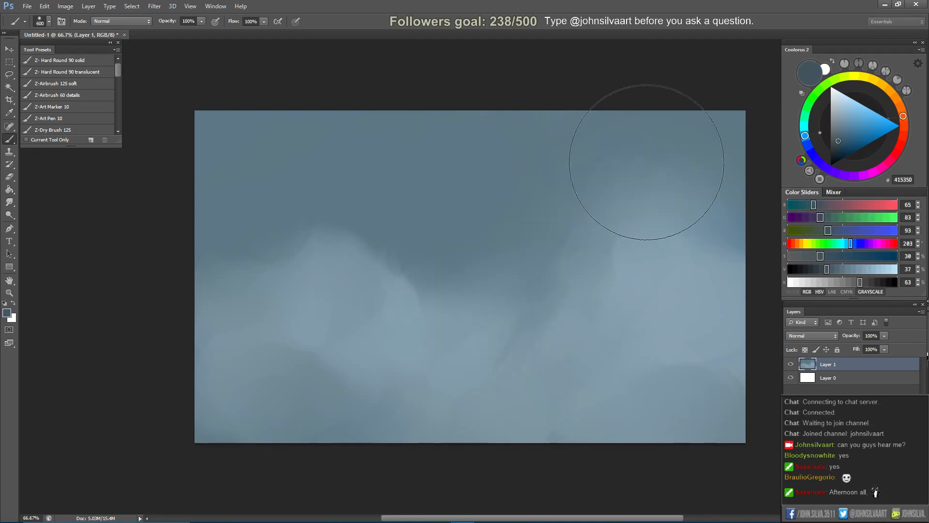
pyautogui.click(838, 140)
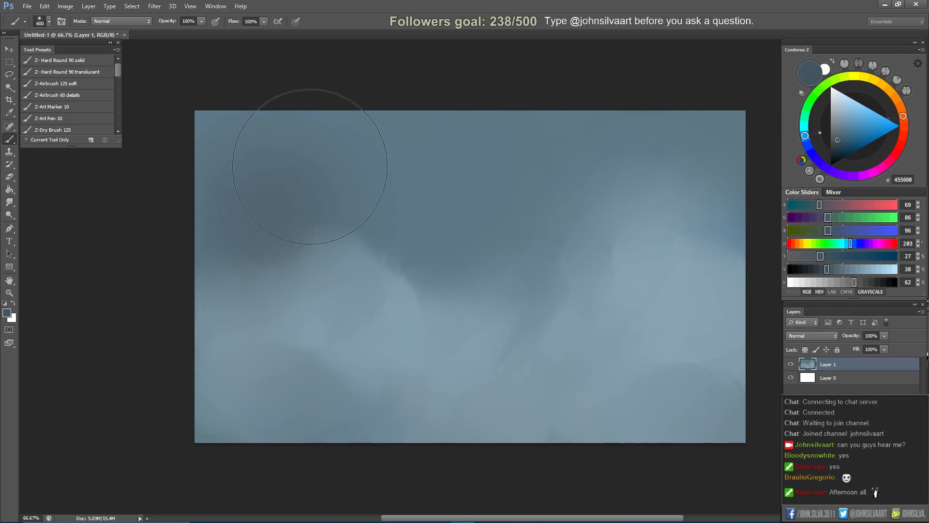
pyautogui.moveTo(274, 144); pyautogui.dragTo(334, 160)
pyautogui.moveTo(382, 138); pyautogui.dragTo(445, 131)
pyautogui.hotkey('ctrl', 'z')
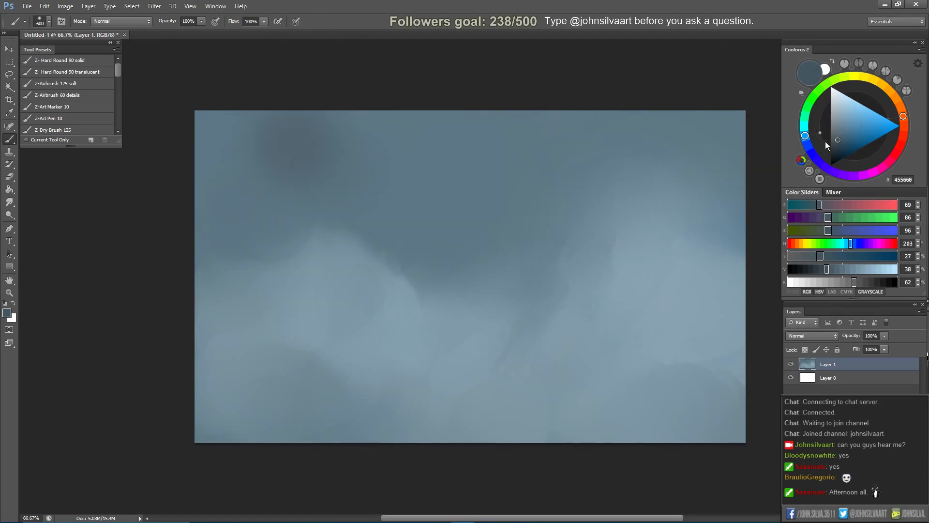
pyautogui.click(840, 145)
pyautogui.moveTo(289, 162)
pyautogui.mouseDown()
pyautogui.moveTo(296, 140)
pyautogui.moveTo(391, 119)
pyautogui.moveTo(396, 156)
pyautogui.mouseUp()
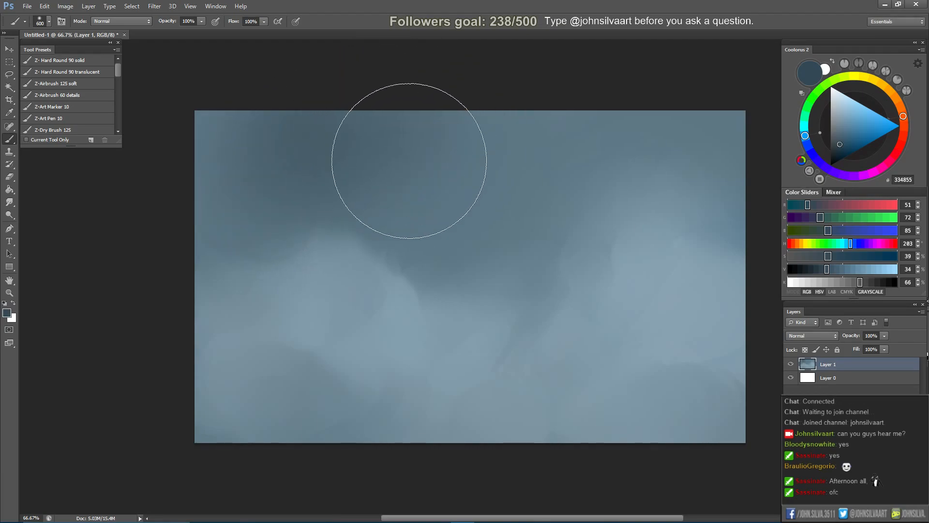
pyautogui.moveTo(428, 112); pyautogui.dragTo(505, 147)
pyautogui.hotkey('ctrl', 'z')
pyautogui.moveTo(457, 104); pyautogui.dragTo(509, 172)
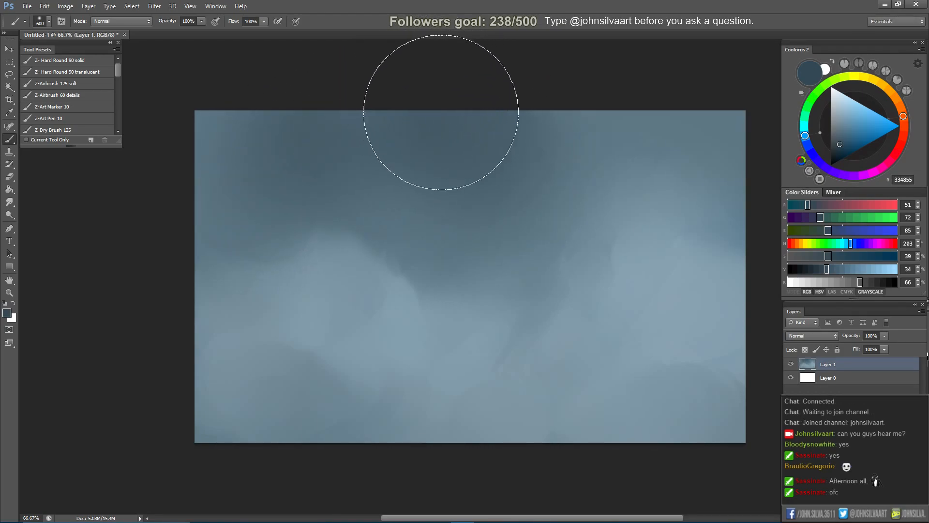
pyautogui.moveTo(561, 83)
pyautogui.mouseDown()
pyautogui.moveTo(582, 81)
pyautogui.moveTo(481, 91)
pyautogui.mouseUp()
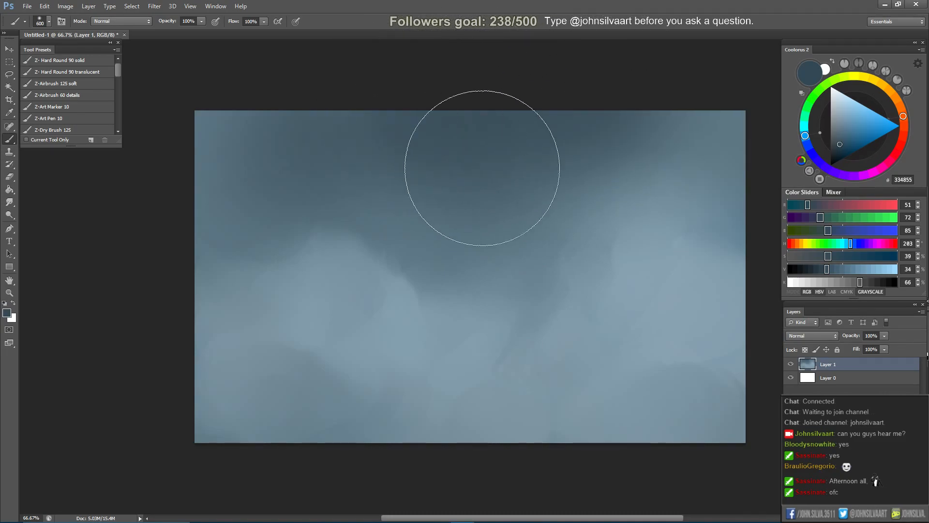
# Try dark blue shading over the left cloud, undo the unwanted strokes, and enlarge the soft brush to 700 px.
pyautogui.hotkey('ctrl', 'z')
pyautogui.moveTo(271, 305)
pyautogui.mouseDown()
pyautogui.moveTo(314, 323)
pyautogui.moveTo(342, 367)
pyautogui.mouseUp()
pyautogui.hotkey('ctrl', 'z')
pyautogui.hotkey('ctrl', 'z')
pyautogui.hotkey('ctrl', 'z')
pyautogui.moveTo(290, 269); pyautogui.dragTo(334, 319)
pyautogui.hotkey('ctrl', 'z')
pyautogui.press('[')
pyautogui.press('[')
pyautogui.press('[')
pyautogui.moveTo(276, 283)
pyautogui.mouseDown()
pyautogui.moveTo(275, 255)
pyautogui.moveTo(334, 298)
pyautogui.mouseUp()
pyautogui.hotkey('ctrl', 'z')
pyautogui.press(']')
pyautogui.press(']')
pyautogui.press(']')
pyautogui.press(']')
pyautogui.hotkey('ctrl', 'z')
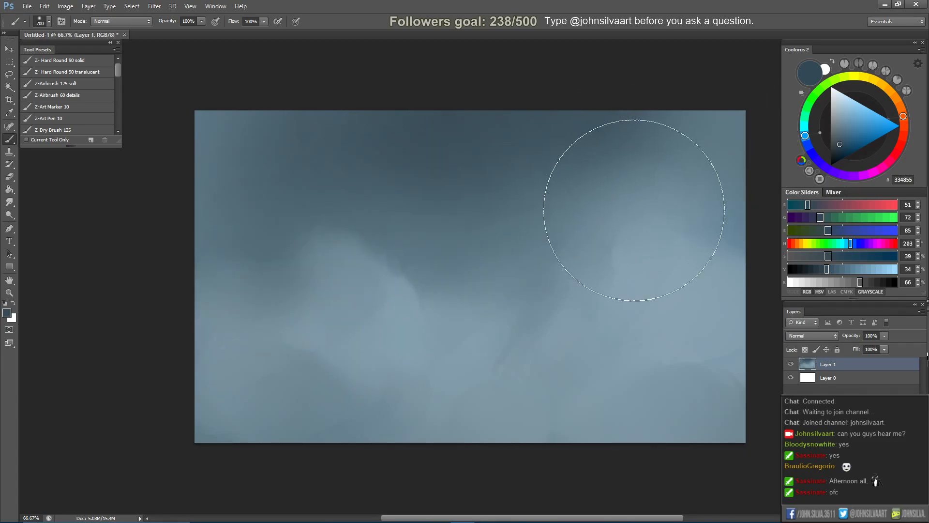
# Choose the Dodge tool for brightening the cloud highlights.
pyautogui.click(8, 216)
pyautogui.rightClick(8, 216)
pyautogui.click(43, 216)
pyautogui.rightClick(534, 230)
pyautogui.press('Escape')
pyautogui.press('b')
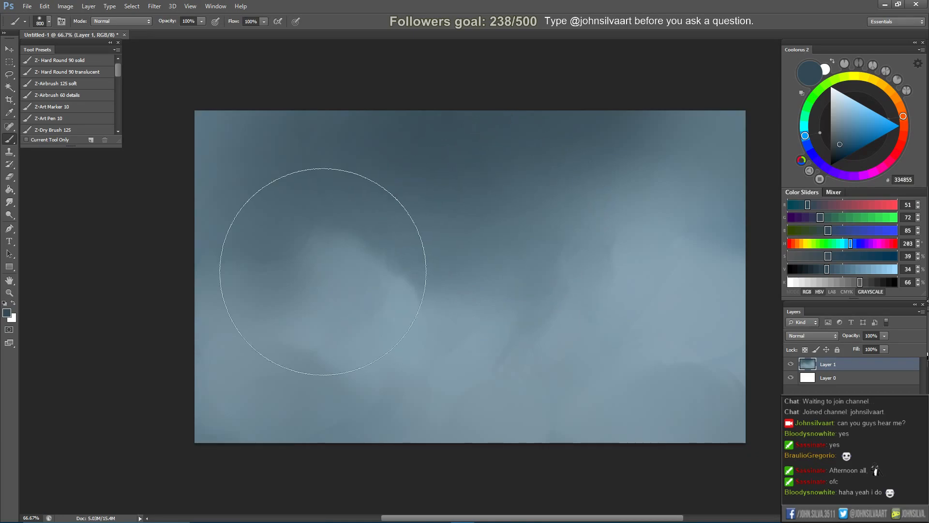
pyautogui.click(9, 215)
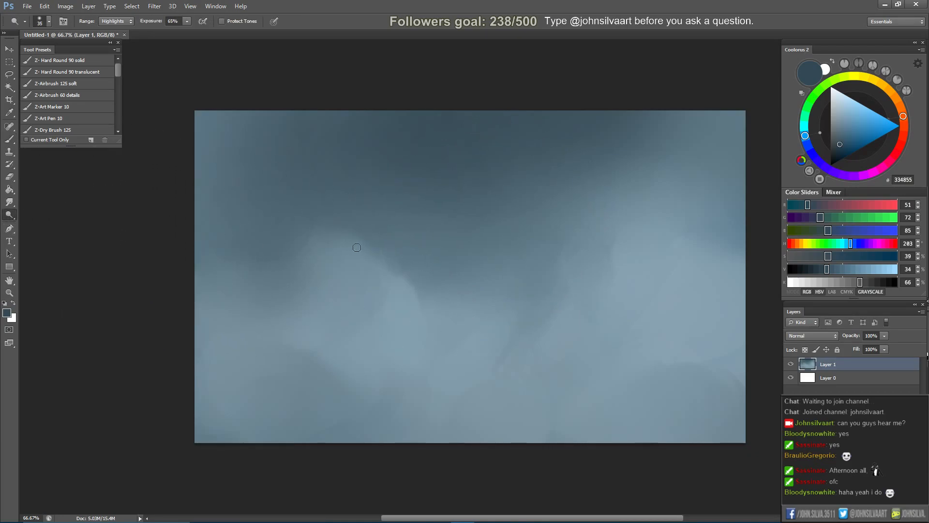
# Enlarge the Dodge tip to 900 px and brighten the right cloud into a strong glow.
pyautogui.press(']')
pyautogui.press(']')
pyautogui.press(']')
pyautogui.press(']')
pyautogui.press(']')
pyautogui.press(']')
pyautogui.press(']')
pyautogui.press(']')
pyautogui.press(']')
pyautogui.moveTo(678, 247); pyautogui.dragTo(638, 269)
pyautogui.hotkey('ctrl', 'z')
pyautogui.press(']')
pyautogui.press(']')
pyautogui.click(673, 249)
pyautogui.hotkey('ctrl', 'z')
pyautogui.click(712, 267)
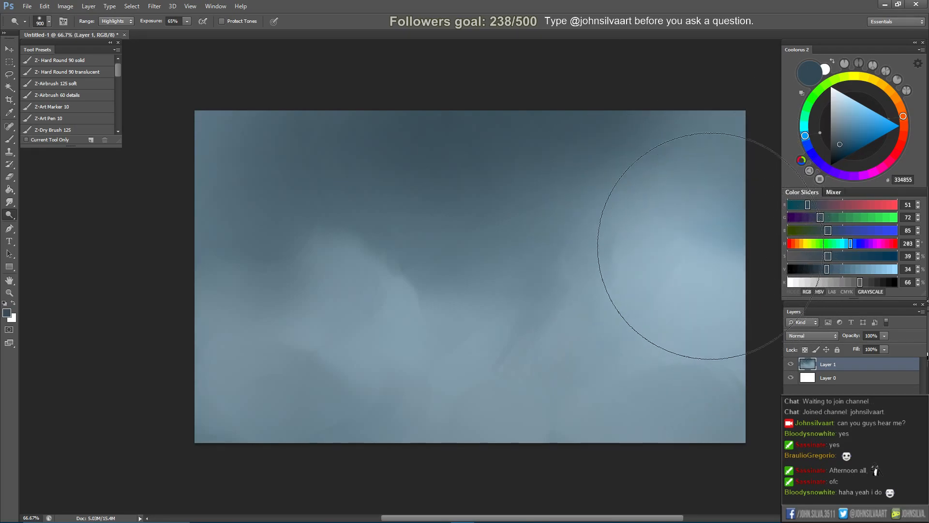
pyautogui.click(708, 245)
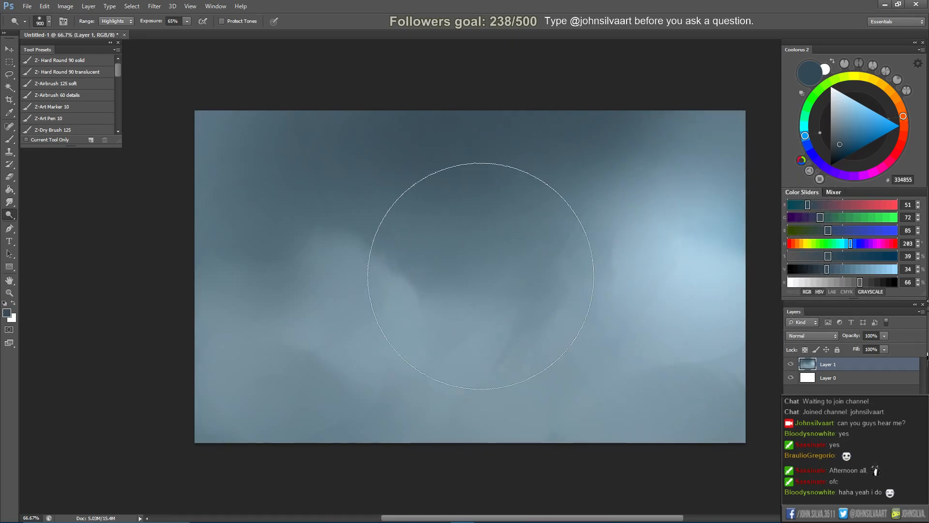
pyautogui.click(508, 306)
pyautogui.hotkey('ctrl', 'z')
pyautogui.click(496, 304)
pyautogui.click(481, 307)
pyautogui.hotkey('ctrl', 'alt', 'z')
pyautogui.click(541, 303)
pyautogui.hotkey('ctrl', 'alt', 'z')
pyautogui.hotkey('ctrl', 'alt', 'z')
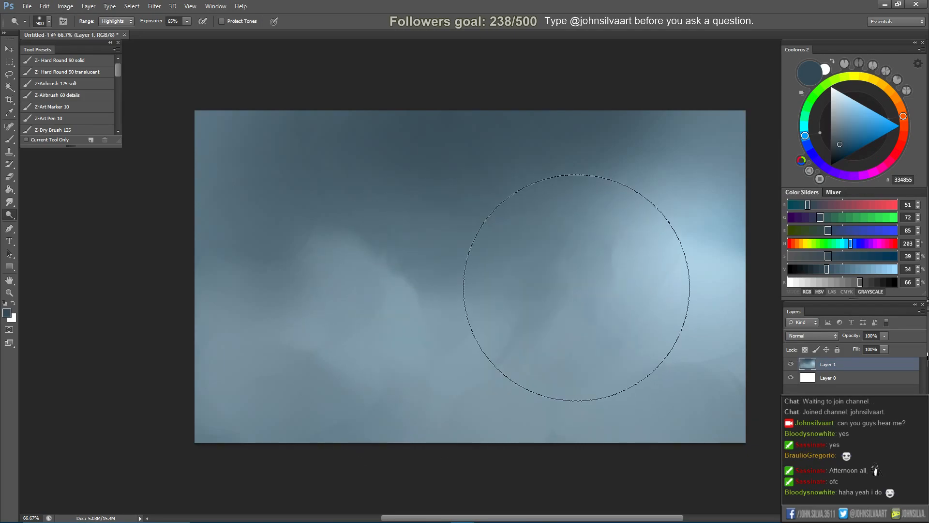
# Brighten the clouds in the lower centre with a larger Dodge tip.
pyautogui.click(565, 297)
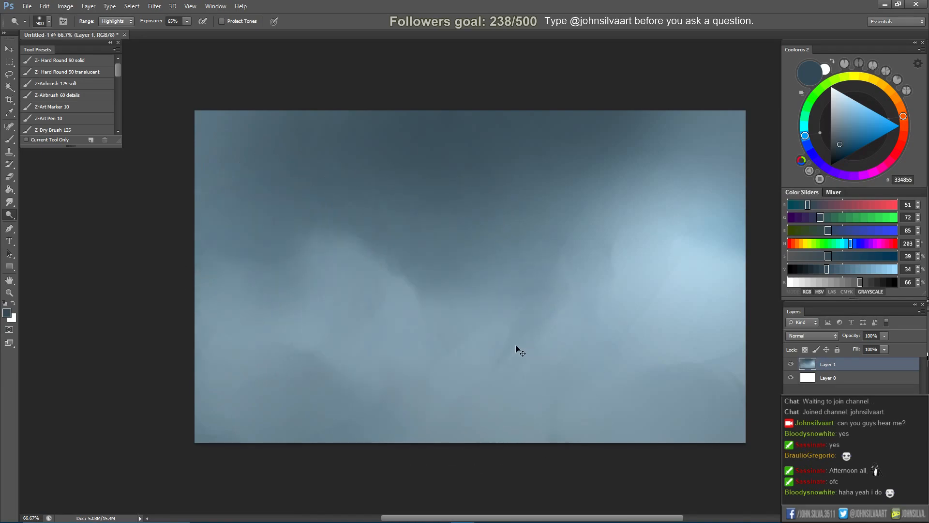
pyautogui.press(']')
pyautogui.press(']')
pyautogui.press(']')
pyautogui.press(']')
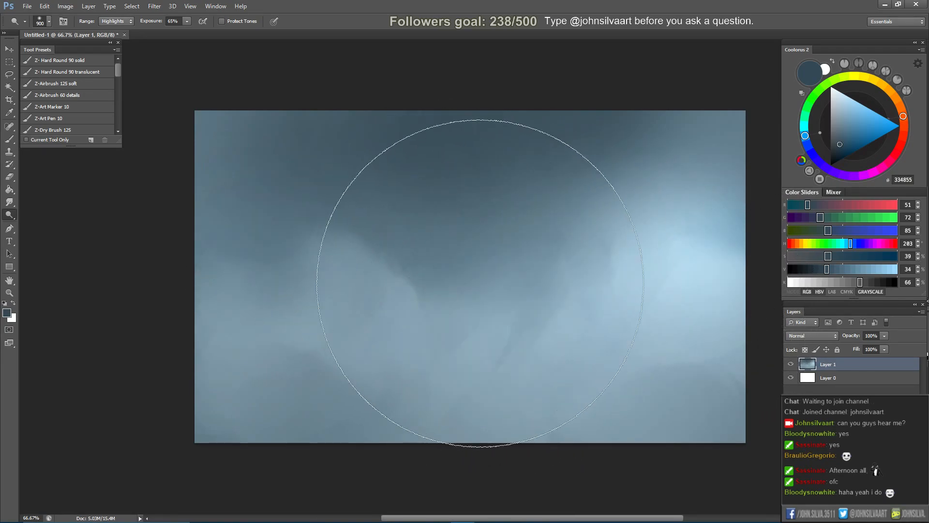
# Return to the Brush tool with a smaller tip and pick the very dark brown 241F1A as the painting colour.
pyautogui.press('b')
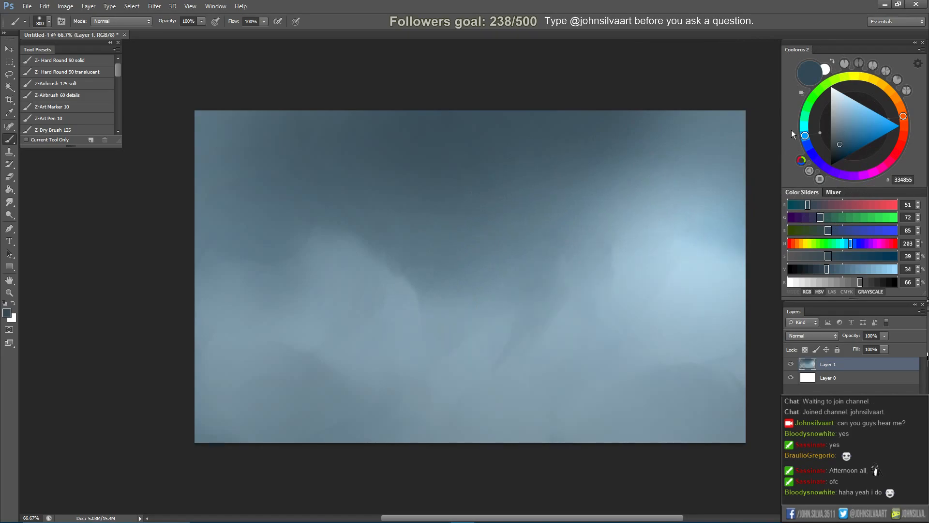
pyautogui.moveTo(836, 150); pyautogui.dragTo(833, 155)
pyautogui.press('[')
pyautogui.press('[')
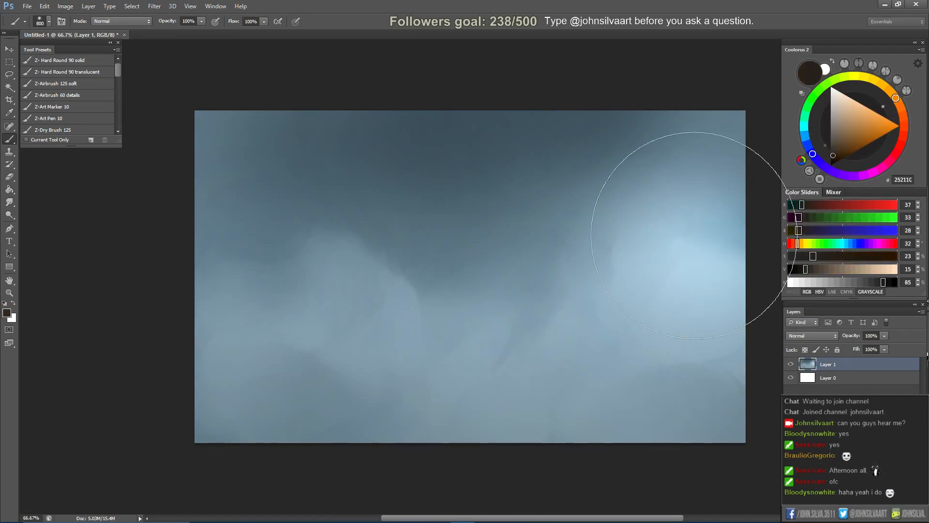
pyautogui.press('[')
pyautogui.press('[')
pyautogui.click(833, 156)
pyautogui.moveTo(424, 368); pyautogui.dragTo(460, 329)
pyautogui.hotkey('ctrl', 'z')
pyautogui.press('[')
pyautogui.press('[')
pyautogui.rightClick(468, 264)
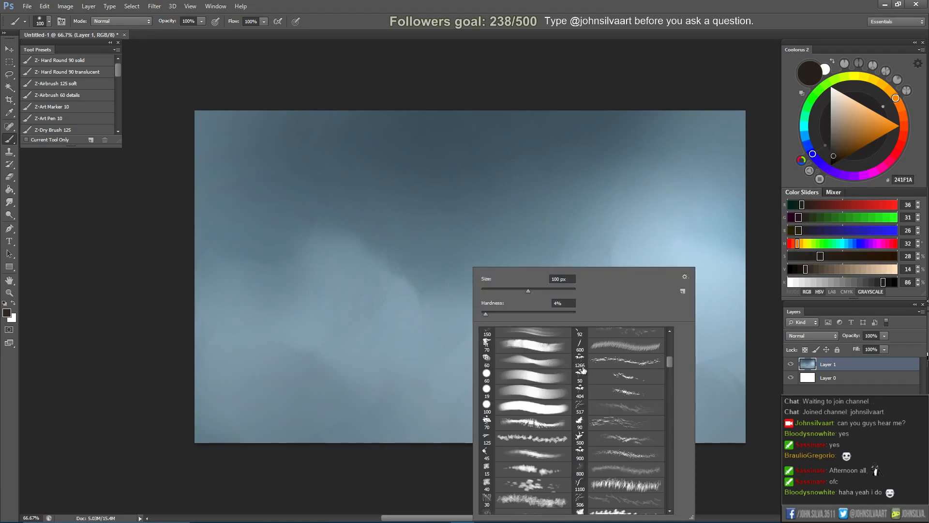
pyautogui.click(145, 392)
pyautogui.press(']')
pyautogui.press(']')
pyautogui.press(']')
pyautogui.moveTo(431, 356); pyautogui.dragTo(460, 321)
pyautogui.hotkey('ctrl', 'z')
pyautogui.press('[')
pyautogui.press('[')
pyautogui.press('[')
pyautogui.hotkey('ctrl', 'z')
pyautogui.press(']')
pyautogui.press(']')
pyautogui.moveTo(412, 357)
pyautogui.mouseDown()
pyautogui.moveTo(436, 325)
pyautogui.moveTo(425, 346)
pyautogui.moveTo(475, 324)
pyautogui.moveTo(427, 344)
pyautogui.moveTo(488, 330)
pyautogui.mouseUp()
pyautogui.hotkey('ctrl', 'z')
pyautogui.hotkey('ctrl', 'z')
pyautogui.hotkey('ctrl', 'z')
pyautogui.hotkey('ctrl', 'z')
pyautogui.press(']')
pyautogui.hotkey('ctrl', 'z')
pyautogui.hotkey('ctrl', 'z')
pyautogui.press(']')
pyautogui.press(']')
pyautogui.moveTo(418, 364)
pyautogui.mouseDown()
pyautogui.moveTo(469, 348)
pyautogui.moveTo(453, 338)
pyautogui.moveTo(466, 337)
pyautogui.mouseUp()
pyautogui.hotkey('ctrl', 'z')
pyautogui.press('[')
pyautogui.hotkey('ctrl', 'z')
pyautogui.press('[')
pyautogui.press('[')
pyautogui.press('[')
pyautogui.press('[')
pyautogui.press('[')
# Choose a rough textured brush tip and block in a dark brown mass with a short tower on the left of the canvas.
pyautogui.rightClick(345, 277)
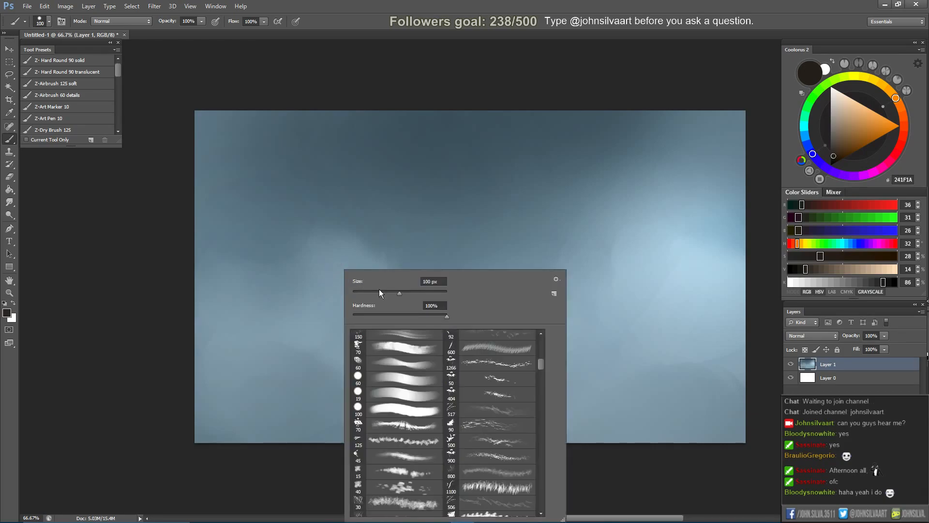
pyautogui.hotkey('ctrl', 'z')
pyautogui.moveTo(320, 278)
pyautogui.mouseDown()
pyautogui.moveTo(334, 328)
pyautogui.moveTo(325, 279)
pyautogui.moveTo(325, 349)
pyautogui.moveTo(320, 298)
pyautogui.moveTo(314, 340)
pyautogui.moveTo(275, 323)
pyautogui.mouseUp()
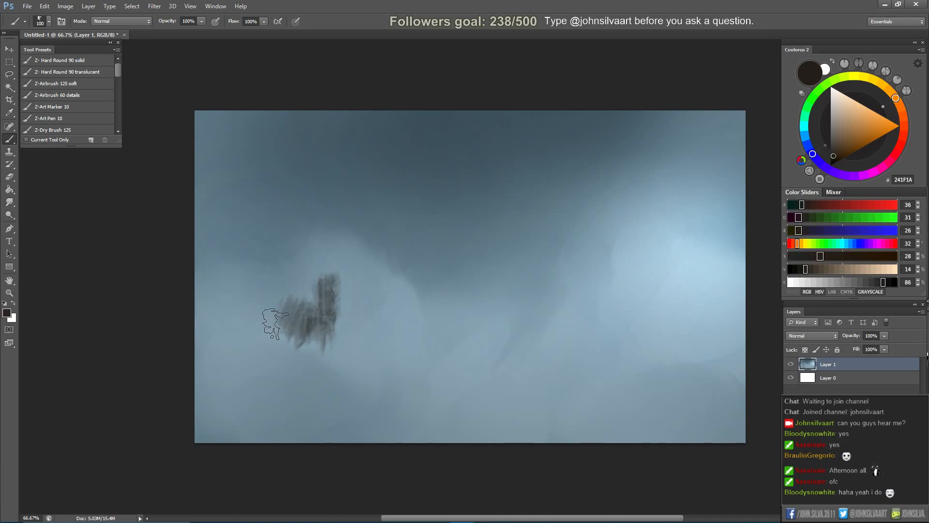
pyautogui.hotkey('ctrl', 'z')
pyautogui.press(']')
pyautogui.press(']')
pyautogui.press(']')
pyautogui.moveTo(310, 320)
pyautogui.mouseDown()
pyautogui.moveTo(287, 350)
pyautogui.moveTo(315, 318)
pyautogui.moveTo(305, 338)
pyautogui.moveTo(321, 358)
pyautogui.moveTo(289, 361)
pyautogui.moveTo(268, 349)
pyautogui.moveTo(242, 362)
pyautogui.moveTo(225, 315)
pyautogui.mouseUp()
# Reduce the brush tip to 35 px and paint a thin horizontal beam from the canvas's left edge to the dark mass.
pyautogui.press('[')
pyautogui.press('[')
pyautogui.press('[')
pyautogui.press('[')
pyautogui.press('[')
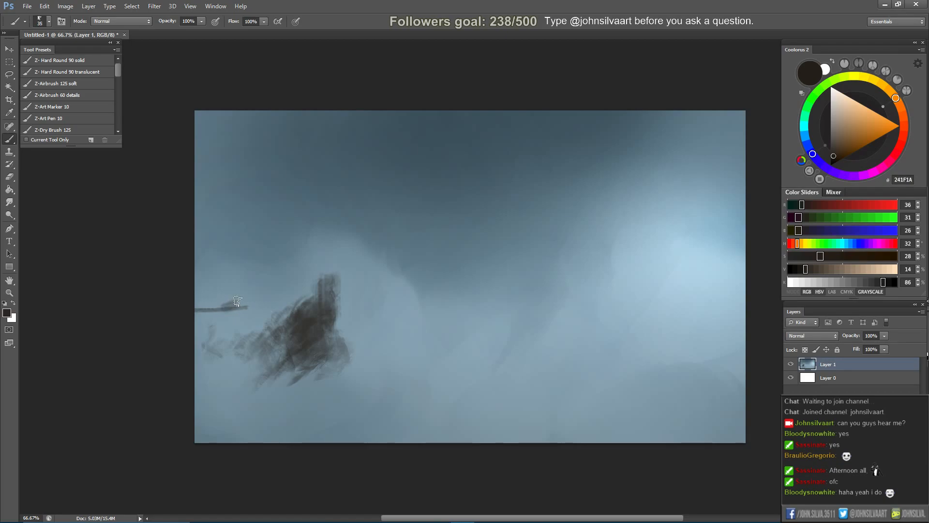
pyautogui.moveTo(276, 306); pyautogui.dragTo(299, 305)
# Enlarge the brush tip to 300 px and scrub rough dark texture beneath the beam in the lower left of the painting.
pyautogui.press(']')
pyautogui.press(']')
pyautogui.press(']')
pyautogui.press(']')
pyautogui.press(']')
pyautogui.press(']')
pyautogui.moveTo(235, 410); pyautogui.dragTo(285, 386)
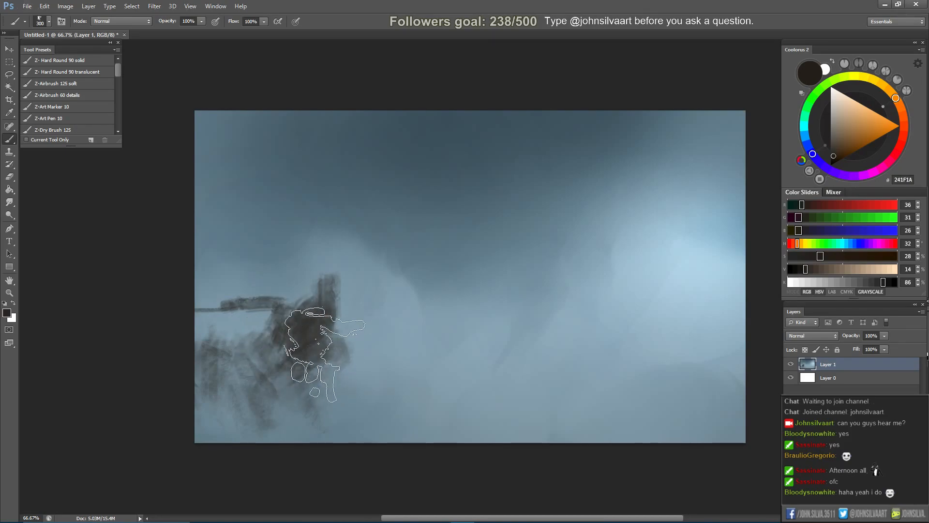
# Sample the dark grey 343533 from the painted mass and extend the mass rightward past the canvas centre.
pyautogui.keyDown('alt'); pyautogui.click(282, 351); pyautogui.keyUp('alt')
pyautogui.press('[')
pyautogui.press('[')
pyautogui.keyDown('alt'); pyautogui.click(319, 321); pyautogui.keyUp('alt')
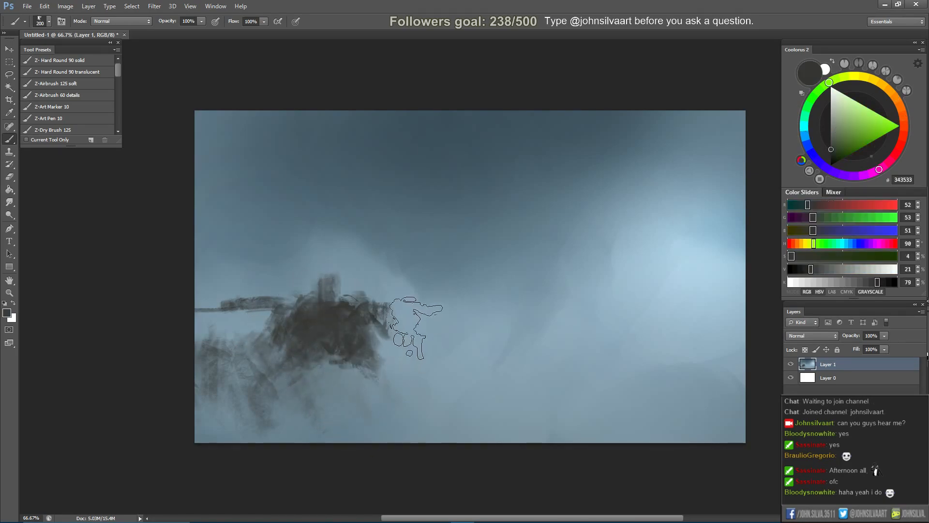
pyautogui.moveTo(392, 313)
pyautogui.mouseDown()
pyautogui.moveTo(353, 339)
pyautogui.moveTo(428, 333)
pyautogui.mouseUp()
pyautogui.press(']')
pyautogui.press(']')
pyautogui.press(']')
pyautogui.moveTo(370, 339)
pyautogui.mouseDown()
pyautogui.moveTo(498, 362)
pyautogui.moveTo(475, 339)
pyautogui.mouseUp()
# Pick a dark green-grey (RGB 35, 45, 42) and deepen the lower part of the central mass with a 250 px tip.
pyautogui.press('[')
pyautogui.press('[')
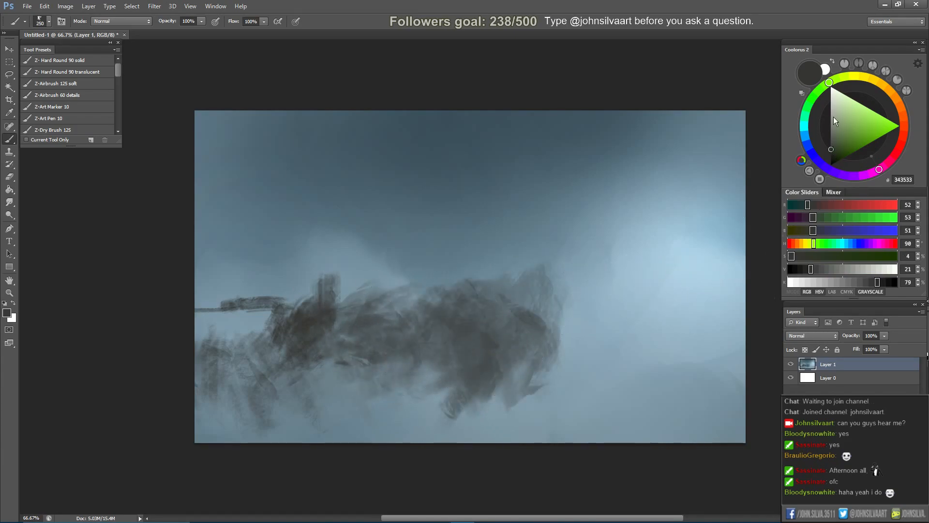
pyautogui.moveTo(818, 96); pyautogui.dragTo(805, 119)
pyautogui.click(834, 153)
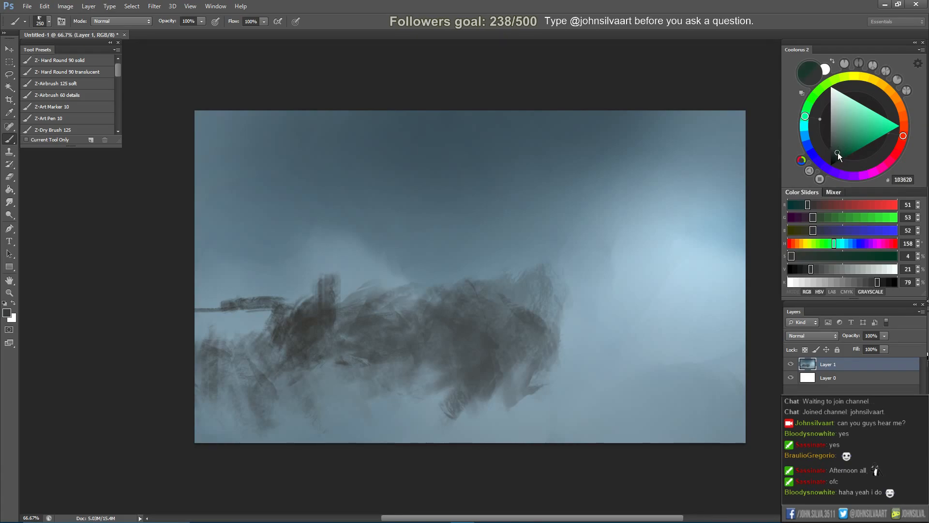
pyautogui.moveTo(480, 430); pyautogui.dragTo(502, 385)
pyautogui.hotkey('ctrl', 'z')
pyautogui.moveTo(501, 350)
pyautogui.mouseDown()
pyautogui.moveTo(446, 344)
pyautogui.moveTo(487, 368)
pyautogui.mouseUp()
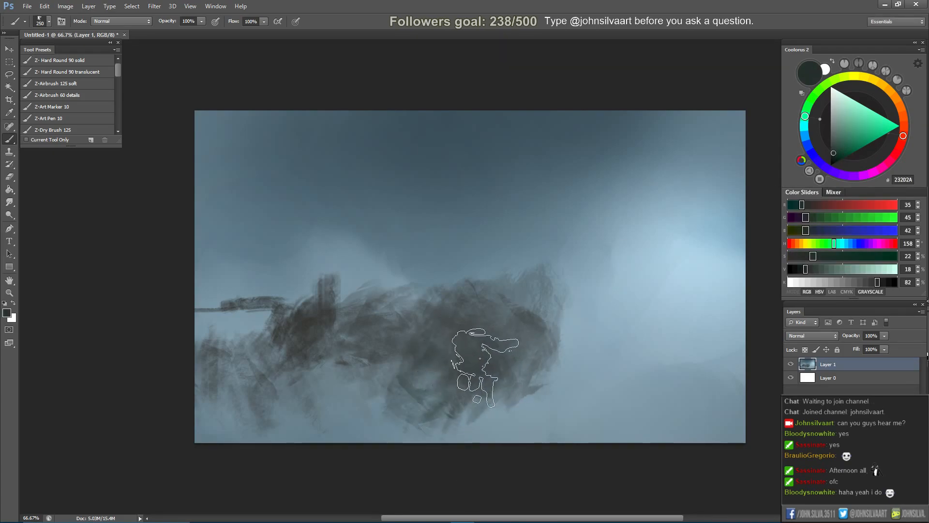
# Sample greys from the central mass and fill it down to the canvas's lower edge and out to the right.
pyautogui.press('alt')
pyautogui.press('[')
pyautogui.moveTo(486, 372); pyautogui.dragTo(478, 378)
pyautogui.press('alt')
pyautogui.press('alt')
pyautogui.keyDown('alt'); pyautogui.click(463, 377); pyautogui.keyUp('alt')
pyautogui.moveTo(508, 348)
pyautogui.mouseDown()
pyautogui.moveTo(532, 382)
pyautogui.moveTo(496, 369)
pyautogui.moveTo(426, 395)
pyautogui.moveTo(378, 341)
pyautogui.moveTo(410, 389)
pyautogui.moveTo(337, 431)
pyautogui.moveTo(402, 376)
pyautogui.moveTo(441, 440)
pyautogui.moveTo(517, 315)
pyautogui.moveTo(552, 290)
pyautogui.mouseUp()
# Pick the lighter grey 646D70 and paint hazy peaks rising above the central mass, varying the brush size.
pyautogui.press('[')
pyautogui.press('[')
pyautogui.press('[')
pyautogui.press('[')
pyautogui.press('[')
pyautogui.press('[')
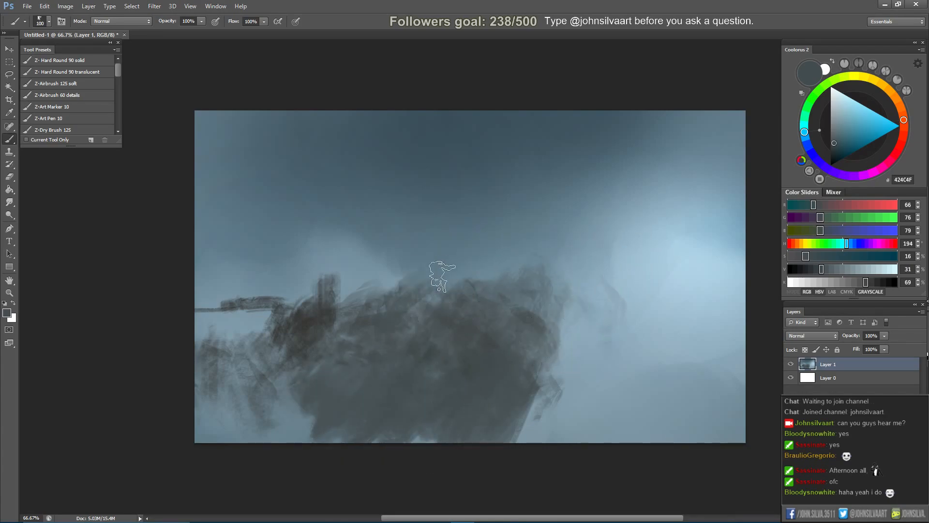
pyautogui.click(836, 131)
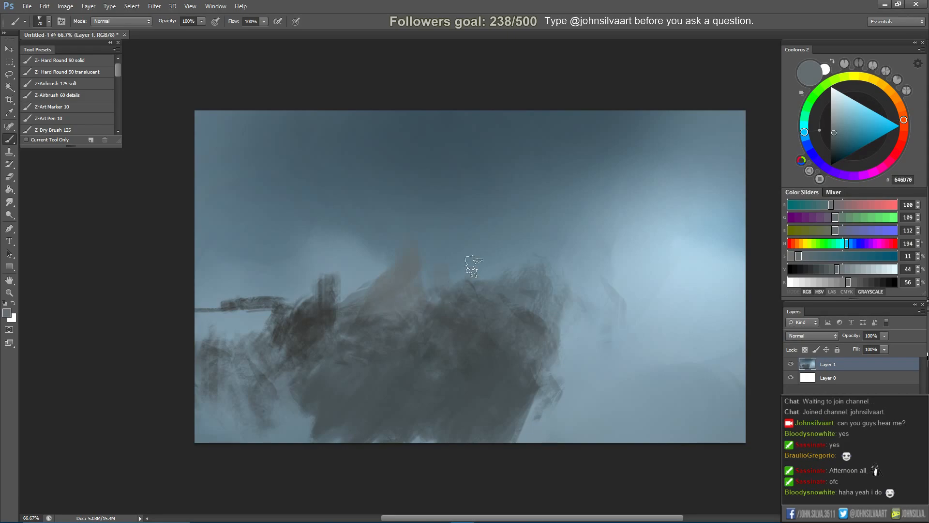
pyautogui.press('[')
pyautogui.press('[')
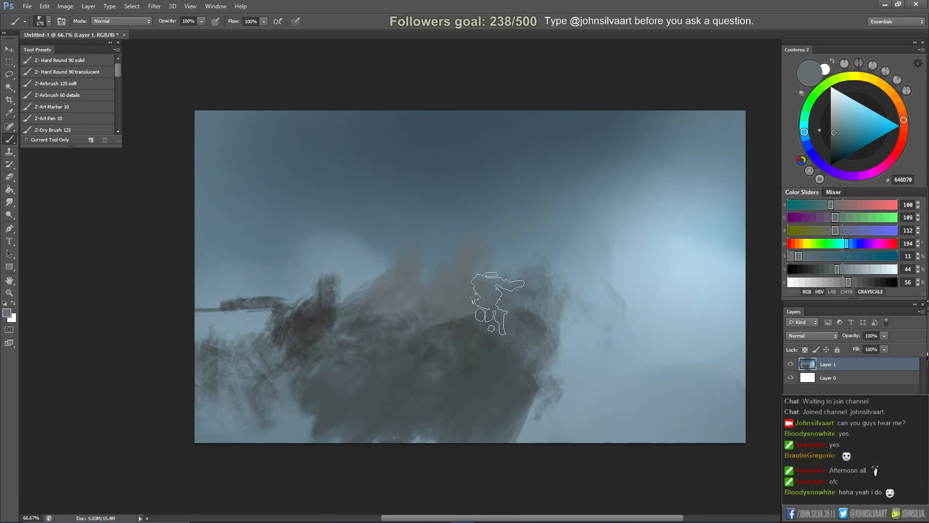
pyautogui.press(']')
pyautogui.press(']')
pyautogui.press(']')
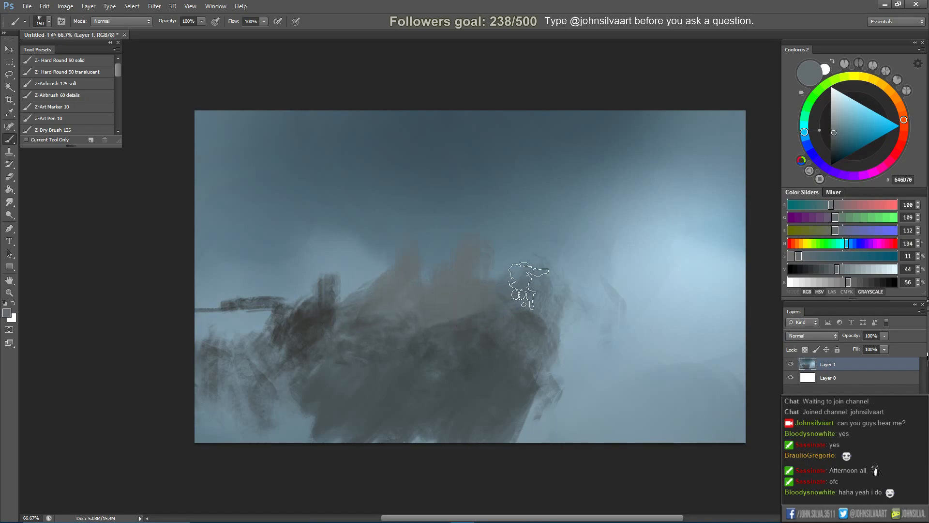
# Sample the slate grey 495357 and paint a horizontal ledge and a large dark mass across the lower right.
pyautogui.keyDown('alt'); pyautogui.click(538, 320); pyautogui.keyUp('alt')
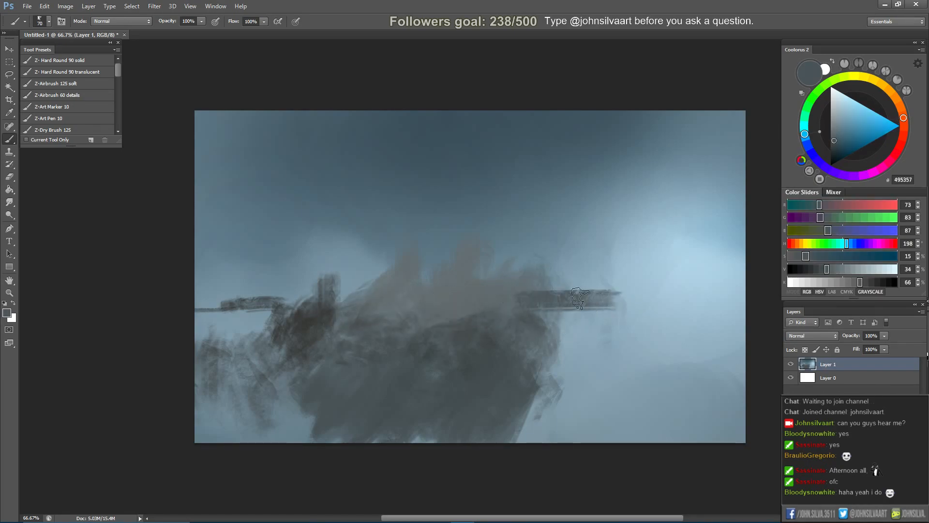
pyautogui.moveTo(529, 301); pyautogui.dragTo(629, 290)
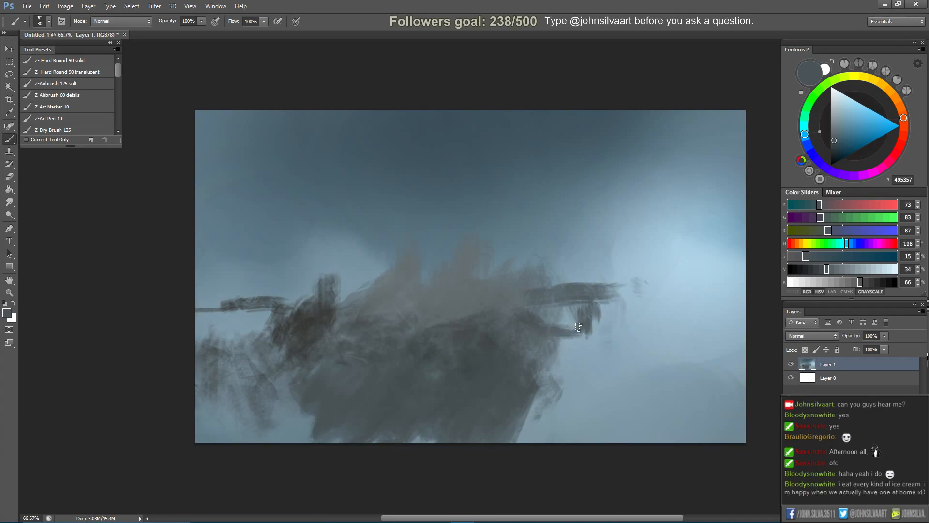
pyautogui.press(']')
pyautogui.press(']')
pyautogui.press(']')
pyautogui.press(']')
pyautogui.moveTo(555, 334)
pyautogui.mouseDown()
pyautogui.moveTo(664, 339)
pyautogui.moveTo(547, 340)
pyautogui.moveTo(634, 351)
pyautogui.moveTo(559, 356)
pyautogui.moveTo(594, 387)
pyautogui.moveTo(648, 399)
pyautogui.moveTo(698, 395)
pyautogui.moveTo(664, 449)
pyautogui.moveTo(540, 445)
pyautogui.moveTo(643, 397)
pyautogui.moveTo(584, 351)
pyautogui.moveTo(687, 354)
pyautogui.moveTo(684, 382)
pyautogui.mouseUp()
# Check the values in the greyscale proof view and smudge the lower-left masses into a soft haze.
pyautogui.hotkey('ctrl', 'y')
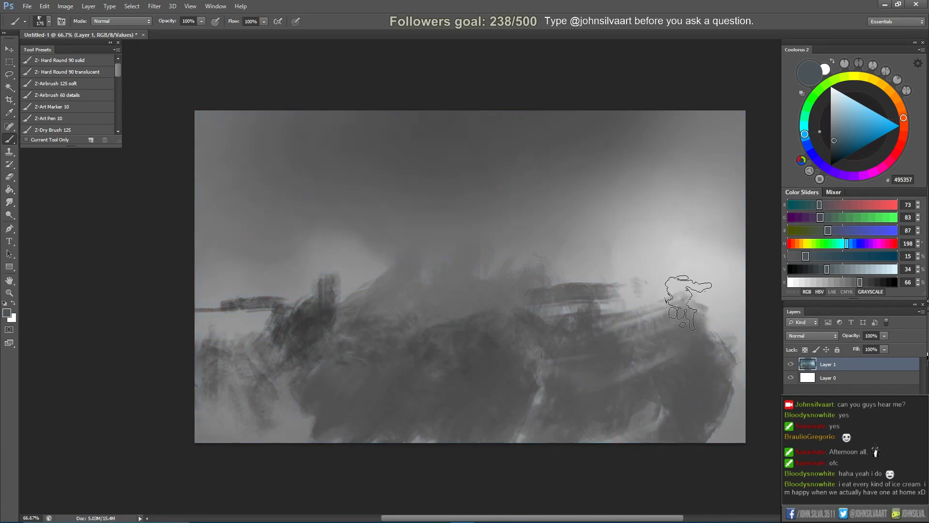
pyautogui.press('r')
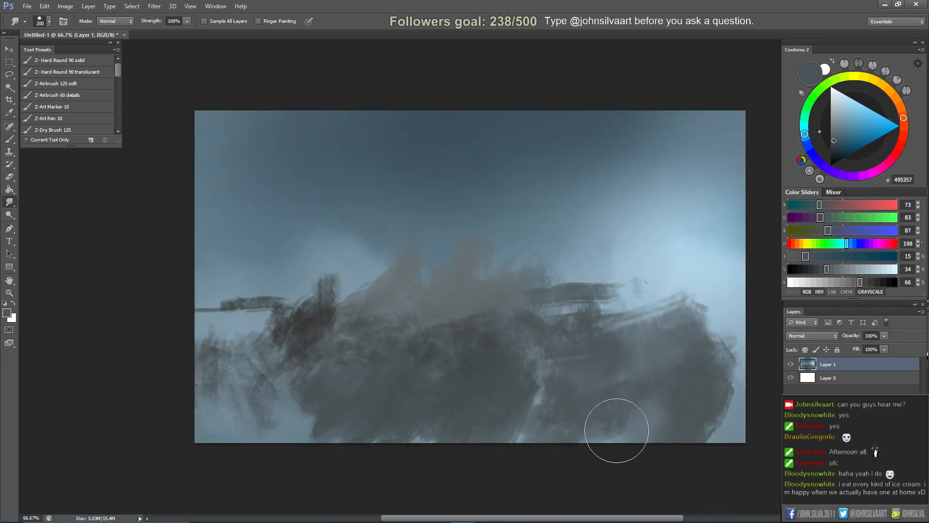
pyautogui.moveTo(310, 434)
pyautogui.mouseDown()
pyautogui.moveTo(317, 406)
pyautogui.moveTo(296, 434)
pyautogui.moveTo(261, 388)
pyautogui.moveTo(242, 384)
pyautogui.mouseUp()
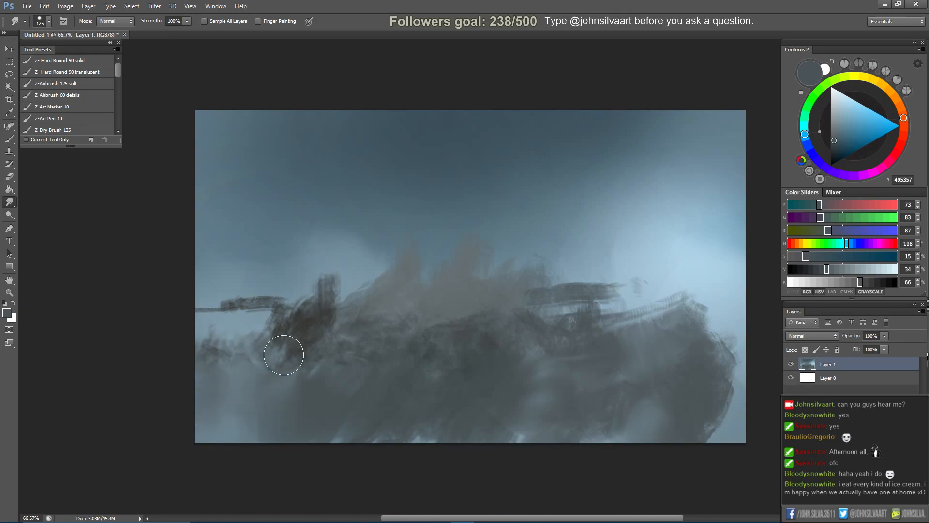
# Return to the Brush tool and paint thin vertical pillars beneath the left beam with a progressively smaller tip.
pyautogui.press('b')
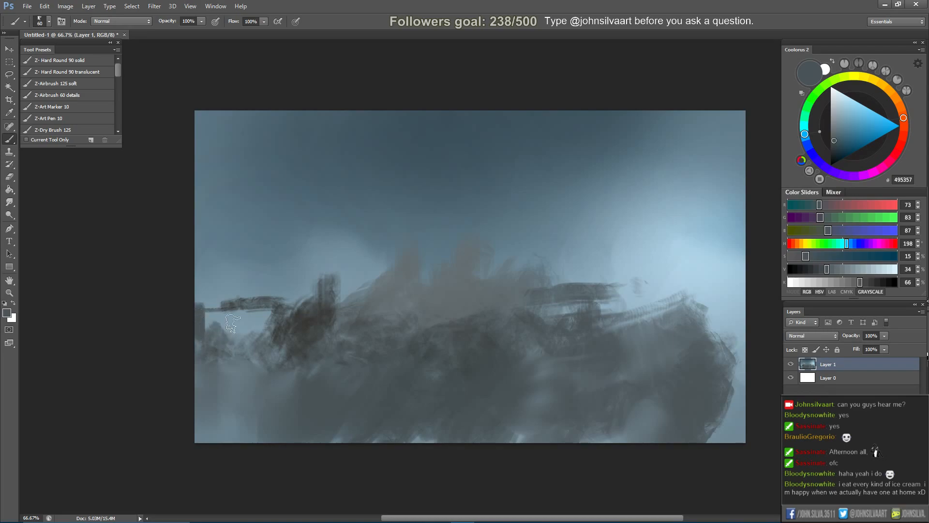
pyautogui.press('[')
pyautogui.press('[')
pyautogui.press('[')
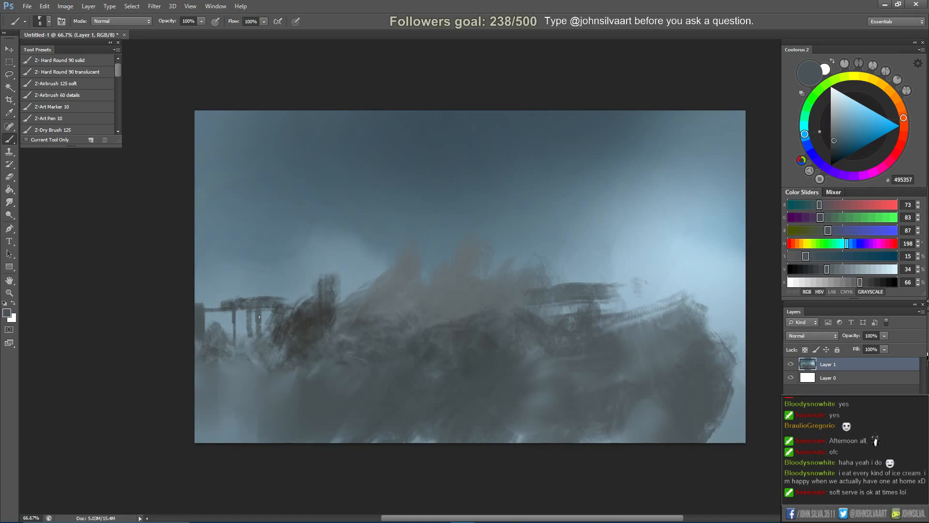
# Soften and refine the pillars under the left beam, alternating the Smudge tool with a 15 px brush.
pyautogui.press('r')
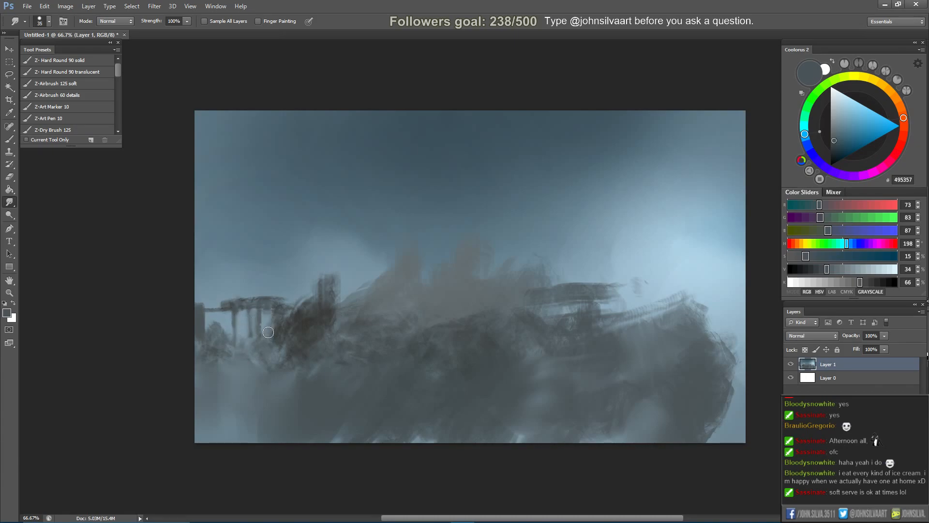
pyautogui.press('b')
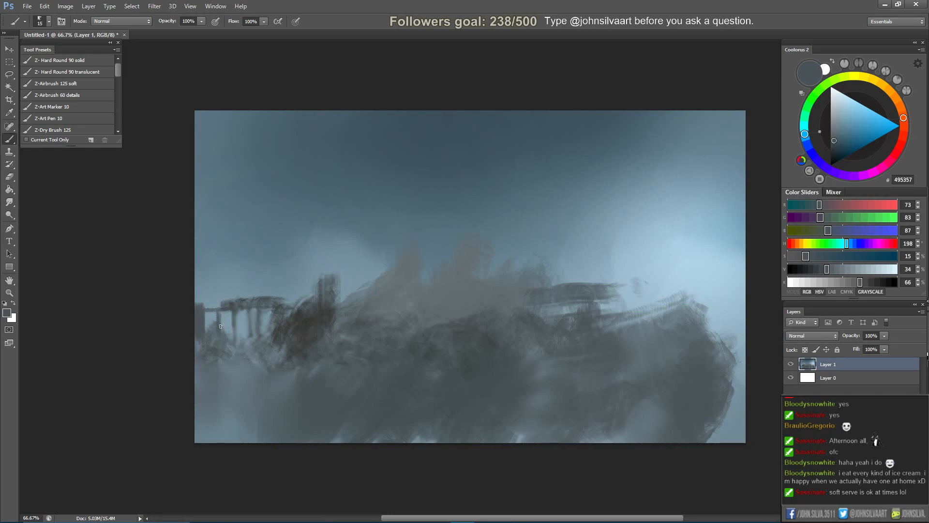
pyautogui.press('r')
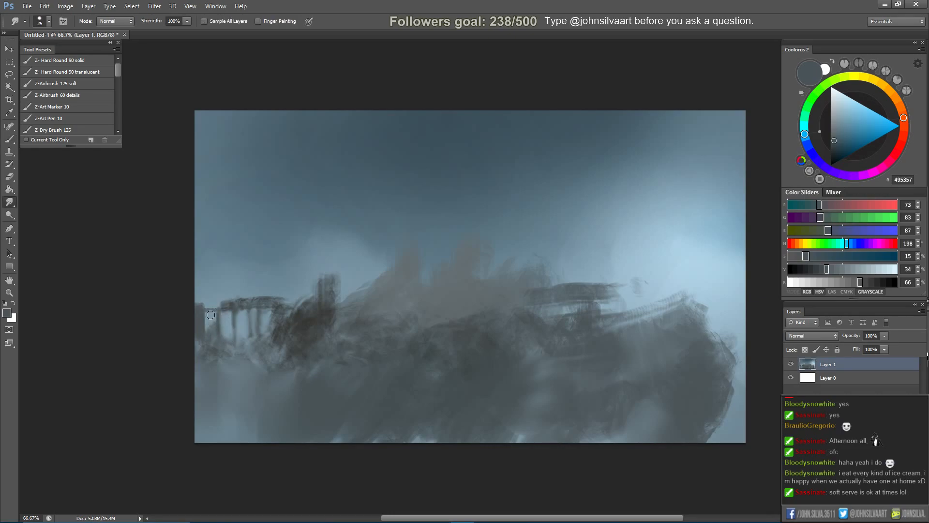
pyautogui.press('b')
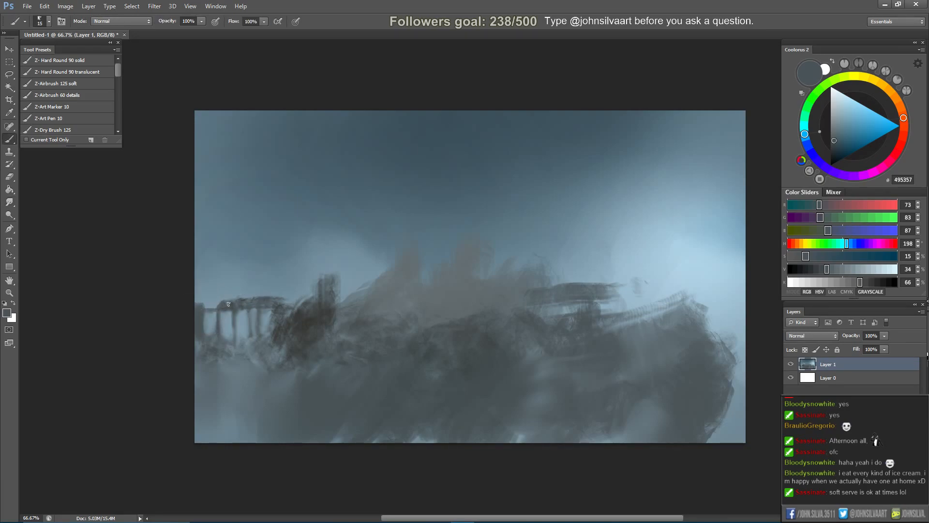
# Sample blue-grey sky tones and carve notches into the left beam's upper edge, reshaping its outline up to the tower.
pyautogui.press('e')
pyautogui.keyDown('alt'); pyautogui.click(234, 290); pyautogui.keyUp('alt')
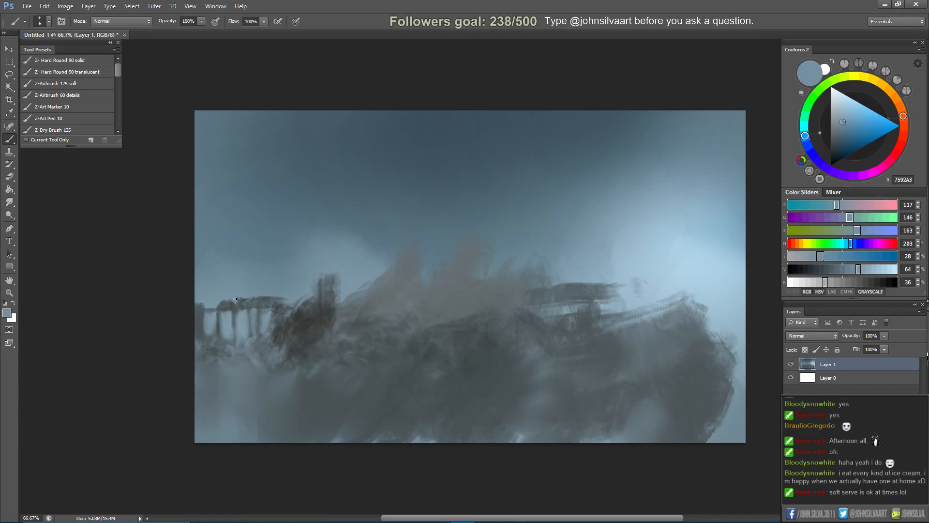
pyautogui.press('r')
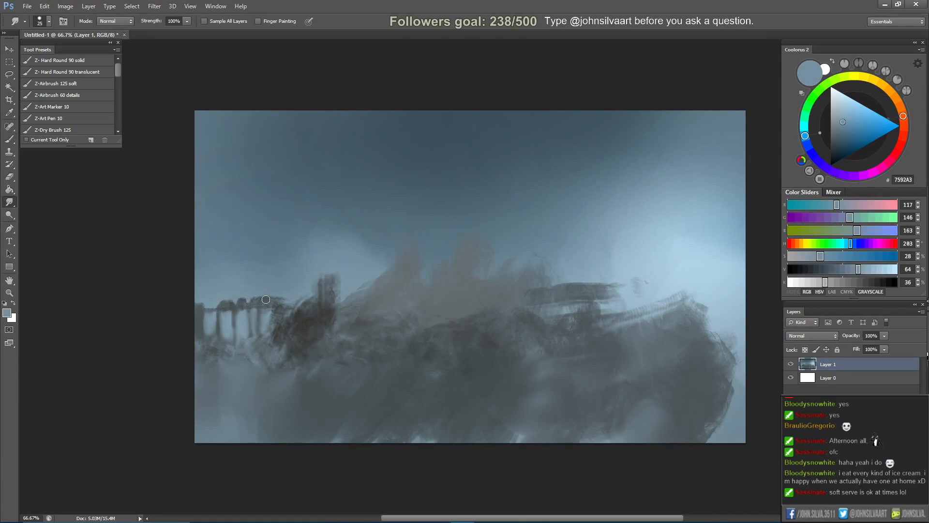
pyautogui.press('b')
pyautogui.keyDown('alt'); pyautogui.click(255, 287); pyautogui.keyUp('alt')
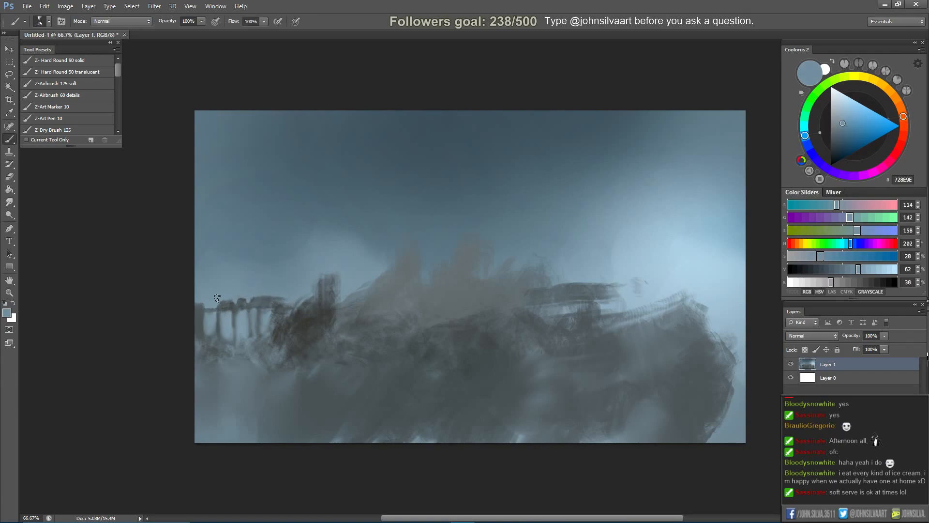
pyautogui.keyDown('alt'); pyautogui.click(236, 292); pyautogui.keyUp('alt')
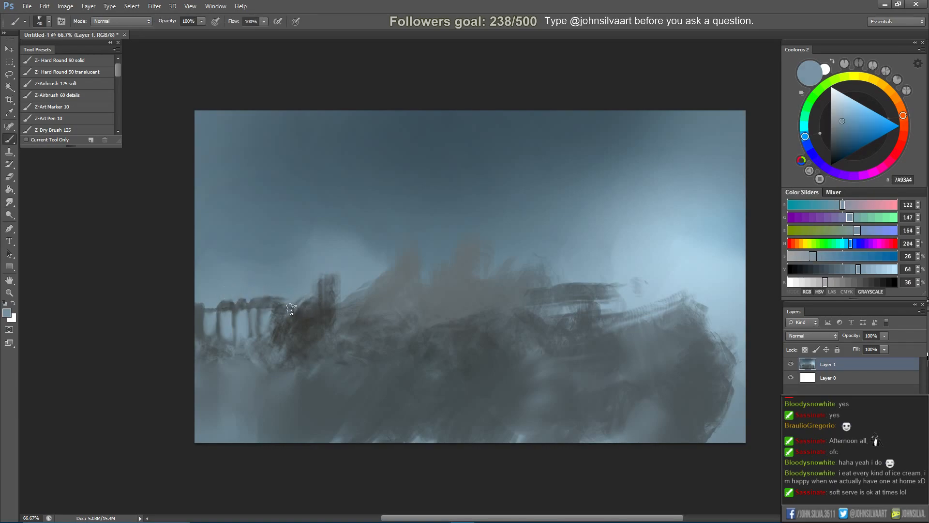
pyautogui.keyDown('alt'); pyautogui.click(282, 290); pyautogui.keyUp('alt')
pyautogui.press(']')
pyautogui.press(']')
pyautogui.click(299, 311)
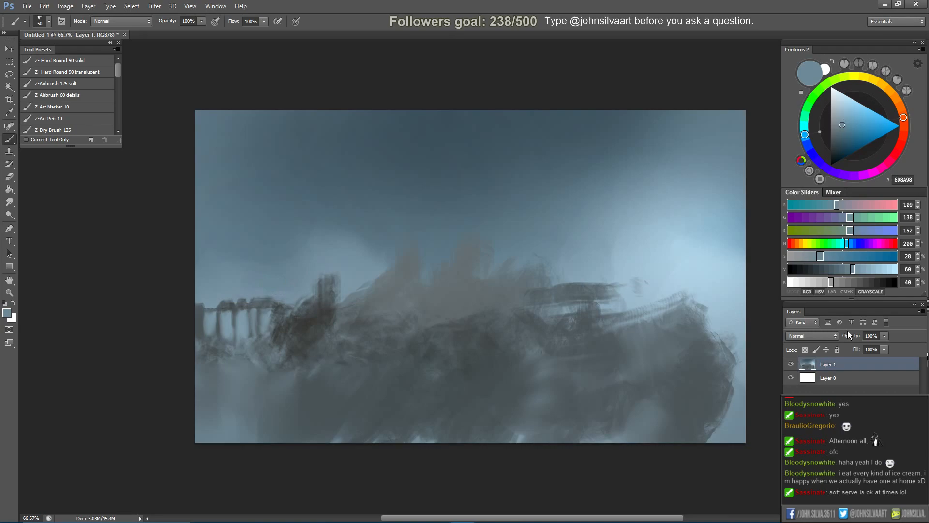
# Add a new layer above the painting and choose the 60 px brush tip.
pyautogui.hotkey('ctrl', 'shift', 'alt', 'n')
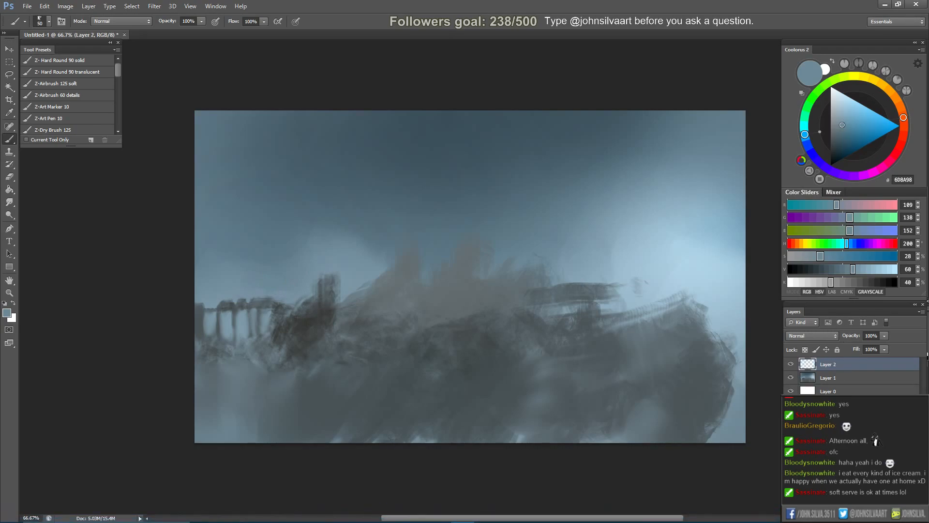
pyautogui.rightClick(401, 269)
pyautogui.click(467, 378)
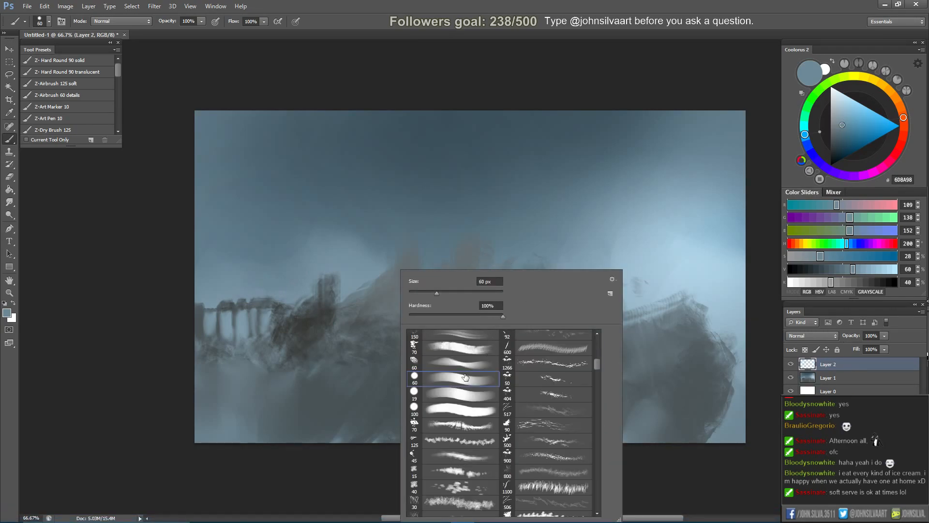
pyautogui.click(150, 349)
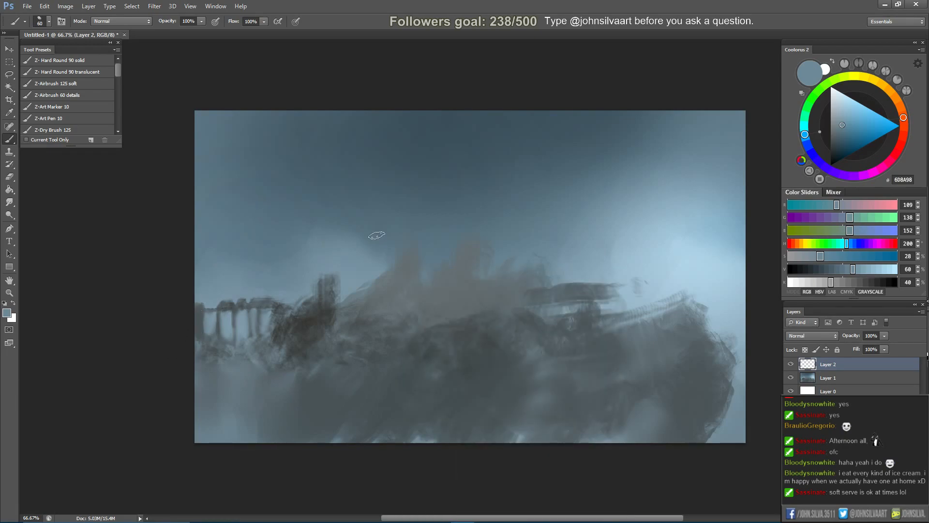
# Try a vertical stroke in the sky above the central peaks and enlarge the brush tip to 200 px.
pyautogui.moveTo(428, 237); pyautogui.dragTo(428, 184)
pyautogui.hotkey('ctrl', 'z')
pyautogui.press(']')
pyautogui.press(']')
pyautogui.press(']')
pyautogui.press(']')
pyautogui.press(']')
pyautogui.press(']')
pyautogui.press(']')
pyautogui.press(']')
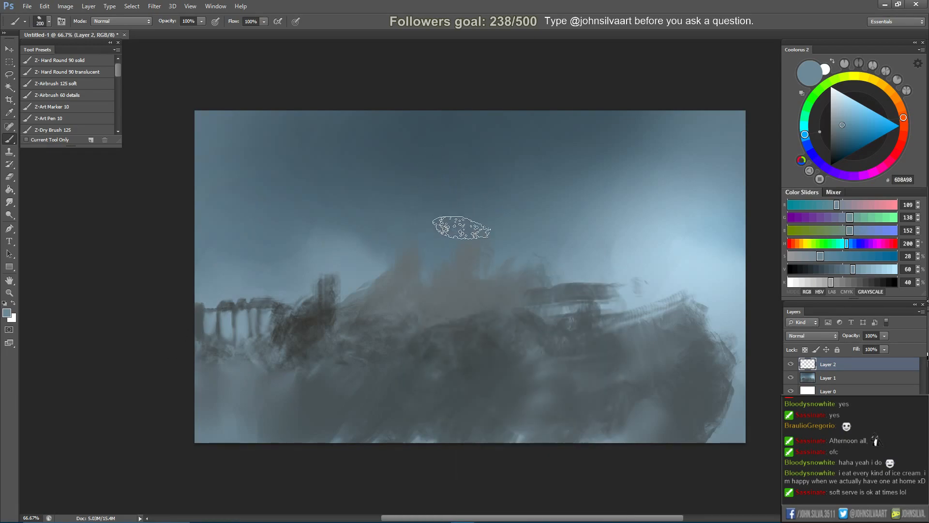
# Pick the muted tan 918466 as the painting colour and switch to the round 60 px brush tip.
pyautogui.click(889, 89)
pyautogui.moveTo(889, 90); pyautogui.dragTo(881, 85)
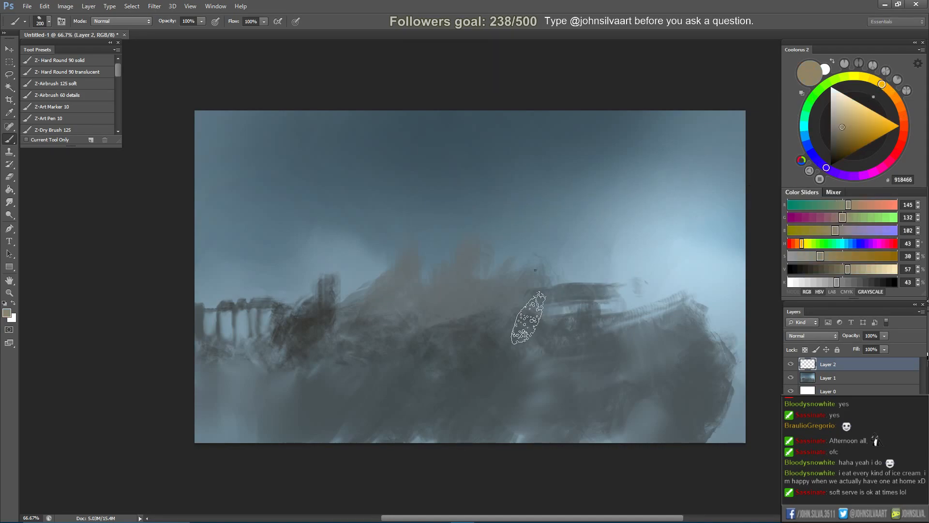
pyautogui.rightClick(536, 272)
pyautogui.click(596, 386)
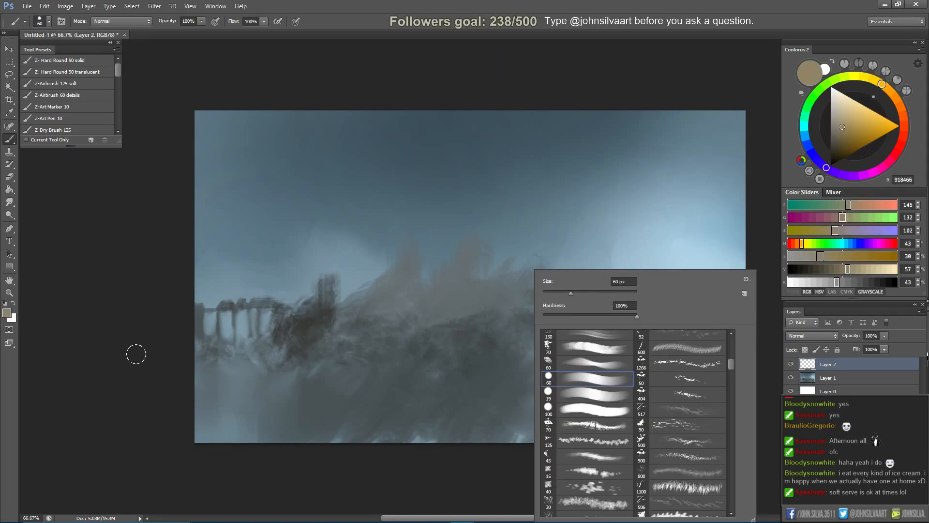
# Paint a solid oval head in the sky above the central peaks, using the tan AD9671 and the darker tan 8A7859.
pyautogui.press('Return')
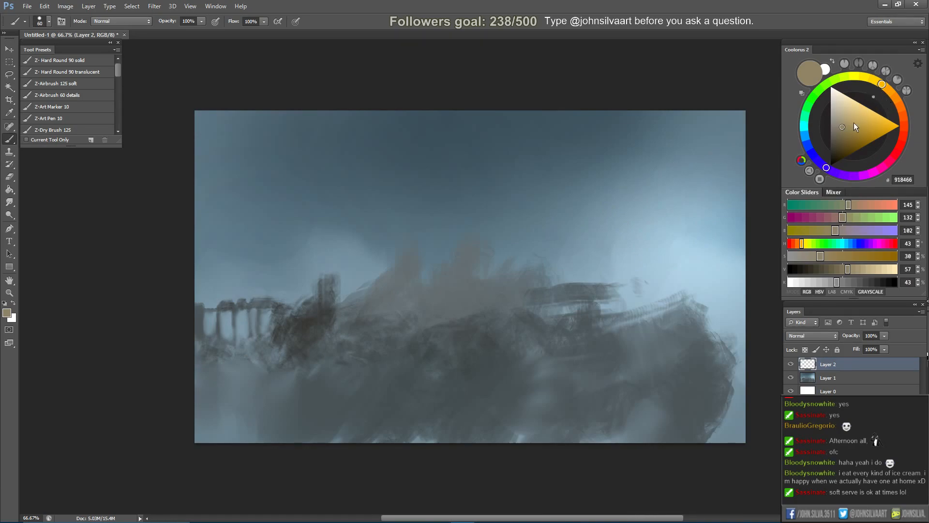
pyautogui.moveTo(843, 118); pyautogui.dragTo(847, 119)
pyautogui.moveTo(895, 100); pyautogui.dragTo(890, 91)
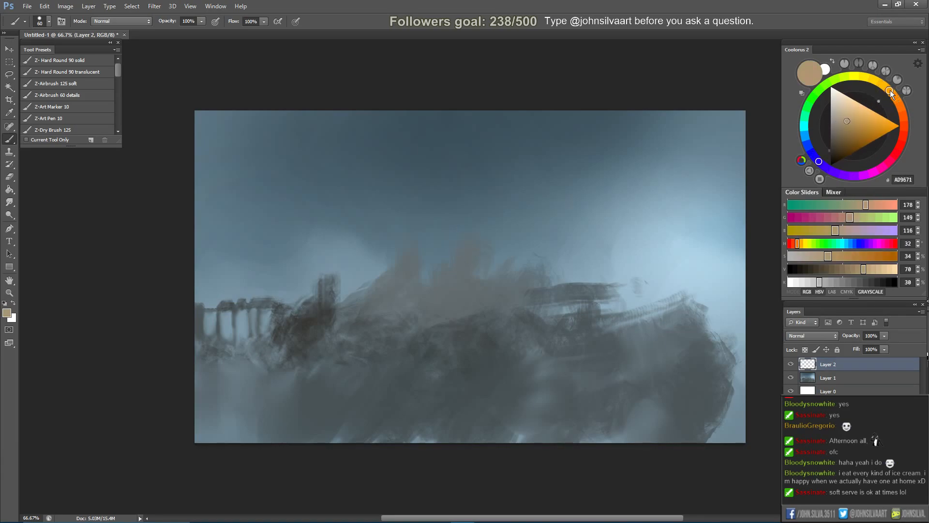
pyautogui.moveTo(474, 220); pyautogui.dragTo(487, 186)
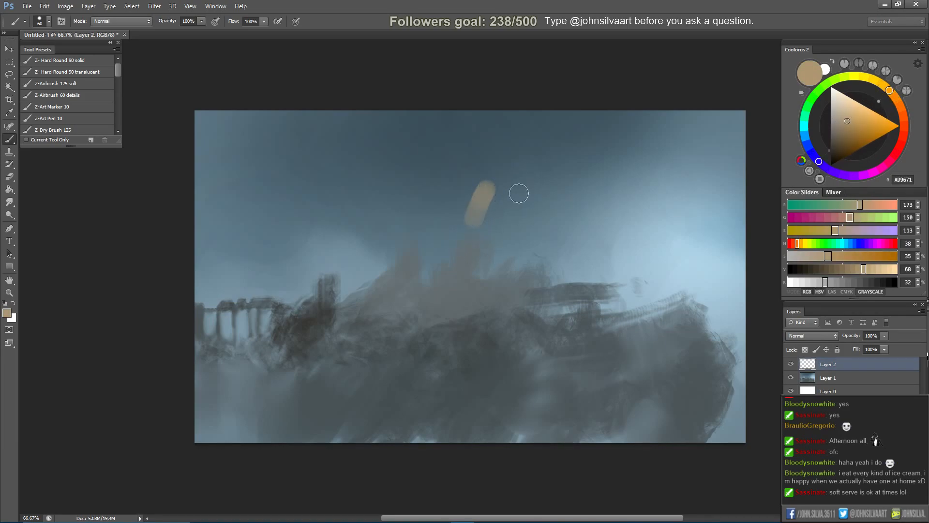
pyautogui.click(845, 131)
pyautogui.moveTo(486, 183)
pyautogui.mouseDown()
pyautogui.moveTo(474, 211)
pyautogui.moveTo(487, 182)
pyautogui.moveTo(472, 209)
pyautogui.moveTo(513, 186)
pyautogui.moveTo(489, 223)
pyautogui.moveTo(496, 247)
pyautogui.moveTo(503, 206)
pyautogui.moveTo(513, 220)
pyautogui.moveTo(507, 232)
pyautogui.moveTo(513, 208)
pyautogui.mouseUp()
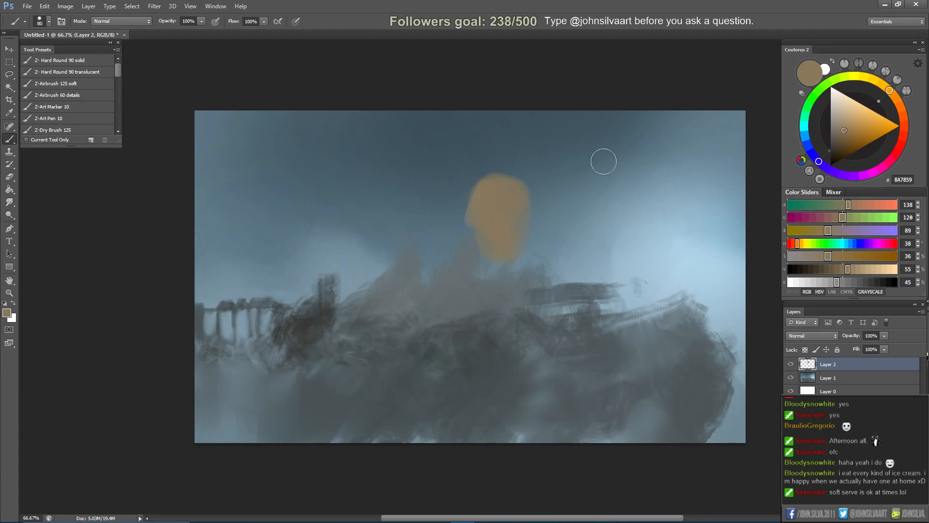
# Pick the dark brown 3D3629 and, with a smaller brush, paint a shadow under the chin and along the left jaw.
pyautogui.click(837, 149)
pyautogui.press('[')
pyautogui.press('[')
pyautogui.press('[')
pyautogui.press('[')
pyautogui.press('[')
pyautogui.press('[')
pyautogui.press('[')
pyautogui.press('[')
pyautogui.press('[')
pyautogui.press('[')
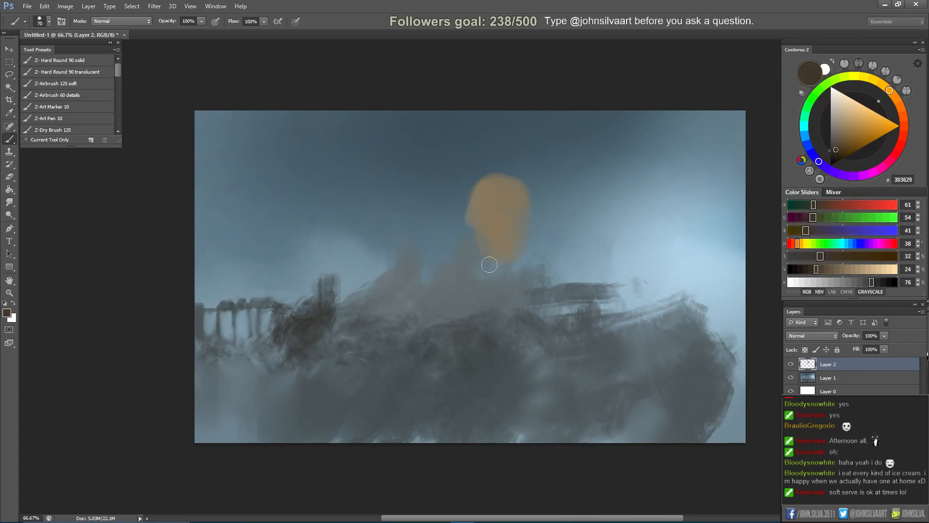
pyautogui.moveTo(511, 252)
pyautogui.mouseDown()
pyautogui.moveTo(492, 258)
pyautogui.moveTo(524, 252)
pyautogui.moveTo(507, 260)
pyautogui.mouseUp()
pyautogui.press(']')
pyautogui.press(']')
pyautogui.press(']')
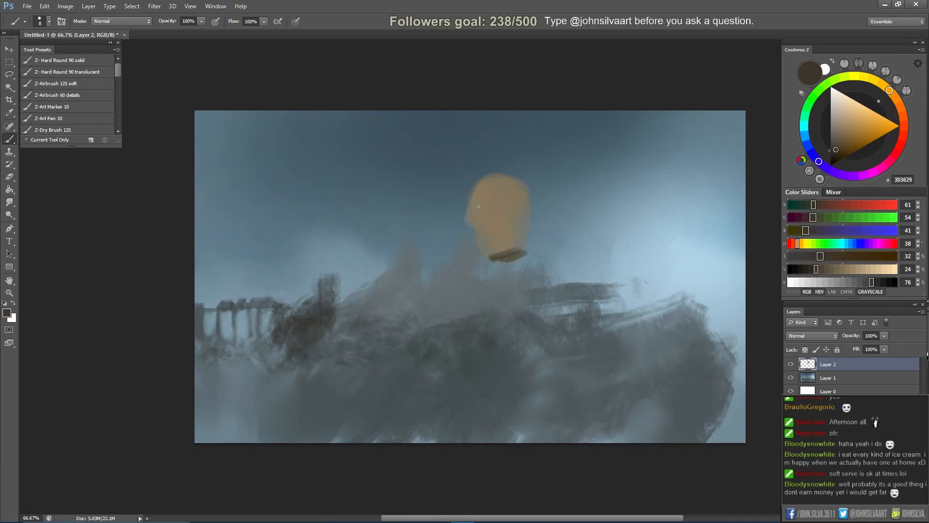
pyautogui.moveTo(477, 233); pyautogui.dragTo(489, 258)
# Erase the head's left edge to narrow the cheek and taper it into the jaw.
pyautogui.press('e')
pyautogui.moveTo(458, 228); pyautogui.dragTo(477, 249)
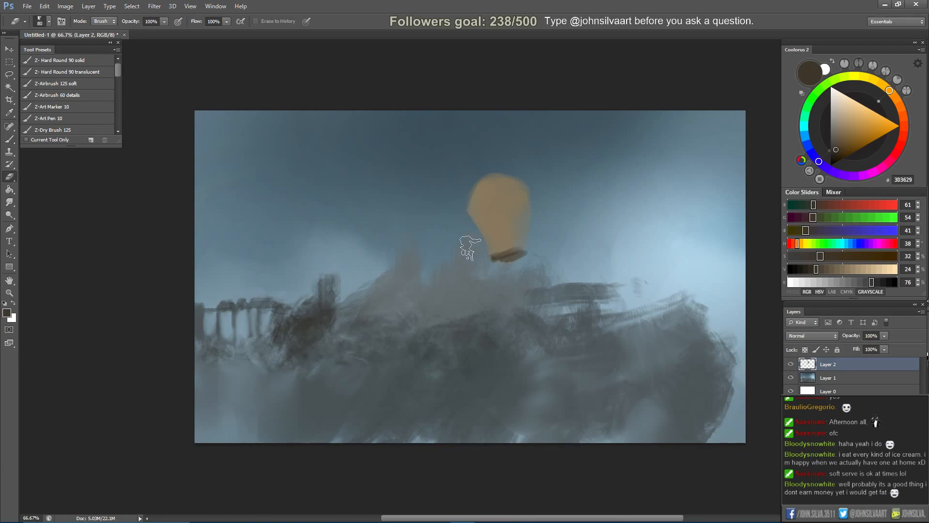
pyautogui.press('[')
pyautogui.press('[')
pyautogui.press('[')
pyautogui.press('[')
pyautogui.moveTo(453, 215)
pyautogui.mouseDown()
pyautogui.moveTo(468, 238)
pyautogui.moveTo(475, 200)
pyautogui.moveTo(458, 212)
pyautogui.moveTo(467, 251)
pyautogui.moveTo(466, 214)
pyautogui.mouseUp()
# Extend the dark brown shadow along the jaw's right side and paint two slanted eyes and the nostrils.
pyautogui.press('b')
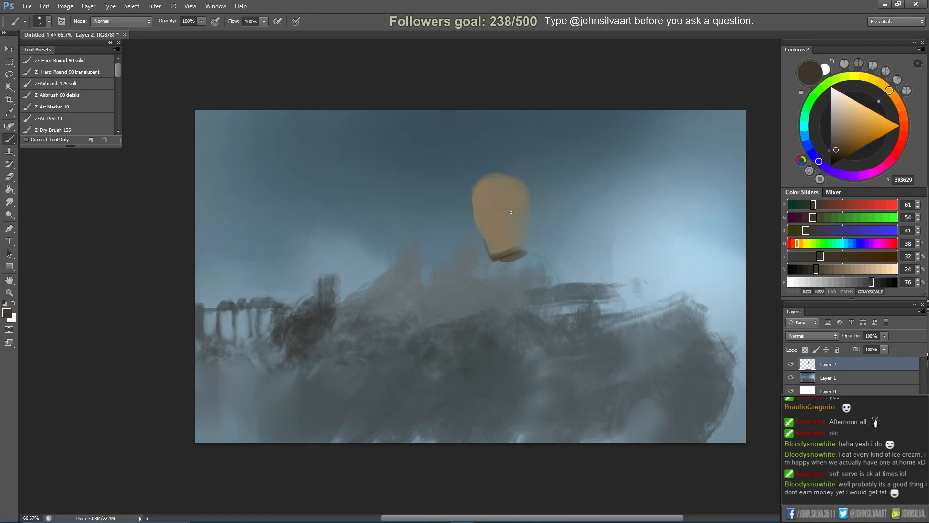
pyautogui.moveTo(515, 254)
pyautogui.mouseDown()
pyautogui.moveTo(531, 248)
pyautogui.moveTo(505, 257)
pyautogui.moveTo(527, 249)
pyautogui.mouseUp()
pyautogui.press(']')
pyautogui.press(']')
pyautogui.press(']')
pyautogui.press(']')
pyautogui.moveTo(477, 214); pyautogui.dragTo(485, 207)
pyautogui.press(']')
pyautogui.press(']')
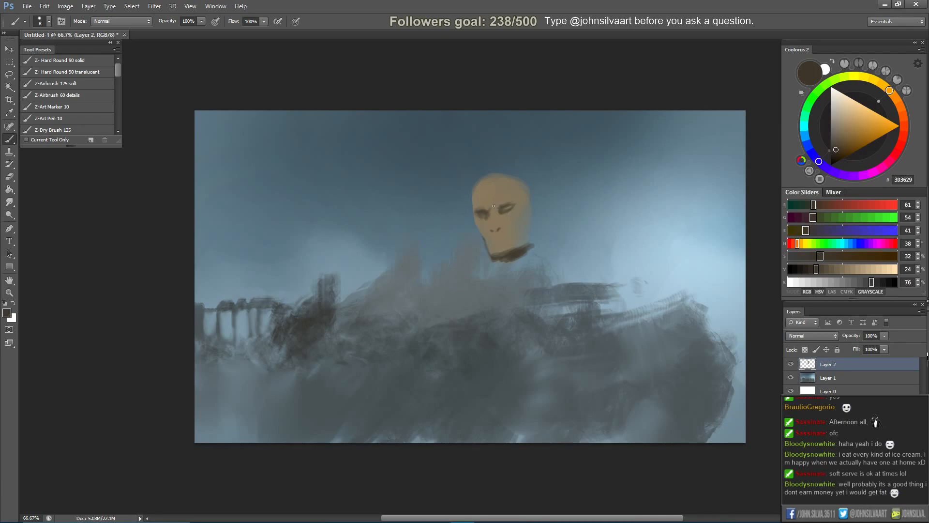
# Refine the face by smudging the eyes, adding a thin frowning mouth and erasing the chin's rough lower edge.
pyautogui.press('r')
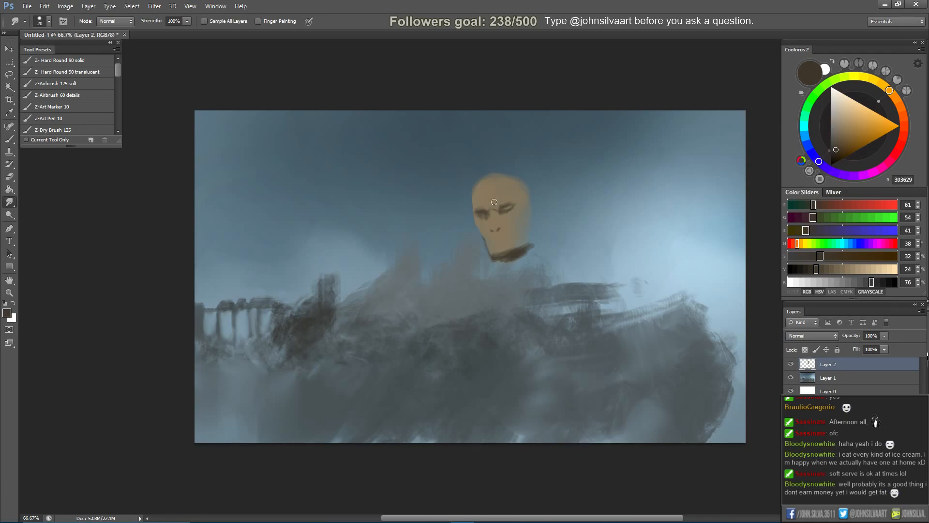
pyautogui.press(']')
pyautogui.press('b')
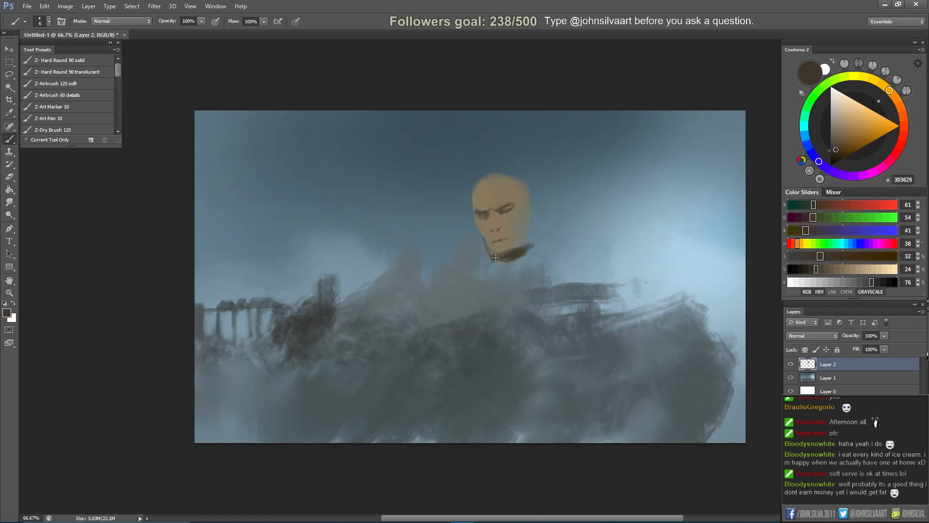
pyautogui.press('e')
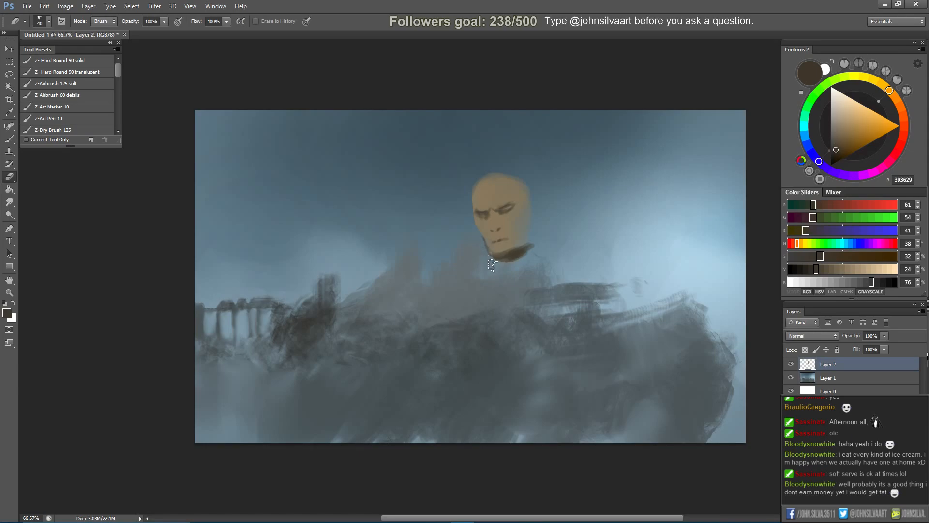
pyautogui.press('b')
# Sample the face tan 87795E and paint over the upper part of the chin shadow with an enlarged brush.
pyautogui.press('alt')
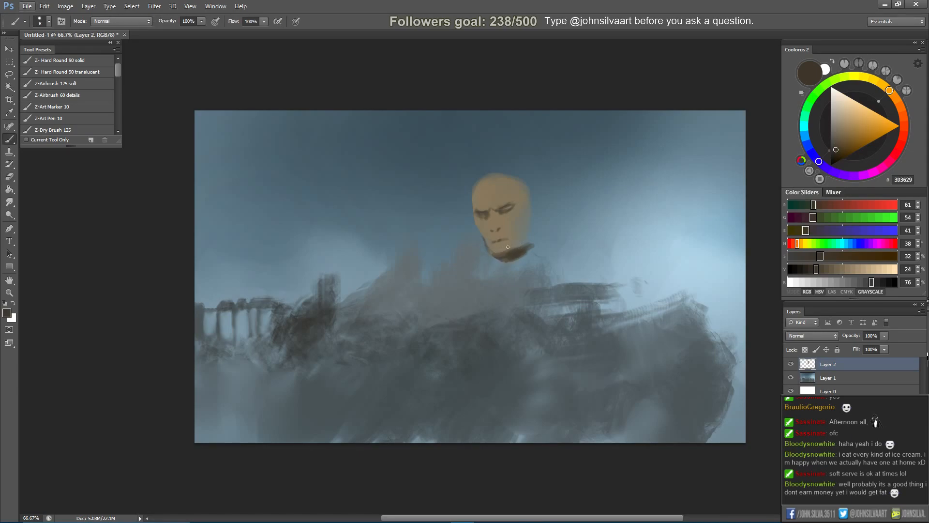
pyautogui.keyDown('alt'); pyautogui.click(508, 248); pyautogui.keyUp('alt')
pyautogui.press(']')
pyautogui.press(']')
pyautogui.press(']')
pyautogui.press(']')
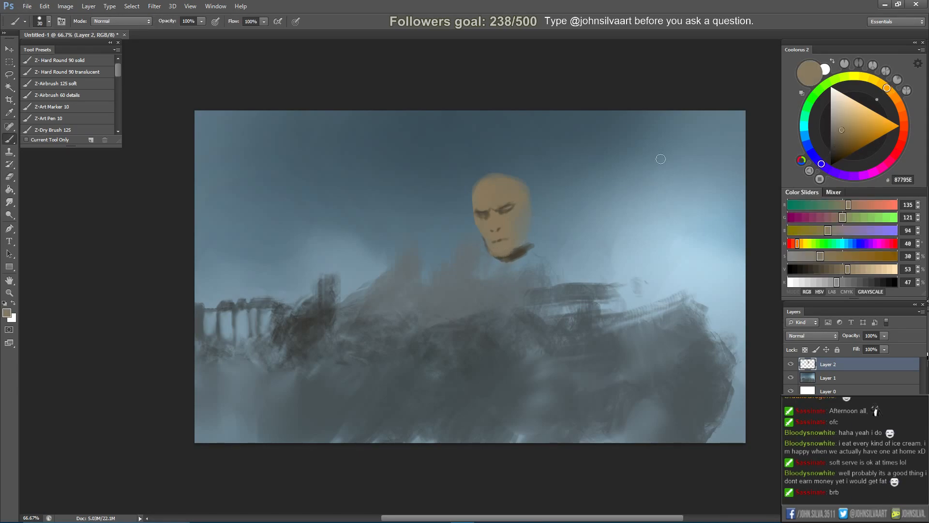
# Sample the dark brown 3E3828 and sketch the hair's crown and the left shoulder outline, undoing the unwanted strokes.
pyautogui.keyDown('alt'); pyautogui.click(503, 241); pyautogui.keyUp('alt')
pyautogui.press('[')
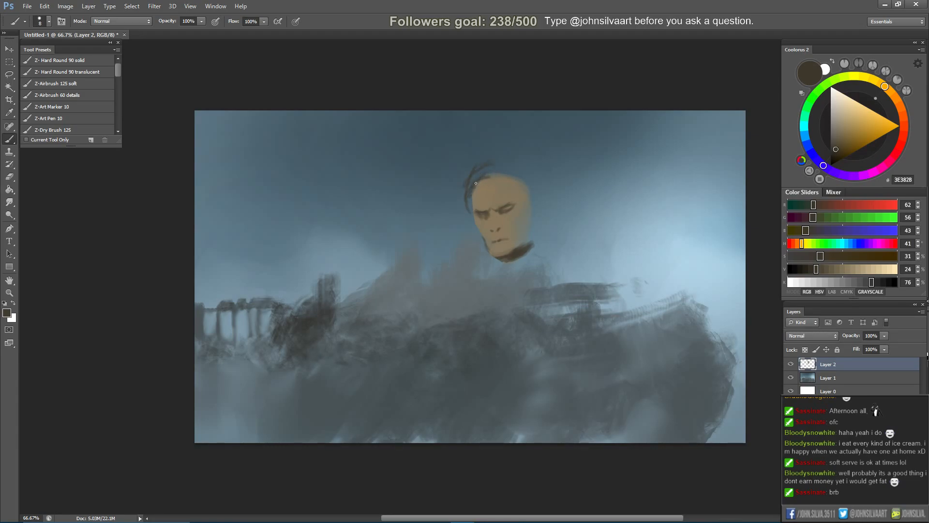
pyautogui.moveTo(473, 227)
pyautogui.mouseDown()
pyautogui.moveTo(490, 257)
pyautogui.moveTo(482, 270)
pyautogui.mouseUp()
pyautogui.hotkey('ctrl', 'alt', 'z')
pyautogui.hotkey('ctrl', 'alt', 'z')
pyautogui.hotkey('ctrl', 'alt', 'z')
pyautogui.hotkey('ctrl', 'alt', 'z')
pyautogui.moveTo(465, 208)
pyautogui.mouseDown()
pyautogui.moveTo(416, 239)
pyautogui.moveTo(399, 273)
pyautogui.moveTo(419, 242)
pyautogui.moveTo(459, 231)
pyautogui.moveTo(435, 235)
pyautogui.moveTo(435, 249)
pyautogui.moveTo(487, 242)
pyautogui.moveTo(456, 269)
pyautogui.mouseUp()
pyautogui.hotkey('ctrl', 'alt', 'z')
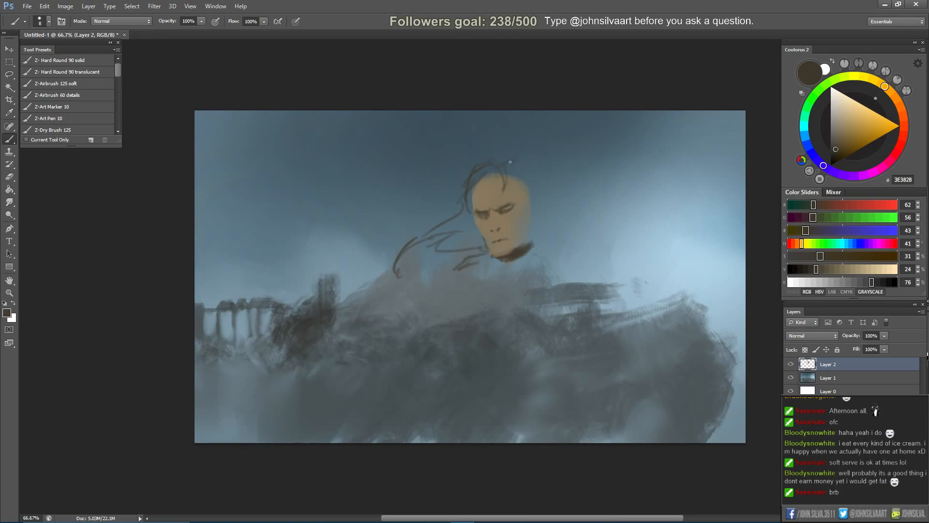
pyautogui.hotkey('ctrl', 'alt', 'z')
pyautogui.hotkey('ctrl', 'alt', 'z')
# Sketch the long hair outline right of the face and block in thick dark brown strands behind the jaw.
pyautogui.moveTo(538, 180); pyautogui.dragTo(551, 259)
pyautogui.moveTo(539, 193)
pyautogui.mouseDown()
pyautogui.moveTo(549, 237)
pyautogui.moveTo(530, 261)
pyautogui.mouseUp()
pyautogui.press(']')
pyautogui.press(']')
pyautogui.press(']')
pyautogui.moveTo(534, 222); pyautogui.dragTo(523, 267)
pyautogui.moveTo(523, 257); pyautogui.dragTo(510, 276)
pyautogui.hotkey('ctrl', 'alt', 'z')
pyautogui.hotkey('ctrl', 'alt', 'z')
pyautogui.moveTo(528, 224)
pyautogui.mouseDown()
pyautogui.moveTo(535, 269)
pyautogui.moveTo(545, 259)
pyautogui.moveTo(505, 290)
pyautogui.mouseUp()
pyautogui.hotkey('ctrl', 'alt', 'z')
pyautogui.moveTo(541, 259); pyautogui.dragTo(505, 308)
pyautogui.moveTo(550, 248)
pyautogui.mouseDown()
pyautogui.moveTo(532, 285)
pyautogui.moveTo(524, 280)
pyautogui.mouseUp()
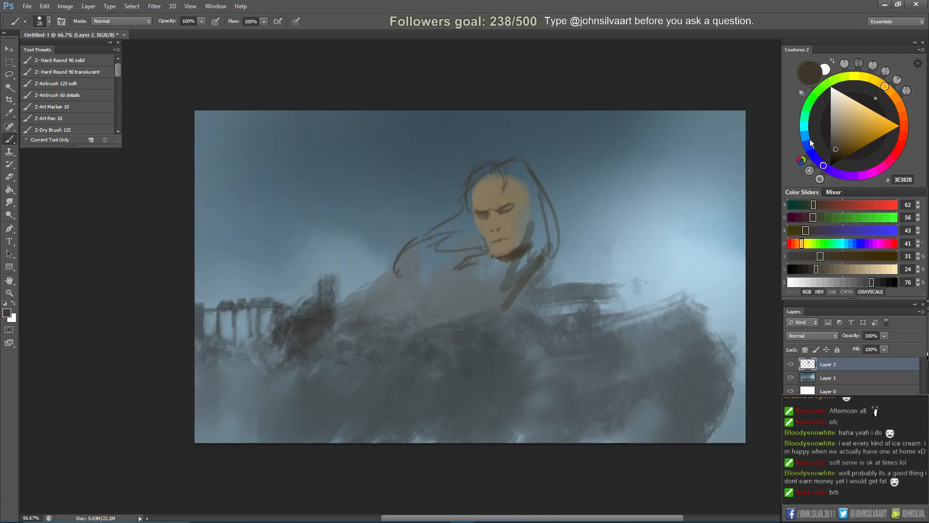
# Try filling the hair above and left of the face with a dark blue, undoing the strokes.
pyautogui.moveTo(806, 137)
pyautogui.mouseDown()
pyautogui.moveTo(812, 153)
pyautogui.moveTo(838, 139)
pyautogui.moveTo(833, 151)
pyautogui.mouseUp()
pyautogui.hotkey('ctrl', 'z')
pyautogui.press(']')
pyautogui.press(']')
pyautogui.press(']')
pyautogui.moveTo(491, 171); pyautogui.dragTo(449, 239)
pyautogui.hotkey('ctrl', 'z')
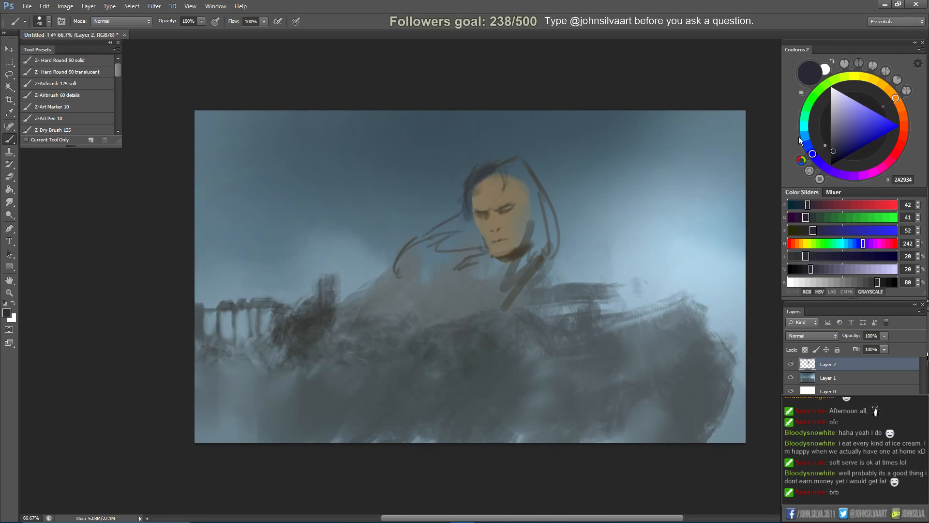
# Pick the near-black 1F1F1F and paint the hair over the crown and the left temple.
pyautogui.moveTo(834, 155); pyautogui.dragTo(830, 155)
pyautogui.hotkey('ctrl', 'z')
pyautogui.moveTo(486, 168); pyautogui.dragTo(466, 193)
pyautogui.moveTo(474, 178)
pyautogui.mouseDown()
pyautogui.moveTo(452, 210)
pyautogui.moveTo(464, 218)
pyautogui.moveTo(508, 175)
pyautogui.moveTo(483, 222)
pyautogui.moveTo(476, 213)
pyautogui.moveTo(477, 229)
pyautogui.moveTo(458, 218)
pyautogui.moveTo(408, 255)
pyautogui.moveTo(463, 231)
pyautogui.moveTo(466, 219)
pyautogui.moveTo(474, 239)
pyautogui.moveTo(449, 242)
pyautogui.moveTo(467, 234)
pyautogui.moveTo(480, 248)
pyautogui.moveTo(514, 167)
pyautogui.moveTo(544, 196)
pyautogui.moveTo(493, 171)
pyautogui.moveTo(511, 164)
pyautogui.moveTo(499, 171)
pyautogui.moveTo(533, 189)
pyautogui.moveTo(537, 204)
pyautogui.moveTo(530, 186)
pyautogui.moveTo(536, 234)
pyautogui.moveTo(547, 229)
pyautogui.moveTo(531, 276)
pyautogui.mouseUp()
pyautogui.hotkey('ctrl', 'z')
# Fill the hair right of the face in near-black down to the neck, using a fine and then a broader brush.
pyautogui.press('[')
pyautogui.press('[')
pyautogui.press(']')
pyautogui.press(']')
pyautogui.press(']')
pyautogui.press('[')
pyautogui.press('[')
pyautogui.press('[')
pyautogui.press('[')
pyautogui.press('[')
pyautogui.press('[')
pyautogui.press('[')
pyautogui.press('[')
pyautogui.press('[')
pyautogui.moveTo(533, 206); pyautogui.dragTo(534, 264)
pyautogui.press(']')
pyautogui.press(']')
pyautogui.press(']')
pyautogui.press(']')
pyautogui.press(']')
pyautogui.press(']')
pyautogui.moveTo(536, 186)
pyautogui.mouseDown()
pyautogui.moveTo(549, 239)
pyautogui.moveTo(539, 267)
pyautogui.moveTo(527, 256)
pyautogui.moveTo(515, 288)
pyautogui.mouseUp()
# Smudge the hair's outer edges with the bristly 30 px tip enlarged to 35 px.
pyautogui.press('r')
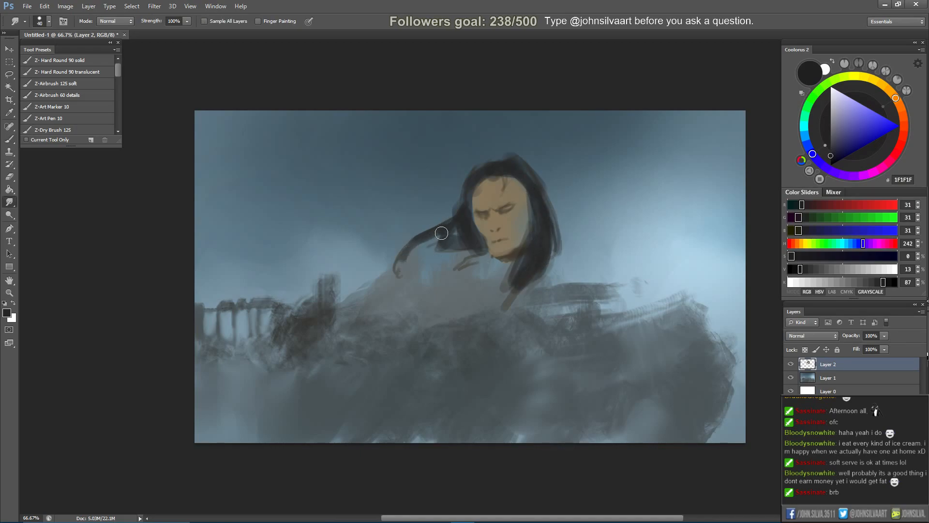
pyautogui.rightClick(443, 252)
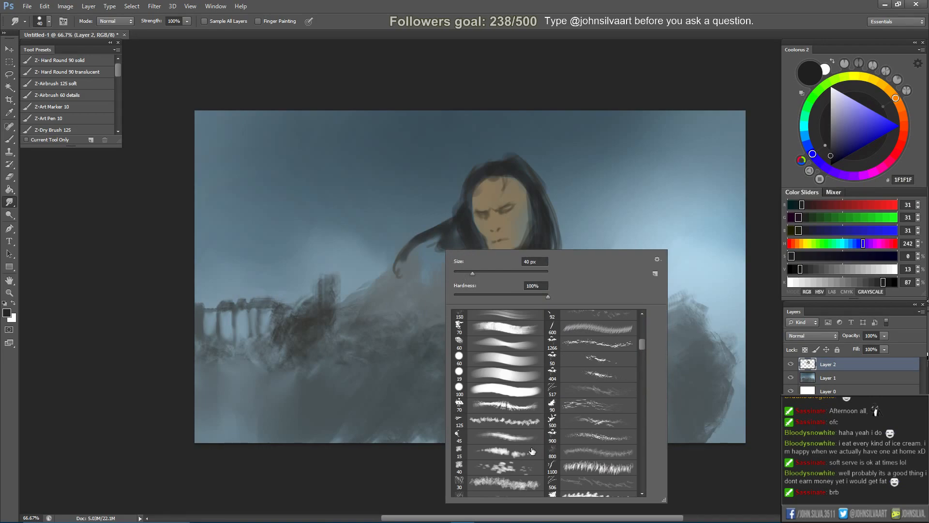
pyautogui.click(517, 482)
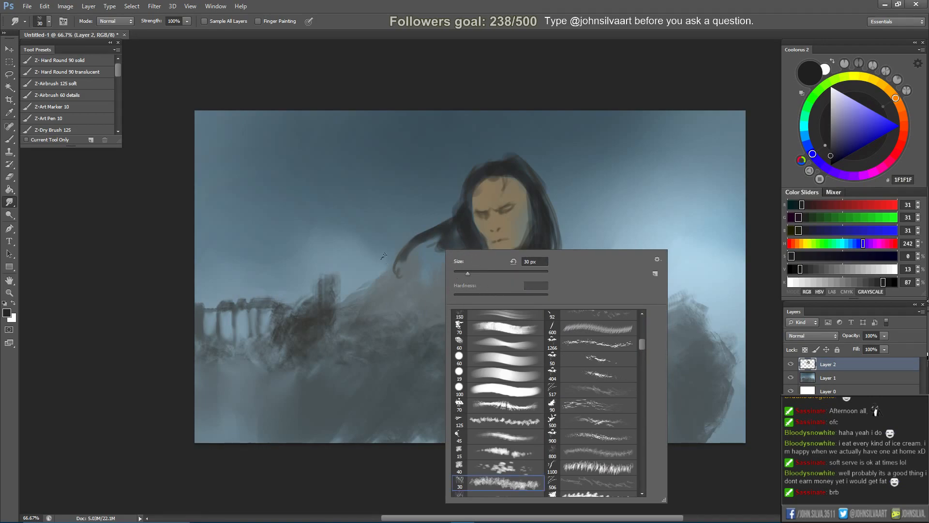
pyautogui.click(344, 284)
pyautogui.press(']')
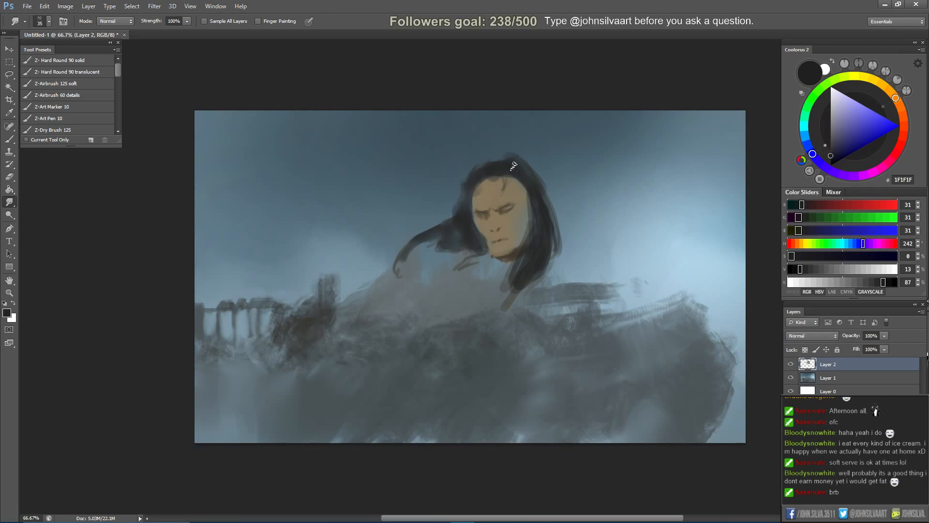
# Sample the face tan 897859 and paint over the bluish gap along the right cheek.
pyautogui.press('b')
pyautogui.press('[')
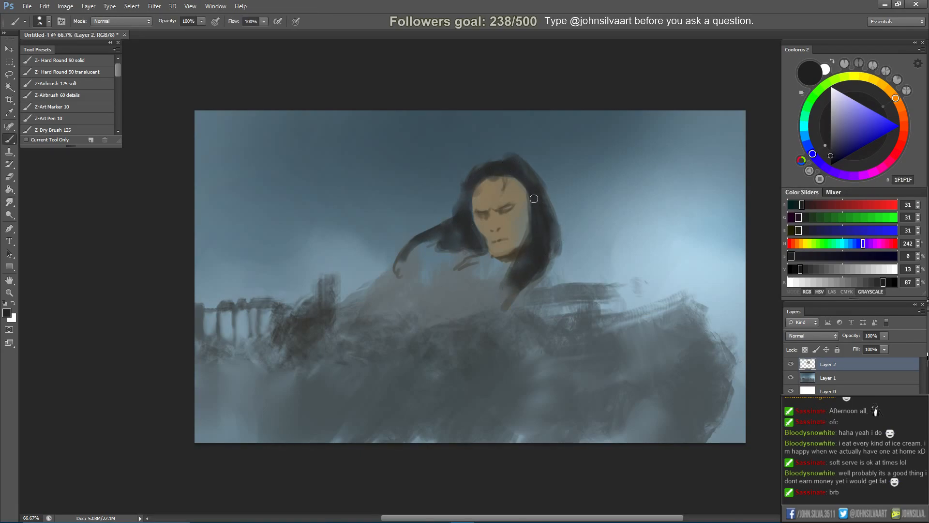
pyautogui.keyDown('alt'); pyautogui.click(504, 216); pyautogui.keyUp('alt')
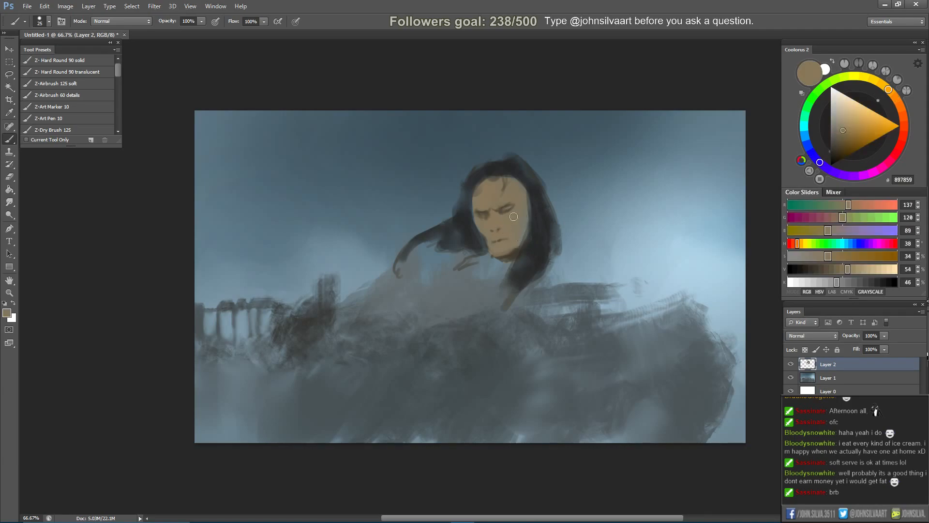
# Sample the dark blue-grey 2A3236 and touch up the hair along the left cheek, checking the head in a mirrored view.
pyautogui.keyDown('alt'); pyautogui.click(471, 208); pyautogui.keyUp('alt')
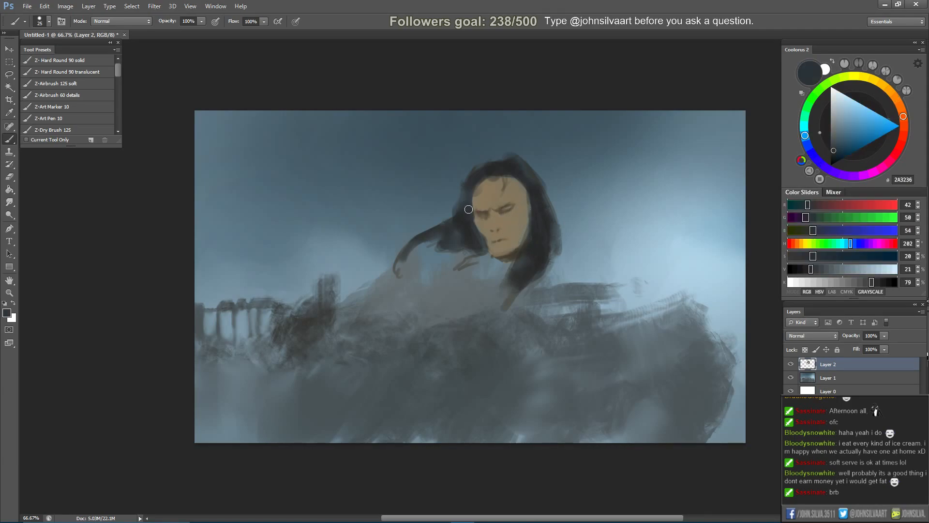
pyautogui.press('h')
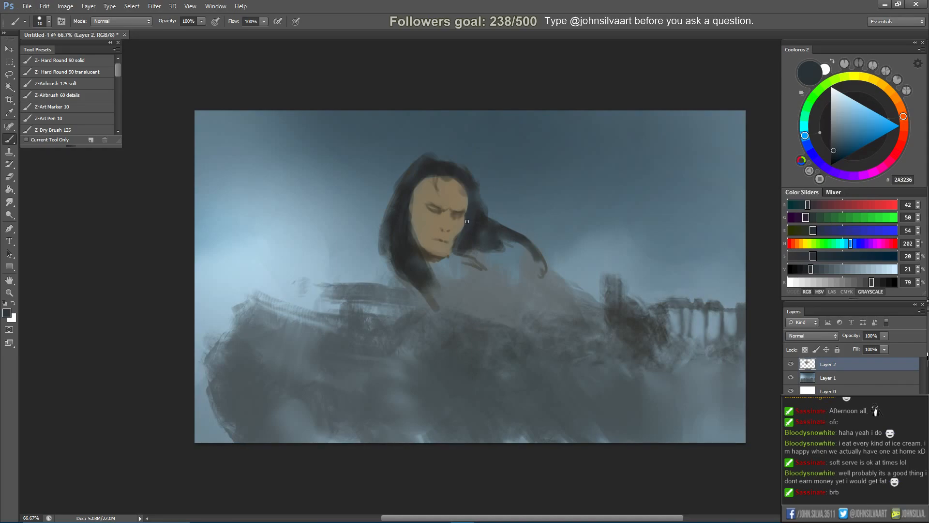
pyautogui.press('h')
pyautogui.press(']')
pyautogui.press(']')
pyautogui.press(']')
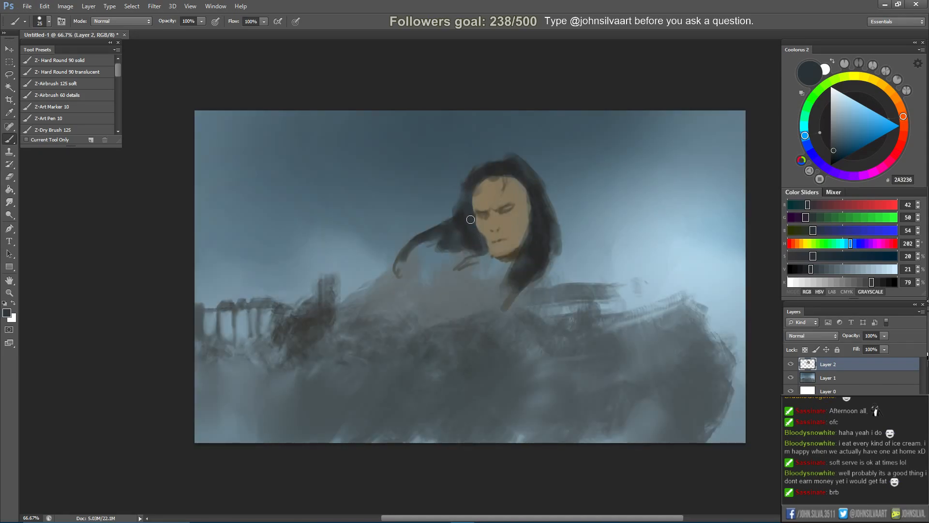
# Sample the near-black 222626 to thicken the left shoulder line and erase its curled lower end.
pyautogui.keyDown('alt'); pyautogui.click(461, 208); pyautogui.keyUp('alt')
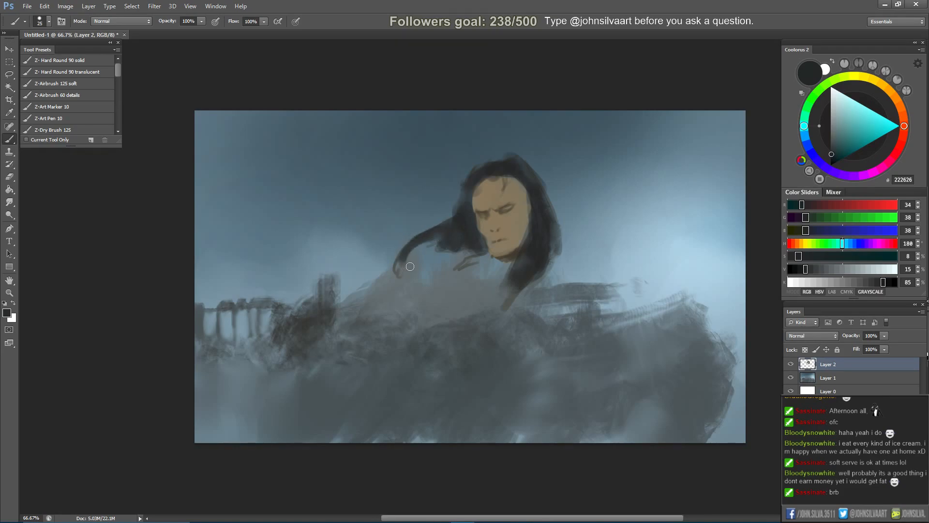
pyautogui.press('e')
pyautogui.moveTo(405, 252); pyautogui.dragTo(396, 276)
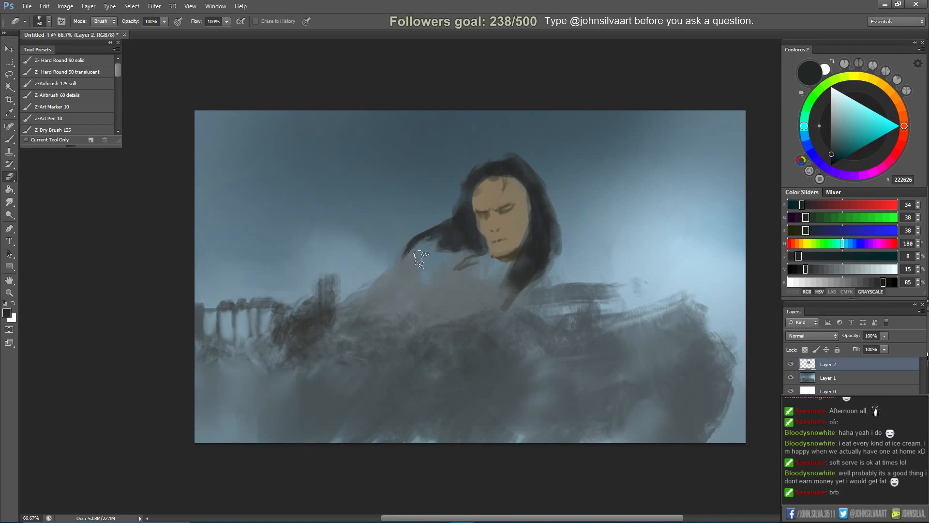
# Sample a dark tone from the hair beside the jaw and brush soft strokes across the left shoulder.
pyautogui.press('b')
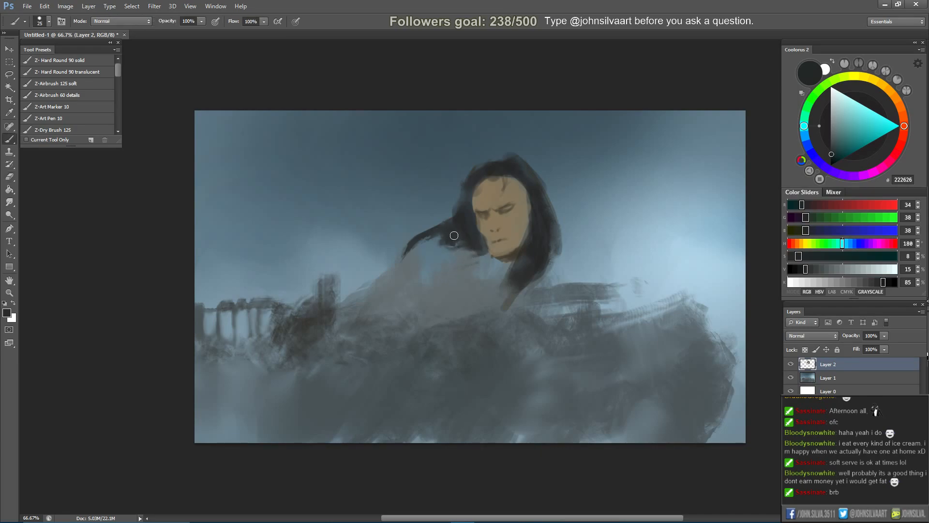
pyautogui.keyDown('alt'); pyautogui.click(453, 233); pyautogui.keyUp('alt')
pyautogui.moveTo(420, 255); pyautogui.dragTo(435, 245)
# Mix the lighter skin tone BCA48A from the sampled face tan and paint a highlight on the forehead.
pyautogui.keyDown('alt'); pyautogui.click(508, 194); pyautogui.keyUp('alt')
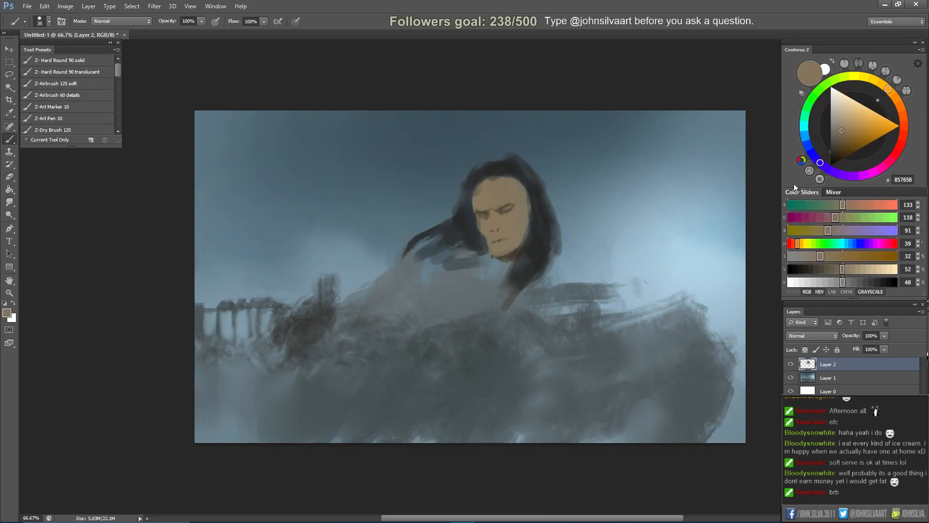
pyautogui.click(845, 115)
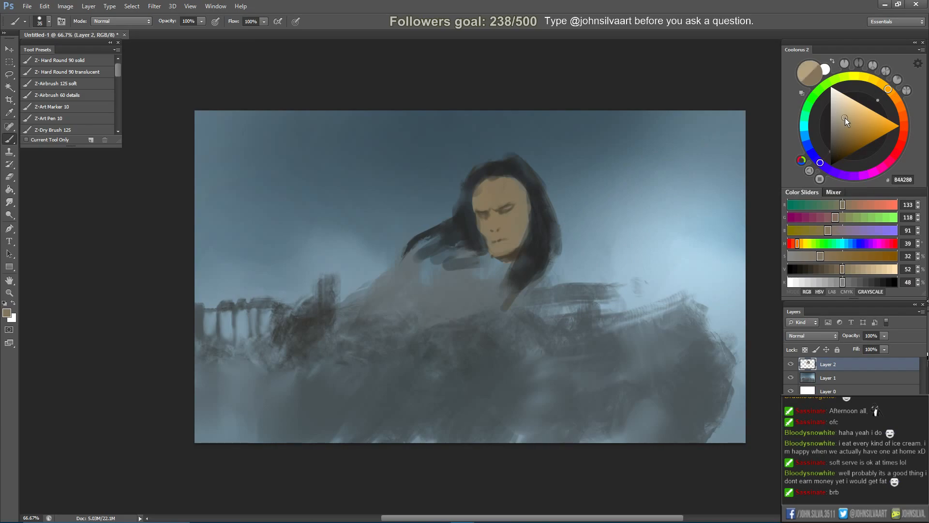
pyautogui.click(896, 103)
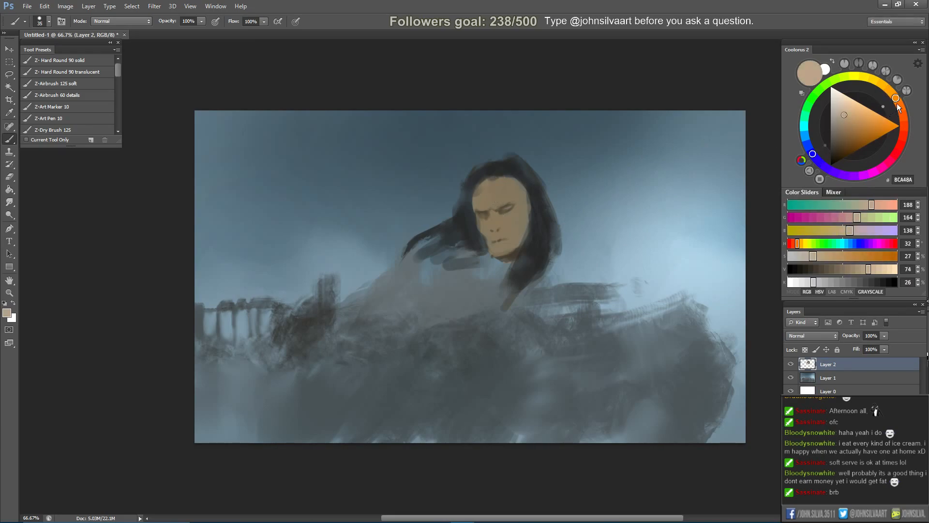
pyautogui.press(']')
pyautogui.moveTo(491, 186)
pyautogui.mouseDown()
pyautogui.moveTo(478, 199)
pyautogui.moveTo(499, 199)
pyautogui.moveTo(492, 188)
pyautogui.mouseUp()
pyautogui.press(']')
# Lighten the nose bridge with a 15 px brush and the right cheek and chin with a larger one.
pyautogui.press('[')
pyautogui.press('[')
pyautogui.press('[')
pyautogui.press('[')
pyautogui.press('[')
pyautogui.press('[')
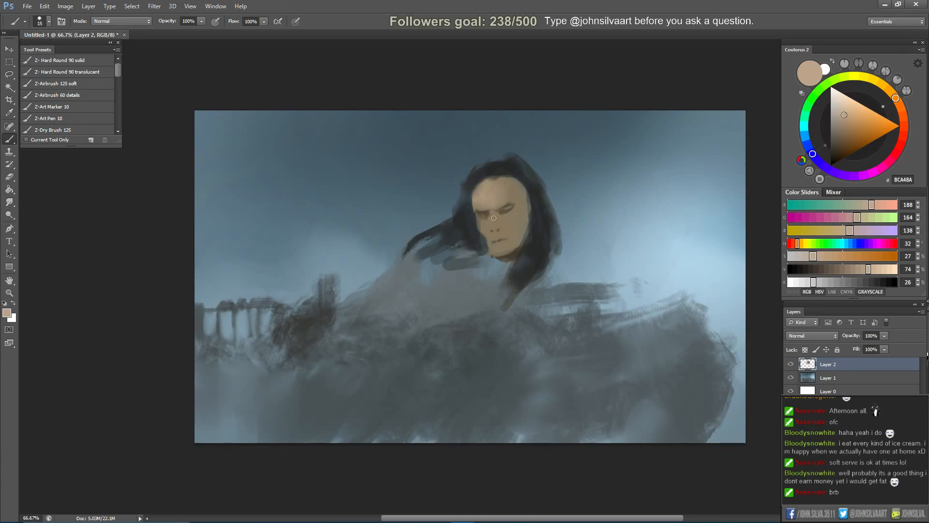
pyautogui.press(']')
pyautogui.press(']')
pyautogui.press(']')
pyautogui.press(']')
pyautogui.press(']')
pyautogui.press(']')
pyautogui.press(']')
pyautogui.moveTo(509, 232); pyautogui.dragTo(500, 251)
pyautogui.press('[')
pyautogui.press('[')
pyautogui.press('[')
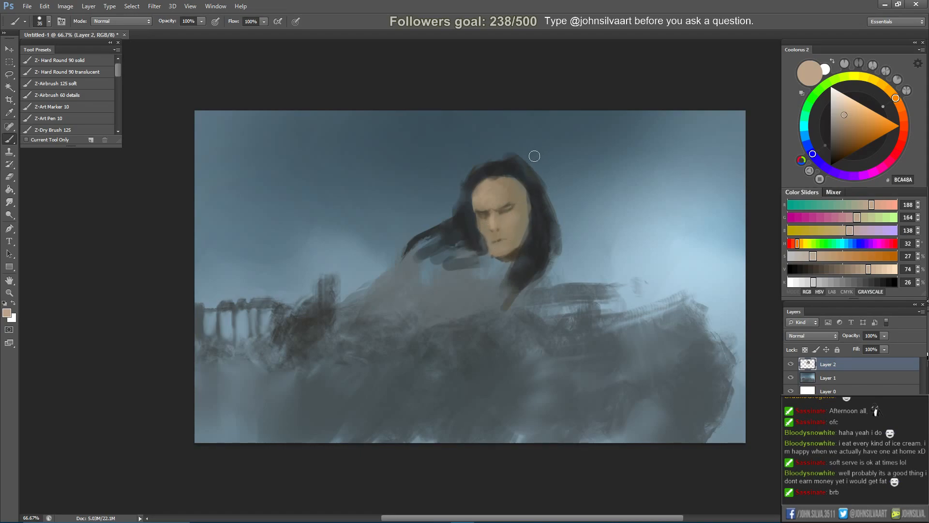
# Mix the dark reddish brown 633E28 for the face shadow, undoing a trial stroke along the chin.
pyautogui.click(845, 147)
pyautogui.moveTo(906, 121); pyautogui.dragTo(886, 86)
pyautogui.press('[')
pyautogui.press('[')
pyautogui.press('[')
pyautogui.press('[')
pyautogui.moveTo(499, 251); pyautogui.dragTo(517, 246)
pyautogui.hotkey('ctrl', 'z')
pyautogui.click(904, 116)
pyautogui.press(']')
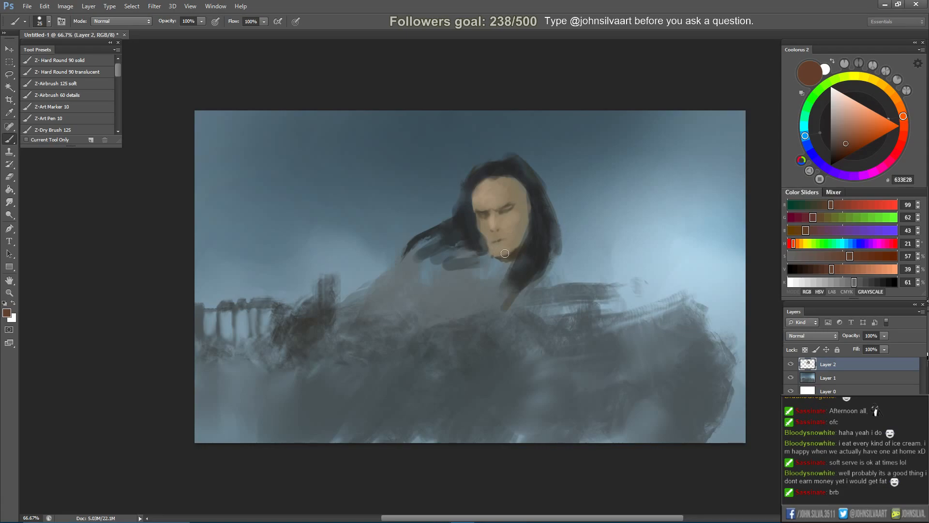
# Shade the lower jaw and right cheek in reddish brown with a large soft brush of about 60 px.
pyautogui.press(']')
pyautogui.press(']')
pyautogui.press(']')
pyautogui.press(']')
pyautogui.press(']')
pyautogui.press(']')
pyautogui.press(']')
pyautogui.moveTo(504, 254)
pyautogui.mouseDown()
pyautogui.moveTo(523, 237)
pyautogui.moveTo(502, 255)
pyautogui.moveTo(528, 214)
pyautogui.moveTo(496, 257)
pyautogui.moveTo(525, 229)
pyautogui.mouseUp()
pyautogui.rightClick(527, 214)
pyautogui.click(562, 264)
pyautogui.click(505, 239)
pyautogui.press(']')
pyautogui.press(']')
pyautogui.click(527, 219)
pyautogui.press('[')
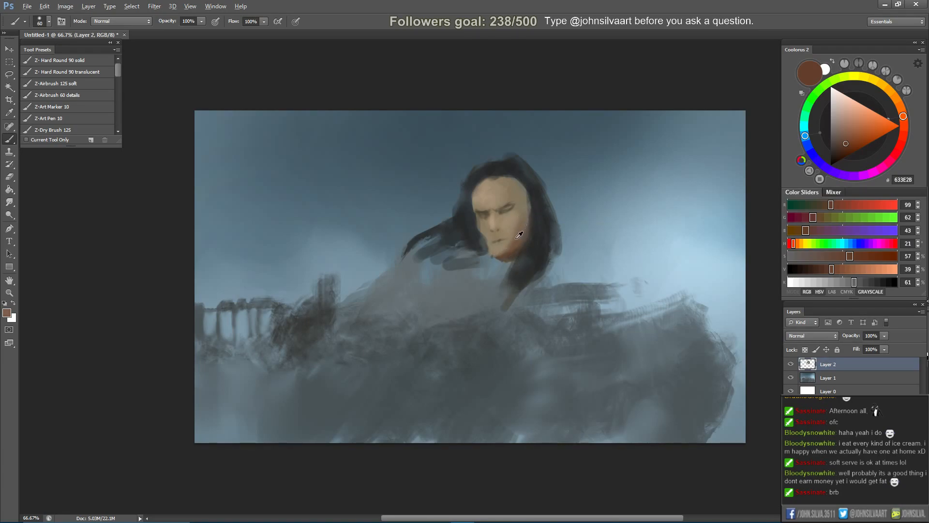
# Blend the jaw and right cheek shadow using sampled browns such as 725640 and 6F543E, checking the face in a mirrored view.
pyautogui.keyDown('alt'); pyautogui.click(508, 243); pyautogui.keyUp('alt')
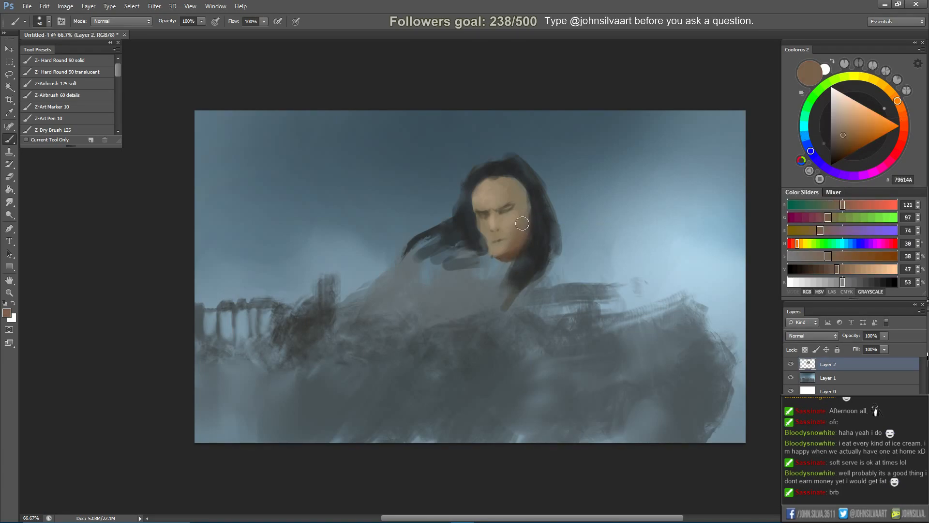
pyautogui.keyDown('alt'); pyautogui.click(508, 254); pyautogui.keyUp('alt')
pyautogui.press('[')
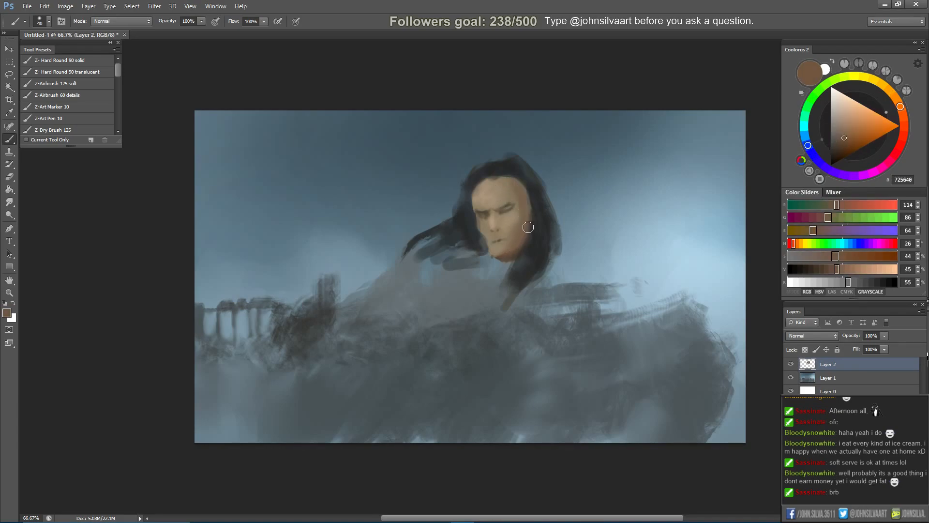
pyautogui.keyDown('alt'); pyautogui.click(510, 251); pyautogui.keyUp('alt')
pyautogui.press('[')
pyautogui.press('[')
pyautogui.press('[')
pyautogui.press('[')
pyautogui.press('[')
pyautogui.press(']')
pyautogui.press(']')
pyautogui.hotkey('ctrl', 'shift', 'h')
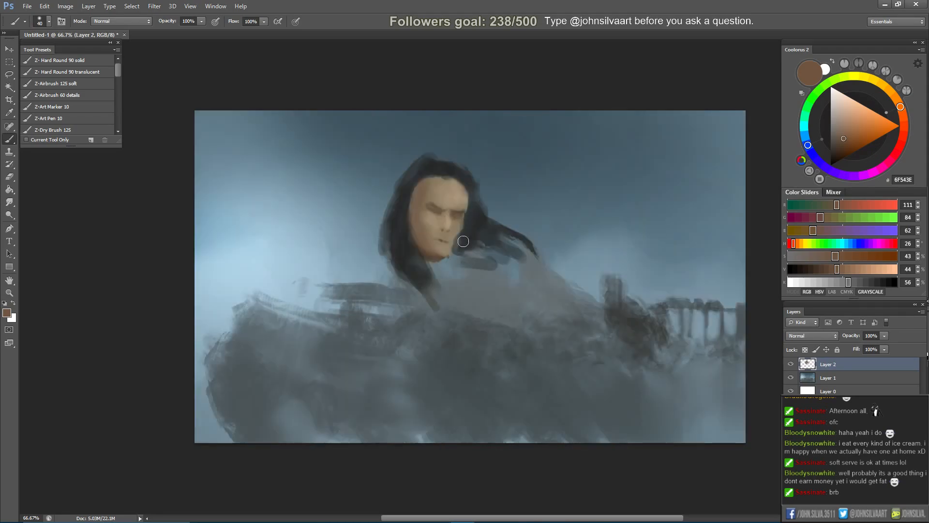
pyautogui.hotkey('ctrl', 'shift', 'h')
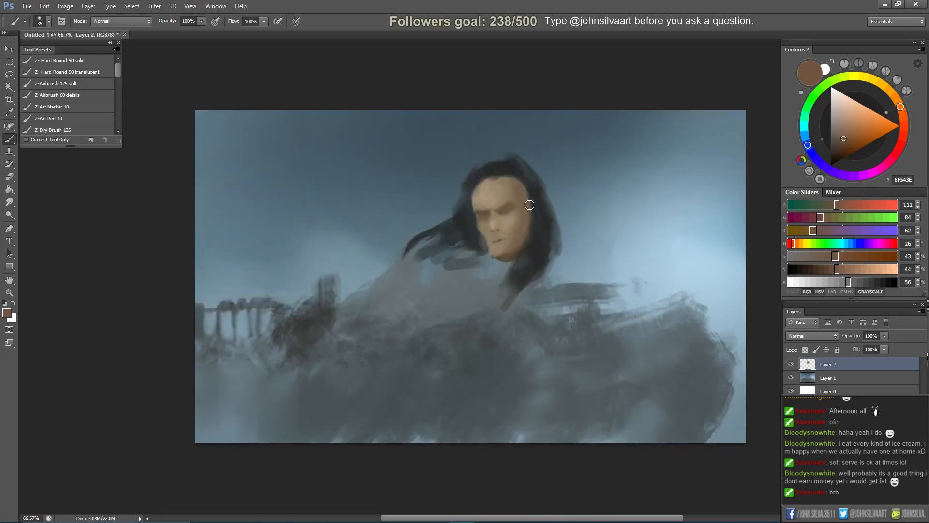
# Sample the near-black 232525 from the hair and paint the hairline over the right forehead and temple.
pyautogui.keyDown('alt'); pyautogui.click(511, 166); pyautogui.keyUp('alt')
pyautogui.press('[')
pyautogui.press('[')
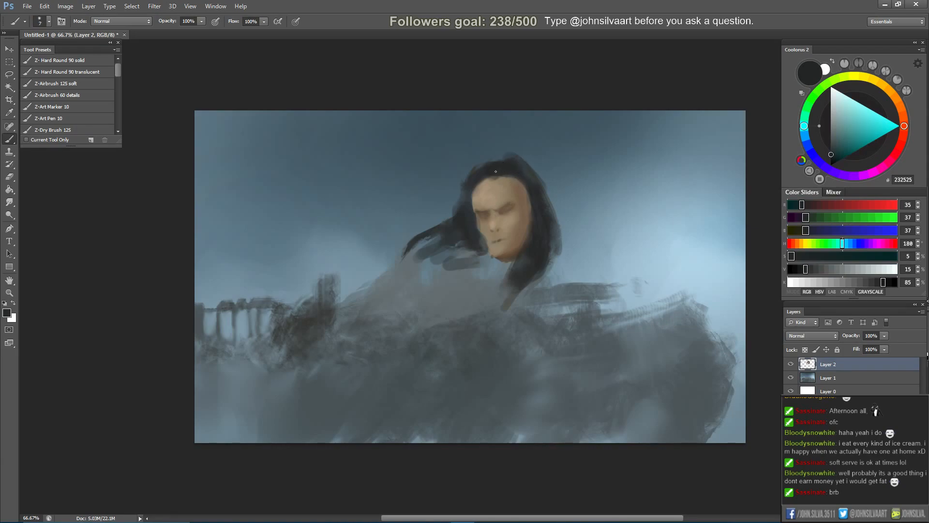
pyautogui.press('e')
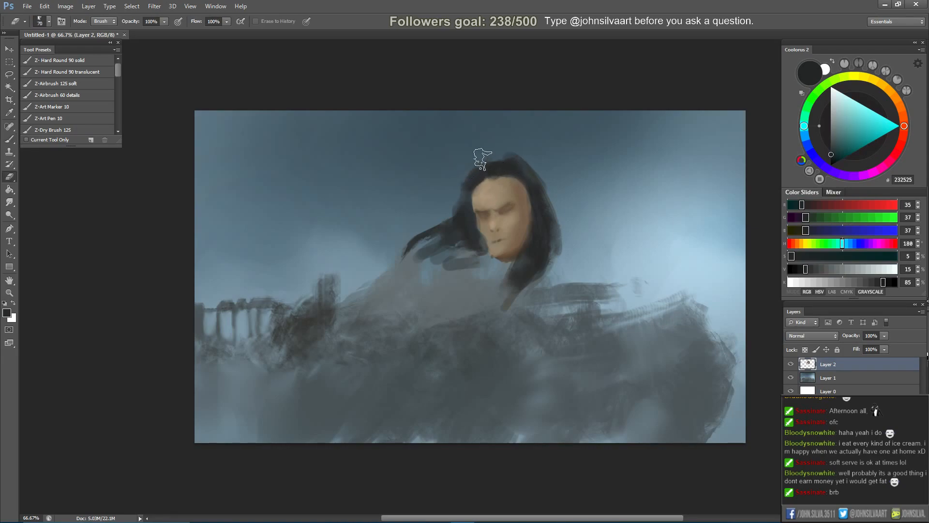
pyautogui.press('b')
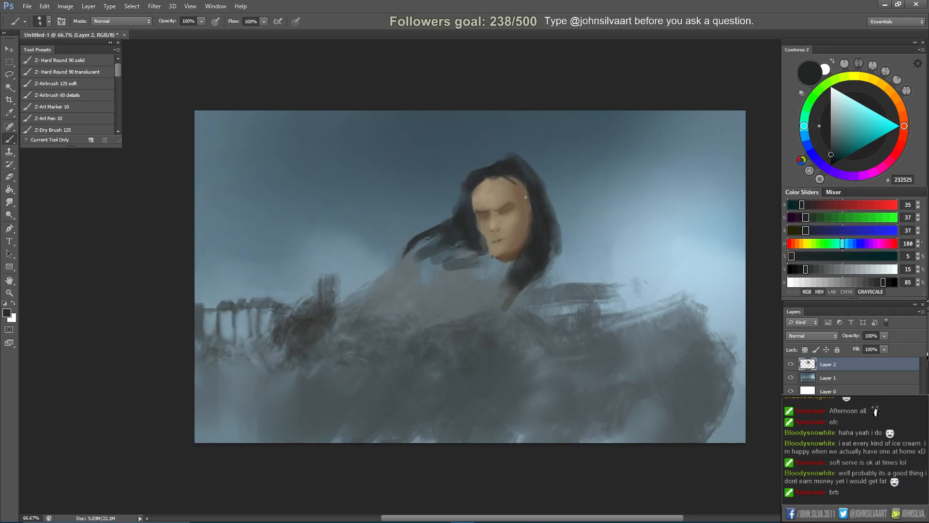
pyautogui.press(']')
pyautogui.press(']')
pyautogui.moveTo(503, 178)
pyautogui.mouseDown()
pyautogui.moveTo(529, 208)
pyautogui.moveTo(524, 202)
pyautogui.moveTo(525, 220)
pyautogui.mouseUp()
pyautogui.hotkey('ctrl', 'z')
pyautogui.moveTo(510, 180)
pyautogui.mouseDown()
pyautogui.moveTo(529, 245)
pyautogui.moveTo(525, 199)
pyautogui.moveTo(481, 182)
pyautogui.moveTo(519, 190)
pyautogui.mouseUp()
# Add thin dark hair strands curling down over the left shoulder and beside the left jaw.
pyautogui.press('[')
pyautogui.press('[')
pyautogui.press('[')
pyautogui.press('[')
pyautogui.press('[')
pyautogui.press('[')
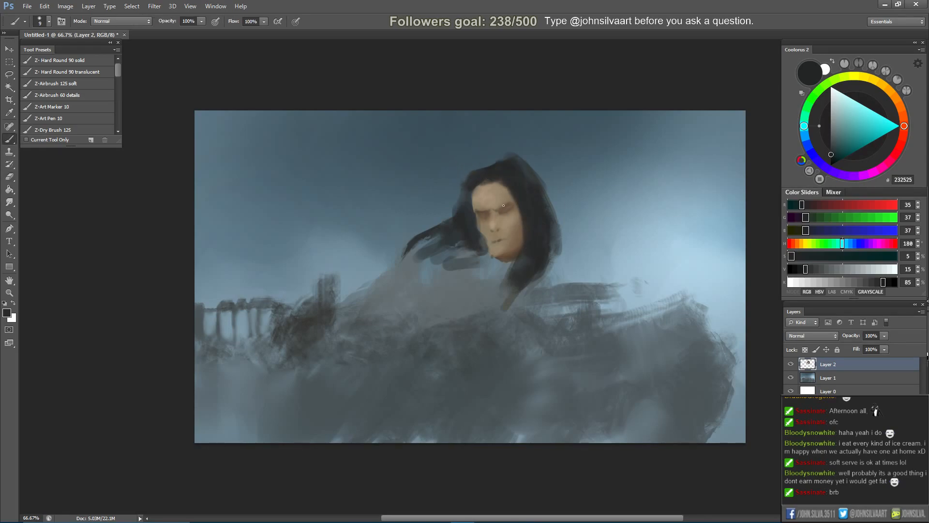
pyautogui.press('[')
pyautogui.press('[')
pyautogui.press('[')
pyautogui.moveTo(413, 248); pyautogui.dragTo(402, 278)
pyautogui.moveTo(474, 234); pyautogui.dragTo(484, 242)
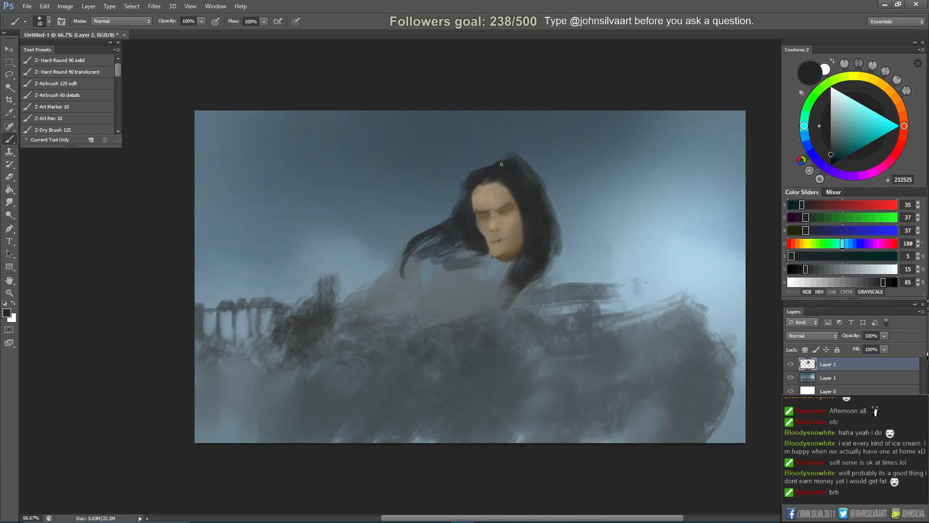
# Refine the mouth and chin with a 9 px brush, sampling nearby face tones such as 7C6540, 94846A and 765E47.
pyautogui.keyDown('alt'); pyautogui.click(507, 247); pyautogui.keyUp('alt')
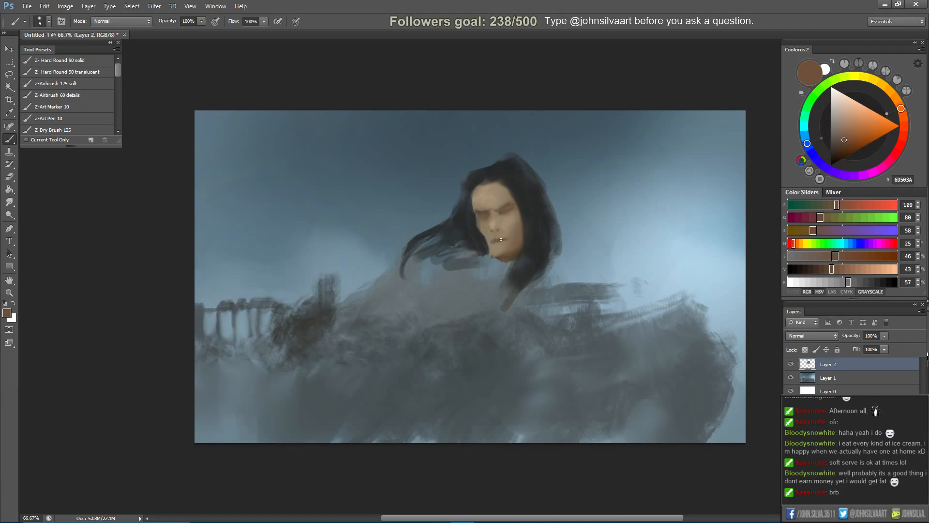
pyautogui.keyDown('alt'); pyautogui.click(499, 236); pyautogui.keyUp('alt')
pyautogui.keyDown('alt'); pyautogui.click(495, 244); pyautogui.keyUp('alt')
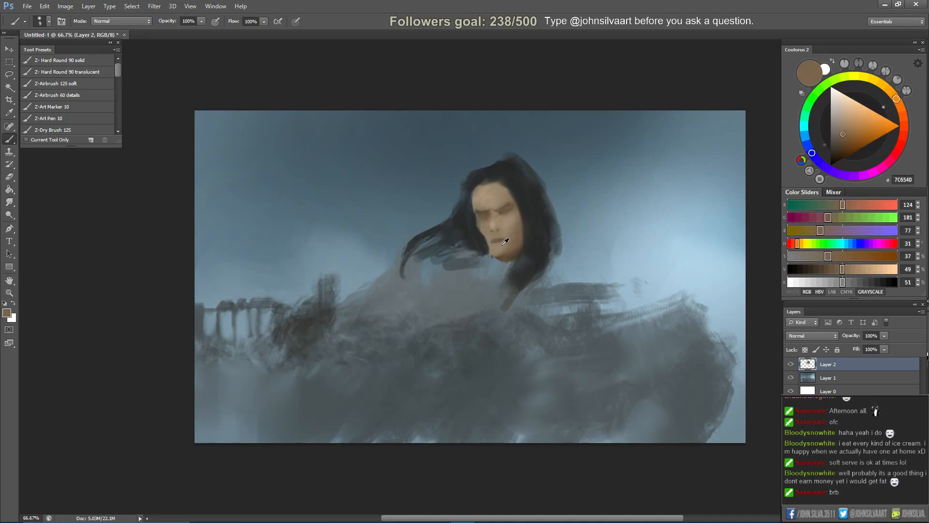
pyautogui.keyDown('alt'); pyautogui.click(493, 246); pyautogui.keyUp('alt')
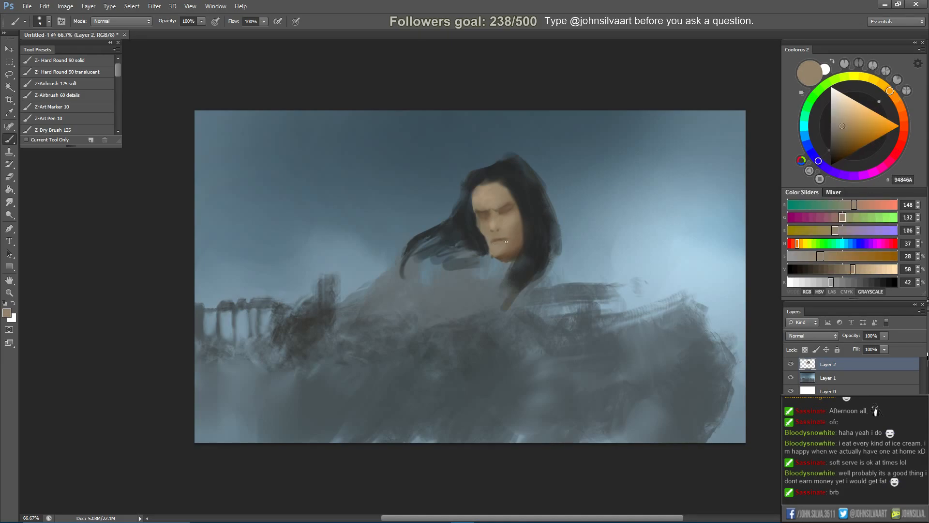
pyautogui.keyDown('alt'); pyautogui.click(503, 242); pyautogui.keyUp('alt')
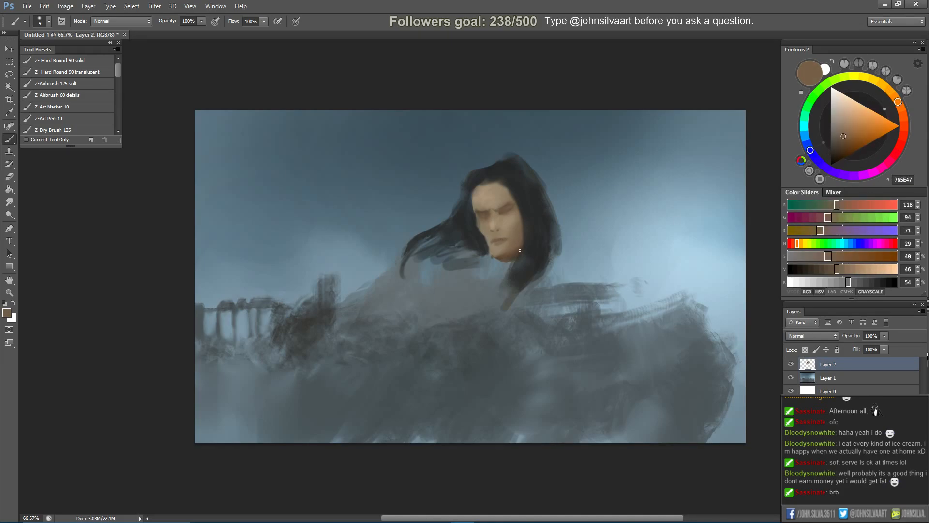
pyautogui.keyDown('alt'); pyautogui.click(510, 258); pyautogui.keyUp('alt')
# Switch to a flat-edged brush and refine the nose and brow area with sampled skin tones A58F75 and 998569.
pyautogui.keyDown('alt'); pyautogui.click(493, 214); pyautogui.keyUp('alt')
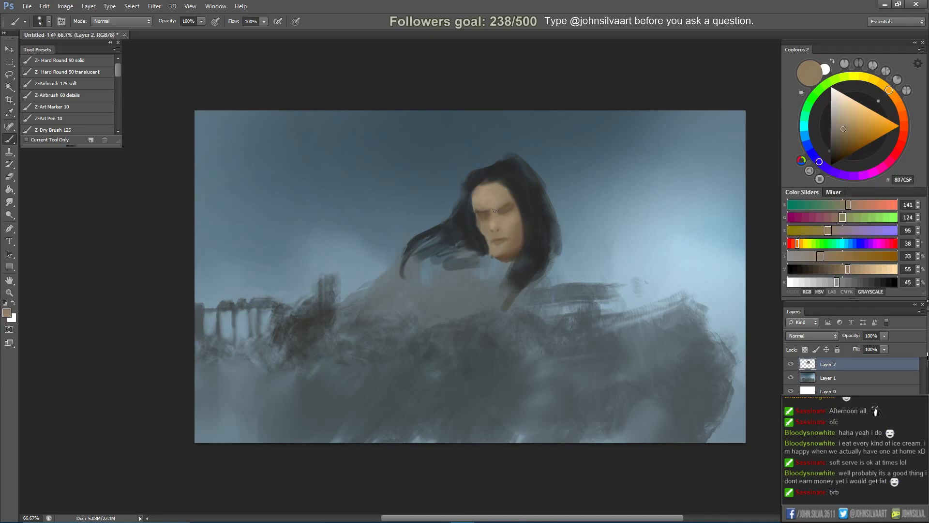
pyautogui.keyDown('alt'); pyautogui.click(495, 221); pyautogui.keyUp('alt')
pyautogui.rightClick(516, 188)
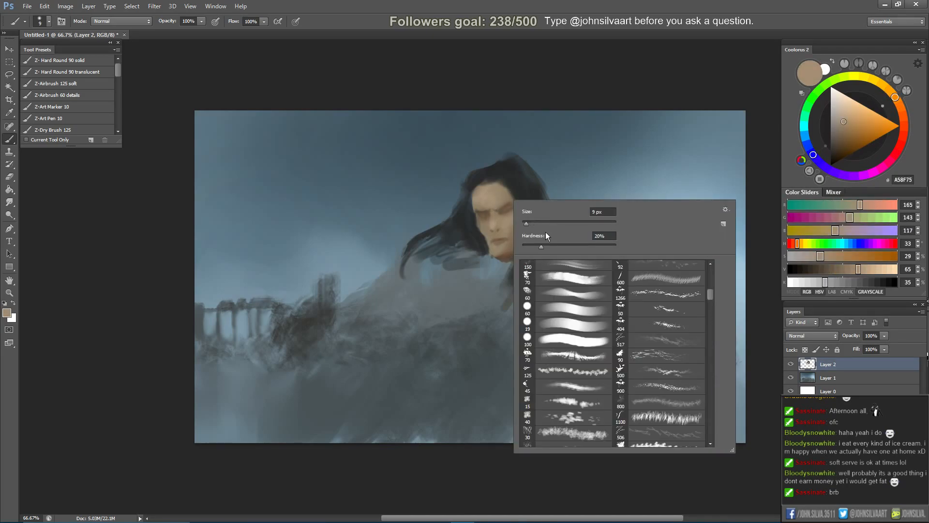
pyautogui.click(570, 279)
pyautogui.click(500, 237)
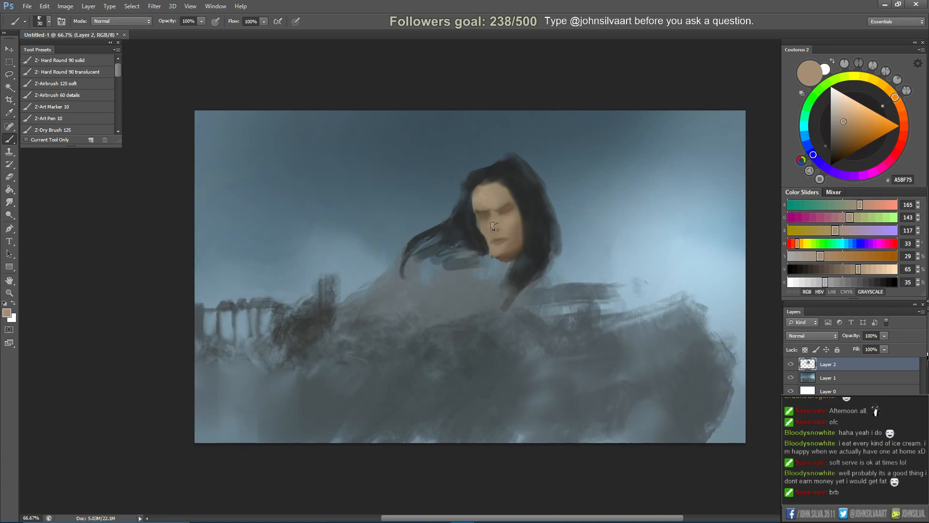
pyautogui.press('[')
pyautogui.keyDown('alt'); pyautogui.click(495, 209); pyautogui.keyUp('alt')
pyautogui.press('[')
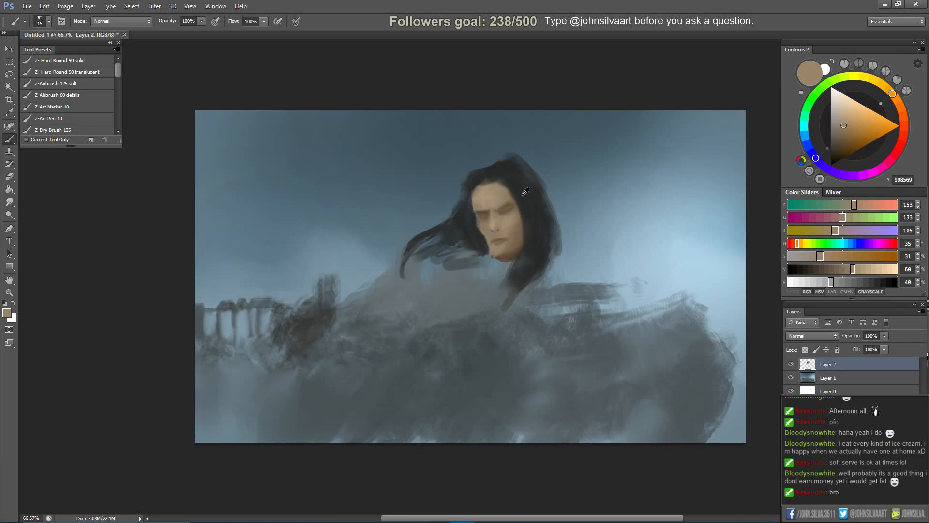
# Darken the eyebrows and eye line with near-black 232525, and model the eye sockets with sampled browns 76604A and 67533E.
pyautogui.keyDown('alt'); pyautogui.click(474, 211); pyautogui.keyUp('alt')
pyautogui.press('[')
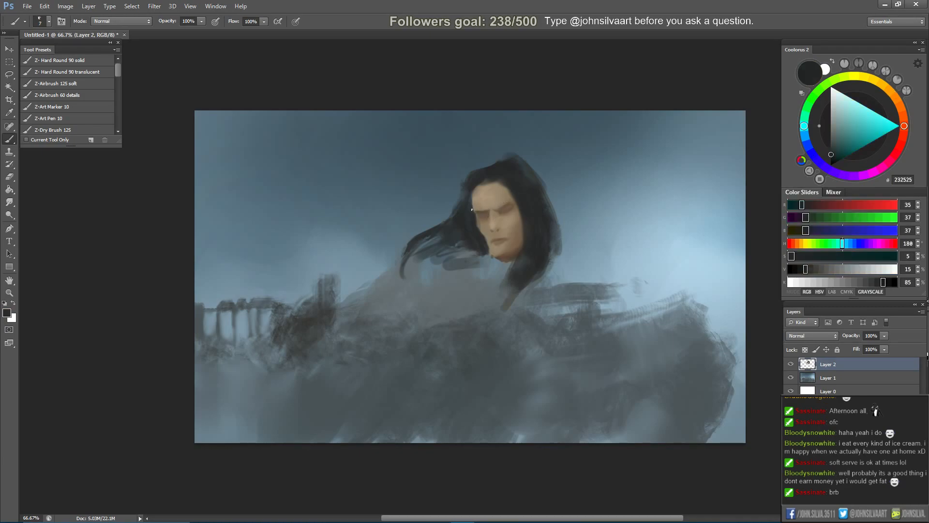
pyautogui.keyDown('alt'); pyautogui.click(515, 209); pyautogui.keyUp('alt')
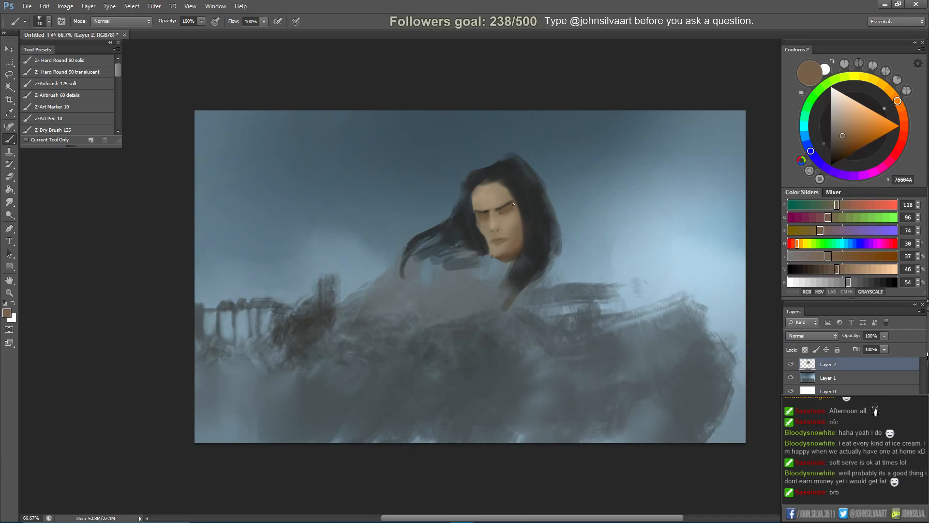
pyautogui.keyDown('alt'); pyautogui.click(511, 209); pyautogui.keyUp('alt')
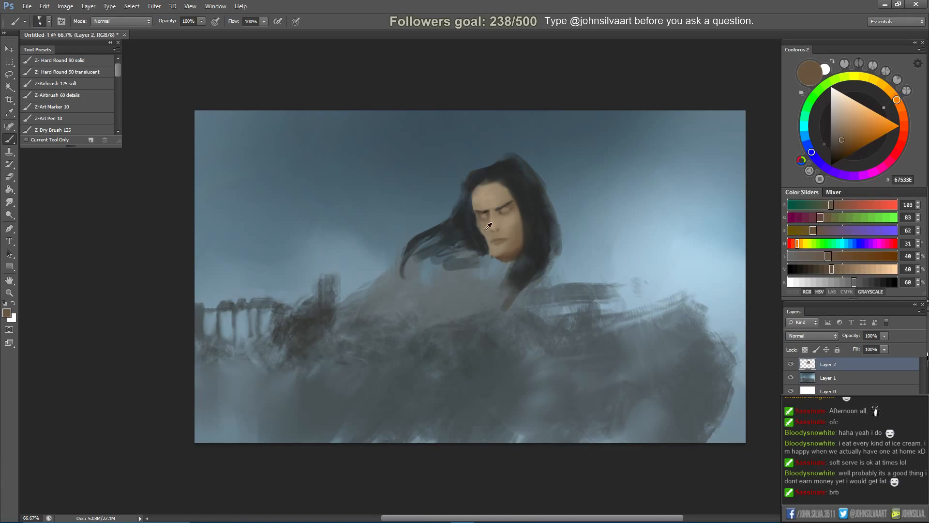
# Refine the left cheek below the eye with sampled skin tones A89276 and 9B856C, checking the face in a mirrored view.
pyautogui.keyDown('alt'); pyautogui.click(481, 221); pyautogui.keyUp('alt')
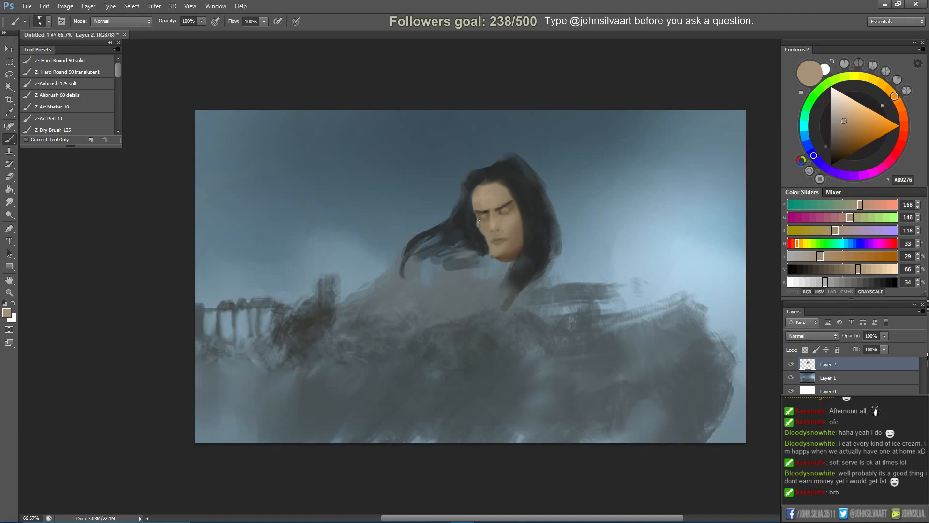
pyautogui.hotkey('ctrl', 'shift', 'h')
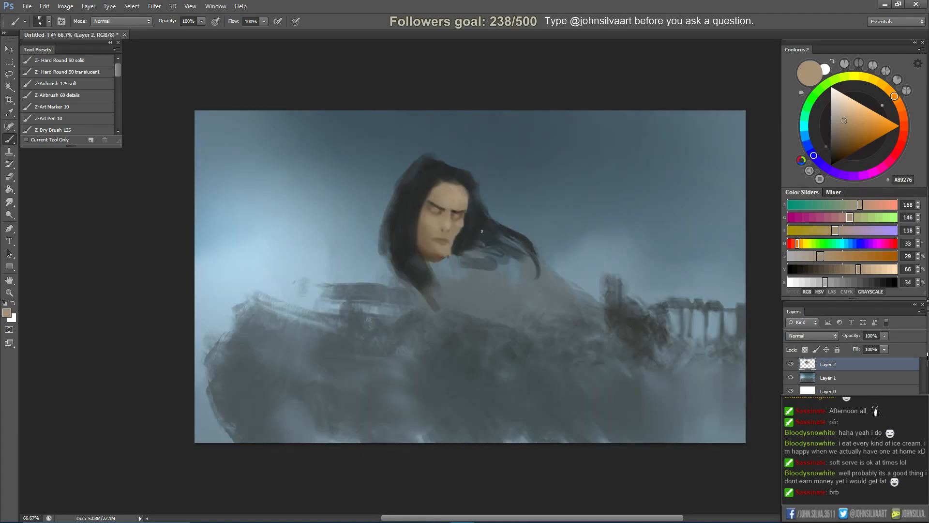
pyautogui.keyDown('alt'); pyautogui.click(457, 238); pyautogui.keyUp('alt')
pyautogui.keyDown('alt'); pyautogui.click(458, 224); pyautogui.keyUp('alt')
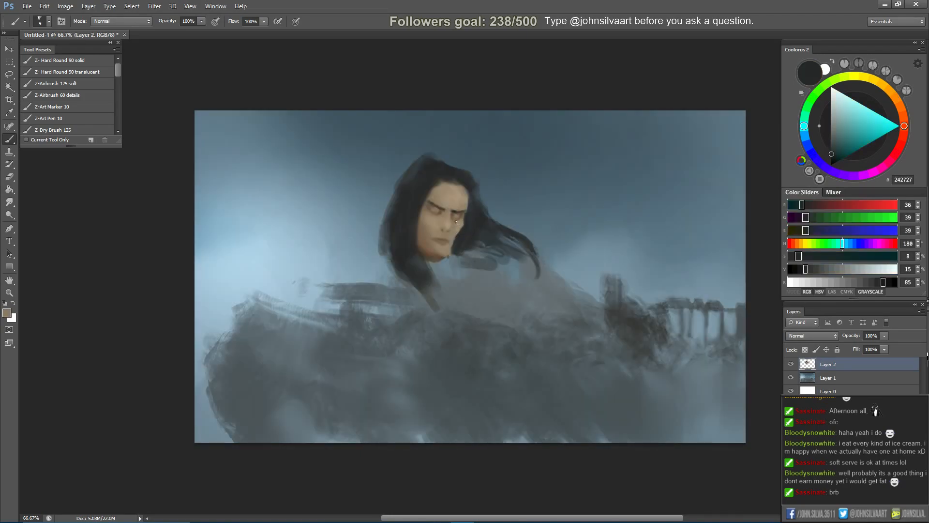
pyautogui.hotkey('ctrl', 'shift', 'h')
pyautogui.keyDown('alt'); pyautogui.click(488, 225); pyautogui.keyUp('alt')
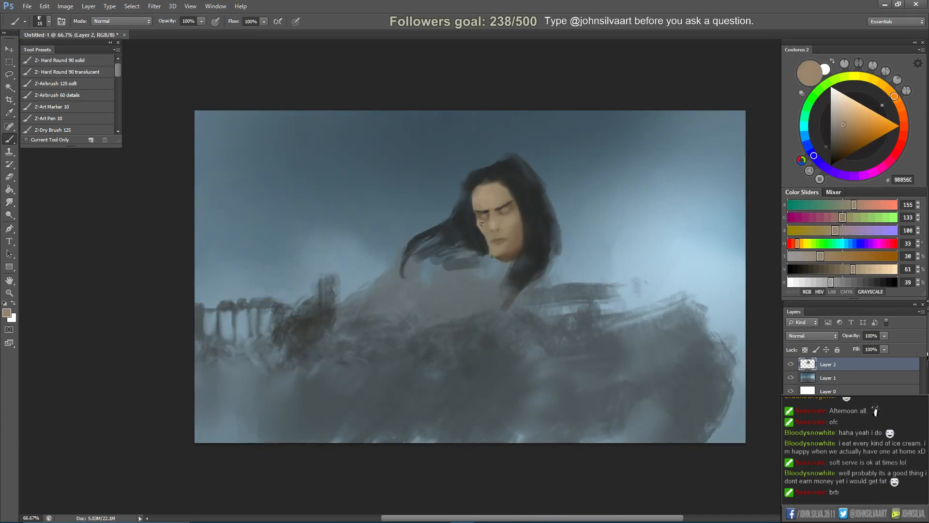
pyautogui.keyDown('alt'); pyautogui.click(483, 226); pyautogui.keyUp('alt')
pyautogui.keyDown('alt'); pyautogui.click(481, 229); pyautogui.keyUp('alt')
# Touch up the upper forehead along the hairline with sampled skin tones AA9579 and 978668 using a 15 px brush.
pyautogui.keyDown('alt'); pyautogui.click(488, 188); pyautogui.keyUp('alt')
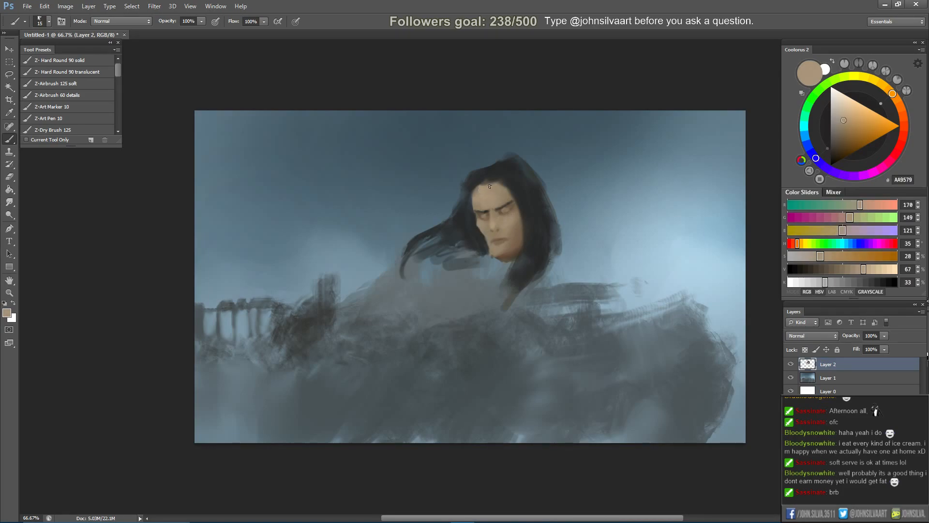
pyautogui.moveTo(488, 187); pyautogui.dragTo(495, 184)
pyautogui.keyDown('alt'); pyautogui.click(500, 188); pyautogui.keyUp('alt')
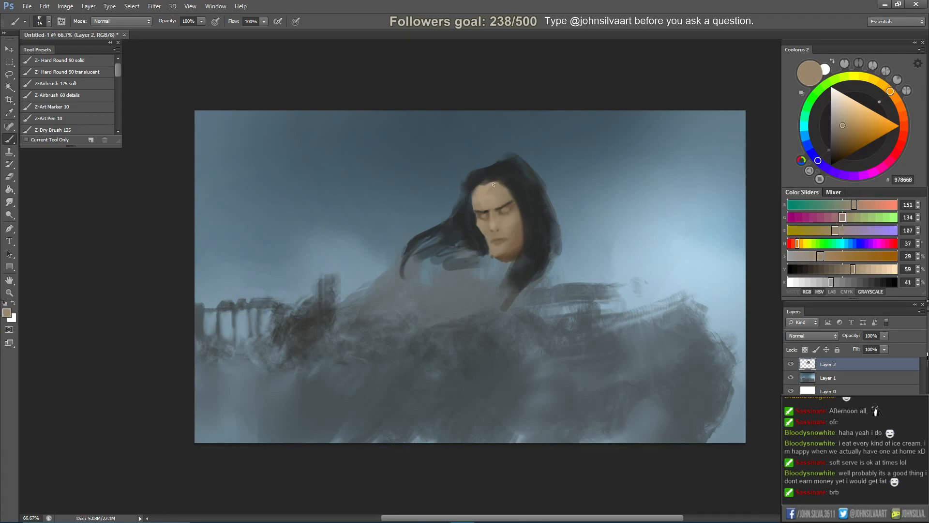
pyautogui.keyDown('alt'); pyautogui.click(484, 190); pyautogui.keyUp('alt')
# Mix the dark brown 2D2016 to shade beneath the chin, and soften the jaw edge with sampled lighter browns.
pyautogui.keyDown('alt'); pyautogui.click(504, 257); pyautogui.keyUp('alt')
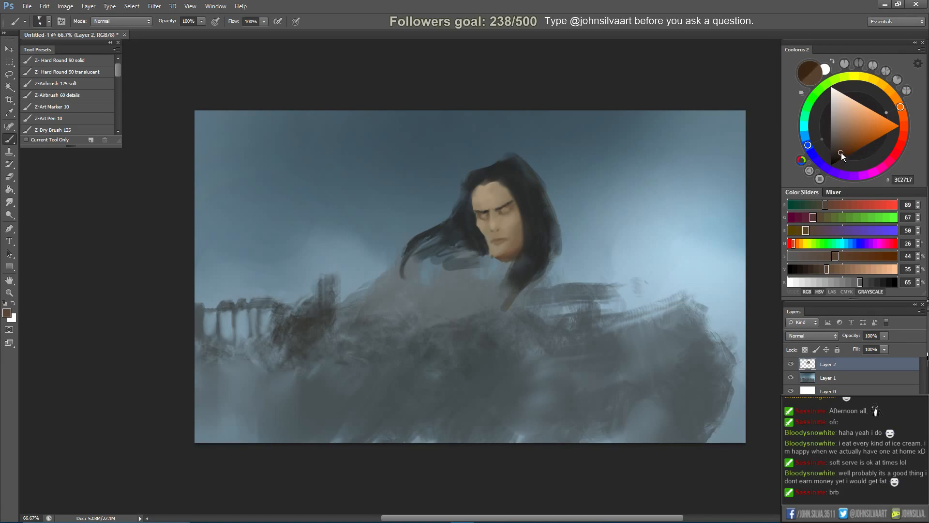
pyautogui.moveTo(840, 153); pyautogui.dragTo(836, 155)
pyautogui.press(']')
pyautogui.press(']')
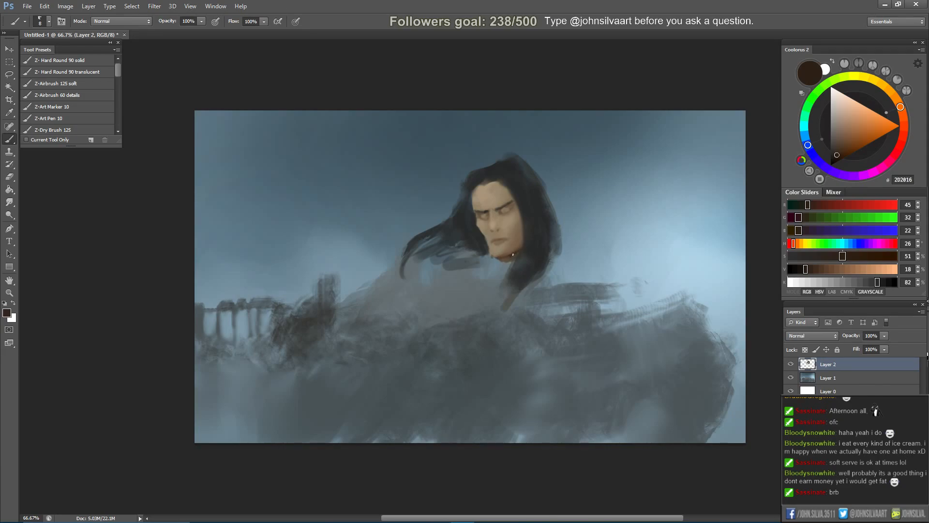
pyautogui.keyDown('alt'); pyautogui.click(507, 257); pyautogui.keyUp('alt')
pyautogui.press(']')
pyautogui.keyDown('alt'); pyautogui.click(516, 249); pyautogui.keyUp('alt')
pyautogui.keyDown('alt'); pyautogui.click(517, 245); pyautogui.keyUp('alt')
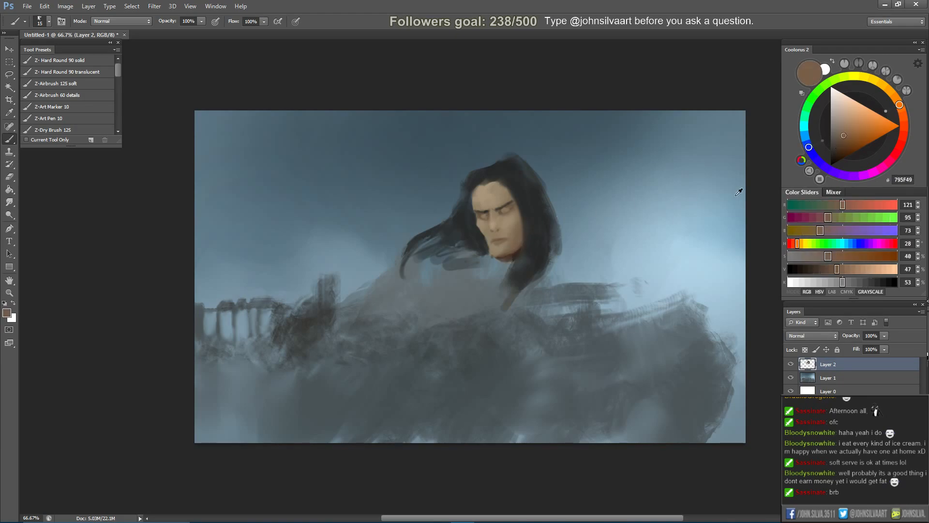
# Mix the brown 5A4431 and paint the neck below the jaw with a 20 px brush.
pyautogui.click(842, 144)
pyautogui.press(']')
pyautogui.moveTo(507, 263)
pyautogui.mouseDown()
pyautogui.moveTo(516, 257)
pyautogui.moveTo(503, 270)
pyautogui.mouseUp()
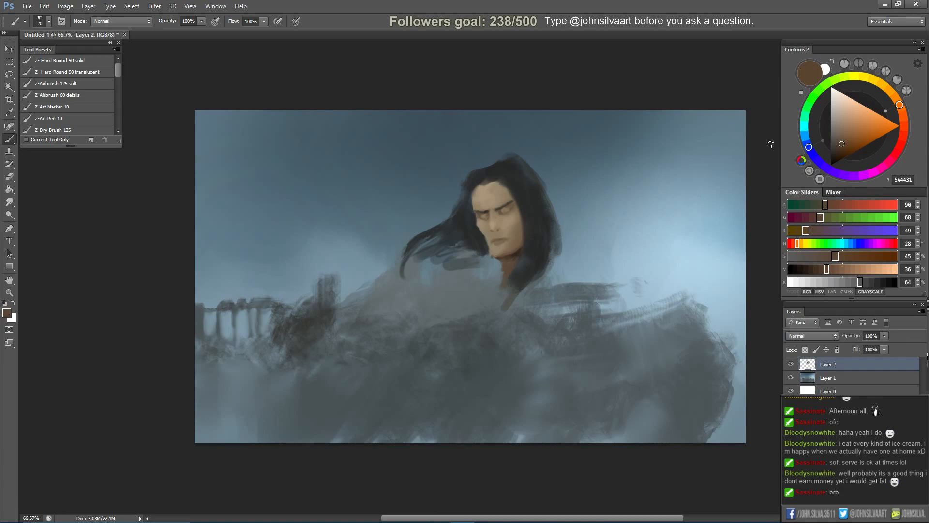
# Mix the near-black 242423 and block in a solid dark patch of clothing directly beneath the chin.
pyautogui.moveTo(896, 97)
pyautogui.mouseDown()
pyautogui.moveTo(896, 170)
pyautogui.moveTo(863, 75)
pyautogui.mouseUp()
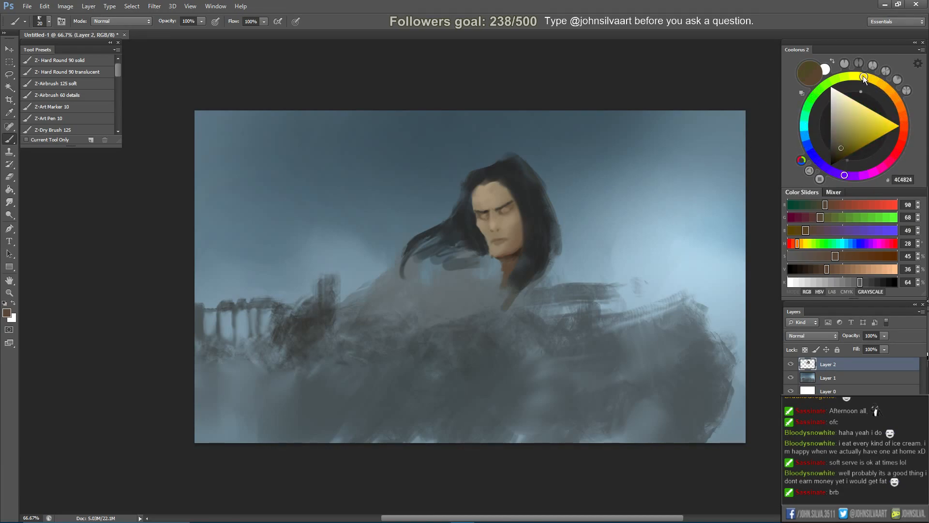
pyautogui.click(835, 155)
pyautogui.click(832, 154)
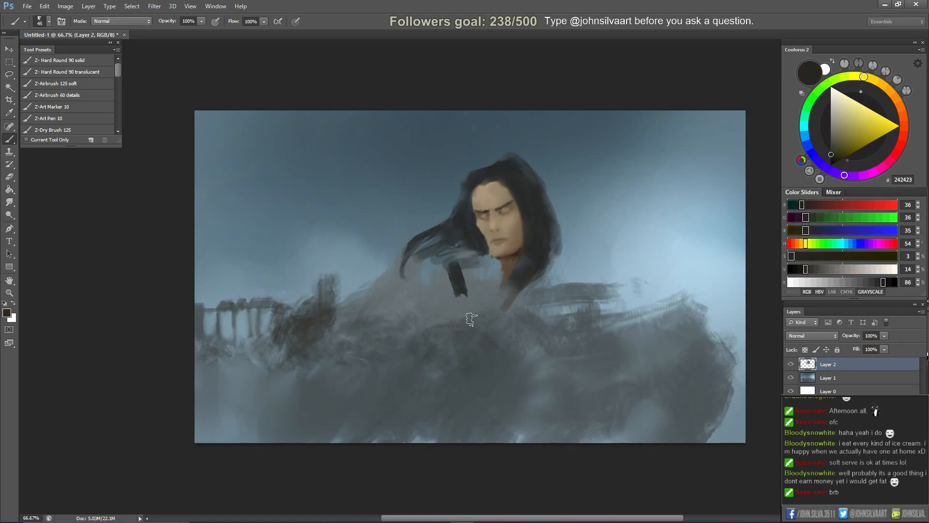
pyautogui.moveTo(437, 284)
pyautogui.mouseDown()
pyautogui.moveTo(473, 255)
pyautogui.moveTo(482, 260)
pyautogui.moveTo(480, 249)
pyautogui.moveTo(497, 269)
pyautogui.moveTo(491, 285)
pyautogui.moveTo(461, 279)
pyautogui.moveTo(469, 265)
pyautogui.moveTo(459, 290)
pyautogui.moveTo(477, 292)
pyautogui.moveTo(492, 277)
pyautogui.mouseUp()
pyautogui.hotkey('ctrl', 'z')
pyautogui.press(']')
pyautogui.press(']')
pyautogui.press(']')
pyautogui.press('[')
pyautogui.press('[')
pyautogui.press('[')
pyautogui.press('[')
pyautogui.press('[')
pyautogui.press('[')
pyautogui.press('[')
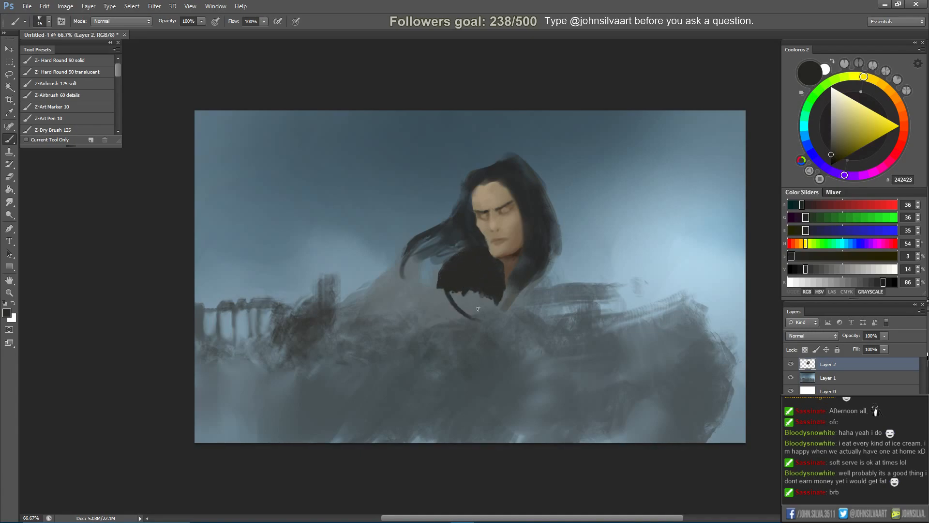
# Draw dark diagonal lines from the patch beneath the chin down the chest for both edges of the left lapel.
pyautogui.moveTo(440, 288); pyautogui.dragTo(503, 347)
pyautogui.moveTo(448, 305); pyautogui.dragTo(501, 363)
pyautogui.press(']')
pyautogui.press(']')
pyautogui.moveTo(501, 303)
pyautogui.mouseDown()
pyautogui.moveTo(530, 344)
pyautogui.moveTo(506, 306)
pyautogui.mouseUp()
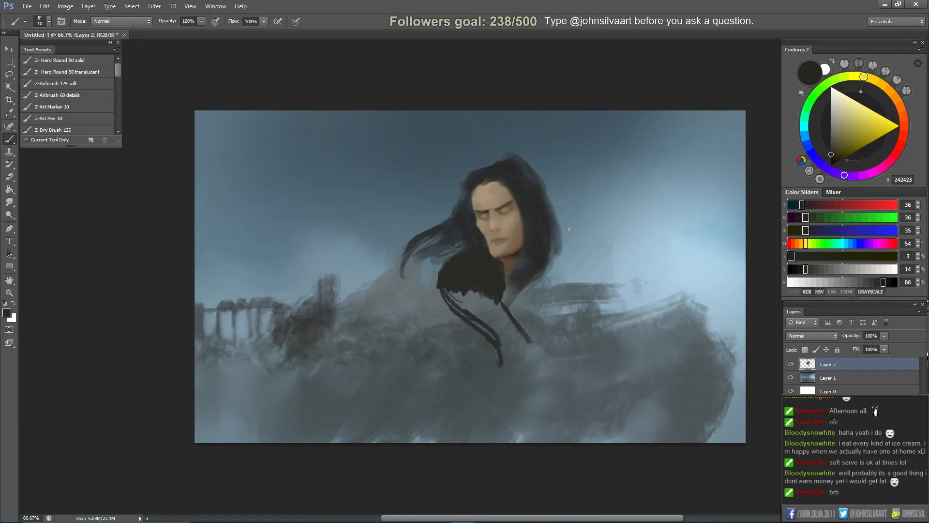
# Sketch the raised collar beside the hair on the right and the outline of the left shoulder and arm.
pyautogui.moveTo(557, 231)
pyautogui.mouseDown()
pyautogui.moveTo(593, 265)
pyautogui.moveTo(571, 302)
pyautogui.moveTo(589, 259)
pyautogui.moveTo(564, 286)
pyautogui.moveTo(555, 312)
pyautogui.mouseUp()
pyautogui.press(']')
pyautogui.moveTo(593, 257); pyautogui.dragTo(579, 277)
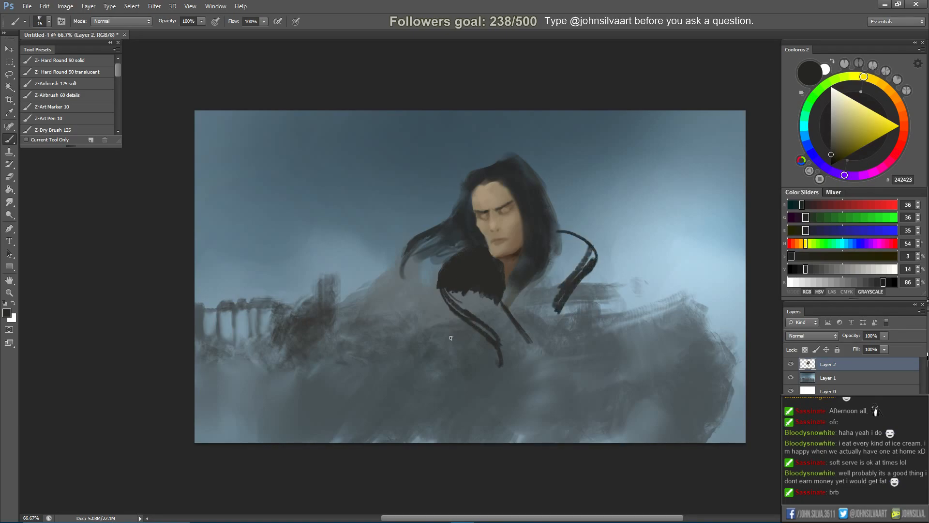
pyautogui.moveTo(452, 313)
pyautogui.mouseDown()
pyautogui.moveTo(429, 319)
pyautogui.moveTo(449, 305)
pyautogui.moveTo(426, 317)
pyautogui.moveTo(406, 414)
pyautogui.mouseUp()
pyautogui.hotkey('ctrl', 'z')
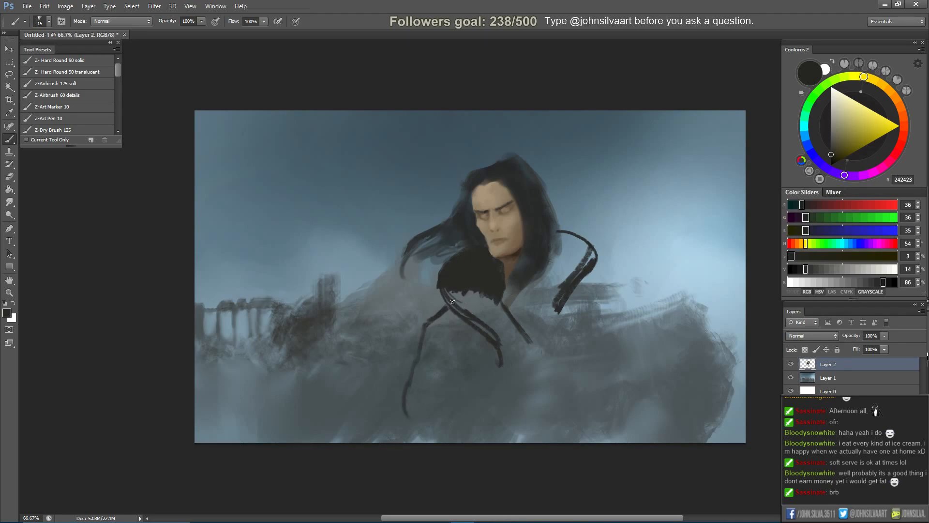
# Erase the dark patch and outer lapel lines beneath the chin, and thin the heavy strokes of the right collar.
pyautogui.press('e')
pyautogui.moveTo(453, 256)
pyautogui.mouseDown()
pyautogui.moveTo(454, 303)
pyautogui.moveTo(456, 254)
pyautogui.moveTo(465, 256)
pyautogui.moveTo(445, 291)
pyautogui.moveTo(445, 277)
pyautogui.moveTo(446, 311)
pyautogui.moveTo(454, 303)
pyautogui.moveTo(496, 344)
pyautogui.moveTo(486, 331)
pyautogui.moveTo(496, 312)
pyautogui.mouseUp()
pyautogui.press('e')
pyautogui.moveTo(464, 261)
pyautogui.mouseDown()
pyautogui.moveTo(466, 297)
pyautogui.moveTo(479, 265)
pyautogui.moveTo(473, 295)
pyautogui.moveTo(467, 276)
pyautogui.moveTo(488, 298)
pyautogui.mouseUp()
pyautogui.press('[')
pyautogui.press('[')
pyautogui.press('[')
pyautogui.moveTo(441, 271); pyautogui.dragTo(454, 303)
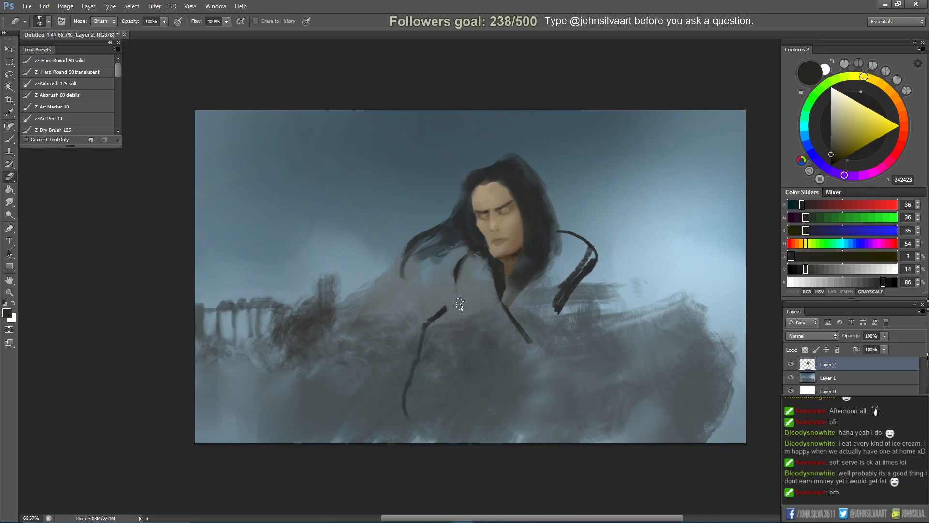
pyautogui.moveTo(574, 258); pyautogui.dragTo(556, 310)
pyautogui.press(']')
pyautogui.moveTo(590, 279); pyautogui.dragTo(583, 268)
# Paint the dark edge running from the neck down the chest and redraw the curved outer edge of the left lapel.
pyautogui.press('b')
pyautogui.press(']')
pyautogui.press(']')
pyautogui.press(']')
pyautogui.press(']')
pyautogui.moveTo(497, 283)
pyautogui.mouseDown()
pyautogui.moveTo(531, 345)
pyautogui.moveTo(524, 326)
pyautogui.mouseUp()
pyautogui.press('[')
pyautogui.press('[')
pyautogui.press('[')
pyautogui.moveTo(464, 269)
pyautogui.mouseDown()
pyautogui.moveTo(500, 319)
pyautogui.moveTo(463, 295)
pyautogui.moveTo(513, 335)
pyautogui.mouseUp()
pyautogui.press(']')
pyautogui.press(']')
pyautogui.press(']')
pyautogui.press(']')
pyautogui.press(']')
pyautogui.hotkey('ctrl', 'z')
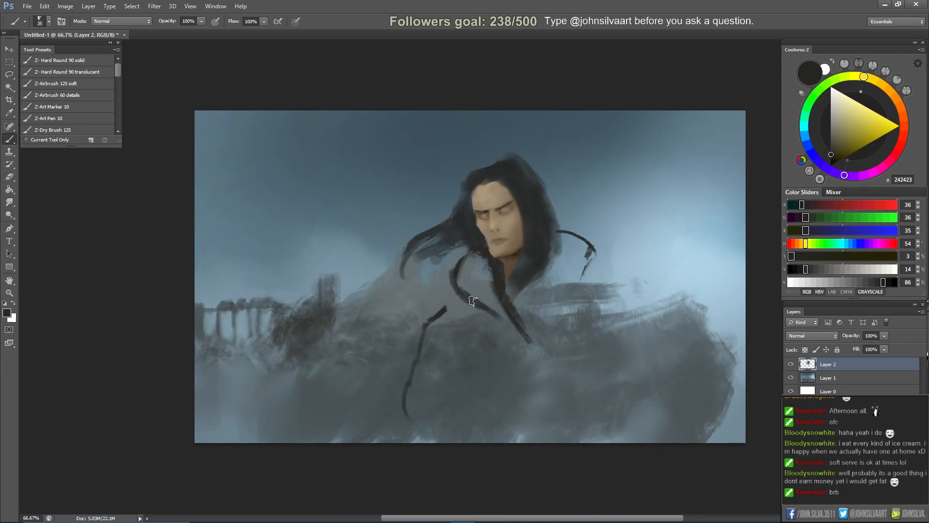
# Fill the left lapel with broad dark strokes from the shoulder down to its tip on the chest.
pyautogui.moveTo(465, 295); pyautogui.dragTo(520, 357)
pyautogui.moveTo(490, 306)
pyautogui.mouseDown()
pyautogui.moveTo(509, 326)
pyautogui.moveTo(487, 295)
pyautogui.moveTo(463, 286)
pyautogui.moveTo(478, 293)
pyautogui.mouseUp()
pyautogui.press('[')
pyautogui.press('[')
pyautogui.press('[')
pyautogui.press('[')
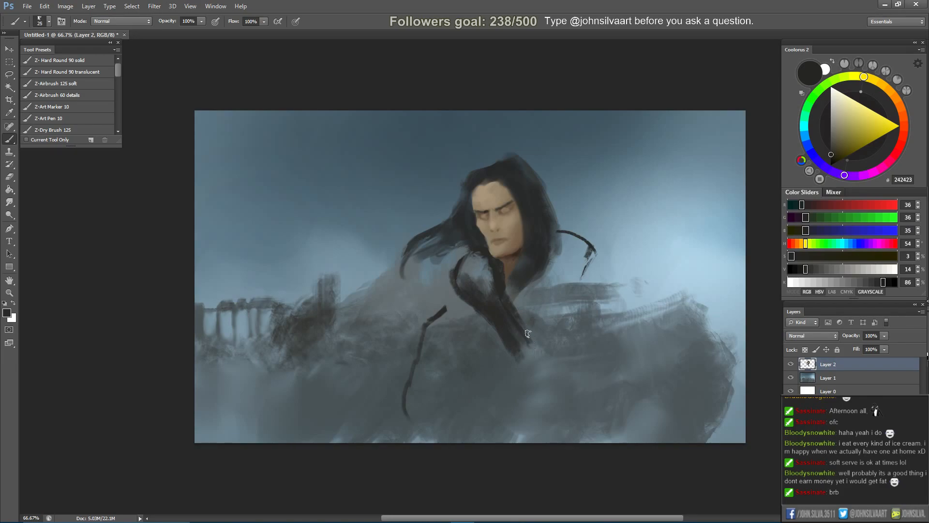
# Sample the neck brown 57483A and fill the triangular bare chest area between the lapels.
pyautogui.keyDown('alt'); pyautogui.click(508, 272); pyautogui.keyUp('alt')
pyautogui.keyDown('alt'); pyautogui.click(508, 273); pyautogui.keyUp('alt')
pyautogui.press('[')
pyautogui.press('[')
pyautogui.press(']')
pyautogui.press(']')
pyautogui.press(']')
pyautogui.moveTo(537, 342)
pyautogui.mouseDown()
pyautogui.moveTo(529, 290)
pyautogui.moveTo(540, 298)
pyautogui.moveTo(534, 340)
pyautogui.moveTo(536, 289)
pyautogui.moveTo(512, 285)
pyautogui.mouseUp()
pyautogui.hotkey('ctrl', 'z')
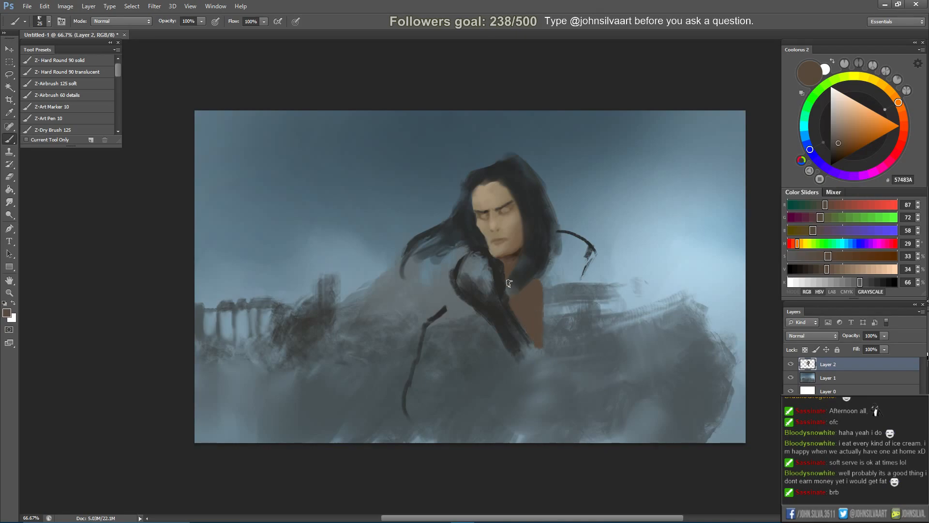
# Refine the upper edge of the left collar with the sampled tones 242422 and 49555A, and lightly erase its rim.
pyautogui.keyDown('alt'); pyautogui.click(506, 277); pyautogui.keyUp('alt')
pyautogui.press('[')
pyautogui.press('[')
pyautogui.press('[')
pyautogui.press('[')
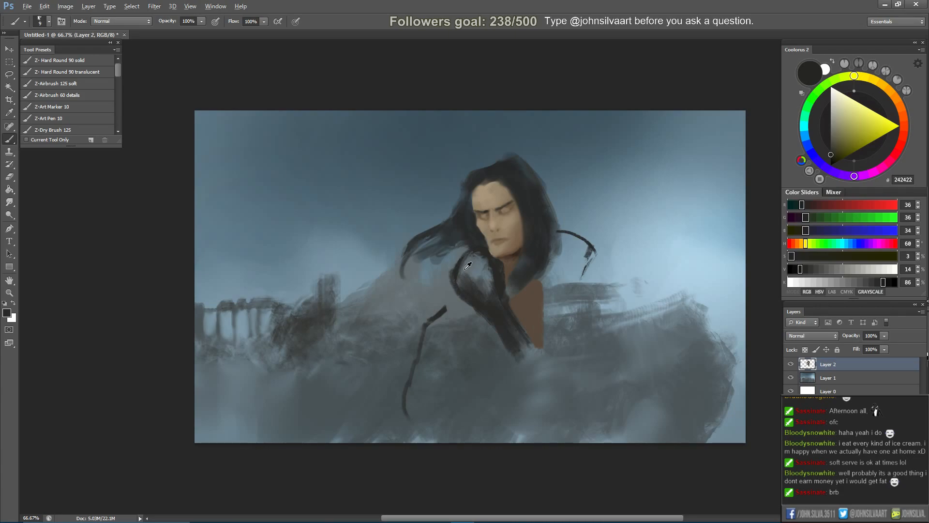
pyautogui.keyDown('alt'); pyautogui.click(469, 264); pyautogui.keyUp('alt')
pyautogui.press(']')
pyautogui.keyDown('alt'); pyautogui.click(463, 262); pyautogui.keyUp('alt')
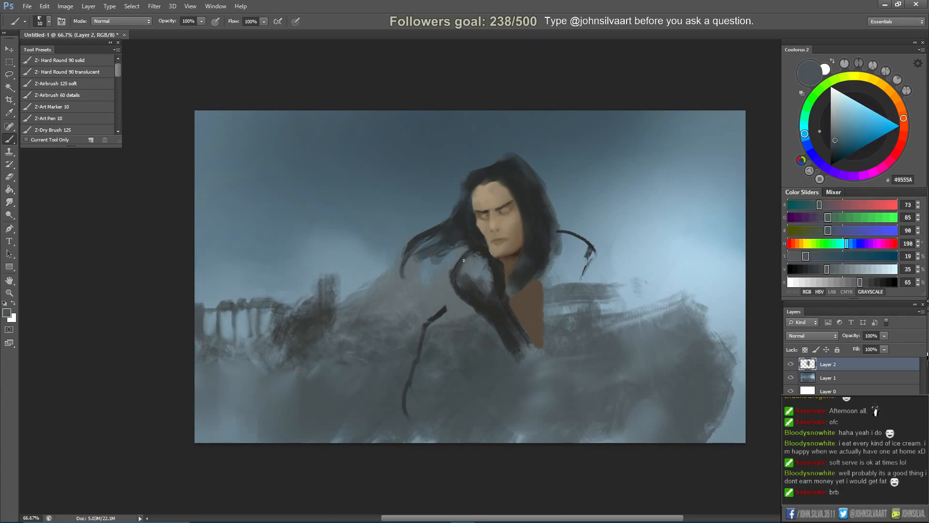
pyautogui.press(']')
pyautogui.keyDown('alt'); pyautogui.click(469, 259); pyautogui.keyUp('alt')
pyautogui.press('[')
pyautogui.keyDown('alt'); pyautogui.click(466, 259); pyautogui.keyUp('alt')
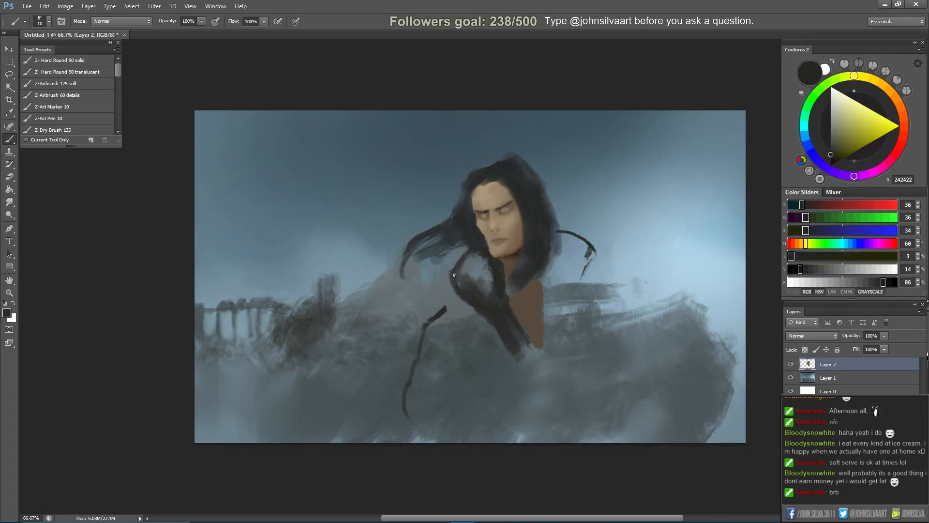
pyautogui.press('e')
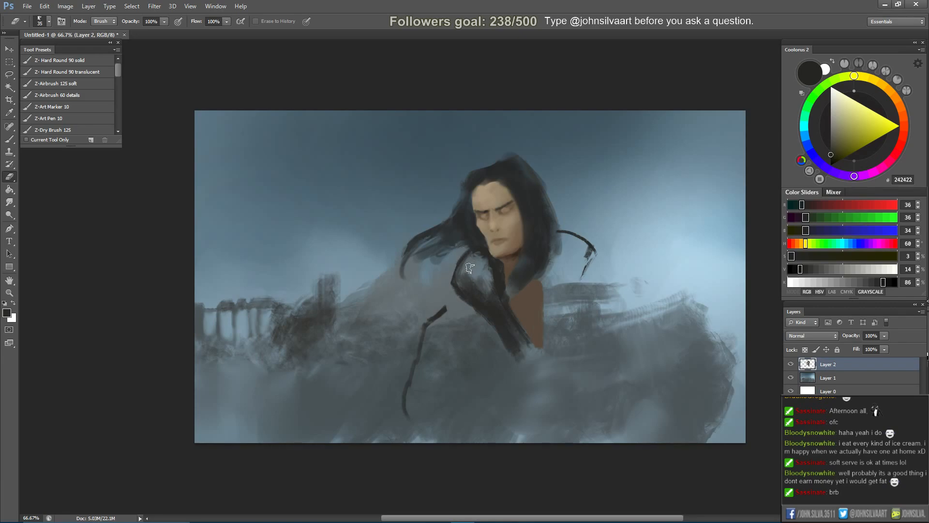
# Draw a thin dark line down the right edge of the brown chest area.
pyautogui.press('b')
pyautogui.moveTo(584, 254)
pyautogui.mouseDown()
pyautogui.moveTo(558, 302)
pyautogui.moveTo(587, 260)
pyautogui.moveTo(565, 298)
pyautogui.moveTo(562, 327)
pyautogui.mouseUp()
pyautogui.hotkey('ctrl', 'z')
pyautogui.hotkey('ctrl', 'z')
pyautogui.press('[')
pyautogui.press('[')
pyautogui.press('[')
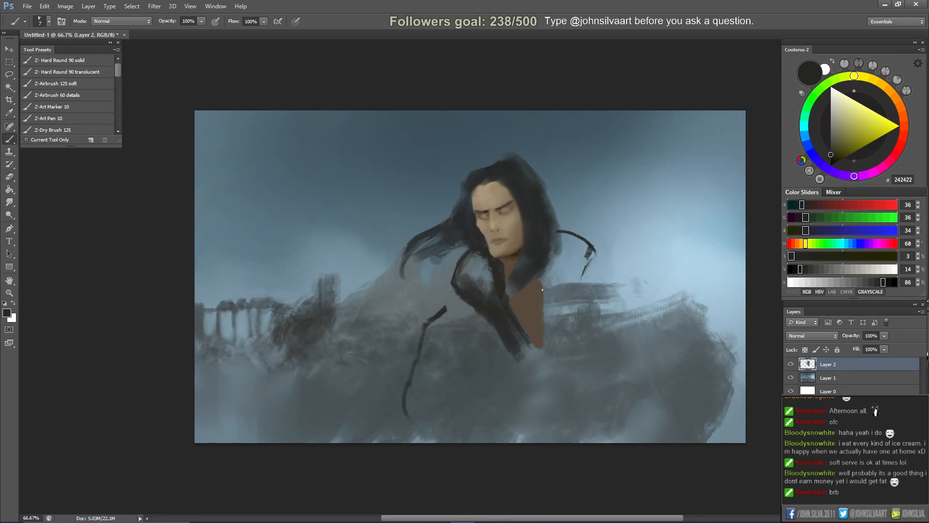
pyautogui.moveTo(544, 285); pyautogui.dragTo(541, 347)
# Erase the heavy dark lapel on the left with an enlarged eraser, keeping the strip beside the neck.
pyautogui.press('e')
pyautogui.moveTo(459, 279)
pyautogui.mouseDown()
pyautogui.moveTo(478, 251)
pyautogui.moveTo(486, 282)
pyautogui.moveTo(476, 289)
pyautogui.moveTo(517, 341)
pyautogui.moveTo(503, 335)
pyautogui.moveTo(518, 357)
pyautogui.mouseUp()
pyautogui.press(']')
pyautogui.press(']')
pyautogui.press(']')
pyautogui.press(']')
pyautogui.press(']')
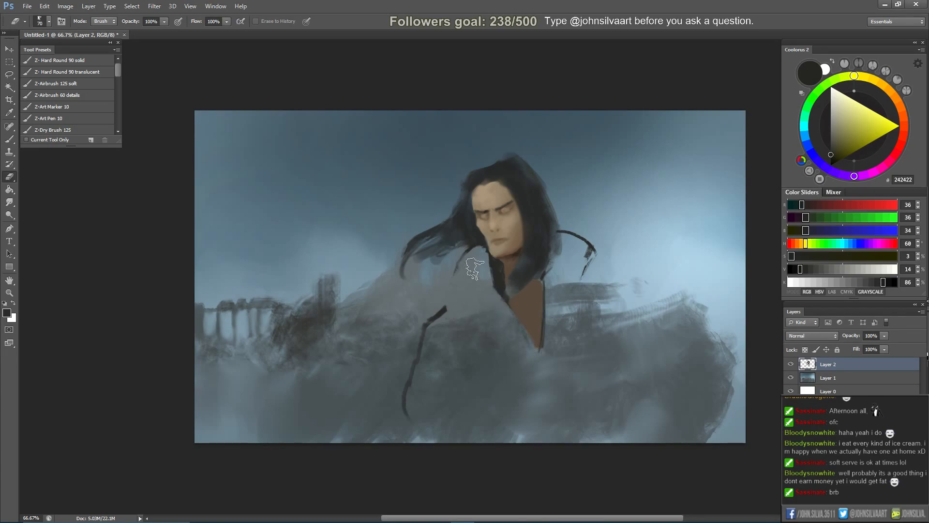
# Sketch the left collar as a thin dark curve from below the chin out to the shoulder, retrying the stroke.
pyautogui.press('b')
pyautogui.hotkey('ctrl', 'z')
pyautogui.moveTo(469, 249); pyautogui.dragTo(450, 285)
pyautogui.hotkey('ctrl', 'z')
pyautogui.moveTo(465, 247); pyautogui.dragTo(449, 288)
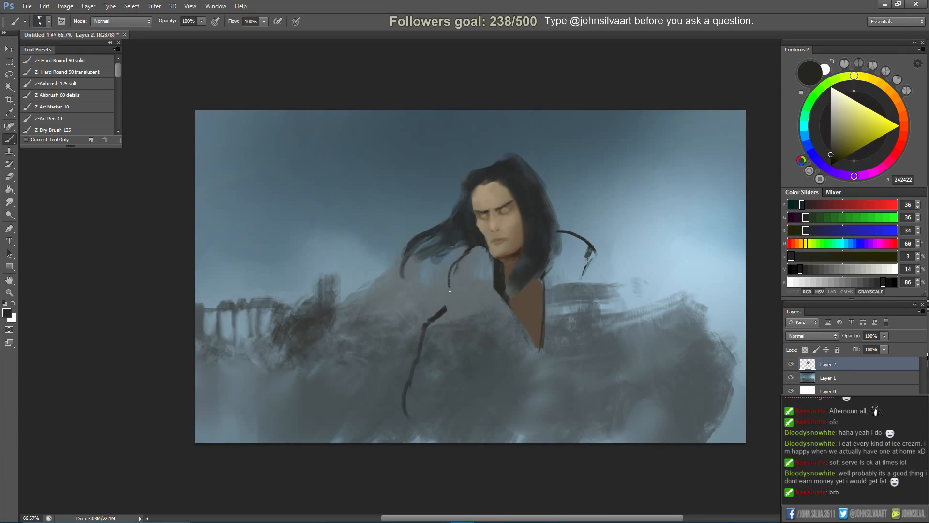
pyautogui.hotkey('ctrl', 'z')
pyautogui.moveTo(473, 248)
pyautogui.mouseDown()
pyautogui.moveTo(447, 275)
pyautogui.moveTo(459, 297)
pyautogui.moveTo(511, 330)
pyautogui.mouseUp()
pyautogui.hotkey('ctrl', 'z')
pyautogui.hotkey('ctrl', 'z')
pyautogui.hotkey('ctrl', 'z')
# Sketch the lower edge of the left lapel from the collar corner past the shoulder seam to its chest tip.
pyautogui.moveTo(446, 281)
pyautogui.mouseDown()
pyautogui.moveTo(476, 310)
pyautogui.moveTo(448, 276)
pyautogui.moveTo(487, 313)
pyautogui.moveTo(484, 299)
pyautogui.moveTo(458, 286)
pyautogui.moveTo(458, 296)
pyautogui.moveTo(468, 297)
pyautogui.moveTo(446, 273)
pyautogui.moveTo(519, 346)
pyautogui.mouseUp()
pyautogui.hotkey('ctrl', 'z')
pyautogui.hotkey('ctrl', 'z')
pyautogui.hotkey('ctrl', 'z')
pyautogui.hotkey('ctrl', 'z')
pyautogui.moveTo(472, 308); pyautogui.dragTo(506, 349)
pyautogui.hotkey('ctrl', 'z')
# Sketch the right lapel edge down to the chest and outline the right shoulder and arm with thin dark lines.
pyautogui.moveTo(586, 261)
pyautogui.mouseDown()
pyautogui.moveTo(580, 290)
pyautogui.moveTo(583, 276)
pyautogui.mouseUp()
pyautogui.hotkey('ctrl', 'z')
pyautogui.hotkey('ctrl', 'z')
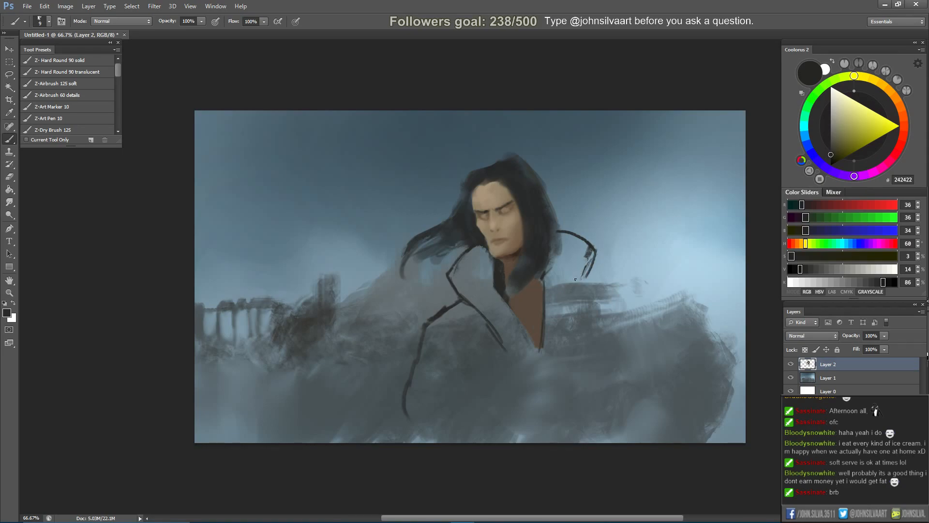
pyautogui.moveTo(585, 287); pyautogui.dragTo(557, 325)
pyautogui.hotkey('ctrl', 'z')
pyautogui.moveTo(593, 266); pyautogui.dragTo(554, 328)
pyautogui.moveTo(587, 285)
pyautogui.mouseDown()
pyautogui.moveTo(611, 299)
pyautogui.moveTo(594, 291)
pyautogui.moveTo(643, 347)
pyautogui.moveTo(619, 302)
pyautogui.moveTo(676, 383)
pyautogui.mouseUp()
pyautogui.hotkey('ctrl', 'z')
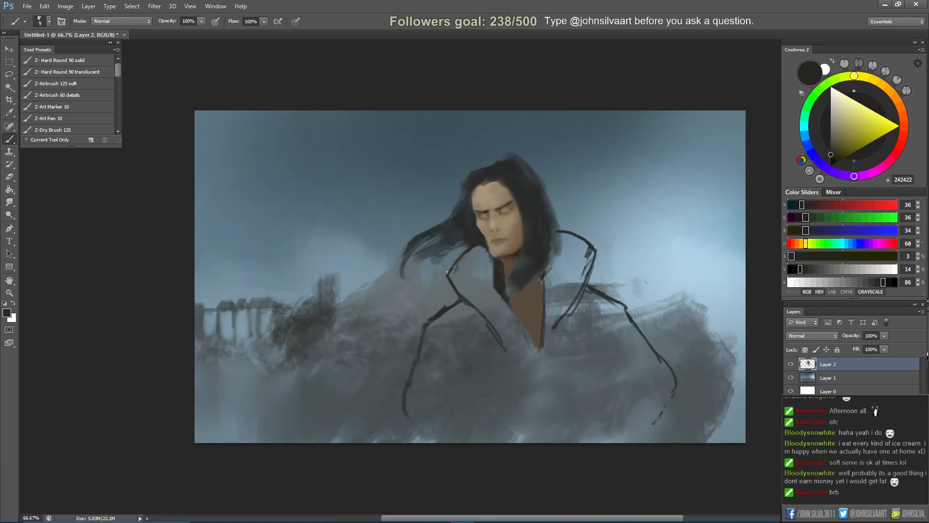
# Rework the top of the left collar, erasing its angular corner and redrawing it as a rounded curve.
pyautogui.moveTo(447, 275)
pyautogui.mouseDown()
pyautogui.moveTo(450, 295)
pyautogui.moveTo(461, 295)
pyautogui.moveTo(446, 263)
pyautogui.moveTo(467, 262)
pyautogui.mouseUp()
pyautogui.press('e')
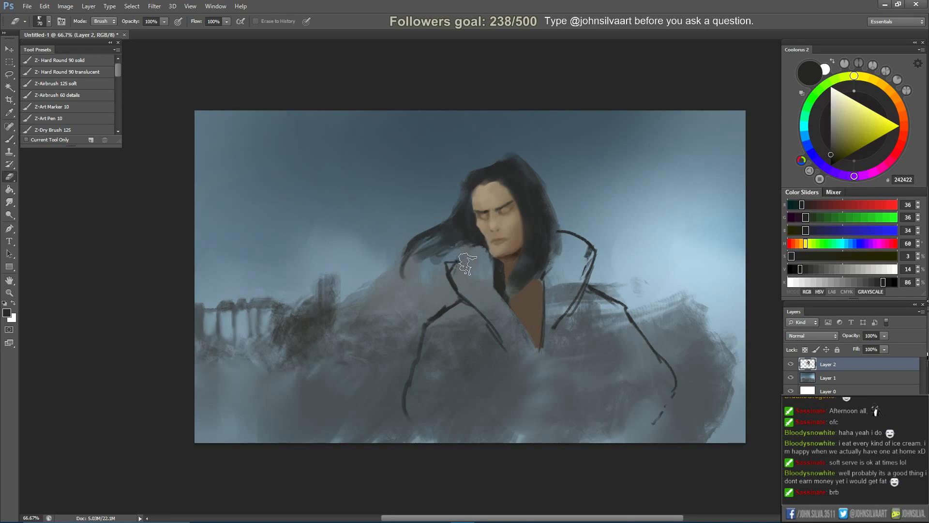
pyautogui.press('b')
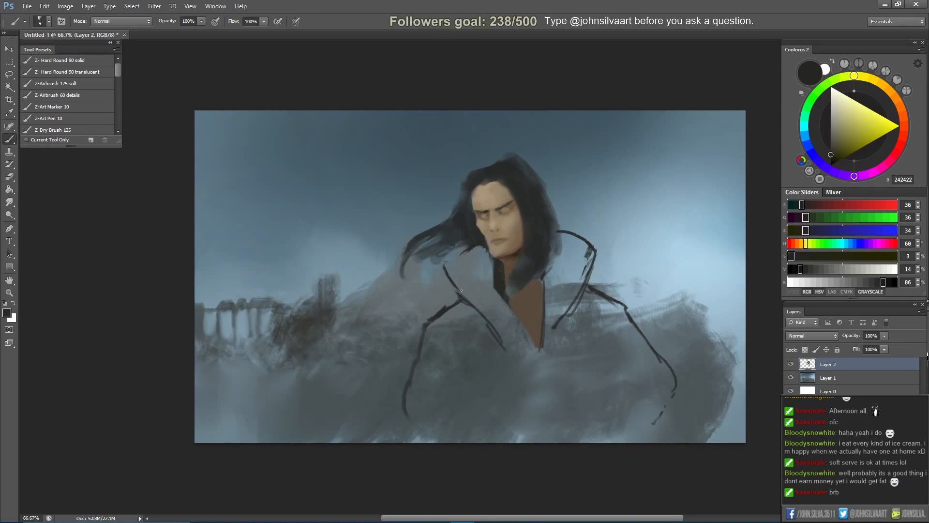
pyautogui.moveTo(450, 262); pyautogui.dragTo(463, 252)
pyautogui.press('e')
pyautogui.moveTo(594, 255)
pyautogui.mouseDown()
pyautogui.moveTo(586, 241)
pyautogui.moveTo(597, 247)
pyautogui.mouseUp()
pyautogui.press('b')
pyautogui.hotkey('ctrl', 'alt', 'z')
pyautogui.hotkey('ctrl', 'alt', 'z')
pyautogui.press('e')
pyautogui.moveTo(450, 261)
pyautogui.mouseDown()
pyautogui.moveTo(467, 299)
pyautogui.moveTo(459, 290)
pyautogui.mouseUp()
pyautogui.press('b')
pyautogui.hotkey('ctrl', 'alt', 'z')
pyautogui.hotkey('ctrl', 'alt', 'z')
# Redraw the outer edge of the right collar as a smoother curve and erase the stray strokes around it.
pyautogui.moveTo(585, 237)
pyautogui.mouseDown()
pyautogui.moveTo(591, 265)
pyautogui.moveTo(586, 272)
pyautogui.moveTo(598, 244)
pyautogui.moveTo(572, 277)
pyautogui.moveTo(555, 330)
pyautogui.moveTo(582, 268)
pyautogui.mouseUp()
pyautogui.press('e')
pyautogui.rightClick(573, 276)
pyautogui.press('Escape')
pyautogui.press('b')
pyautogui.press('e')
pyautogui.press('b')
# Sketch the pointed fold beneath the right collar and the inner edge of the right sleeve.
pyautogui.moveTo(568, 301); pyautogui.dragTo(571, 331)
pyautogui.hotkey('ctrl', 'alt', 'z')
pyautogui.moveTo(585, 297); pyautogui.dragTo(621, 397)
pyautogui.hotkey('ctrl', 'alt', 'z')
pyautogui.moveTo(628, 344); pyautogui.dragTo(619, 380)
# Sketch the cuff and the curled fingers of the hand at the end of the right sleeve.
pyautogui.moveTo(626, 372); pyautogui.dragTo(656, 420)
pyautogui.moveTo(606, 395)
pyautogui.mouseDown()
pyautogui.moveTo(645, 380)
pyautogui.moveTo(602, 405)
pyautogui.moveTo(638, 418)
pyautogui.mouseUp()
pyautogui.moveTo(630, 420); pyautogui.dragTo(653, 412)
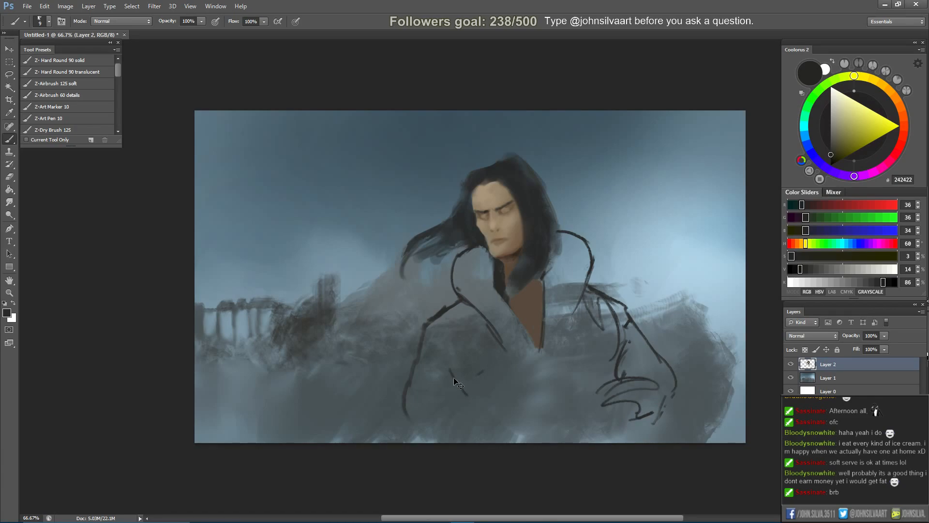
# Sketch the cuff and hand at the end of the left sleeve, working partly in a mirrored view.
pyautogui.moveTo(445, 378)
pyautogui.mouseDown()
pyautogui.moveTo(431, 405)
pyautogui.moveTo(444, 384)
pyautogui.moveTo(420, 413)
pyautogui.moveTo(400, 417)
pyautogui.mouseUp()
pyautogui.hotkey('ctrl', 'shift', 'h')
pyautogui.moveTo(522, 410)
pyautogui.mouseDown()
pyautogui.moveTo(553, 422)
pyautogui.moveTo(542, 438)
pyautogui.mouseUp()
pyautogui.moveTo(459, 387); pyautogui.dragTo(462, 427)
pyautogui.hotkey('ctrl', 'z')
pyautogui.moveTo(458, 395); pyautogui.dragTo(475, 410)
pyautogui.moveTo(465, 412); pyautogui.dragTo(472, 442)
pyautogui.moveTo(535, 415); pyautogui.dragTo(540, 440)
pyautogui.hotkey('ctrl', 'shift', 'h')
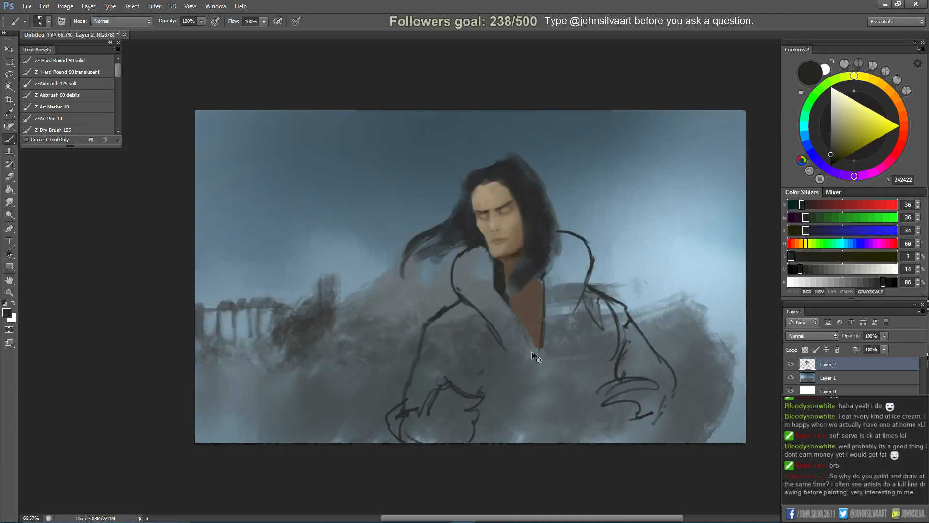
# Sketch fold lines beneath the left collar, on the left shoulder and along the left forearm.
pyautogui.moveTo(467, 327); pyautogui.dragTo(475, 340)
pyautogui.moveTo(459, 309); pyautogui.dragTo(475, 335)
pyautogui.hotkey('ctrl', 'alt', 'z')
pyautogui.hotkey('ctrl', 'alt', 'z')
pyautogui.hotkey('ctrl', 'alt', 'z')
pyautogui.moveTo(464, 307); pyautogui.dragTo(478, 338)
pyautogui.moveTo(441, 312)
pyautogui.mouseDown()
pyautogui.moveTo(492, 358)
pyautogui.moveTo(432, 328)
pyautogui.mouseUp()
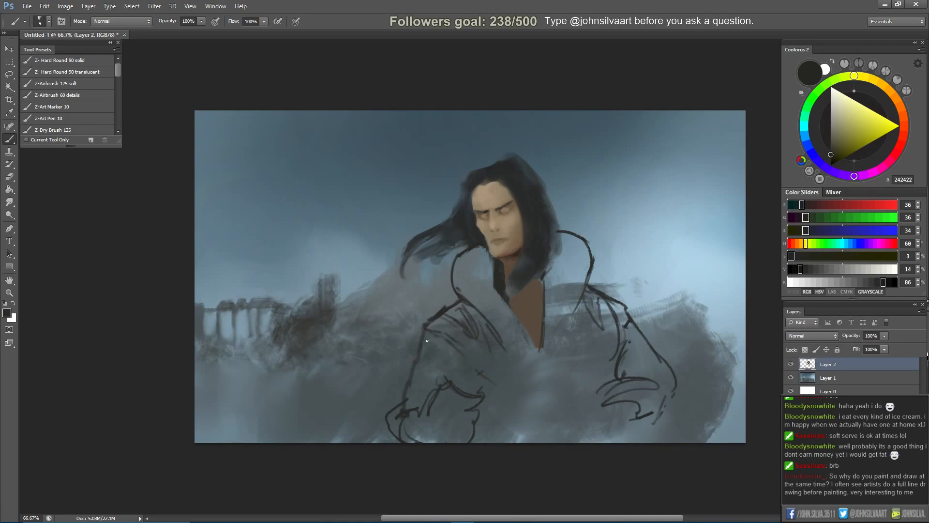
pyautogui.moveTo(408, 376); pyautogui.dragTo(430, 387)
# Trim the overshooting tip of the neckline and sketch the two front edges of the coat running down the chest.
pyautogui.press('e')
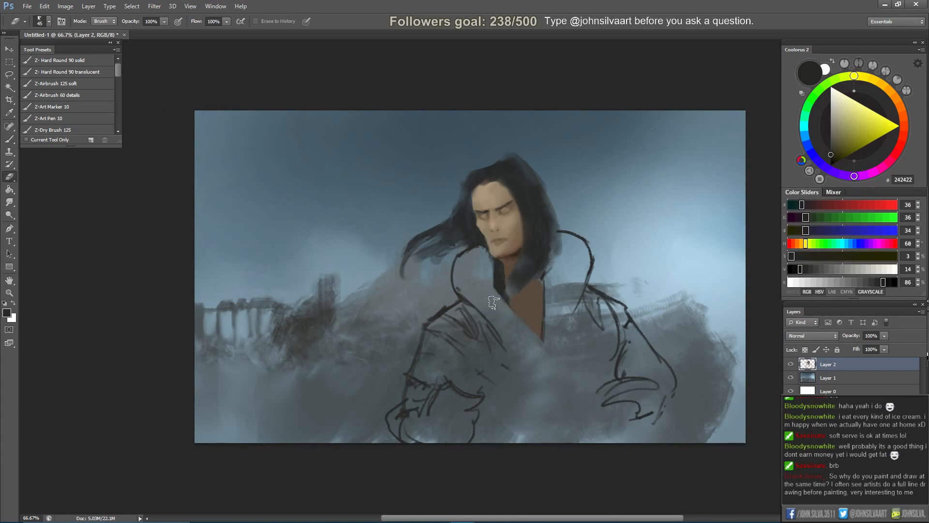
pyautogui.press('b')
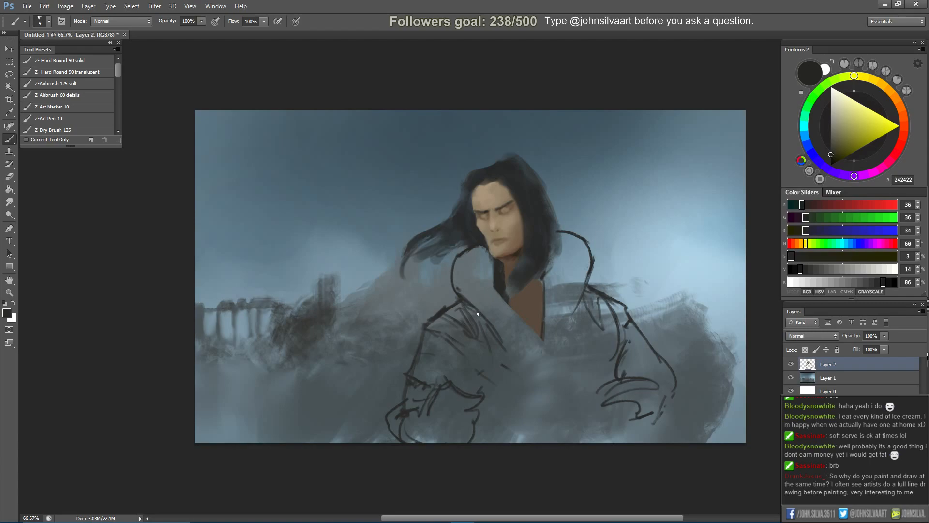
pyautogui.moveTo(494, 358); pyautogui.dragTo(539, 392)
pyautogui.moveTo(577, 297); pyautogui.dragTo(560, 387)
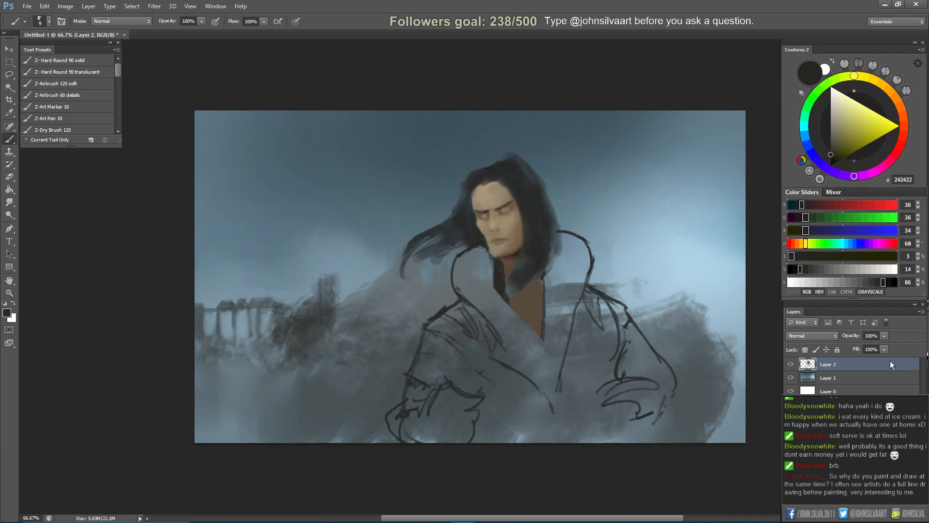
# Lasso the head, hair and neck, tilt them and move them lower between the collars, then deselect.
pyautogui.press('l')
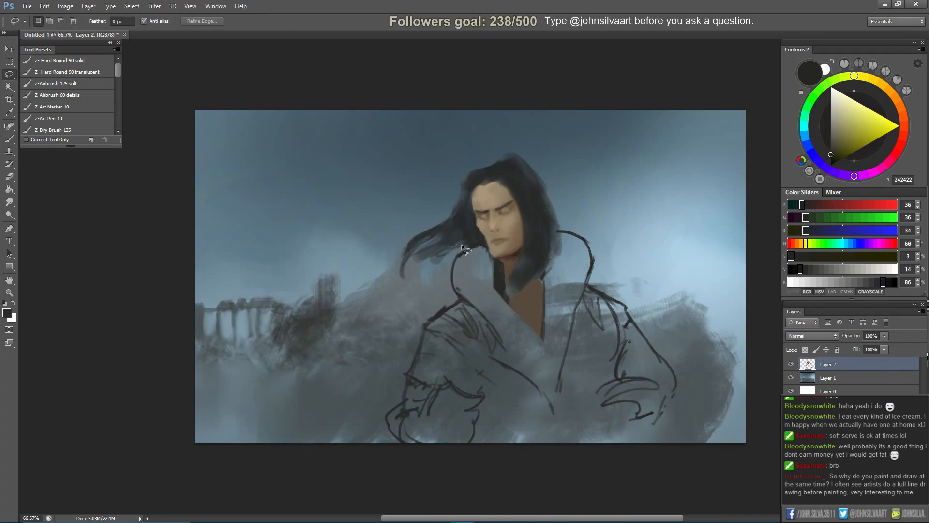
pyautogui.moveTo(498, 314); pyautogui.dragTo(556, 321)
pyautogui.moveTo(562, 243)
pyautogui.mouseDown()
pyautogui.moveTo(556, 156)
pyautogui.moveTo(516, 143)
pyautogui.mouseUp()
pyautogui.hotkey('ctrl', 't')
pyautogui.moveTo(378, 345); pyautogui.dragTo(366, 358)
pyautogui.moveTo(511, 299)
pyautogui.mouseDown()
pyautogui.moveTo(514, 312)
pyautogui.moveTo(523, 308)
pyautogui.mouseUp()
pyautogui.moveTo(579, 154); pyautogui.dragTo(581, 151)
pyautogui.moveTo(562, 200); pyautogui.dragTo(560, 207)
pyautogui.press('Return')
pyautogui.press('l')
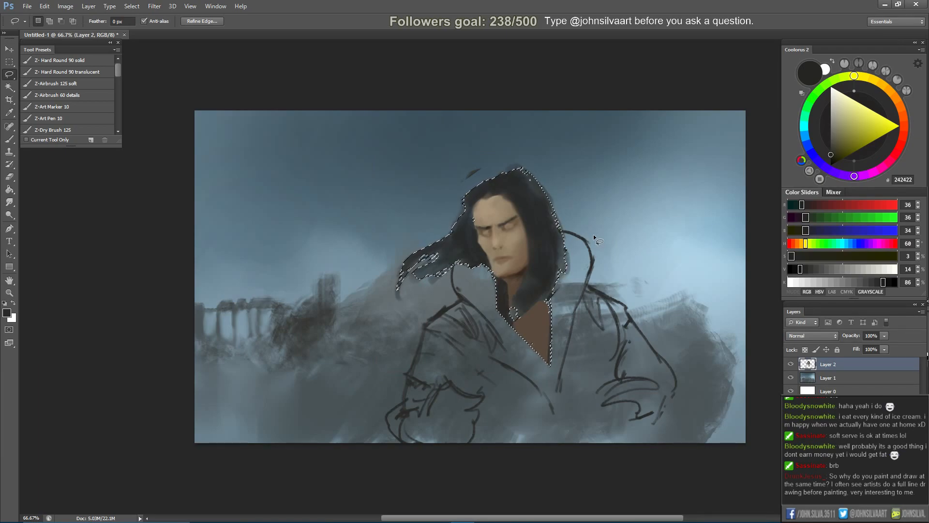
pyautogui.hotkey('ctrl', 'd')
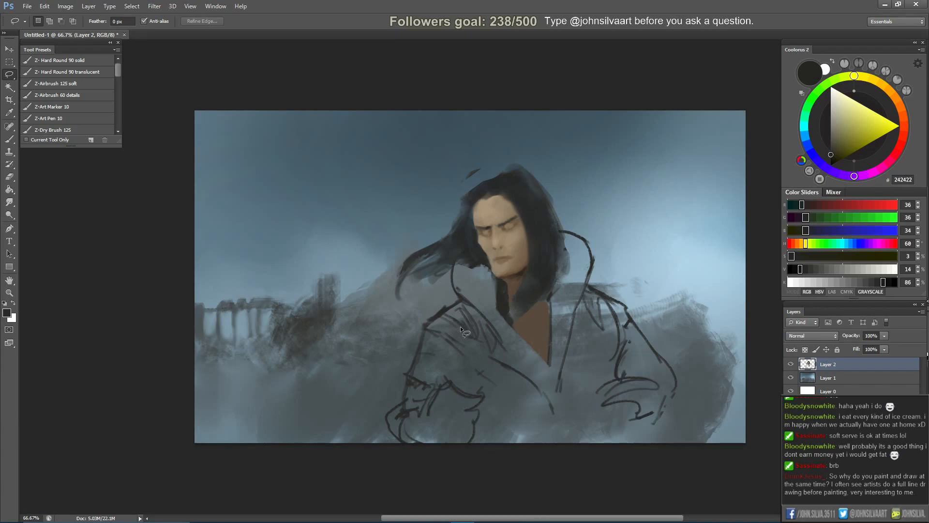
# Clean off the stray piece of hair above the head and repaint the crown and hairline with sampled dark hair tones.
pyautogui.press('b')
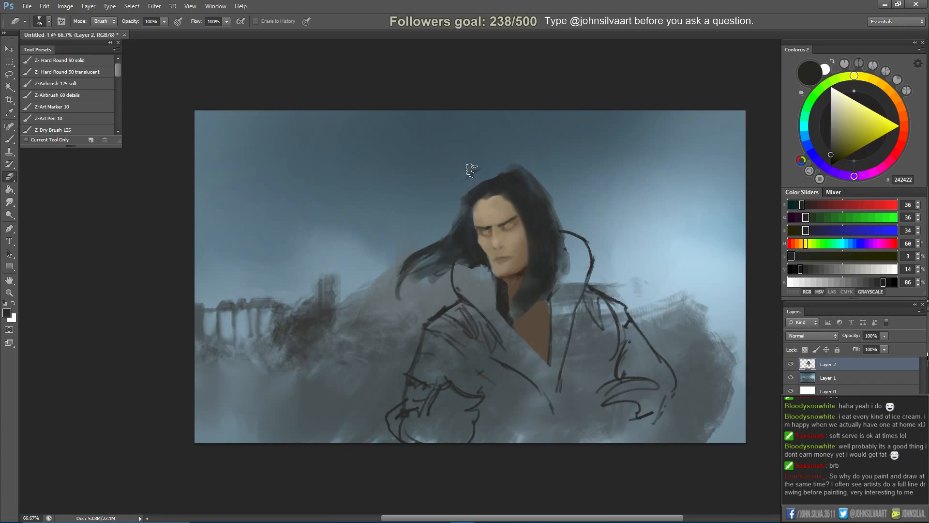
pyautogui.keyDown('alt'); pyautogui.click(476, 200); pyautogui.keyUp('alt')
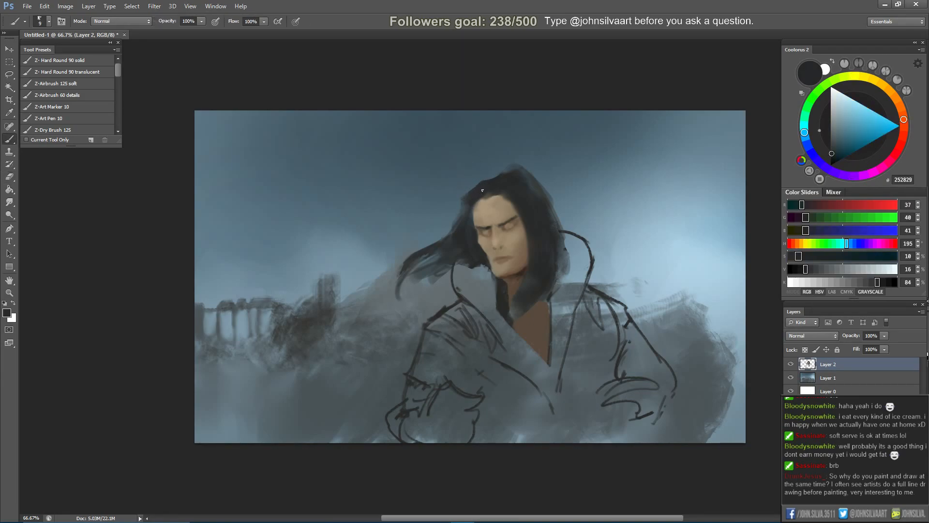
pyautogui.keyDown('alt'); pyautogui.click(530, 174); pyautogui.keyUp('alt')
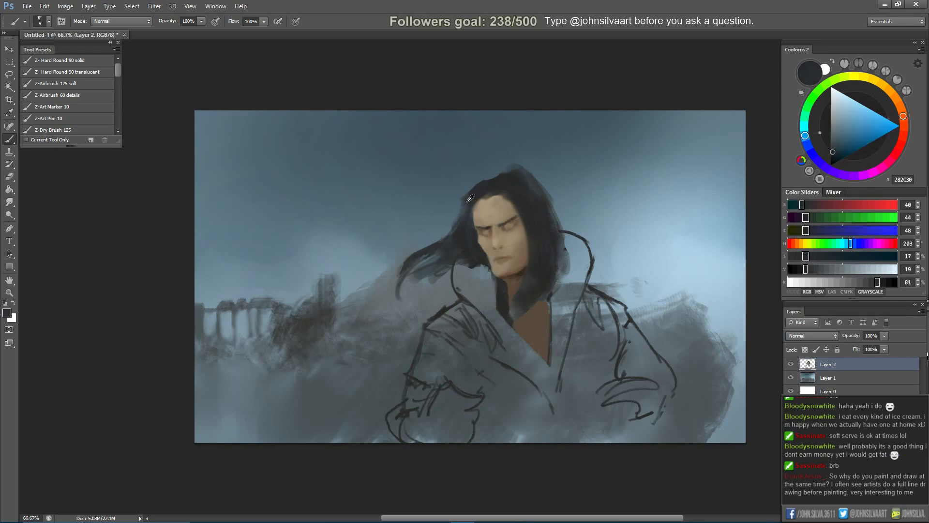
pyautogui.press(']')
pyautogui.press(']')
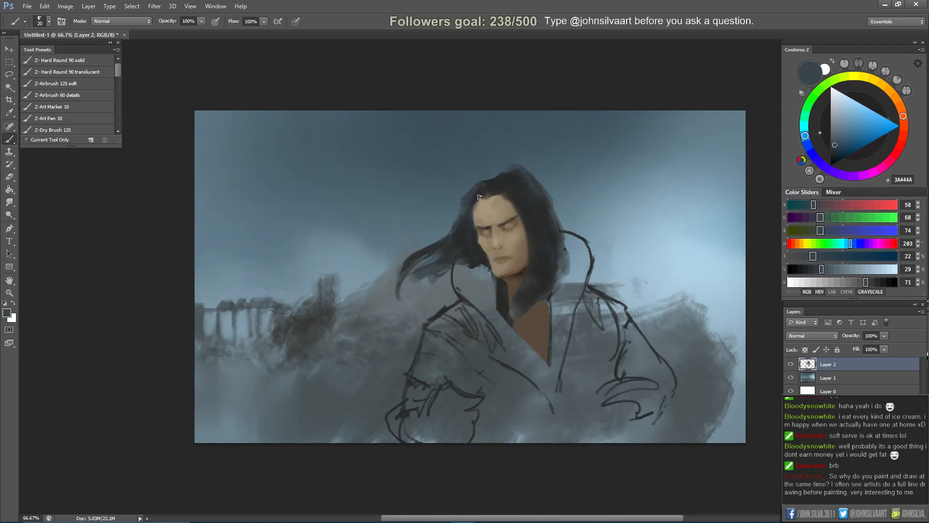
pyautogui.keyDown('alt'); pyautogui.click(485, 182); pyautogui.keyUp('alt')
pyautogui.keyDown('alt'); pyautogui.click(487, 190); pyautogui.keyUp('alt')
pyautogui.keyDown('alt'); pyautogui.click(481, 189); pyautogui.keyUp('alt')
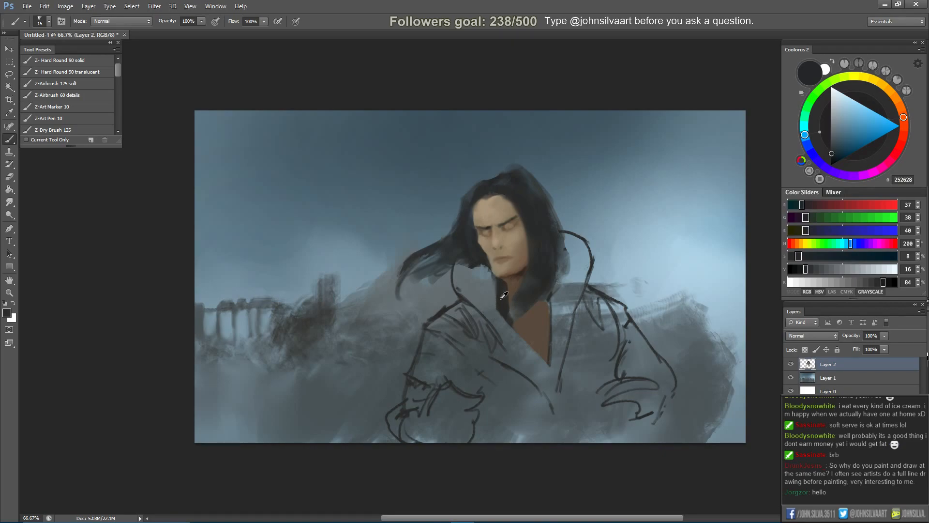
# Extend a dark line in sampled colour 242422 across the neck opening and trim the crown of the hair.
pyautogui.keyDown('alt'); pyautogui.click(478, 278); pyautogui.keyUp('alt')
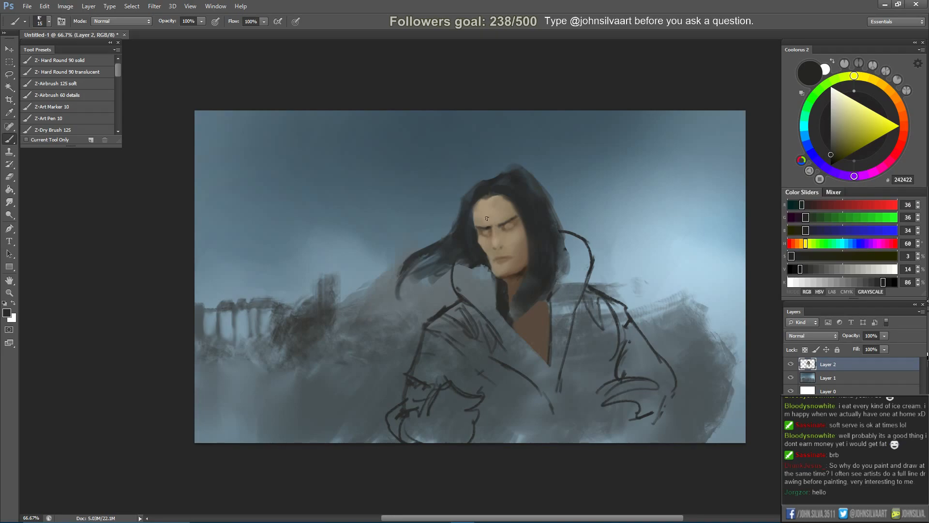
pyautogui.press('e')
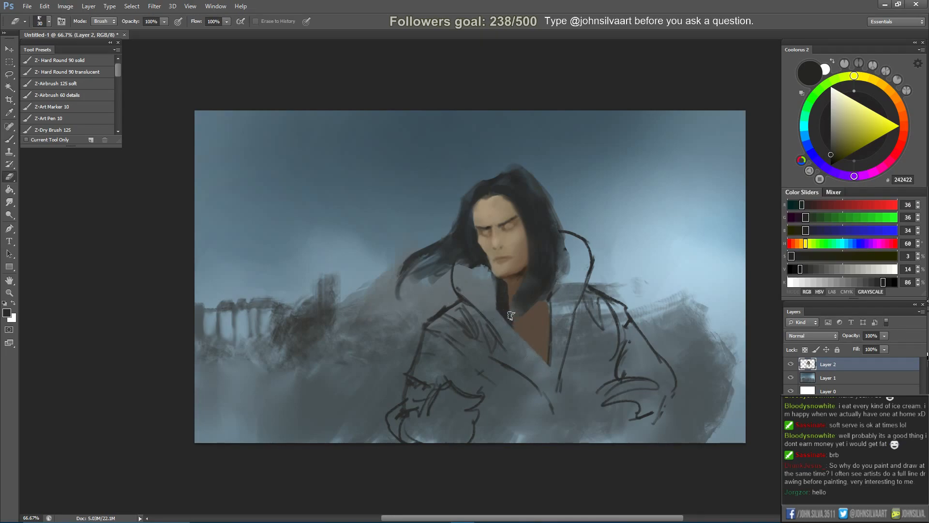
pyautogui.press('b')
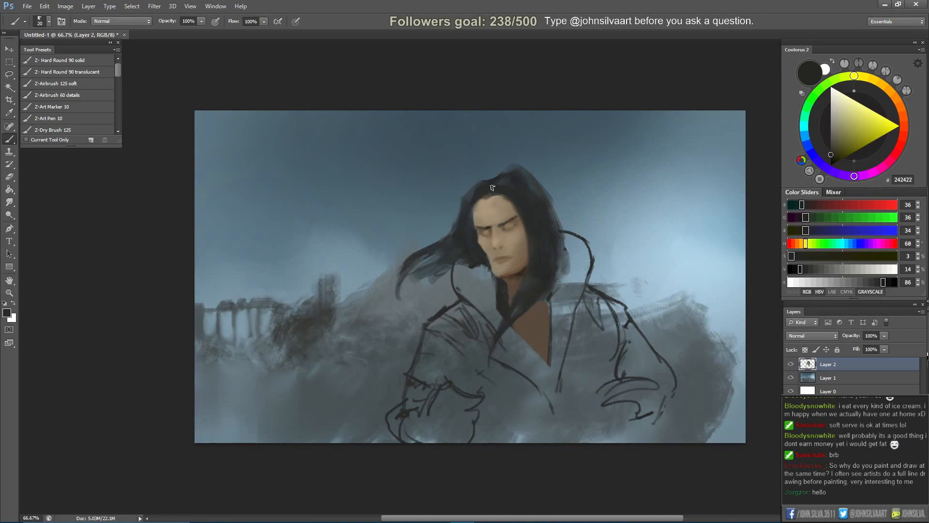
pyautogui.press('e')
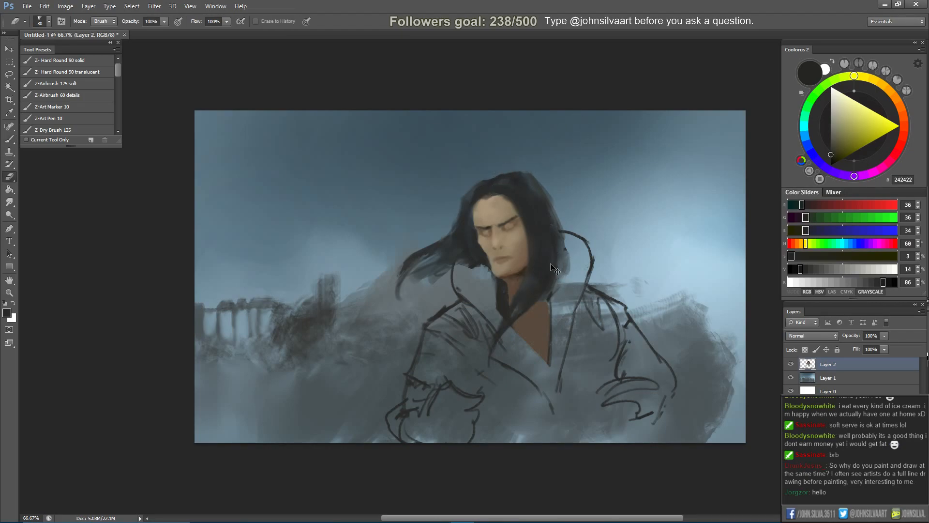
# Scale the whole figure layer up to about 115%.
pyautogui.hotkey('ctrl', 't')
pyautogui.moveTo(677, 158); pyautogui.dragTo(723, 116)
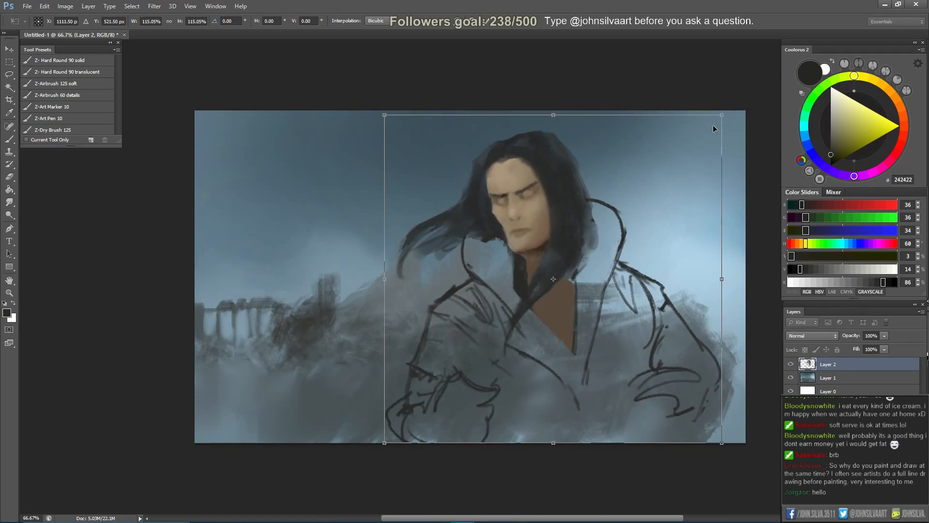
pyautogui.press('Return')
# Block in dark shading with a larger brush beneath the left collar and across the left chest.
pyautogui.press('e')
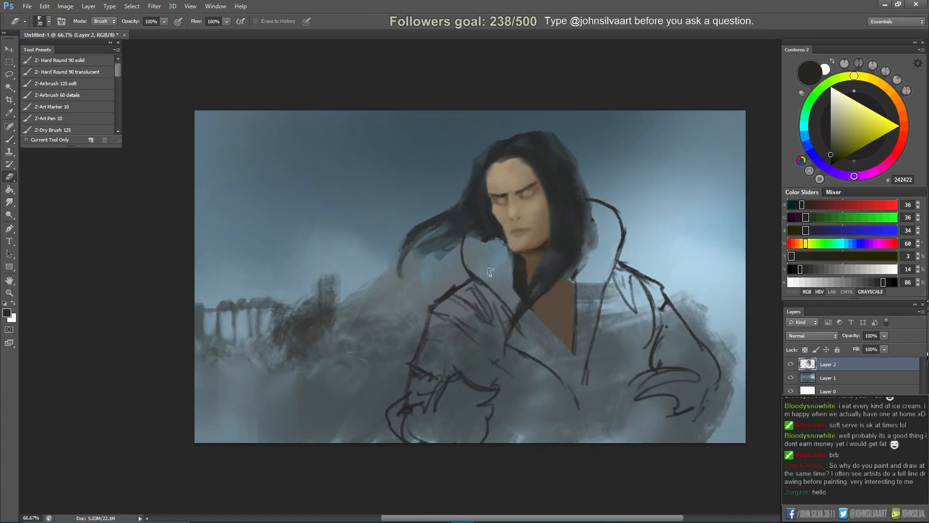
pyautogui.press('b')
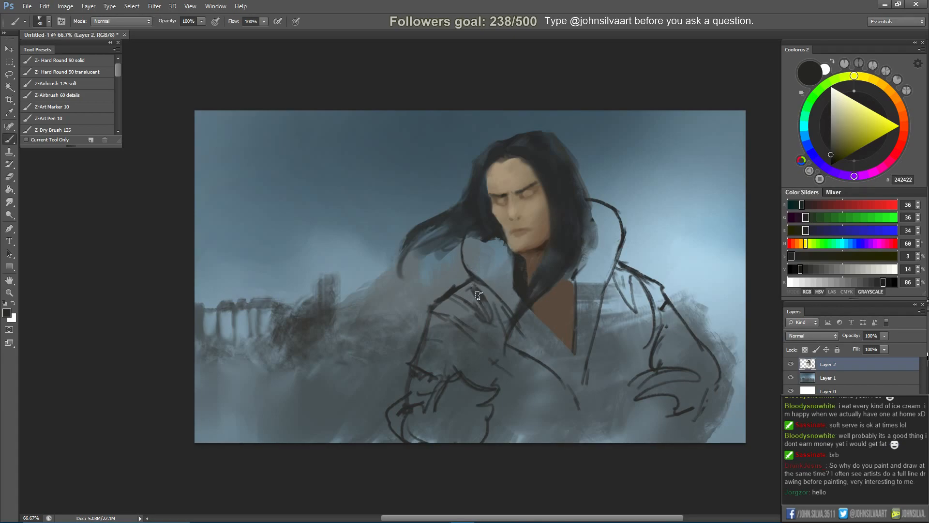
pyautogui.press(']')
pyautogui.press(']')
pyautogui.moveTo(483, 303)
pyautogui.mouseDown()
pyautogui.moveTo(459, 307)
pyautogui.moveTo(502, 325)
pyautogui.moveTo(491, 299)
pyautogui.moveTo(496, 306)
pyautogui.moveTo(468, 330)
pyautogui.moveTo(460, 325)
pyautogui.moveTo(487, 342)
pyautogui.moveTo(479, 329)
pyautogui.moveTo(498, 352)
pyautogui.moveTo(497, 326)
pyautogui.moveTo(506, 342)
pyautogui.moveTo(509, 331)
pyautogui.moveTo(524, 364)
pyautogui.moveTo(479, 353)
pyautogui.mouseUp()
pyautogui.hotkey('ctrl', 'z')
pyautogui.hotkey('ctrl', 'z')
pyautogui.press('[')
pyautogui.press('[')
pyautogui.press(']')
pyautogui.press(']')
pyautogui.press(']')
pyautogui.press(']')
pyautogui.press('[')
pyautogui.press('[')
# Block in dark shading over the left cuff, the left hand and the area beside it.
pyautogui.moveTo(452, 425)
pyautogui.mouseDown()
pyautogui.moveTo(493, 398)
pyautogui.moveTo(452, 448)
pyautogui.mouseUp()
pyautogui.press(']')
pyautogui.press(']')
pyautogui.press(']')
pyautogui.hotkey('ctrl', 'z')
pyautogui.moveTo(482, 419)
pyautogui.mouseDown()
pyautogui.moveTo(456, 447)
pyautogui.moveTo(436, 445)
pyautogui.moveTo(416, 412)
pyautogui.moveTo(415, 426)
pyautogui.moveTo(413, 411)
pyautogui.moveTo(397, 419)
pyautogui.moveTo(425, 402)
pyautogui.moveTo(419, 409)
pyautogui.moveTo(420, 383)
pyautogui.moveTo(408, 385)
pyautogui.moveTo(406, 365)
pyautogui.moveTo(422, 380)
pyautogui.mouseUp()
pyautogui.hotkey('ctrl', 'z')
pyautogui.press('[')
pyautogui.press('[')
pyautogui.press('[')
pyautogui.press('[')
pyautogui.press('[')
pyautogui.press('[')
pyautogui.press('[')
pyautogui.hotkey('ctrl', 'shift', 'h')
pyautogui.press(']')
pyautogui.press(']')
pyautogui.press(']')
pyautogui.press(']')
pyautogui.press(']')
pyautogui.press(']')
pyautogui.press(']')
pyautogui.moveTo(496, 407)
pyautogui.mouseDown()
pyautogui.moveTo(477, 452)
pyautogui.moveTo(462, 409)
pyautogui.moveTo(443, 404)
pyautogui.mouseUp()
pyautogui.hotkey('ctrl', 'shift', 'h')
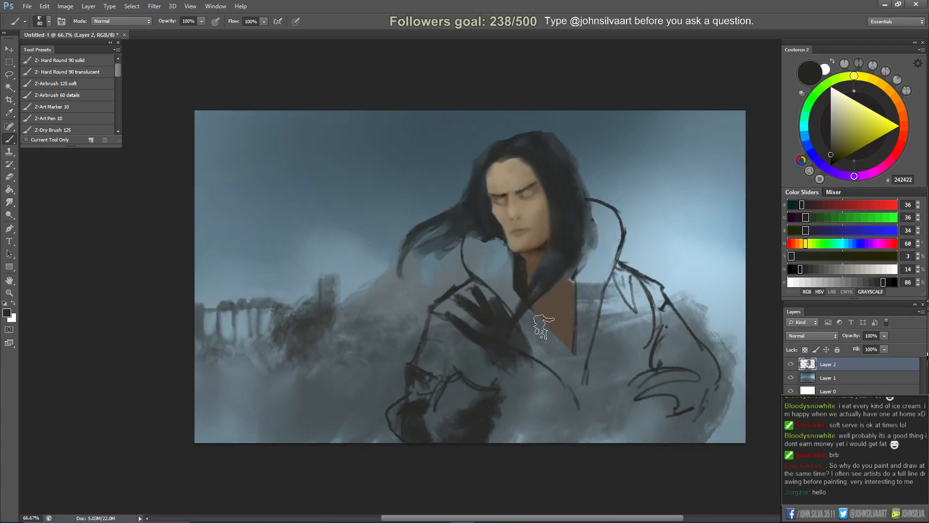
# Fill the right chest of the coat with dark strokes between the front edge and the right sleeve.
pyautogui.press('[')
pyautogui.press('[')
pyautogui.press('[')
pyautogui.moveTo(609, 299)
pyautogui.mouseDown()
pyautogui.moveTo(596, 357)
pyautogui.moveTo(604, 310)
pyautogui.moveTo(614, 348)
pyautogui.moveTo(623, 346)
pyautogui.moveTo(622, 310)
pyautogui.moveTo(612, 326)
pyautogui.moveTo(626, 356)
pyautogui.moveTo(648, 294)
pyautogui.moveTo(651, 342)
pyautogui.moveTo(648, 294)
pyautogui.mouseUp()
pyautogui.moveTo(647, 346)
pyautogui.mouseDown()
pyautogui.moveTo(635, 368)
pyautogui.moveTo(617, 369)
pyautogui.moveTo(616, 337)
pyautogui.moveTo(587, 384)
pyautogui.mouseUp()
pyautogui.press('[')
pyautogui.moveTo(255, 248)
pyautogui.mouseDown()
pyautogui.moveTo(284, 304)
pyautogui.moveTo(303, 290)
pyautogui.mouseUp()
pyautogui.hotkey('ctrl', 'alt', 'z')
pyautogui.hotkey('ctrl', 'alt', 'z')
# Paint dark shading into the right cuff above the hand, undoing the unwanted strokes.
pyautogui.press(']')
pyautogui.moveTo(622, 349)
pyautogui.mouseDown()
pyautogui.moveTo(591, 388)
pyautogui.moveTo(636, 362)
pyautogui.moveTo(661, 358)
pyautogui.moveTo(651, 371)
pyautogui.moveTo(679, 364)
pyautogui.mouseUp()
pyautogui.press('[')
pyautogui.press('[')
pyautogui.hotkey('ctrl', 'z')
pyautogui.press('[')
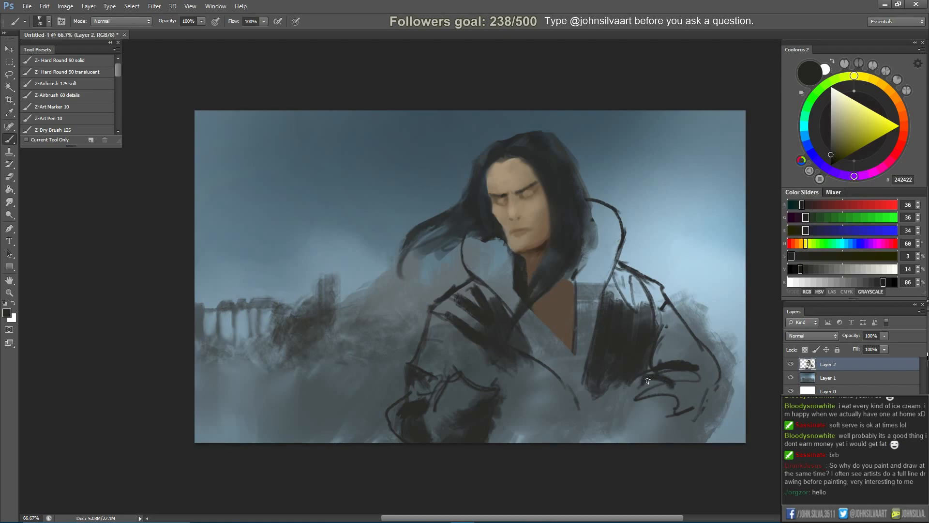
pyautogui.hotkey('ctrl', 'z')
pyautogui.press(']')
pyautogui.moveTo(651, 383)
pyautogui.mouseDown()
pyautogui.moveTo(662, 363)
pyautogui.moveTo(697, 369)
pyautogui.moveTo(669, 363)
pyautogui.moveTo(662, 380)
pyautogui.moveTo(693, 387)
pyautogui.mouseUp()
# Deepen the dark area beneath the left collar and close the gaps between its strokes.
pyautogui.press(']')
pyautogui.press(']')
pyautogui.press(']')
pyautogui.press(']')
pyautogui.press(']')
pyautogui.press(']')
pyautogui.press(']')
pyautogui.moveTo(468, 317)
pyautogui.mouseDown()
pyautogui.moveTo(489, 334)
pyautogui.moveTo(478, 329)
pyautogui.moveTo(492, 330)
pyautogui.moveTo(491, 313)
pyautogui.moveTo(514, 333)
pyautogui.mouseUp()
pyautogui.press('[')
pyautogui.press('[')
pyautogui.press('[')
pyautogui.moveTo(494, 300); pyautogui.dragTo(517, 327)
pyautogui.press('[')
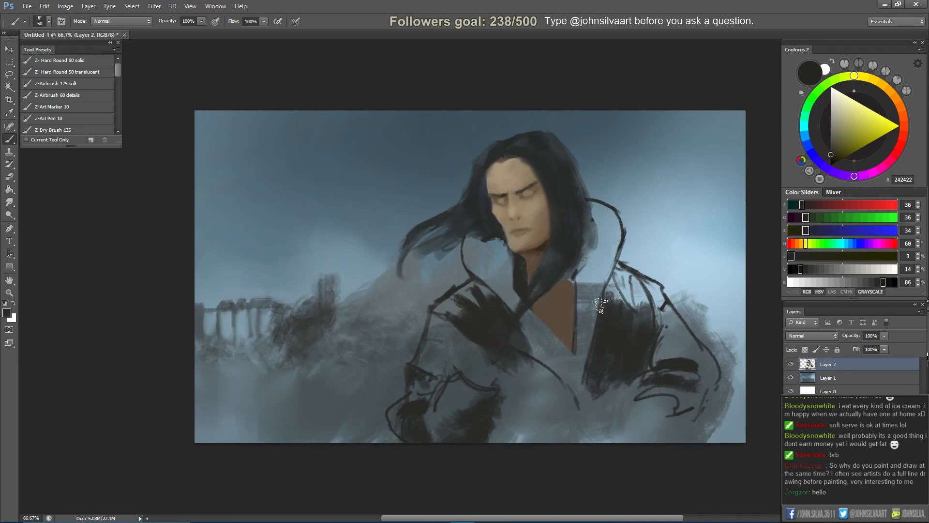
# Fill the right collar with dark paint and continue it down along the right edge of the neck opening.
pyautogui.moveTo(603, 227); pyautogui.dragTo(588, 262)
pyautogui.hotkey('ctrl', 'z')
pyautogui.moveTo(591, 207)
pyautogui.mouseDown()
pyautogui.moveTo(616, 225)
pyautogui.moveTo(600, 207)
pyautogui.moveTo(597, 221)
pyautogui.moveTo(615, 247)
pyautogui.moveTo(607, 226)
pyautogui.moveTo(586, 299)
pyautogui.moveTo(585, 282)
pyautogui.moveTo(579, 290)
pyautogui.moveTo(600, 261)
pyautogui.moveTo(604, 283)
pyautogui.moveTo(588, 332)
pyautogui.mouseUp()
pyautogui.press(']')
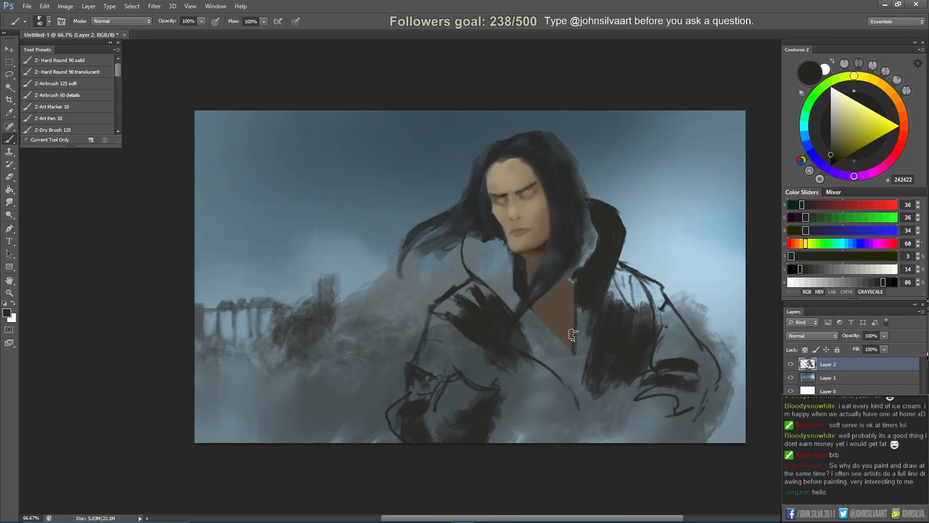
pyautogui.press(']')
pyautogui.moveTo(585, 292)
pyautogui.mouseDown()
pyautogui.moveTo(588, 407)
pyautogui.moveTo(585, 327)
pyautogui.moveTo(581, 345)
pyautogui.moveTo(576, 314)
pyautogui.mouseUp()
pyautogui.press(']')
pyautogui.press('[')
pyautogui.press('[')
pyautogui.press('[')
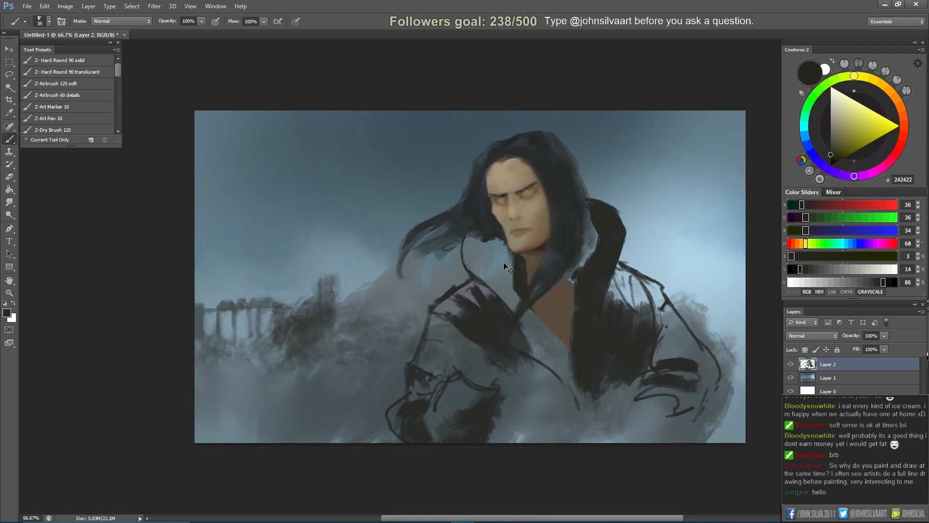
# Fill the left collar and its lapel with dark paint down to the middle of the chest.
pyautogui.moveTo(472, 234)
pyautogui.mouseDown()
pyautogui.moveTo(495, 234)
pyautogui.moveTo(511, 258)
pyautogui.moveTo(482, 248)
pyautogui.moveTo(486, 233)
pyautogui.moveTo(493, 263)
pyautogui.moveTo(463, 251)
pyautogui.moveTo(478, 241)
pyautogui.moveTo(479, 262)
pyautogui.moveTo(467, 245)
pyautogui.moveTo(472, 271)
pyautogui.moveTo(491, 270)
pyautogui.moveTo(480, 267)
pyautogui.moveTo(478, 245)
pyautogui.moveTo(502, 264)
pyautogui.moveTo(507, 287)
pyautogui.moveTo(563, 354)
pyautogui.moveTo(528, 323)
pyautogui.moveTo(576, 418)
pyautogui.mouseUp()
pyautogui.press(']')
pyautogui.press(']')
pyautogui.press(']')
pyautogui.press(']')
pyautogui.press(']')
pyautogui.press(']')
pyautogui.press(']')
pyautogui.hotkey('ctrl', 'z')
pyautogui.hotkey('ctrl', 'z')
pyautogui.hotkey('ctrl', 'z')
pyautogui.press('[')
pyautogui.press('[')
pyautogui.press('[')
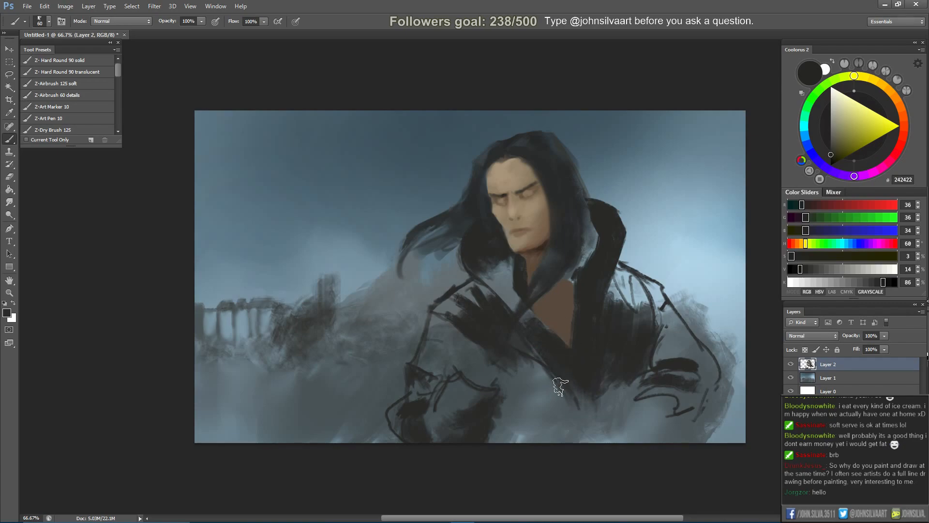
# Block in dark strokes on the lower torso between the left hand and the coat's front edge.
pyautogui.press('[')
pyautogui.press('[')
pyautogui.press('[')
pyautogui.press('[')
pyautogui.press(']')
pyautogui.press(']')
pyautogui.moveTo(501, 379)
pyautogui.mouseDown()
pyautogui.moveTo(518, 401)
pyautogui.moveTo(512, 421)
pyautogui.mouseUp()
pyautogui.hotkey('ctrl', 'z')
pyautogui.moveTo(532, 411); pyautogui.dragTo(520, 435)
pyautogui.press(']')
pyautogui.press(']')
pyautogui.moveTo(511, 400)
pyautogui.mouseDown()
pyautogui.moveTo(487, 449)
pyautogui.moveTo(579, 417)
pyautogui.moveTo(542, 411)
pyautogui.moveTo(556, 409)
pyautogui.moveTo(564, 427)
pyautogui.mouseUp()
pyautogui.press('[')
pyautogui.press('[')
pyautogui.press('[')
pyautogui.press('[')
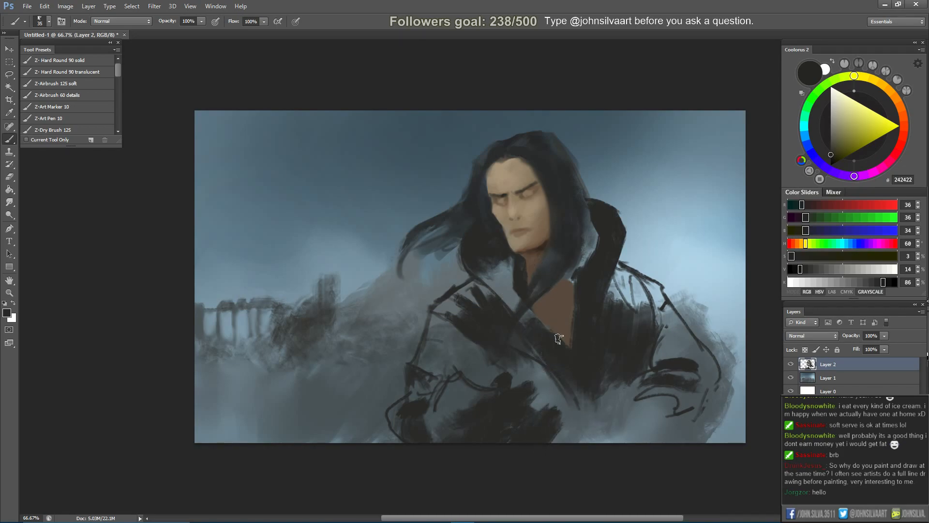
# Smudge the eyes into the shadows beneath the brows.
pyautogui.press('r')
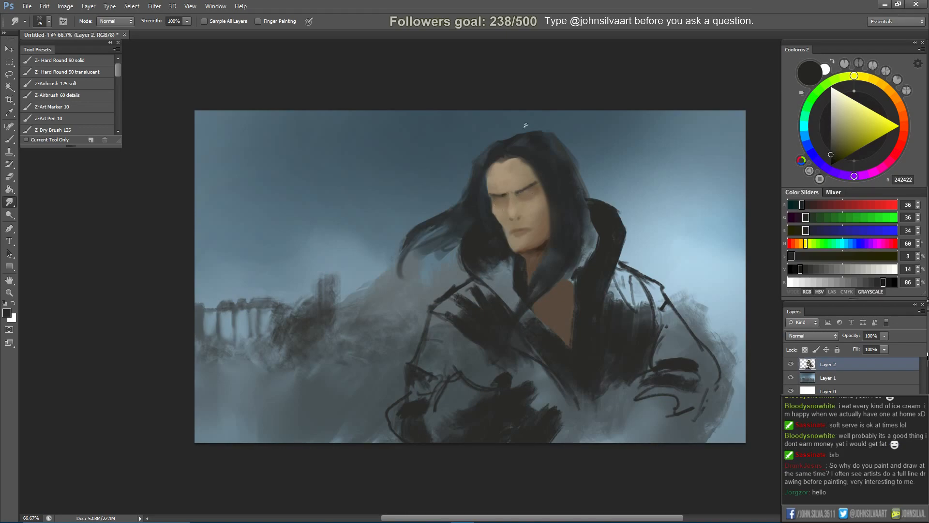
pyautogui.press('b')
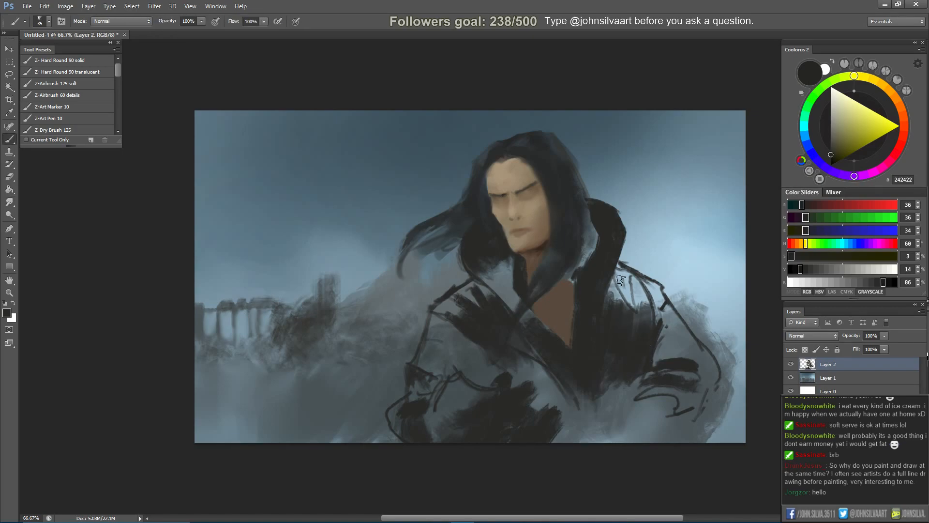
# Add dark strokes to the right shoulder folds next to the collar.
pyautogui.moveTo(618, 310); pyautogui.dragTo(628, 305)
pyautogui.press('[')
pyautogui.press('[')
pyautogui.press('[')
pyautogui.moveTo(631, 278)
pyautogui.mouseDown()
pyautogui.moveTo(638, 307)
pyautogui.moveTo(644, 302)
pyautogui.moveTo(639, 315)
pyautogui.mouseUp()
pyautogui.hotkey('ctrl', 'z')
pyautogui.press(']')
pyautogui.press(']')
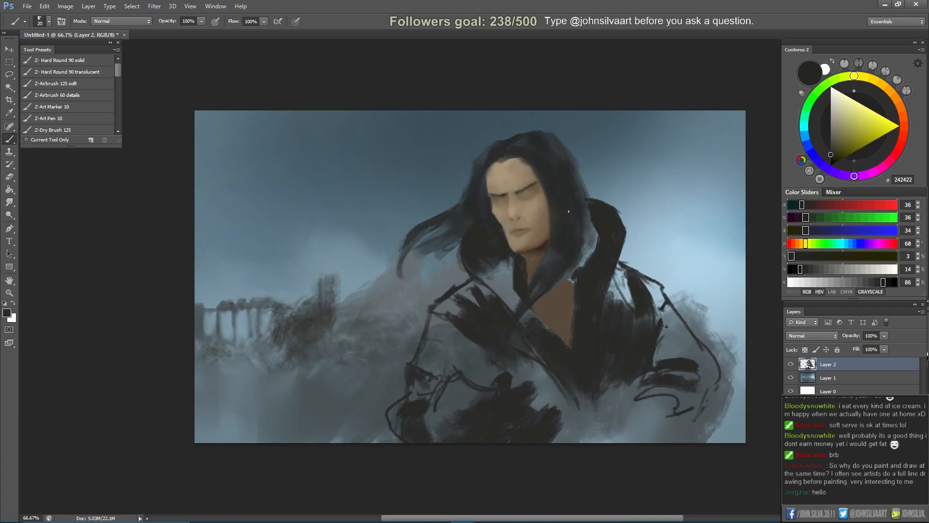
# Touch up the hair's edge beside the face and soften the shadow under the jaw with sampled skin browns.
pyautogui.keyDown('alt'); pyautogui.click(495, 156); pyautogui.keyUp('alt')
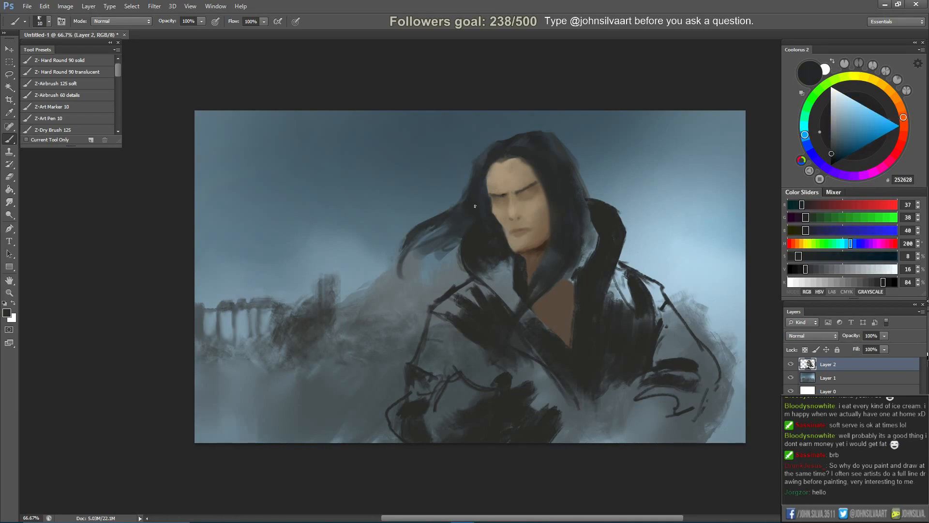
pyautogui.keyDown('alt'); pyautogui.click(536, 243); pyautogui.keyUp('alt')
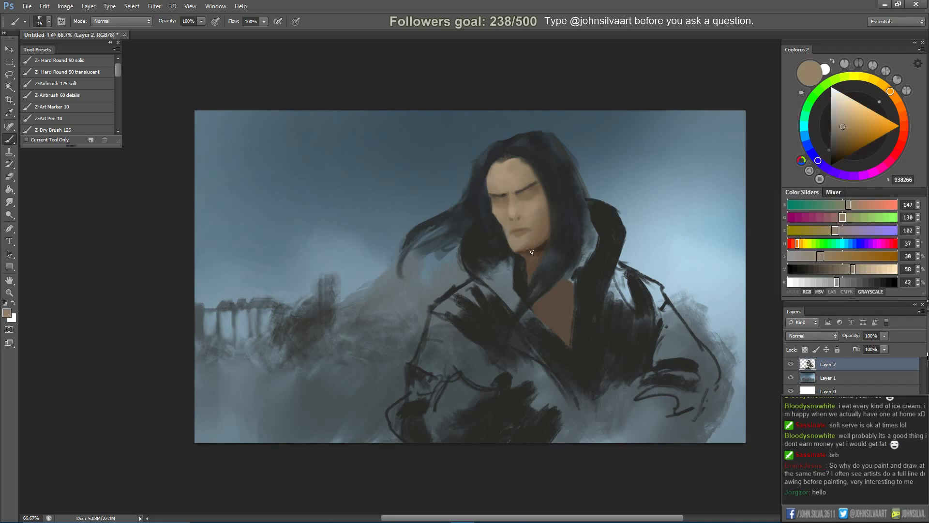
pyautogui.keyDown('alt'); pyautogui.click(533, 243); pyautogui.keyUp('alt')
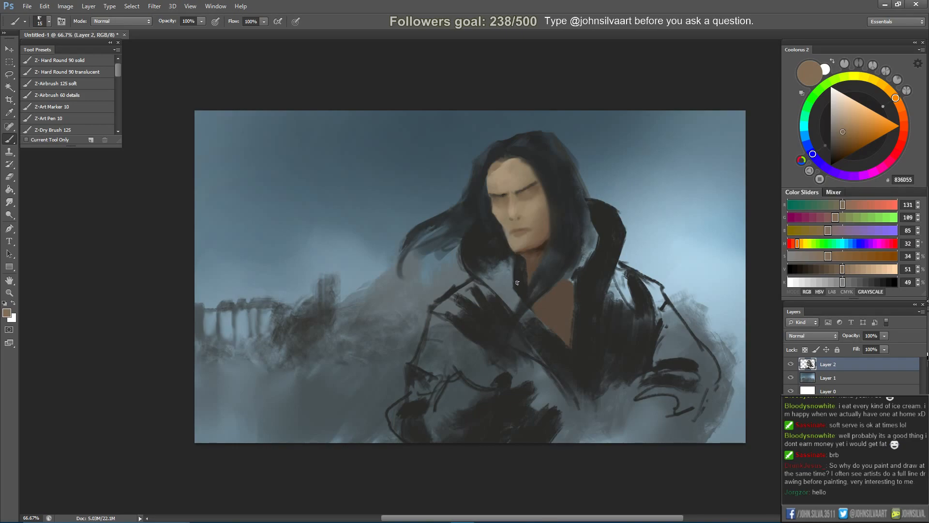
# Darken the inner edge of the right collar and extend dark hair strands from the neck over the bare chest.
pyautogui.keyDown('alt'); pyautogui.click(591, 287); pyautogui.keyUp('alt')
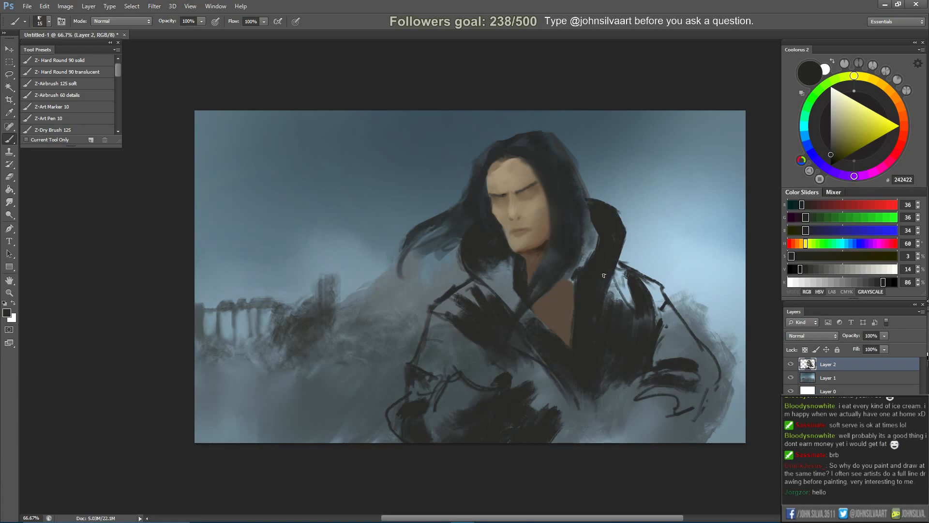
pyautogui.keyDown('alt'); pyautogui.click(566, 290); pyautogui.keyUp('alt')
pyautogui.keyDown('alt'); pyautogui.click(570, 258); pyautogui.keyUp('alt')
pyautogui.press(']')
pyautogui.press(']')
pyautogui.press(']')
pyautogui.moveTo(547, 306); pyautogui.dragTo(571, 269)
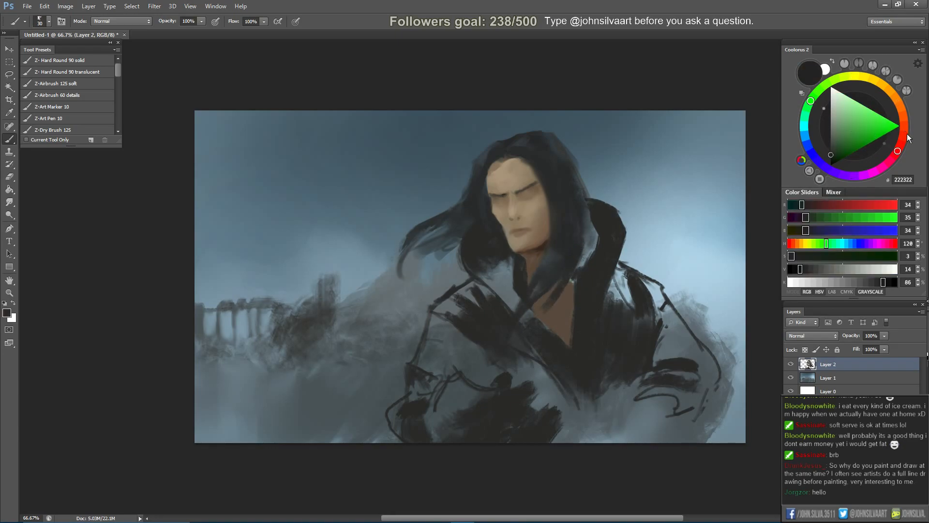
# Paint a dark red strip in 392D2E from inside the right collar down across the chest to the coat's front opening.
pyautogui.click(896, 151)
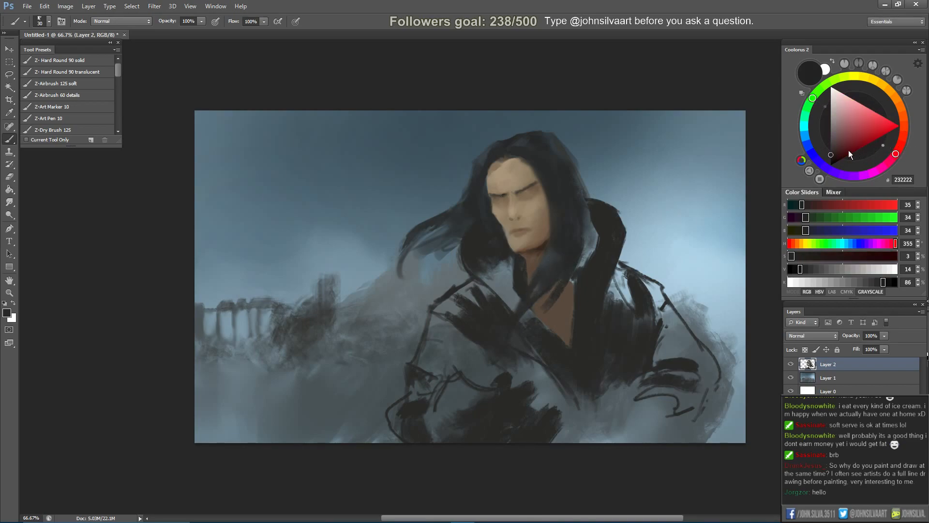
pyautogui.click(831, 151)
pyautogui.press(']')
pyautogui.click(834, 149)
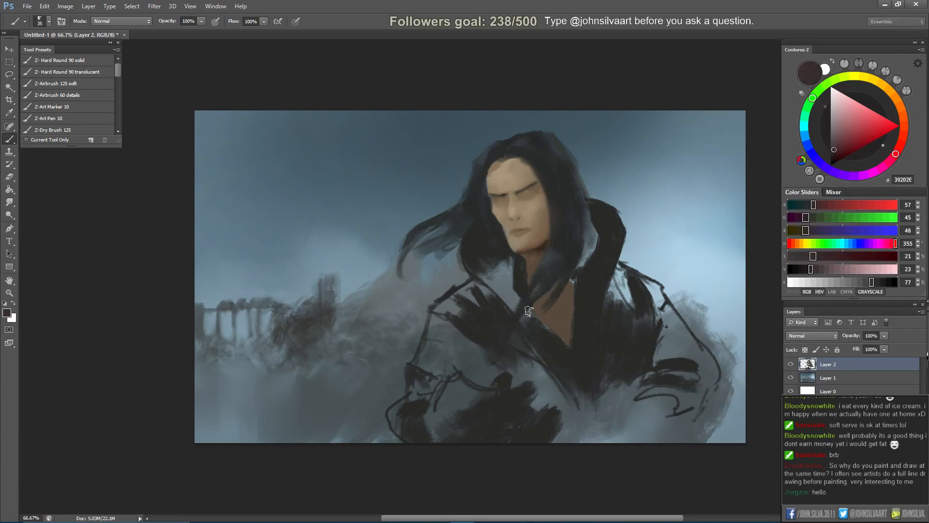
pyautogui.press('[')
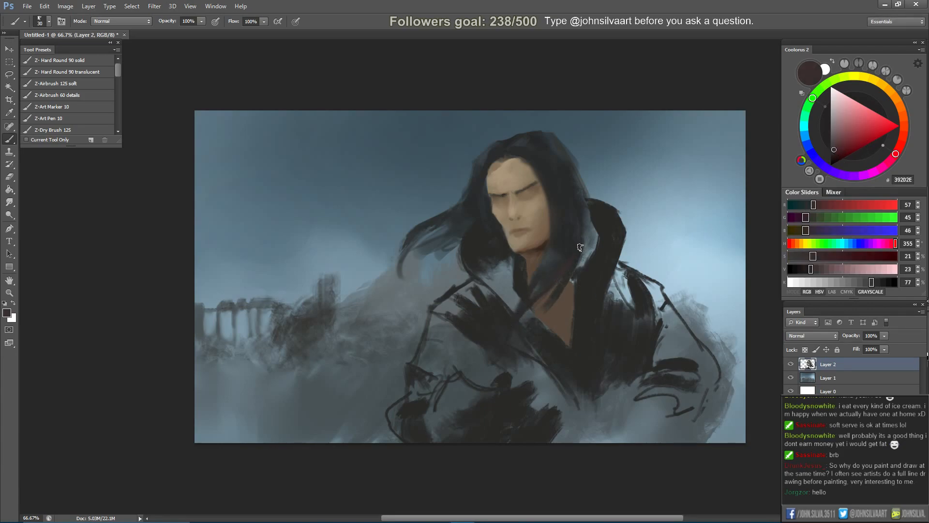
pyautogui.press(']')
pyautogui.press(']')
pyautogui.moveTo(596, 225)
pyautogui.mouseDown()
pyautogui.moveTo(540, 355)
pyautogui.moveTo(543, 401)
pyautogui.mouseUp()
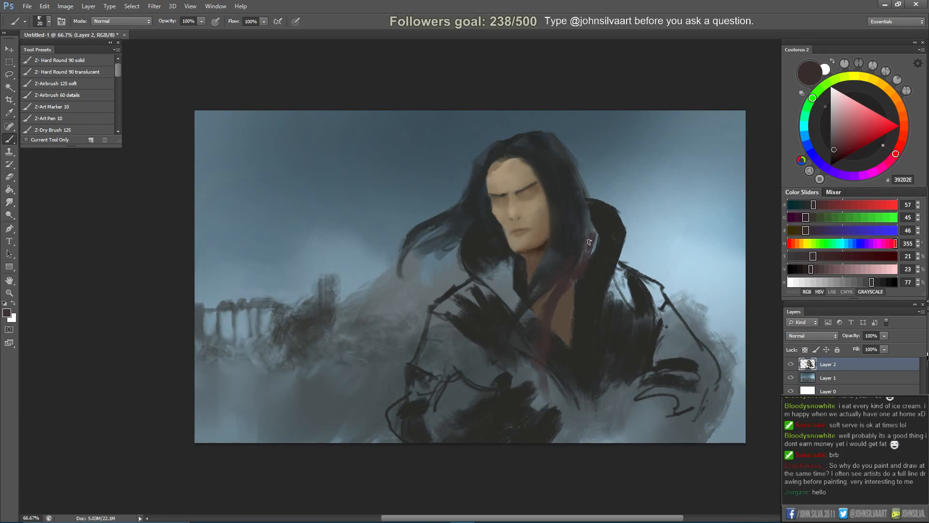
# Tidy the dark hair and collar edges beside the jaw and neck with sampled dark tones.
pyautogui.keyDown('alt'); pyautogui.click(564, 205); pyautogui.keyUp('alt')
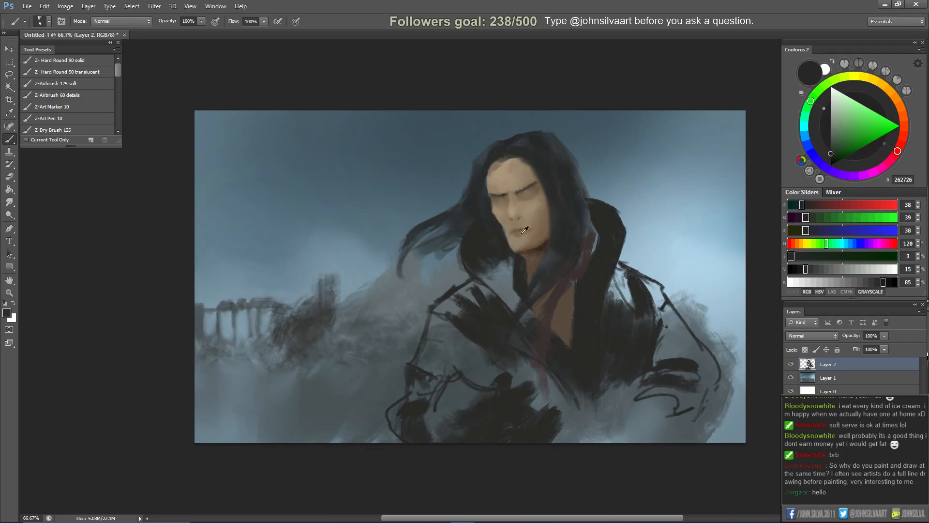
pyautogui.keyDown('alt'); pyautogui.click(476, 237); pyautogui.keyUp('alt')
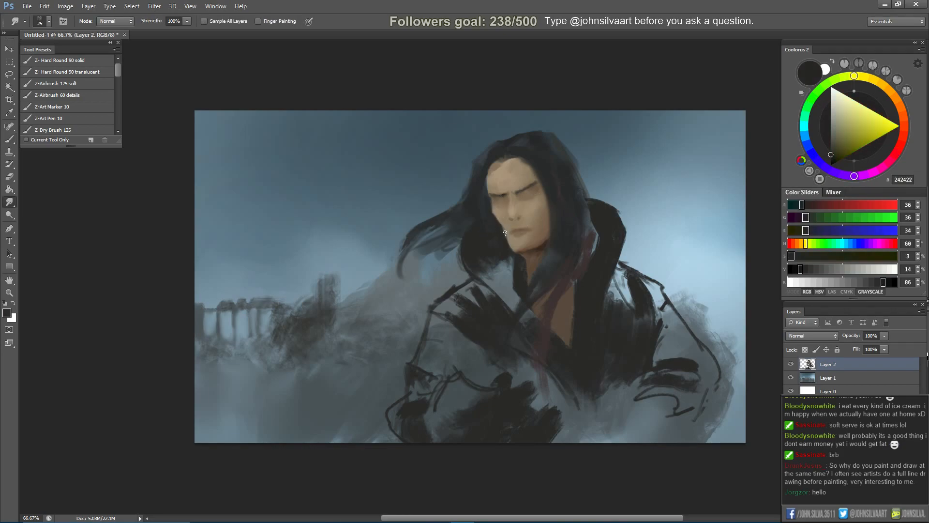
pyautogui.keyDown('alt'); pyautogui.click(530, 255); pyautogui.keyUp('alt')
pyautogui.keyDown('alt'); pyautogui.click(513, 259); pyautogui.keyUp('alt')
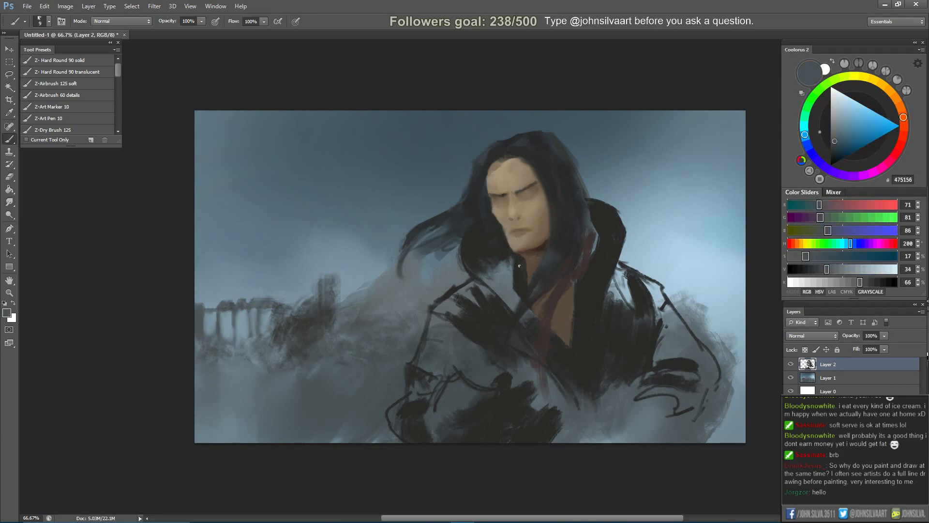
pyautogui.keyDown('alt'); pyautogui.click(521, 255); pyautogui.keyUp('alt')
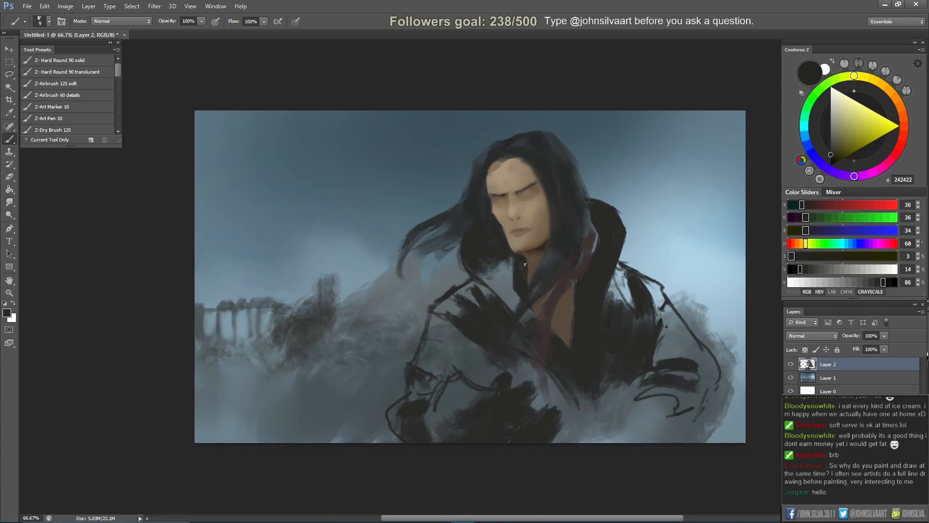
# Shade the neck beneath the chin with sampled browns and touch up the right lapel with dark paint.
pyautogui.keyDown('alt'); pyautogui.click(540, 240); pyautogui.keyUp('alt')
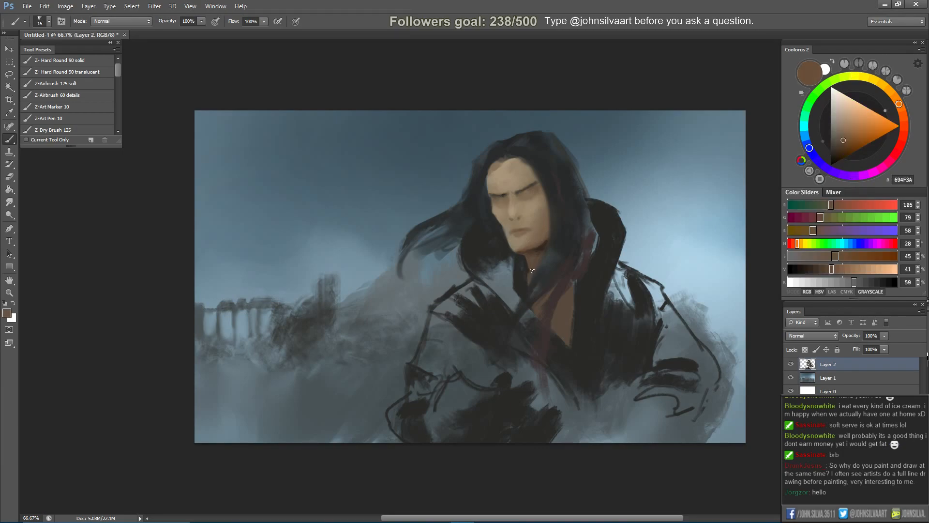
pyautogui.keyDown('alt'); pyautogui.click(535, 235); pyautogui.keyUp('alt')
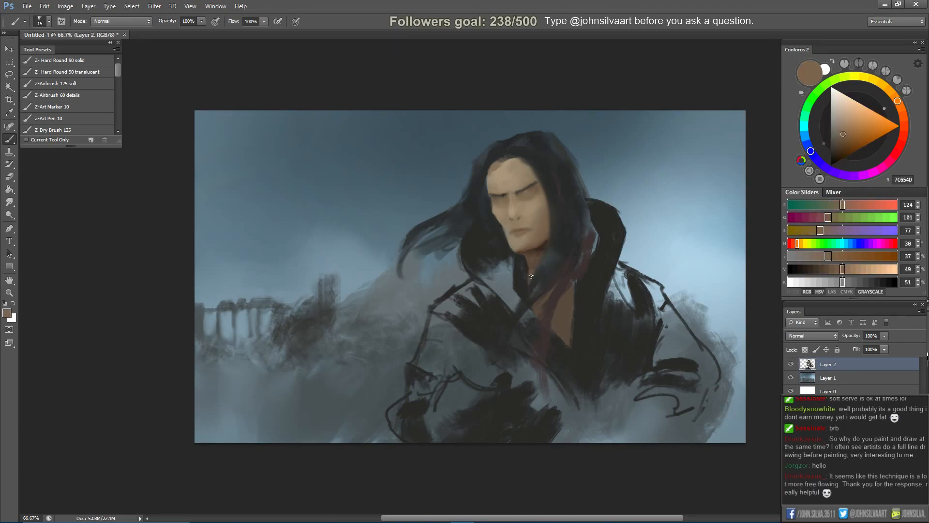
pyautogui.keyDown('alt'); pyautogui.click(534, 262); pyautogui.keyUp('alt')
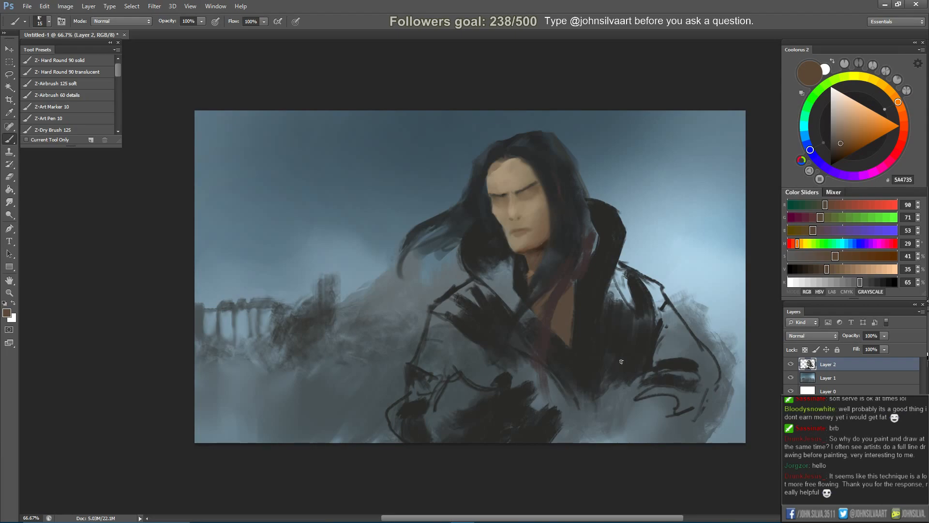
pyautogui.keyDown('alt'); pyautogui.click(647, 297); pyautogui.keyUp('alt')
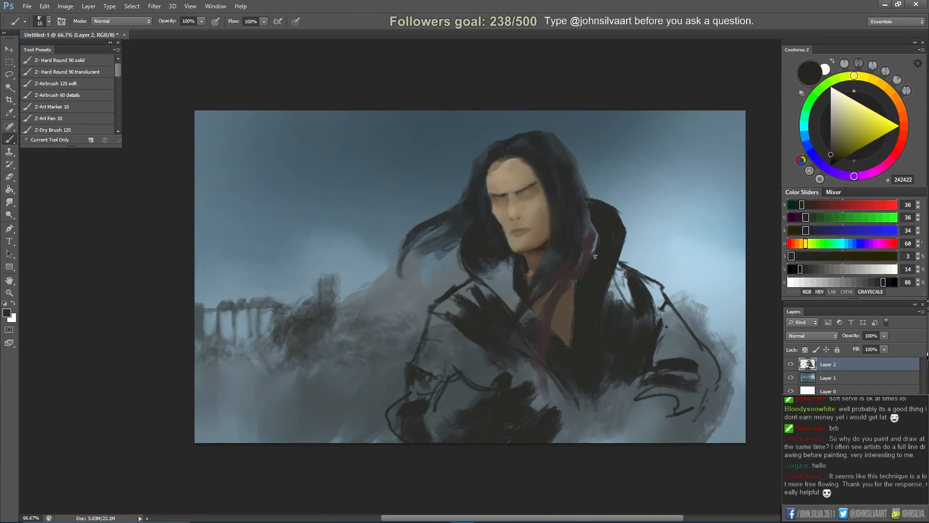
# Refine the outer ends and undersides of both brows with small strokes of sampled skin browns.
pyautogui.keyDown('alt'); pyautogui.click(529, 180); pyautogui.keyUp('alt')
pyautogui.press('[')
pyautogui.press('[')
pyautogui.press('[')
pyautogui.keyDown('alt'); pyautogui.click(538, 186); pyautogui.keyUp('alt')
pyautogui.press(']')
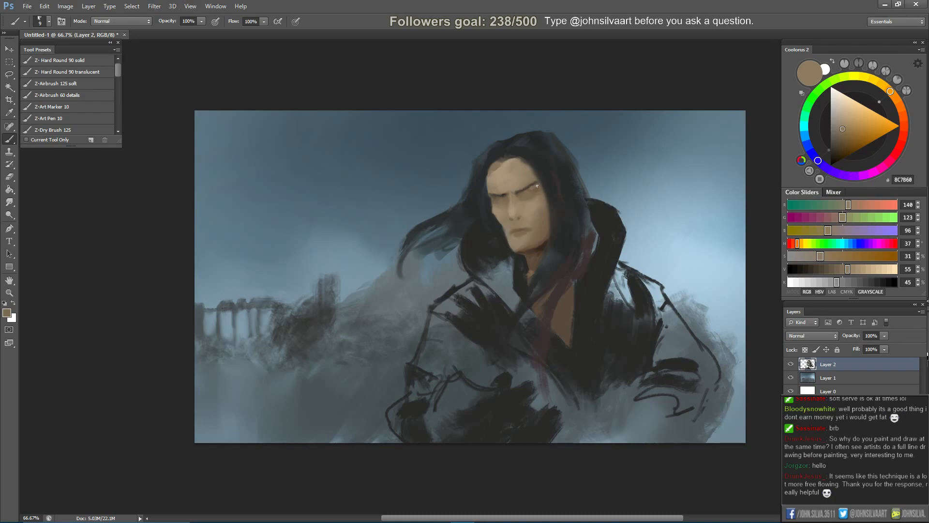
pyautogui.keyDown('alt'); pyautogui.click(539, 189); pyautogui.keyUp('alt')
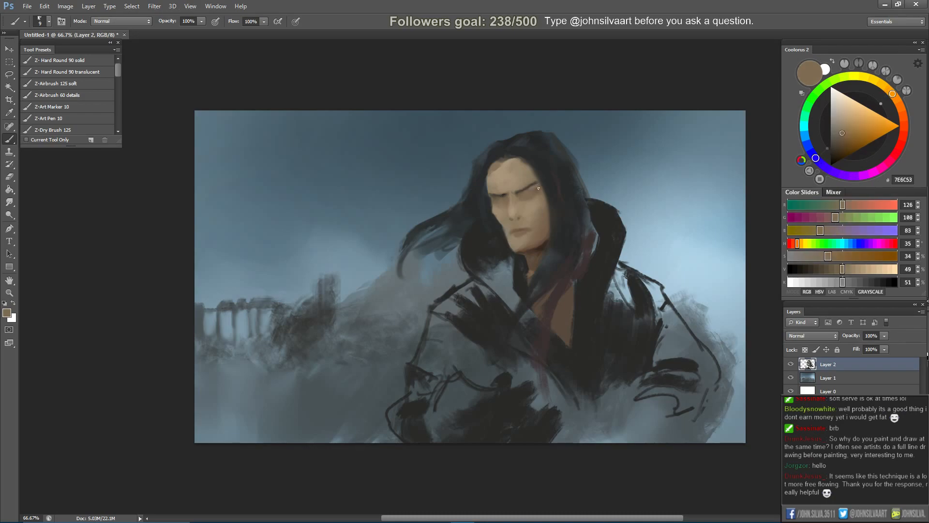
pyautogui.keyDown('alt'); pyautogui.click(492, 196); pyautogui.keyUp('alt')
pyautogui.keyDown('alt'); pyautogui.click(491, 191); pyautogui.keyUp('alt')
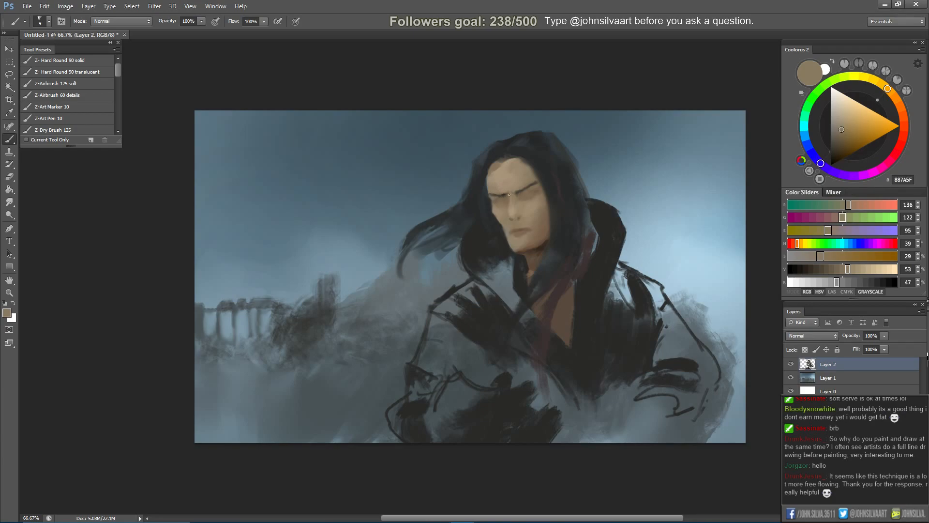
# Clean up the chin and jawline with sampled dark hair and brown skin tones.
pyautogui.keyDown('alt'); pyautogui.click(506, 246); pyautogui.keyUp('alt')
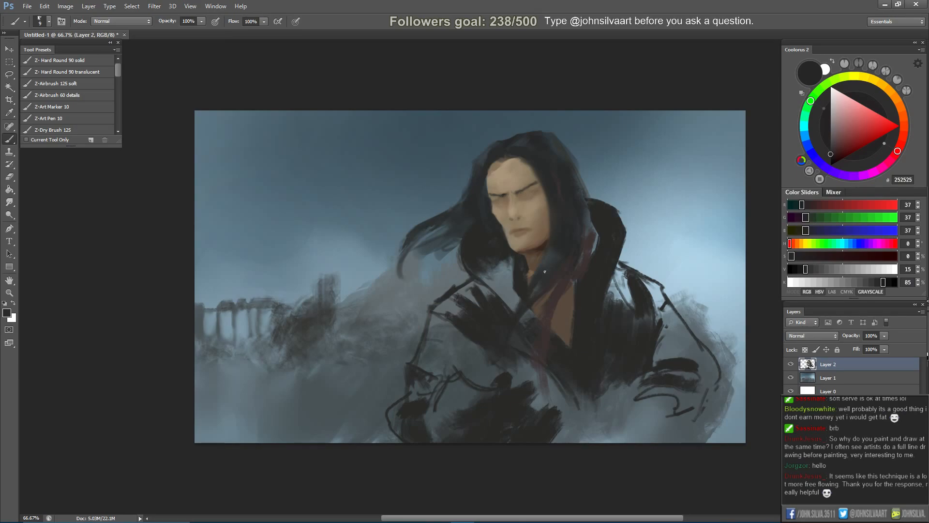
pyautogui.keyDown('alt'); pyautogui.click(529, 246); pyautogui.keyUp('alt')
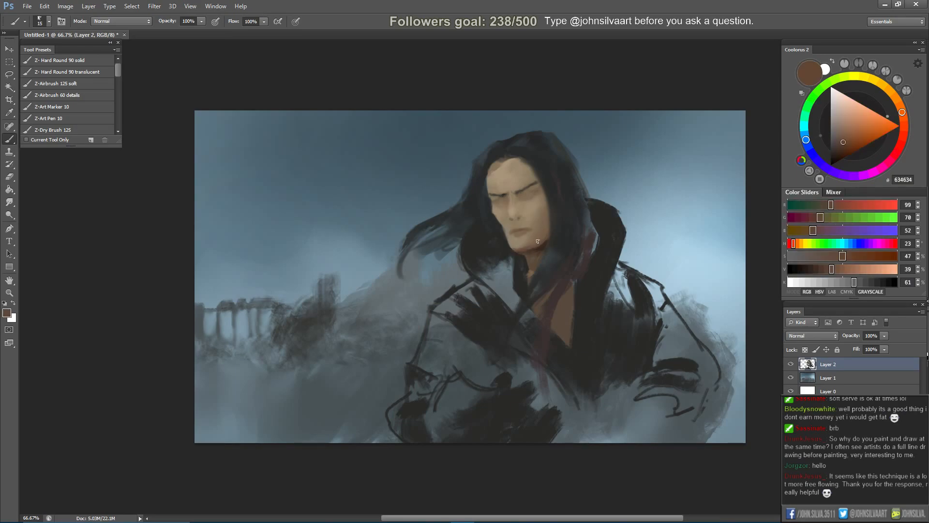
pyautogui.keyDown('alt'); pyautogui.click(528, 244); pyautogui.keyUp('alt')
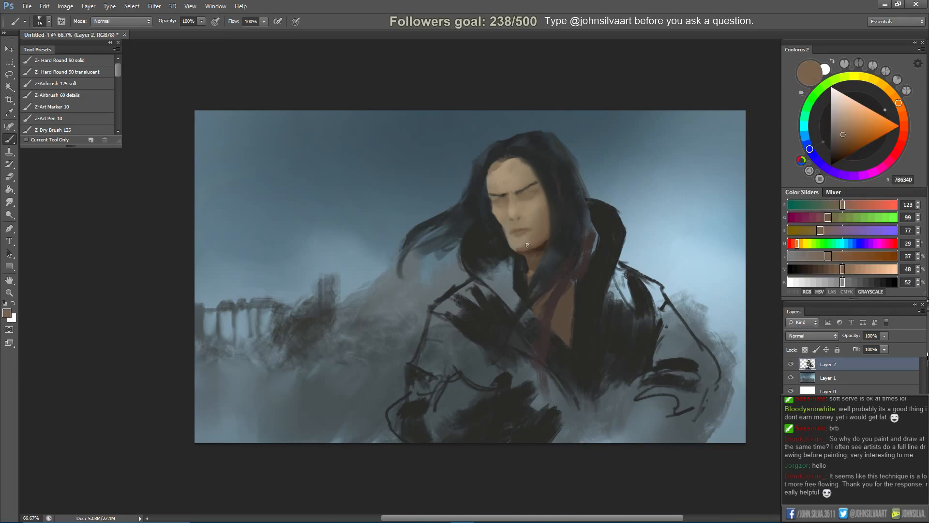
pyautogui.keyDown('alt'); pyautogui.click(515, 247); pyautogui.keyUp('alt')
# Extend the right coat front downward with dark 242422 strokes toward the canvas's lower edge.
pyautogui.keyDown('alt'); pyautogui.click(602, 264); pyautogui.keyUp('alt')
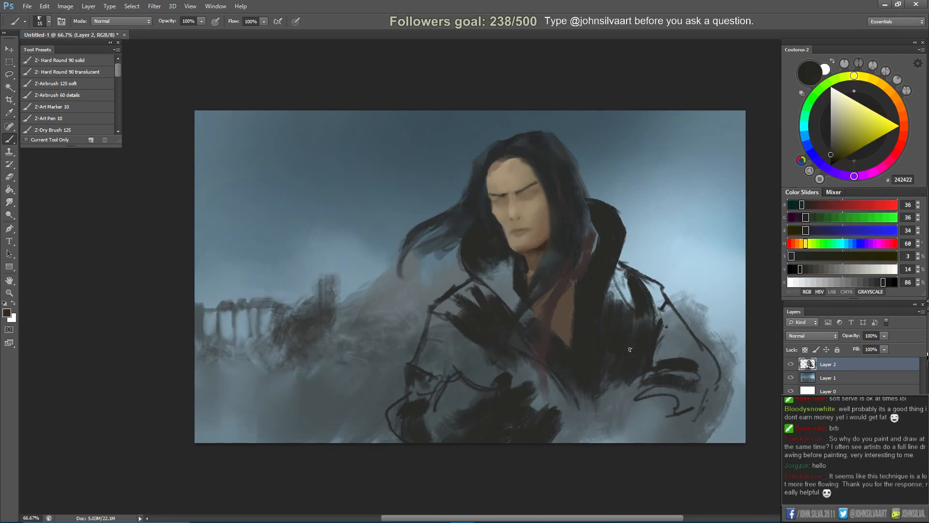
pyautogui.press(']')
pyautogui.press(']')
pyautogui.moveTo(628, 382); pyautogui.dragTo(613, 415)
pyautogui.press(']')
pyautogui.moveTo(626, 385); pyautogui.dragTo(601, 431)
pyautogui.moveTo(601, 400); pyautogui.dragTo(597, 431)
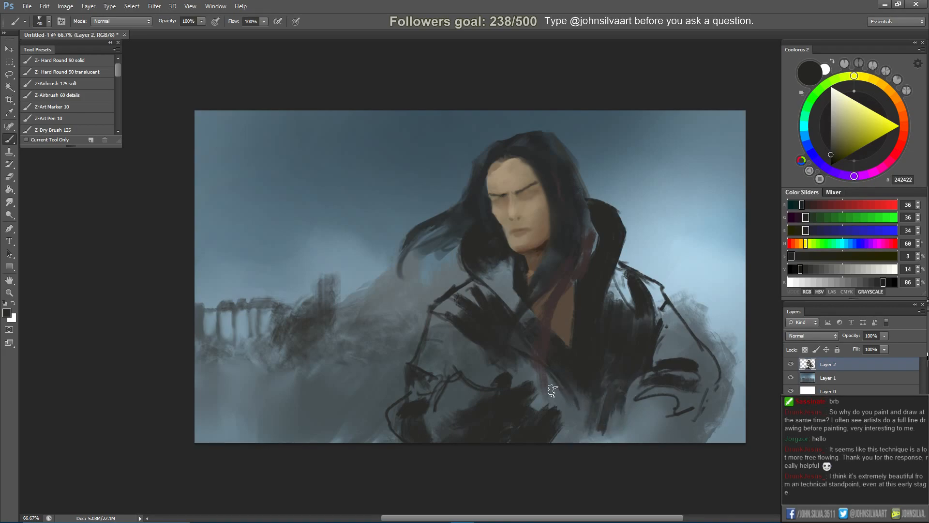
# Darken the right sleeve's lower folds and cuff with broad strokes of 242422, undoing the unwanted ones.
pyautogui.press(']')
pyautogui.hotkey('ctrl', 'z')
pyautogui.moveTo(648, 390)
pyautogui.mouseDown()
pyautogui.moveTo(667, 388)
pyautogui.moveTo(650, 393)
pyautogui.moveTo(683, 401)
pyautogui.moveTo(683, 417)
pyautogui.moveTo(681, 393)
pyautogui.moveTo(693, 414)
pyautogui.mouseUp()
pyautogui.hotkey('ctrl', 'z')
pyautogui.press(']')
pyautogui.press(']')
pyautogui.hotkey('ctrl', 'z')
pyautogui.moveTo(677, 383)
pyautogui.mouseDown()
pyautogui.moveTo(697, 410)
pyautogui.moveTo(704, 358)
pyautogui.moveTo(676, 364)
pyautogui.moveTo(709, 384)
pyautogui.mouseUp()
pyautogui.hotkey('ctrl', 'z')
pyautogui.press('[')
pyautogui.press('[')
pyautogui.hotkey('ctrl', 'z')
pyautogui.hotkey('ctrl', 'z')
pyautogui.press('[')
pyautogui.press('[')
pyautogui.press('[')
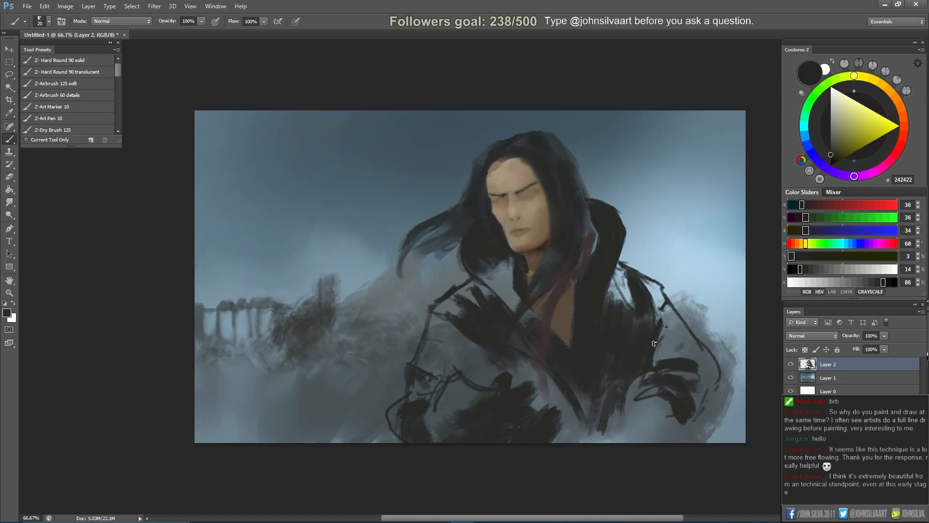
# Add dark fold strokes along the right upper sleeve from below the shoulder to the elbow.
pyautogui.press(']')
pyautogui.press(']')
pyautogui.moveTo(669, 320)
pyautogui.mouseDown()
pyautogui.moveTo(657, 337)
pyautogui.moveTo(680, 340)
pyautogui.moveTo(662, 362)
pyautogui.moveTo(686, 340)
pyautogui.moveTo(689, 365)
pyautogui.moveTo(709, 380)
pyautogui.mouseUp()
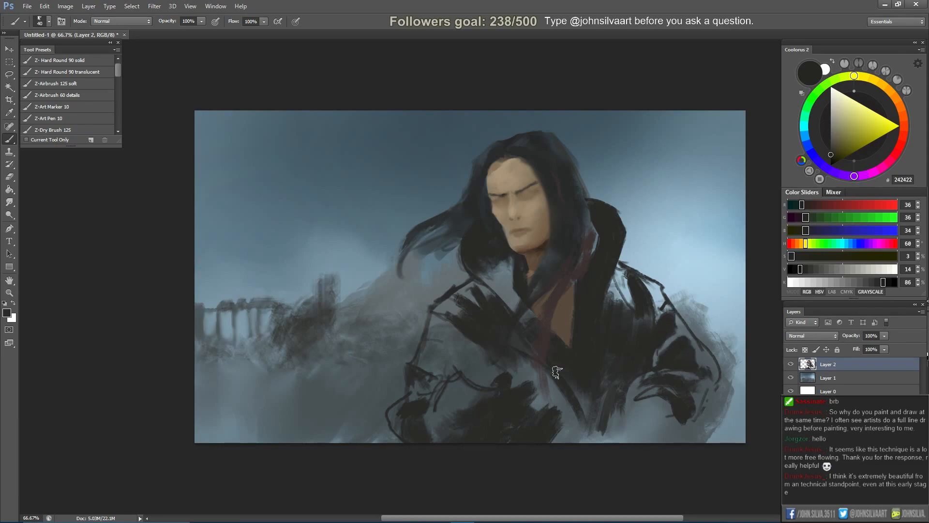
# Darken the coat's left chest and sleeve with broad dark strokes, enlarging the brush to 125.
pyautogui.press(']')
pyautogui.press(']')
pyautogui.moveTo(436, 378); pyautogui.dragTo(423, 389)
pyautogui.press(']')
pyautogui.press(']')
pyautogui.press(']')
pyautogui.press(']')
pyautogui.press(']')
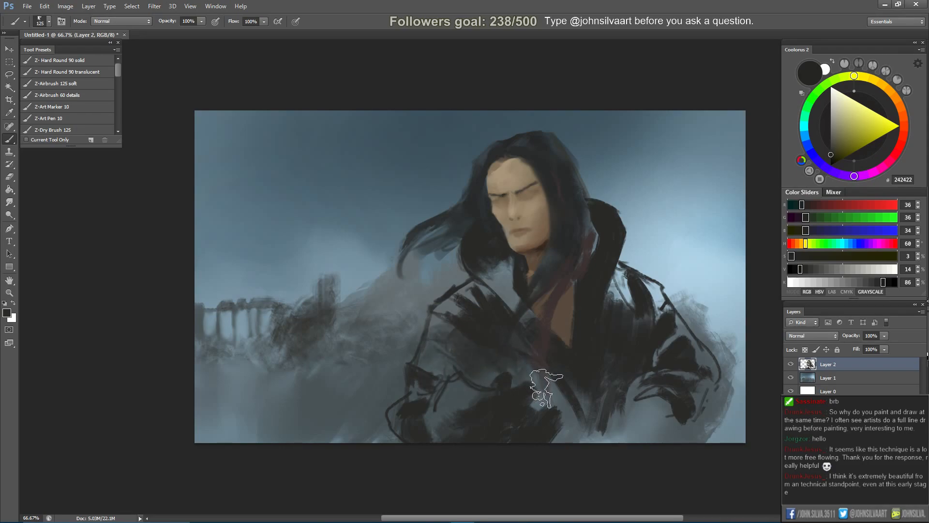
pyautogui.keyDown('alt'); pyautogui.click(536, 257); pyautogui.keyUp('alt')
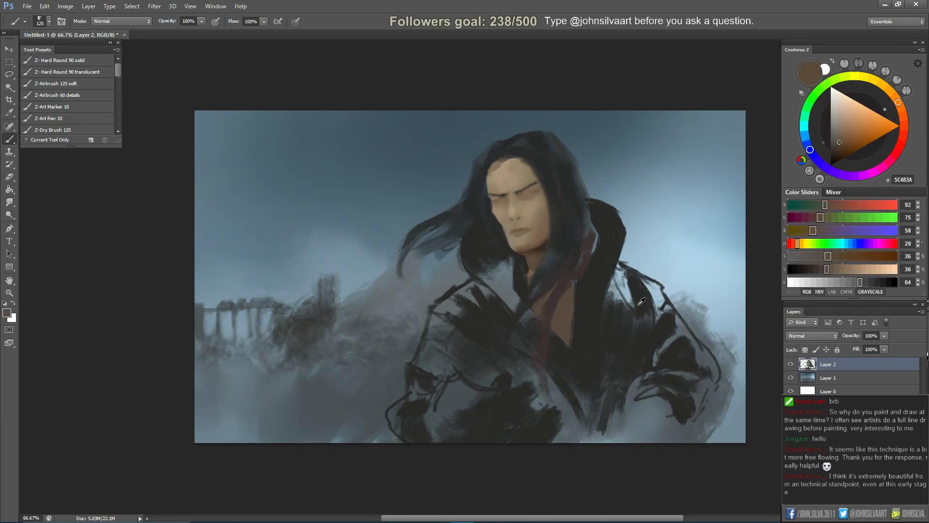
pyautogui.keyDown('alt'); pyautogui.click(625, 332); pyautogui.keyUp('alt')
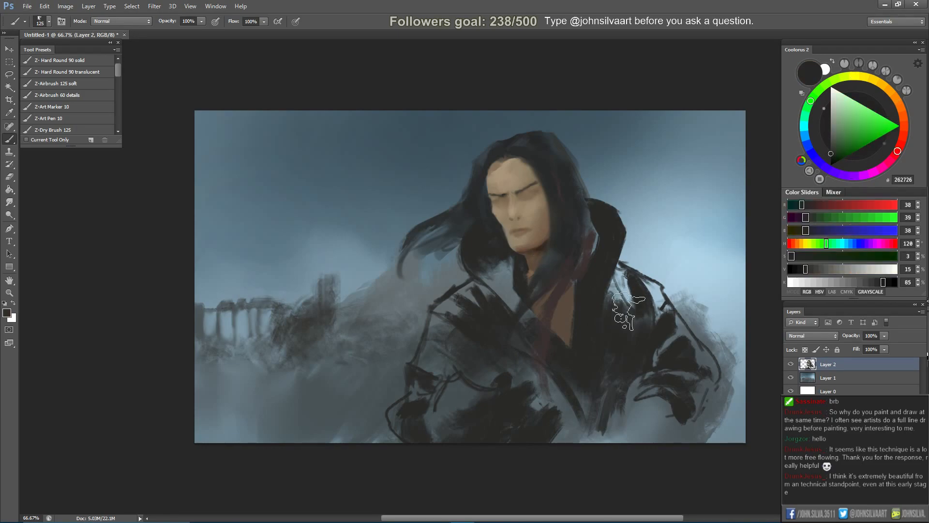
pyautogui.keyDown('alt'); pyautogui.click(624, 331); pyautogui.keyUp('alt')
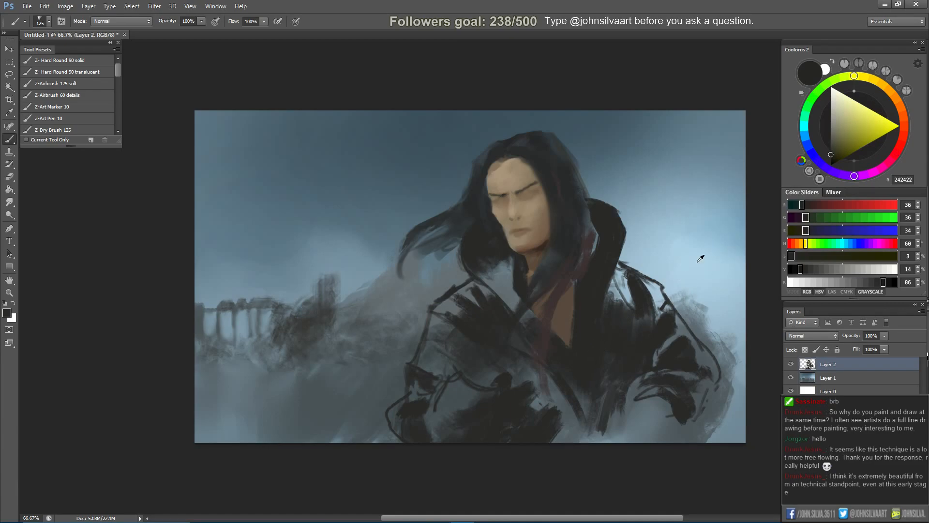
pyautogui.moveTo(834, 114); pyautogui.dragTo(834, 136)
pyautogui.moveTo(624, 278); pyautogui.dragTo(626, 308)
pyautogui.hotkey('ctrl', 'z')
pyautogui.press('[')
pyautogui.press('[')
pyautogui.press('[')
pyautogui.press('[')
pyautogui.press('[')
pyautogui.press('[')
pyautogui.moveTo(623, 272)
pyautogui.mouseDown()
pyautogui.moveTo(631, 294)
pyautogui.moveTo(623, 279)
pyautogui.moveTo(617, 289)
pyautogui.moveTo(617, 266)
pyautogui.moveTo(644, 297)
pyautogui.moveTo(647, 278)
pyautogui.moveTo(668, 311)
pyautogui.moveTo(651, 303)
pyautogui.moveTo(651, 311)
pyautogui.moveTo(644, 290)
pyautogui.moveTo(656, 317)
pyautogui.moveTo(691, 338)
pyautogui.mouseUp()
pyautogui.hotkey('ctrl', 'z')
pyautogui.press('[')
pyautogui.press('[')
pyautogui.press('[')
pyautogui.press('[')
pyautogui.hotkey('ctrl', 'z')
# Fill the light areas of the right shoulder and sleeve with warm grey 676761, covering the sketched outline.
pyautogui.click(832, 135)
pyautogui.press(']')
pyautogui.press(']')
pyautogui.hotkey('ctrl', 'alt', 'z')
pyautogui.hotkey('ctrl', 'alt', 'z')
pyautogui.press('[')
pyautogui.press('[')
pyautogui.press('[')
pyautogui.moveTo(662, 283)
pyautogui.mouseDown()
pyautogui.moveTo(695, 342)
pyautogui.moveTo(677, 320)
pyautogui.moveTo(680, 335)
pyautogui.moveTo(663, 350)
pyautogui.moveTo(709, 350)
pyautogui.moveTo(714, 376)
pyautogui.moveTo(694, 383)
pyautogui.moveTo(661, 374)
pyautogui.moveTo(712, 376)
pyautogui.moveTo(702, 388)
pyautogui.moveTo(660, 367)
pyautogui.mouseUp()
pyautogui.press(']')
pyautogui.press(']')
pyautogui.press(']')
pyautogui.hotkey('ctrl', 'alt', 'z')
pyautogui.press(']')
pyautogui.press('[')
pyautogui.press('[')
pyautogui.press('[')
pyautogui.press('[')
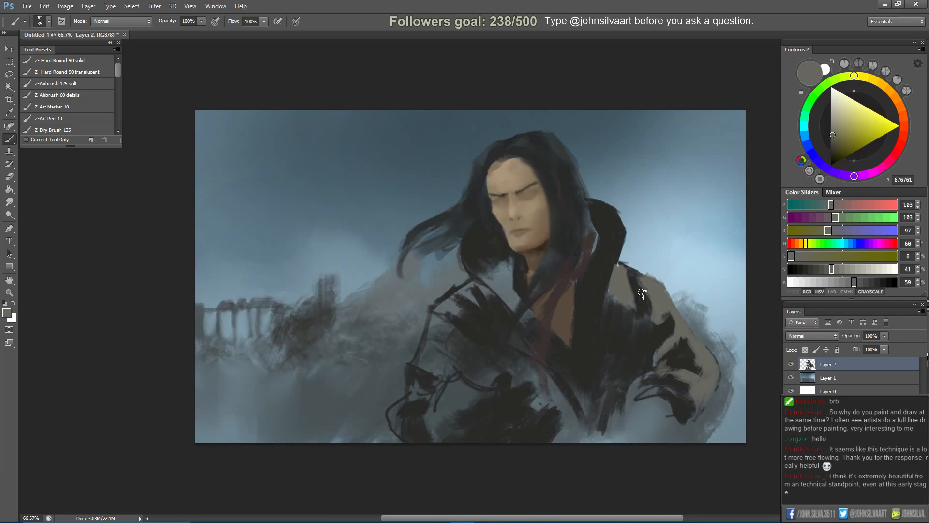
# Rework the boundary between the dark folds and the grey light on the right shoulder with sampled tones.
pyautogui.keyDown('alt'); pyautogui.click(640, 294); pyautogui.keyUp('alt')
pyautogui.moveTo(630, 272); pyautogui.dragTo(649, 320)
pyautogui.keyDown('alt'); pyautogui.click(658, 298); pyautogui.keyUp('alt')
pyautogui.press(']')
pyautogui.press(']')
pyautogui.moveTo(653, 286); pyautogui.dragTo(650, 320)
# Flip the canvas horizontally, smudge the grey sleeve's edges into its dark folds, and flip the canvas back.
pyautogui.hotkey('ctrl', 'shift', 'h')
pyautogui.press('r')
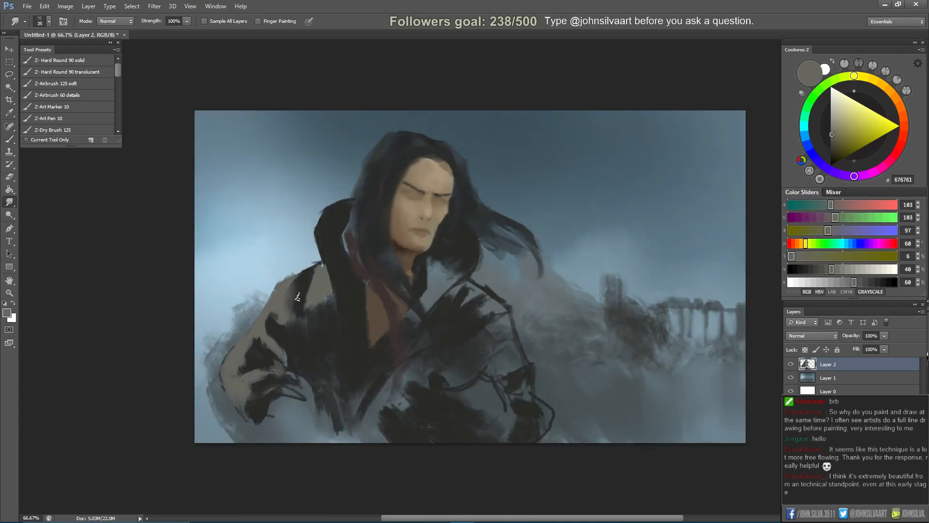
pyautogui.moveTo(293, 325)
pyautogui.mouseDown()
pyautogui.moveTo(269, 312)
pyautogui.moveTo(266, 328)
pyautogui.moveTo(273, 323)
pyautogui.moveTo(281, 341)
pyautogui.moveTo(242, 371)
pyautogui.mouseUp()
pyautogui.hotkey('ctrl', 'shift', 'h')
pyautogui.press('b')
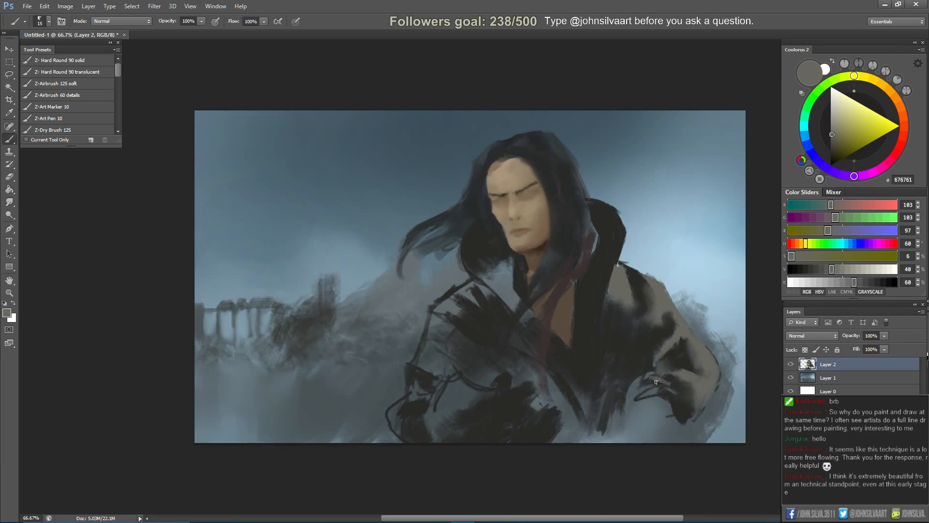
# Add grey touches to the right cuff and check the painting's values in the grayscale proof view.
pyautogui.press(']')
pyautogui.hotkey('ctrl', 'y')
pyautogui.hotkey('ctrl', 'y')
pyautogui.hotkey('ctrl', 'y')
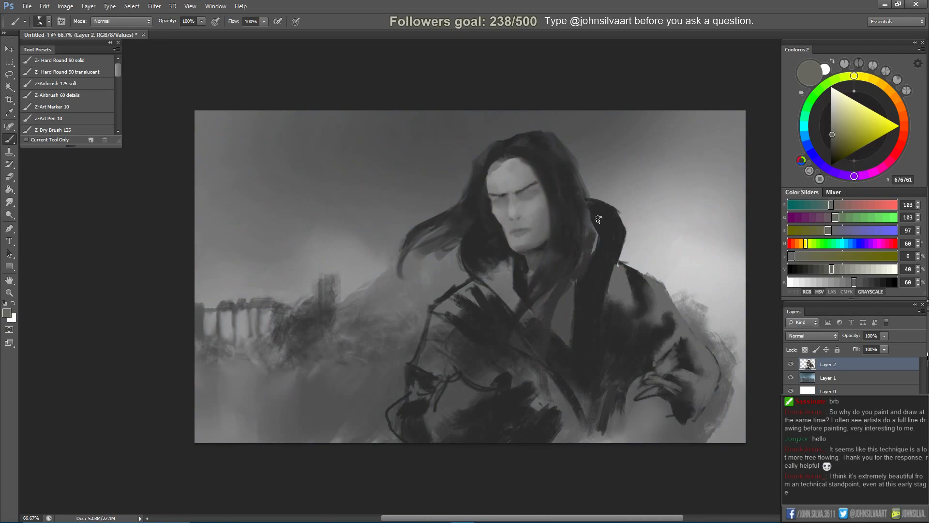
# Return to the colour view, set the Burn tool's range to Midtones, and try darkening the neck with a large brush.
pyautogui.hotkey('ctrl', 'y')
pyautogui.click(9, 215)
pyautogui.press('[')
pyautogui.press('[')
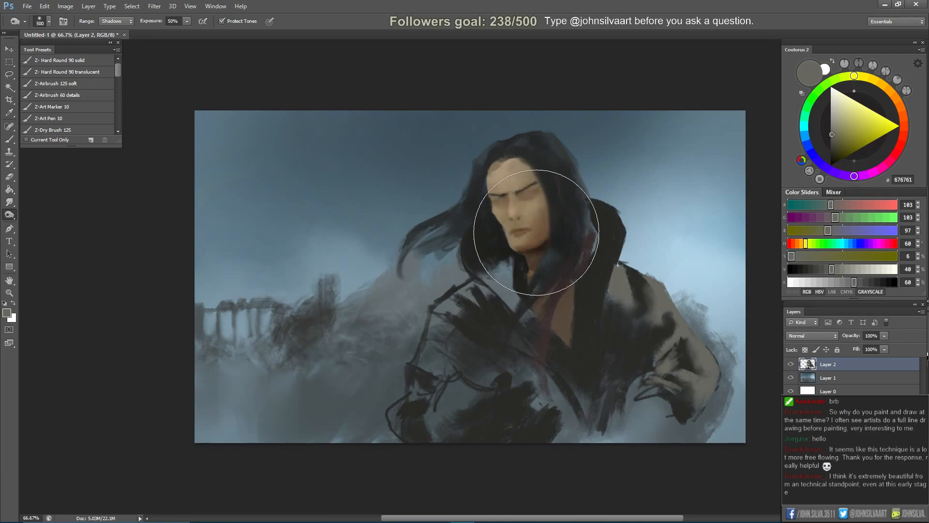
pyautogui.click(120, 22)
pyautogui.click(114, 38)
pyautogui.moveTo(525, 264); pyautogui.dragTo(555, 243)
pyautogui.hotkey('ctrl', 'z')
# Burn the midtones around the forehead and the shaded edges of the face with a smaller brush.
pyautogui.press('[')
pyautogui.press('[')
pyautogui.press('[')
pyautogui.press('[')
pyautogui.press('[')
pyautogui.press('[')
pyautogui.press('[')
pyautogui.press('[')
pyautogui.hotkey('ctrl', 'z')
pyautogui.moveTo(480, 175)
pyautogui.mouseDown()
pyautogui.moveTo(547, 176)
pyautogui.moveTo(540, 167)
pyautogui.mouseUp()
pyautogui.press(']')
pyautogui.press(']')
pyautogui.press(']')
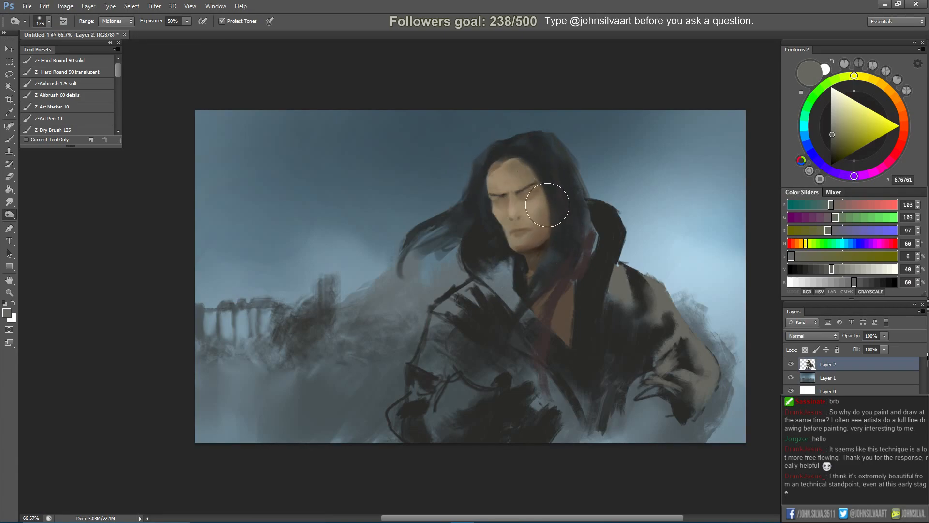
# Paint warm grey 666660 onto the right cuff and the light areas of the left shoulder.
pyautogui.press('b')
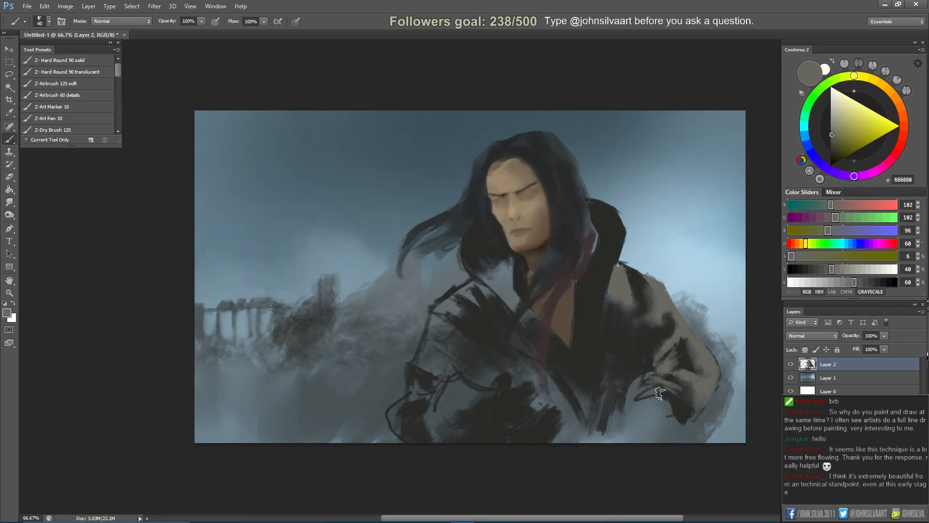
pyautogui.press(']')
pyautogui.press(']')
pyautogui.moveTo(660, 387); pyautogui.dragTo(692, 419)
pyautogui.press(']')
pyautogui.moveTo(445, 307)
pyautogui.mouseDown()
pyautogui.moveTo(476, 296)
pyautogui.moveTo(482, 286)
pyautogui.moveTo(489, 312)
pyautogui.moveTo(459, 304)
pyautogui.moveTo(456, 317)
pyautogui.moveTo(478, 295)
pyautogui.moveTo(439, 317)
pyautogui.moveTo(445, 333)
pyautogui.moveTo(436, 322)
pyautogui.moveTo(423, 367)
pyautogui.moveTo(448, 368)
pyautogui.mouseUp()
pyautogui.press(']')
pyautogui.press(']')
# Extend sampled grey tones down the left shoulder and upper sleeve, covering the blue showing through.
pyautogui.keyDown('alt'); pyautogui.click(477, 312); pyautogui.keyUp('alt')
pyautogui.keyDown('alt'); pyautogui.click(454, 294); pyautogui.keyUp('alt')
pyautogui.keyDown('alt'); pyautogui.click(454, 294); pyautogui.keyUp('alt')
pyautogui.hotkey('ctrl', 'z')
pyautogui.press('[')
pyautogui.press('[')
pyautogui.keyDown('alt'); pyautogui.click(476, 315); pyautogui.keyUp('alt')
pyautogui.press(']')
pyautogui.press(']')
pyautogui.press(']')
pyautogui.moveTo(438, 327)
pyautogui.mouseDown()
pyautogui.moveTo(456, 361)
pyautogui.moveTo(471, 365)
pyautogui.moveTo(462, 350)
pyautogui.moveTo(465, 374)
pyautogui.moveTo(458, 353)
pyautogui.moveTo(413, 403)
pyautogui.moveTo(424, 384)
pyautogui.mouseUp()
# Paint the left forearm with sampled greys 60625D and 4E4F4B.
pyautogui.press('[')
pyautogui.press('[')
pyautogui.press('[')
pyautogui.keyDown('alt'); pyautogui.click(419, 390); pyautogui.keyUp('alt')
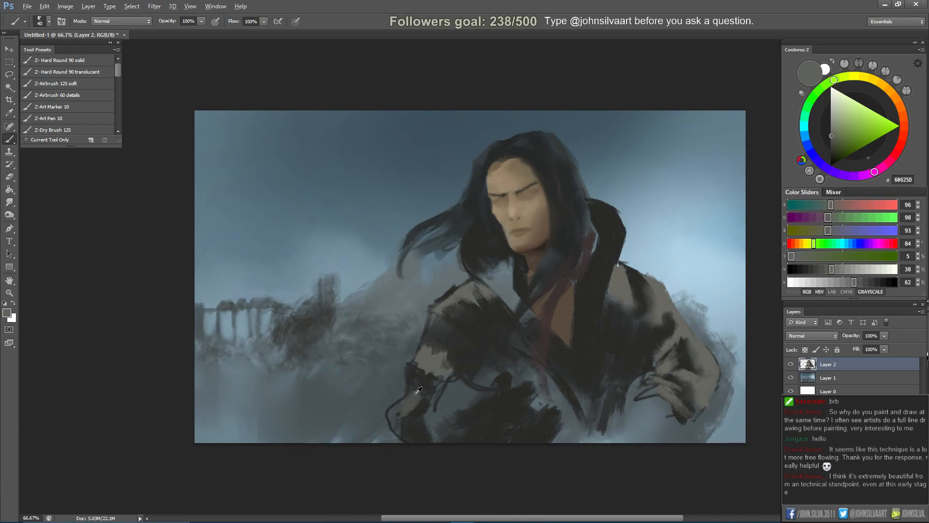
pyautogui.keyDown('alt'); pyautogui.click(416, 391); pyautogui.keyUp('alt')
pyautogui.press('[')
pyautogui.press('[')
pyautogui.press('[')
pyautogui.moveTo(419, 404); pyautogui.dragTo(436, 401)
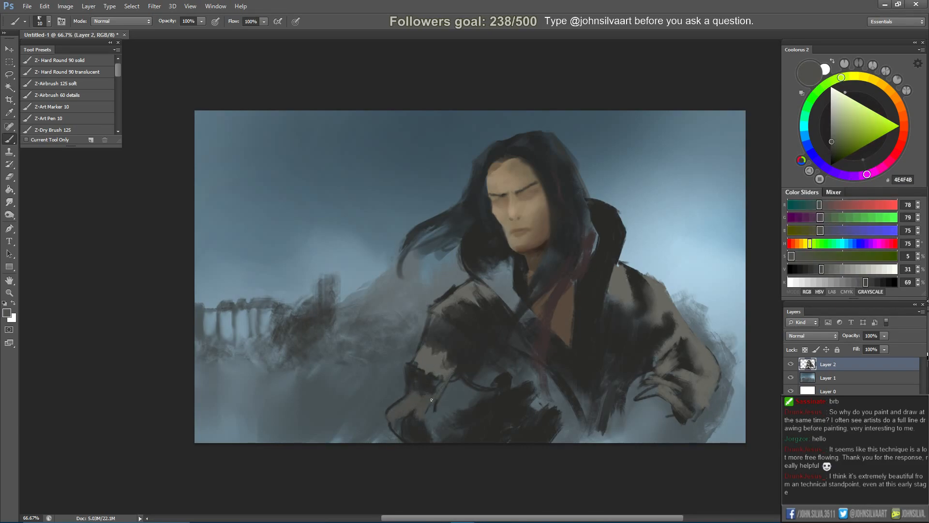
# Fill the lower coat beside the left forearm with near-black 242422.
pyautogui.keyDown('alt'); pyautogui.click(494, 405); pyautogui.keyUp('alt')
pyautogui.press(']')
pyautogui.press(']')
pyautogui.moveTo(472, 410)
pyautogui.mouseDown()
pyautogui.moveTo(454, 397)
pyautogui.moveTo(473, 397)
pyautogui.moveTo(477, 415)
pyautogui.moveTo(449, 396)
pyautogui.moveTo(460, 425)
pyautogui.moveTo(433, 425)
pyautogui.moveTo(446, 441)
pyautogui.mouseUp()
pyautogui.press('[')
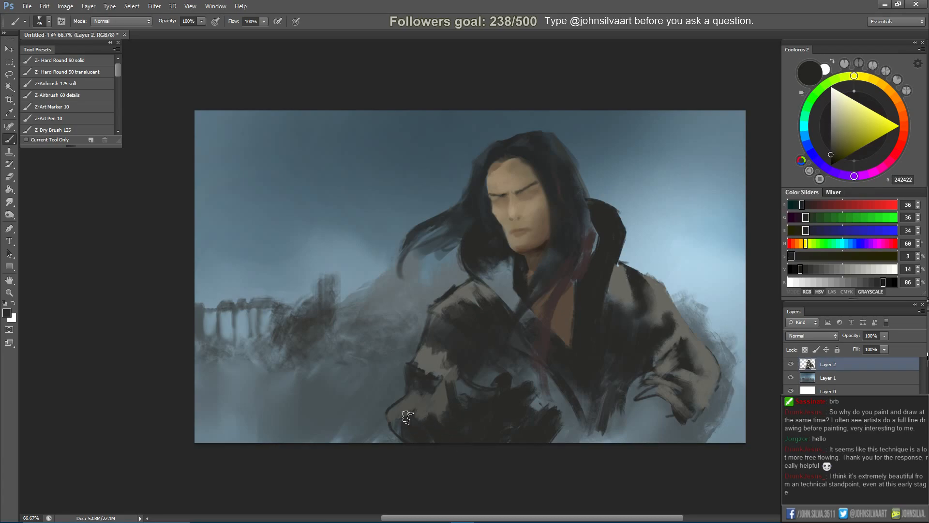
# Smudge the left sleeve's grey edges, darken its inner folds with the canvas flipped horizontally, and flip the canvas back.
pyautogui.press('r')
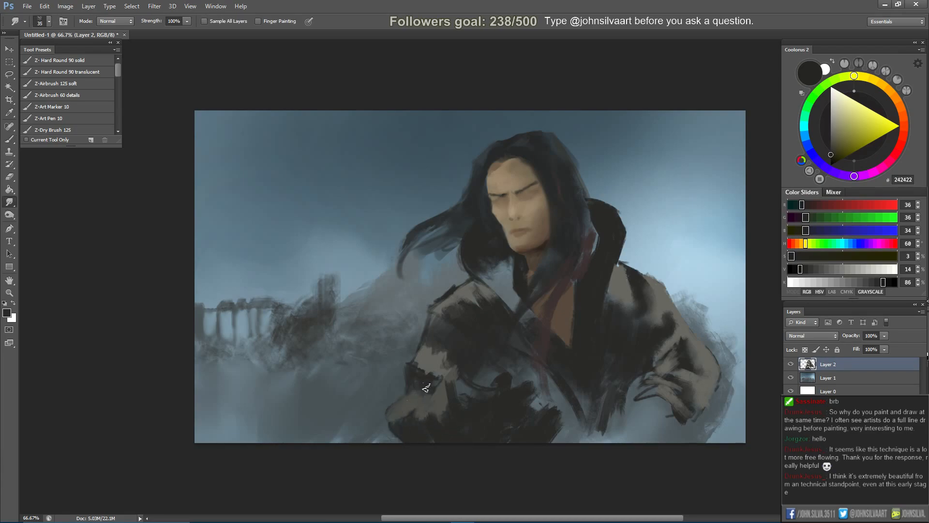
pyautogui.moveTo(421, 356); pyautogui.dragTo(436, 340)
pyautogui.hotkey('ctrl', 'shift', 'h')
pyautogui.press('b')
pyautogui.keyDown('alt'); pyautogui.click(499, 339); pyautogui.keyUp('alt')
pyautogui.moveTo(503, 353); pyautogui.dragTo(491, 374)
pyautogui.hotkey('ctrl', 'shift', 'h')
# Blend the left shoulder into the lapel with sampled dark grey 343535.
pyautogui.press('r')
pyautogui.press('b')
pyautogui.keyDown('alt'); pyautogui.click(471, 294); pyautogui.keyUp('alt')
pyautogui.moveTo(493, 305)
pyautogui.mouseDown()
pyautogui.moveTo(472, 283)
pyautogui.moveTo(499, 316)
pyautogui.mouseUp()
pyautogui.press('e')
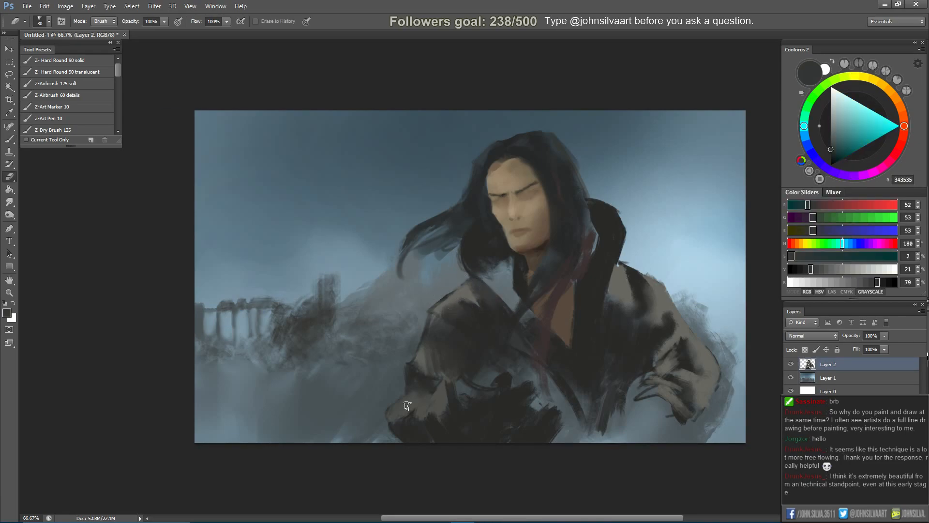
# Soften the light-to-dark transition on the right shoulder using sampled dark tones and grey 676761.
pyautogui.press('b')
pyautogui.keyDown('alt'); pyautogui.click(640, 305); pyautogui.keyUp('alt')
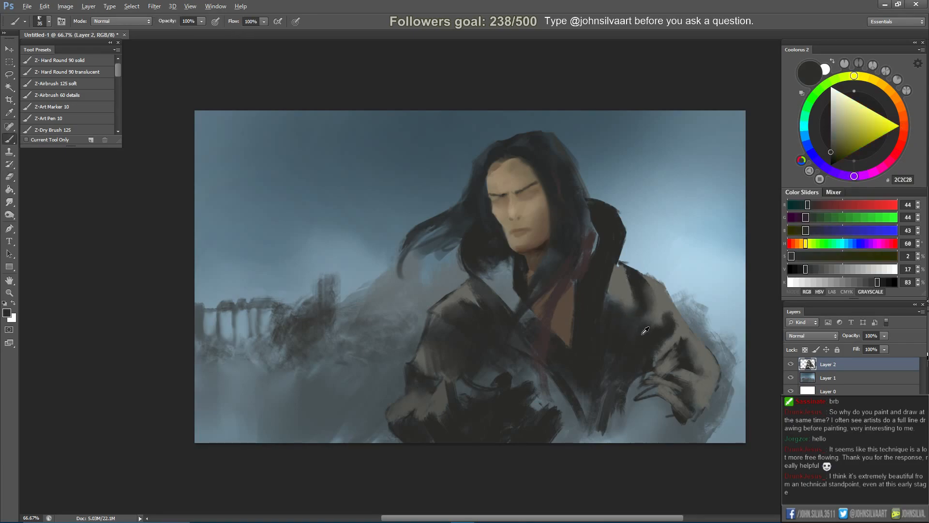
pyautogui.press(']')
pyautogui.press(']')
pyautogui.press(']')
pyautogui.keyDown('alt'); pyautogui.click(628, 327); pyautogui.keyUp('alt')
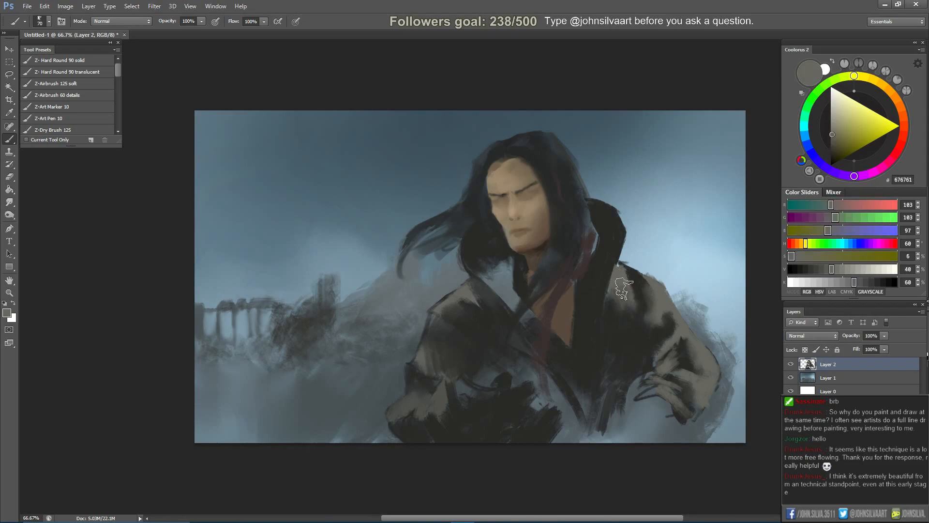
pyautogui.keyDown('alt'); pyautogui.click(629, 323); pyautogui.keyUp('alt')
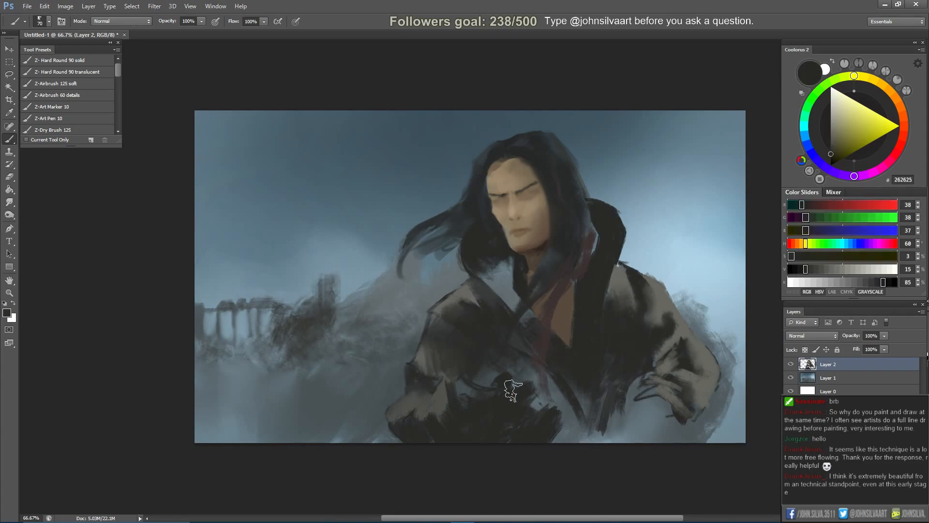
# Darken the fold shadows and lower edge of the left cuff with sampled near-black 262726.
pyautogui.press('[')
pyautogui.press('[')
pyautogui.press('[')
pyautogui.hotkey('ctrl', 'z')
pyautogui.keyDown('alt'); pyautogui.click(441, 420); pyautogui.keyUp('alt')
pyautogui.moveTo(436, 406); pyautogui.dragTo(444, 421)
pyautogui.press('[')
pyautogui.press('[')
pyautogui.press('[')
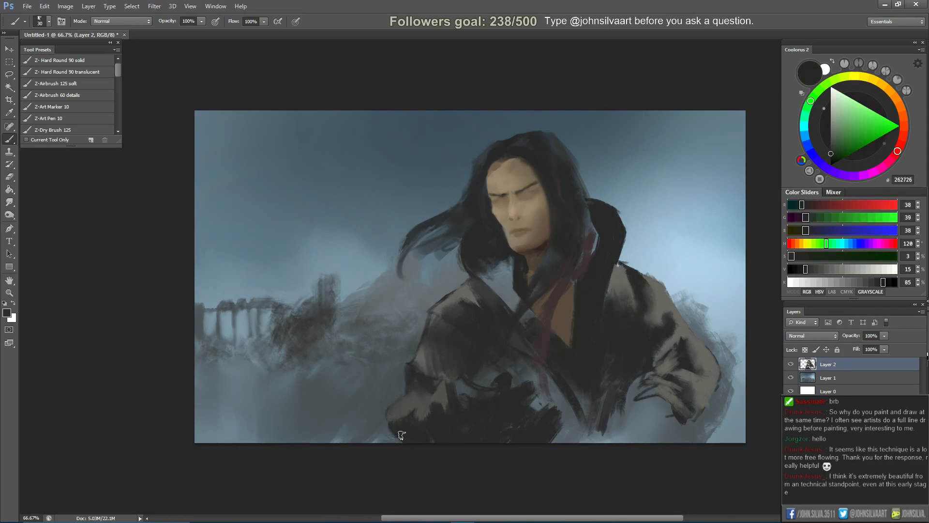
# Paint sampled dark grey 323432 over the left forearm's lower shadow.
pyautogui.keyDown('alt'); pyautogui.click(455, 339); pyautogui.keyUp('alt')
pyautogui.press(']')
pyautogui.press(']')
pyautogui.press(']')
pyautogui.moveTo(404, 416)
pyautogui.mouseDown()
pyautogui.moveTo(397, 418)
pyautogui.moveTo(430, 421)
pyautogui.mouseUp()
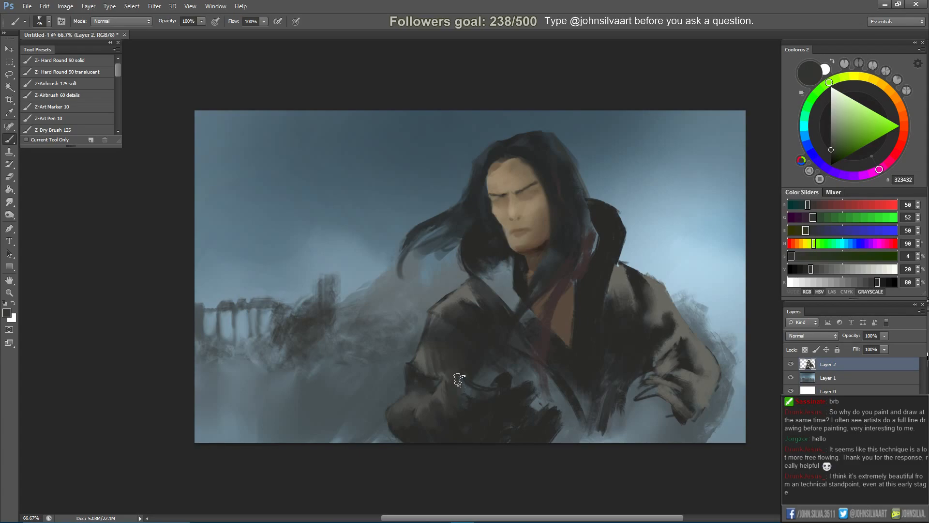
# Paint the left side of the collar below the hair with dark coat tones, covering the blue gap.
pyautogui.press('[')
pyautogui.moveTo(490, 245)
pyautogui.mouseDown()
pyautogui.moveTo(496, 291)
pyautogui.moveTo(518, 310)
pyautogui.moveTo(486, 271)
pyautogui.moveTo(503, 293)
pyautogui.mouseUp()
pyautogui.keyDown('alt'); pyautogui.click(486, 282); pyautogui.keyUp('alt')
pyautogui.press('[')
pyautogui.press('[')
pyautogui.press('[')
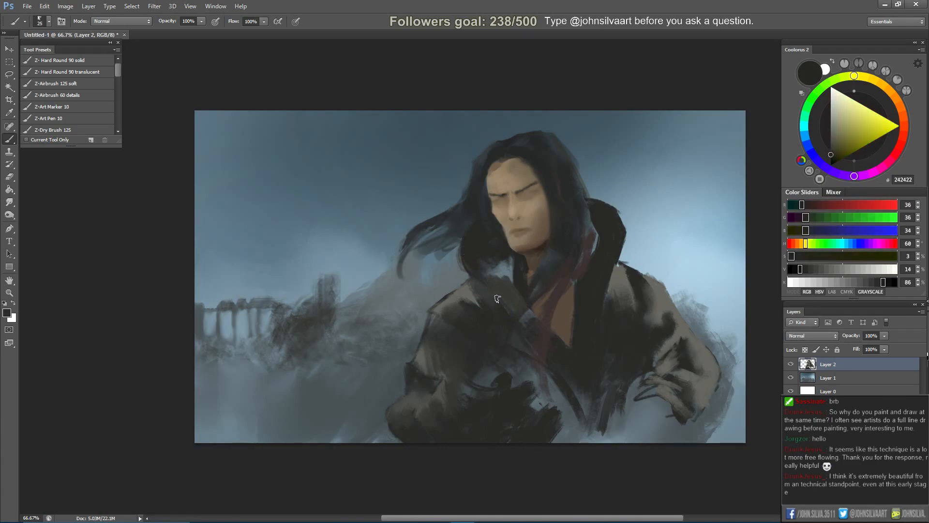
pyautogui.press(']')
pyautogui.moveTo(479, 274)
pyautogui.mouseDown()
pyautogui.moveTo(499, 247)
pyautogui.moveTo(503, 265)
pyautogui.moveTo(506, 257)
pyautogui.moveTo(512, 279)
pyautogui.mouseUp()
pyautogui.keyDown('alt'); pyautogui.click(506, 268); pyautogui.keyUp('alt')
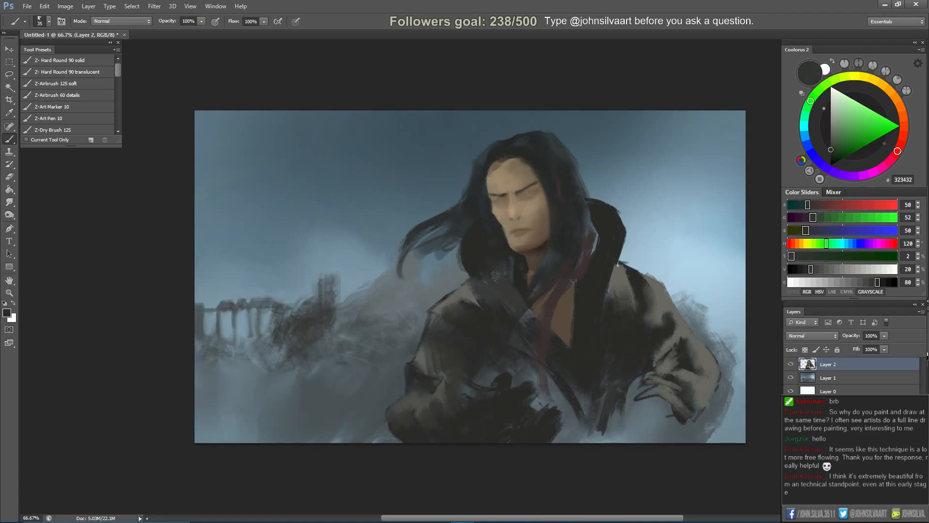
# Refine the left collar's outline and the folds beneath the hair with sampled near-black tones.
pyautogui.keyDown('alt'); pyautogui.click(511, 259); pyautogui.keyUp('alt')
pyautogui.press('[')
pyautogui.keyDown('alt'); pyautogui.click(484, 247); pyautogui.keyUp('alt')
pyautogui.press(']')
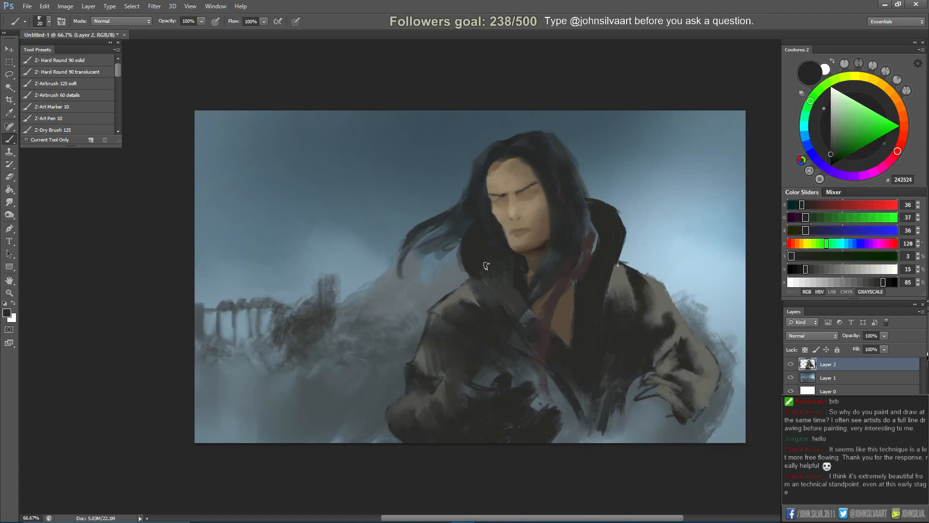
pyautogui.keyDown('alt'); pyautogui.click(507, 316); pyautogui.keyUp('alt')
pyautogui.keyDown('alt'); pyautogui.click(502, 305); pyautogui.keyUp('alt')
pyautogui.keyDown('alt'); pyautogui.click(466, 262); pyautogui.keyUp('alt')
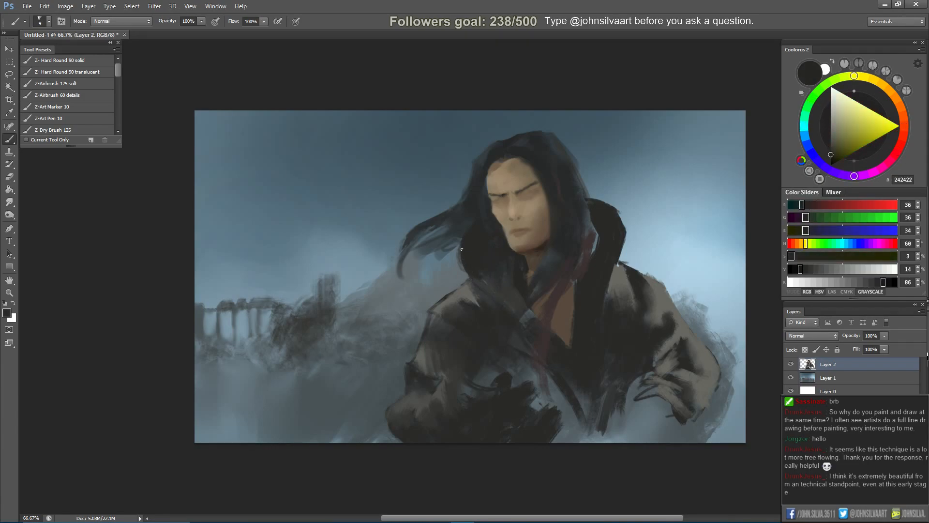
# Model the inside of the left collar with dark grey 343534 and sharpen its lower edge with 262626.
pyautogui.keyDown('alt'); pyautogui.click(488, 274); pyautogui.keyUp('alt')
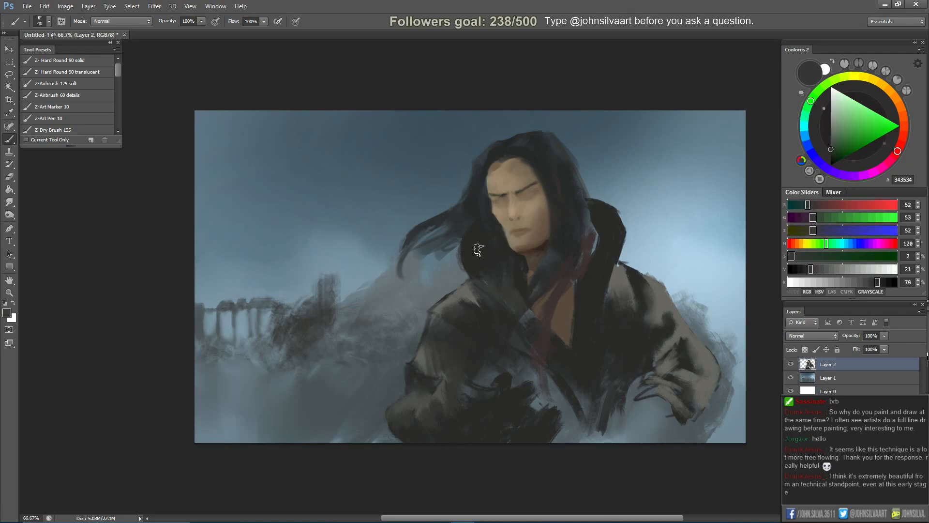
pyautogui.press(']')
pyautogui.press(']')
pyautogui.moveTo(480, 248); pyautogui.dragTo(503, 271)
pyautogui.keyDown('alt'); pyautogui.click(485, 238); pyautogui.keyUp('alt')
pyautogui.keyDown('alt'); pyautogui.click(491, 282); pyautogui.keyUp('alt')
pyautogui.press('[')
pyautogui.press('[')
pyautogui.keyDown('alt'); pyautogui.click(509, 319); pyautogui.keyUp('alt')
pyautogui.press('[')
pyautogui.press('[')
pyautogui.press('[')
pyautogui.press('[')
pyautogui.press('[')
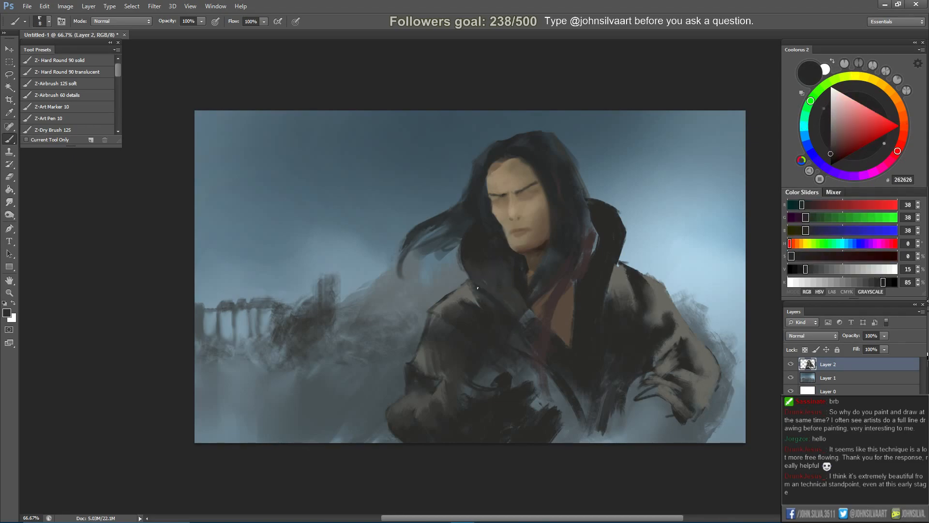
# Round out the outer edge of the right collar with near-black 242422.
pyautogui.keyDown('alt'); pyautogui.click(605, 233); pyautogui.keyUp('alt')
pyautogui.press(']')
pyautogui.press(']')
pyautogui.press(']')
pyautogui.press(']')
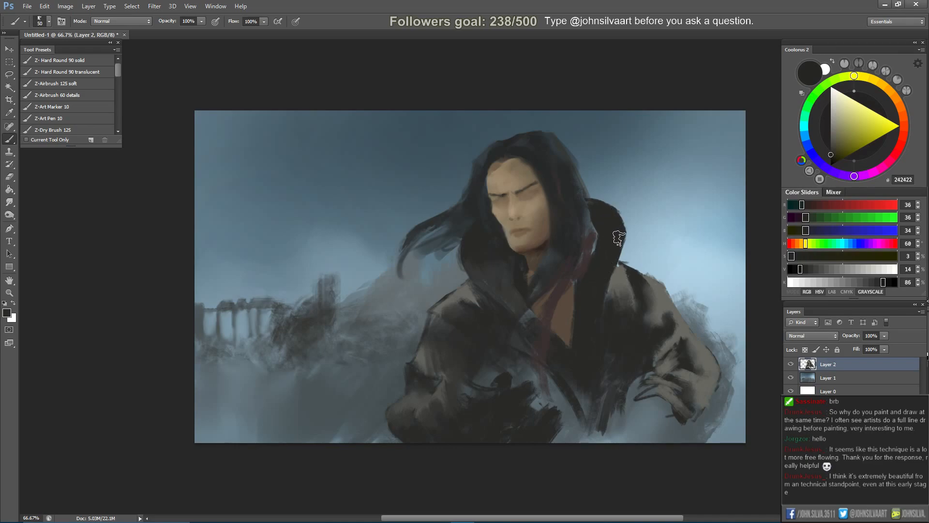
# Paint dark folds along the outer edge of the left shoulder with sampled 2A2B2A.
pyautogui.keyDown('alt'); pyautogui.click(443, 317); pyautogui.keyUp('alt')
pyautogui.keyDown('alt'); pyautogui.click(433, 315); pyautogui.keyUp('alt')
pyautogui.press('[')
pyautogui.press('[')
pyautogui.press('[')
pyautogui.press('[')
pyautogui.press('[')
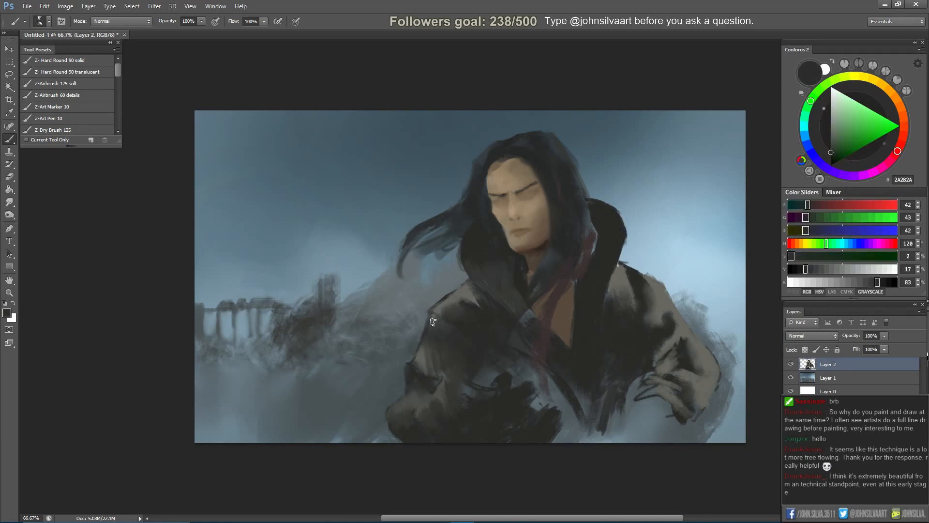
pyautogui.moveTo(434, 315); pyautogui.dragTo(440, 330)
# Rework the left upper sleeve's folds with sampled grey 636664 and dark 272726.
pyautogui.press('[')
pyautogui.keyDown('alt'); pyautogui.click(424, 336); pyautogui.keyUp('alt')
pyautogui.press(']')
pyautogui.keyDown('alt'); pyautogui.click(427, 334); pyautogui.keyUp('alt')
pyautogui.press(']')
pyautogui.press(']')
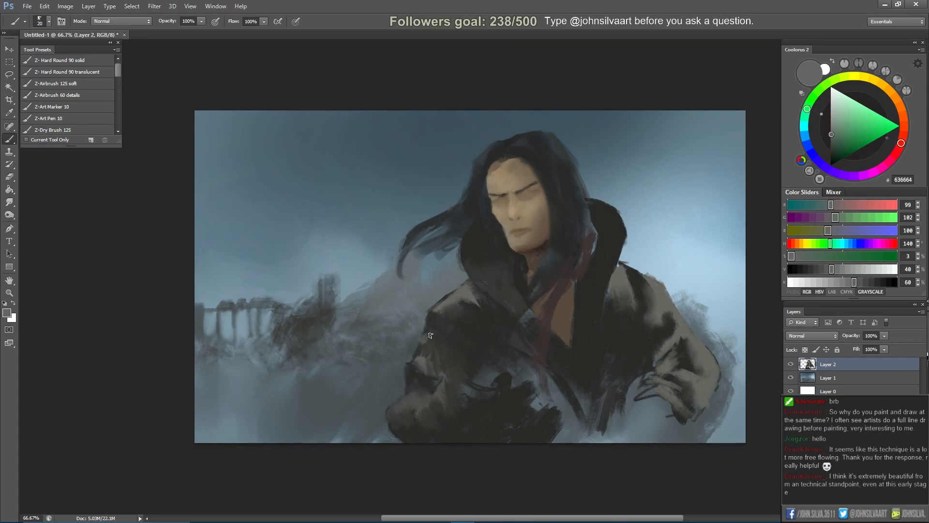
pyautogui.keyDown('alt'); pyautogui.click(435, 343); pyautogui.keyUp('alt')
pyautogui.press(']')
pyautogui.keyDown('alt'); pyautogui.click(436, 344); pyautogui.keyUp('alt')
pyautogui.press(']')
pyautogui.keyDown('alt'); pyautogui.click(478, 362); pyautogui.keyUp('alt')
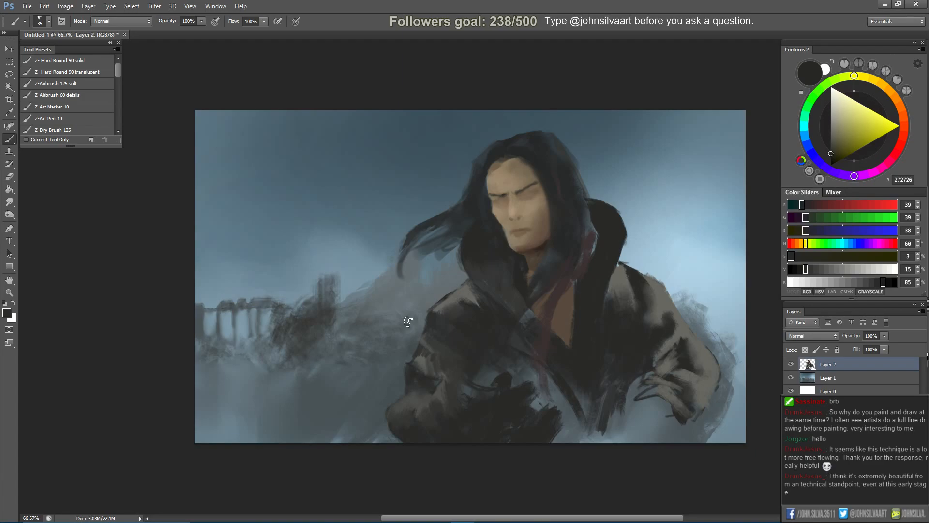
# Refine the left shoulder's light patch beside the collar with sampled tones 363635 and 656662.
pyautogui.keyDown('alt'); pyautogui.click(462, 304); pyautogui.keyUp('alt')
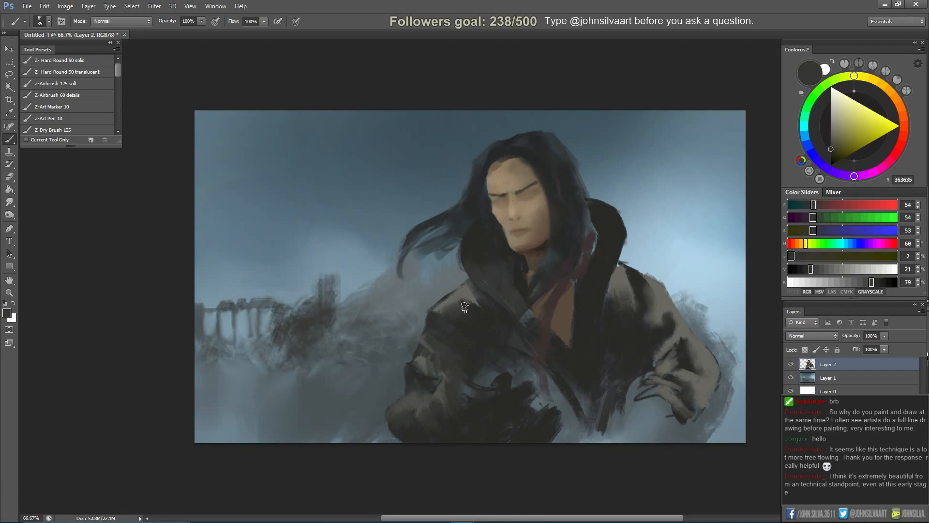
pyautogui.press('[')
pyautogui.keyDown('alt'); pyautogui.click(458, 294); pyautogui.keyUp('alt')
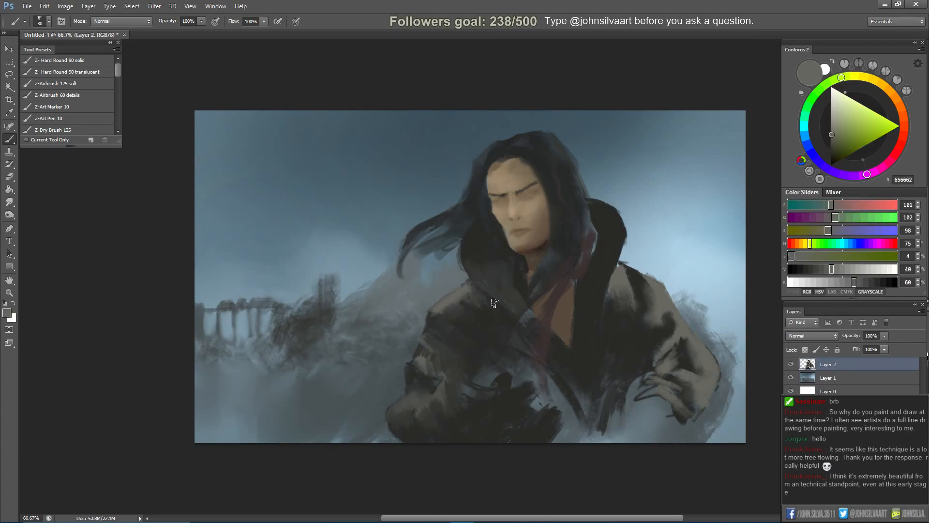
# Fill the lower coat front with broad strokes of sampled near-black 242422, covering the gaps at the waist.
pyautogui.keyDown('alt'); pyautogui.click(648, 360); pyautogui.keyUp('alt')
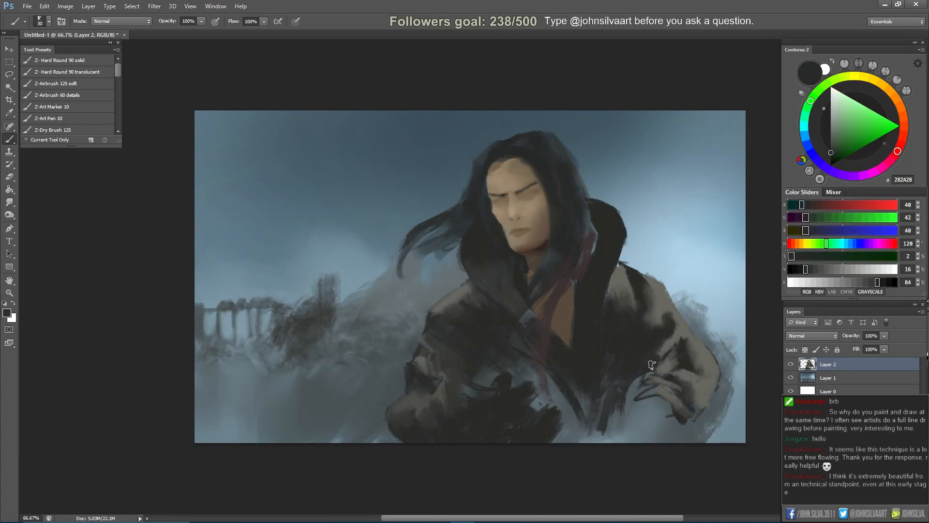
pyautogui.keyDown('alt'); pyautogui.click(632, 352); pyautogui.keyUp('alt')
pyautogui.moveTo(600, 429); pyautogui.dragTo(612, 385)
pyautogui.press(']')
pyautogui.press(']')
pyautogui.press(']')
pyautogui.press(']')
pyautogui.press(']')
pyautogui.press(']')
pyautogui.moveTo(602, 444)
pyautogui.mouseDown()
pyautogui.moveTo(589, 445)
pyautogui.moveTo(549, 404)
pyautogui.moveTo(557, 426)
pyautogui.mouseUp()
pyautogui.moveTo(531, 390)
pyautogui.mouseDown()
pyautogui.moveTo(547, 422)
pyautogui.moveTo(518, 352)
pyautogui.moveTo(562, 437)
pyautogui.mouseUp()
pyautogui.press(']')
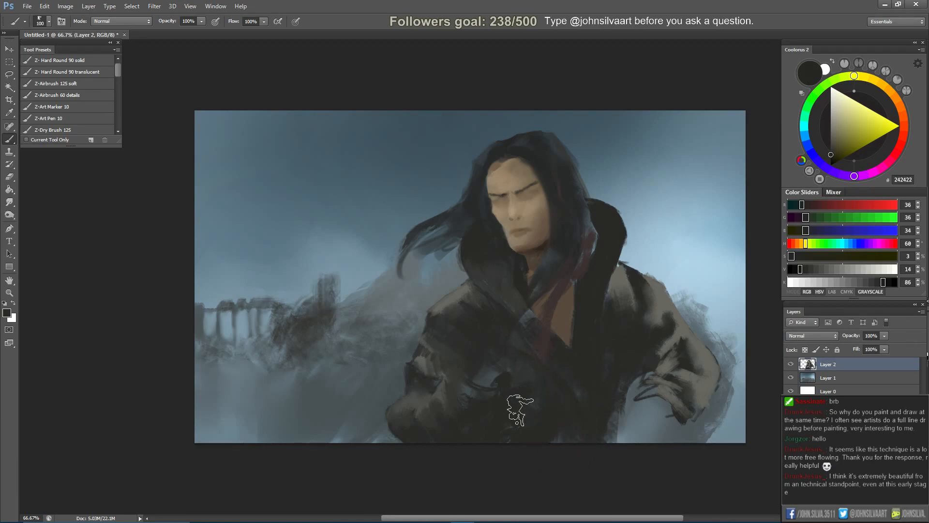
# Try to sketch a raised hand in brown 675541 over the coat's chest, checking it on a mirrored canvas.
pyautogui.keyDown('alt'); pyautogui.click(550, 227); pyautogui.keyUp('alt')
pyautogui.press('[')
pyautogui.press('[')
pyautogui.press('[')
pyautogui.press('[')
pyautogui.press('[')
pyautogui.press('[')
pyautogui.press('[')
pyautogui.press('[')
pyautogui.press('[')
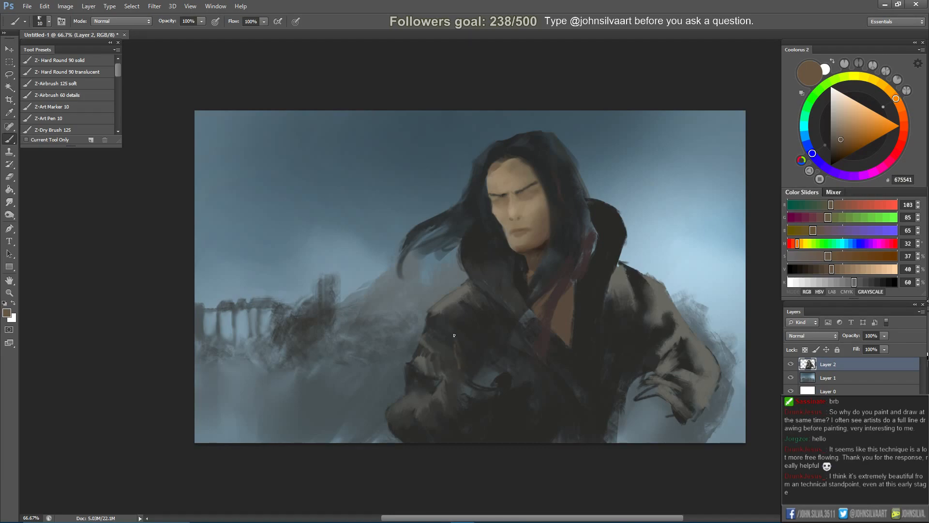
pyautogui.moveTo(464, 336); pyautogui.dragTo(491, 357)
pyautogui.moveTo(453, 324)
pyautogui.mouseDown()
pyautogui.moveTo(458, 343)
pyautogui.moveTo(484, 334)
pyautogui.moveTo(497, 350)
pyautogui.mouseUp()
pyautogui.hotkey('ctrl', 'z')
pyautogui.hotkey('ctrl', 'z')
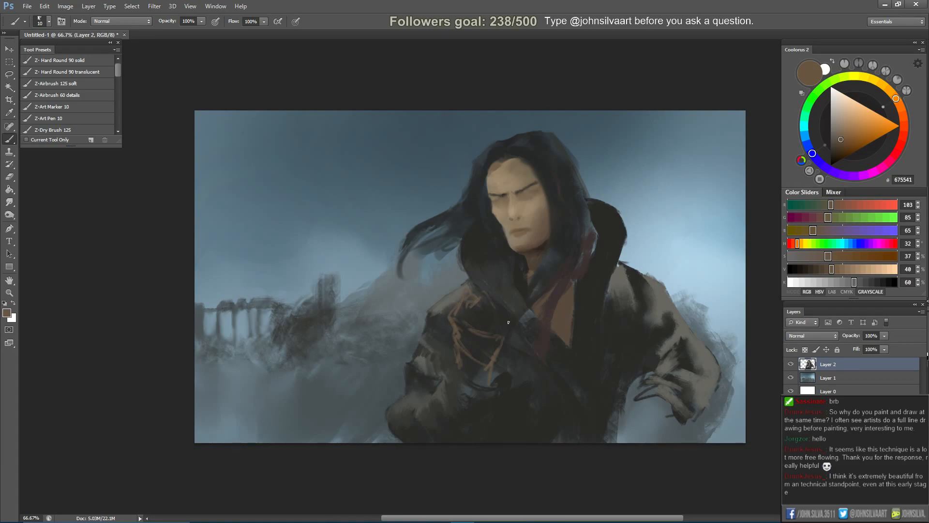
pyautogui.hotkey('ctrl', 'shift', 'h')
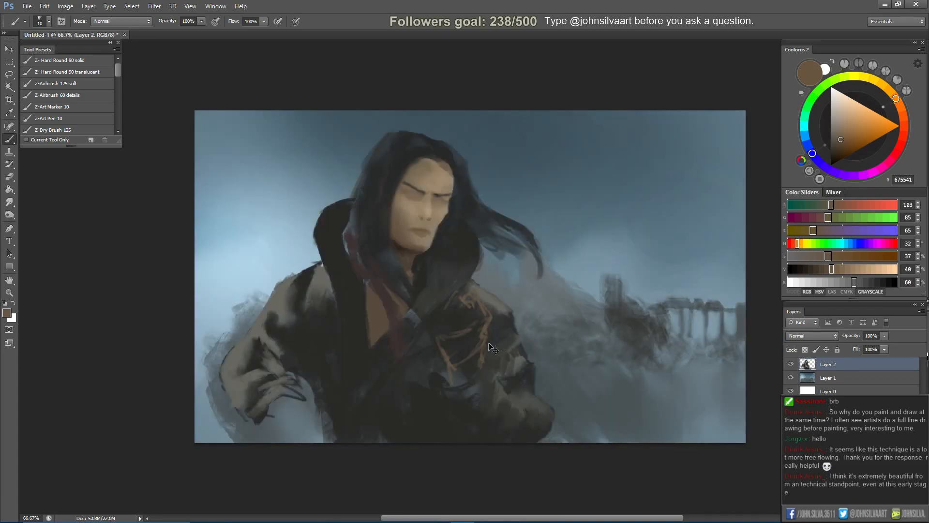
pyautogui.hotkey('ctrl', 'shift', 'h')
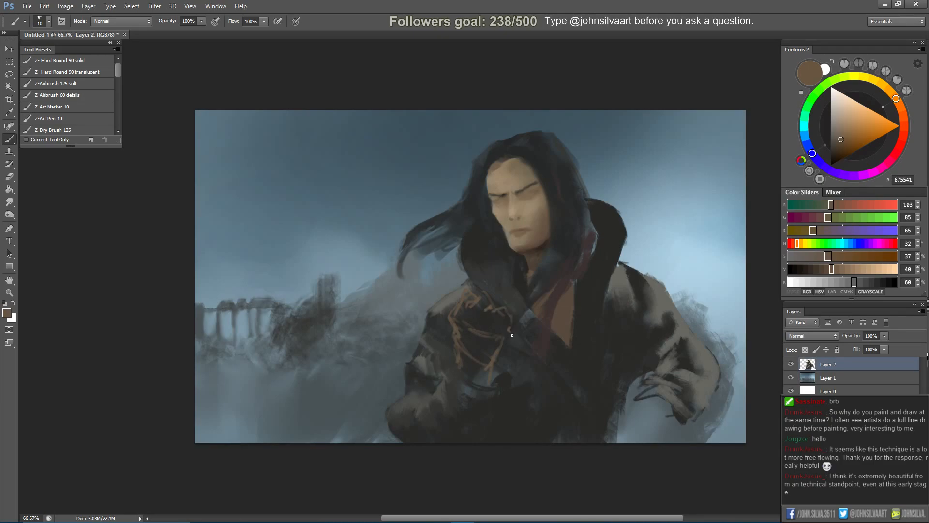
# Undo the brown hand sketch stroke by stroke and paint over its remaining lines with sampled near-black 262625.
pyautogui.moveTo(495, 318); pyautogui.dragTo(503, 312)
pyautogui.hotkey('ctrl', 'alt', 'z')
pyautogui.hotkey('ctrl', 'alt', 'z')
pyautogui.hotkey('ctrl', 'alt', 'z')
pyautogui.hotkey('ctrl', 'alt', 'z')
pyautogui.hotkey('ctrl', 'alt', 'z')
pyautogui.hotkey('ctrl', 'alt', 'z')
pyautogui.hotkey('ctrl', 'alt', 'z')
pyautogui.hotkey('ctrl', 'alt', 'z')
pyautogui.hotkey('ctrl', 'alt', 'z')
pyautogui.hotkey('ctrl', 'alt', 'z')
pyautogui.hotkey('ctrl', 'alt', 'z')
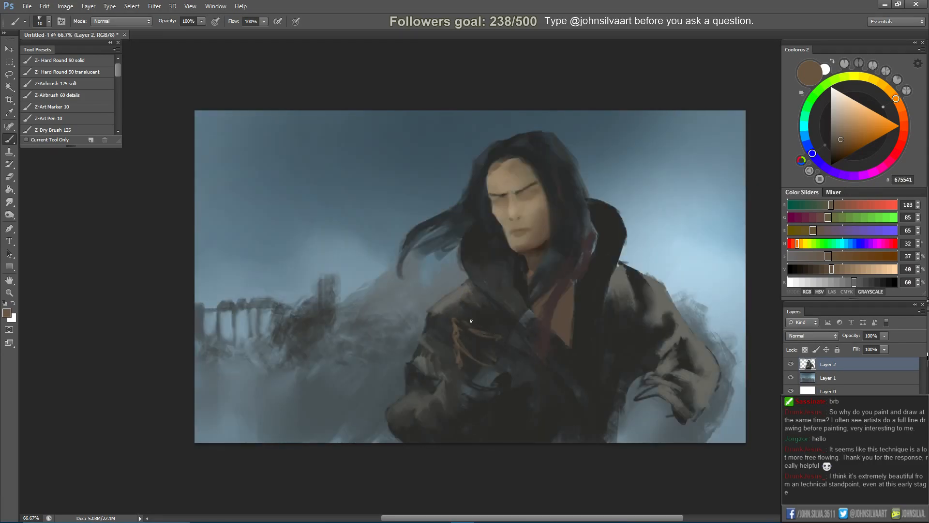
pyautogui.keyDown('alt'); pyautogui.click(484, 319); pyautogui.keyUp('alt')
pyautogui.press(']')
pyautogui.press(']')
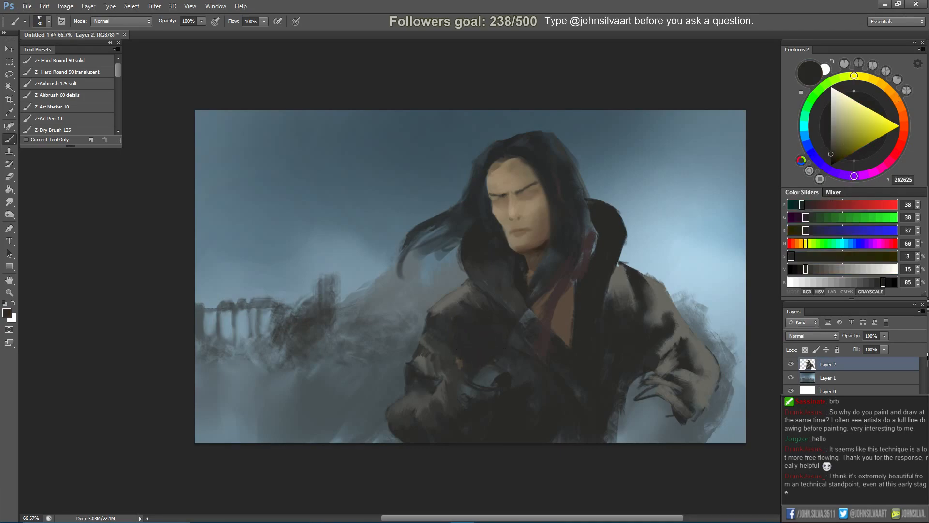
# Add a new layer and sketch the outline of a raised fist over the chest in sampled brown 74614D.
pyautogui.hotkey('ctrl', 'shift', 'alt', 'n')
pyautogui.keyDown('alt'); pyautogui.click(459, 351); pyautogui.keyUp('alt')
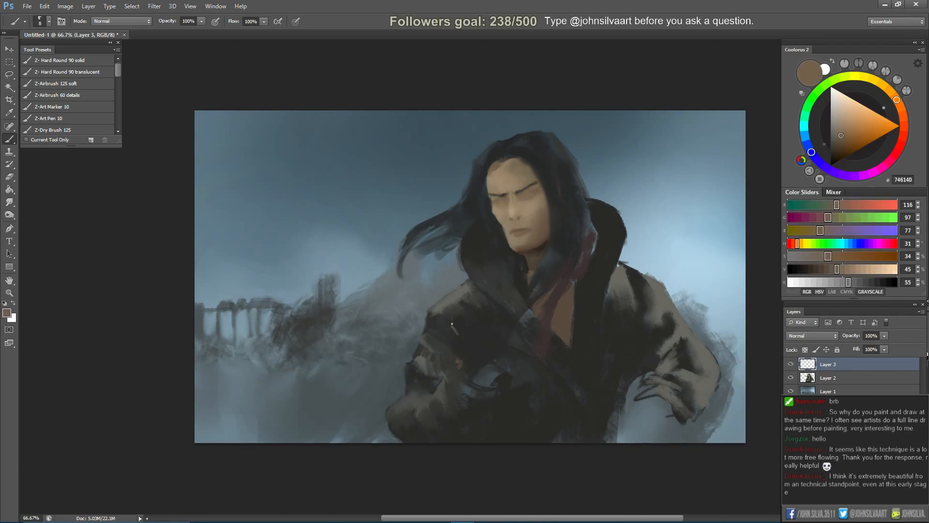
pyautogui.moveTo(505, 331)
pyautogui.mouseDown()
pyautogui.moveTo(506, 342)
pyautogui.moveTo(454, 327)
pyautogui.moveTo(477, 359)
pyautogui.moveTo(497, 363)
pyautogui.mouseUp()
pyautogui.press(']')
pyautogui.press(']')
pyautogui.press(']')
pyautogui.press(']')
pyautogui.moveTo(465, 355); pyautogui.dragTo(466, 371)
pyautogui.hotkey('ctrl', 'z')
pyautogui.press(']')
pyautogui.moveTo(481, 380); pyautogui.dragTo(481, 366)
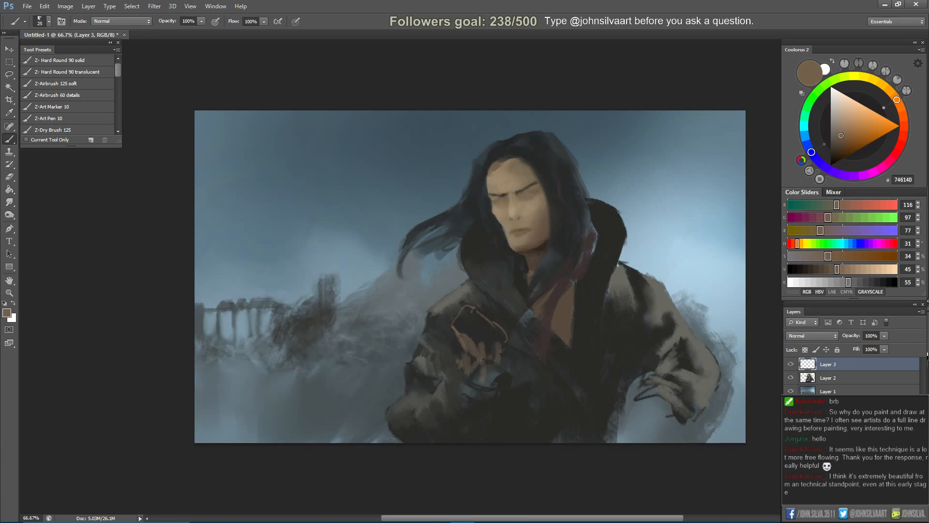
# Block in the palm, wrist and fingers of the raised fist with the same brown.
pyautogui.press(']')
pyautogui.press(']')
pyautogui.press(']')
pyautogui.moveTo(472, 307)
pyautogui.mouseDown()
pyautogui.moveTo(491, 318)
pyautogui.moveTo(500, 346)
pyautogui.moveTo(502, 331)
pyautogui.moveTo(482, 327)
pyautogui.moveTo(484, 348)
pyautogui.mouseUp()
pyautogui.moveTo(482, 328)
pyautogui.mouseDown()
pyautogui.moveTo(472, 346)
pyautogui.moveTo(495, 366)
pyautogui.moveTo(498, 353)
pyautogui.moveTo(489, 353)
pyautogui.moveTo(486, 384)
pyautogui.mouseUp()
pyautogui.press('[')
pyautogui.moveTo(483, 359)
pyautogui.mouseDown()
pyautogui.moveTo(462, 356)
pyautogui.moveTo(458, 367)
pyautogui.moveTo(464, 356)
pyautogui.moveTo(478, 360)
pyautogui.moveTo(465, 353)
pyautogui.moveTo(487, 367)
pyautogui.moveTo(471, 356)
pyautogui.moveTo(462, 354)
pyautogui.moveTo(465, 365)
pyautogui.moveTo(482, 366)
pyautogui.moveTo(459, 368)
pyautogui.moveTo(497, 378)
pyautogui.mouseUp()
# Paint a dark red cuff below the raised fist, using a tone sampled from the garment under the coat.
pyautogui.keyDown('alt'); pyautogui.click(565, 286); pyautogui.keyUp('alt')
pyautogui.press('[')
pyautogui.hotkey('ctrl', 'z')
pyautogui.hotkey('ctrl', 'alt', 'z')
pyautogui.hotkey('ctrl', 'alt', 'z')
pyautogui.hotkey('ctrl', 'shift', 'z')
pyautogui.press(']')
pyautogui.press(']')
pyautogui.hotkey('ctrl', 'z')
pyautogui.press('[')
pyautogui.press('[')
pyautogui.press('[')
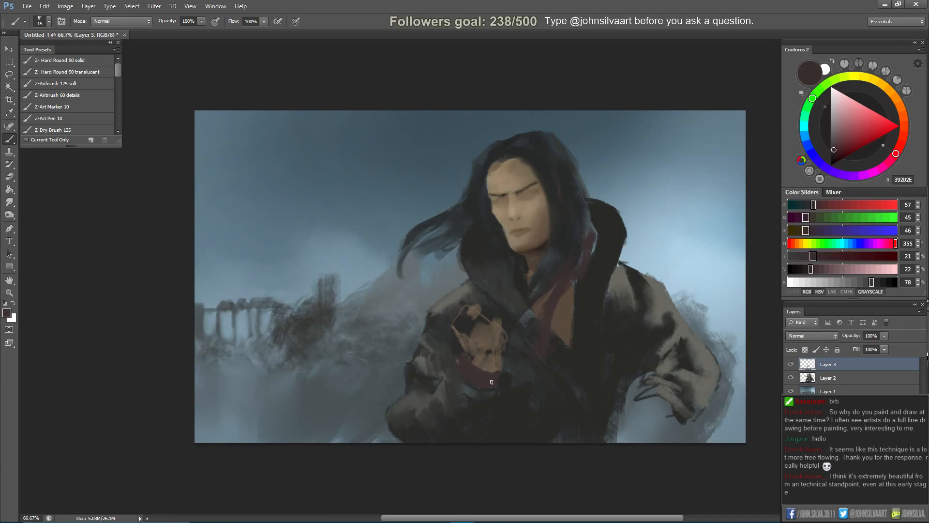
# Highlight the edge of the red cuff with sampled dark tone 3A2E2E lightened to 655052.
pyautogui.keyDown('alt'); pyautogui.click(442, 383); pyautogui.keyUp('alt')
pyautogui.press('[')
pyautogui.press('[')
pyautogui.press('[')
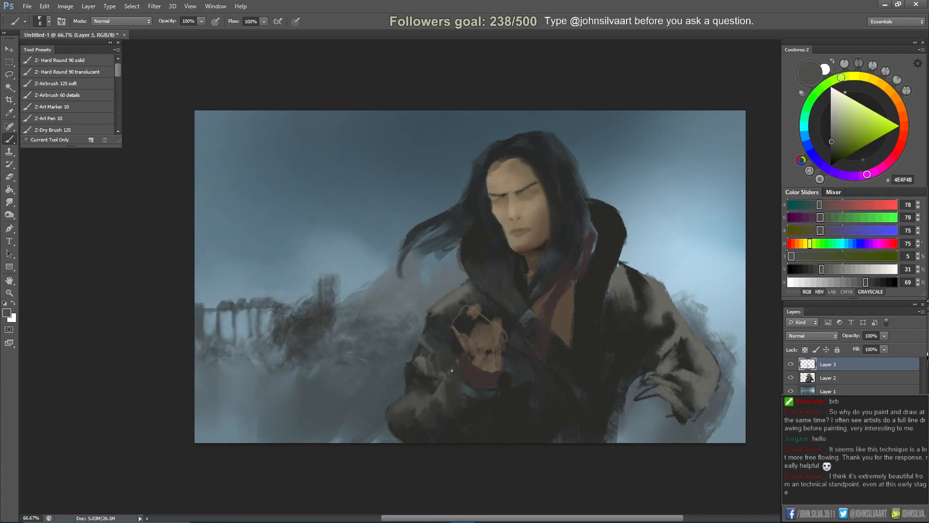
pyautogui.keyDown('alt'); pyautogui.click(607, 290); pyautogui.keyUp('alt')
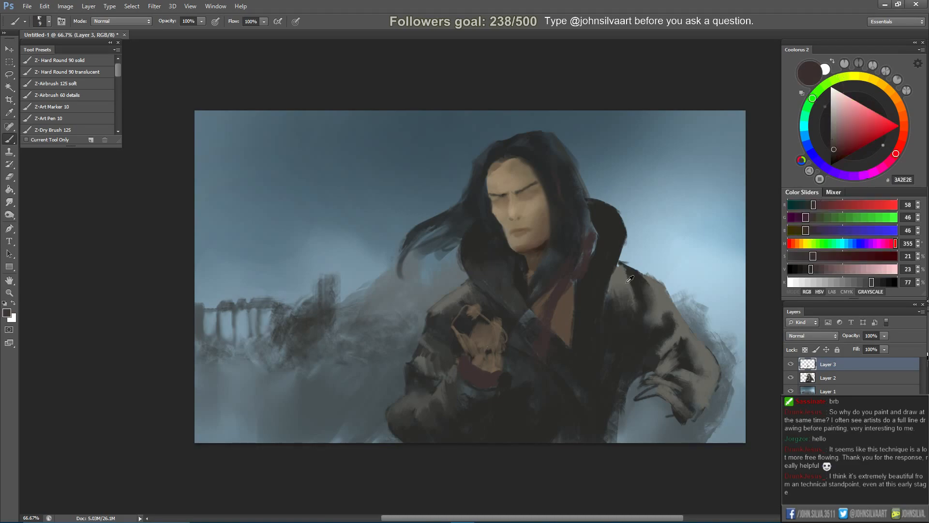
pyautogui.click(836, 137)
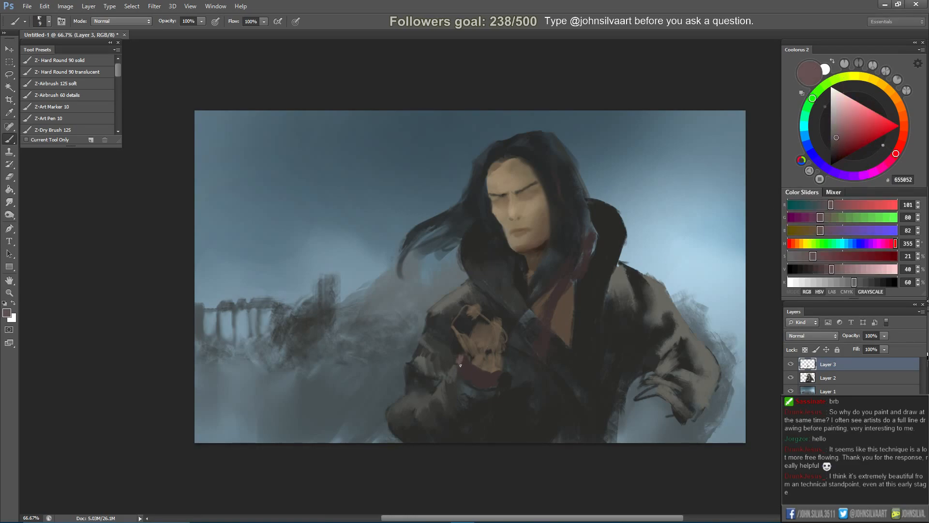
# Fill out the curled fingers of the raised fist with sampled skin brown 645748.
pyautogui.keyDown('alt'); pyautogui.click(488, 361); pyautogui.keyUp('alt')
pyautogui.press(']')
pyautogui.moveTo(466, 311)
pyautogui.mouseDown()
pyautogui.moveTo(454, 325)
pyautogui.moveTo(468, 327)
pyautogui.mouseUp()
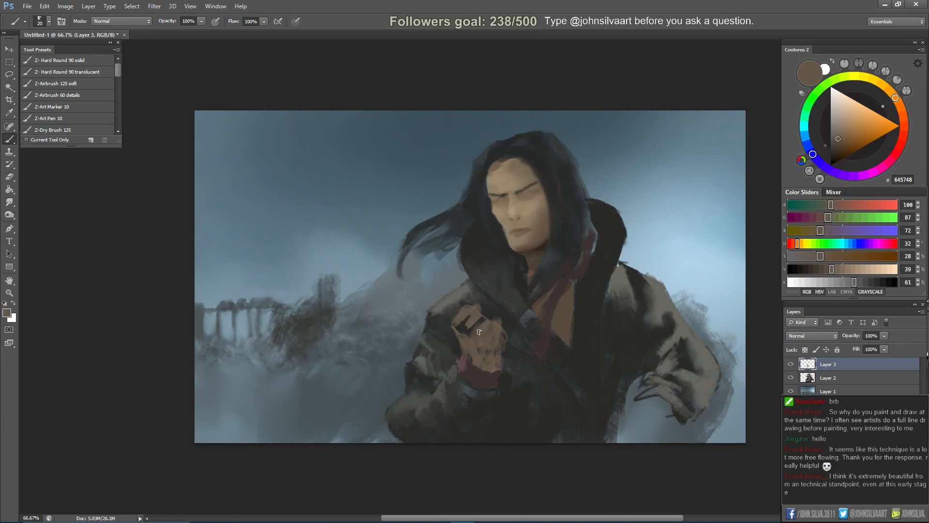
# Paint the shadows between the fist's fingers in dark brown 362A1D.
pyautogui.keyDown('alt'); pyautogui.click(488, 334); pyautogui.keyUp('alt')
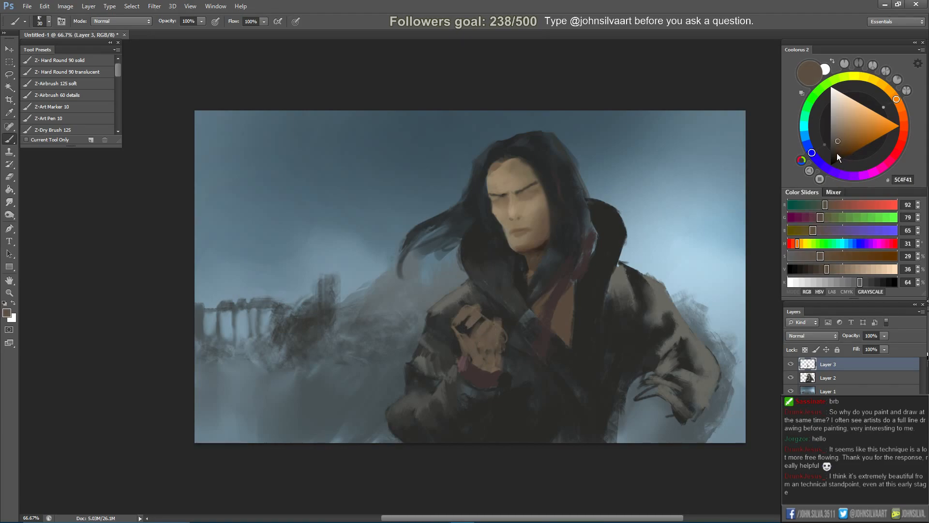
pyautogui.moveTo(834, 152); pyautogui.dragTo(824, 161)
pyautogui.press(']')
pyautogui.click(838, 152)
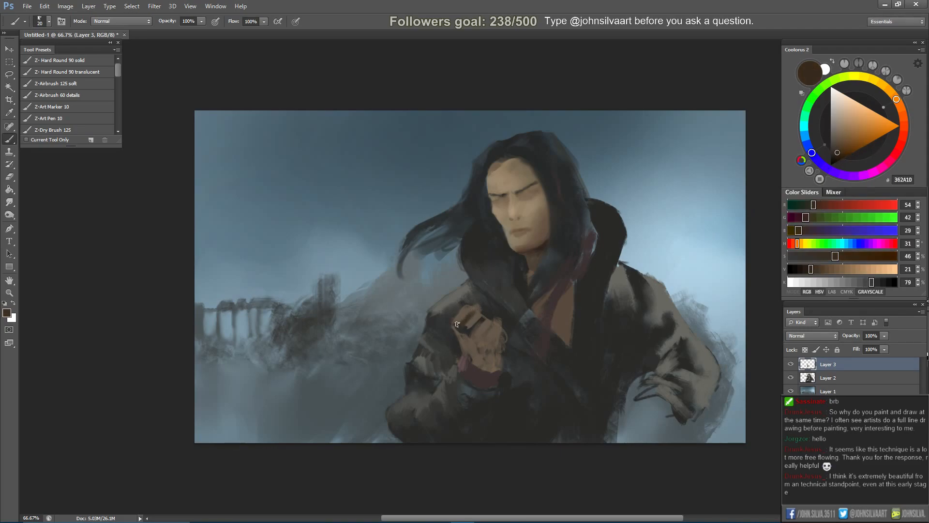
pyautogui.moveTo(473, 321)
pyautogui.mouseDown()
pyautogui.moveTo(466, 331)
pyautogui.moveTo(483, 338)
pyautogui.mouseUp()
# Mirror the canvas and blend the fist's fingers with sampled browns 332C23, 3F3226 and 5B4E41.
pyautogui.hotkey('ctrl', 'shift', 'h')
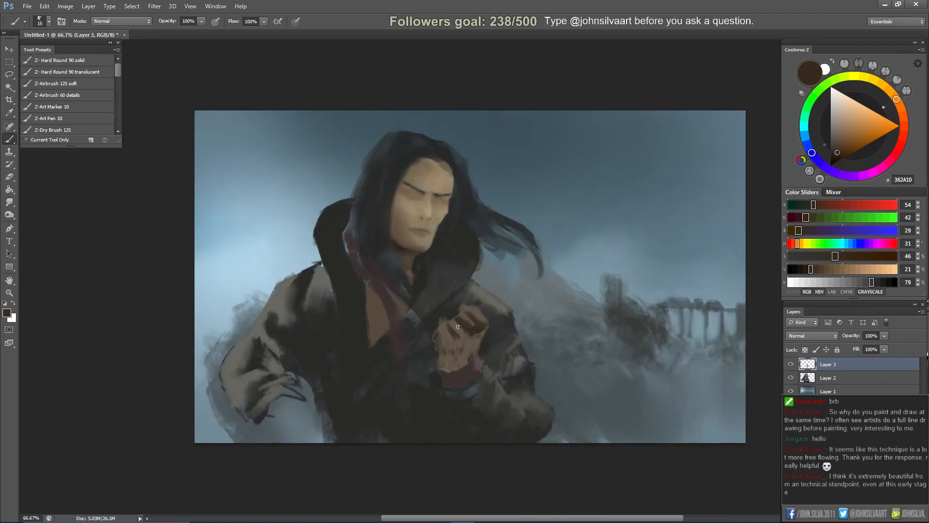
pyautogui.press(']')
pyautogui.keyDown('alt'); pyautogui.click(463, 327); pyautogui.keyUp('alt')
pyautogui.keyDown('alt'); pyautogui.click(468, 319); pyautogui.keyUp('alt')
pyautogui.press('[')
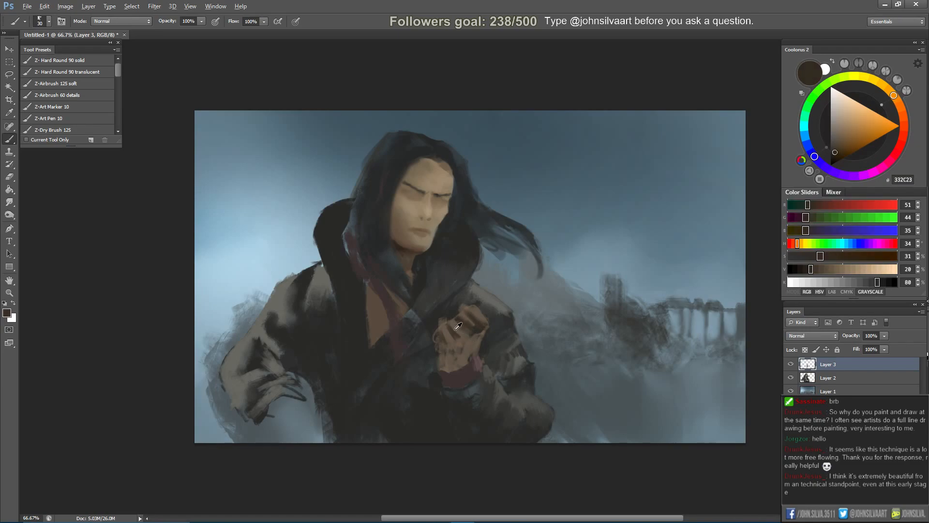
pyautogui.keyDown('alt'); pyautogui.click(454, 326); pyautogui.keyUp('alt')
pyautogui.keyDown('alt'); pyautogui.click(454, 326); pyautogui.keyUp('alt')
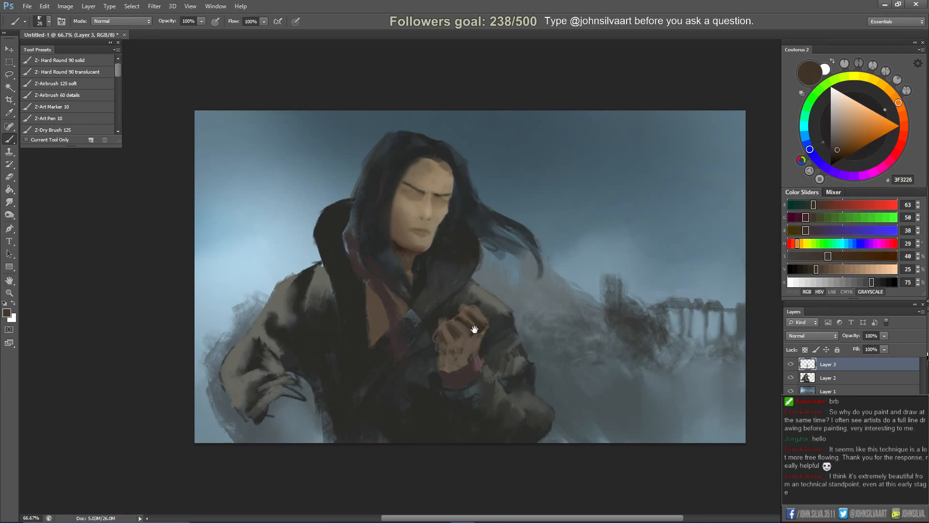
pyautogui.moveTo(466, 328); pyautogui.dragTo(464, 323)
pyautogui.keyDown('alt'); pyautogui.click(460, 322); pyautogui.keyUp('alt')
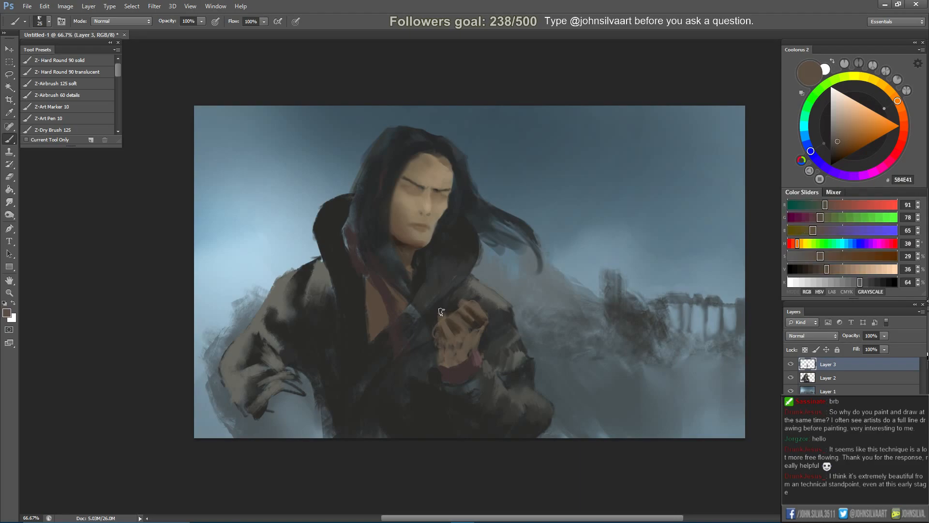
# Trim the outer edge of the raised fist against the coat with sampled near-black 252524.
pyautogui.keyDown('alt'); pyautogui.click(439, 313); pyautogui.keyUp('alt')
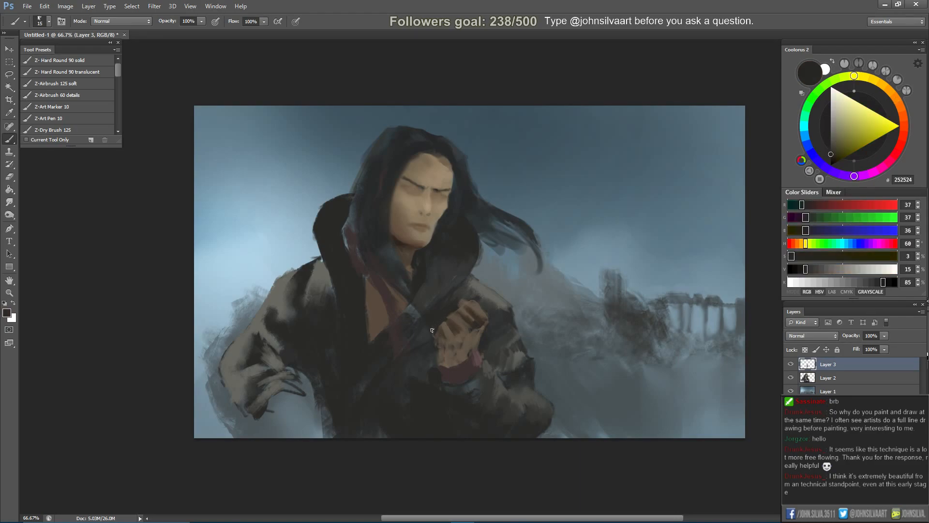
pyautogui.press(']')
pyautogui.press(']')
pyautogui.press(']')
pyautogui.press(']')
pyautogui.press(']')
# Repaint the coat's lapels and wide collar with sampled dark tones 272626 and 323432.
pyautogui.keyDown('alt'); pyautogui.click(405, 356); pyautogui.keyUp('alt')
pyautogui.press(']')
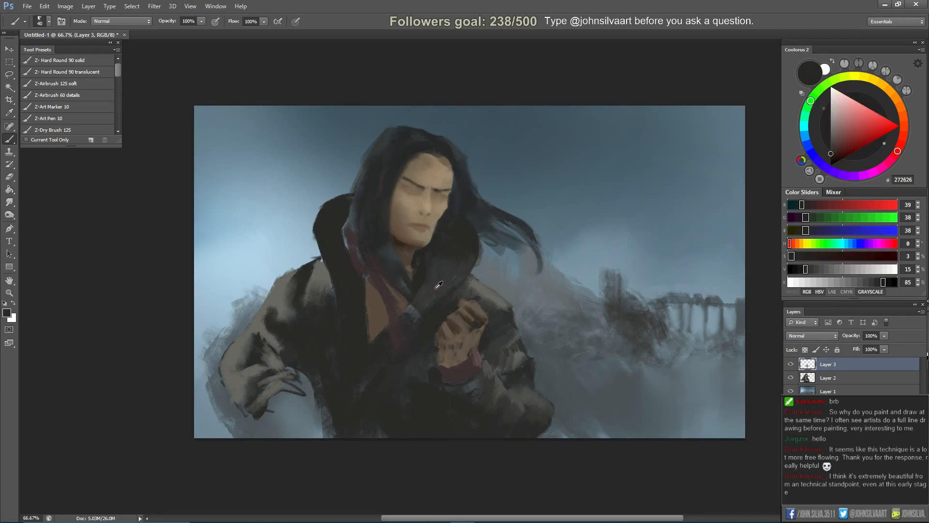
pyautogui.keyDown('alt'); pyautogui.click(331, 276); pyautogui.keyUp('alt')
pyautogui.press(']')
pyautogui.press(']')
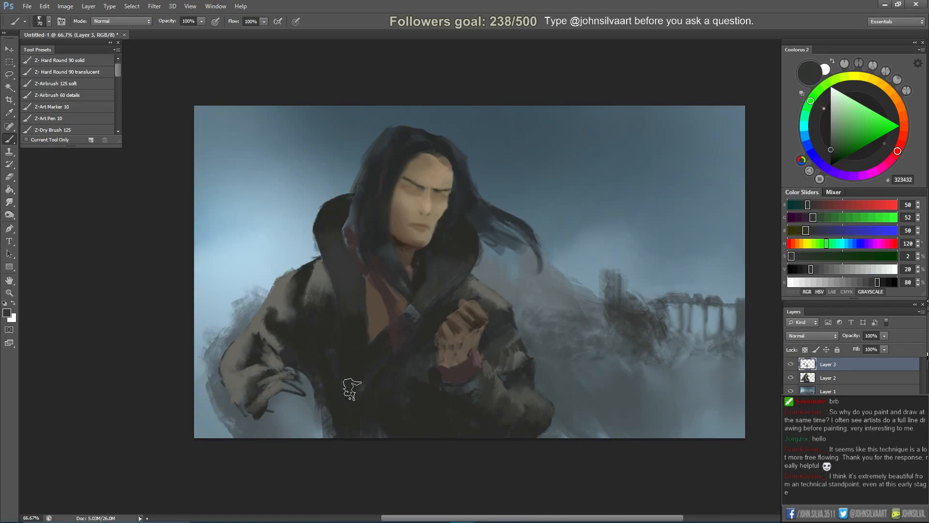
# Paint a solid dark hand at the end of the lowered sleeve with sampled near-black 252524.
pyautogui.keyDown('alt'); pyautogui.click(260, 413); pyautogui.keyUp('alt')
pyautogui.keyDown('alt'); pyautogui.click(260, 414); pyautogui.keyUp('alt')
pyautogui.moveTo(271, 417)
pyautogui.mouseDown()
pyautogui.moveTo(297, 405)
pyautogui.moveTo(274, 410)
pyautogui.moveTo(279, 397)
pyautogui.moveTo(286, 424)
pyautogui.moveTo(284, 404)
pyautogui.mouseUp()
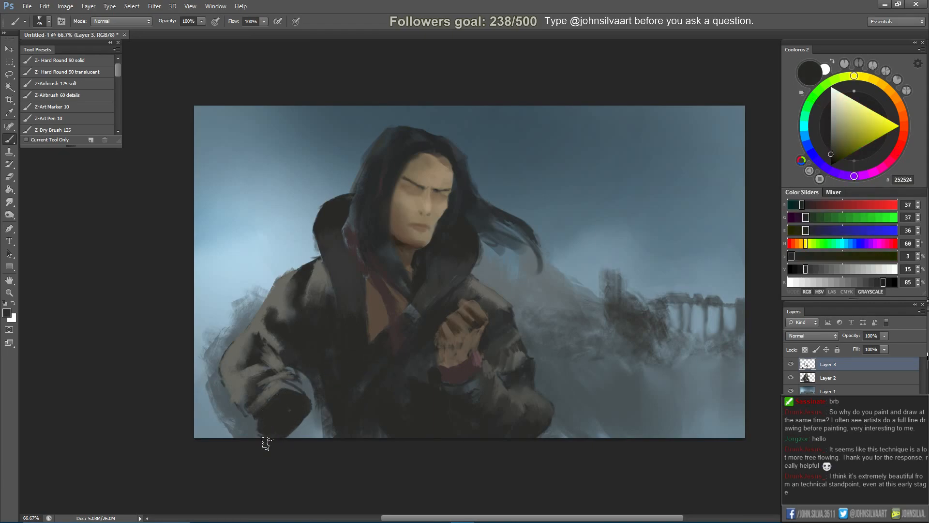
# On Layer 1, cover the dark smudges outside the lowered arm with sampled blue-grey 5D6D74.
pyautogui.scroll(-1, 481, 347)
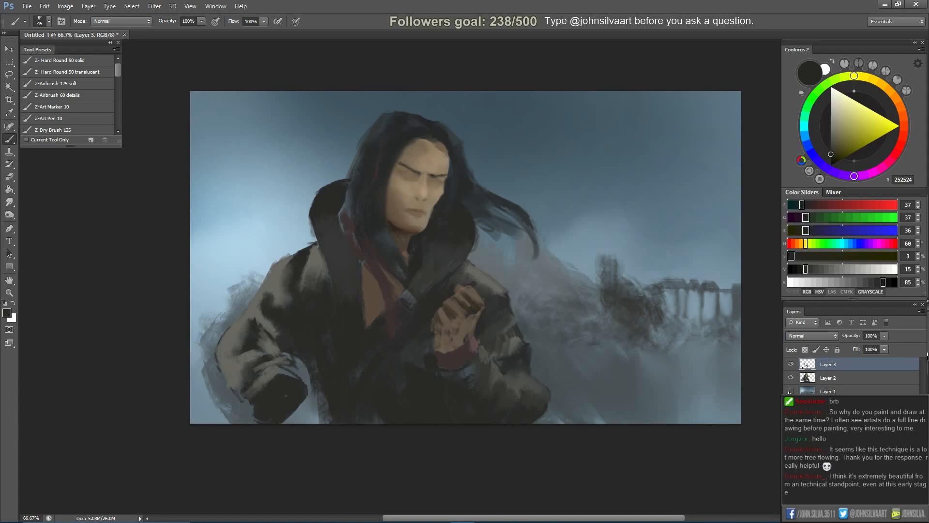
pyautogui.click(825, 391)
pyautogui.keyDown('alt'); pyautogui.click(241, 308); pyautogui.keyUp('alt')
pyautogui.press(']')
pyautogui.press(']')
pyautogui.press(']')
pyautogui.press(']')
pyautogui.press(']')
pyautogui.press(']')
pyautogui.press(']')
pyautogui.moveTo(227, 297)
pyautogui.mouseDown()
pyautogui.moveTo(159, 321)
pyautogui.moveTo(197, 355)
pyautogui.moveTo(213, 442)
pyautogui.mouseUp()
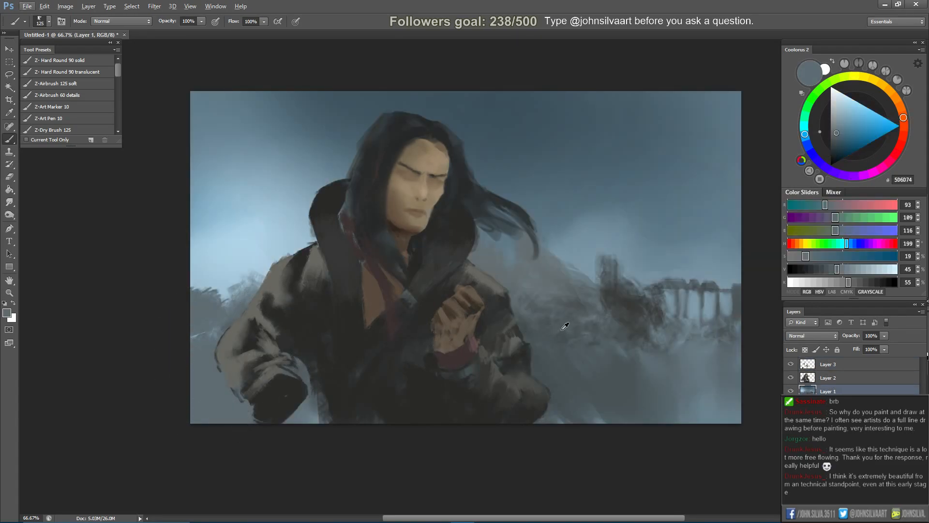
# Darken the misty ground behind the lowered arm with broad strokes of sampled background tones.
pyautogui.keyDown('alt'); pyautogui.click(546, 324); pyautogui.keyUp('alt')
pyautogui.keyDown('alt'); pyautogui.click(210, 297); pyautogui.keyUp('alt')
pyautogui.moveTo(227, 293)
pyautogui.mouseDown()
pyautogui.moveTo(188, 298)
pyautogui.moveTo(187, 319)
pyautogui.mouseUp()
pyautogui.press(']')
pyautogui.press(']')
pyautogui.press(']')
pyautogui.press(']')
pyautogui.press(']')
pyautogui.moveTo(228, 358)
pyautogui.mouseDown()
pyautogui.moveTo(212, 366)
pyautogui.moveTo(260, 332)
pyautogui.mouseUp()
# Paint a distant skyline with a tall tower behind the lowered arm's shoulder in grey-blue 485155.
pyautogui.press('[')
pyautogui.press('[')
pyautogui.press('[')
pyautogui.press('[')
pyautogui.press('[')
pyautogui.press('[')
pyautogui.press('[')
pyautogui.press('[')
pyautogui.press('[')
pyautogui.press('[')
pyautogui.press('[')
pyautogui.moveTo(232, 280)
pyautogui.mouseDown()
pyautogui.moveTo(227, 285)
pyautogui.moveTo(242, 242)
pyautogui.moveTo(247, 290)
pyautogui.mouseUp()
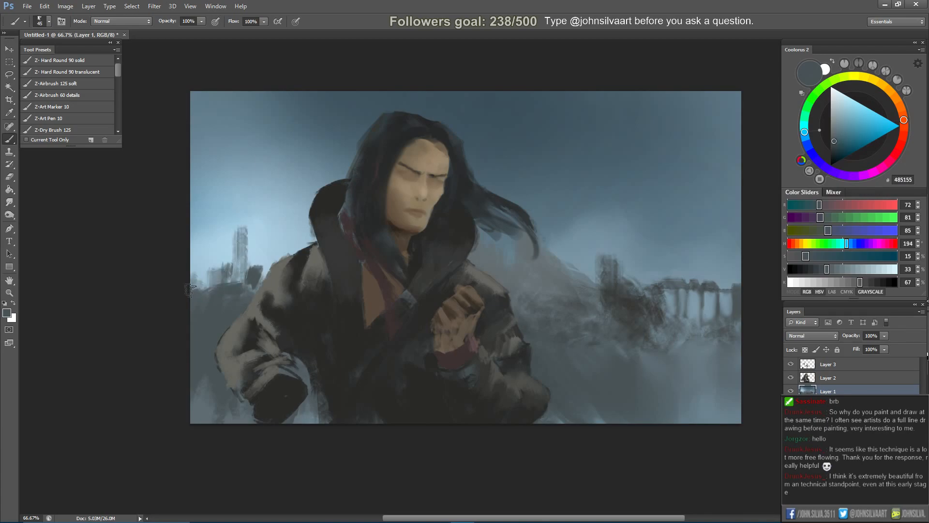
# Thicken the distant skyline with 485155 and paint out its tall tower with sampled sky blue ADD2E5.
pyautogui.press(']')
pyautogui.press(']')
pyautogui.press(']')
pyautogui.moveTo(191, 283); pyautogui.dragTo(268, 266)
pyautogui.press('e')
pyautogui.press('b')
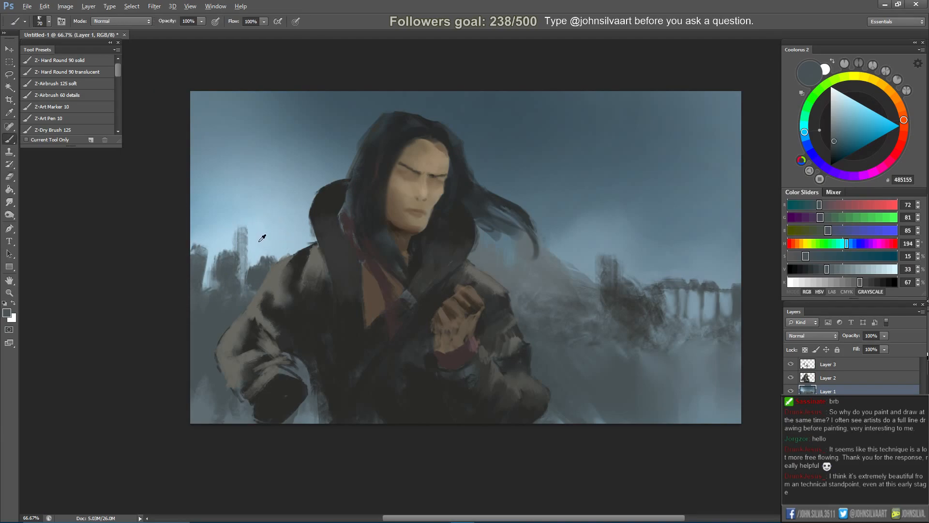
pyautogui.keyDown('alt'); pyautogui.click(241, 223); pyautogui.keyUp('alt')
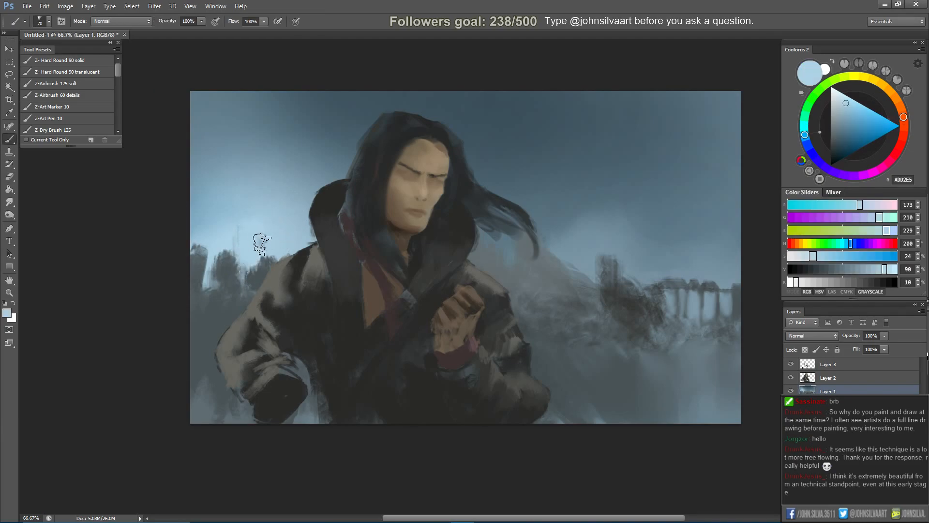
# On Layer 3, sample the coat's near-black 262625 beside the raised fist and reduce the brush size for edge work.
pyautogui.click(814, 369)
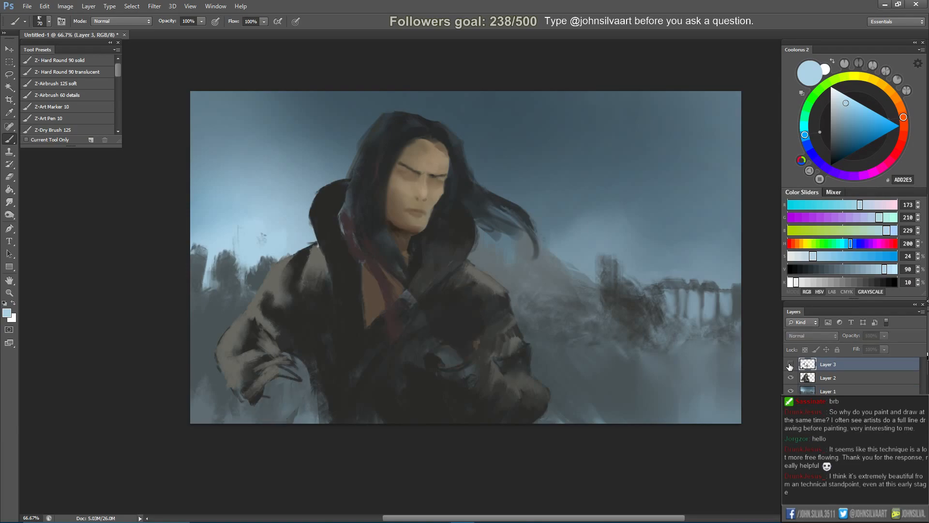
pyautogui.keyDown('alt'); pyautogui.click(469, 306); pyautogui.keyUp('alt')
pyautogui.press('[')
pyautogui.press('[')
pyautogui.press('[')
pyautogui.press('[')
pyautogui.press('[')
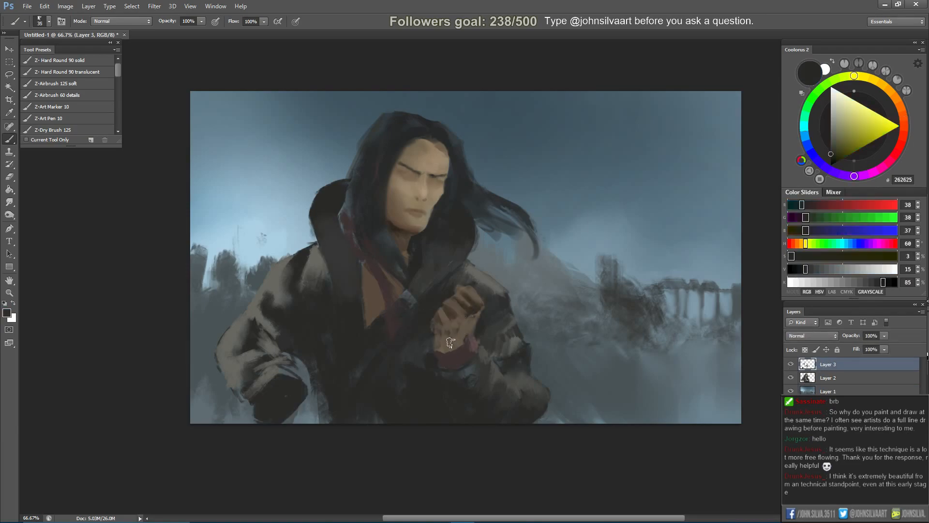
# Define the raised fist's edges and finger gaps on Layer 3 with small strokes of sampled 2D2B28 and 3F362E.
pyautogui.keyDown('alt'); pyautogui.click(474, 304); pyautogui.keyUp('alt')
pyautogui.hotkey('alt', '[')
pyautogui.hotkey('alt', '[')
pyautogui.press('[')
pyautogui.press('[')
pyautogui.press('[')
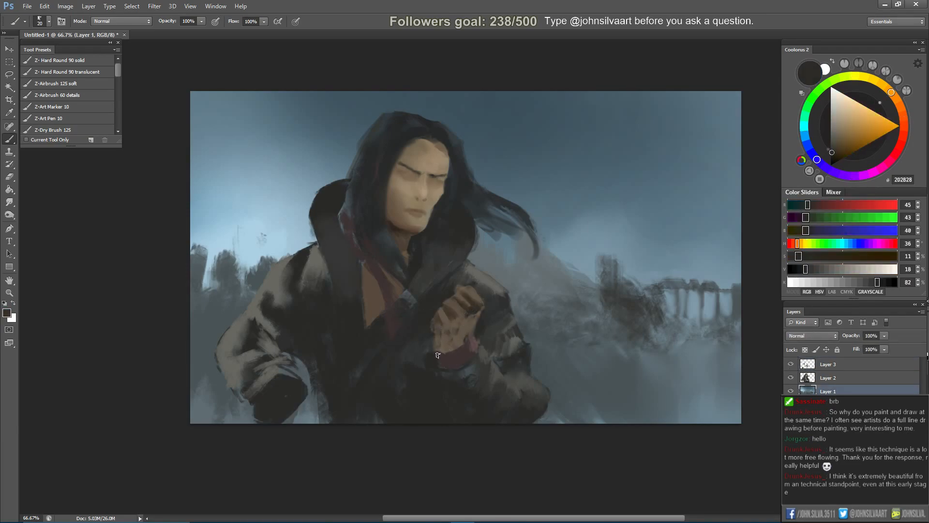
pyautogui.click(871, 363)
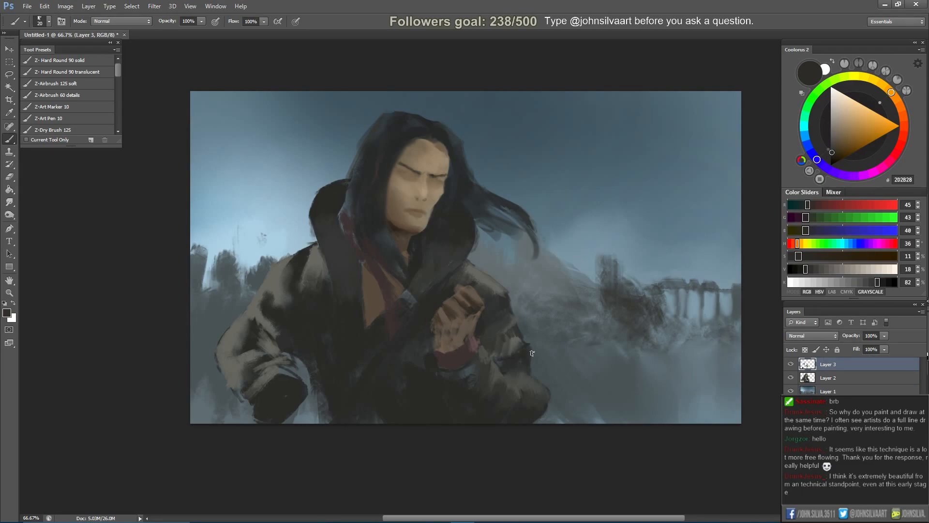
pyautogui.keyDown('ctrl'); pyautogui.click(440, 326); pyautogui.keyUp('ctrl')
pyautogui.keyDown('alt'); pyautogui.click(440, 325); pyautogui.keyUp('alt')
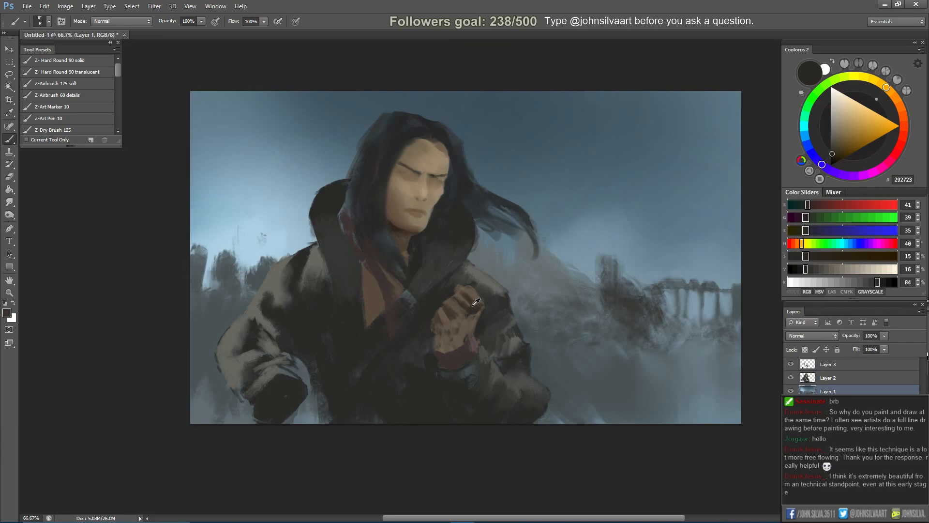
pyautogui.keyDown('alt'); pyautogui.click(438, 327); pyautogui.keyUp('alt')
pyautogui.click(843, 367)
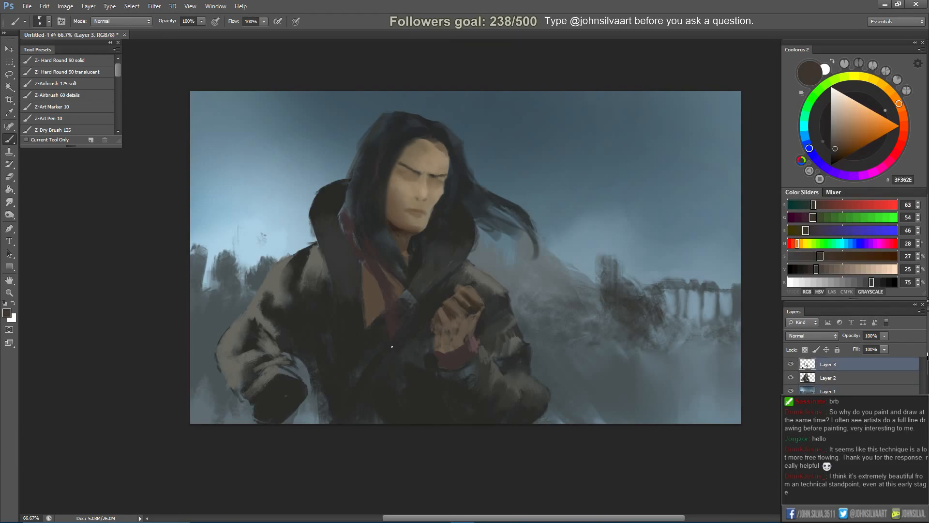
# Paint the raised fist's fingers and palm with sampled browns 645748 and 3B3025, softening the blotchy skin.
pyautogui.keyDown('alt'); pyautogui.click(443, 319); pyautogui.keyUp('alt')
pyautogui.keyDown('alt'); pyautogui.click(453, 310); pyautogui.keyUp('alt')
pyautogui.keyDown('alt'); pyautogui.click(465, 295); pyautogui.keyUp('alt')
pyautogui.press(']')
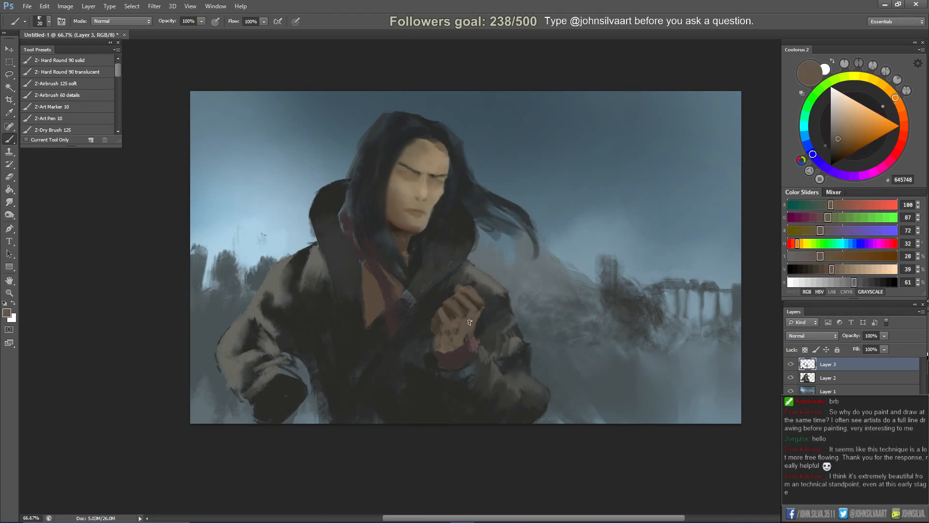
pyautogui.keyDown('alt'); pyautogui.click(459, 311); pyautogui.keyUp('alt')
pyautogui.keyDown('alt'); pyautogui.click(469, 308); pyautogui.keyUp('alt')
pyautogui.moveTo(456, 324); pyautogui.dragTo(453, 338)
pyautogui.press('r')
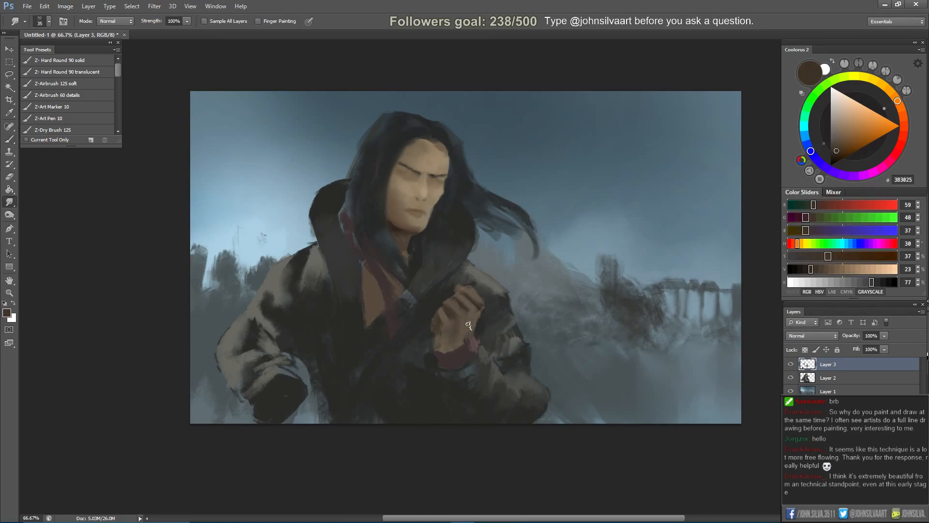
# Flip the canvas horizontally and refine the fist's finger shapes with sampled brown 5D5041.
pyautogui.hotkey('ctrl', 'shift', 'h')
pyautogui.press('b')
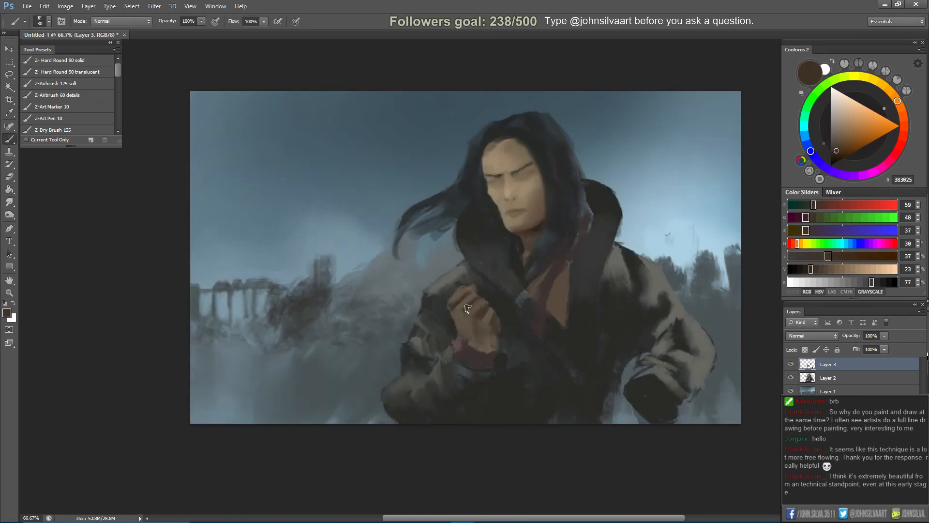
pyautogui.press(']')
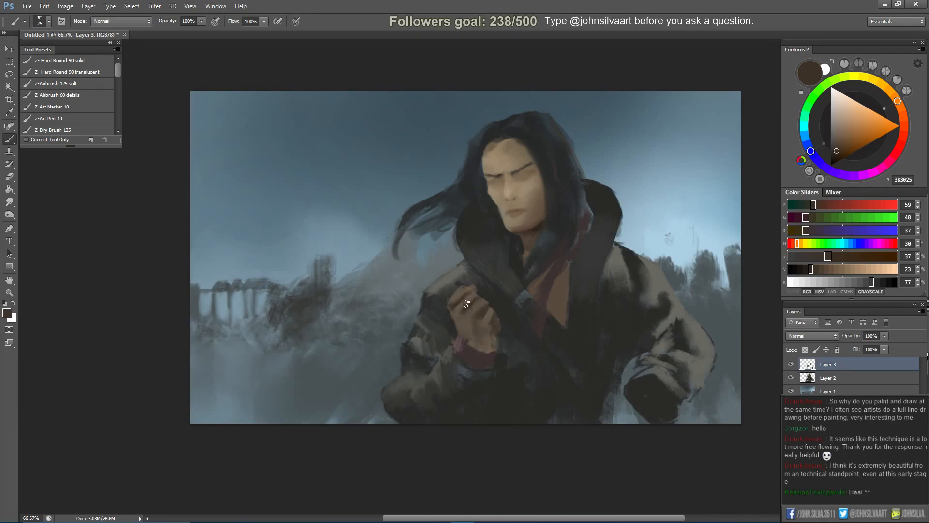
pyautogui.keyDown('alt'); pyautogui.click(470, 294); pyautogui.keyUp('alt')
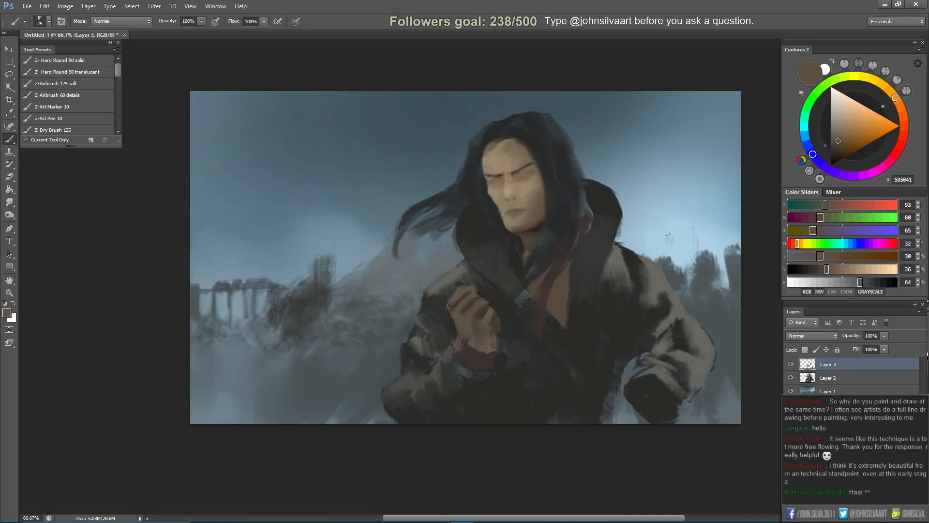
# Paint dark coat tones 2A2B2B and 303130 around the fist's knuckles, and flip the canvas back.
pyautogui.keyDown('alt'); pyautogui.click(450, 298); pyautogui.keyUp('alt')
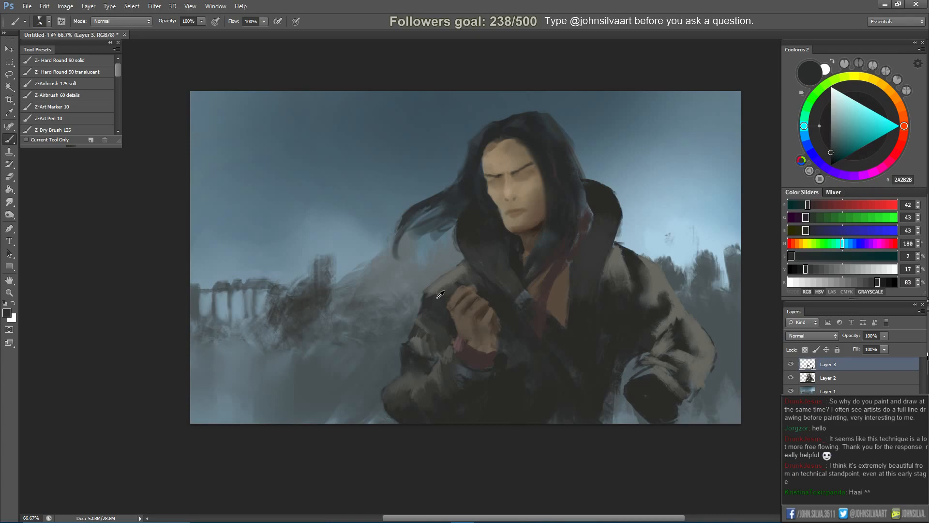
pyautogui.keyDown('alt'); pyautogui.click(438, 299); pyautogui.keyUp('alt')
pyautogui.press(']')
pyautogui.press(']')
pyautogui.press(']')
pyautogui.moveTo(447, 290)
pyautogui.mouseDown()
pyautogui.moveTo(443, 285)
pyautogui.moveTo(457, 283)
pyautogui.mouseUp()
pyautogui.hotkey('ctrl', 'shift', 'h')
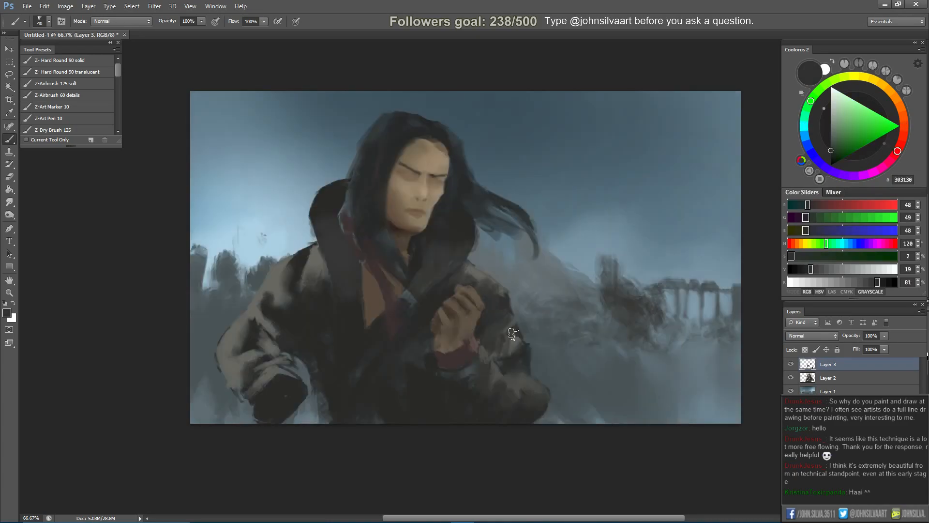
# Trim the fist's inner edge with sampled coat black 252524 and reshape its fingers with browns 605243 and 3E3025.
pyautogui.press('r')
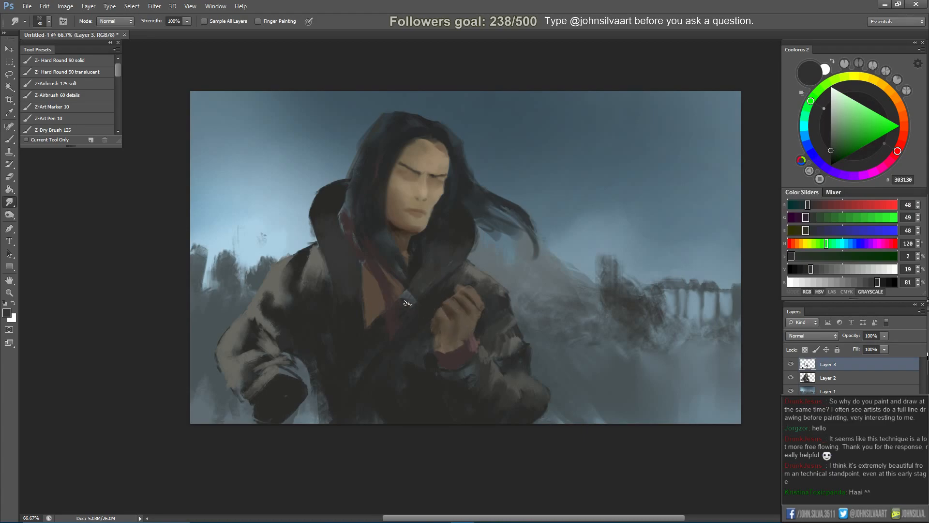
pyautogui.press('b')
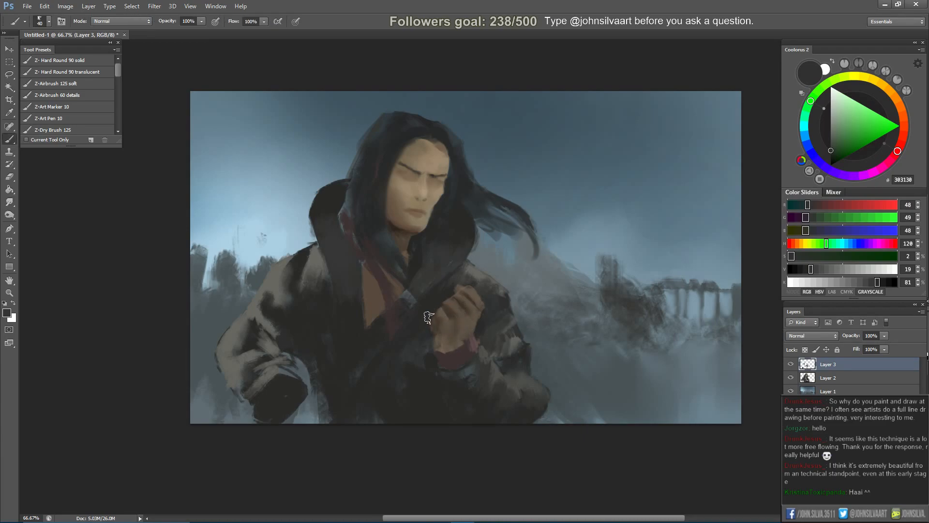
pyautogui.keyDown('alt'); pyautogui.click(431, 330); pyautogui.keyUp('alt')
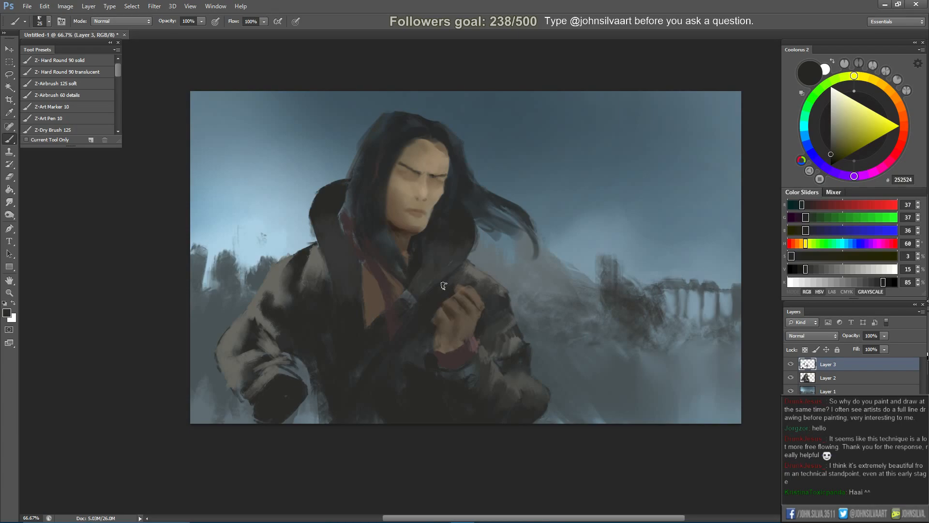
pyautogui.keyDown('alt'); pyautogui.click(442, 312); pyautogui.keyUp('alt')
pyautogui.press('[')
pyautogui.press('[')
pyautogui.press('[')
pyautogui.press('[')
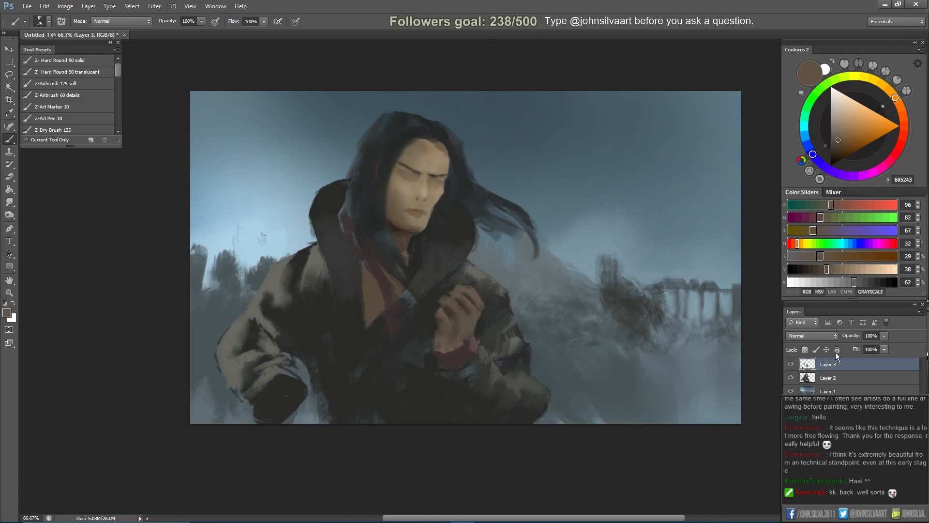
pyautogui.keyDown('alt'); pyautogui.click(425, 346); pyautogui.keyUp('alt')
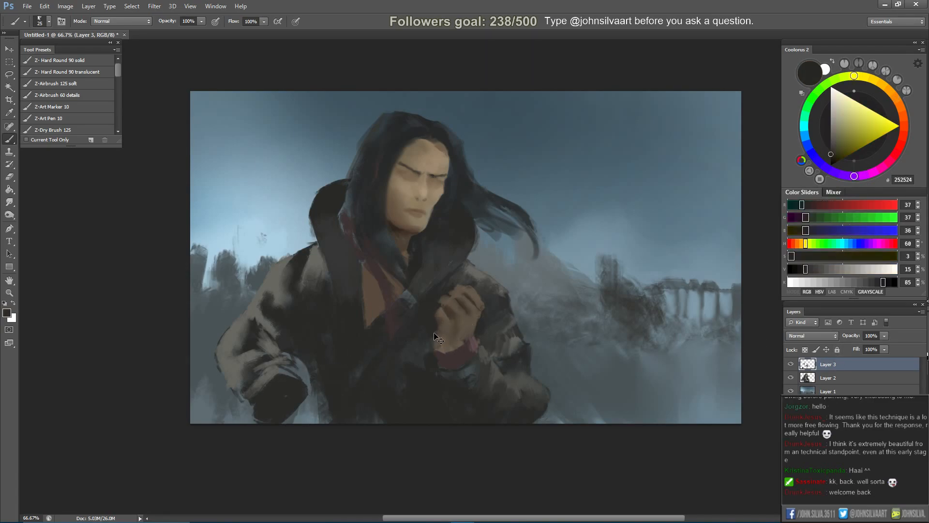
pyautogui.keyDown('alt'); pyautogui.click(454, 308); pyautogui.keyUp('alt')
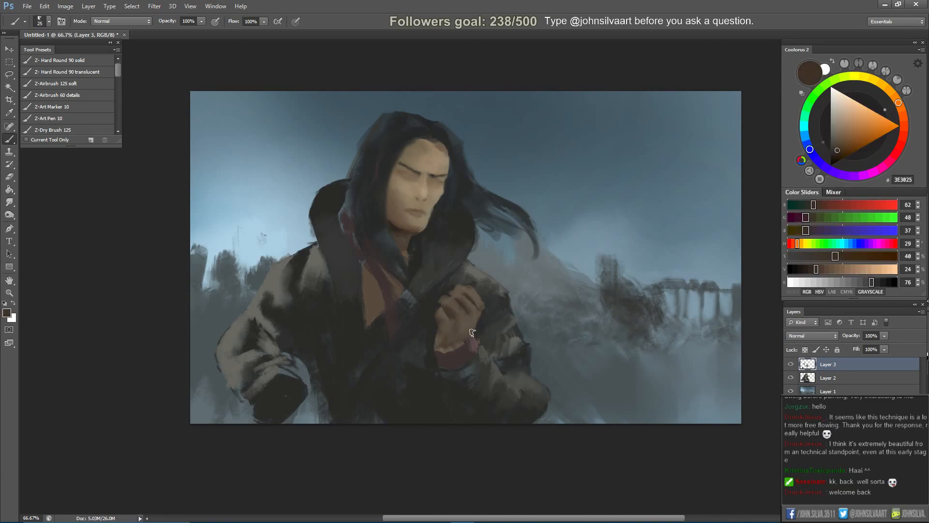
# Flip the canvas horizontally and block in the lowered hand with brown skin tone over its black silhouette.
pyautogui.hotkey('ctrl', 'shift', 'h')
pyautogui.press(']')
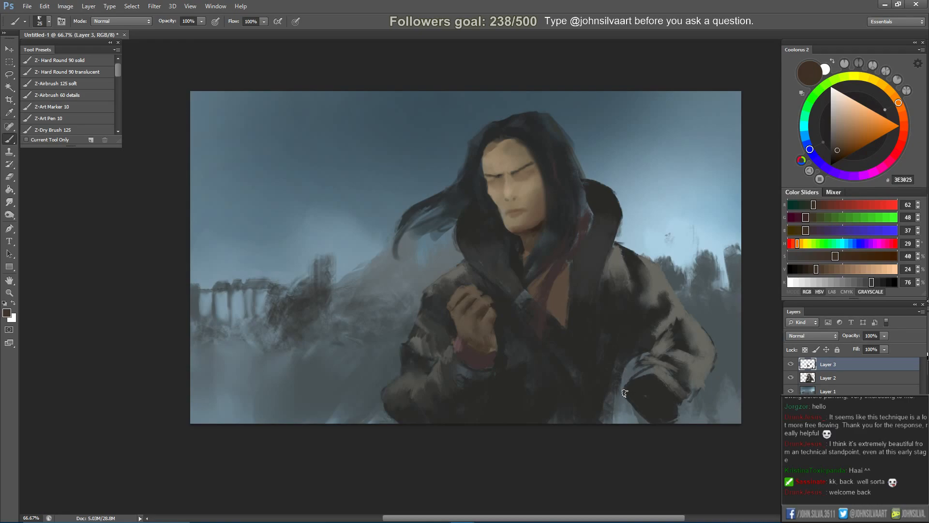
pyautogui.moveTo(627, 393)
pyautogui.mouseDown()
pyautogui.moveTo(647, 387)
pyautogui.moveTo(629, 405)
pyautogui.moveTo(652, 396)
pyautogui.moveTo(667, 417)
pyautogui.moveTo(670, 404)
pyautogui.moveTo(660, 416)
pyautogui.mouseUp()
pyautogui.press(']')
pyautogui.press(']')
pyautogui.keyDown('alt'); pyautogui.click(548, 318); pyautogui.keyUp('alt')
pyautogui.keyDown('alt'); pyautogui.click(513, 186); pyautogui.keyUp('alt')
# Lighten the raised fist with the Dodge tool set to Midtones at 65% exposure.
pyautogui.press('o')
pyautogui.click(16, 217)
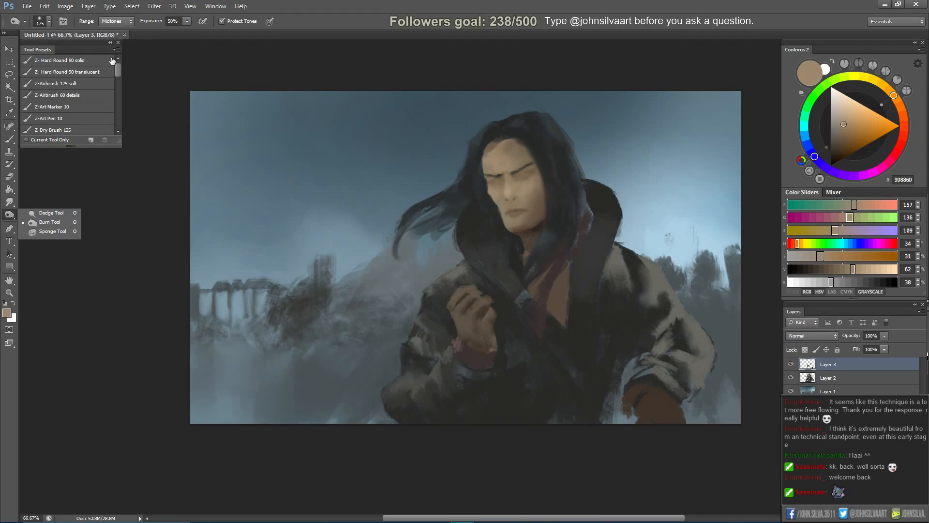
pyautogui.click(59, 214)
pyautogui.click(115, 40)
pyautogui.press('[')
pyautogui.press('[')
pyautogui.press('[')
pyautogui.press('[')
pyautogui.press('[')
pyautogui.press('[')
pyautogui.press('[')
pyautogui.press('[')
pyautogui.press('[')
pyautogui.press(']')
pyautogui.press(']')
pyautogui.press(']')
pyautogui.press('[')
pyautogui.press('[')
pyautogui.press('[')
pyautogui.press('[')
pyautogui.press('[')
pyautogui.press('[')
pyautogui.press('[')
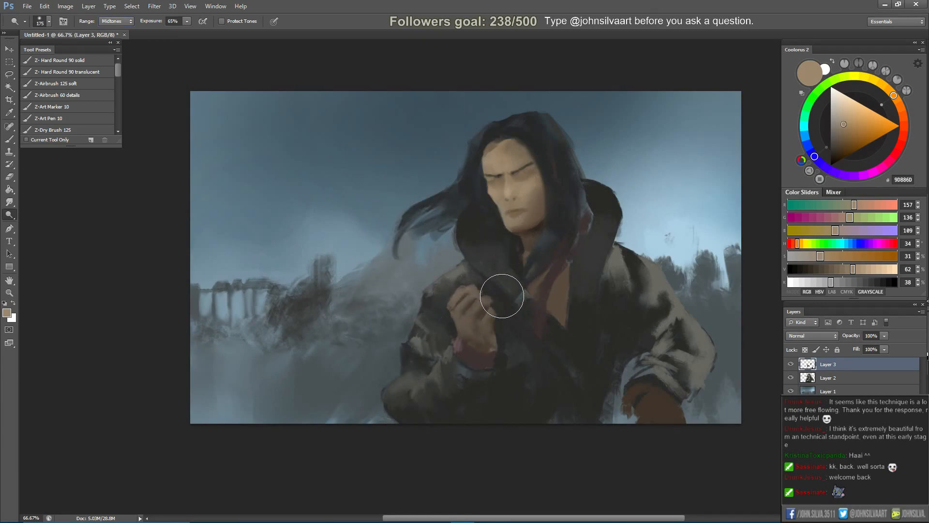
# Set the Dodge range to Highlights and brighten the raised fist's knuckles.
pyautogui.click(116, 20)
pyautogui.click(116, 52)
pyautogui.moveTo(453, 307)
pyautogui.mouseDown()
pyautogui.moveTo(494, 300)
pyautogui.moveTo(500, 291)
pyautogui.mouseUp()
pyautogui.press(']')
pyautogui.press(']')
pyautogui.press('[')
pyautogui.press('[')
pyautogui.press('[')
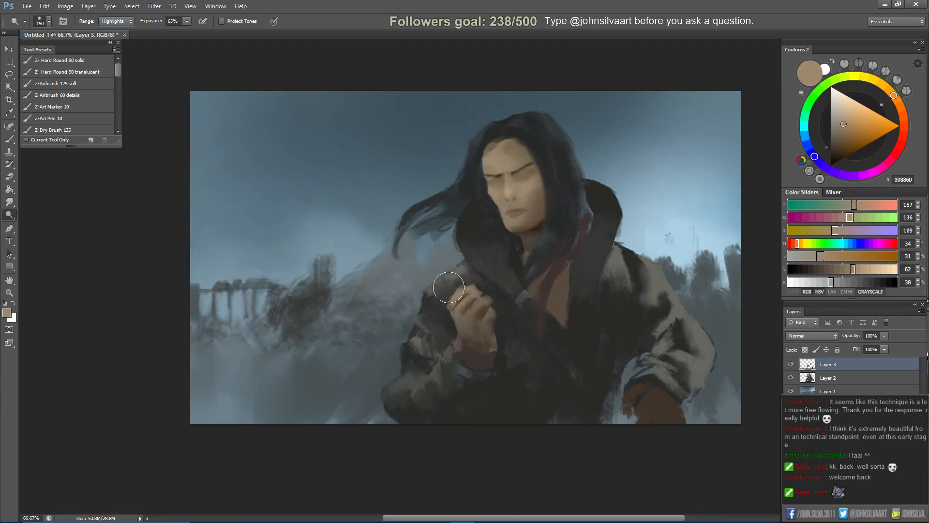
# Dodge the back of the raised fist and its fingers further, varying the brush size down to the wrist.
pyautogui.press(']')
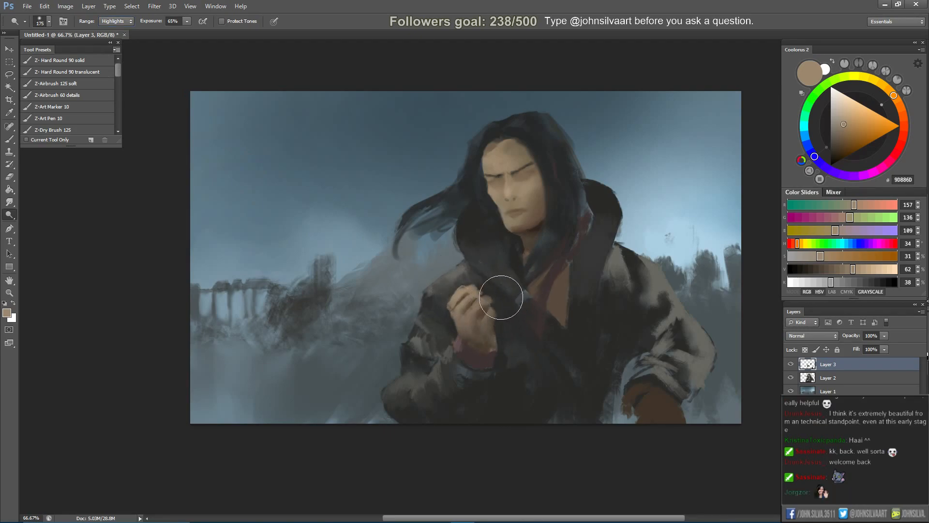
pyautogui.press(']')
pyautogui.press(']')
pyautogui.moveTo(473, 293)
pyautogui.mouseDown()
pyautogui.moveTo(507, 287)
pyautogui.moveTo(494, 305)
pyautogui.mouseUp()
pyautogui.press('[')
pyautogui.press('[')
pyautogui.press('[')
pyautogui.press('[')
pyautogui.press('[')
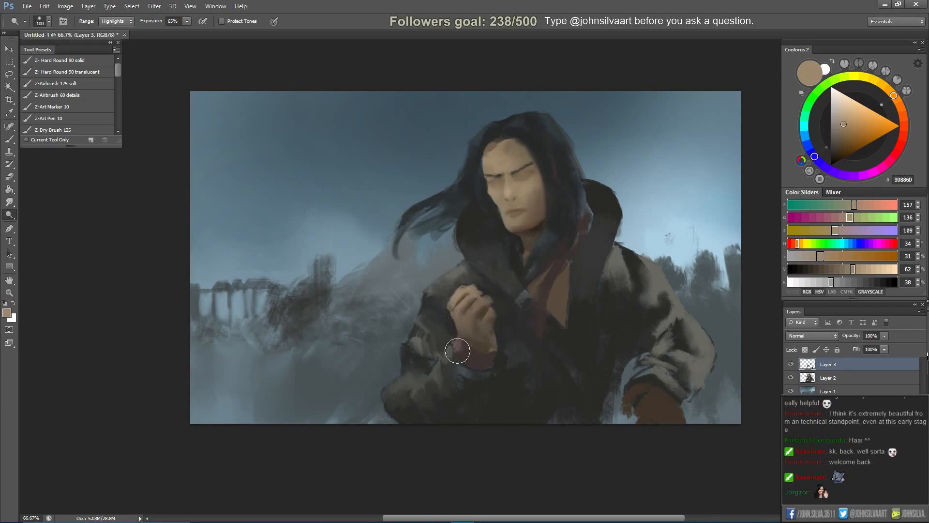
pyautogui.press(']')
pyautogui.press(']')
# Paint the lowered hand with skin tones sampled from the raised fist, including brown 554838.
pyautogui.press('b')
pyautogui.keyDown('alt'); pyautogui.click(466, 294); pyautogui.keyUp('alt')
pyautogui.press('[')
pyautogui.press('[')
pyautogui.press('[')
pyautogui.moveTo(639, 388)
pyautogui.mouseDown()
pyautogui.moveTo(663, 390)
pyautogui.moveTo(653, 405)
pyautogui.moveTo(673, 400)
pyautogui.moveTo(652, 401)
pyautogui.moveTo(663, 411)
pyautogui.mouseUp()
pyautogui.keyDown('alt'); pyautogui.click(477, 332); pyautogui.keyUp('alt')
pyautogui.press(']')
pyautogui.press(']')
pyautogui.press(']')
pyautogui.press(']')
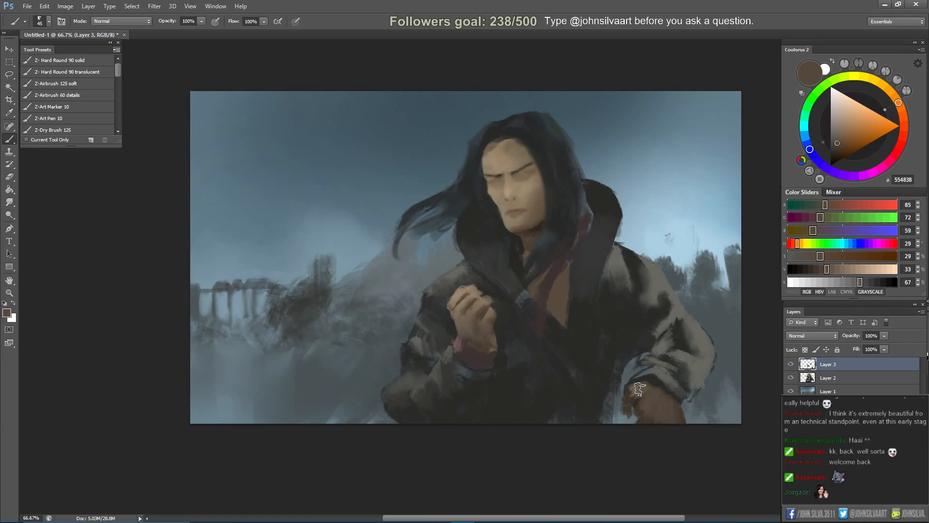
# Erase the lowered hand's ragged edge and shape its fingers with sampled 554838 and dark 2A2724.
pyautogui.press('e')
pyautogui.press('b')
pyautogui.keyDown('alt'); pyautogui.click(666, 395); pyautogui.keyUp('alt')
pyautogui.keyDown('alt'); pyautogui.click(649, 397); pyautogui.keyUp('alt')
pyautogui.press('e')
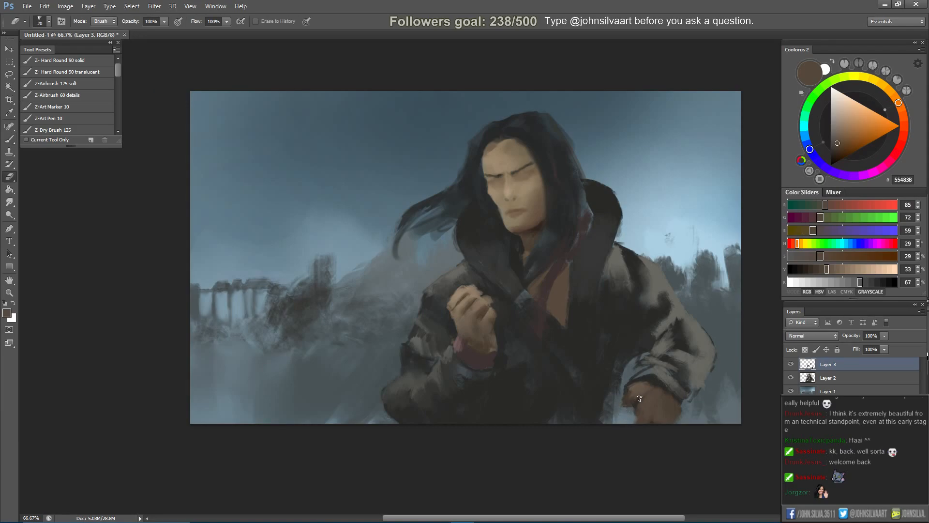
pyautogui.press('b')
pyautogui.keyDown('alt'); pyautogui.click(640, 398); pyautogui.keyUp('alt')
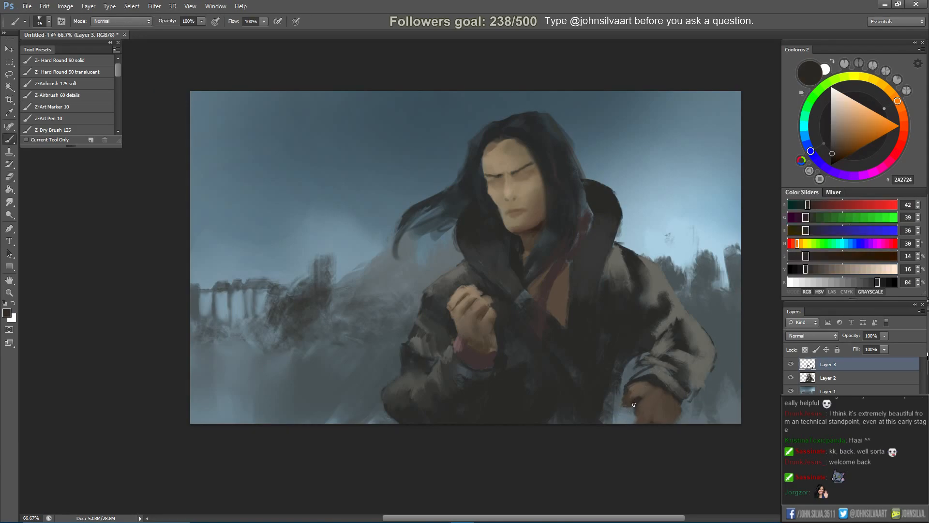
# Darken the coat sleeve above the lowered hand with sampled 252524, checking the mirrored canvas.
pyautogui.keyDown('alt'); pyautogui.click(659, 371); pyautogui.keyUp('alt')
pyautogui.keyDown('alt'); pyautogui.click(651, 373); pyautogui.keyUp('alt')
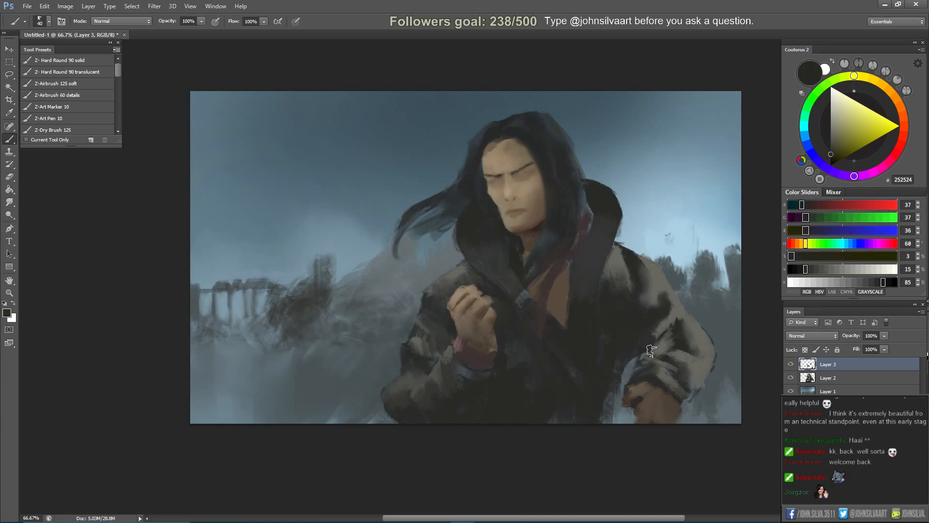
pyautogui.press(']')
pyautogui.press(']')
pyautogui.hotkey('ctrl', 'shift', 'h')
pyautogui.press(']')
pyautogui.press(']')
pyautogui.press(']')
pyautogui.hotkey('ctrl', 'shift', 'h')
# Compare the painting with Layer 3 hidden and shown, and merge Layer 3 down into Layer 2.
pyautogui.hotkey('ctrl', '-')
pyautogui.hotkey('ctrl', '-')
pyautogui.hotkey('ctrl', '-')
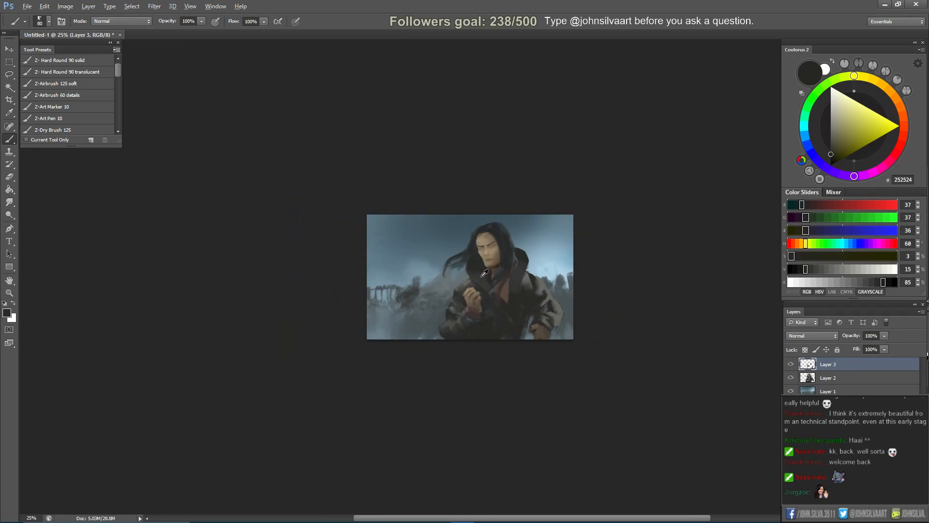
pyautogui.hotkey('ctrl', '+')
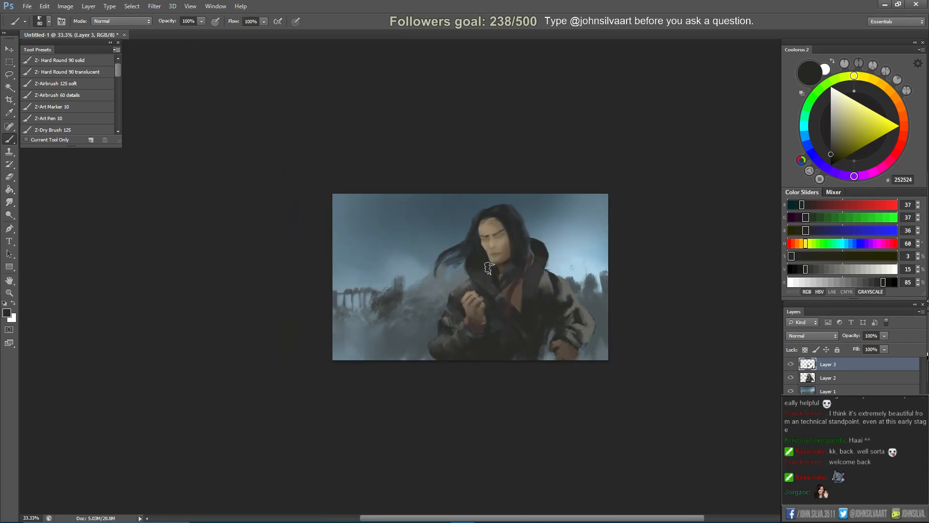
pyautogui.click(790, 367)
pyautogui.click(791, 366)
pyautogui.hotkey('ctrl', 'e')
pyautogui.hotkey('ctrl', '+')
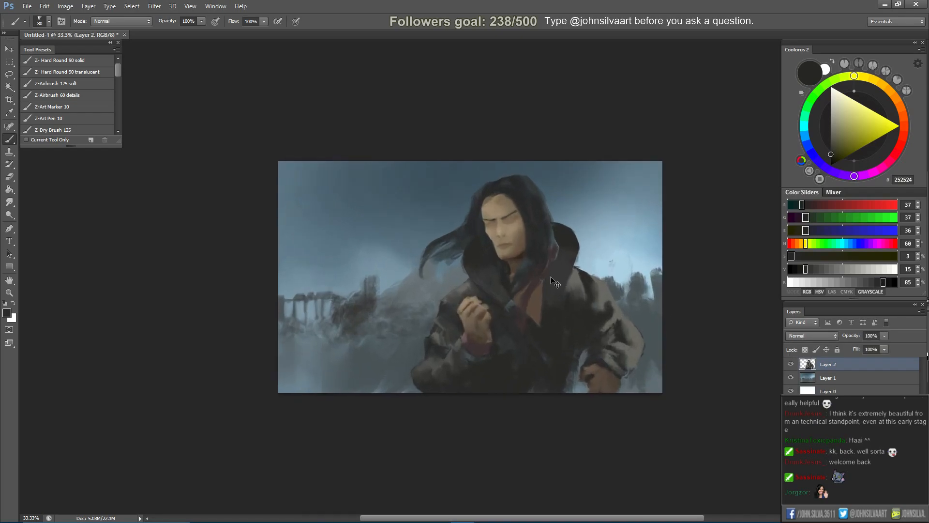
# Select the head, hair and collar with the Lasso, rotate them about 7.5° clockwise and move them slightly lower on the shoulders.
pyautogui.press('l')
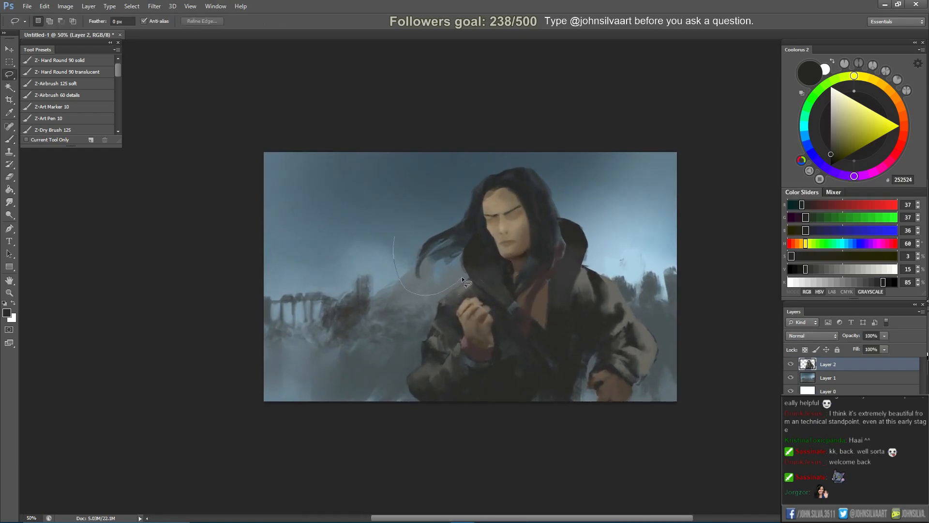
pyautogui.moveTo(549, 335); pyautogui.dragTo(571, 299)
pyautogui.moveTo(596, 214)
pyautogui.mouseDown()
pyautogui.moveTo(538, 158)
pyautogui.moveTo(441, 184)
pyautogui.moveTo(392, 218)
pyautogui.mouseUp()
pyautogui.hotkey('ctrl', 't')
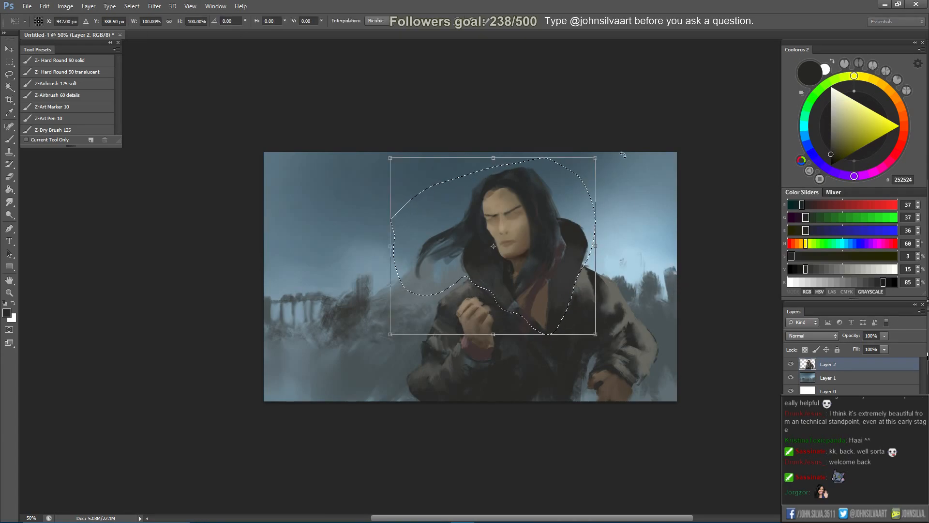
pyautogui.moveTo(622, 154); pyautogui.dragTo(640, 161)
pyautogui.moveTo(569, 226); pyautogui.dragTo(571, 235)
pyautogui.moveTo(608, 197); pyautogui.dragTo(629, 185)
pyautogui.moveTo(567, 239); pyautogui.dragTo(570, 236)
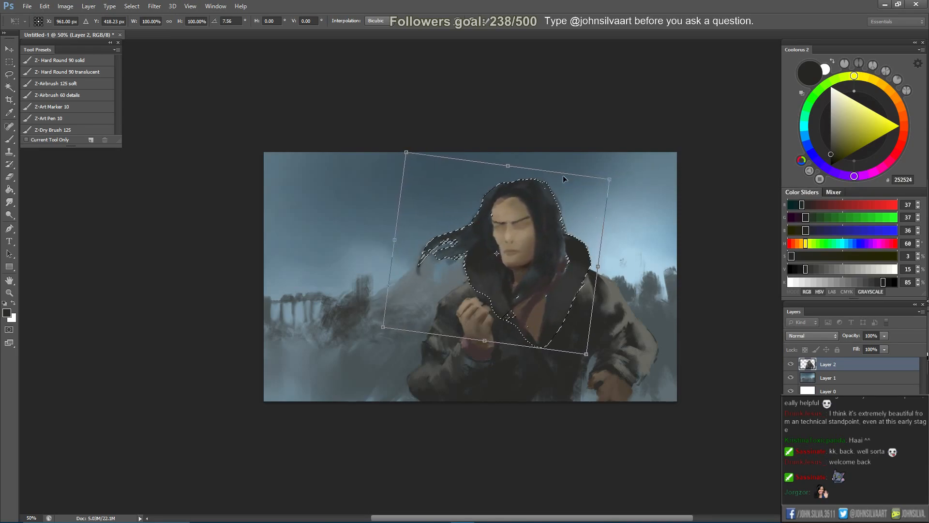
pyautogui.press('Return')
pyautogui.hotkey('ctrl', 'd')
# Erase along the outer edge of the coat sleeve and try a dark stroke beside the lowered hand, checking the mirrored canvas.
pyautogui.press('e')
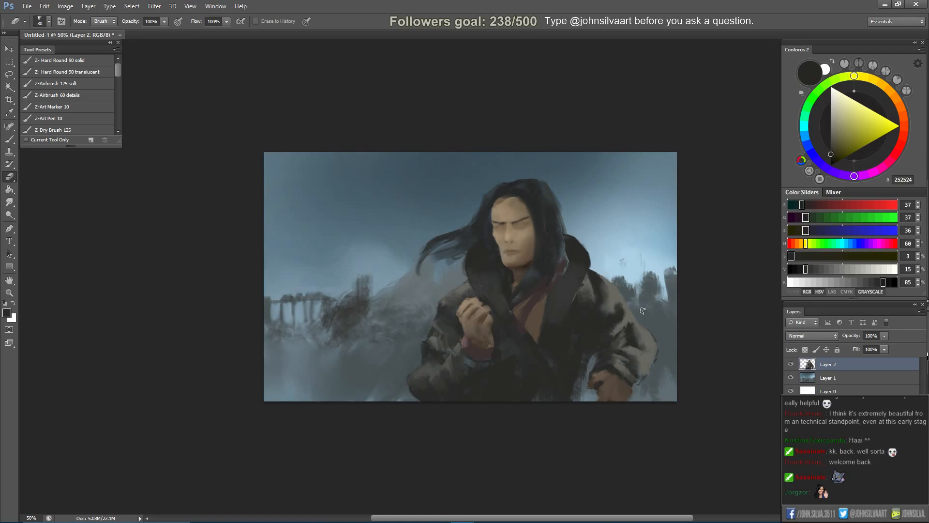
pyautogui.press(']')
pyautogui.moveTo(648, 325); pyautogui.dragTo(650, 363)
pyautogui.press('F2')
pyautogui.press('b')
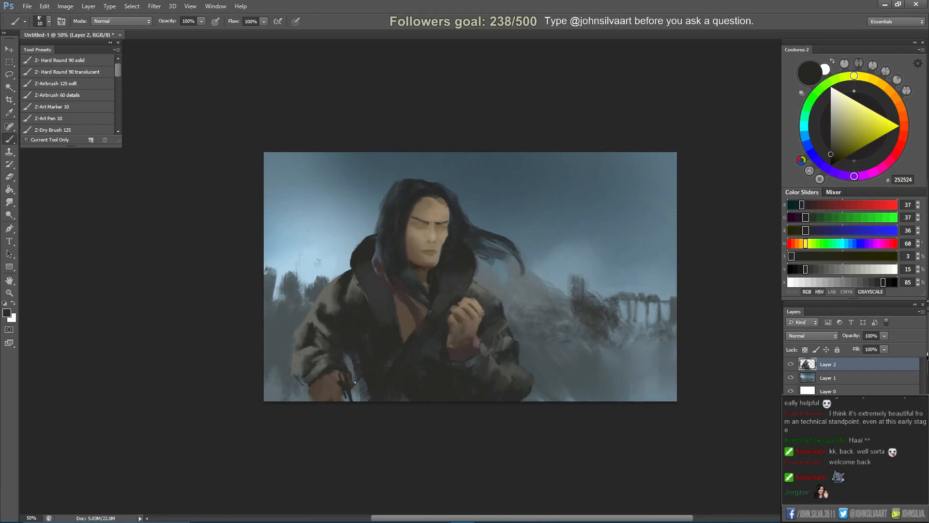
pyautogui.press('F2')
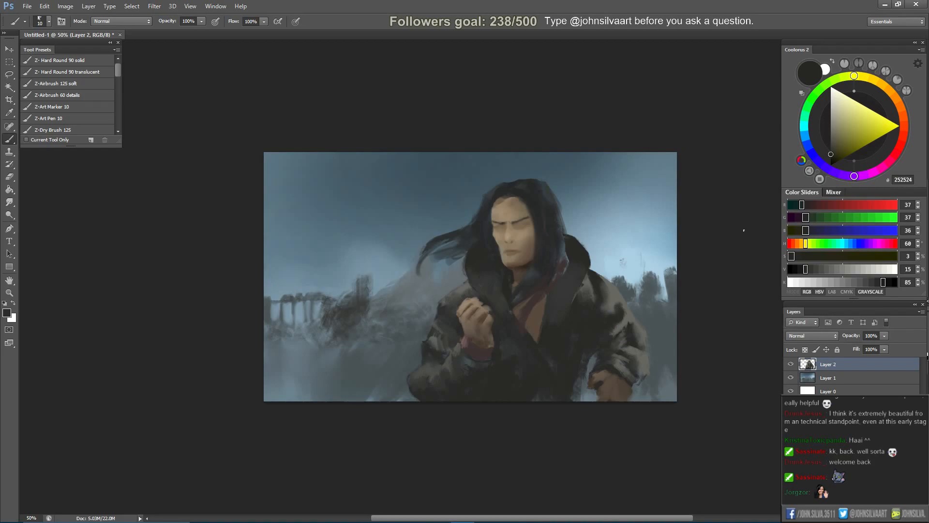
# Paint a sword guard beside the lowered hand in grey 525252 and mirror the canvas.
pyautogui.click(834, 135)
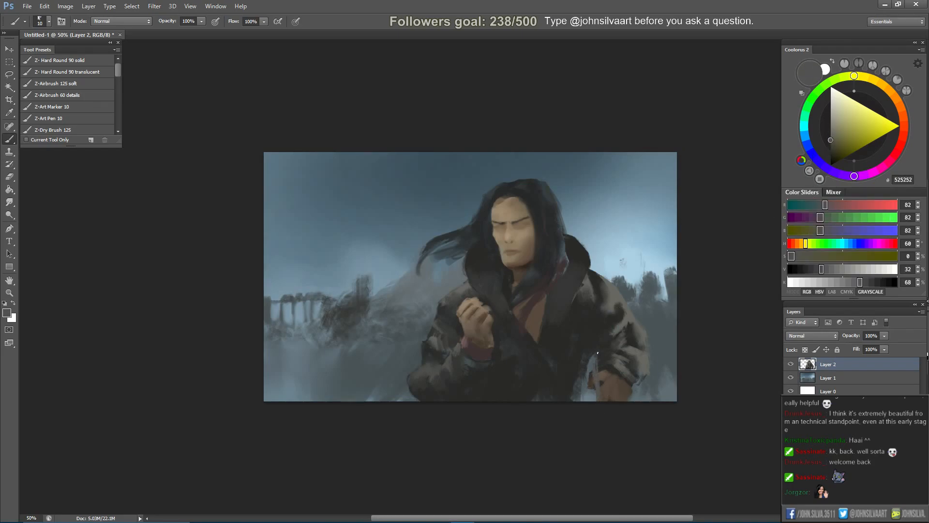
pyautogui.moveTo(610, 374)
pyautogui.mouseDown()
pyautogui.moveTo(586, 402)
pyautogui.moveTo(610, 356)
pyautogui.mouseUp()
pyautogui.moveTo(588, 401); pyautogui.dragTo(609, 355)
pyautogui.press('h')
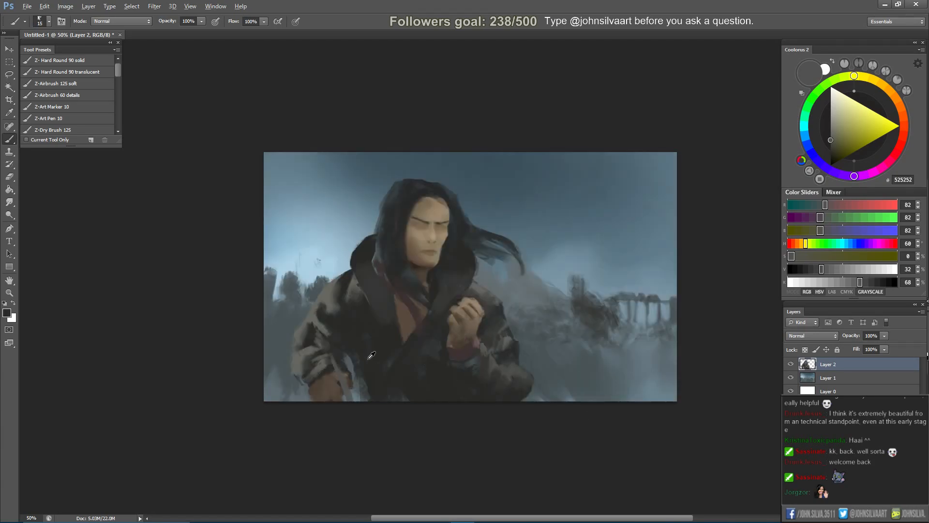
# Shade the coat's upper sleeve and chest using a larger brush and sampled dark tones 3B3B39 and 303130.
pyautogui.keyDown('alt'); pyautogui.click(373, 351); pyautogui.keyUp('alt')
pyautogui.press(']')
pyautogui.press(']')
pyautogui.keyDown('alt'); pyautogui.click(345, 333); pyautogui.keyUp('alt')
pyautogui.keyDown('alt'); pyautogui.click(358, 289); pyautogui.keyUp('alt')
pyautogui.press(']')
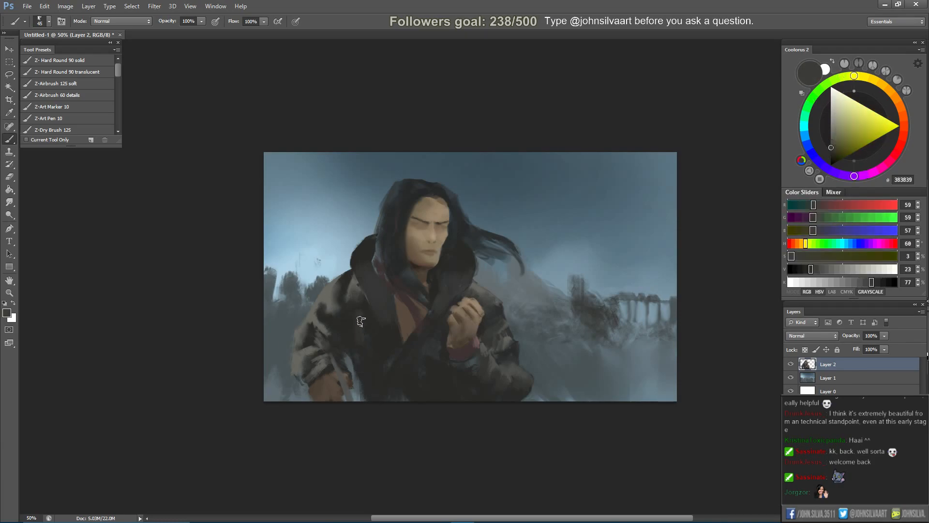
pyautogui.keyDown('alt'); pyautogui.click(363, 324); pyautogui.keyUp('alt')
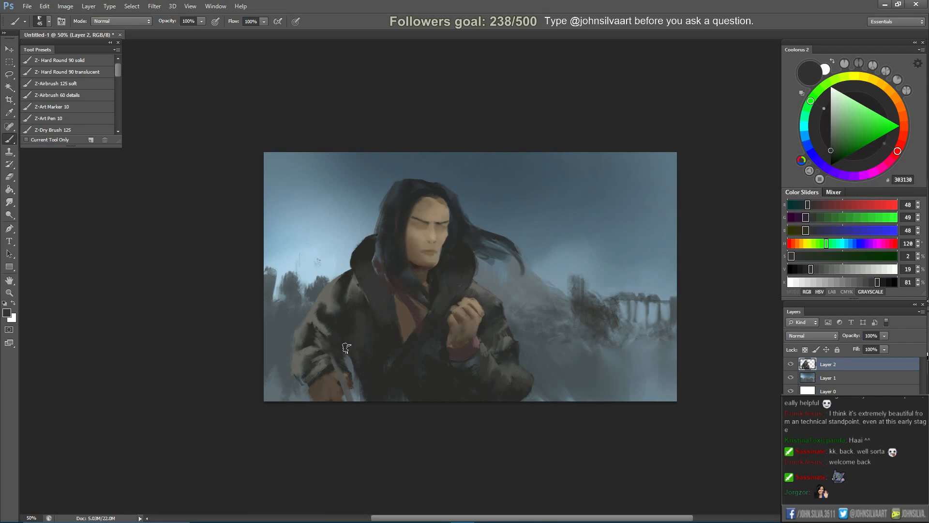
# Darken the coat front and its edge beside the sword guard with sampled 242422 and 242424.
pyautogui.press('h')
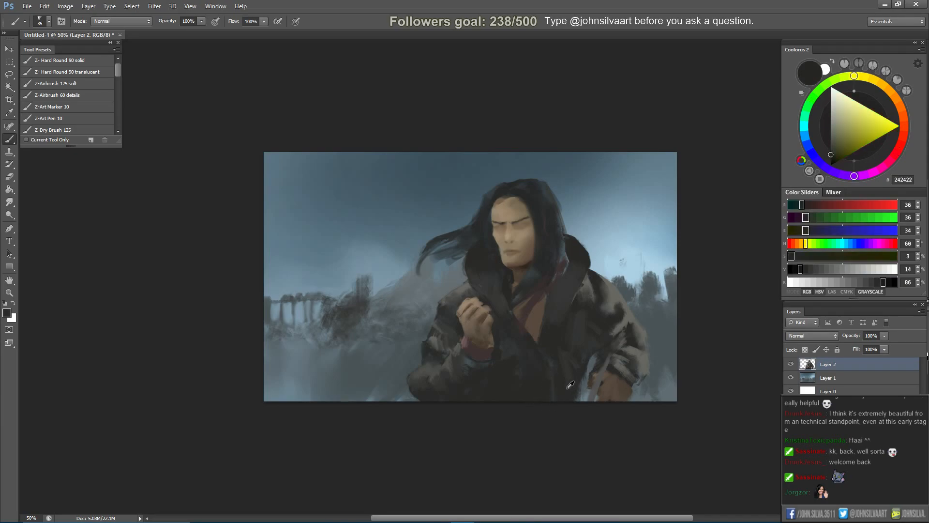
pyautogui.press(']')
pyautogui.keyDown('alt'); pyautogui.click(560, 352); pyautogui.keyUp('alt')
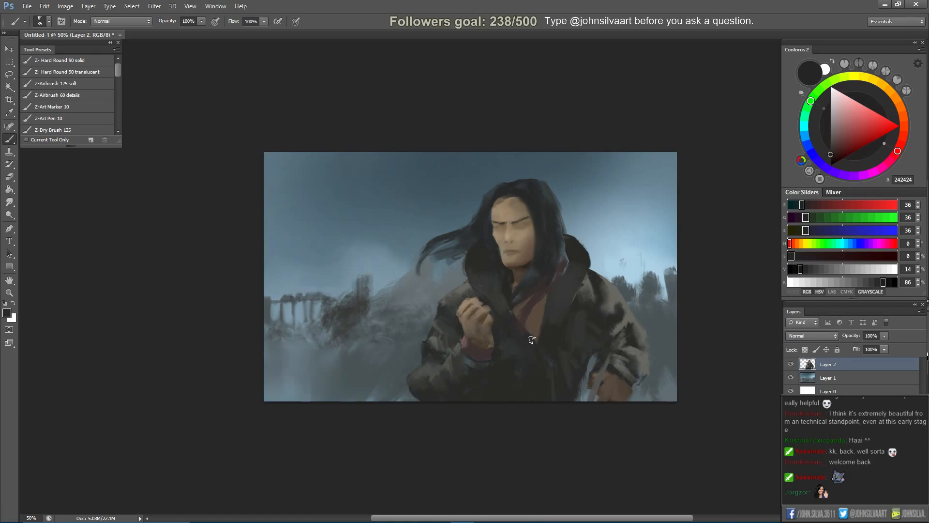
pyautogui.moveTo(584, 375); pyautogui.dragTo(581, 400)
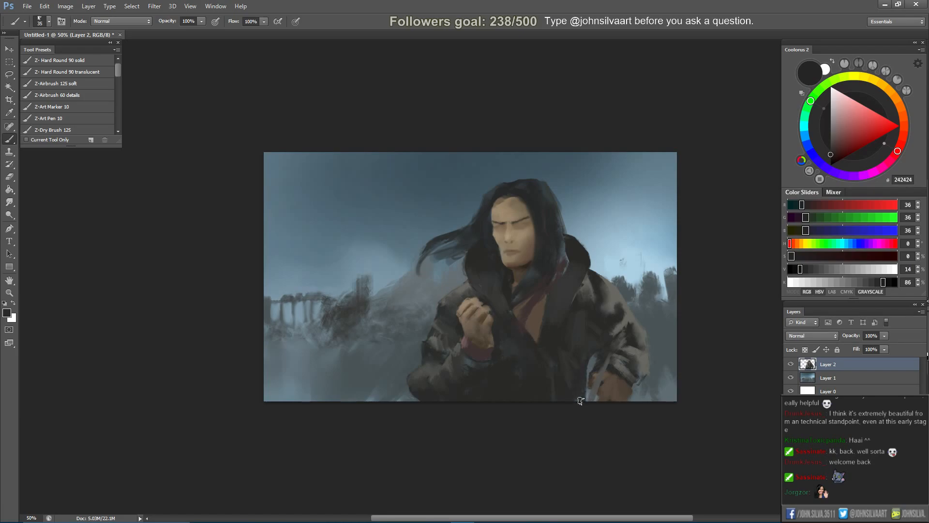
# Block in a sword blade across the coat from the lowered hand with sampled grey-brown 504D4B on the mirrored canvas.
pyautogui.keyDown('alt'); pyautogui.click(599, 377); pyautogui.keyUp('alt')
pyautogui.hotkey('ctrl', 'shift', 'h')
pyautogui.press('[')
pyautogui.press('[')
pyautogui.press('[')
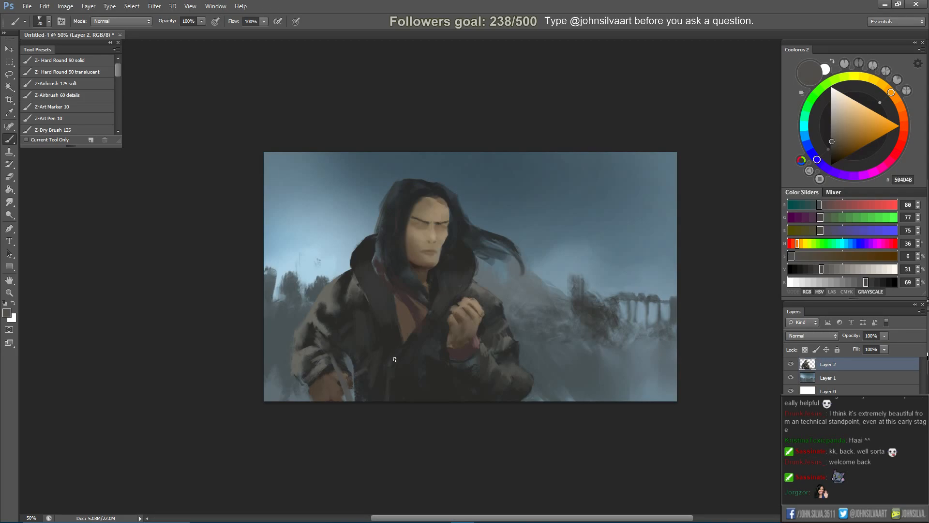
pyautogui.moveTo(357, 367); pyautogui.dragTo(417, 344)
pyautogui.hotkey('ctrl', 'z')
pyautogui.moveTo(354, 370); pyautogui.dragTo(386, 360)
pyautogui.moveTo(354, 396); pyautogui.dragTo(424, 360)
pyautogui.moveTo(379, 382)
pyautogui.mouseDown()
pyautogui.moveTo(426, 358)
pyautogui.moveTo(397, 362)
pyautogui.moveTo(408, 353)
pyautogui.moveTo(370, 365)
pyautogui.moveTo(389, 364)
pyautogui.moveTo(380, 378)
pyautogui.moveTo(443, 345)
pyautogui.mouseUp()
# Try extending and thickening the sword blade with a resized brush, then step back through the blade strokes.
pyautogui.press(']')
pyautogui.press(']')
pyautogui.press(']')
pyautogui.press(']')
pyautogui.press(']')
pyautogui.press('[')
pyautogui.press('[')
pyautogui.press('[')
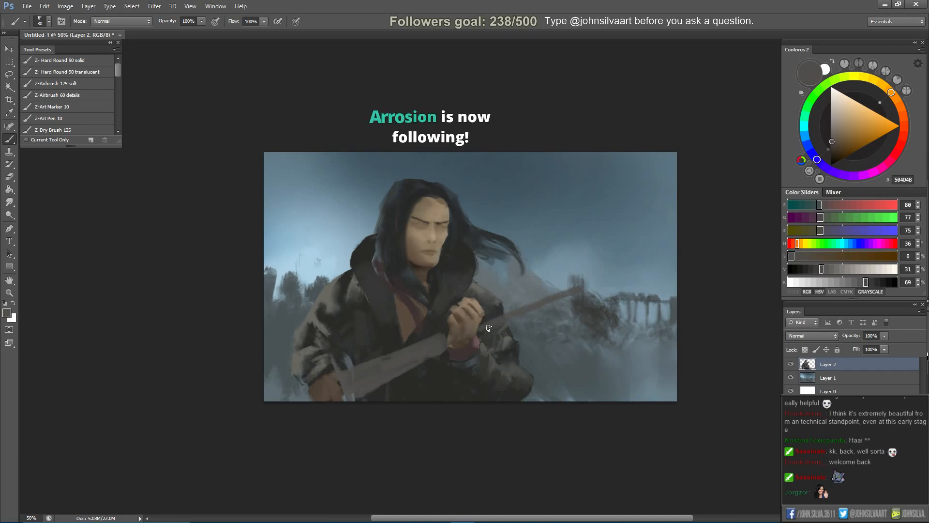
pyautogui.moveTo(353, 390); pyautogui.dragTo(428, 349)
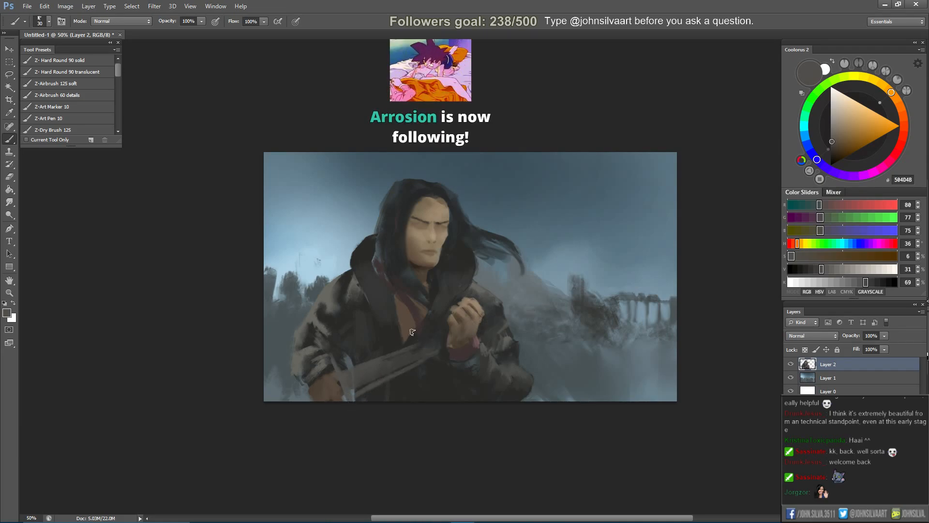
pyautogui.moveTo(435, 348)
pyautogui.mouseDown()
pyautogui.moveTo(360, 383)
pyautogui.moveTo(429, 353)
pyautogui.mouseUp()
pyautogui.hotkey('ctrl', 'alt', 'z')
pyautogui.hotkey('ctrl', 'alt', 'z')
pyautogui.hotkey('ctrl', 'alt', 'z')
pyautogui.hotkey('ctrl', 'alt', 'z')
pyautogui.hotkey('ctrl', 'alt', 'z')
# Repaint the sword blade in 504D4B from the lowered hand, past the raised wrist, to the background ruins.
pyautogui.moveTo(353, 393); pyautogui.dragTo(429, 351)
pyautogui.hotkey('ctrl', 'alt', 'z')
pyautogui.moveTo(357, 391); pyautogui.dragTo(438, 349)
pyautogui.moveTo(347, 375)
pyautogui.mouseDown()
pyautogui.moveTo(402, 358)
pyautogui.moveTo(396, 364)
pyautogui.mouseUp()
pyautogui.moveTo(355, 390)
pyautogui.mouseDown()
pyautogui.moveTo(439, 346)
pyautogui.moveTo(398, 358)
pyautogui.moveTo(436, 343)
pyautogui.mouseUp()
pyautogui.moveTo(363, 373); pyautogui.dragTo(578, 291)
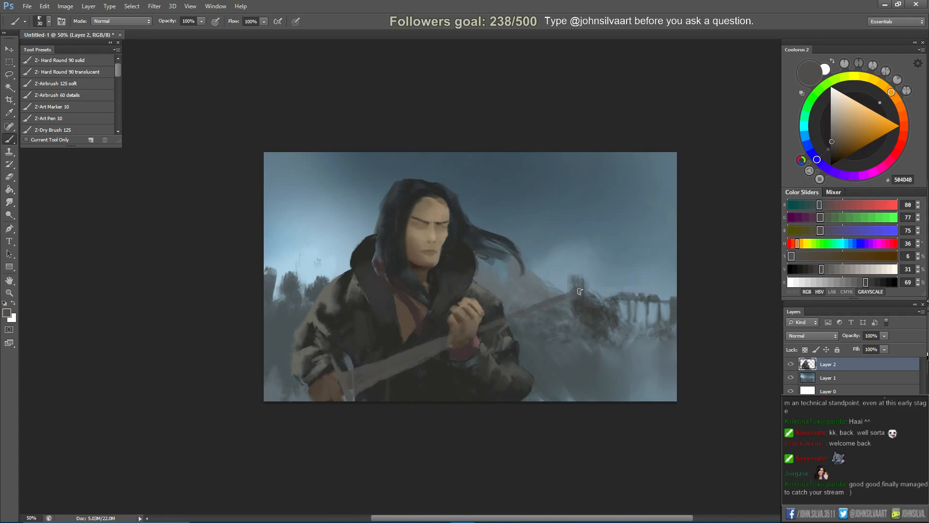
pyautogui.moveTo(479, 332)
pyautogui.mouseDown()
pyautogui.moveTo(580, 293)
pyautogui.moveTo(501, 319)
pyautogui.mouseUp()
# Touch up the raised wrist beside the blade with sampled brown 4D3E32 and the Smudge tool, checking both canvas orientations.
pyautogui.hotkey('ctrl', 'shift', 'h')
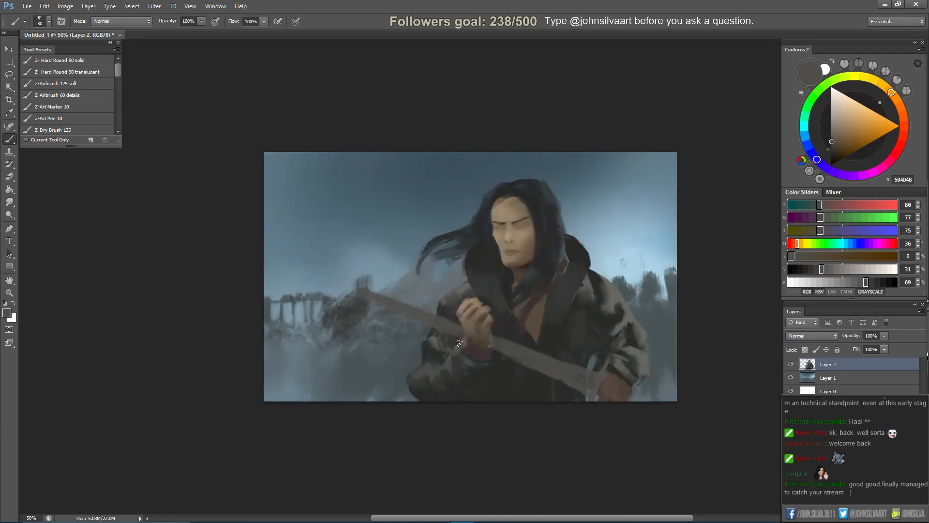
pyautogui.keyDown('alt'); pyautogui.click(489, 346); pyautogui.keyUp('alt')
pyautogui.hotkey('ctrl', 'shift', 'h')
pyautogui.press('r')
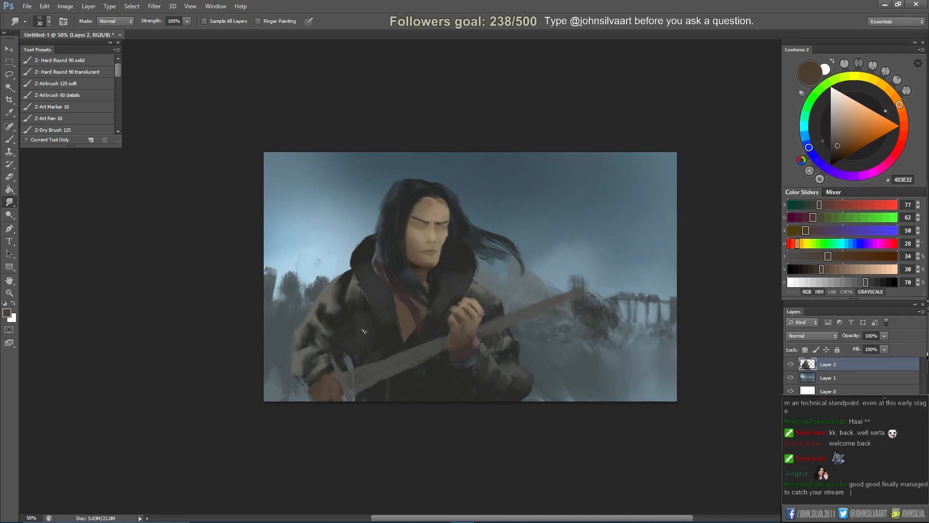
pyautogui.press('b')
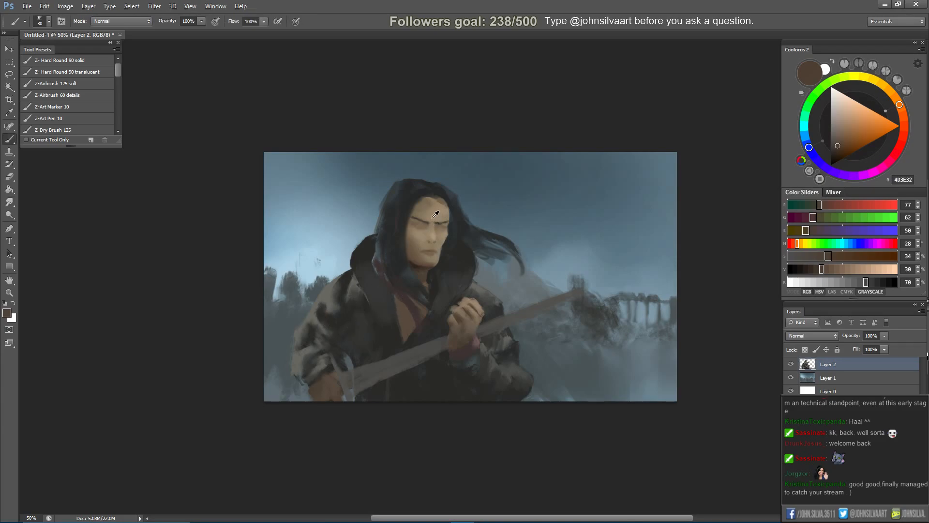
# Blend the forehead with sampled skin tones 776851, 6E5C48 and 9E8A6D, switching to the 60 px hard round brush.
pyautogui.keyDown('alt'); pyautogui.click(441, 202); pyautogui.keyUp('alt')
pyautogui.press(']')
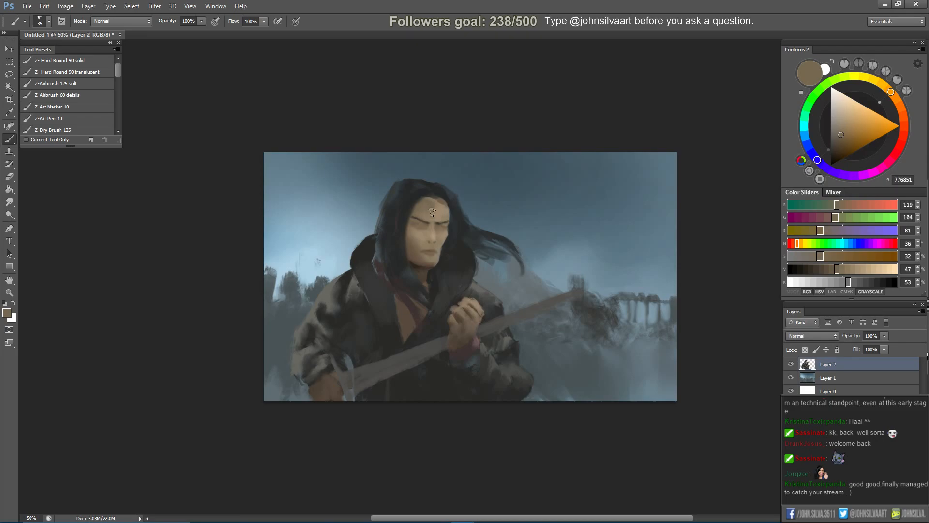
pyautogui.keyDown('alt'); pyautogui.click(433, 206); pyautogui.keyUp('alt')
pyautogui.keyDown('alt'); pyautogui.click(432, 203); pyautogui.keyUp('alt')
pyautogui.press('[')
pyautogui.press('[')
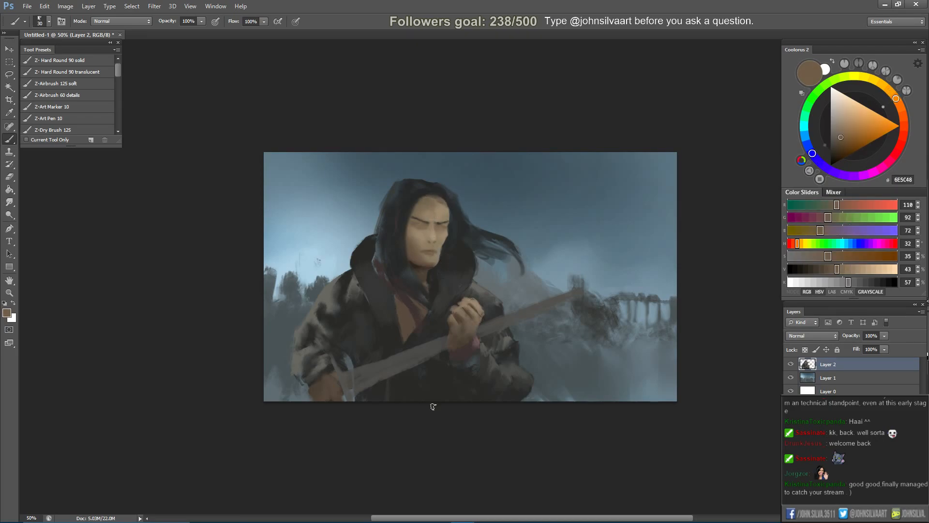
pyautogui.rightClick(444, 334)
pyautogui.click(518, 384)
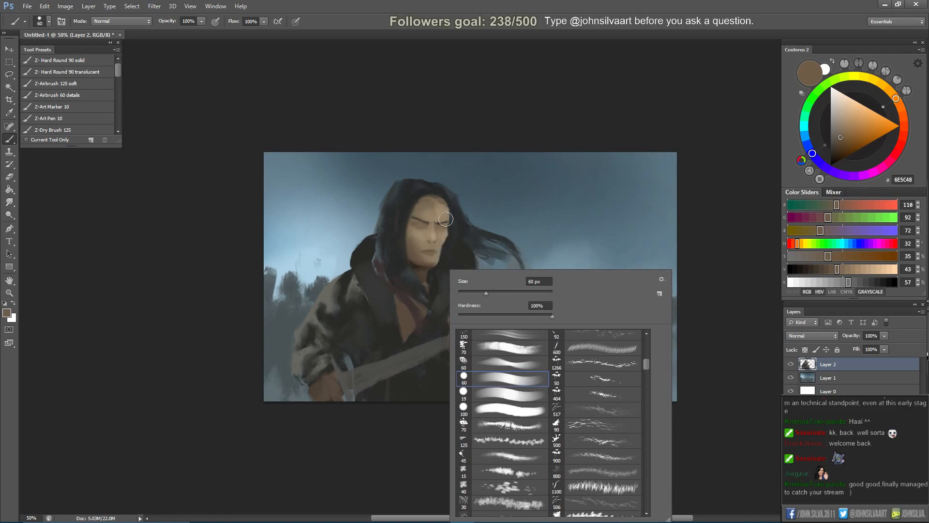
pyautogui.press('Return')
pyautogui.keyDown('alt'); pyautogui.click(426, 215); pyautogui.keyUp('alt')
pyautogui.keyDown('alt'); pyautogui.click(422, 215); pyautogui.keyUp('alt')
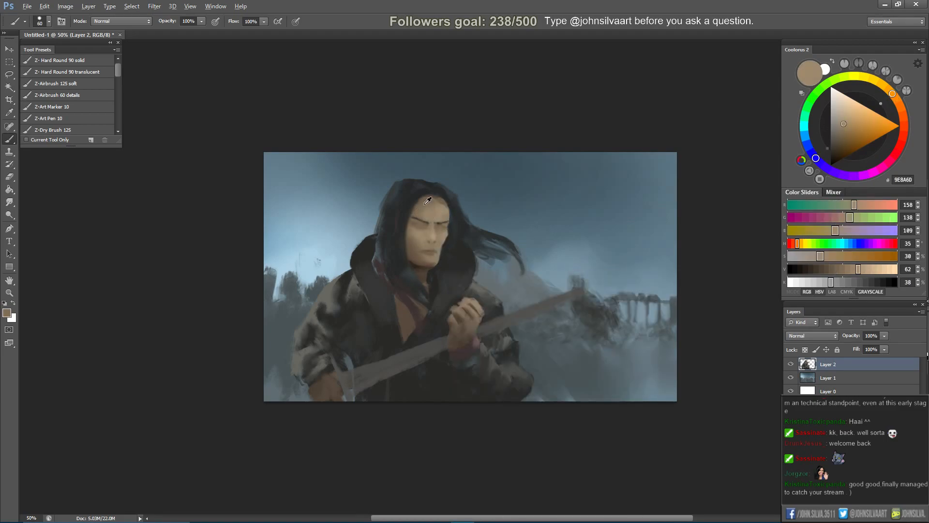
# Mirror the canvas and paint the angled eyebrow with a small brush in sampled dark brown 473A2F.
pyautogui.hotkey('ctrl', 'shift', 'h')
pyautogui.keyDown('alt'); pyautogui.click(513, 271); pyautogui.keyUp('alt')
pyautogui.press('[')
pyautogui.press('[')
pyautogui.press('[')
pyautogui.press('[')
pyautogui.press('[')
pyautogui.press('[')
pyautogui.press('[')
pyautogui.press('[')
pyautogui.moveTo(529, 216); pyautogui.dragTo(520, 223)
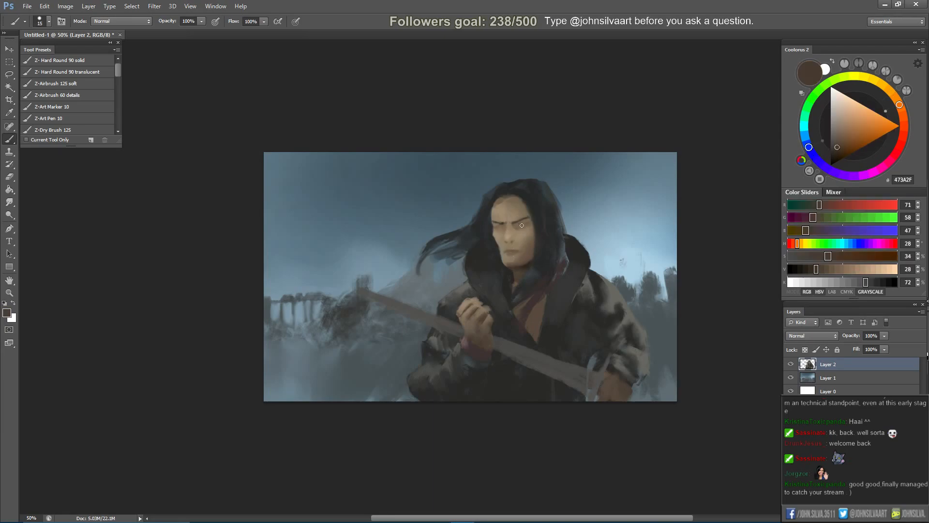
# Rework the brows and eye sockets with sampled tones 77664E, 222224 and 8C7A5F.
pyautogui.keyDown('alt'); pyautogui.click(527, 217); pyautogui.keyUp('alt')
pyautogui.press(']')
pyautogui.press(']')
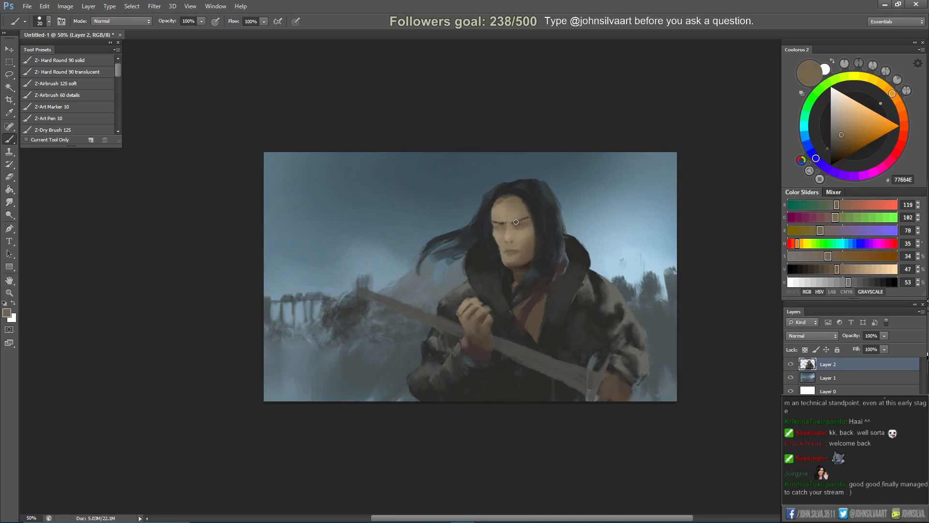
pyautogui.keyDown('alt'); pyautogui.click(527, 184); pyautogui.keyUp('alt')
pyautogui.press('[')
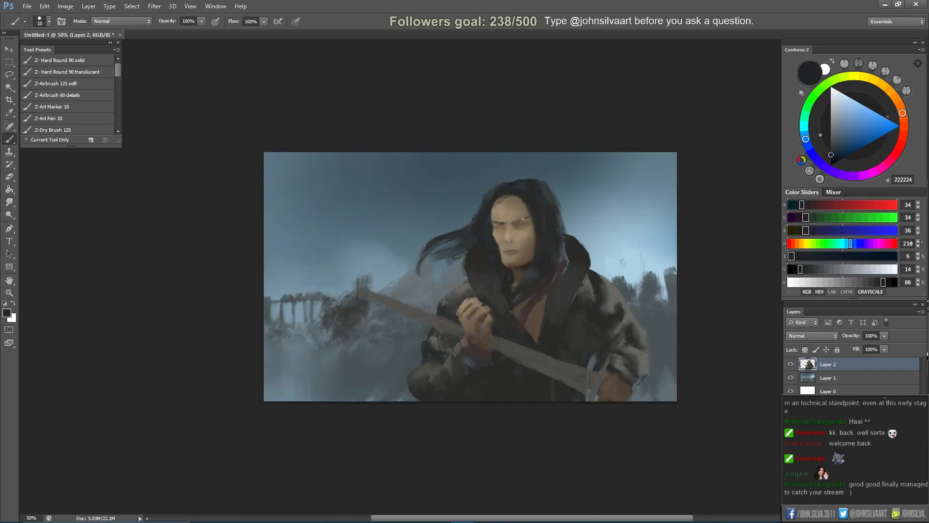
pyautogui.keyDown('alt'); pyautogui.click(508, 225); pyautogui.keyUp('alt')
pyautogui.keyDown('alt'); pyautogui.click(530, 220); pyautogui.keyUp('alt')
pyautogui.keyDown('alt'); pyautogui.click(495, 222); pyautogui.keyUp('alt')
pyautogui.press(']')
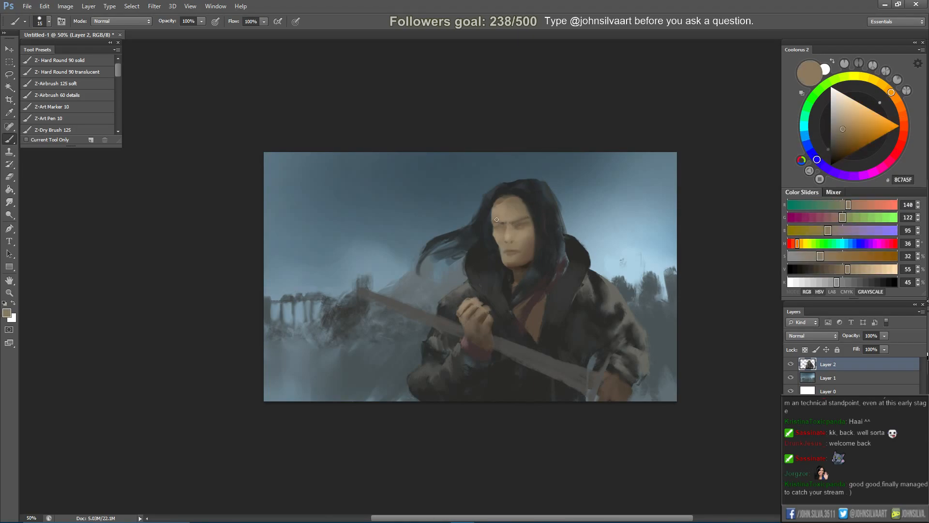
# Refine the far eye area with sampled brown 715D4A and smudge the face on the mirrored canvas.
pyautogui.press('h')
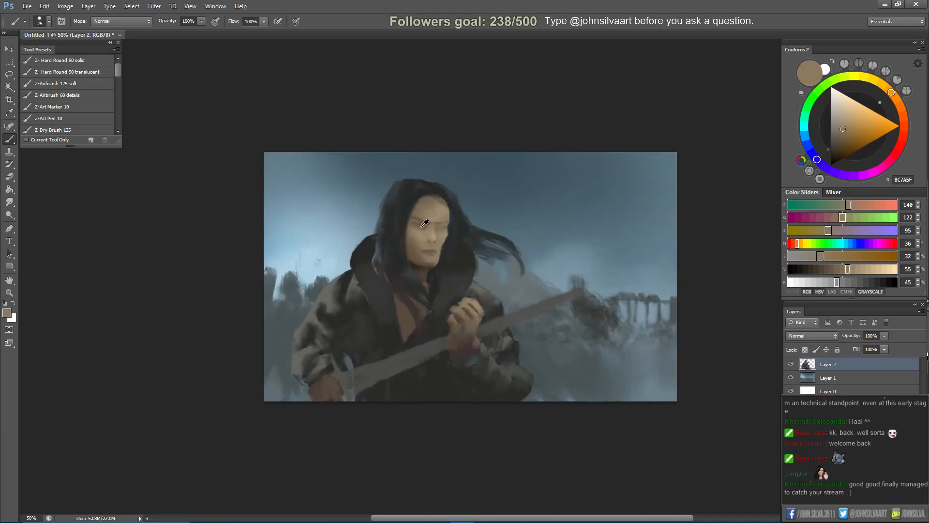
pyautogui.keyDown('alt'); pyautogui.click(443, 223); pyautogui.keyUp('alt')
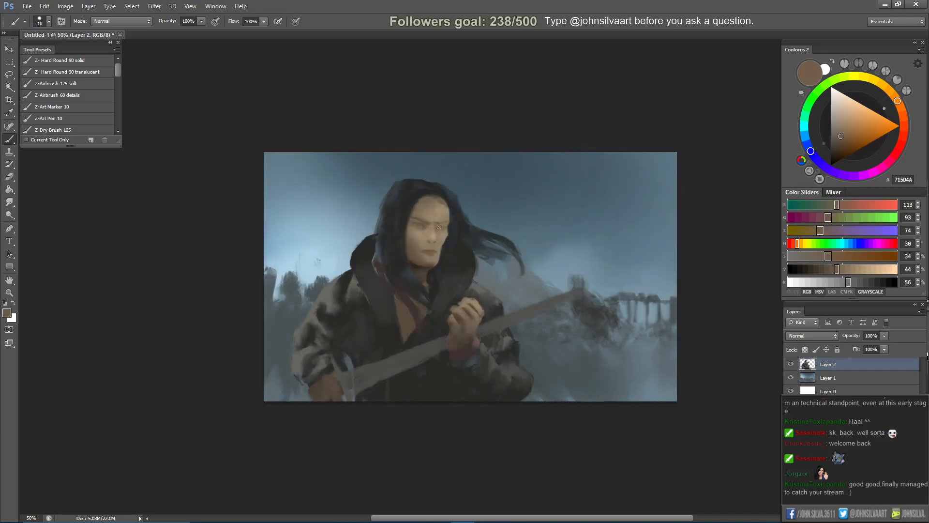
pyautogui.press('r')
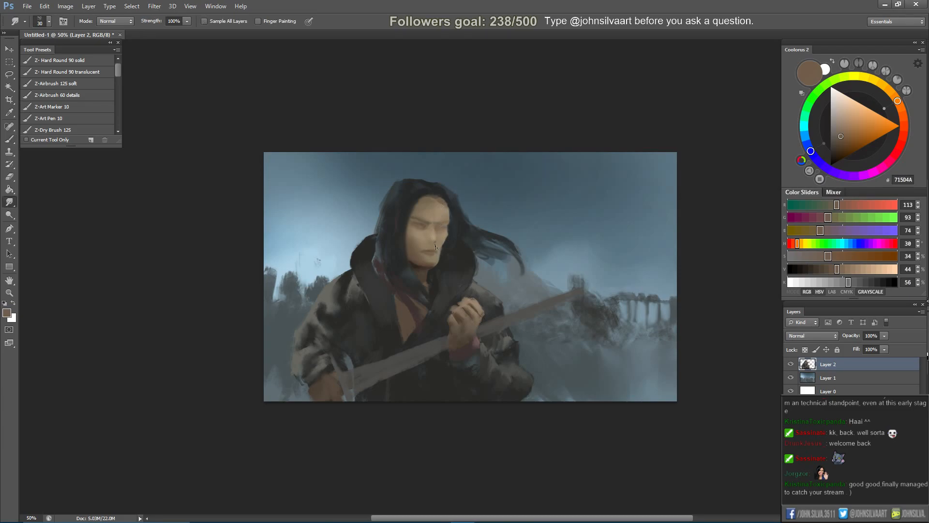
# Model the nose and adjoining cheek with sampled skin tones 968468, 6A5845 and 7E6C53, checking both canvas orientations.
pyautogui.press('h')
pyautogui.press('b')
pyautogui.keyDown('alt'); pyautogui.click(511, 241); pyautogui.keyUp('alt')
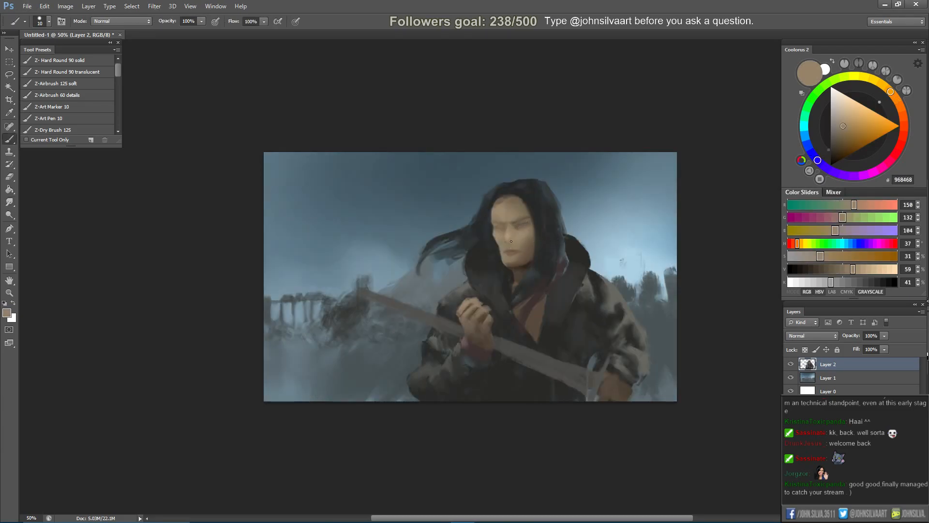
pyautogui.keyDown('alt'); pyautogui.click(504, 245); pyautogui.keyUp('alt')
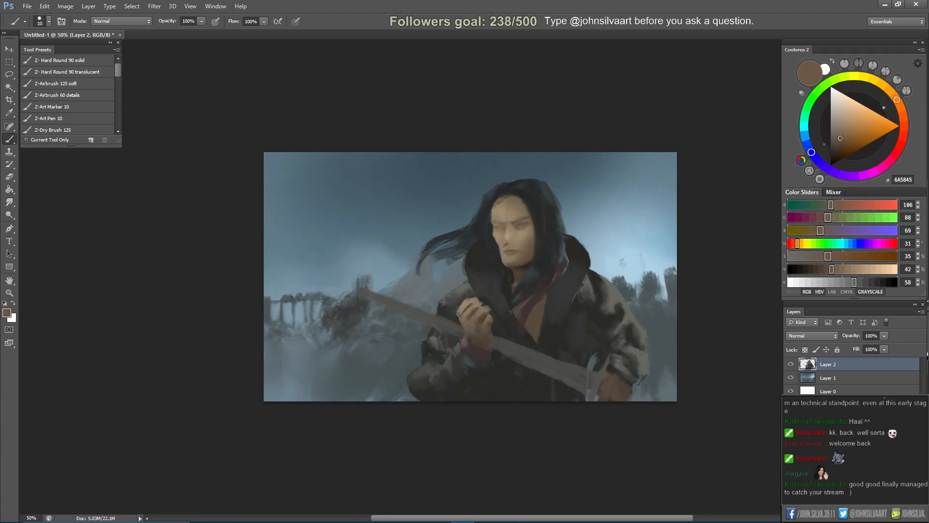
pyautogui.keyDown('alt'); pyautogui.click(516, 238); pyautogui.keyUp('alt')
pyautogui.press('h')
pyautogui.keyDown('alt'); pyautogui.click(425, 236); pyautogui.keyUp('alt')
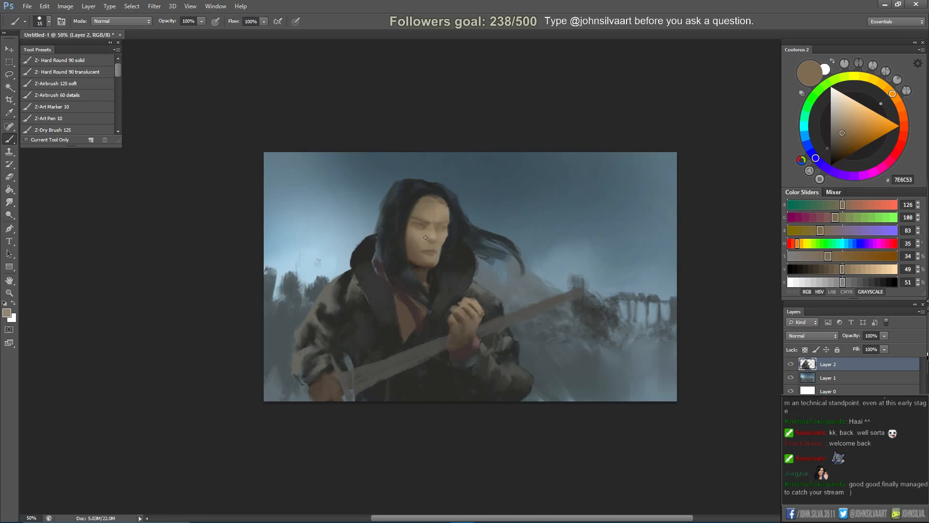
pyautogui.keyDown('alt'); pyautogui.click(428, 236); pyautogui.keyUp('alt')
# Darken the neck and collar opening below the chin with sampled tones 202220, 2B2018 and 212121, mirroring the canvas.
pyautogui.keyDown('alt'); pyautogui.click(428, 280); pyautogui.keyUp('alt')
pyautogui.press('[')
pyautogui.press('[')
pyautogui.press('[')
pyautogui.press('[')
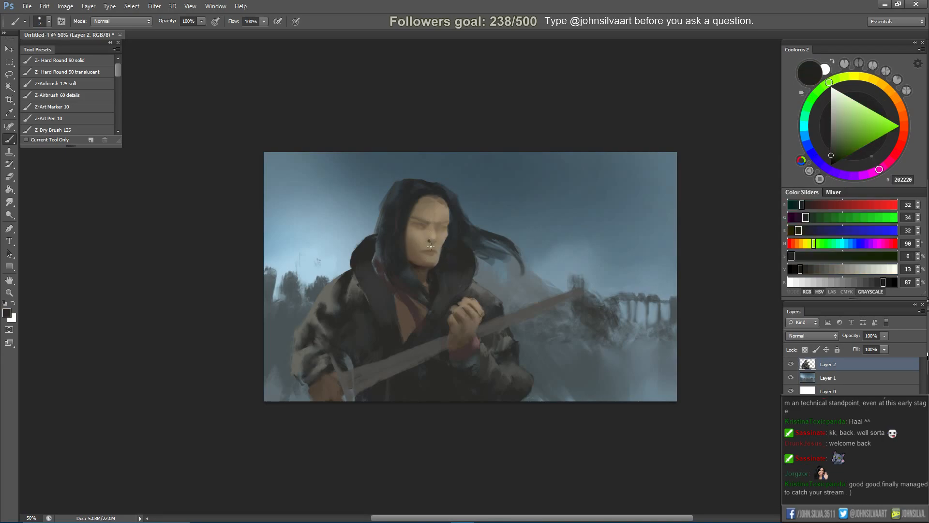
pyautogui.press(']')
pyautogui.keyDown('alt'); pyautogui.click(417, 269); pyautogui.keyUp('alt')
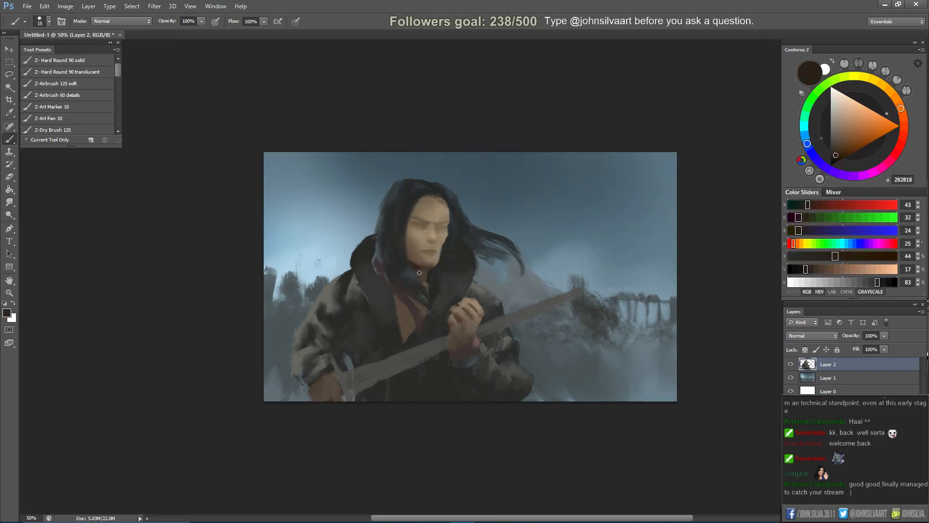
pyautogui.hotkey('ctrl', 'shift', 'h')
pyautogui.keyDown('alt'); pyautogui.click(522, 272); pyautogui.keyUp('alt')
pyautogui.keyDown('alt'); pyautogui.click(509, 271); pyautogui.keyUp('alt')
pyautogui.keyDown('alt'); pyautogui.click(511, 269); pyautogui.keyUp('alt')
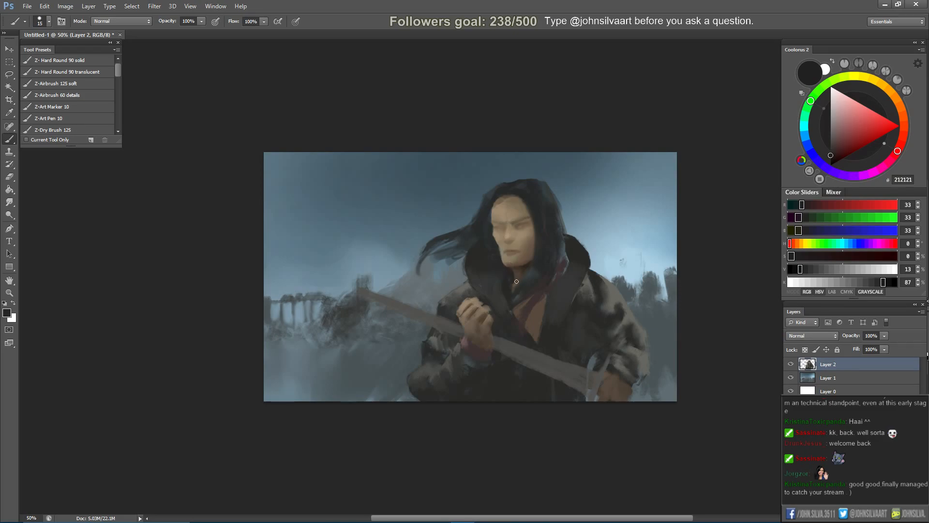
# Erase small notches into the coat collar's outer edge beneath the windblown hair with a reduced eraser.
pyautogui.keyDown('alt'); pyautogui.click(473, 264); pyautogui.keyUp('alt')
pyautogui.press('e')
pyautogui.press('[')
pyautogui.press('[')
pyautogui.press('[')
pyautogui.press('[')
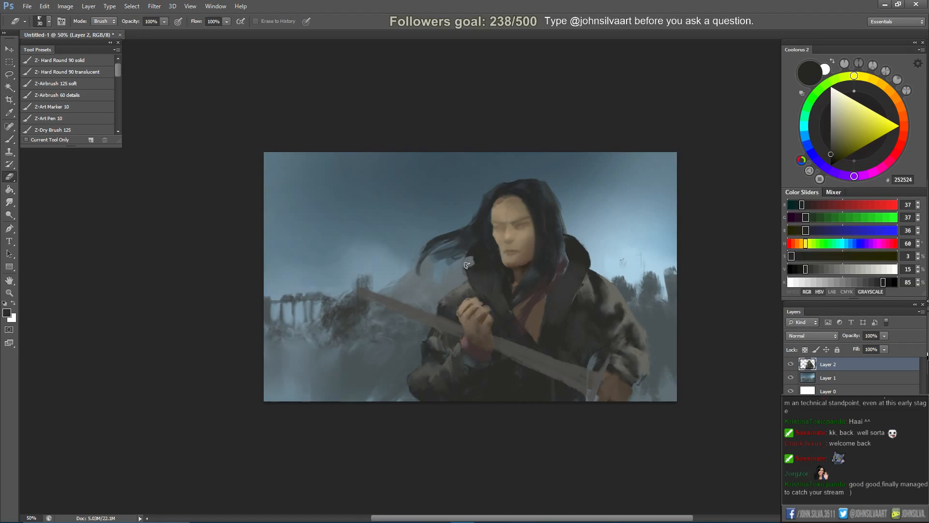
pyautogui.moveTo(467, 264); pyautogui.dragTo(469, 259)
# Reshape the notched collar edge beneath the windblown hair with sampled darks 2C3133, 292928 and 323332, checking both canvas orientations.
pyautogui.hotkey('ctrl', 'shift', 'h')
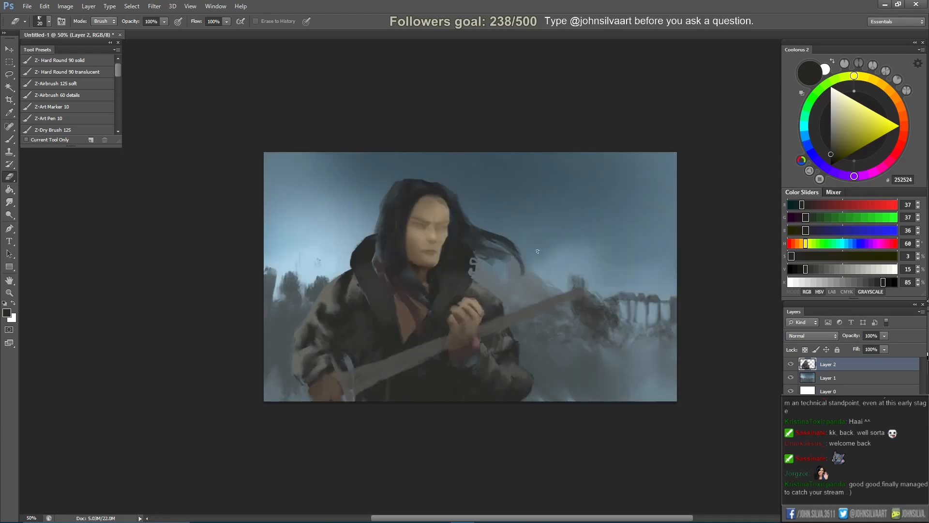
pyautogui.press('b')
pyautogui.keyDown('alt'); pyautogui.click(468, 247); pyautogui.keyUp('alt')
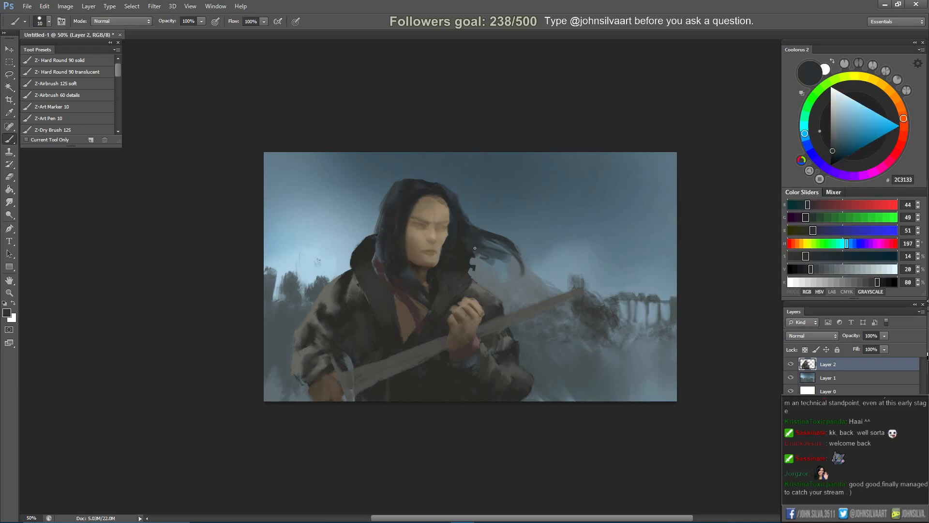
pyautogui.hotkey('ctrl', 'shift', 'h')
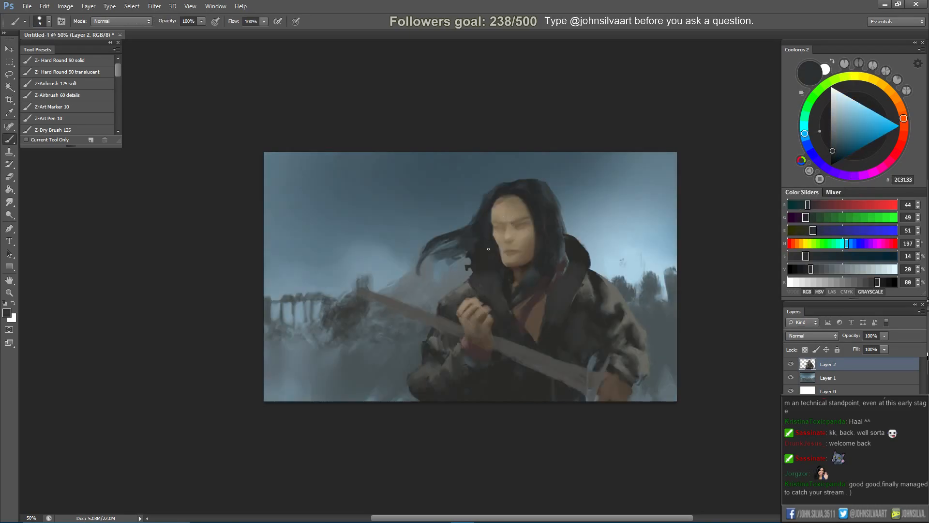
pyautogui.keyDown('alt'); pyautogui.click(467, 270); pyautogui.keyUp('alt')
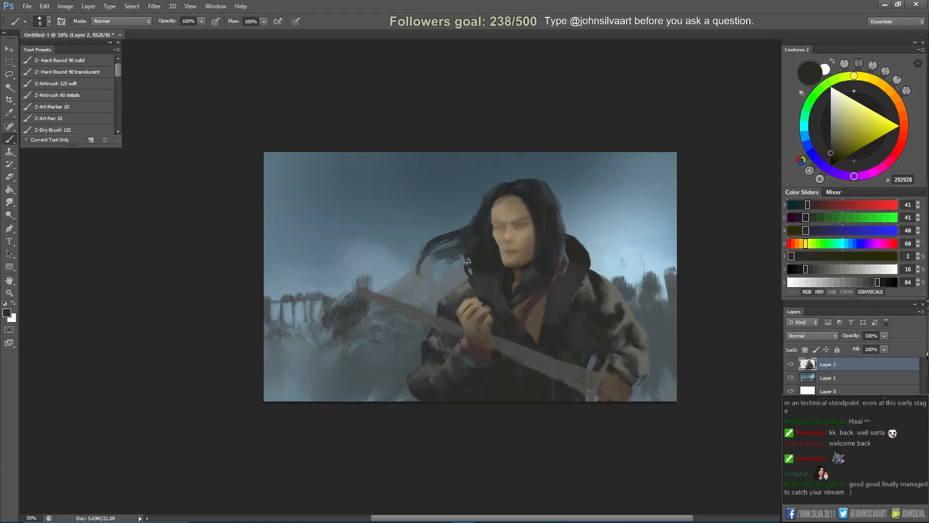
pyautogui.press(']')
pyautogui.press(']')
pyautogui.keyDown('alt'); pyautogui.click(473, 286); pyautogui.keyUp('alt')
pyautogui.press('F2')
pyautogui.keyDown('alt'); pyautogui.click(469, 280); pyautogui.keyUp('alt')
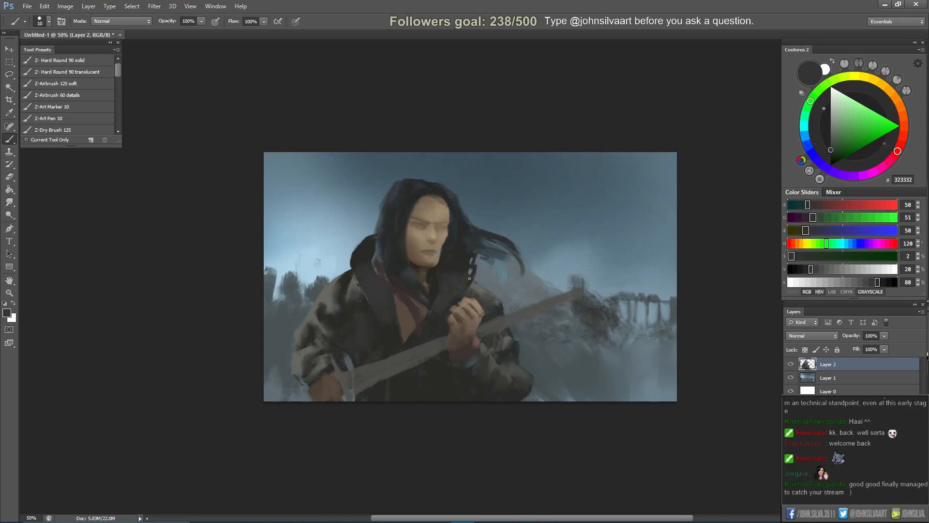
# Paint ragged tufts along the opposite collar's outer edge in sampled dark 242422, and mirror the canvas.
pyautogui.keyDown('alt'); pyautogui.click(455, 294); pyautogui.keyUp('alt')
pyautogui.keyDown('alt'); pyautogui.click(360, 255); pyautogui.keyUp('alt')
pyautogui.moveTo(353, 257); pyautogui.dragTo(374, 235)
pyautogui.hotkey('ctrl', 'shift', 'h')
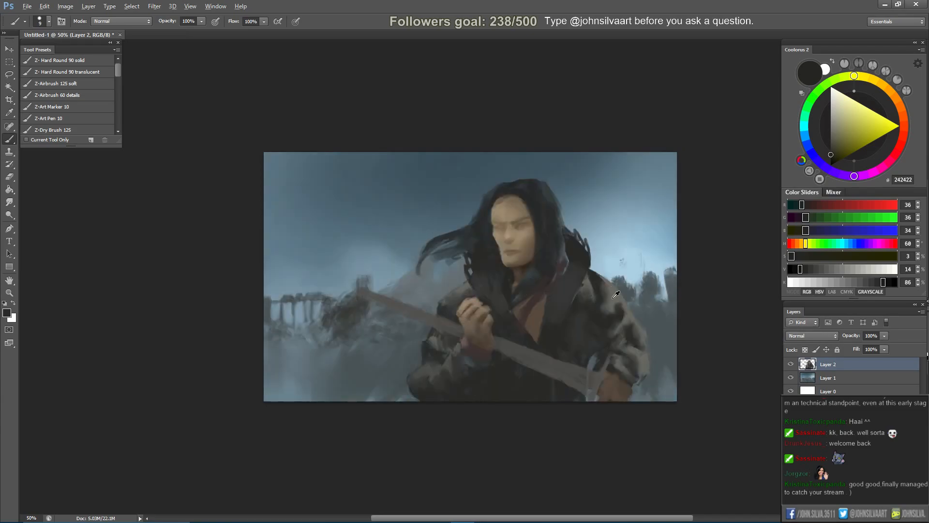
# Block in a lock of hair hanging beside the tufted collar using sampled grey 666661.
pyautogui.keyDown('alt'); pyautogui.click(611, 298); pyautogui.keyUp('alt')
pyautogui.press(']')
pyautogui.press(']')
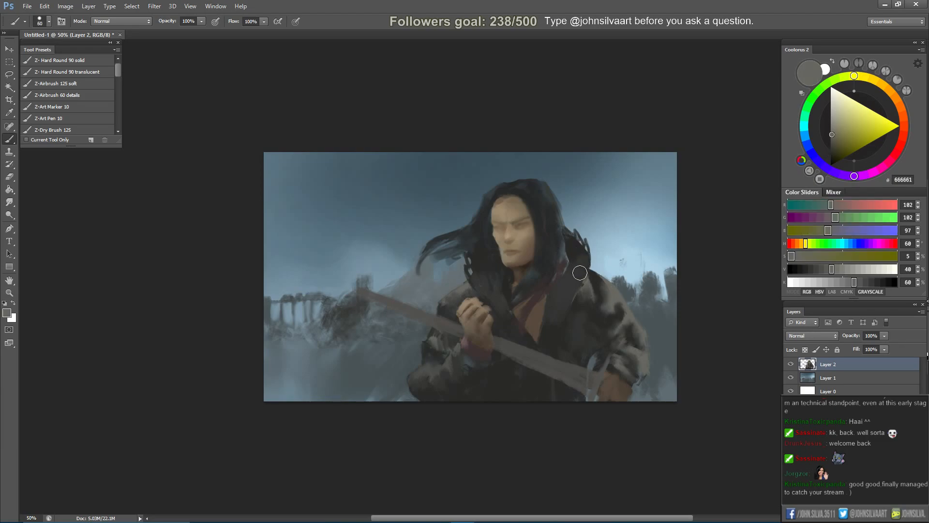
pyautogui.press('[')
pyautogui.press('[')
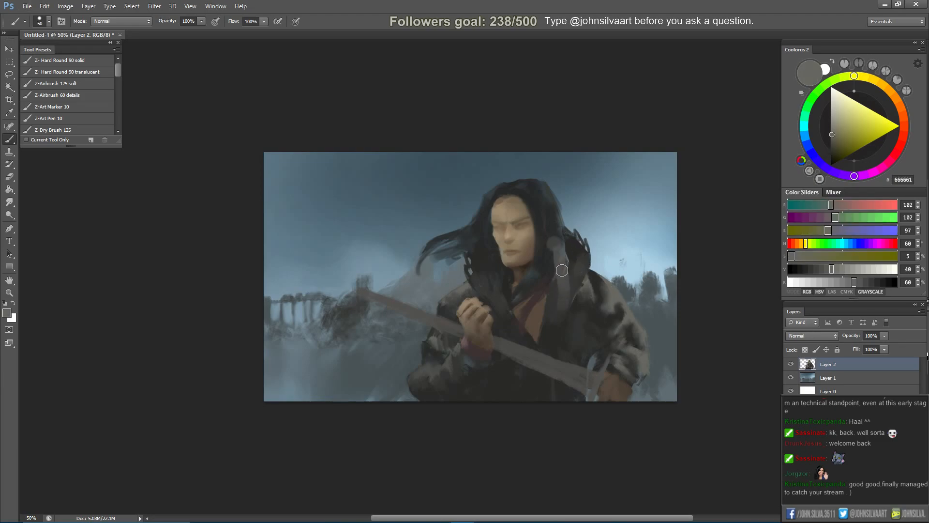
# Extend the long hair down over the collar and chest with sampled dark tones including 28282A.
pyautogui.keyDown('alt'); pyautogui.click(551, 307); pyautogui.keyUp('alt')
pyautogui.press('[')
pyautogui.moveTo(552, 296); pyautogui.dragTo(537, 328)
pyautogui.keyDown('alt'); pyautogui.click(553, 286); pyautogui.keyUp('alt')
pyautogui.keyDown('alt'); pyautogui.click(573, 250); pyautogui.keyUp('alt')
pyautogui.press(']')
pyautogui.keyDown('alt'); pyautogui.click(554, 302); pyautogui.keyUp('alt')
pyautogui.press(']')
pyautogui.press(']')
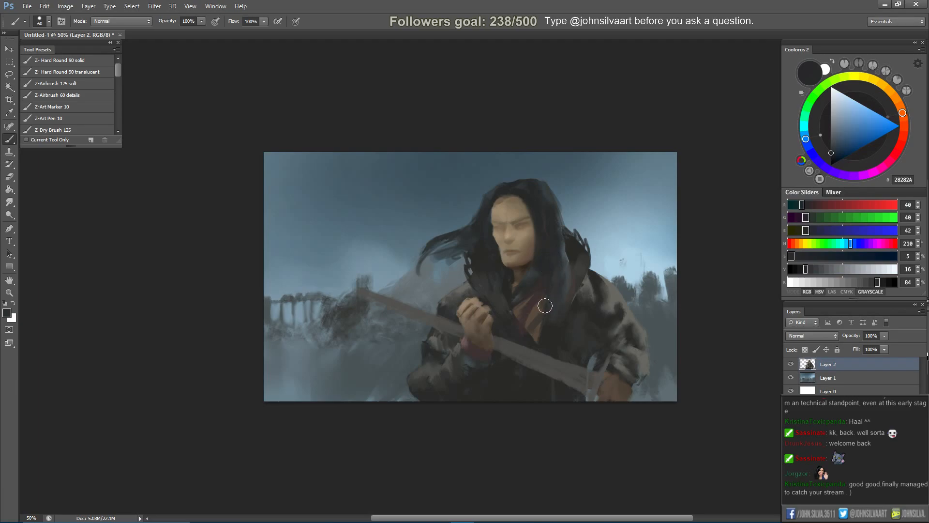
# Refine the raised fist's edges and wrist area with sampled tones 2D2E2D, 5D4F43 and 464542.
pyautogui.keyDown('alt'); pyautogui.click(457, 320); pyautogui.keyUp('alt')
pyautogui.press('[')
pyautogui.press('[')
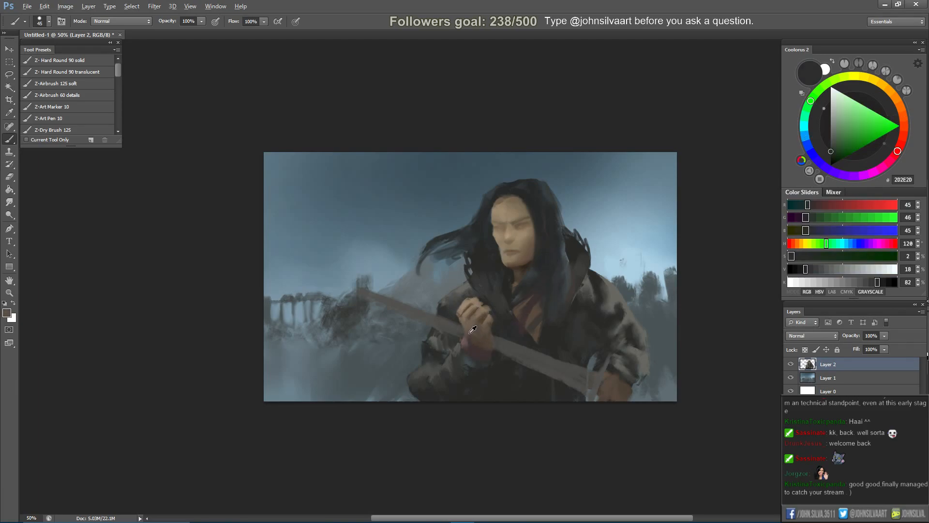
pyautogui.keyDown('alt'); pyautogui.click(465, 323); pyautogui.keyUp('alt')
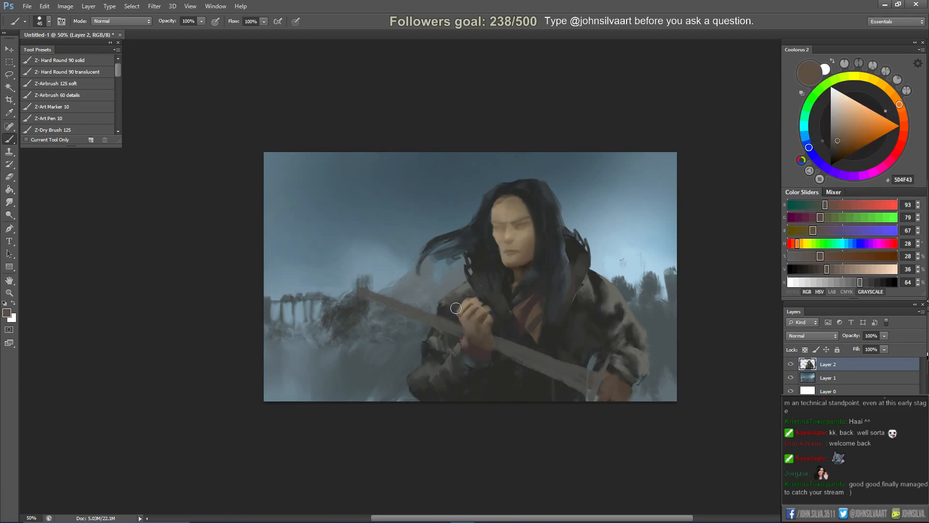
pyautogui.press(']')
pyautogui.keyDown('alt'); pyautogui.click(493, 342); pyautogui.keyUp('alt')
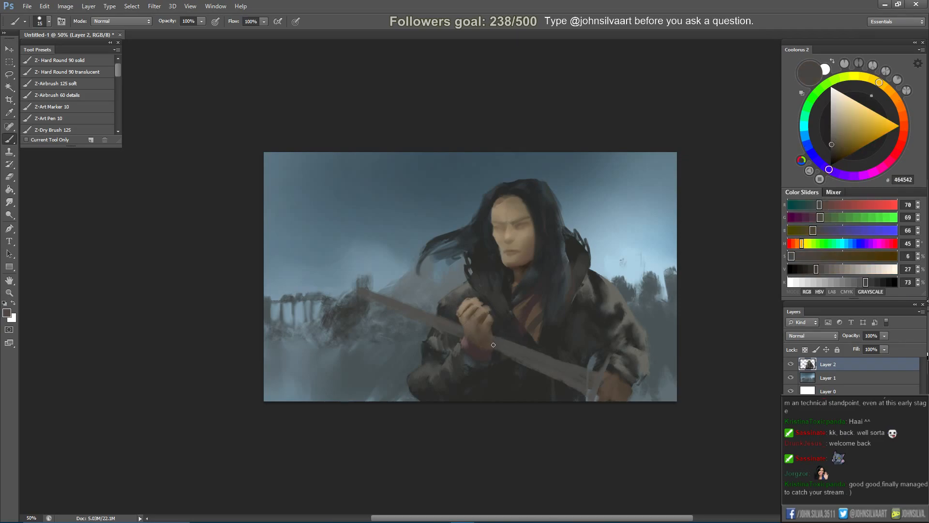
# Fill in both sides of the coat collar with sampled darks 303130, 303230 and 242422, and smudge the nearby hair.
pyautogui.keyDown('alt'); pyautogui.click(497, 294); pyautogui.keyUp('alt')
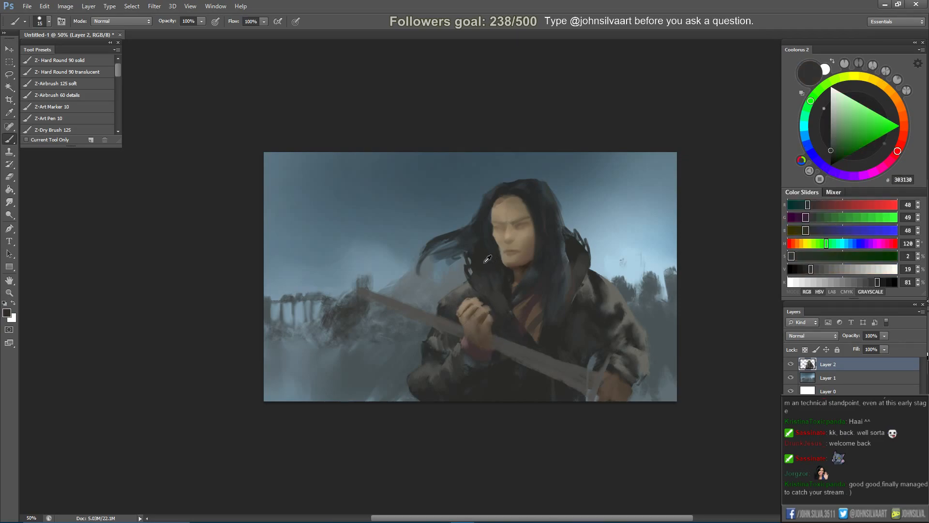
pyautogui.press(']')
pyautogui.press(']')
pyautogui.keyDown('alt'); pyautogui.click(498, 294); pyautogui.keyUp('alt')
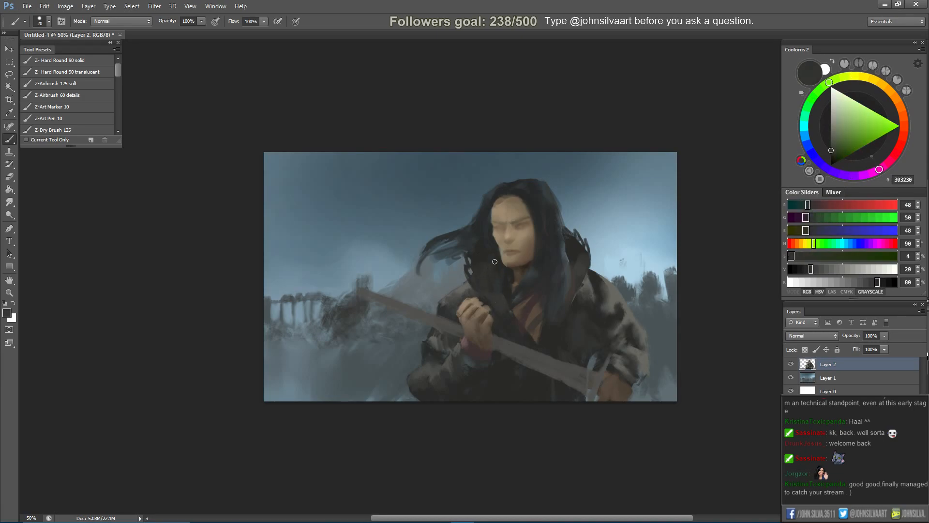
pyautogui.keyDown('alt'); pyautogui.click(586, 267); pyautogui.keyUp('alt')
pyautogui.keyDown('alt'); pyautogui.click(574, 243); pyautogui.keyUp('alt')
pyautogui.press('r')
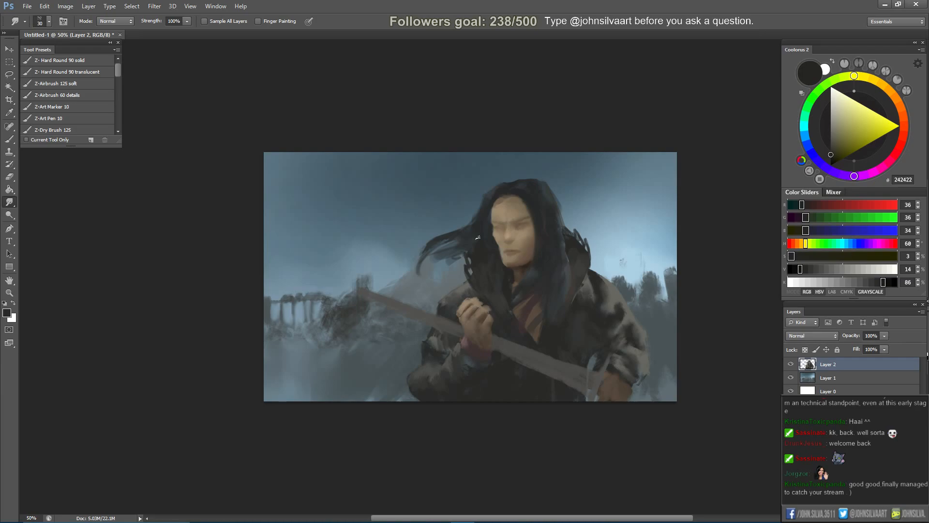
# Smooth the forehead and hairline with sampled skin tones 827159 and 988469, checking both canvas orientations.
pyautogui.hotkey('ctrl', '+')
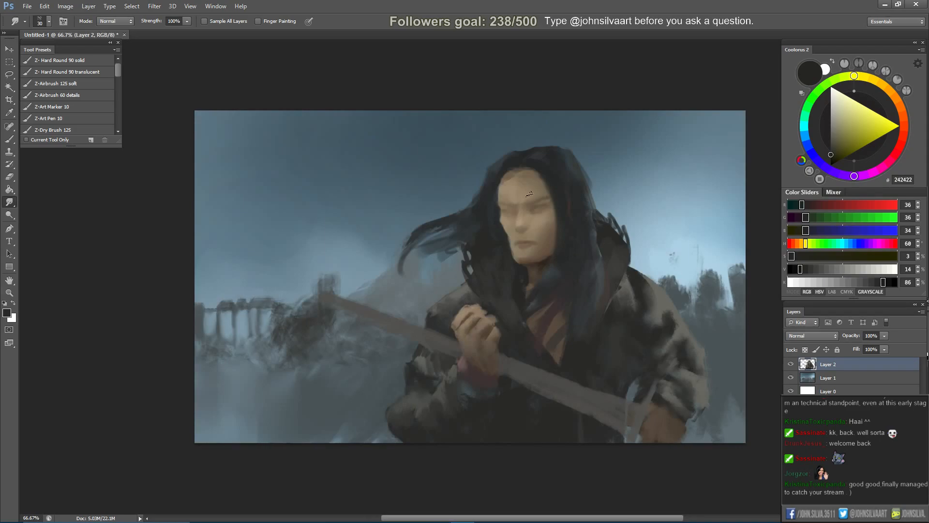
pyautogui.press('b')
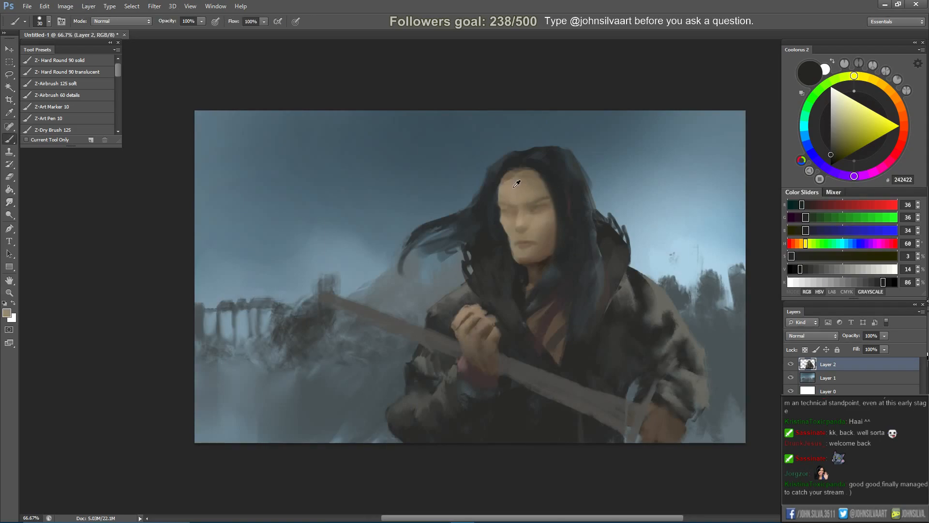
pyautogui.keyDown('alt'); pyautogui.click(514, 185); pyautogui.keyUp('alt')
pyautogui.keyDown('alt'); pyautogui.click(514, 183); pyautogui.keyUp('alt')
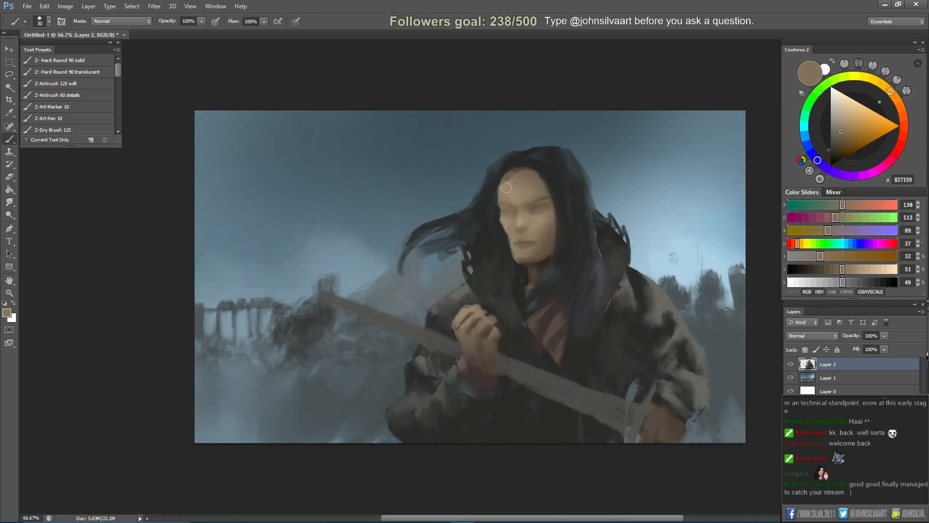
pyautogui.hotkey('ctrl', 'shift', 'h')
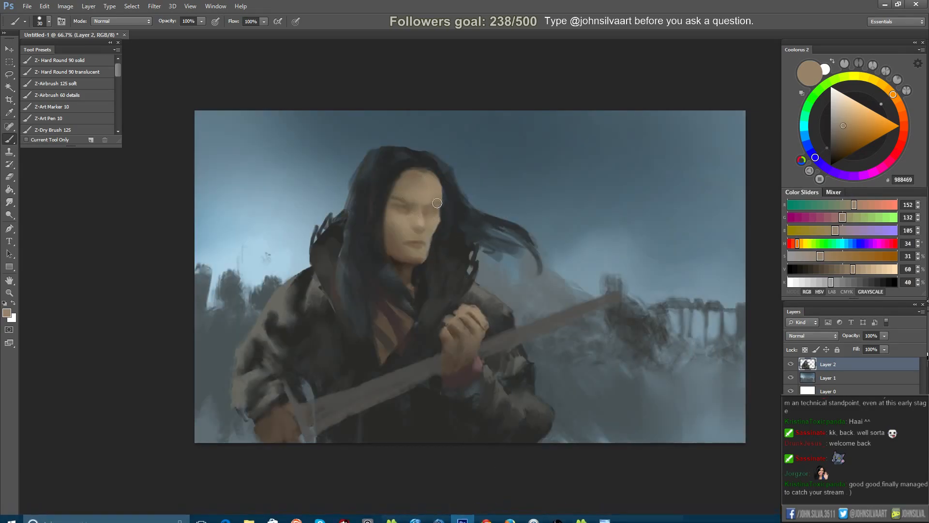
pyautogui.hotkey('ctrl', 'shift', 'h')
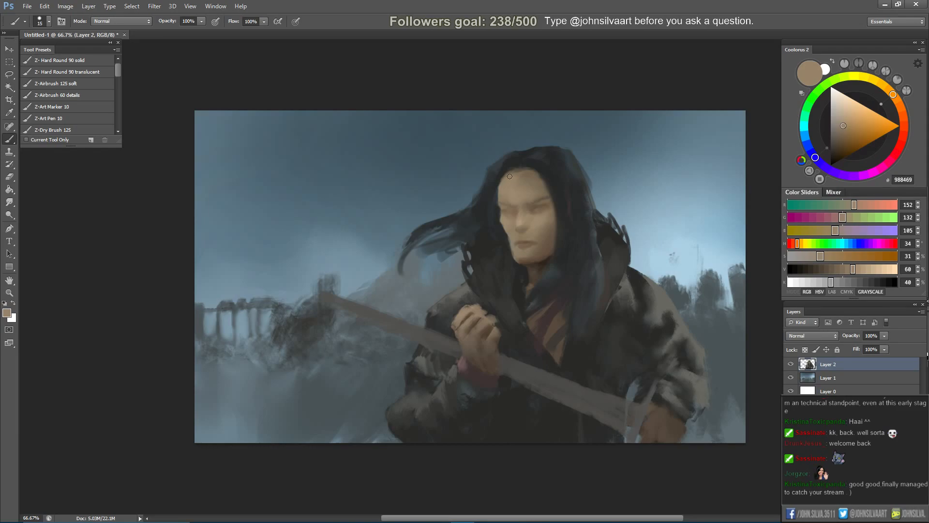
# Define the clenched fist's fingers with sampled tones 4A3B2E, 796752, 7F6E59 and 49423A, and add a new layer.
pyautogui.press('[')
pyautogui.press('[')
pyautogui.keyDown('alt'); pyautogui.click(477, 318); pyautogui.keyUp('alt')
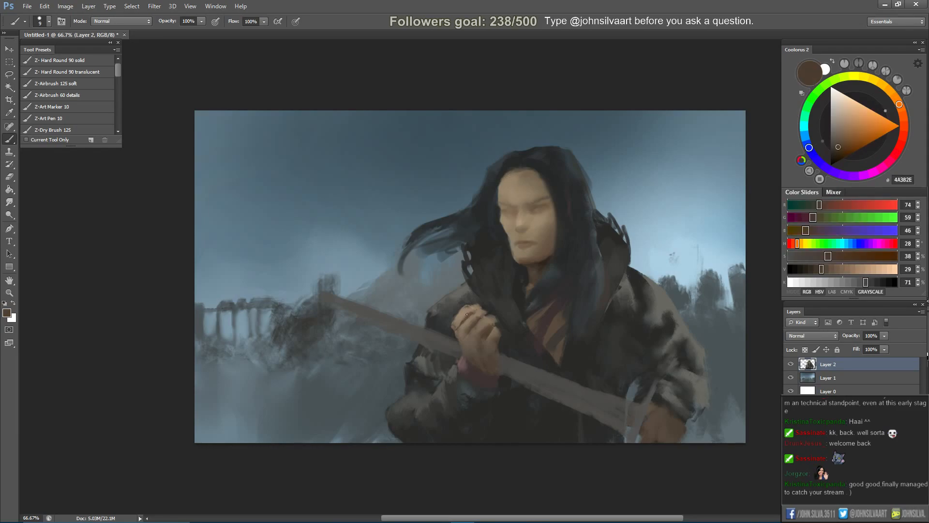
pyautogui.keyDown('alt'); pyautogui.click(472, 311); pyautogui.keyUp('alt')
pyautogui.keyDown('alt'); pyautogui.click(461, 321); pyautogui.keyUp('alt')
pyautogui.press('r')
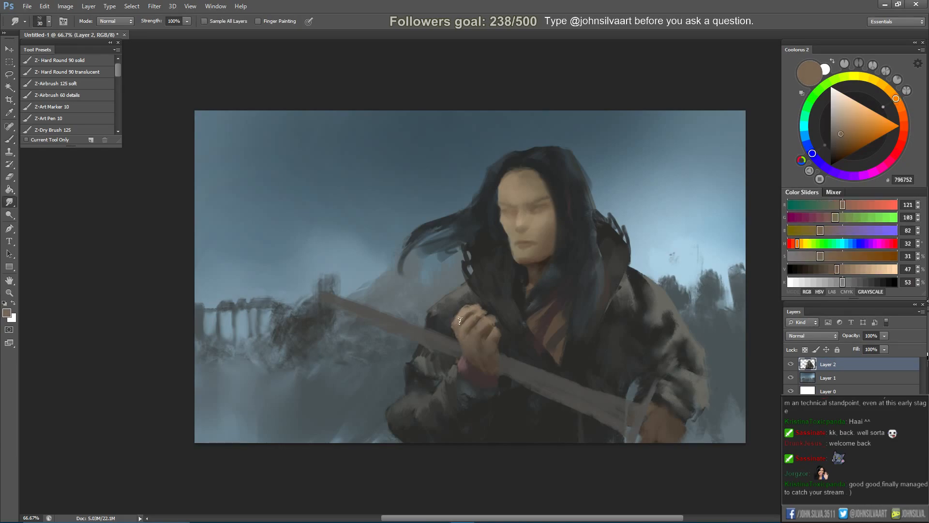
pyautogui.press('b')
pyautogui.keyDown('alt'); pyautogui.click(486, 318); pyautogui.keyUp('alt')
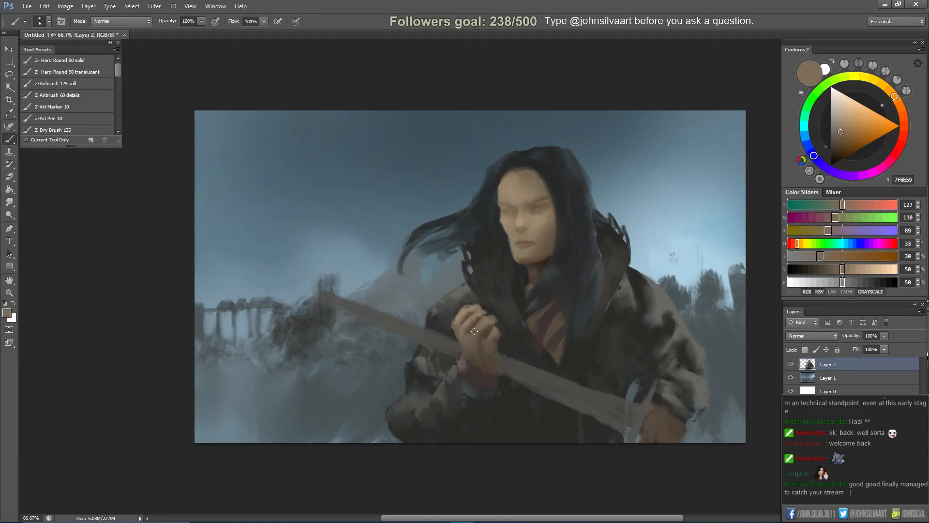
pyautogui.keyDown('alt'); pyautogui.click(501, 327); pyautogui.keyUp('alt')
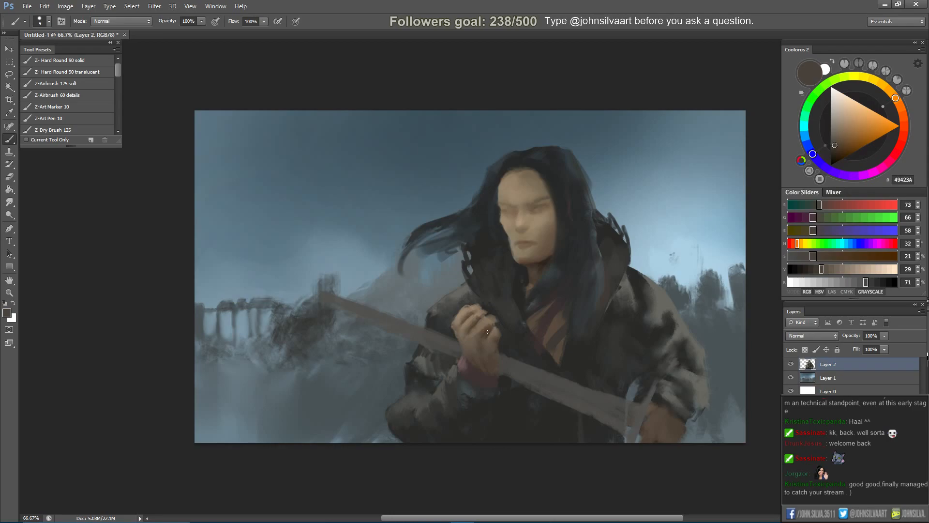
pyautogui.hotkey('ctrl', 'shift', 'alt', 'n')
# Try a reduced-radius Gaussian Blur on the background painting in Layer 1.
pyautogui.click(154, 6)
pyautogui.moveTo(173, 103)
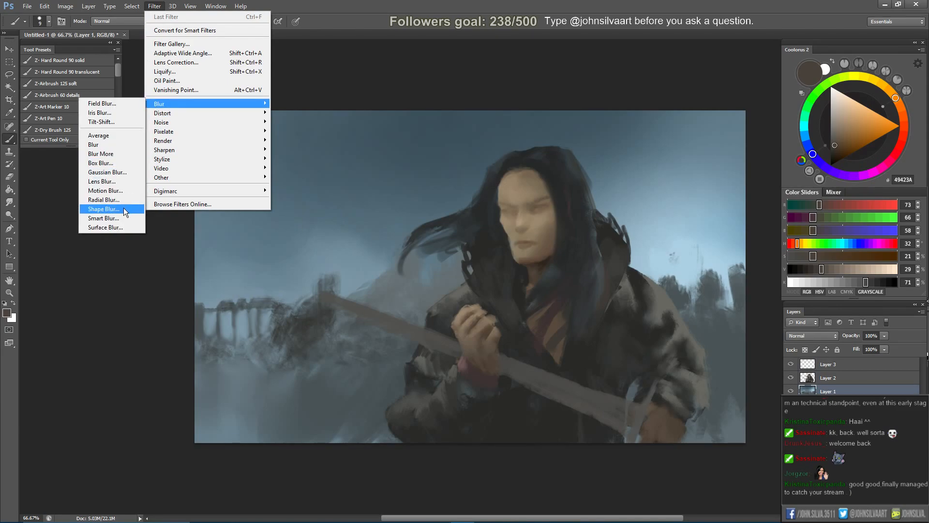
pyautogui.click(123, 172)
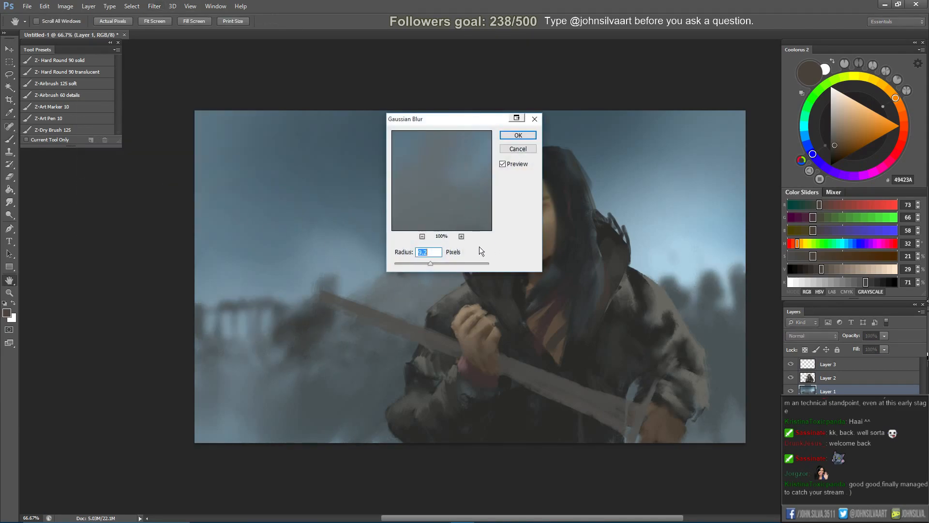
pyautogui.moveTo(430, 261)
pyautogui.mouseDown()
pyautogui.moveTo(415, 266)
pyautogui.moveTo(423, 266)
pyautogui.mouseUp()
pyautogui.click(520, 134)
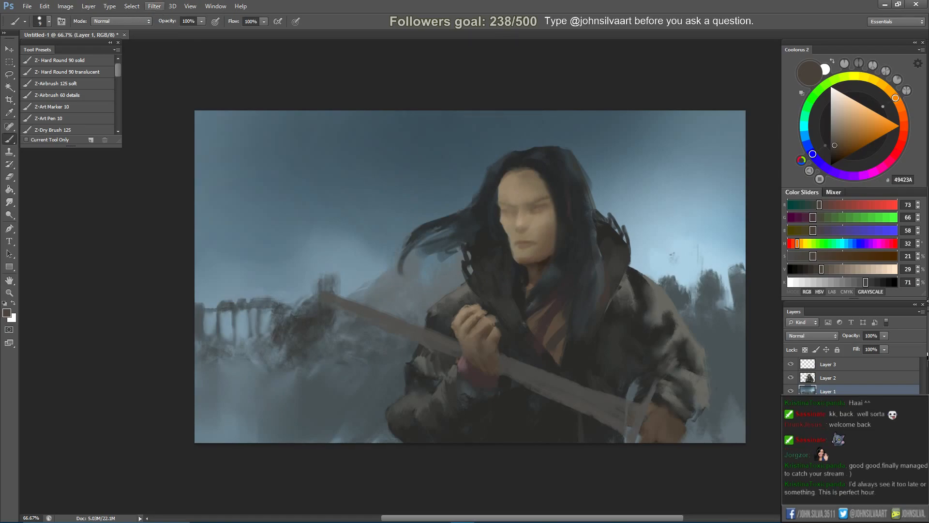
pyautogui.click(154, 6)
pyautogui.moveTo(183, 101)
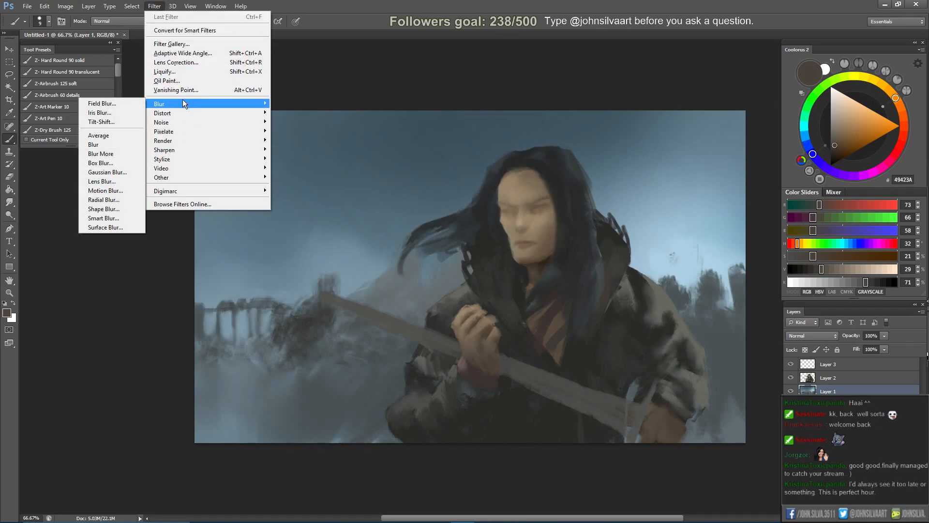
pyautogui.click(122, 228)
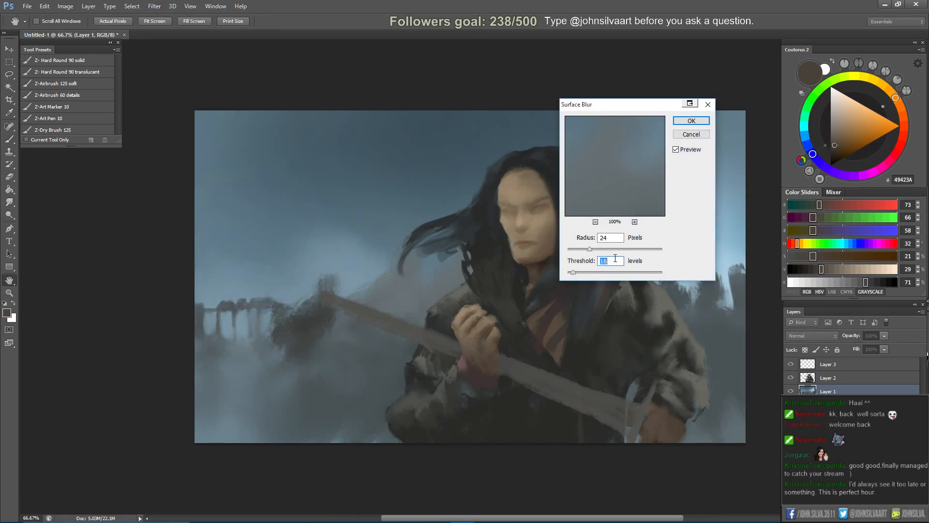
pyautogui.click(691, 134)
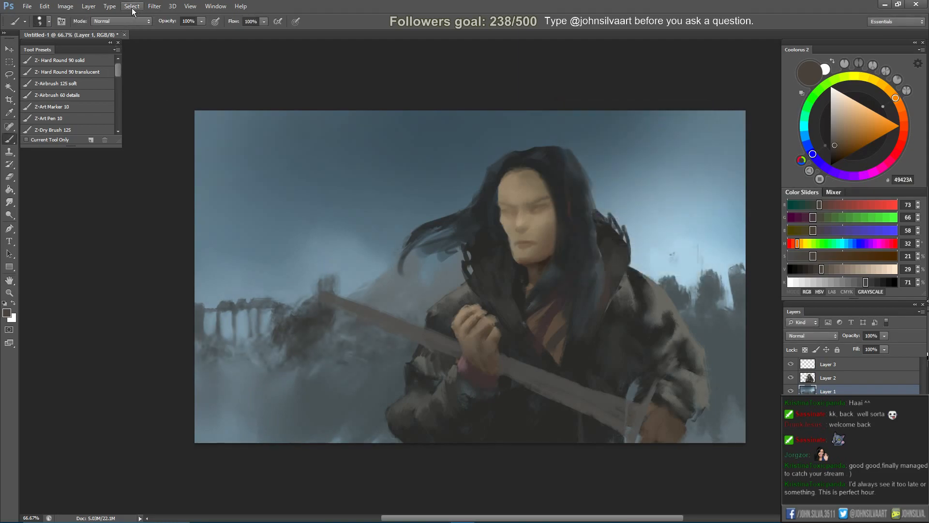
# Soften the background painting in Layer 1 with a Gaussian Blur, and make Layer 2 the active layer.
pyautogui.click(154, 6)
pyautogui.moveTo(162, 104)
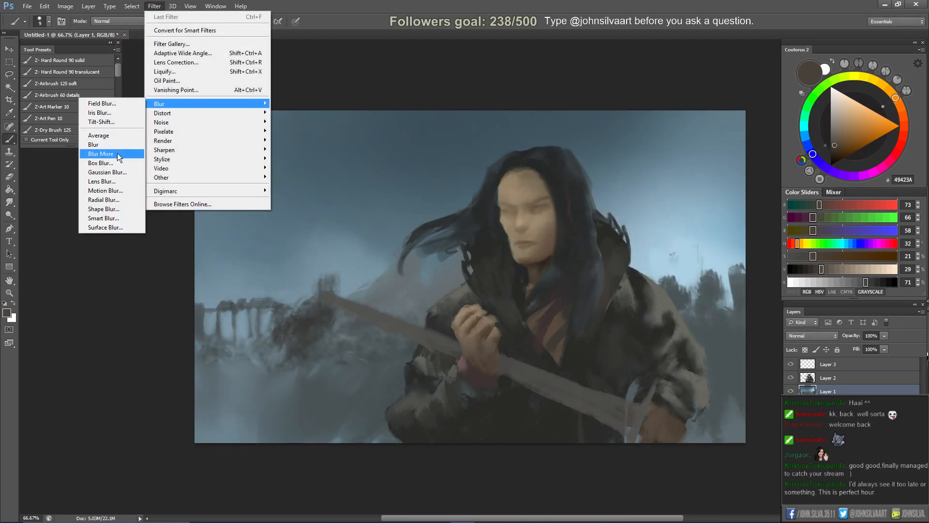
pyautogui.click(118, 173)
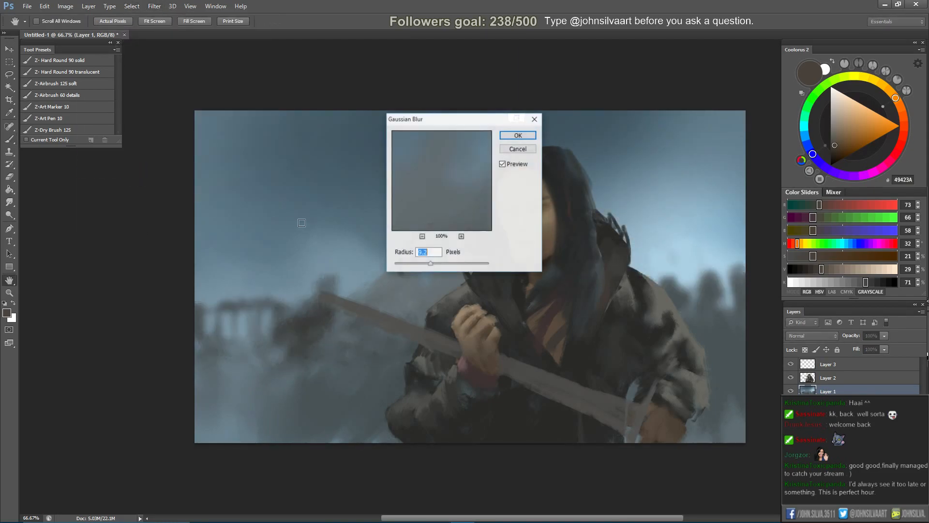
pyautogui.click(517, 136)
pyautogui.click(864, 382)
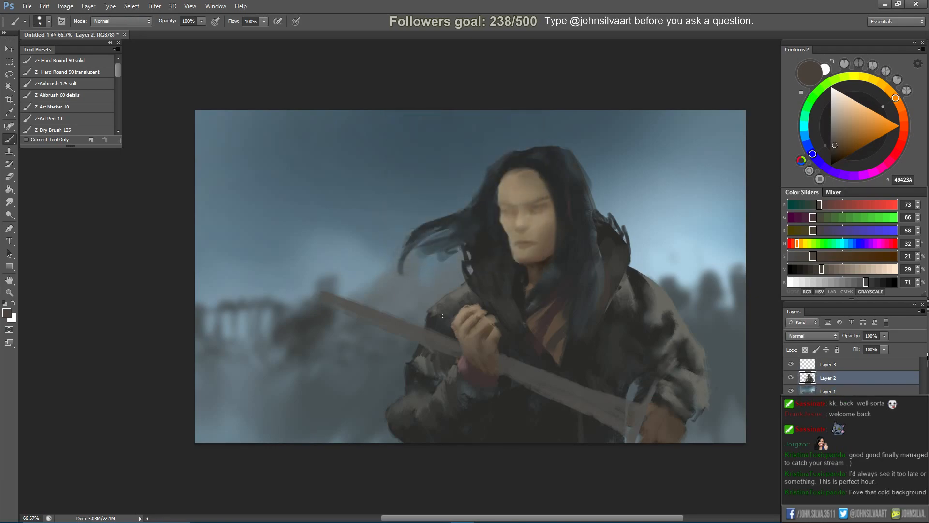
pyautogui.click(9, 215)
pyautogui.press(']')
pyautogui.press(']')
pyautogui.press(']')
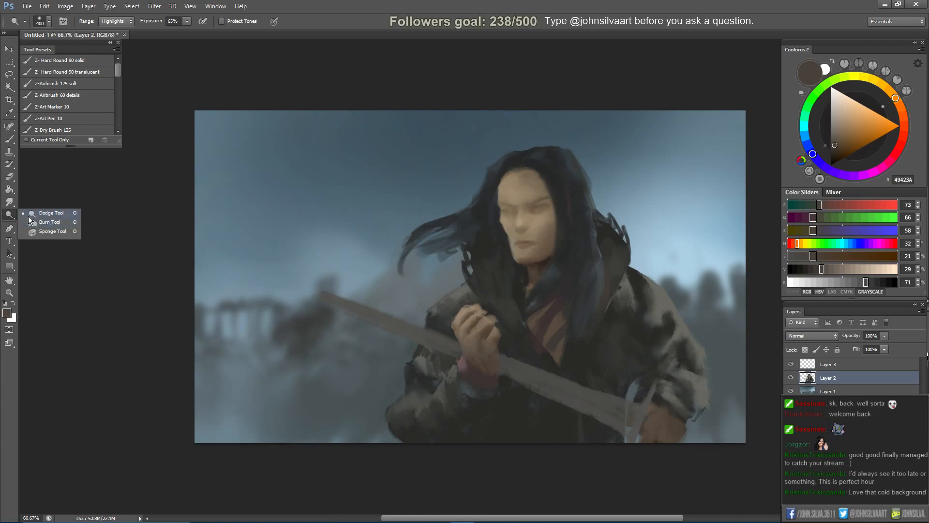
pyautogui.press('b')
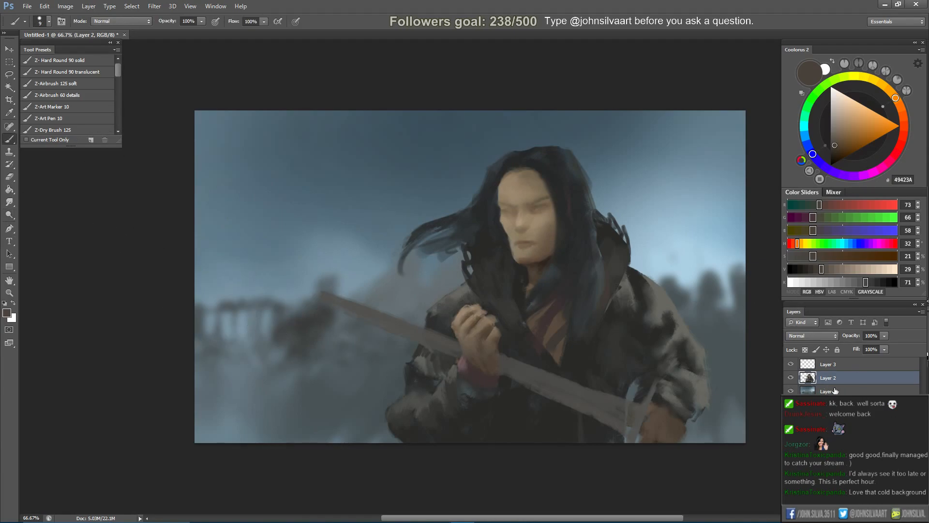
# Lasso the sword-hand arm and sleeve on Layer 2, enlarge it slightly outward and downward with Free Transform, and deselect it.
pyautogui.moveTo(667, 376); pyautogui.dragTo(655, 378)
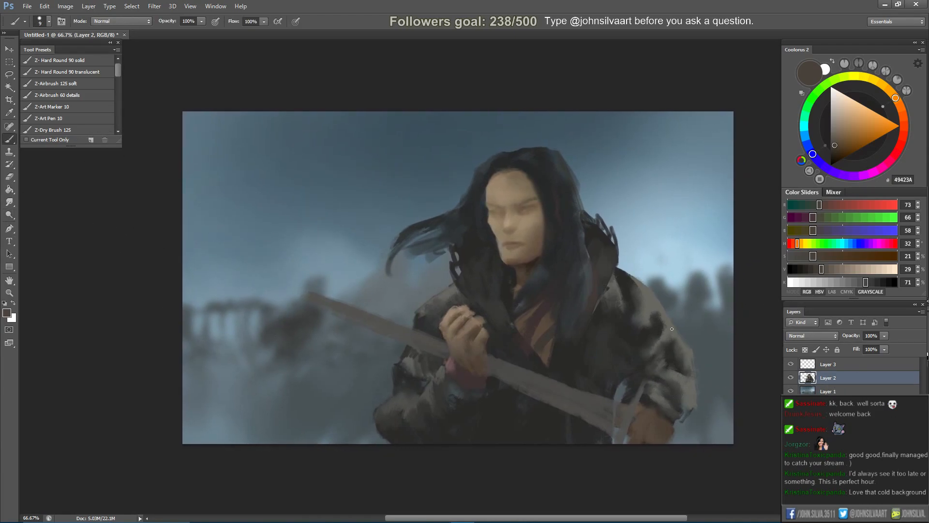
pyautogui.press('l')
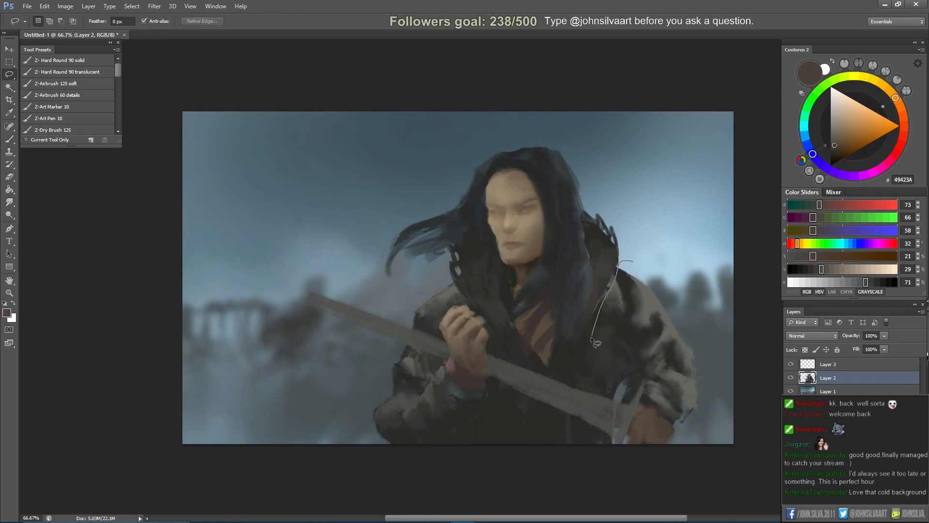
pyautogui.moveTo(612, 395)
pyautogui.mouseDown()
pyautogui.moveTo(685, 477)
pyautogui.moveTo(668, 289)
pyautogui.mouseUp()
pyautogui.hotkey('ctrl', 't')
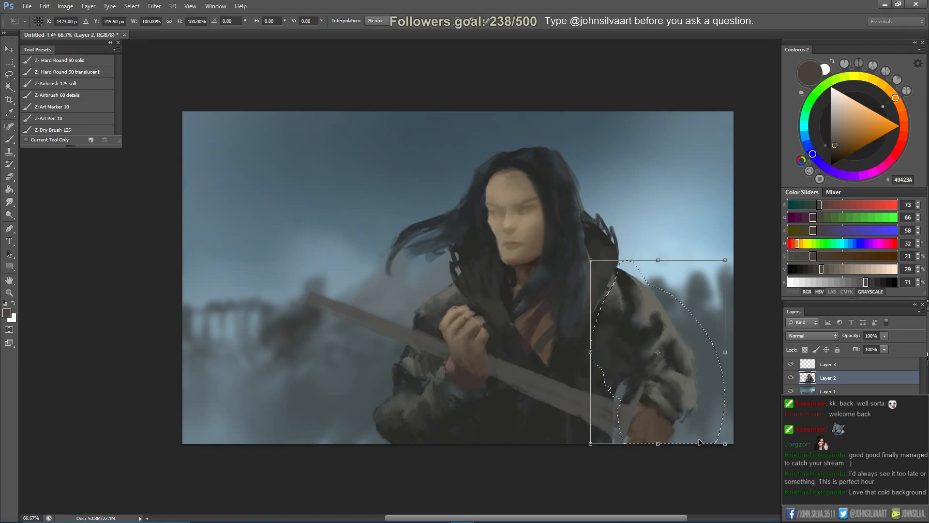
pyautogui.moveTo(726, 445); pyautogui.dragTo(741, 466)
pyautogui.moveTo(704, 423); pyautogui.dragTo(700, 421)
pyautogui.press('Return')
pyautogui.hotkey('ctrl', 'd')
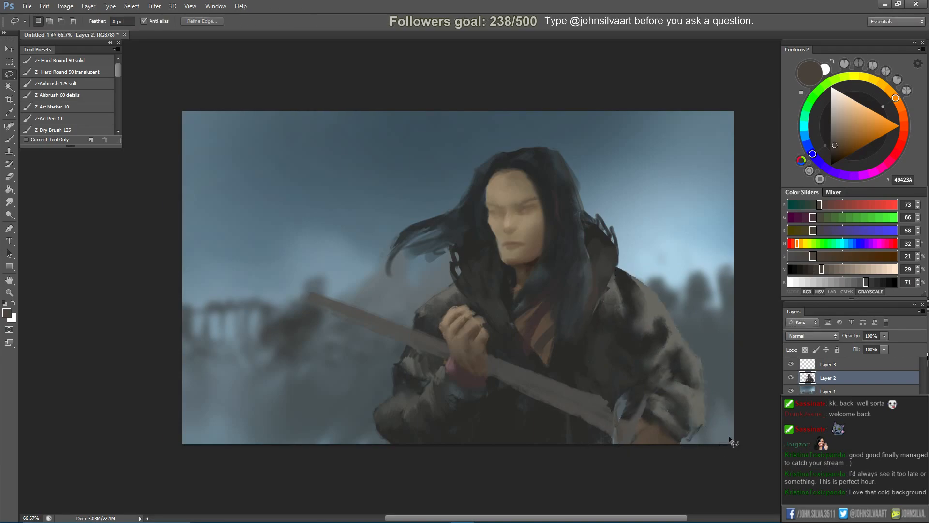
# Lasso the raised fist, its forearm sleeve and the outer part of the sword blade on Layer 2.
pyautogui.press('b')
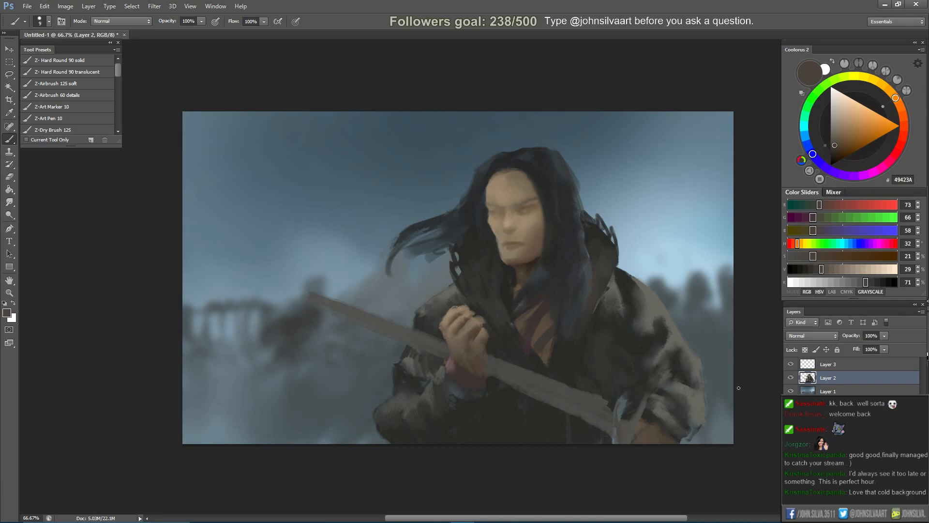
pyautogui.press('l')
pyautogui.moveTo(292, 292)
pyautogui.mouseDown()
pyautogui.moveTo(476, 453)
pyautogui.moveTo(501, 382)
pyautogui.moveTo(494, 343)
pyautogui.moveTo(464, 302)
pyautogui.mouseUp()
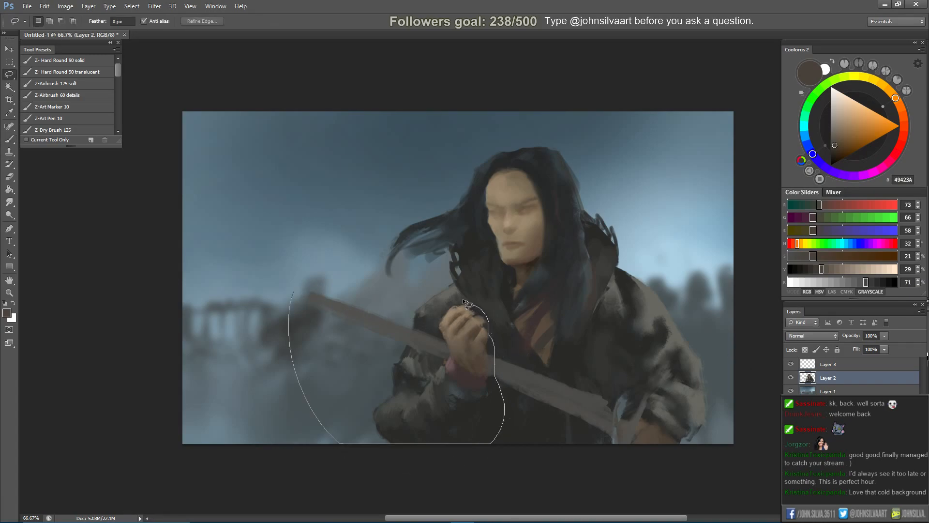
pyautogui.moveTo(388, 278); pyautogui.dragTo(293, 292)
pyautogui.press('v')
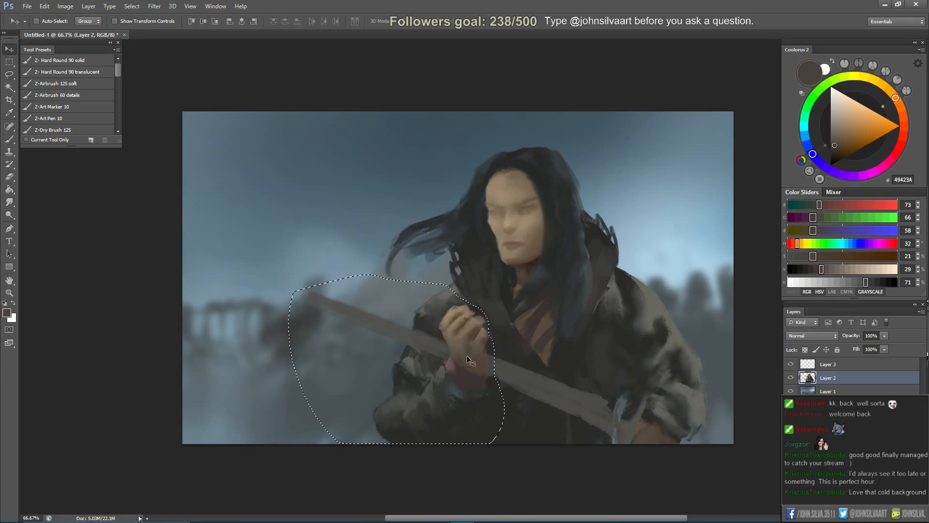
# Try to move the selected fist, forearm and blade closer to the figure's body.
pyautogui.moveTo(467, 358); pyautogui.dragTo(489, 370)
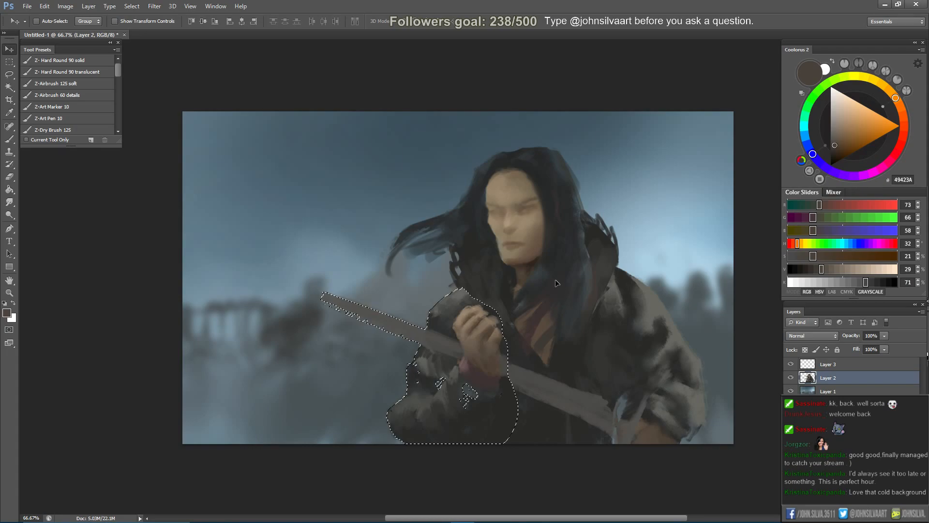
pyautogui.moveTo(569, 270)
pyautogui.mouseDown()
pyautogui.moveTo(554, 270)
pyautogui.moveTo(549, 248)
pyautogui.mouseUp()
pyautogui.hotkey('ctrl', 'alt', 'z')
pyautogui.hotkey('ctrl', 'alt', 'z')
# Shift the selected fist, forearm and blade inward toward the torso, rotate them by -0.89°, and deselect.
pyautogui.hotkey('ctrl', 't')
pyautogui.moveTo(470, 374)
pyautogui.mouseDown()
pyautogui.moveTo(491, 387)
pyautogui.moveTo(479, 387)
pyautogui.moveTo(483, 375)
pyautogui.mouseUp()
pyautogui.moveTo(530, 284); pyautogui.dragTo(537, 293)
pyautogui.moveTo(489, 371)
pyautogui.mouseDown()
pyautogui.moveTo(482, 365)
pyautogui.moveTo(487, 383)
pyautogui.mouseUp()
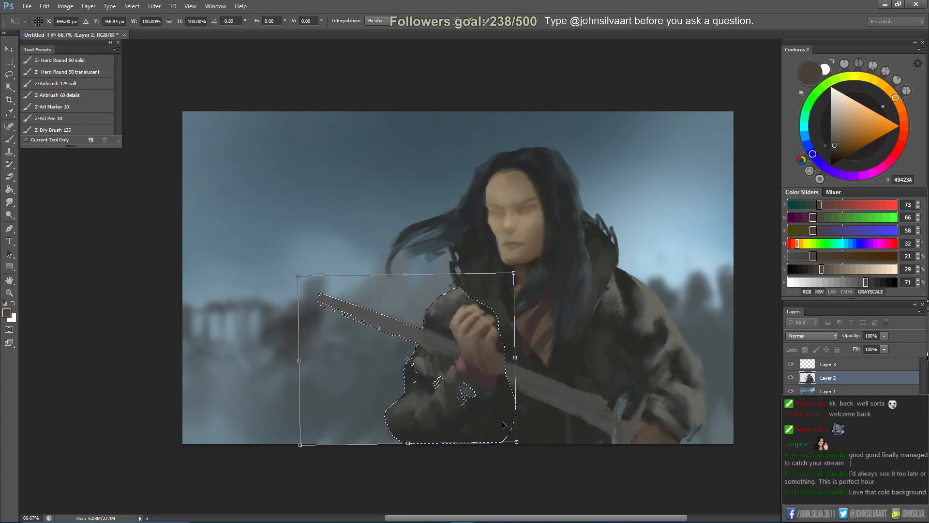
pyautogui.press('Return')
pyautogui.hotkey('ctrl', 'd')
pyautogui.press('b')
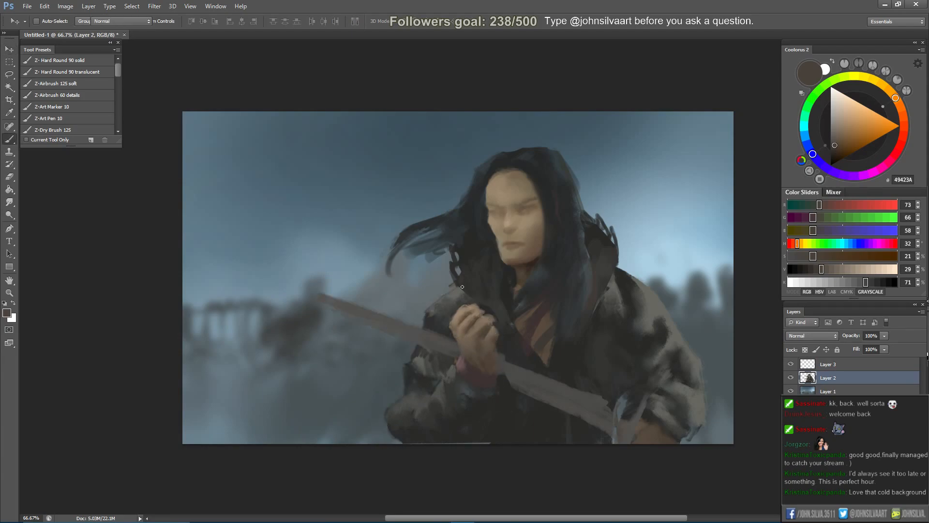
# Erase the bulging outer edge of the raised arm's coat sleeve on Layer 2 for a slimmer silhouette.
pyautogui.keyDown('alt'); pyautogui.click(473, 294); pyautogui.keyUp('alt')
pyautogui.press('e')
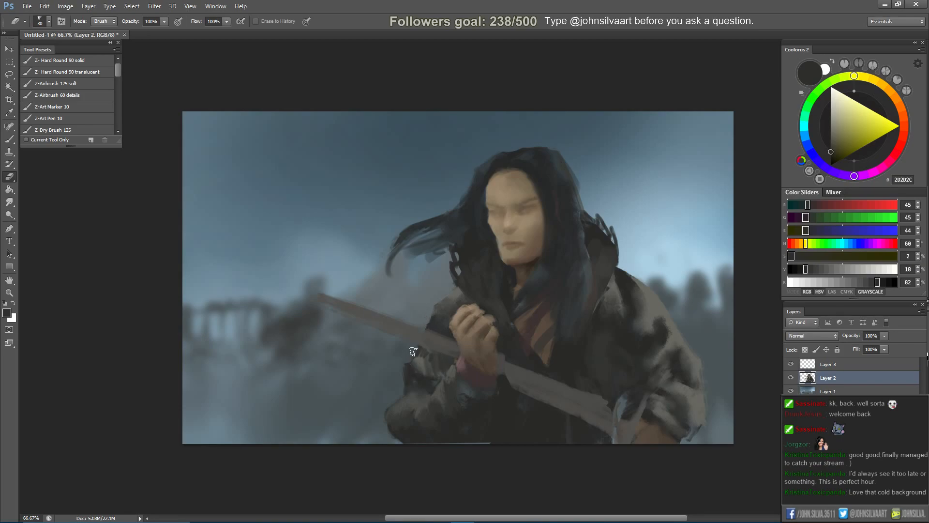
pyautogui.moveTo(411, 351)
pyautogui.mouseDown()
pyautogui.moveTo(412, 376)
pyautogui.moveTo(412, 354)
pyautogui.moveTo(388, 431)
pyautogui.mouseUp()
pyautogui.press(']')
pyautogui.moveTo(403, 390); pyautogui.dragTo(389, 410)
pyautogui.hotkey('ctrl', 'h')
pyautogui.press(']')
pyautogui.moveTo(524, 401); pyautogui.dragTo(527, 460)
pyautogui.hotkey('ctrl', 'h')
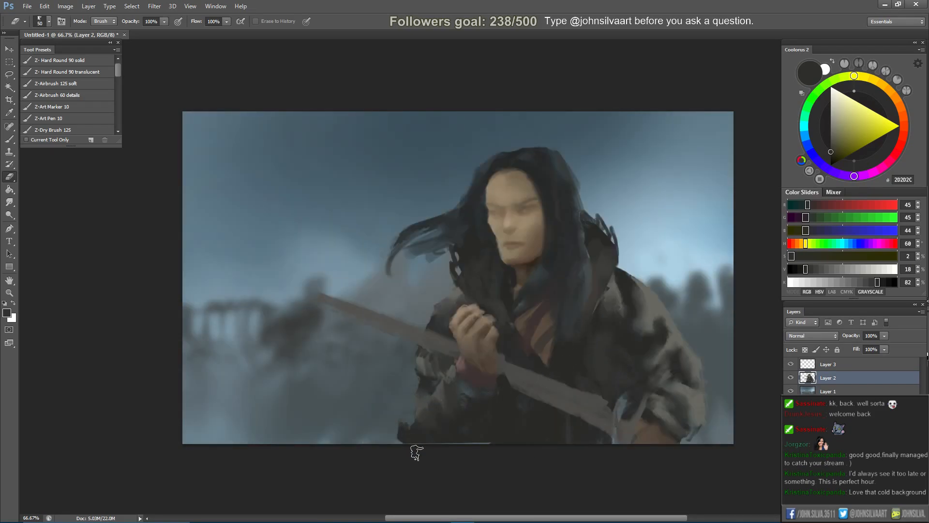
pyautogui.hotkey('ctrl', 'z')
pyautogui.hotkey('ctrl', 'z')
pyautogui.moveTo(400, 411)
pyautogui.mouseDown()
pyautogui.moveTo(389, 389)
pyautogui.moveTo(395, 446)
pyautogui.moveTo(397, 402)
pyautogui.mouseUp()
# Paint the coat's lower edge and the base of the trimmed sleeve with sampled near-black tones such as #242422.
pyautogui.press('b')
pyautogui.keyDown('alt'); pyautogui.click(435, 438); pyautogui.keyUp('alt')
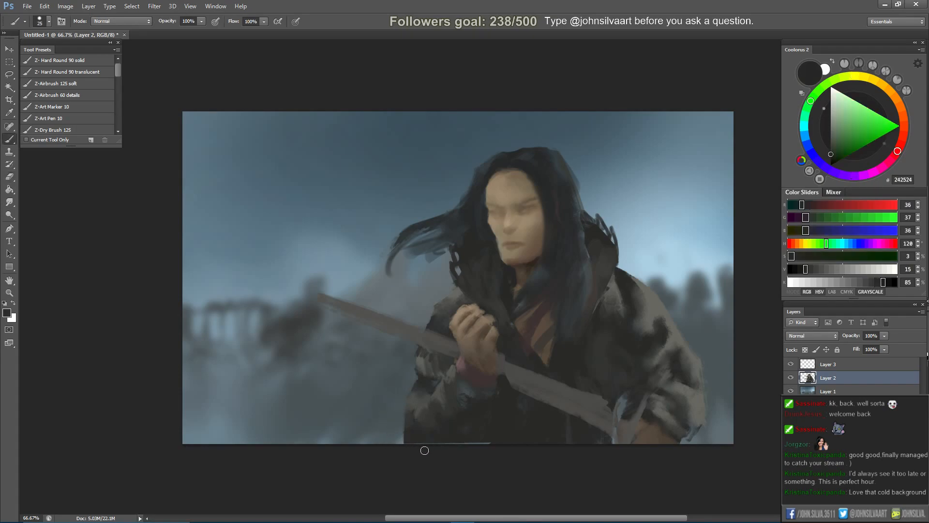
pyautogui.keyDown('alt'); pyautogui.click(503, 435); pyautogui.keyUp('alt')
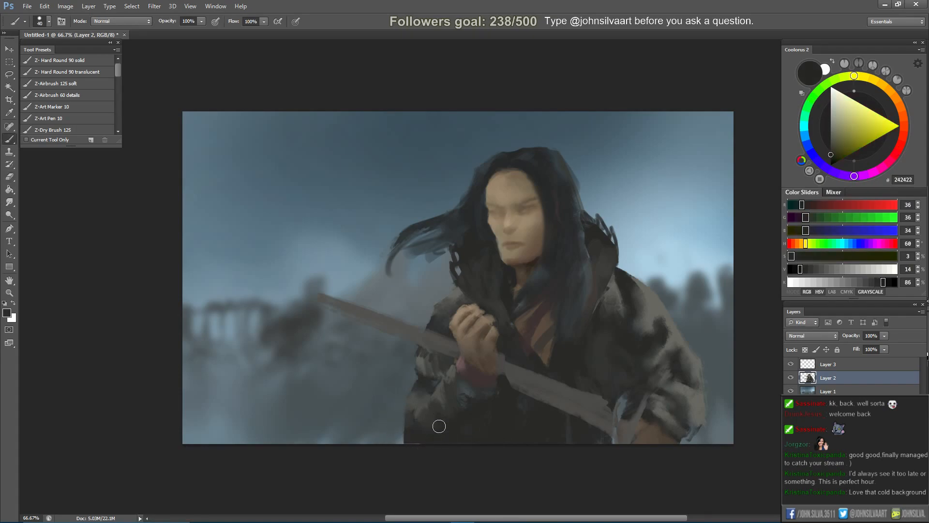
pyautogui.press('e')
pyautogui.press('b')
pyautogui.keyDown('alt'); pyautogui.click(415, 438); pyautogui.keyUp('alt')
pyautogui.press('[')
pyautogui.press('[')
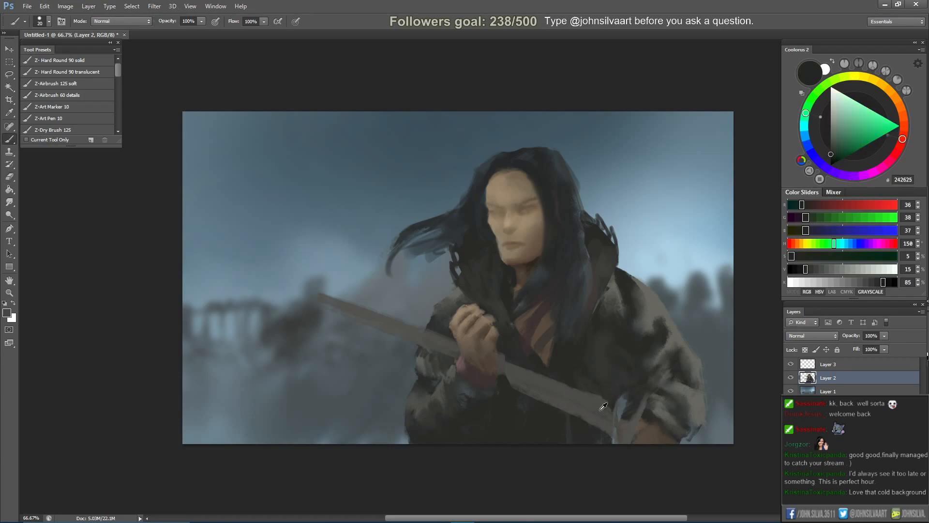
# Extend the sword blade toward the lower hand using greys sampled from the blade, such as #484744.
pyautogui.keyDown('alt'); pyautogui.click(603, 408); pyautogui.keyUp('alt')
pyautogui.press(']')
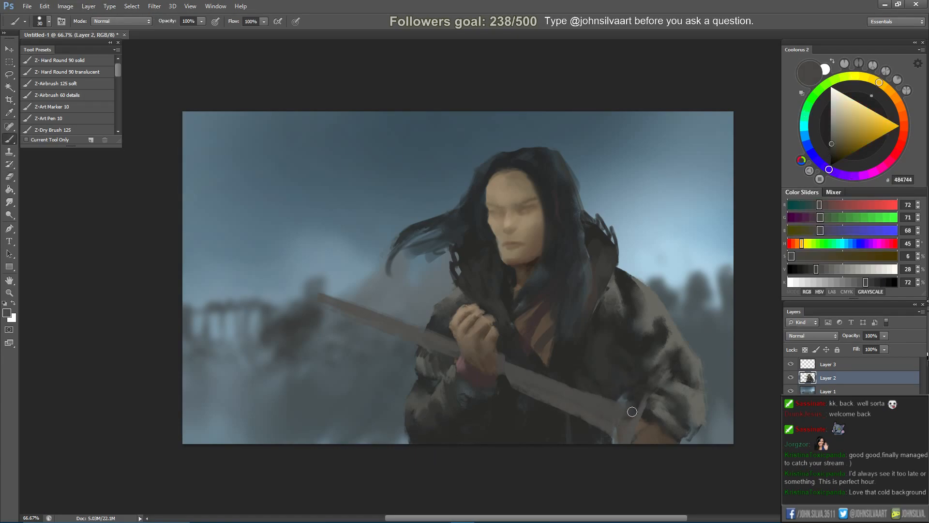
pyautogui.keyDown('alt'); pyautogui.click(623, 386); pyautogui.keyUp('alt')
pyautogui.keyDown('alt'); pyautogui.click(606, 414); pyautogui.keyUp('alt')
pyautogui.press(']')
pyautogui.press(']')
pyautogui.press(']')
# Touch up the dark coat below the blade and beside the long hair with sampled dark tones, using the Brush and Smudge tools.
pyautogui.keyDown('alt'); pyautogui.click(604, 430); pyautogui.keyUp('alt')
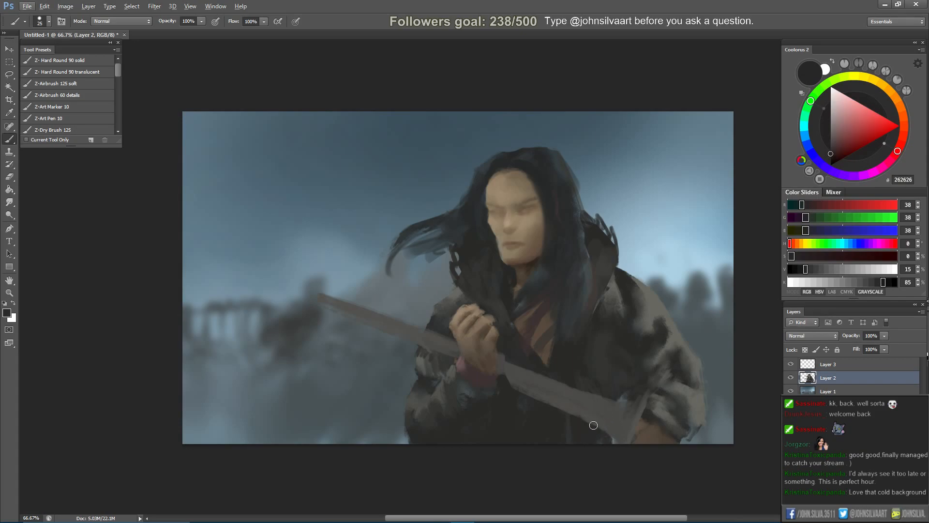
pyautogui.moveTo(607, 440); pyautogui.dragTo(600, 439)
pyautogui.keyDown('alt'); pyautogui.click(595, 363); pyautogui.keyUp('alt')
pyautogui.press('r')
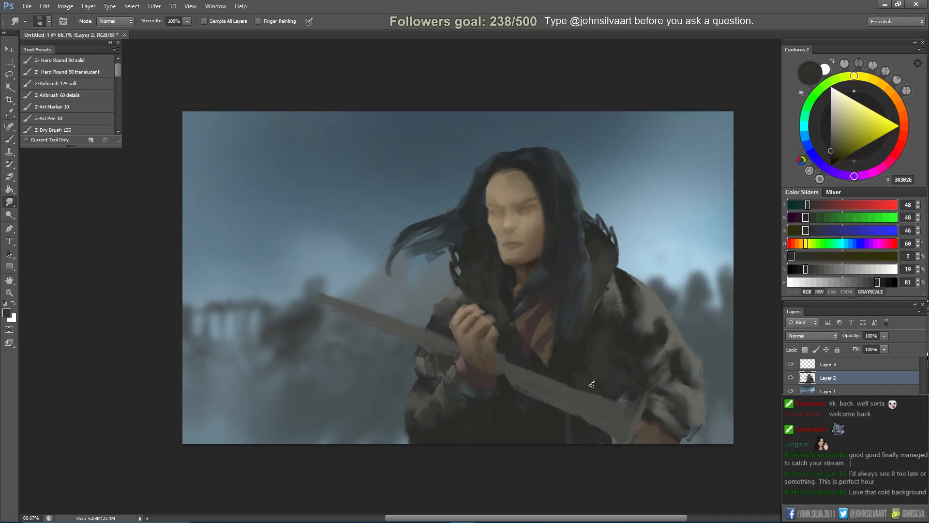
pyautogui.press('b')
pyautogui.keyDown('alt'); pyautogui.click(571, 329); pyautogui.keyUp('alt')
pyautogui.keyDown('alt'); pyautogui.click(601, 364); pyautogui.keyUp('alt')
pyautogui.press('[')
pyautogui.press('[')
pyautogui.press('[')
pyautogui.press('r')
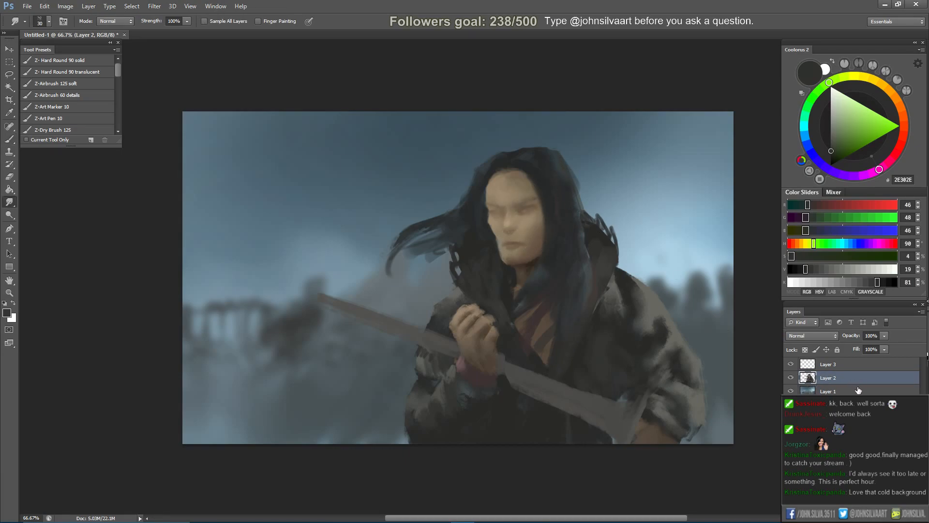
pyautogui.click(792, 364)
pyautogui.press('h')
pyautogui.doubleClick(851, 383)
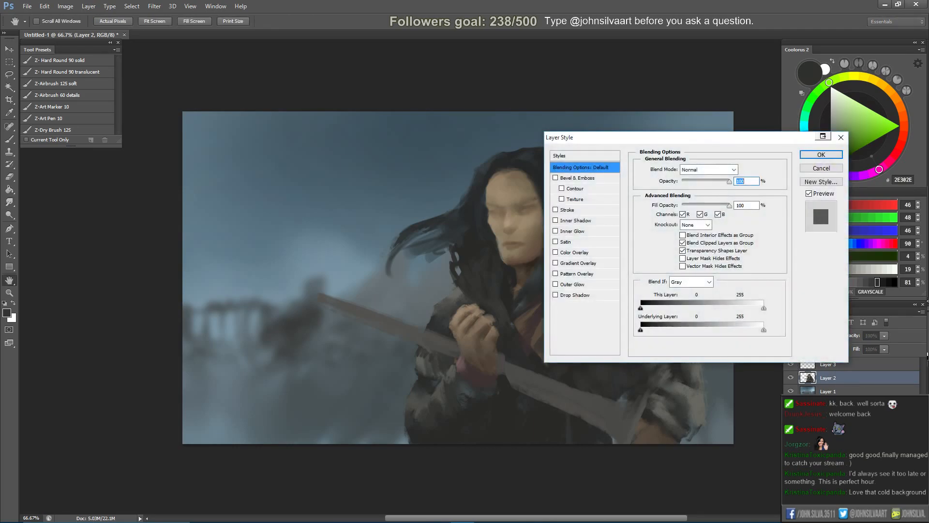
pyautogui.click(813, 173)
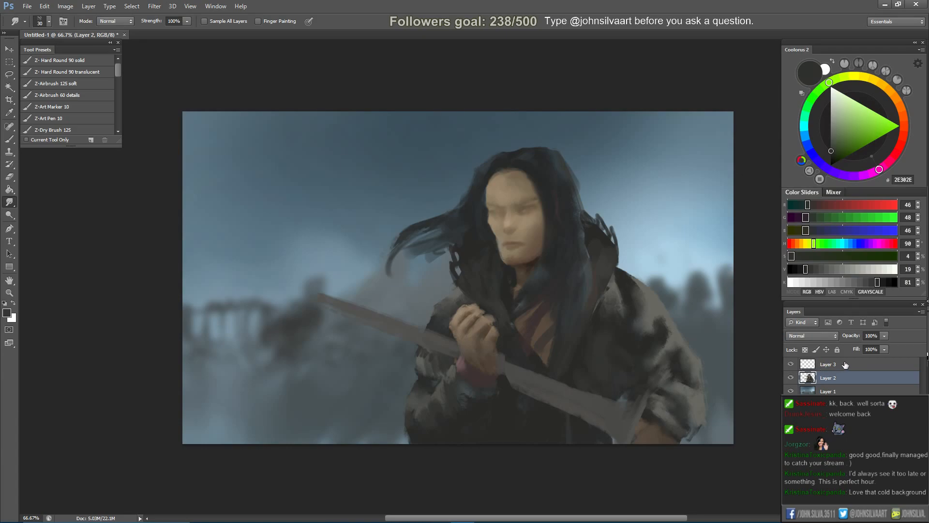
# On Layer 3, set up a brush with dark grey-green #363934 and place the first touches beside the raised fist.
pyautogui.click(843, 365)
pyautogui.press('b')
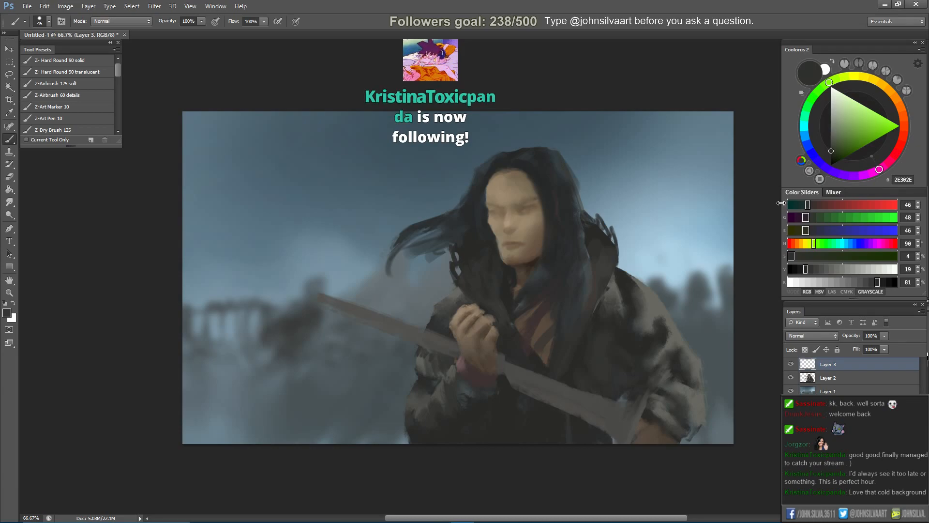
pyautogui.press('r')
pyautogui.press('b')
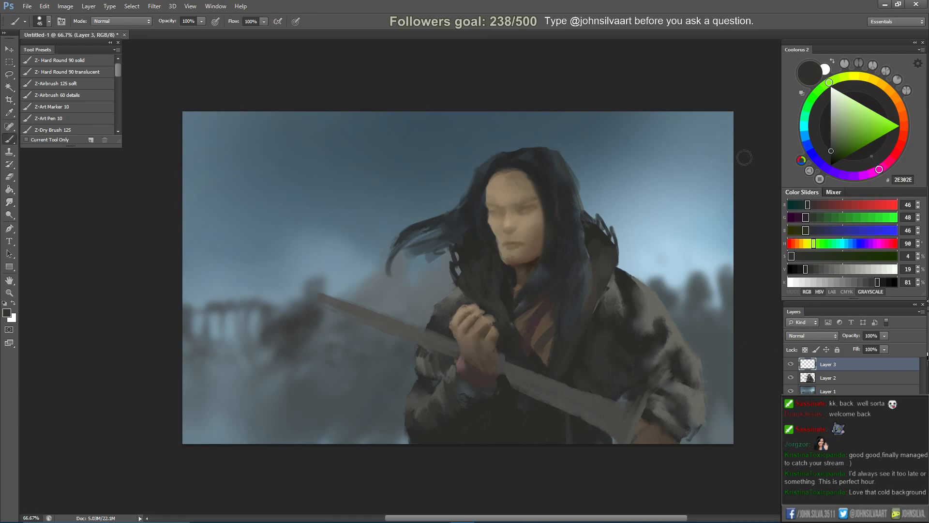
pyautogui.moveTo(845, 145); pyautogui.dragTo(841, 135)
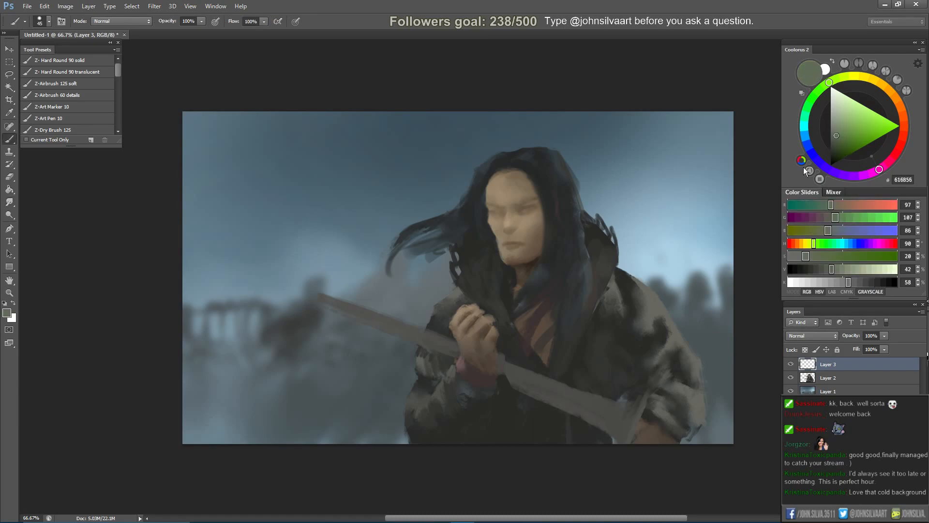
pyautogui.press('[')
pyautogui.press('[')
pyautogui.moveTo(839, 138); pyautogui.dragTo(832, 148)
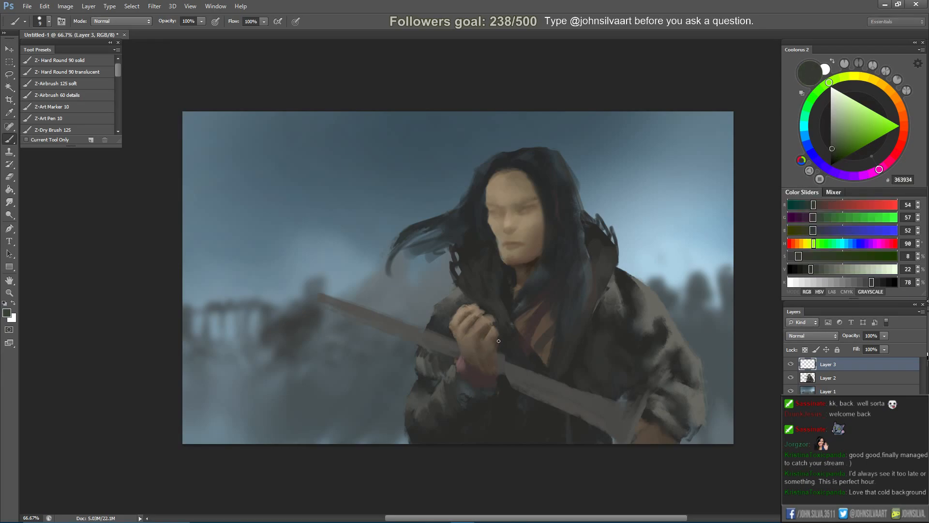
pyautogui.press(']')
pyautogui.press(']')
pyautogui.press(']')
pyautogui.press(']')
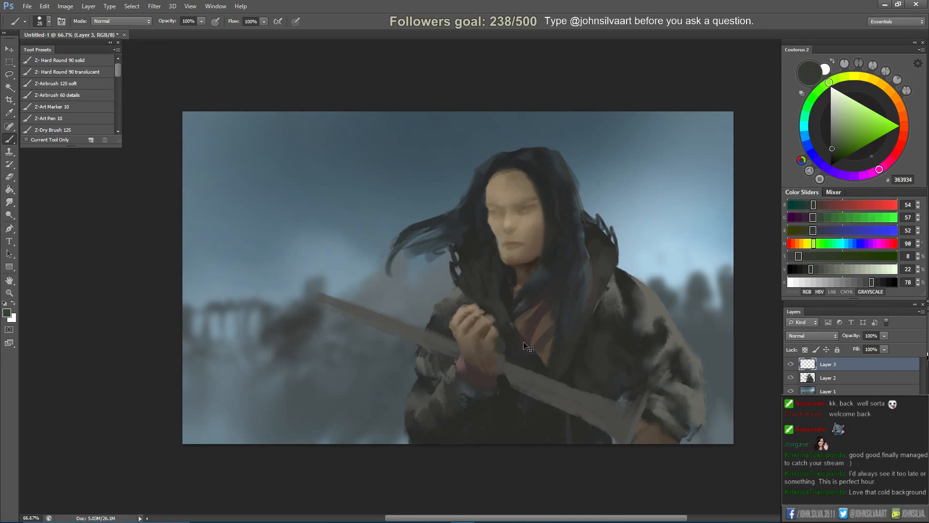
# Paint an object in muted green #47523D protruding from both ends of the fist, checking it mirrored and cleaning its edge with the Eraser.
pyautogui.click(836, 143)
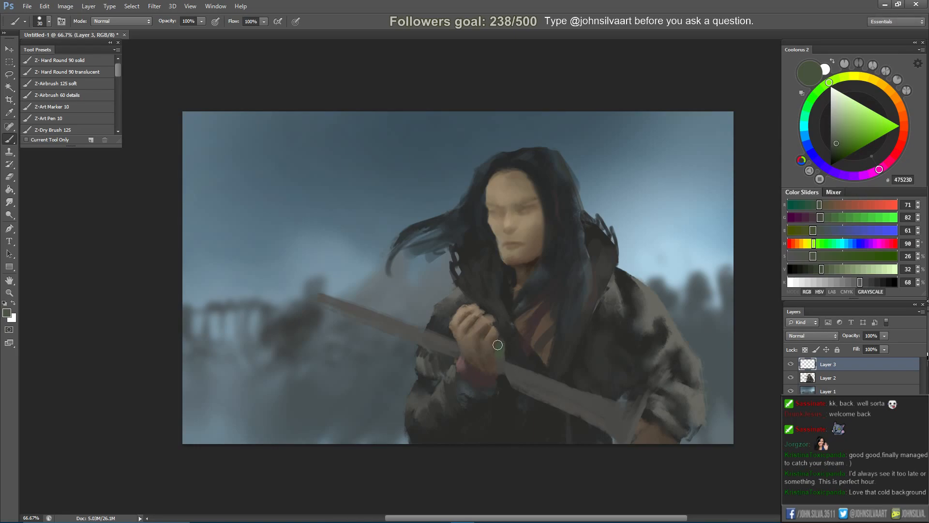
pyautogui.hotkey('ctrl', 'shift', 'h')
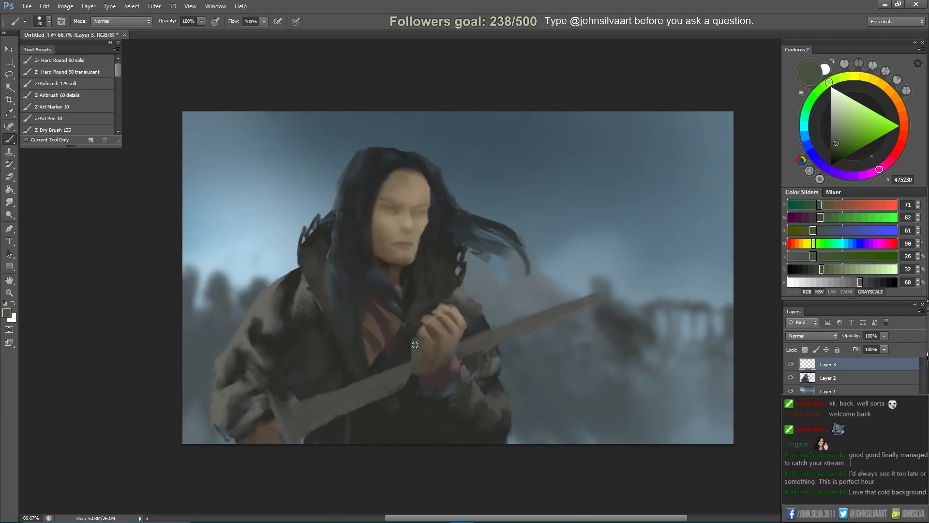
pyautogui.hotkey('ctrl', 'shift', 'h')
pyautogui.press('e')
pyautogui.moveTo(506, 341); pyautogui.dragTo(512, 362)
pyautogui.press('b')
pyautogui.press('[')
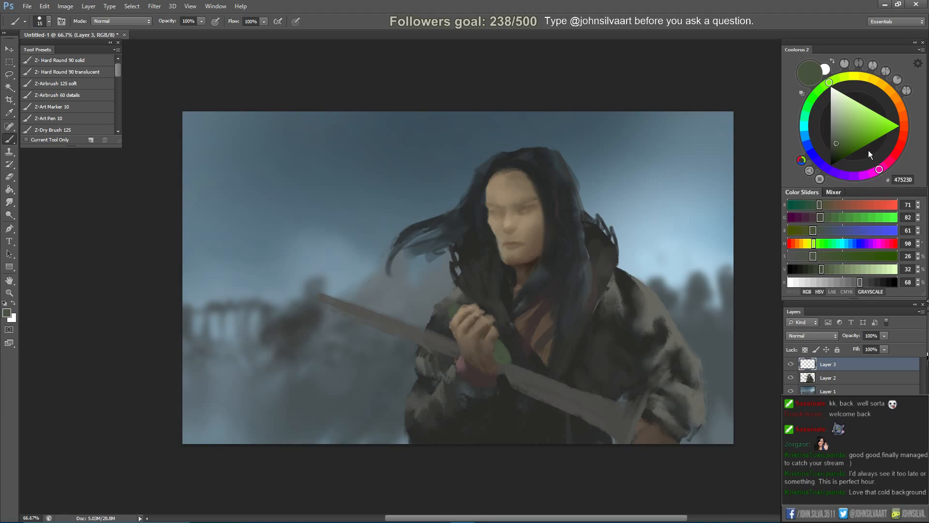
# Brighten both ends of the green object with the Dodge tool, using the Highlights range, 65% exposure and Protect Tones.
pyautogui.click(9, 214)
pyautogui.press(']')
pyautogui.press(']')
pyautogui.click(222, 21)
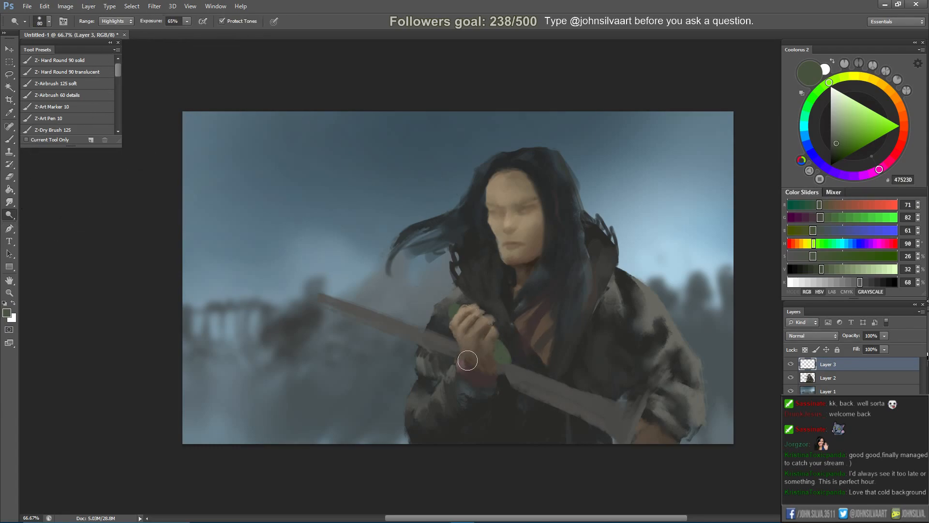
pyautogui.moveTo(501, 344); pyautogui.dragTo(506, 358)
pyautogui.moveTo(463, 299); pyautogui.dragTo(446, 281)
pyautogui.press('[')
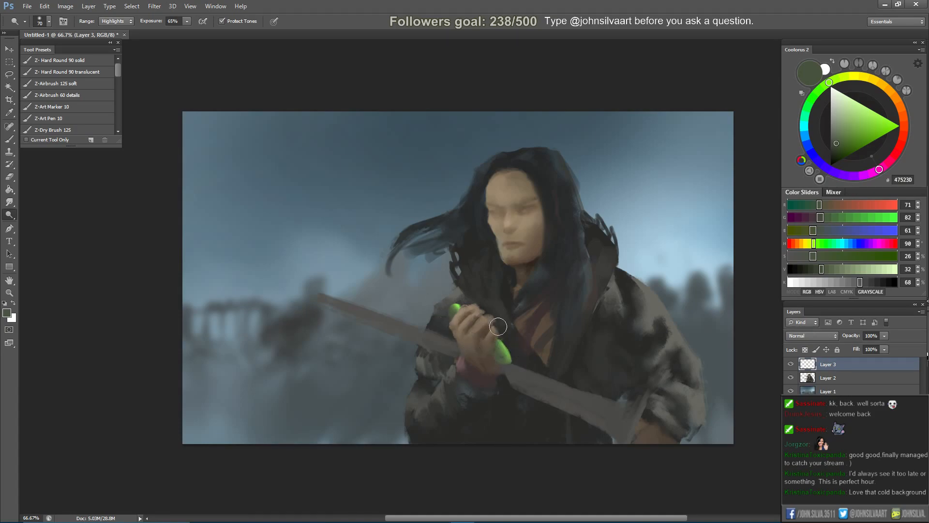
# Shade the green object with dark green #1F2A13, blending it with light and mid greens sampled from the object.
pyautogui.press('b')
pyautogui.click(837, 156)
pyautogui.press(']')
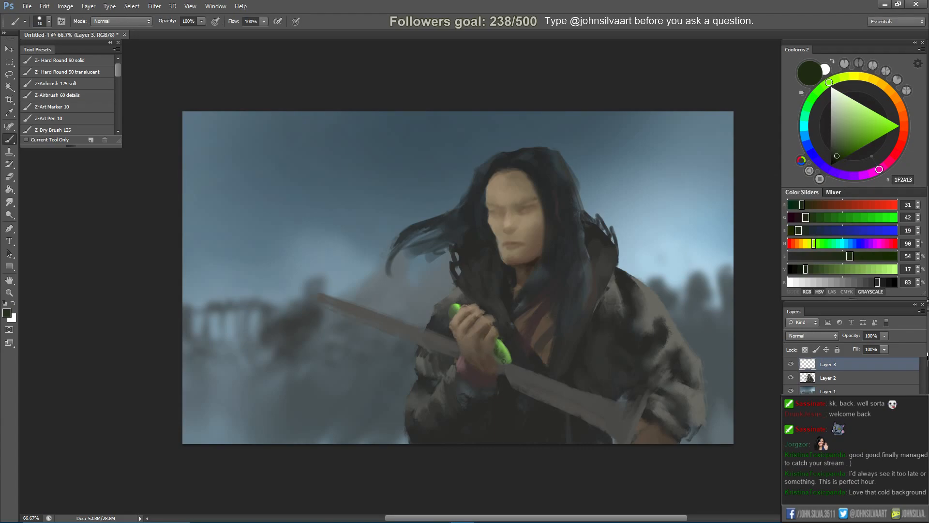
pyautogui.keyDown('alt'); pyautogui.click(496, 348); pyautogui.keyUp('alt')
pyautogui.press(']')
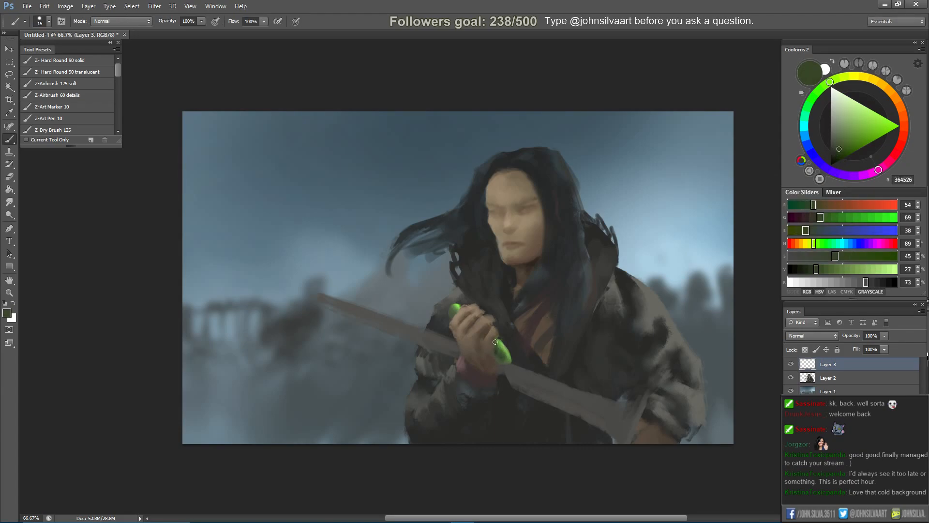
pyautogui.keyDown('alt'); pyautogui.click(492, 343); pyautogui.keyUp('alt')
pyautogui.keyDown('alt'); pyautogui.click(456, 307); pyautogui.keyUp('alt')
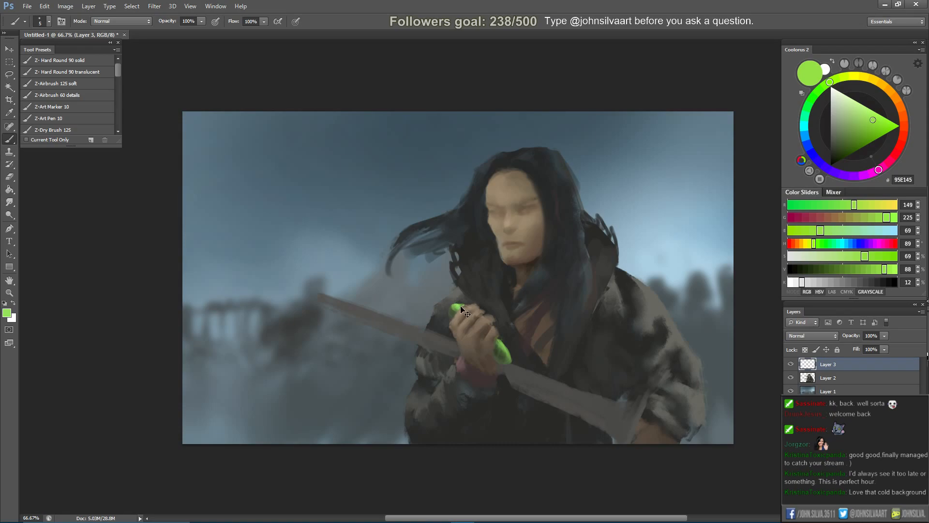
pyautogui.keyDown('alt'); pyautogui.click(505, 354); pyautogui.keyUp('alt')
pyautogui.press('r')
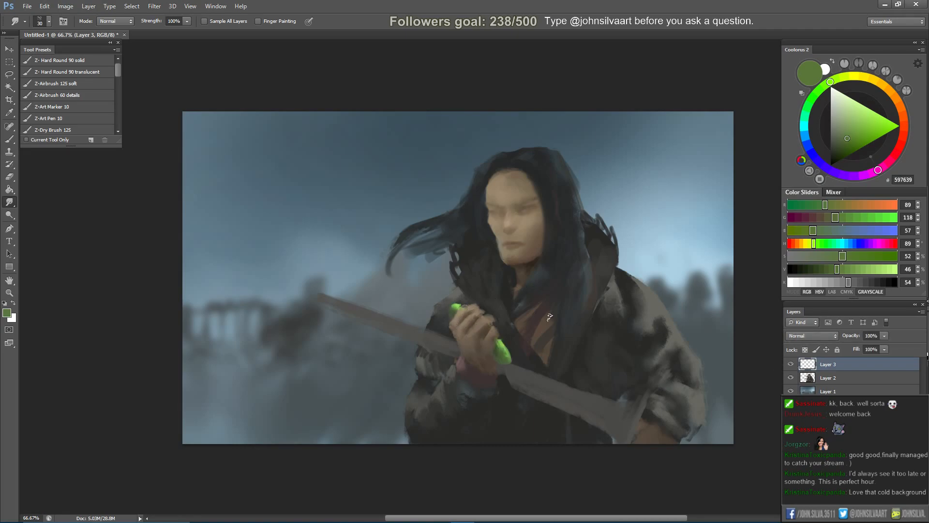
pyautogui.press('e')
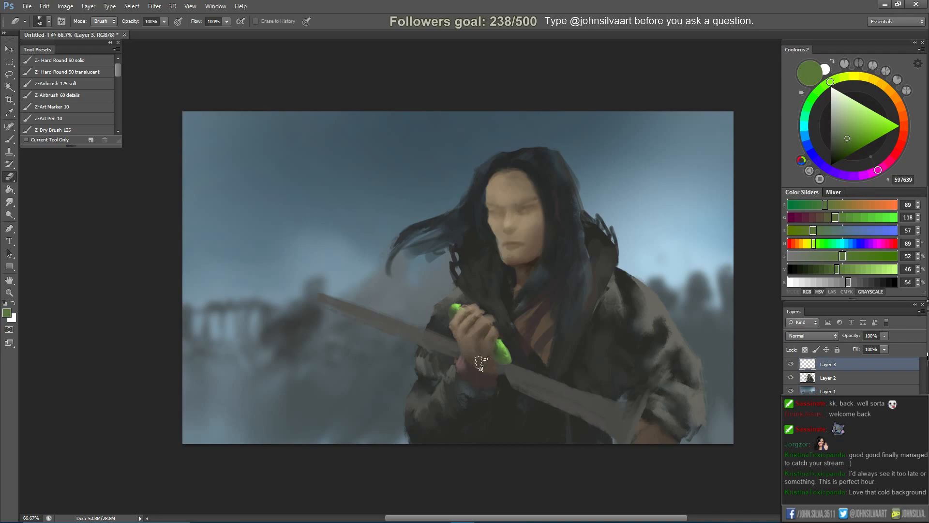
# Adjust Layer 3's Hue/Saturation with hue +40 and saturation -37.
pyautogui.hotkey('ctrl', 'u')
pyautogui.moveTo(782, 129); pyautogui.dragTo(765, 153)
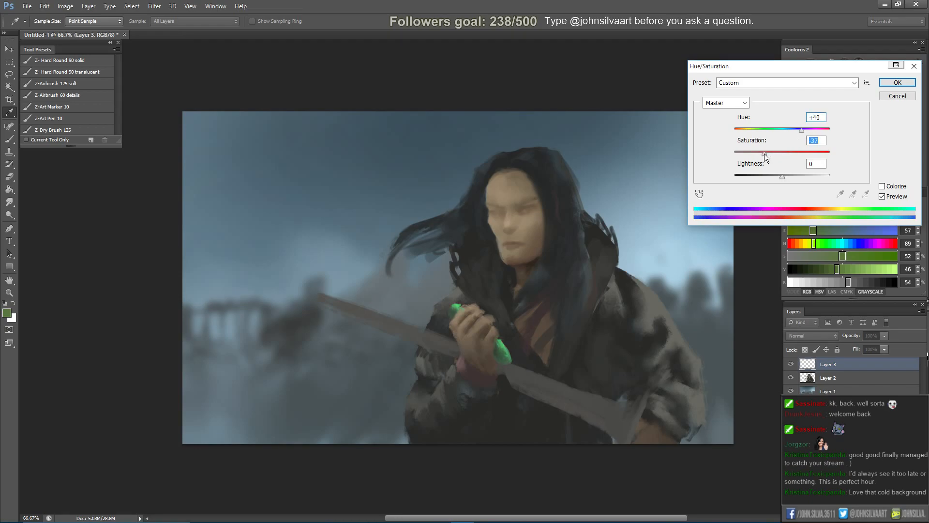
pyautogui.click(895, 83)
# Darken the green object's shadow color with Replace Color, using fuzziness 46 and lightness -44.
pyautogui.hotkey('alt', 'i')
pyautogui.press('a')
pyautogui.press('r')
pyautogui.click(511, 354)
pyautogui.moveTo(772, 379); pyautogui.dragTo(751, 378)
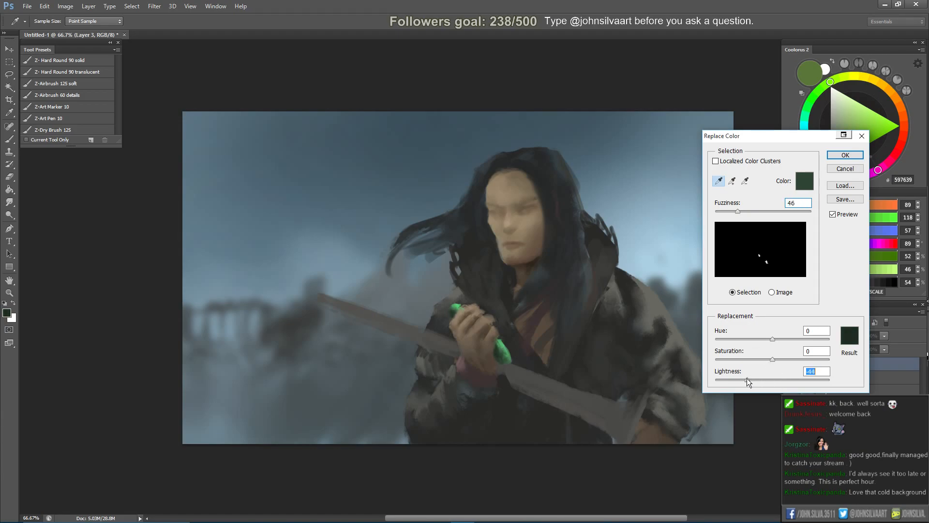
pyautogui.click(845, 155)
# Refine the facets and edges at both ends of the green object with small brush strokes in sampled greens.
pyautogui.press('b')
pyautogui.keyDown('alt'); pyautogui.click(458, 303); pyautogui.keyUp('alt')
pyautogui.keyDown('alt'); pyautogui.click(453, 311); pyautogui.keyUp('alt')
pyautogui.press('[')
pyautogui.press('[')
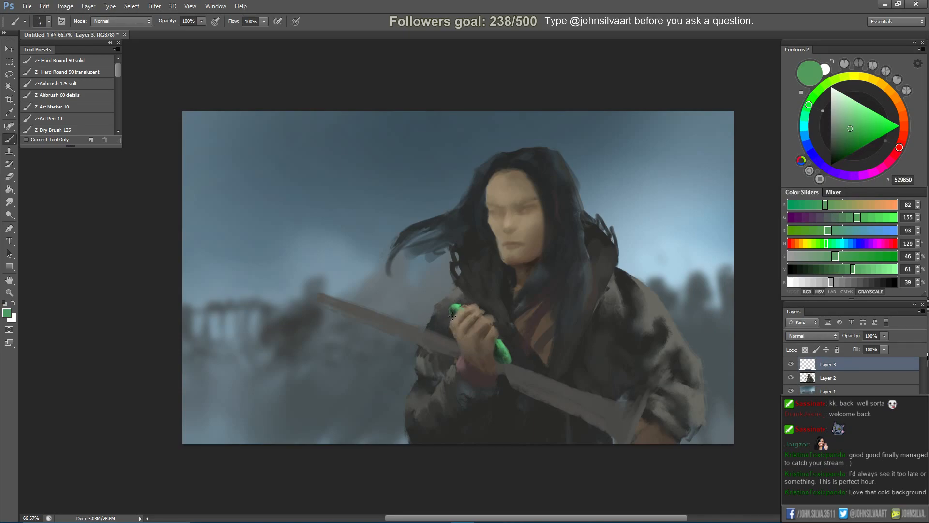
pyautogui.keyDown('alt'); pyautogui.click(452, 315); pyautogui.keyUp('alt')
pyautogui.keyDown('alt'); pyautogui.click(452, 307); pyautogui.keyUp('alt')
pyautogui.press(']')
pyautogui.press(']')
pyautogui.keyDown('alt'); pyautogui.click(501, 355); pyautogui.keyUp('alt')
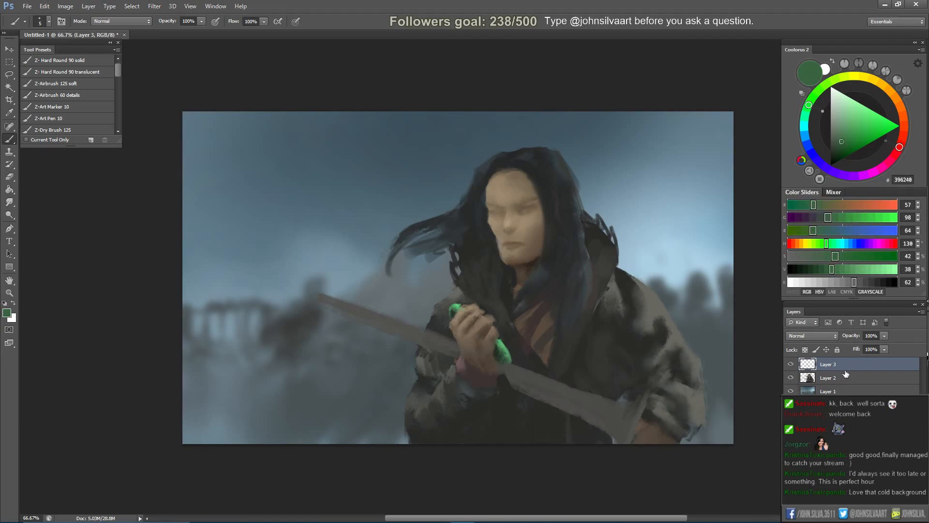
pyautogui.press('e')
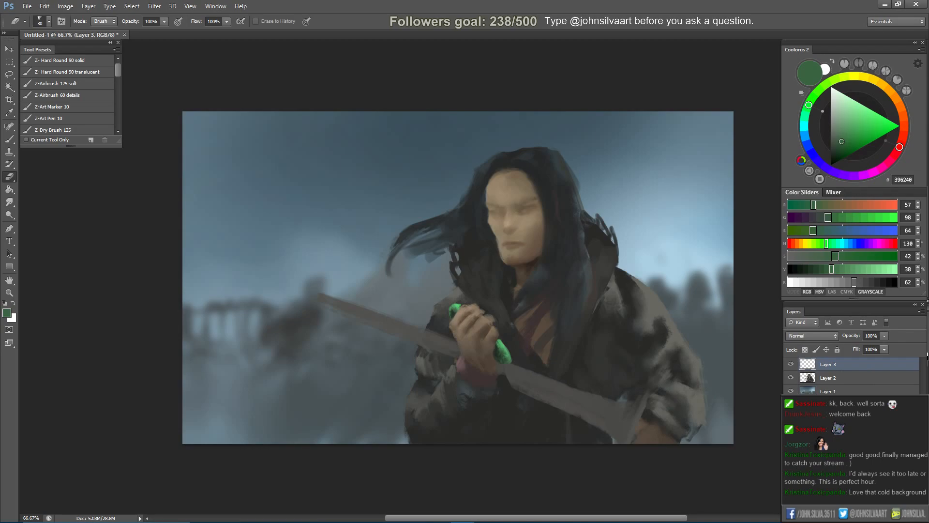
# Add a new layer above Layer 3 and set its blending mode to Color Dodge.
pyautogui.hotkey('ctrl', 'shift', 'alt', 'n')
pyautogui.press('b')
pyautogui.click(807, 335)
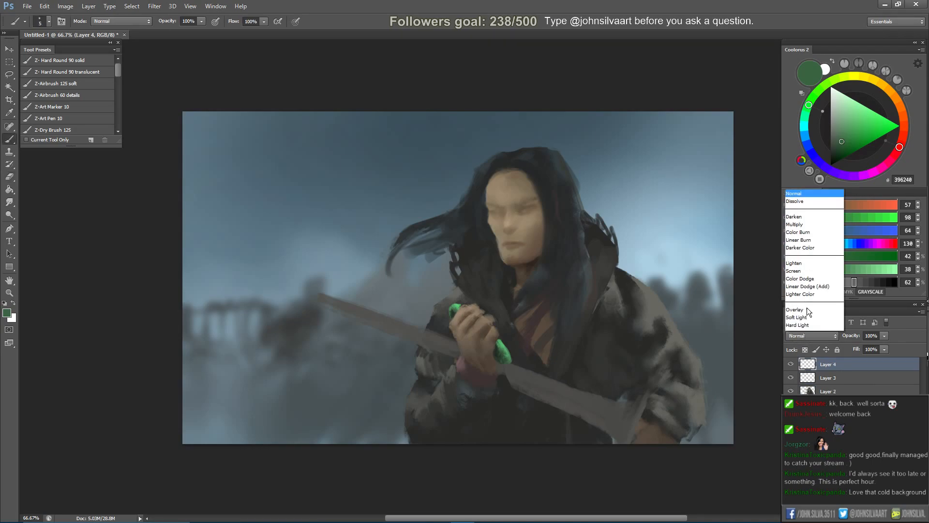
pyautogui.click(808, 172)
# Lower the brush hardness, sample the object's light green 5ABC6A, and enlarge the brush to 45 px.
pyautogui.hotkey('ctrl', '1')
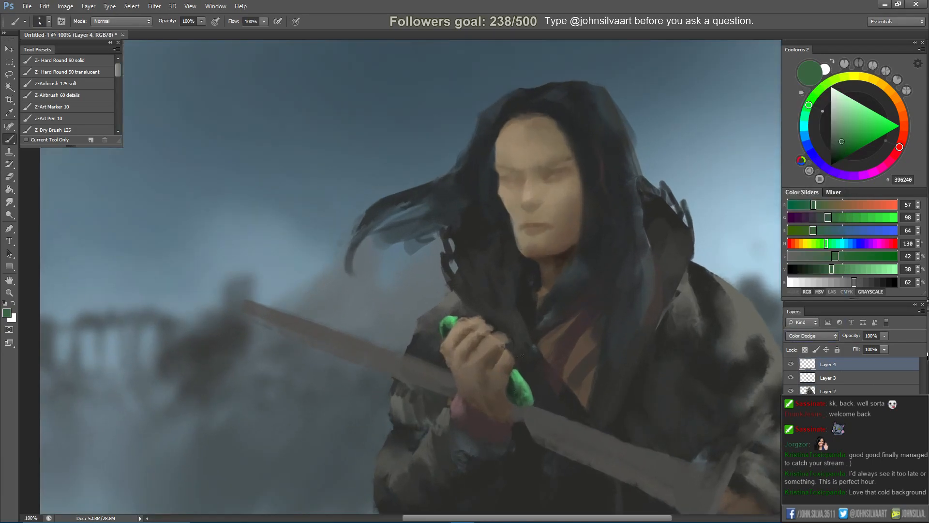
pyautogui.rightClick(574, 270)
pyautogui.click(592, 316)
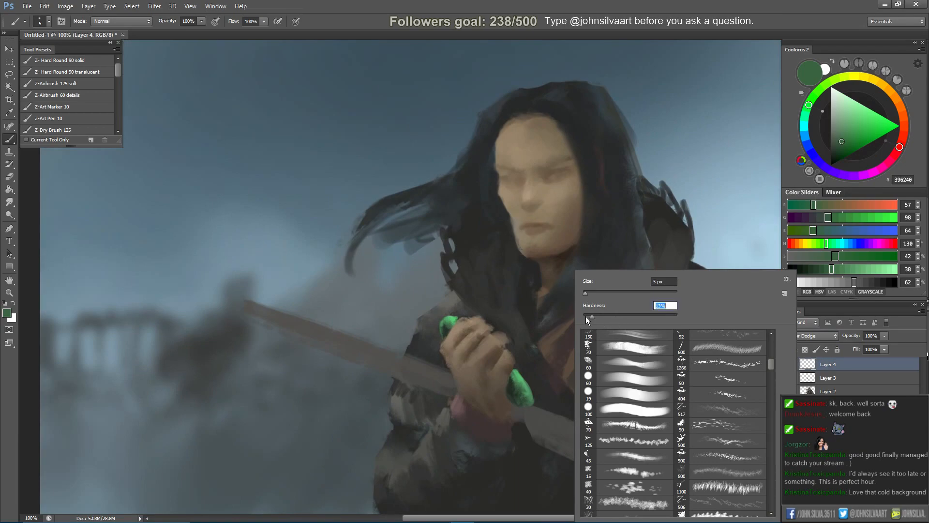
pyautogui.keyDown('alt'); pyautogui.click(522, 375); pyautogui.keyUp('alt')
pyautogui.press(']')
pyautogui.press(']')
pyautogui.press(']')
pyautogui.press(']')
pyautogui.press(']')
pyautogui.press(']')
pyautogui.press(']')
pyautogui.press(']')
pyautogui.press(']')
pyautogui.press(']')
pyautogui.press(']')
pyautogui.press(']')
# Try soft green glow strokes over the object's lower end on Layer 4 at several brush sizes, undoing each one.
pyautogui.moveTo(516, 373); pyautogui.dragTo(532, 404)
pyautogui.hotkey('ctrl', 'z')
pyautogui.hotkey('ctrl', '-')
pyautogui.moveTo(555, 353)
pyautogui.mouseDown()
pyautogui.moveTo(527, 370)
pyautogui.moveTo(523, 359)
pyautogui.mouseUp()
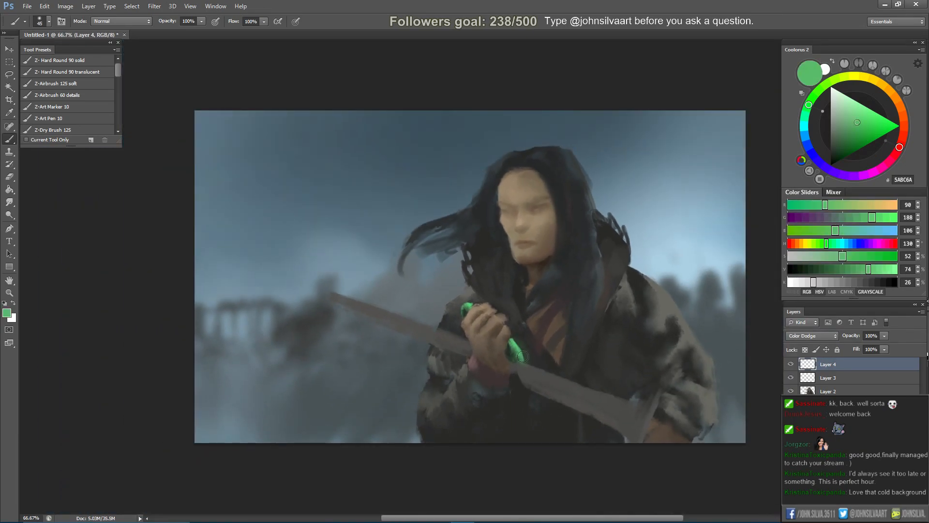
pyautogui.press(']')
pyautogui.press(']')
pyautogui.moveTo(522, 349)
pyautogui.mouseDown()
pyautogui.moveTo(504, 309)
pyautogui.moveTo(533, 360)
pyautogui.mouseUp()
pyautogui.hotkey('ctrl', 'z')
pyautogui.press(']')
pyautogui.press(']')
pyautogui.press(']')
pyautogui.press(']')
pyautogui.press(']')
pyautogui.hotkey('ctrl', 'z')
pyautogui.hotkey('ctrl', 'z')
pyautogui.hotkey('ctrl', 'z')
pyautogui.press('[')
pyautogui.press('[')
pyautogui.hotkey('ctrl', 'z')
pyautogui.hotkey('ctrl', 'z')
pyautogui.hotkey('ctrl', 'z')
# Try a muted yellow B5AC56 glow over the green object and fingers with a 90 px brush.
pyautogui.click(862, 79)
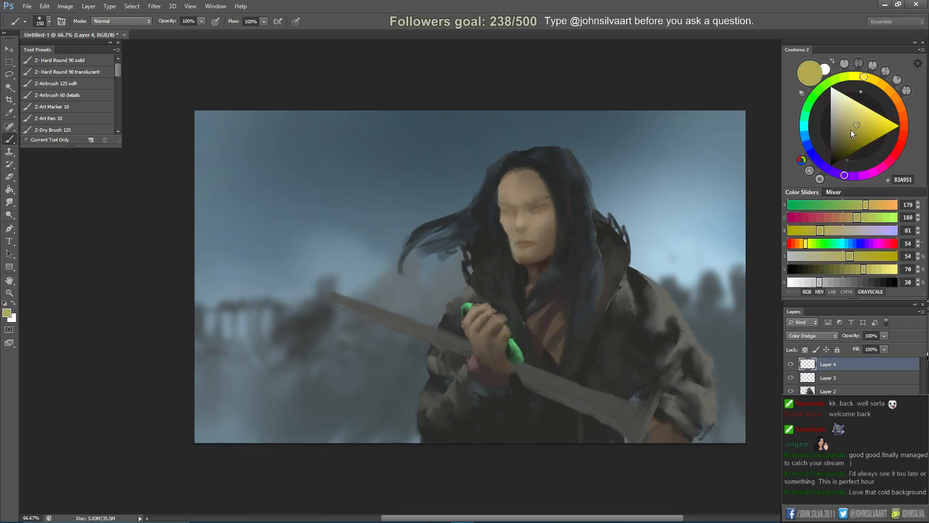
pyautogui.press('[')
pyautogui.press('[')
pyautogui.press('[')
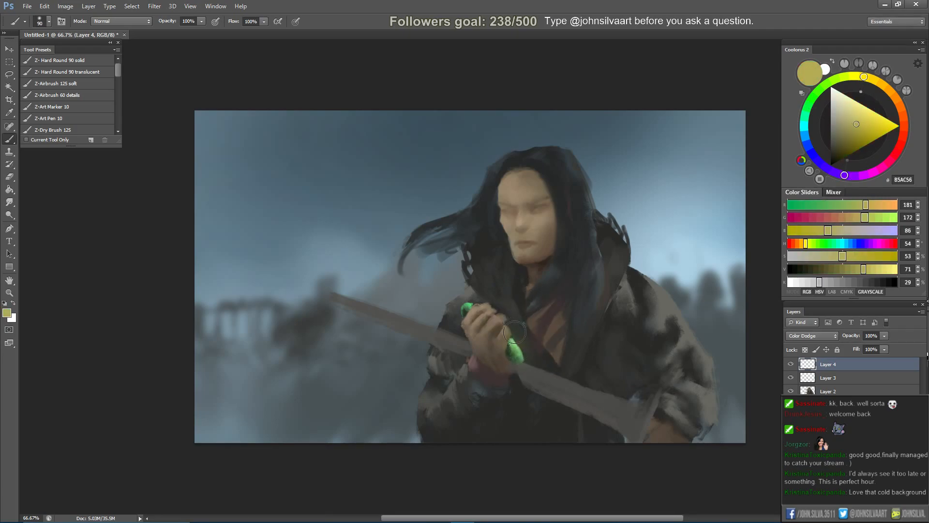
# Shift Layer 3's hue by +33 with Hue/Saturation after checking the layer's visibility.
pyautogui.click(790, 378)
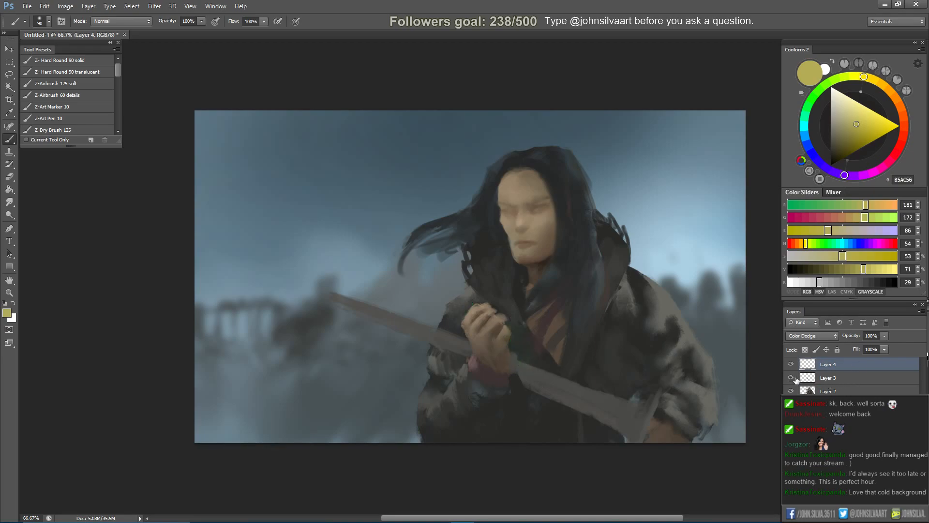
pyautogui.click(791, 377)
pyautogui.click(826, 378)
pyautogui.hotkey('ctrl', 'u')
pyautogui.moveTo(782, 130)
pyautogui.mouseDown()
pyautogui.moveTo(757, 131)
pyautogui.moveTo(810, 135)
pyautogui.moveTo(798, 138)
pyautogui.mouseUp()
pyautogui.click(882, 197)
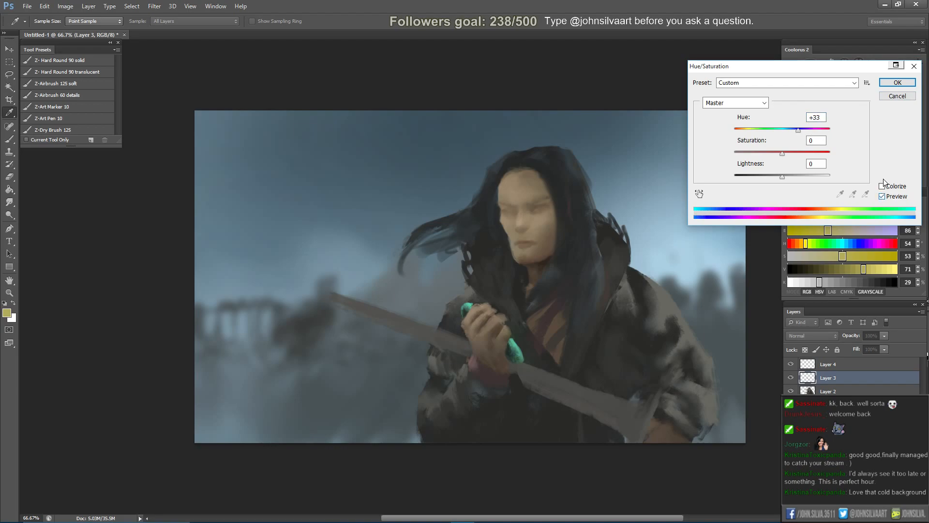
pyautogui.click(898, 82)
# Paint a soft glow around the object and fingers on Layer 4 in the sampled teal 58AE96, using brush sizes up to 125 px.
pyautogui.press('b')
pyautogui.keyDown('alt'); pyautogui.click(517, 341); pyautogui.keyUp('alt')
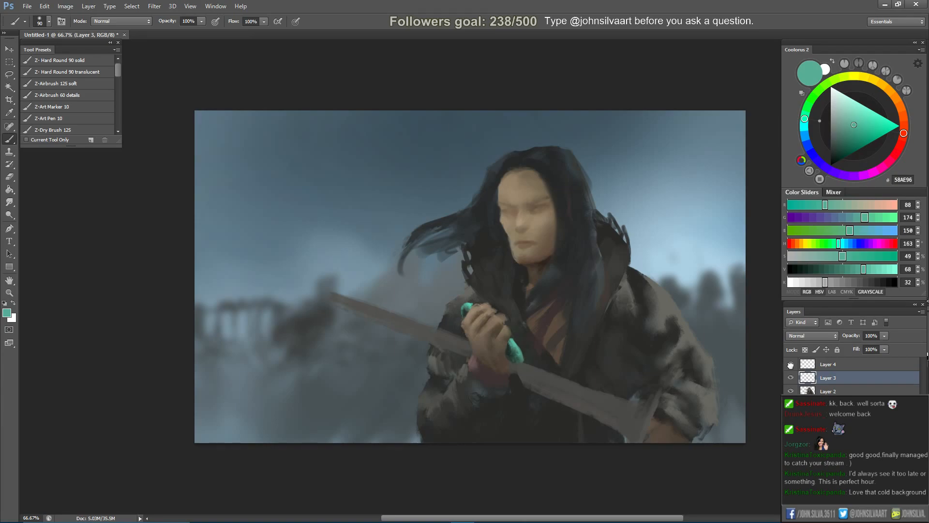
pyautogui.click(800, 364)
pyautogui.press('[')
pyautogui.press('[')
pyautogui.moveTo(513, 336)
pyautogui.mouseDown()
pyautogui.moveTo(528, 373)
pyautogui.moveTo(509, 332)
pyautogui.mouseUp()
pyautogui.press('[')
pyautogui.moveTo(466, 304)
pyautogui.mouseDown()
pyautogui.moveTo(507, 299)
pyautogui.moveTo(510, 328)
pyautogui.moveTo(488, 305)
pyautogui.moveTo(519, 341)
pyautogui.mouseUp()
pyautogui.hotkey('ctrl', 'alt', 'z')
pyautogui.hotkey('ctrl', 'alt', 'z')
pyautogui.press(']')
pyautogui.press(']')
pyautogui.press(']')
pyautogui.press(']')
pyautogui.press(']')
pyautogui.hotkey('ctrl', 'alt', 'z')
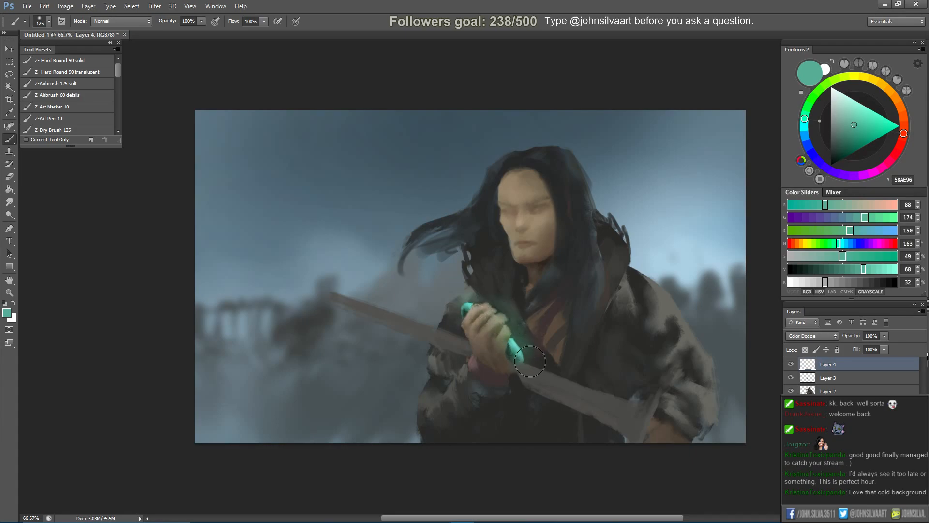
# Try a wider teal glow over the chest beside the fist with a 200 px brush.
pyautogui.press(']')
pyautogui.press(']')
pyautogui.press(']')
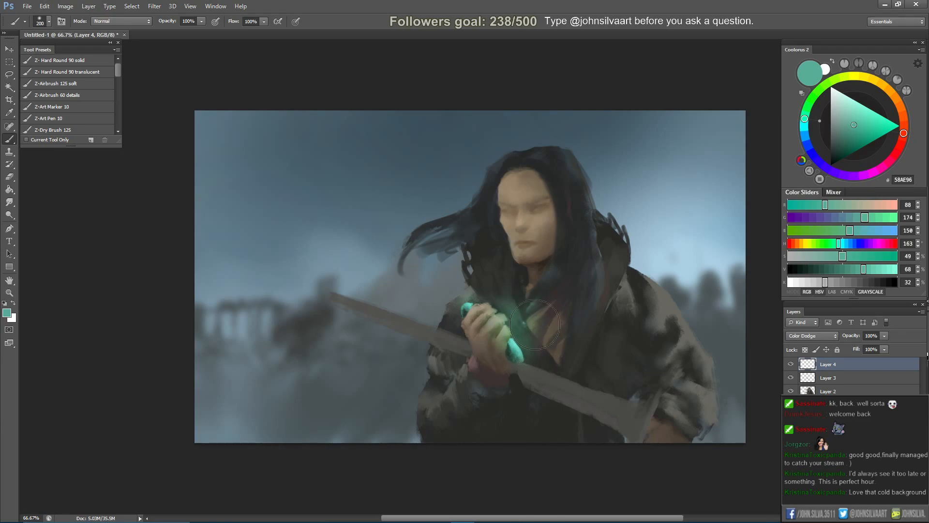
pyautogui.hotkey('ctrl', 'alt', 'z')
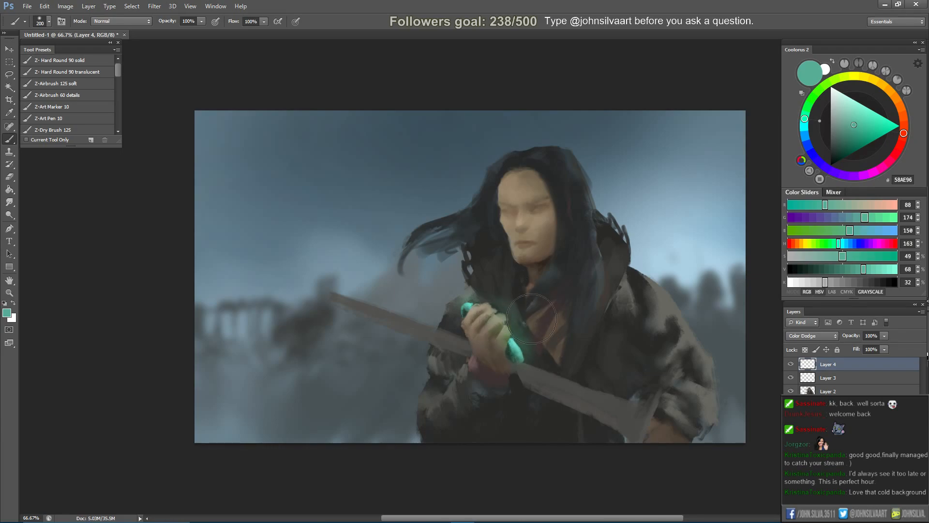
pyautogui.moveTo(528, 323); pyautogui.dragTo(514, 331)
pyautogui.hotkey('ctrl', 'alt', 'z')
# Flip the canvas horizontally and try soft teal dabs near the face, undoing them.
pyautogui.hotkey('ctrl', 'shift', 'h')
pyautogui.click(507, 265)
pyautogui.click(386, 269)
pyautogui.click(405, 256)
pyautogui.hotkey('ctrl', 'alt', 'z')
pyautogui.hotkey('ctrl', 'alt', 'z')
pyautogui.click(433, 257)
pyautogui.hotkey('ctrl', 'alt', 'z')
pyautogui.click(428, 261)
pyautogui.hotkey('ctrl', 'alt', 'z')
pyautogui.click(425, 255)
pyautogui.hotkey('ctrl', 'alt', 'z')
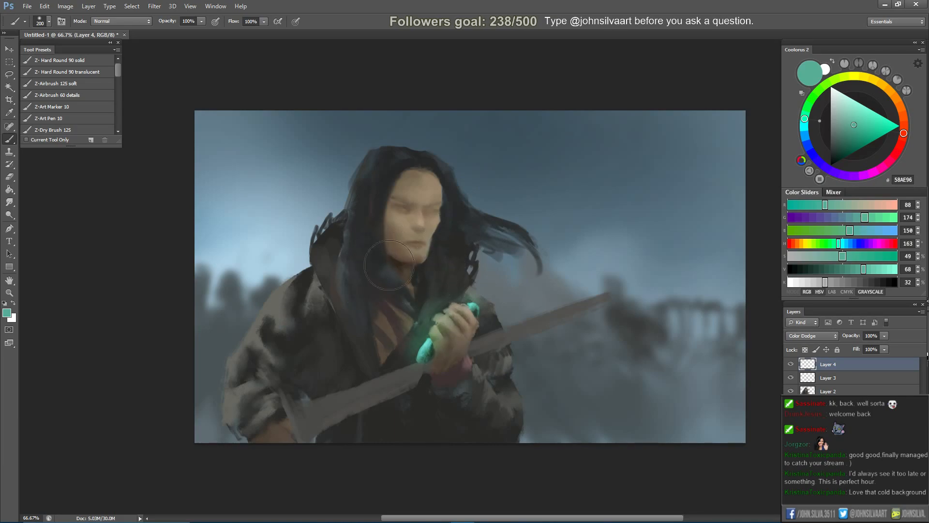
# Try teal light on the lower face with larger and smaller brushes, undo it, and flip the canvas back.
pyautogui.press(']')
pyautogui.press(']')
pyautogui.click(422, 246)
pyautogui.hotkey('ctrl', 'alt', 'z')
pyautogui.click(419, 243)
pyautogui.press('[')
pyautogui.press('[')
pyautogui.press('[')
pyautogui.press('[')
pyautogui.press('[')
pyautogui.press('[')
pyautogui.press('[')
pyautogui.press('[')
pyautogui.press('[')
pyautogui.press('[')
pyautogui.click(417, 231)
pyautogui.hotkey('ctrl', 'alt', 'z')
pyautogui.hotkey('ctrl', 'alt', 'z')
pyautogui.hotkey('ctrl', 'shift', 'h')
# Try single large teal dabs over the fist with an enlarged brush, undoing each one.
pyautogui.press(']')
pyautogui.press(']')
pyautogui.press(']')
pyautogui.press(']')
pyautogui.press(']')
pyautogui.press(']')
pyautogui.click(510, 315)
pyautogui.hotkey('ctrl', 'alt', 'z')
pyautogui.click(500, 319)
pyautogui.hotkey('ctrl', 'alt', 'z')
# Refine the teal light on the fingers and object, reducing the soft brush to 50 px.
pyautogui.press('e')
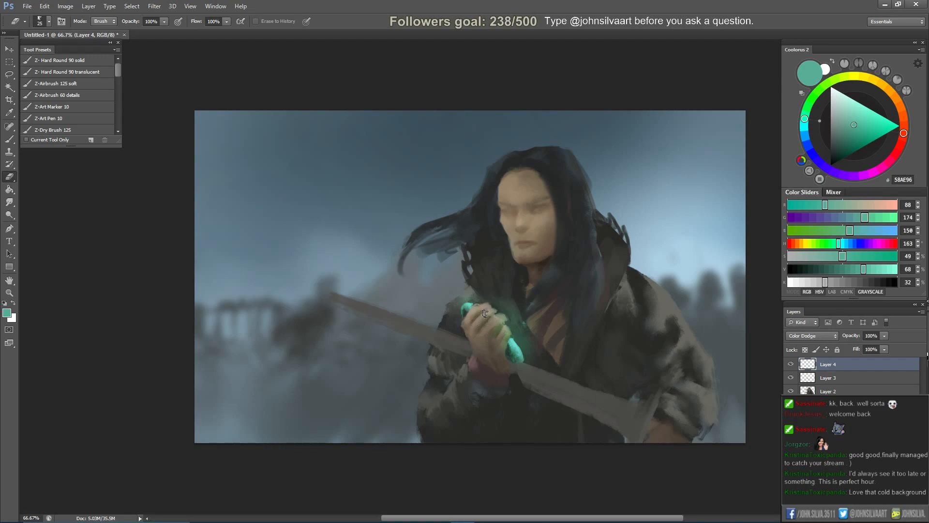
pyautogui.press('b')
pyautogui.press('[')
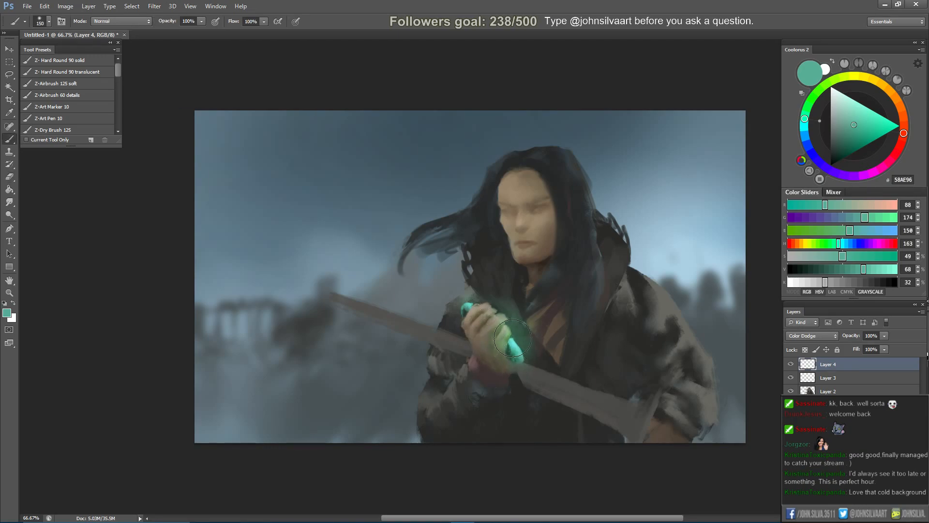
pyautogui.press('[')
pyautogui.press('[')
pyautogui.press('[')
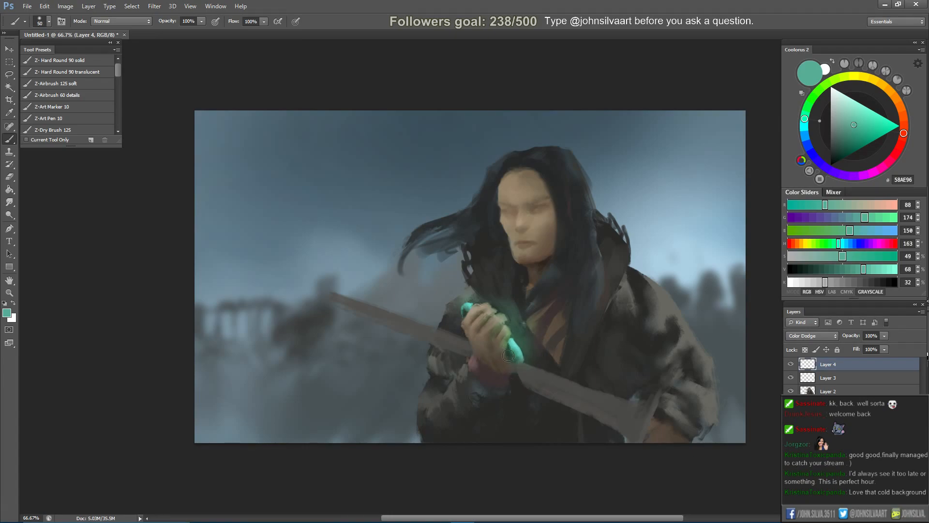
# Cast a teal glow onto the blade beside the object's lower end with a 100 px brush, refining it at smaller sizes.
pyautogui.press(']')
pyautogui.press(']')
pyautogui.press(']')
pyautogui.press(']')
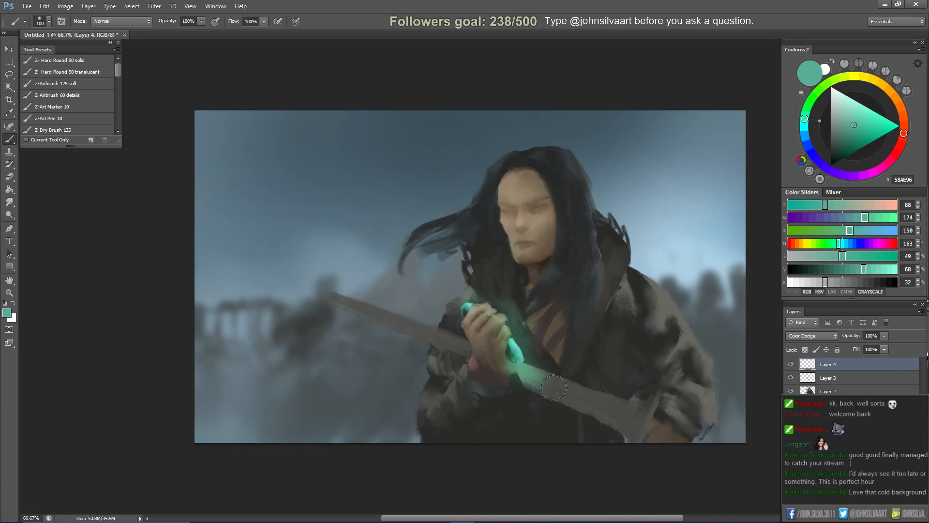
pyautogui.press('[')
pyautogui.press('[')
pyautogui.press('[')
pyautogui.press('[')
pyautogui.press('[')
pyautogui.press('[')
pyautogui.press('[')
pyautogui.press('[')
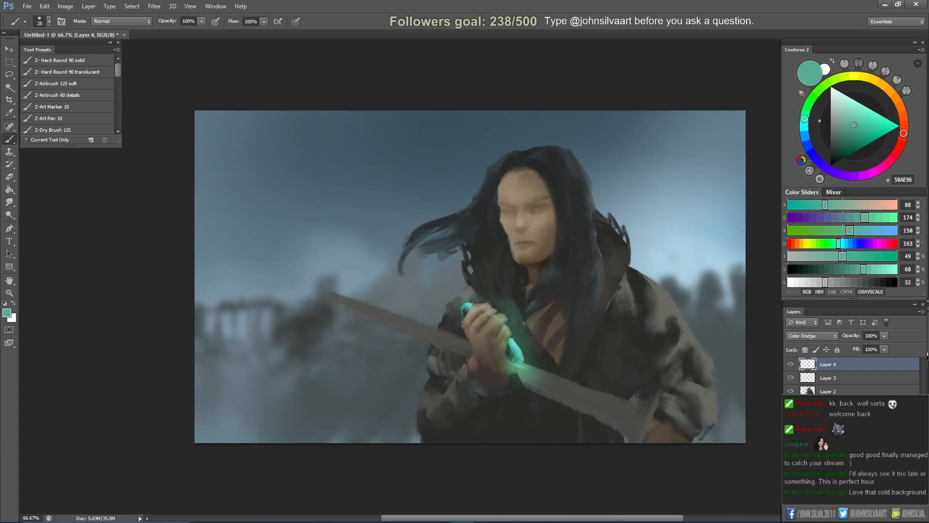
# Add a teal glow to the blade on the wrist side of the fist with a 45 px brush.
pyautogui.press(']')
pyautogui.press(']')
pyautogui.press(']')
pyautogui.press(']')
pyautogui.moveTo(449, 335); pyautogui.dragTo(464, 351)
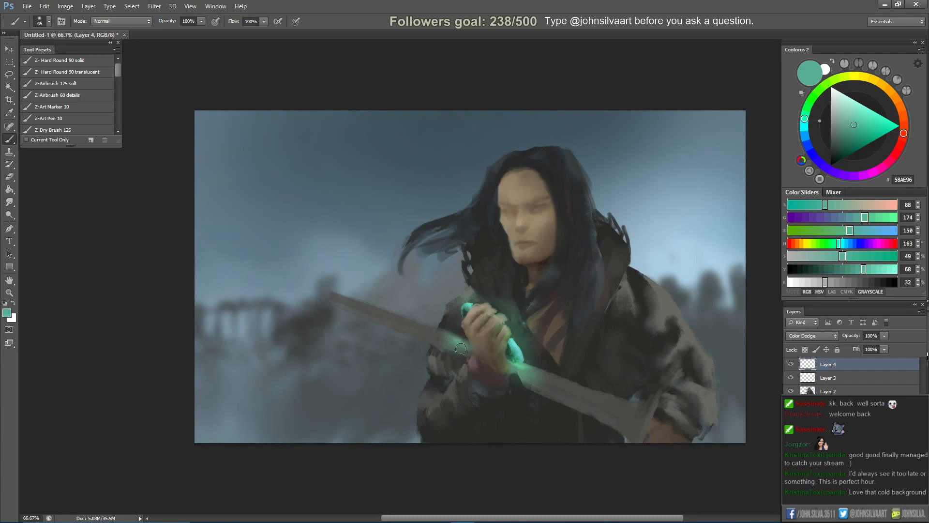
pyautogui.hotkey('ctrl', '-')
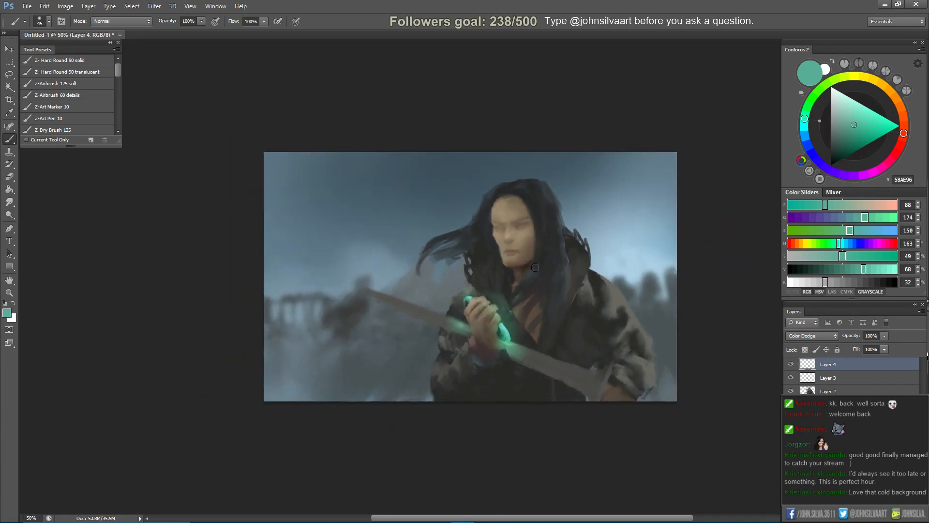
pyautogui.hotkey('ctrl', '+')
pyautogui.press(']')
pyautogui.press(']')
pyautogui.press(']')
pyautogui.press(']')
pyautogui.press(']')
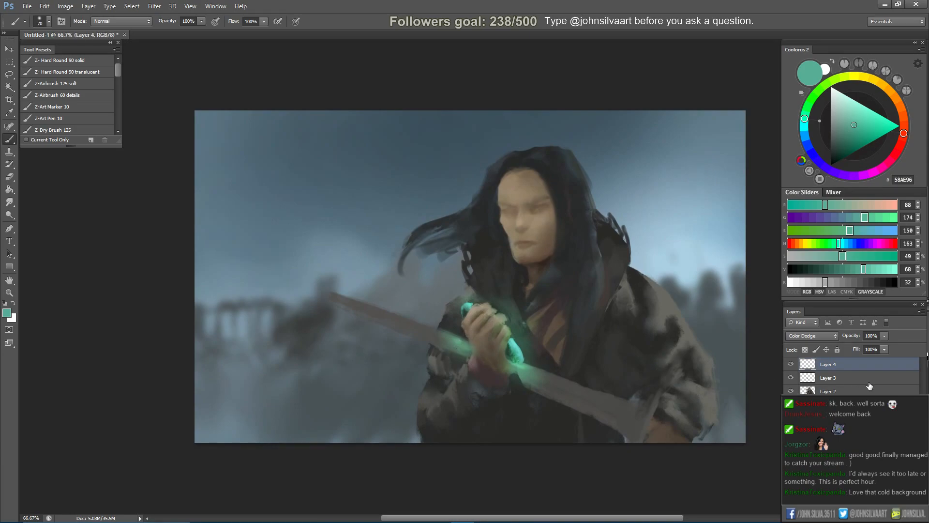
# Increase Layer 2's contrast with Levels, setting input black to 27 and input white to 217, and compare before and after.
pyautogui.click(790, 391)
pyautogui.click(791, 391)
pyautogui.click(828, 391)
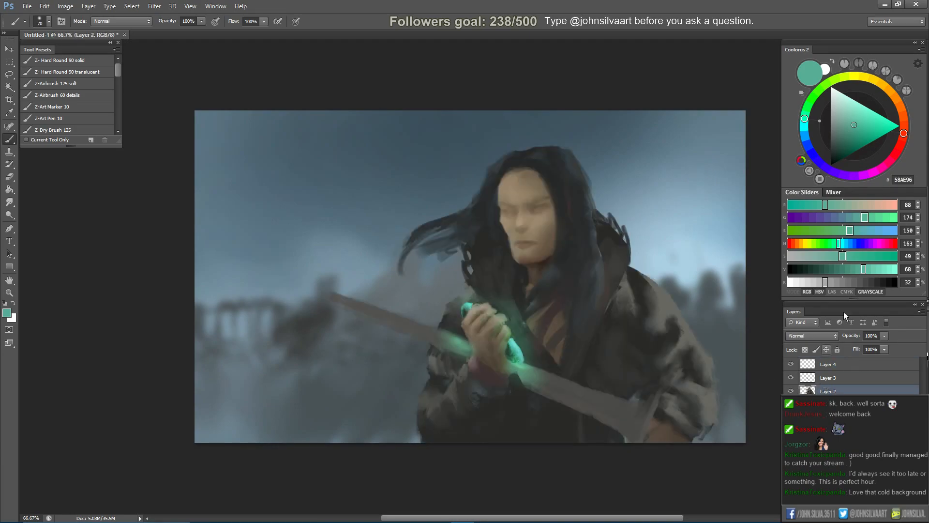
pyautogui.hotkey('ctrl', 'l')
pyautogui.moveTo(12, 244); pyautogui.dragTo(23, 246)
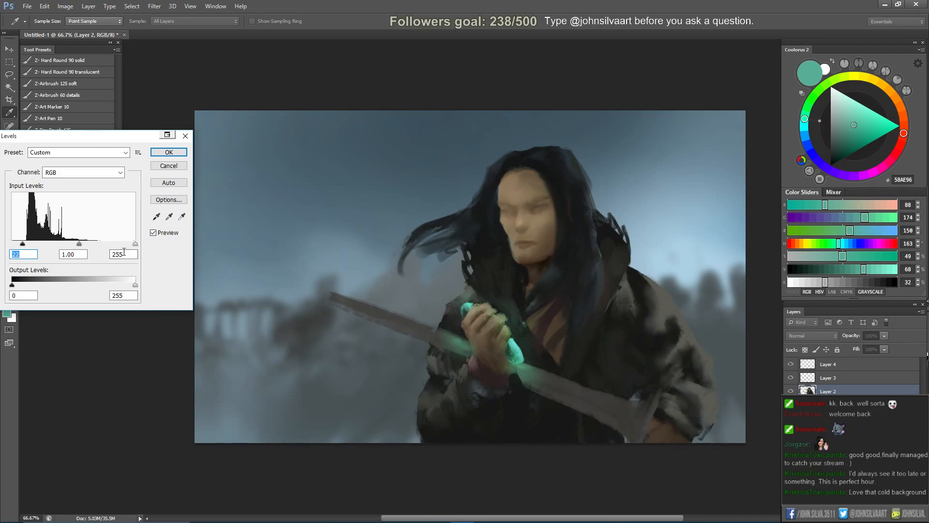
pyautogui.moveTo(135, 245); pyautogui.dragTo(117, 253)
pyautogui.moveTo(22, 245); pyautogui.dragTo(26, 249)
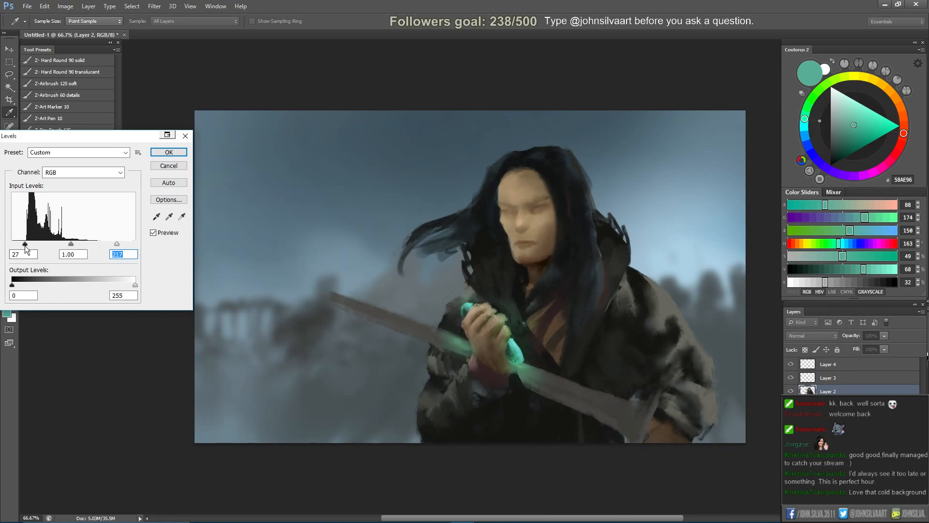
pyautogui.click(169, 153)
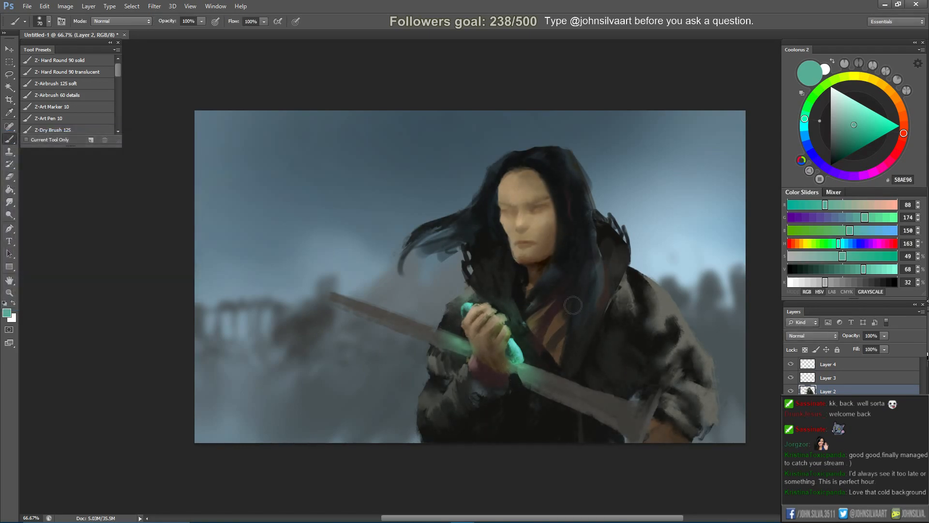
pyautogui.hotkey('alt', ']')
pyautogui.hotkey('alt', ']')
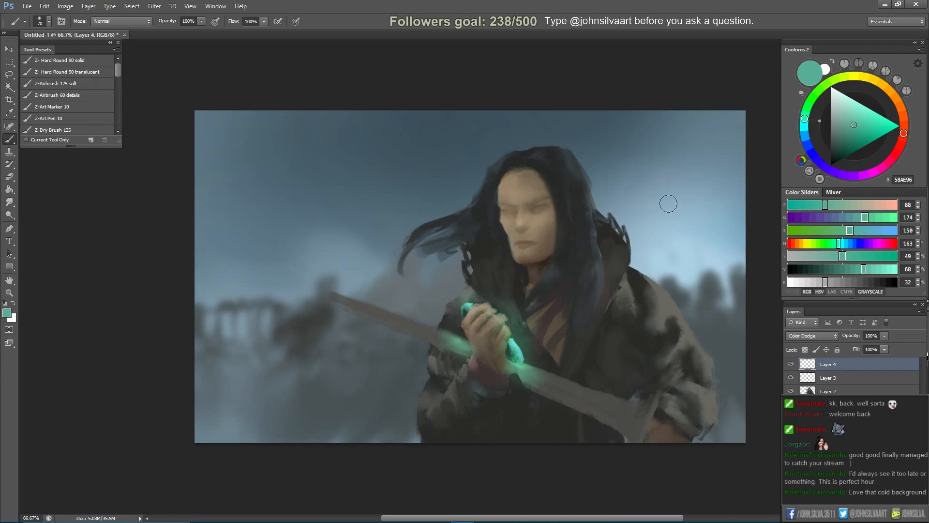
pyautogui.hotkey('alt', '[')
pyautogui.hotkey('alt', '[')
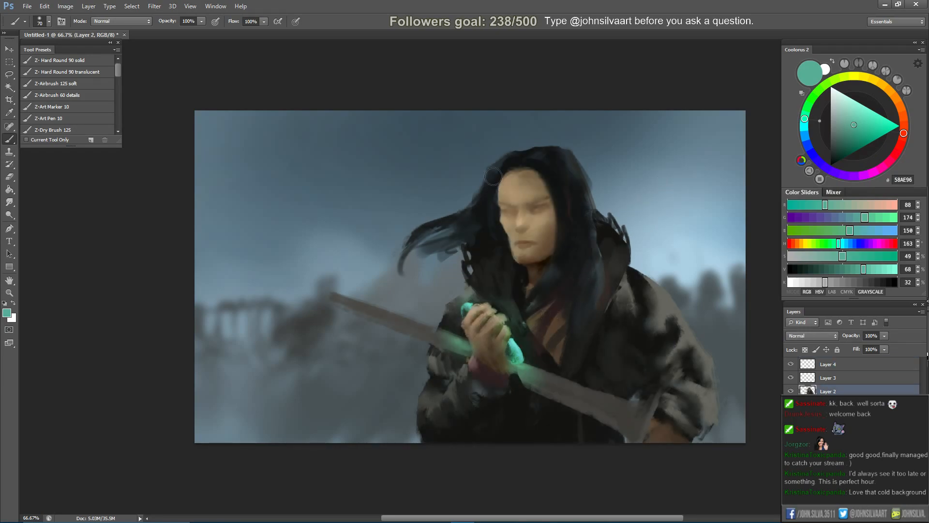
# Darken the blade's outer section with the Burn tool at 50% exposure in the midtones, reducing the size to 45 px.
pyautogui.keyDown('alt'); pyautogui.click(497, 165); pyautogui.keyUp('alt')
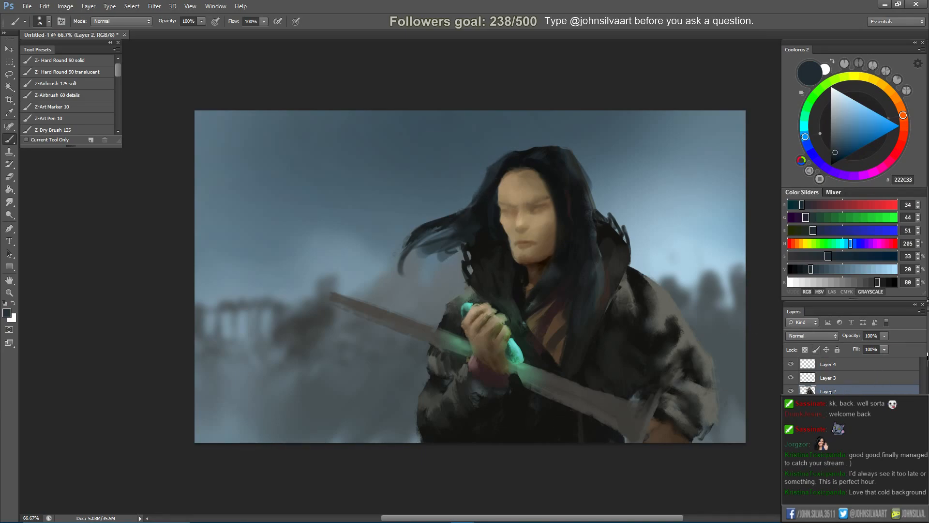
pyautogui.press('o')
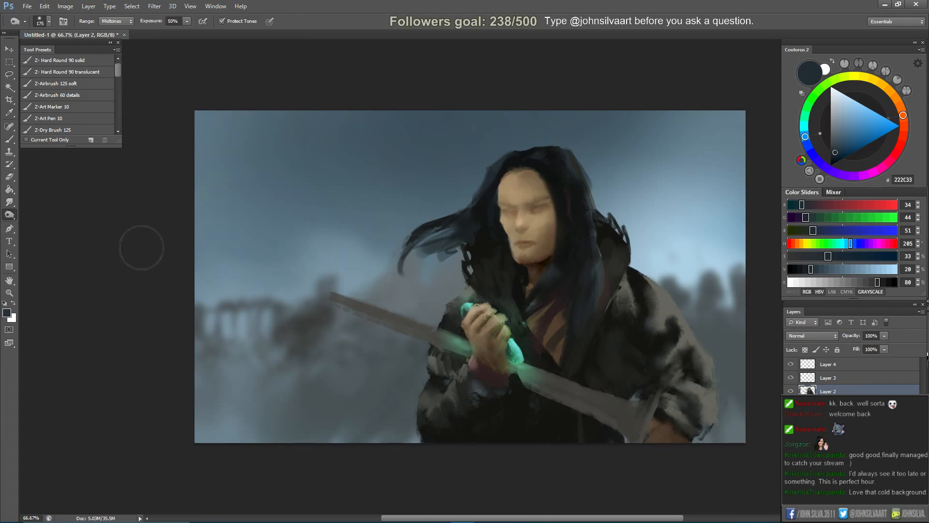
pyautogui.press('[')
pyautogui.press('[')
pyautogui.moveTo(345, 295)
pyautogui.mouseDown()
pyautogui.moveTo(342, 347)
pyautogui.moveTo(400, 312)
pyautogui.moveTo(409, 329)
pyautogui.mouseUp()
pyautogui.press('[')
pyautogui.press('[')
pyautogui.press('[')
pyautogui.press('[')
pyautogui.press('[')
pyautogui.press('[')
pyautogui.press('[')
pyautogui.press('[')
pyautogui.press('[')
pyautogui.press('[')
pyautogui.press('[')
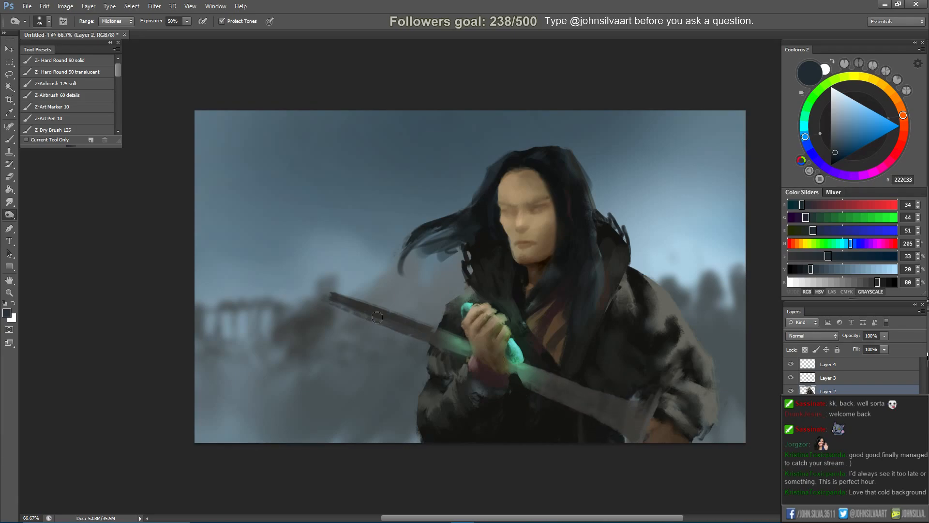
# Sample a near-black collar tone and darken the coat between the hair and the shoulder with a small brush.
pyautogui.press('r')
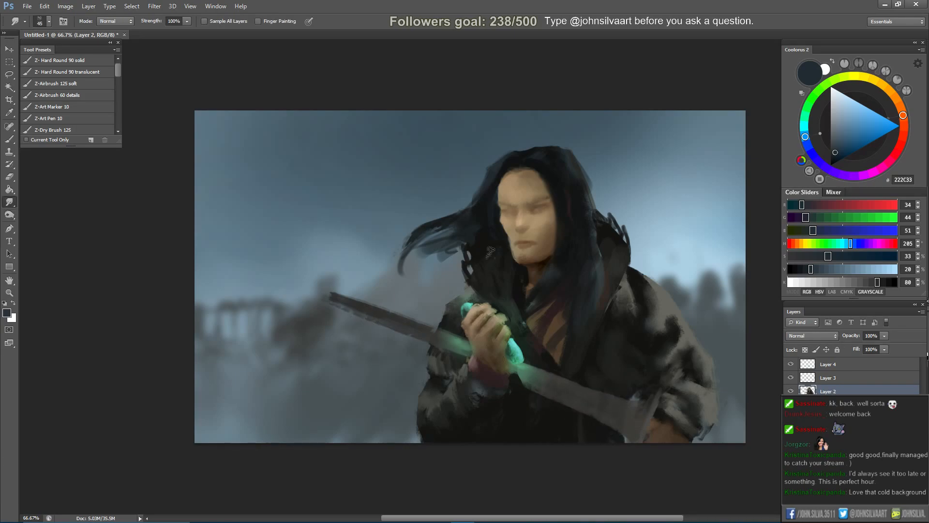
pyautogui.press('[')
pyautogui.press('[')
pyautogui.press('b')
pyautogui.keyDown('alt'); pyautogui.click(605, 228); pyautogui.keyUp('alt')
pyautogui.moveTo(608, 283)
pyautogui.mouseDown()
pyautogui.moveTo(615, 278)
pyautogui.moveTo(599, 300)
pyautogui.mouseUp()
pyautogui.press('[')
# Try to erase the glowing object's lower end on Layer 3 after checking Layers 3 and 4 by toggling their visibility.
pyautogui.click(790, 378)
pyautogui.click(790, 377)
pyautogui.click(791, 364)
pyautogui.click(791, 364)
pyautogui.click(827, 364)
pyautogui.click(791, 378)
pyautogui.click(791, 378)
pyautogui.click(818, 379)
pyautogui.press('e')
pyautogui.moveTo(510, 354); pyautogui.dragTo(546, 356)
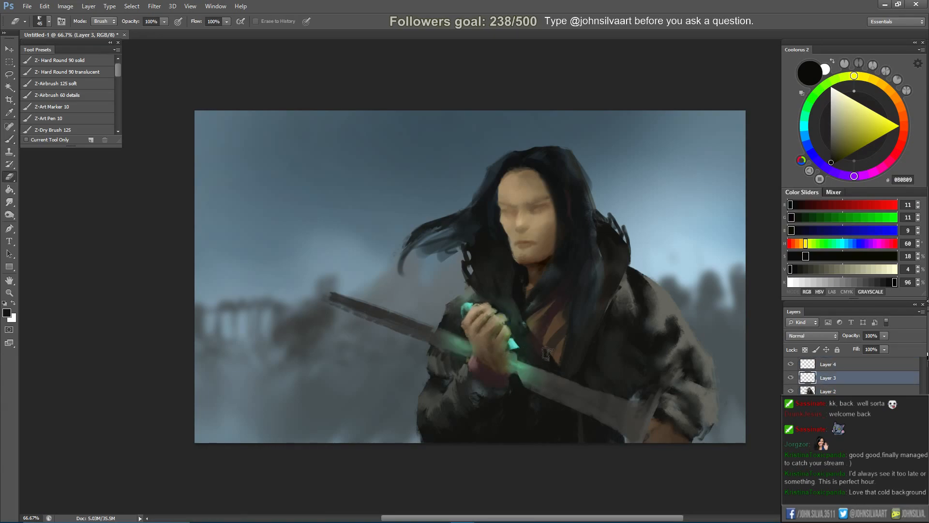
# Compare Layer 3 on and off, and erase the glowing object from the fist on it with an 80 px eraser.
pyautogui.click(828, 392)
pyautogui.click(792, 378)
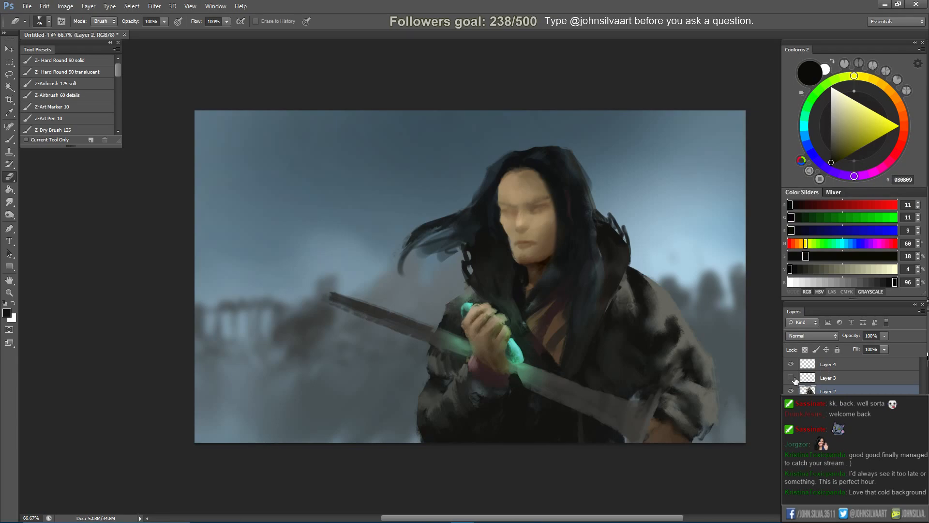
pyautogui.click(792, 378)
pyautogui.click(792, 378)
pyautogui.click(792, 378)
pyautogui.click(827, 378)
pyautogui.moveTo(519, 359)
pyautogui.mouseDown()
pyautogui.moveTo(505, 334)
pyautogui.moveTo(530, 363)
pyautogui.moveTo(516, 359)
pyautogui.moveTo(525, 310)
pyautogui.moveTo(486, 306)
pyautogui.moveTo(496, 345)
pyautogui.mouseUp()
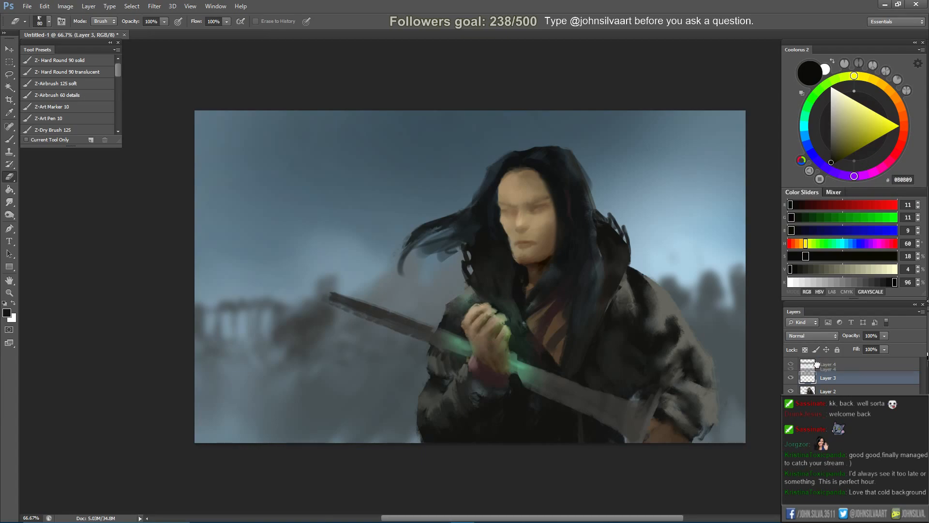
# Brighten the fingers on the Color Dodge Layer 4 with a soft brush, shifting the sampled green to teal 5AA4A4.
pyautogui.click(823, 364)
pyautogui.press('b')
pyautogui.press('[')
pyautogui.press('[')
pyautogui.keyDown('alt'); pyautogui.click(522, 364); pyautogui.keyUp('alt')
pyautogui.click(851, 124)
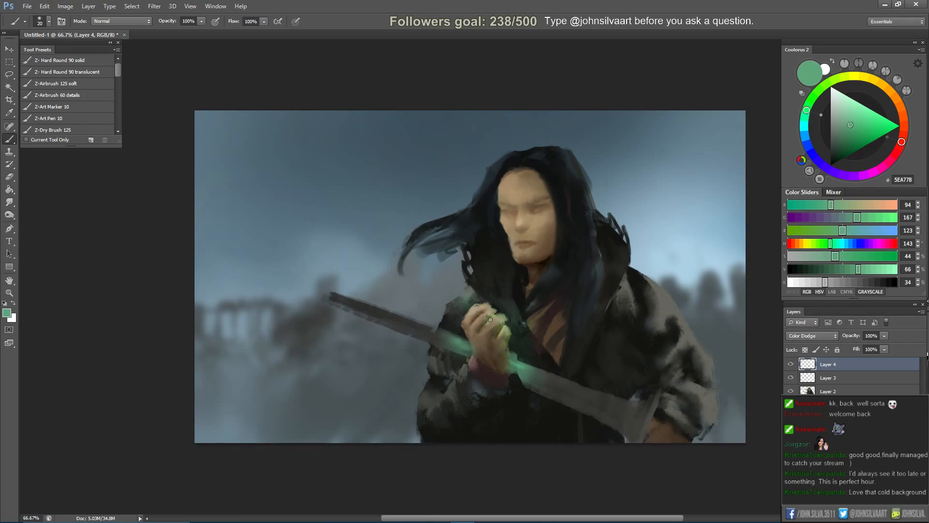
pyautogui.click(803, 127)
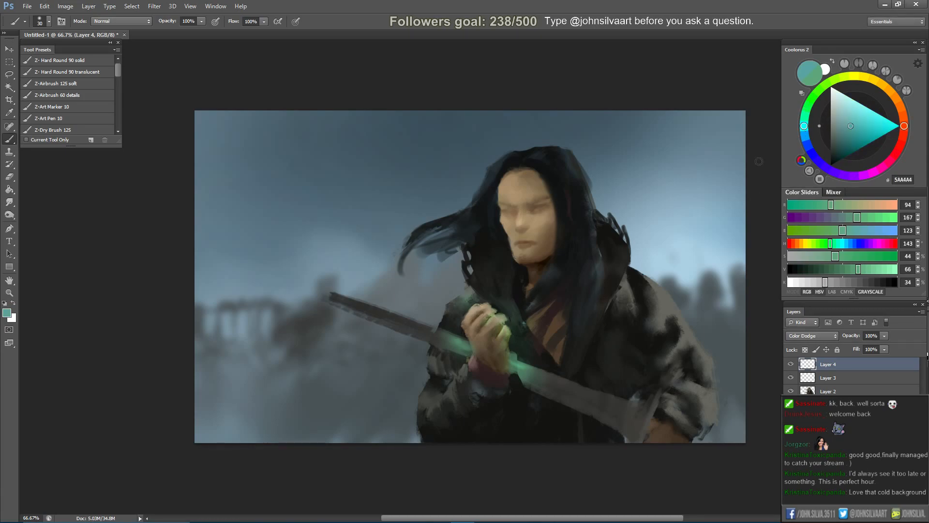
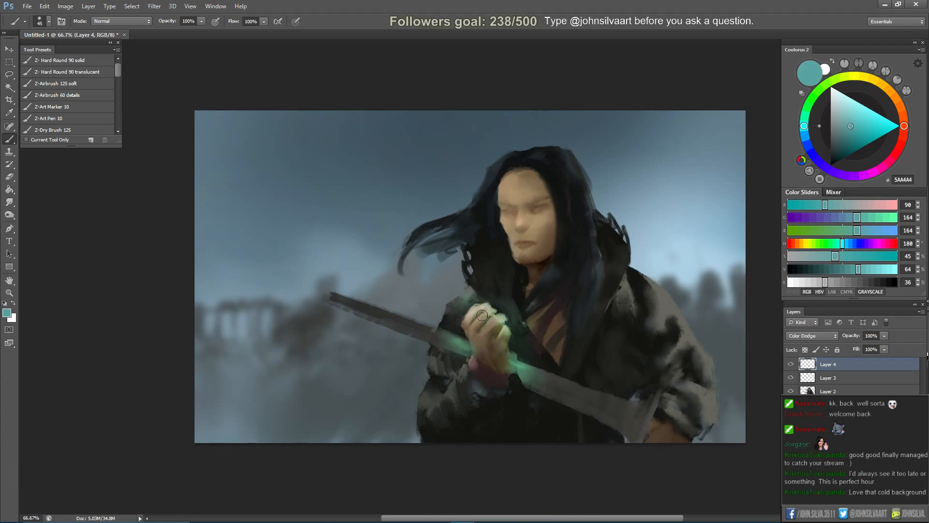
# Darken the teal to 2D7A7A and extend the glow along the blade around the fist with a soft 70 px brush.
pyautogui.moveTo(859, 126); pyautogui.dragTo(854, 138)
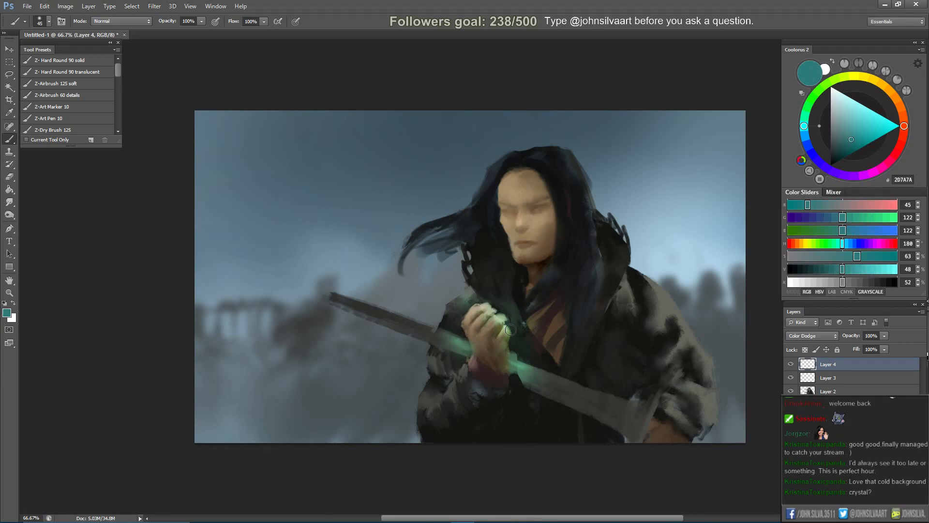
pyautogui.press(']')
pyautogui.press(']')
pyautogui.press(']')
pyautogui.hotkey('ctrl', 'shift', 'h')
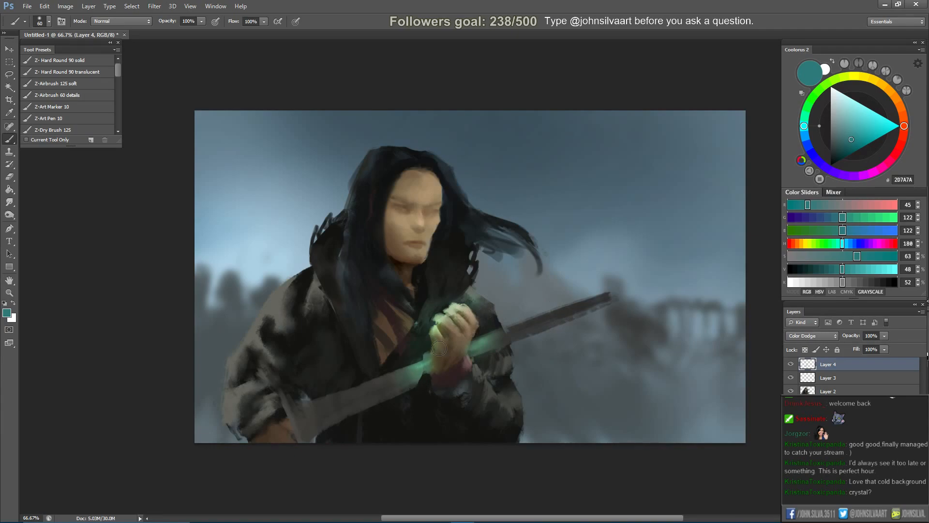
pyautogui.press(']')
pyautogui.press(']')
pyautogui.press(']')
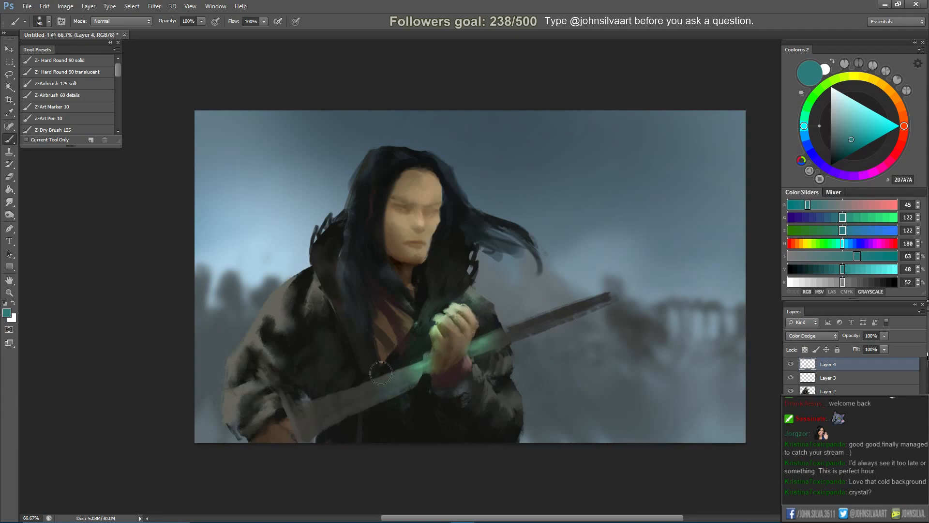
pyautogui.hotkey('ctrl', 'shift', 'h')
pyautogui.moveTo(433, 317); pyautogui.dragTo(440, 341)
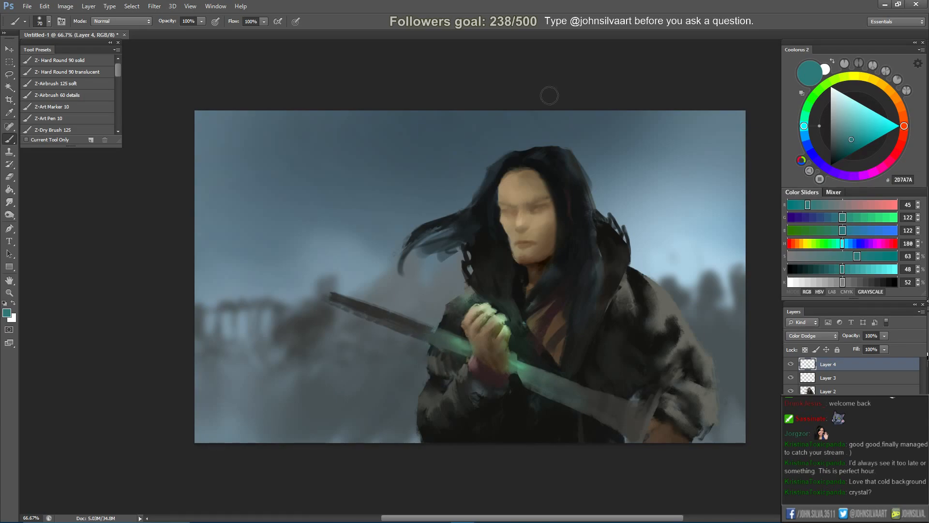
# Review the fist's glow with the canvas mirrored and with Layer 4 toggled off and on.
pyautogui.hotkey('ctrl', 'y')
pyautogui.hotkey('ctrl', 'y')
pyautogui.hotkey('ctrl', 'shift', 'h')
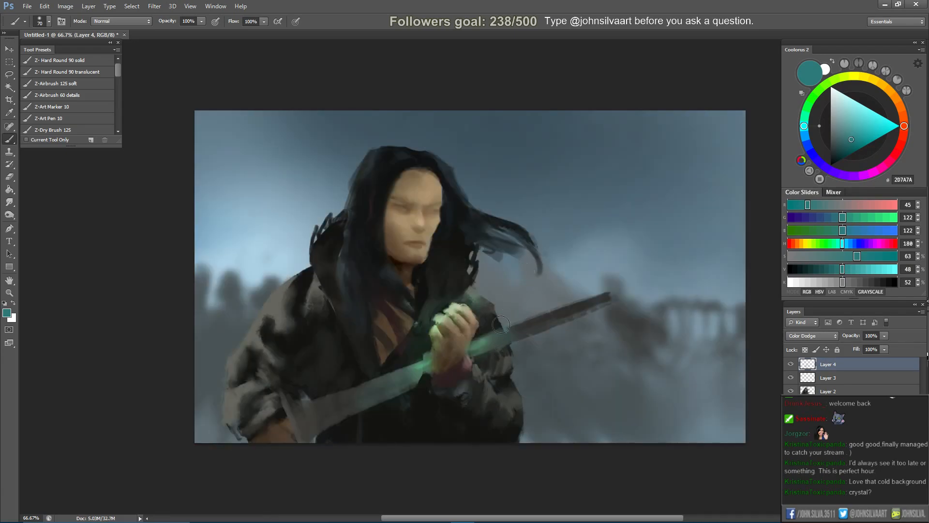
pyautogui.hotkey('ctrl', 'shift', 'h')
pyautogui.click(791, 366)
pyautogui.click(791, 367)
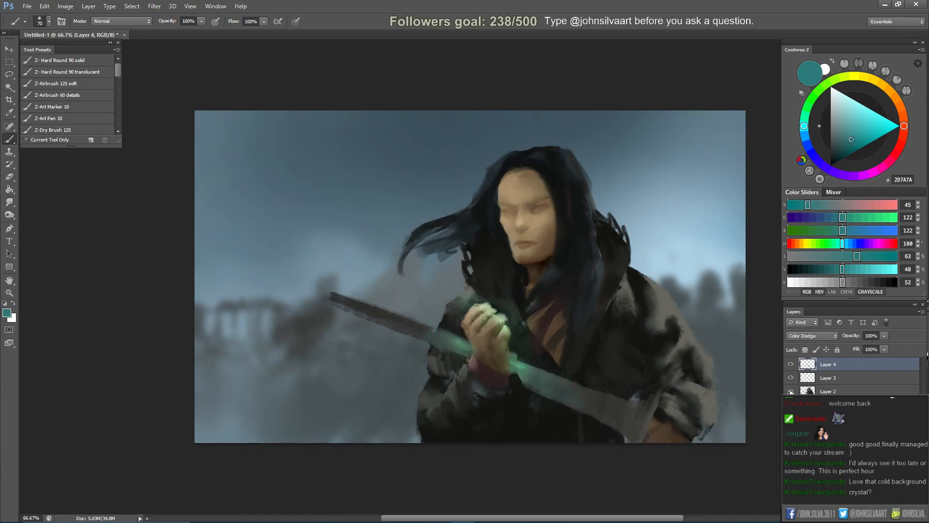
# Erase the blade section that extends beyond the wrist-side sleeve on Layer 2.
pyautogui.click(826, 391)
pyautogui.press('e')
pyautogui.moveTo(329, 291)
pyautogui.mouseDown()
pyautogui.moveTo(371, 327)
pyautogui.moveTo(398, 316)
pyautogui.moveTo(419, 334)
pyautogui.mouseUp()
# Remove the blade across the wrist-side sleeve, erasing its leftover end and painting over it with a textured brush in sampled coat tones.
pyautogui.press('b')
pyautogui.rightClick(406, 305)
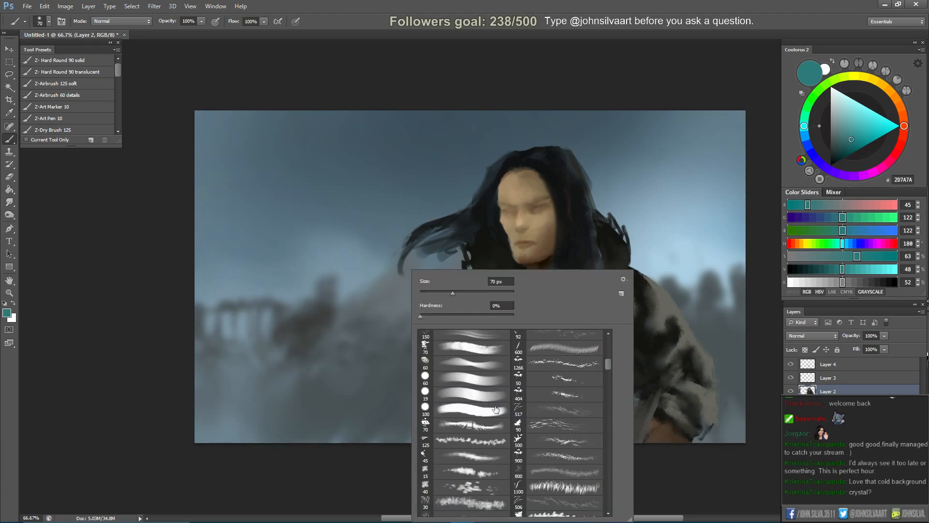
pyautogui.click(482, 358)
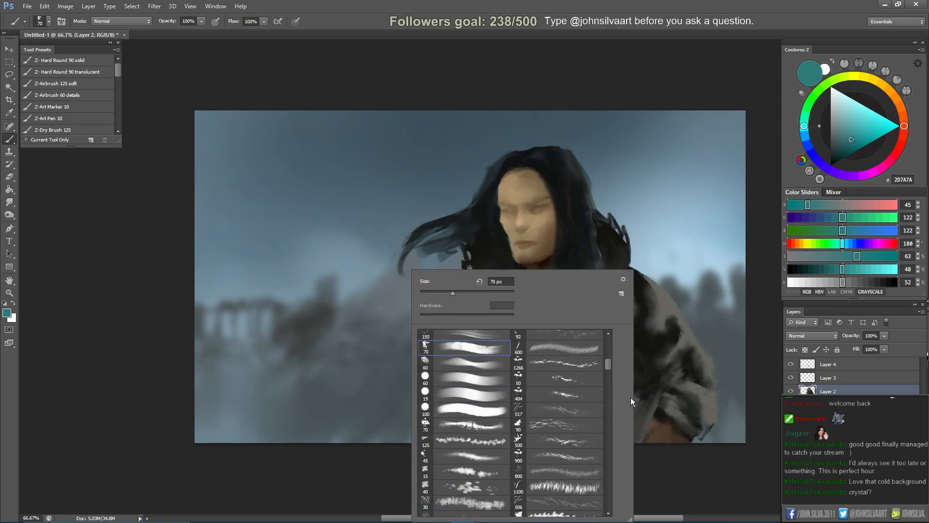
pyautogui.keyDown('alt'); pyautogui.click(643, 355); pyautogui.keyUp('alt')
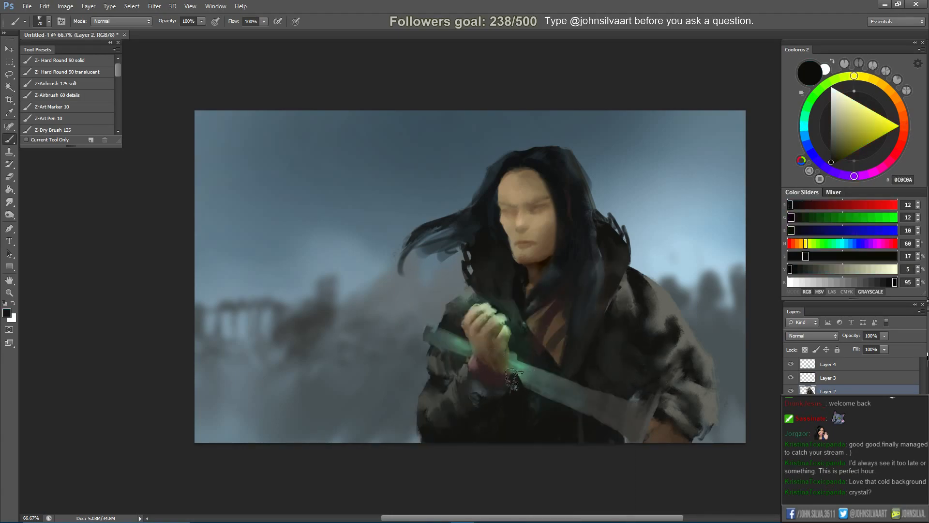
pyautogui.keyDown('alt'); pyautogui.click(449, 322); pyautogui.keyUp('alt')
pyautogui.press('e')
pyautogui.moveTo(427, 338)
pyautogui.mouseDown()
pyautogui.moveTo(450, 335)
pyautogui.moveTo(452, 328)
pyautogui.moveTo(435, 345)
pyautogui.moveTo(459, 330)
pyautogui.moveTo(442, 349)
pyautogui.moveTo(456, 336)
pyautogui.moveTo(462, 357)
pyautogui.mouseUp()
pyautogui.press('b')
pyautogui.keyDown('alt'); pyautogui.click(450, 327); pyautogui.keyUp('alt')
pyautogui.press('[')
pyautogui.press('[')
pyautogui.keyDown('alt'); pyautogui.click(460, 329); pyautogui.keyUp('alt')
# Mirror the canvas and paint out the blade beside the fist with dark greenish tones sampled from the coat.
pyautogui.hotkey('ctrl', 'shift', 'h')
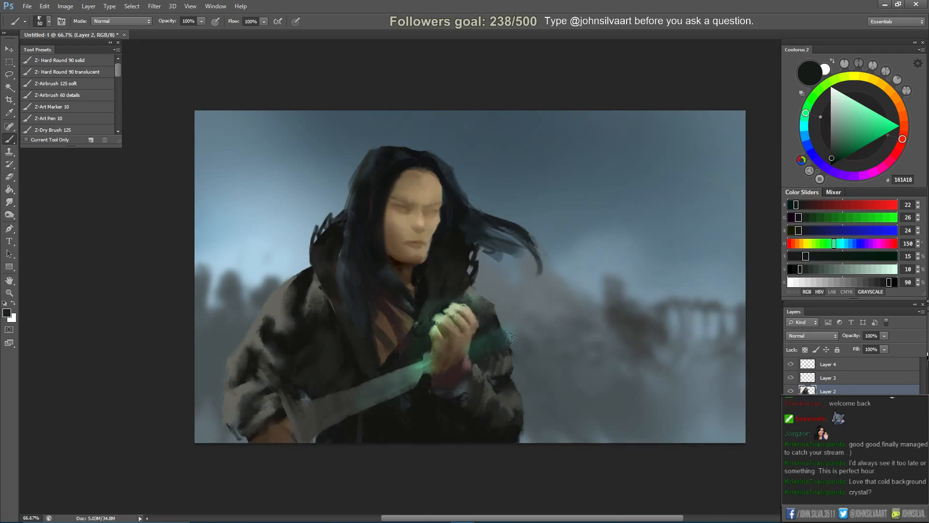
pyautogui.keyDown('alt'); pyautogui.click(489, 322); pyautogui.keyUp('alt')
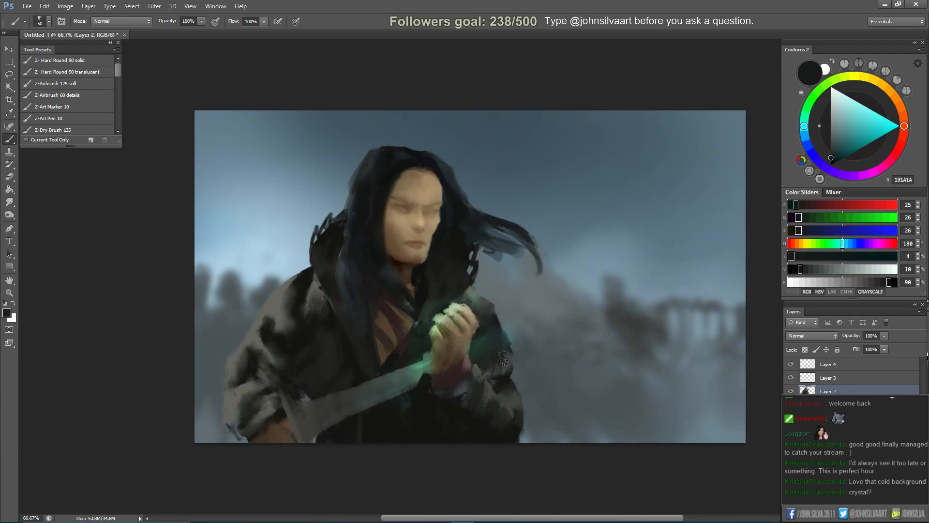
pyautogui.keyDown('alt'); pyautogui.click(412, 361); pyautogui.keyUp('alt')
pyautogui.moveTo(412, 364)
pyautogui.mouseDown()
pyautogui.moveTo(400, 390)
pyautogui.moveTo(408, 376)
pyautogui.moveTo(410, 392)
pyautogui.moveTo(420, 367)
pyautogui.moveTo(421, 385)
pyautogui.moveTo(417, 353)
pyautogui.mouseUp()
pyautogui.keyDown('alt'); pyautogui.click(420, 348); pyautogui.keyUp('alt')
pyautogui.press('[')
pyautogui.press('[')
pyautogui.press('r')
pyautogui.press('b')
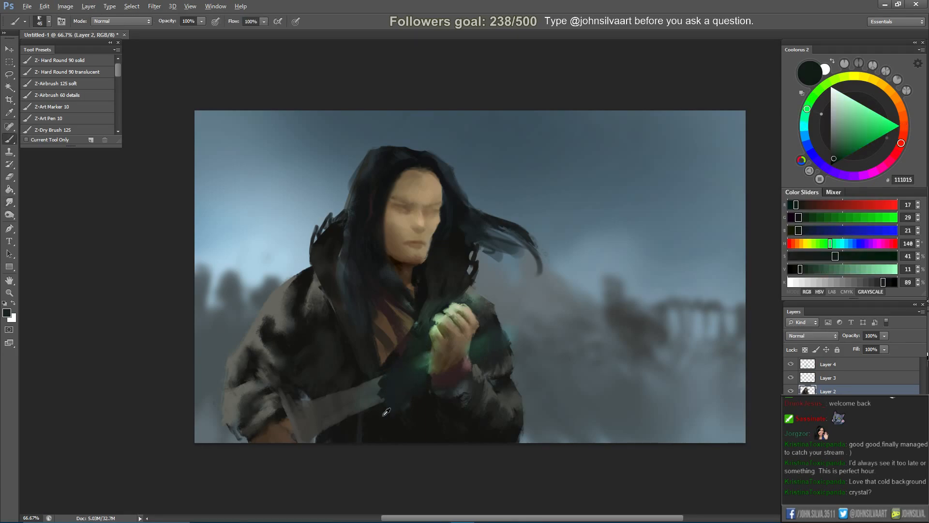
pyautogui.keyDown('alt'); pyautogui.click(386, 409); pyautogui.keyUp('alt')
pyautogui.moveTo(385, 383)
pyautogui.mouseDown()
pyautogui.moveTo(365, 379)
pyautogui.moveTo(365, 406)
pyautogui.mouseUp()
pyautogui.keyDown('alt'); pyautogui.click(378, 387); pyautogui.keyUp('alt')
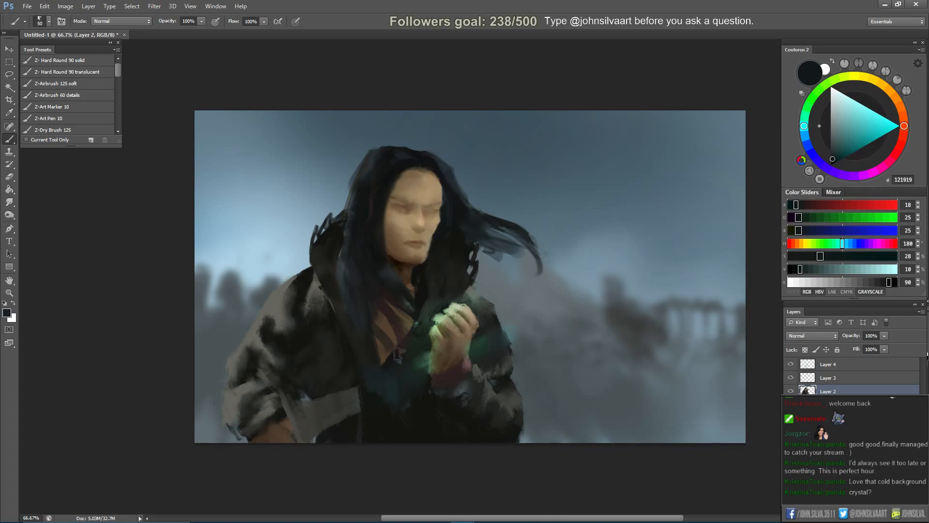
# Flip the canvas back and blend dark tones over the coat front and its opening edge, using a larger and then a smaller brush.
pyautogui.hotkey('ctrl', 'shift', 'h')
pyautogui.press(']')
pyautogui.press(']')
pyautogui.press(']')
pyautogui.press(']')
pyautogui.moveTo(570, 385); pyautogui.dragTo(556, 390)
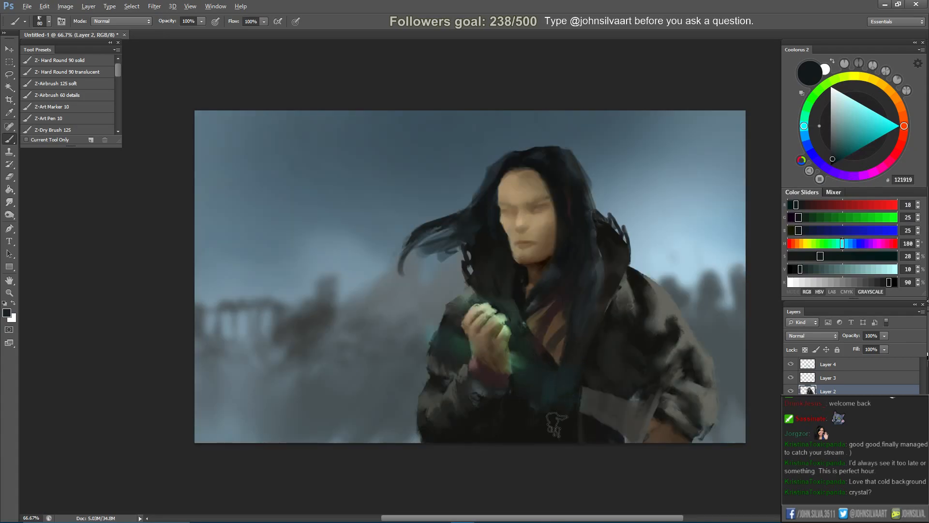
pyautogui.press('[')
pyautogui.press('[')
pyautogui.press('[')
pyautogui.press('[')
pyautogui.keyDown('alt'); pyautogui.click(515, 405); pyautogui.keyUp('alt')
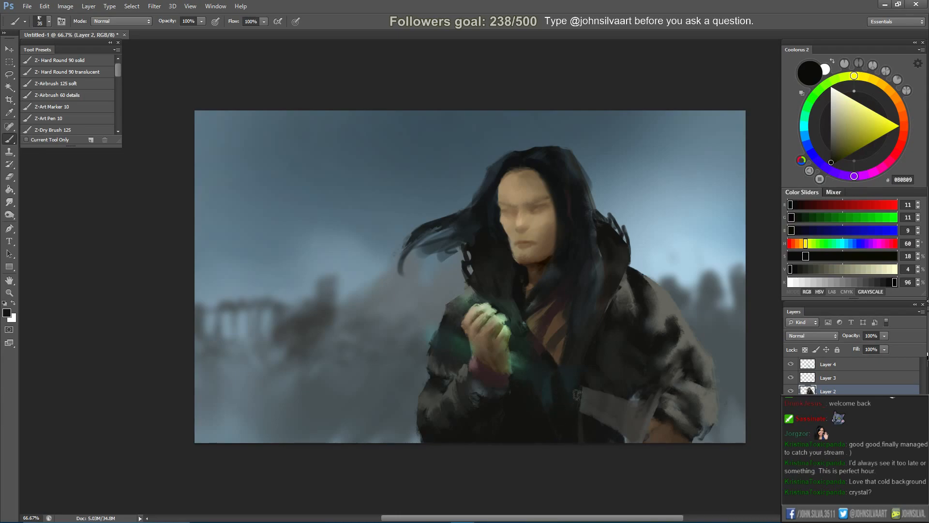
pyautogui.moveTo(583, 377); pyautogui.dragTo(587, 438)
# Cover the remaining blade between the coat's opening and the lower sleeve with a sampled dark tone and a 50 px brush.
pyautogui.keyDown('alt'); pyautogui.click(589, 377); pyautogui.keyUp('alt')
pyautogui.press(']')
pyautogui.press(']')
pyautogui.press(']')
pyautogui.moveTo(600, 396)
pyautogui.mouseDown()
pyautogui.moveTo(599, 424)
pyautogui.moveTo(614, 422)
pyautogui.mouseUp()
pyautogui.moveTo(627, 387); pyautogui.dragTo(617, 421)
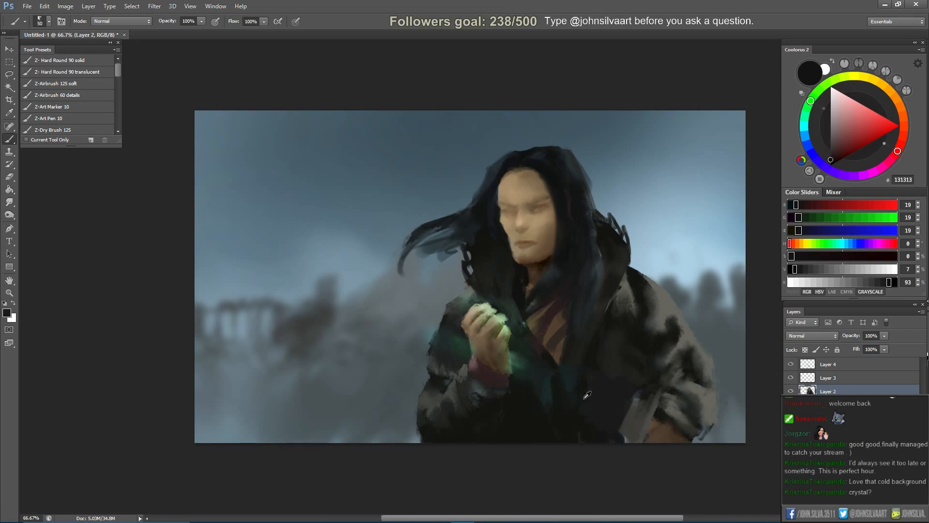
# Check the canvas mirrored, undo the last strokes and repaint the dark coat area beside the lower sleeve with a 35 px brush.
pyautogui.keyDown('alt'); pyautogui.click(589, 376); pyautogui.keyUp('alt')
pyautogui.hotkey('ctrl', 'shift', 'h')
pyautogui.press('[')
pyautogui.press('[')
pyautogui.press('[')
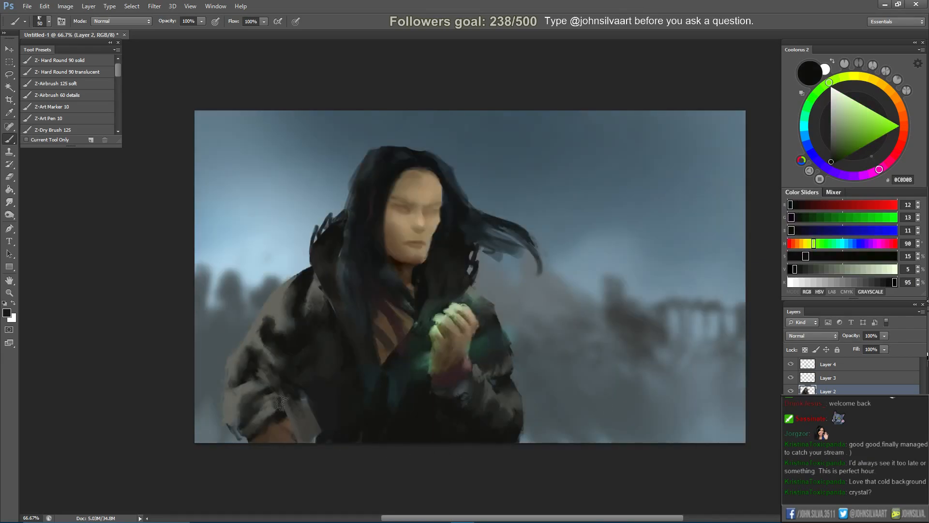
pyautogui.hotkey('ctrl', 'shift', 'h')
pyautogui.hotkey('ctrl', 'alt', 'z')
pyautogui.hotkey('ctrl', 'alt', 'z')
pyautogui.moveTo(629, 401)
pyautogui.mouseDown()
pyautogui.moveTo(629, 438)
pyautogui.moveTo(622, 435)
pyautogui.mouseUp()
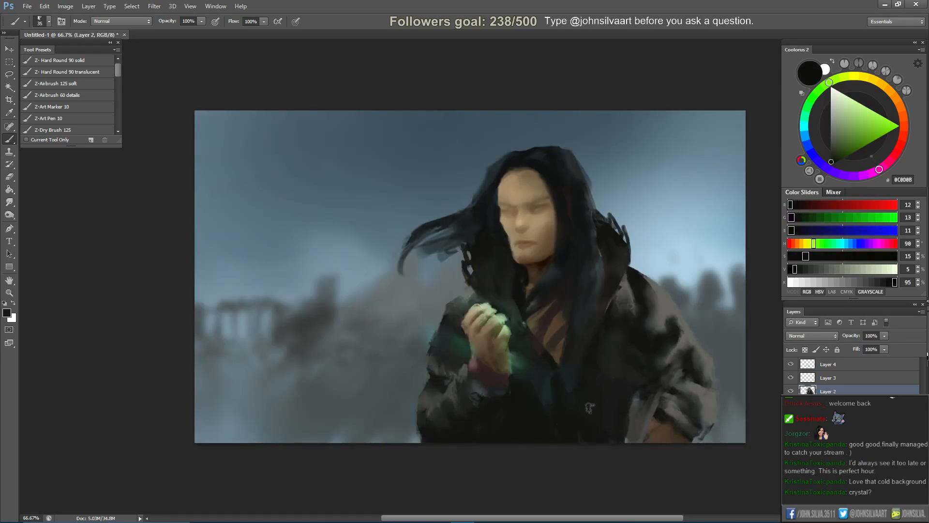
# Blend the coat into the lower sleeve's inner edge with sampled grey and near-black tones.
pyautogui.keyDown('alt'); pyautogui.click(465, 375); pyautogui.keyUp('alt')
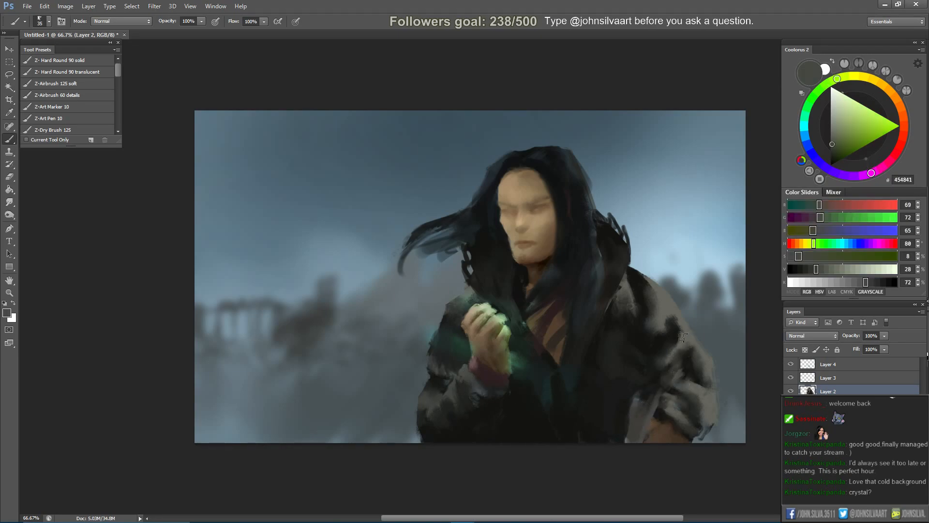
pyautogui.keyDown('alt'); pyautogui.click(642, 389); pyautogui.keyUp('alt')
pyautogui.moveTo(642, 390); pyautogui.dragTo(635, 428)
pyautogui.keyDown('alt'); pyautogui.click(658, 380); pyautogui.keyUp('alt')
pyautogui.moveTo(658, 388); pyautogui.dragTo(643, 414)
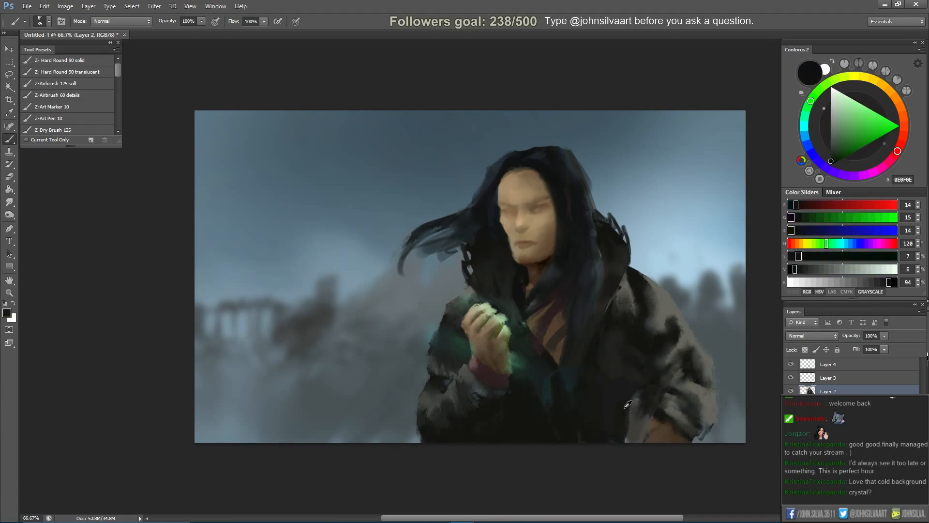
pyautogui.keyDown('alt'); pyautogui.click(628, 418); pyautogui.keyUp('alt')
# Lasso the lower sleeve and forearm, free-transform them outward from the coat, and deselect.
pyautogui.press('l')
pyautogui.moveTo(719, 376)
pyautogui.mouseDown()
pyautogui.moveTo(641, 393)
pyautogui.moveTo(628, 427)
pyautogui.moveTo(701, 464)
pyautogui.moveTo(722, 384)
pyautogui.mouseUp()
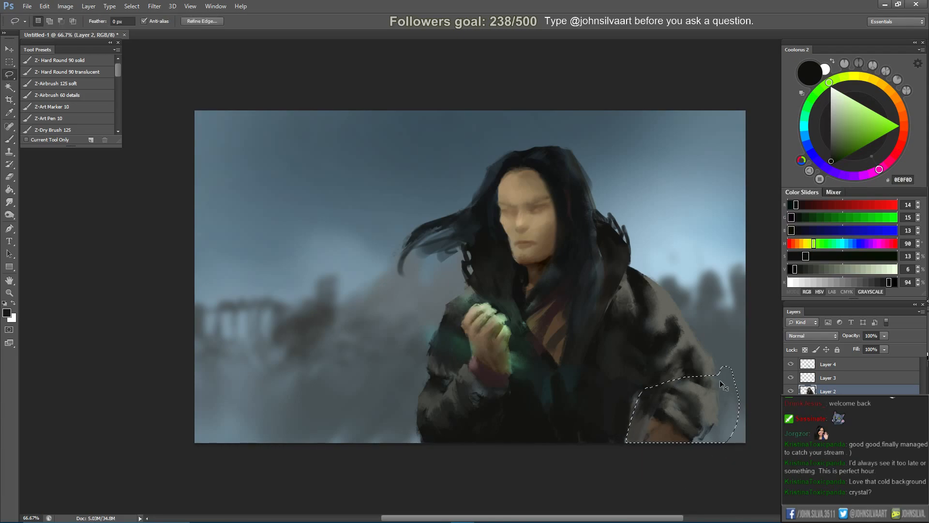
pyautogui.hotkey('ctrl', 't')
pyautogui.moveTo(757, 340)
pyautogui.mouseDown()
pyautogui.moveTo(716, 333)
pyautogui.moveTo(709, 341)
pyautogui.mouseUp()
pyautogui.moveTo(695, 408); pyautogui.dragTo(704, 411)
pyautogui.press('Return')
pyautogui.hotkey('ctrl', 'd')
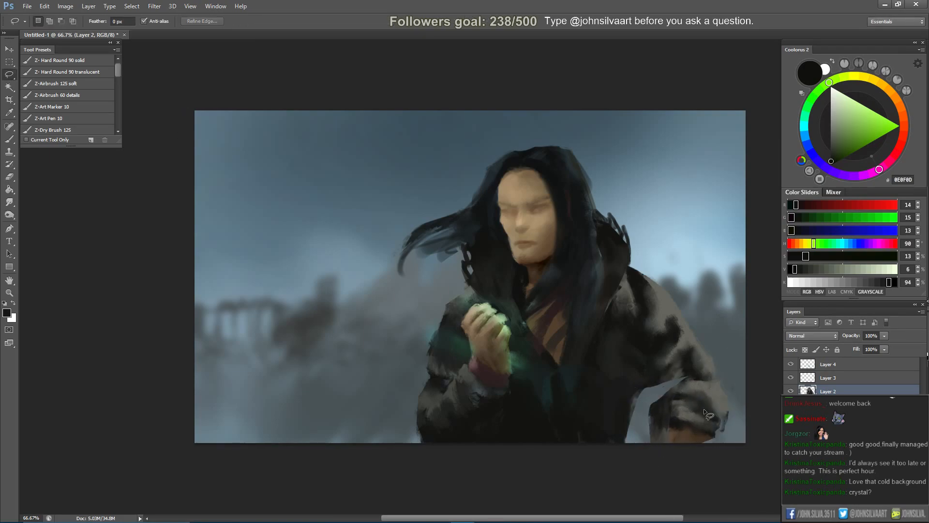
# Fill in the forearm's bottom edge and darken the sleeve bend with sampled colours.
pyautogui.press('b')
pyautogui.keyDown('alt'); pyautogui.click(708, 437); pyautogui.keyUp('alt')
pyautogui.moveTo(713, 435); pyautogui.dragTo(706, 442)
pyautogui.keyDown('alt'); pyautogui.click(662, 376); pyautogui.keyUp('alt')
pyautogui.moveTo(657, 388); pyautogui.dragTo(659, 398)
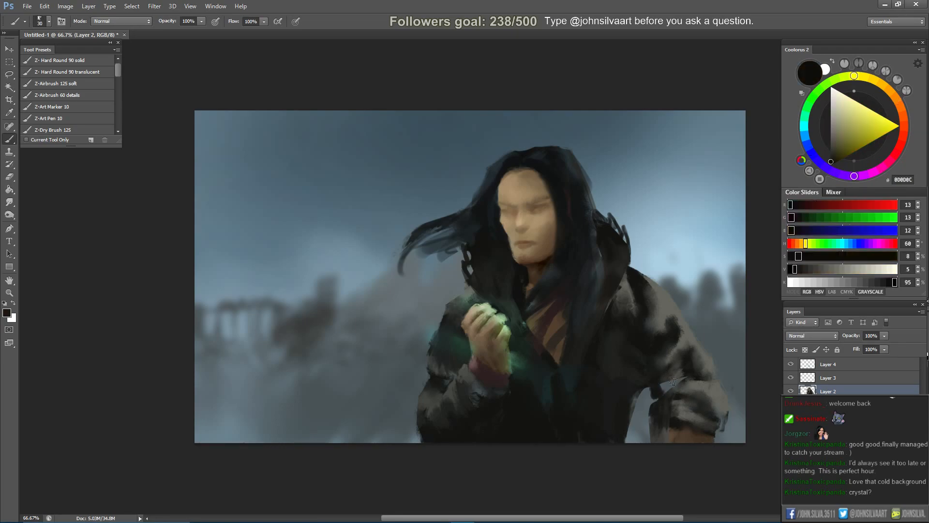
# Blend the sleeve fold with sampled grey tones and extend the forearm inside the cuff in brown with a 30 px brush.
pyautogui.keyDown('alt'); pyautogui.click(675, 378); pyautogui.keyUp('alt')
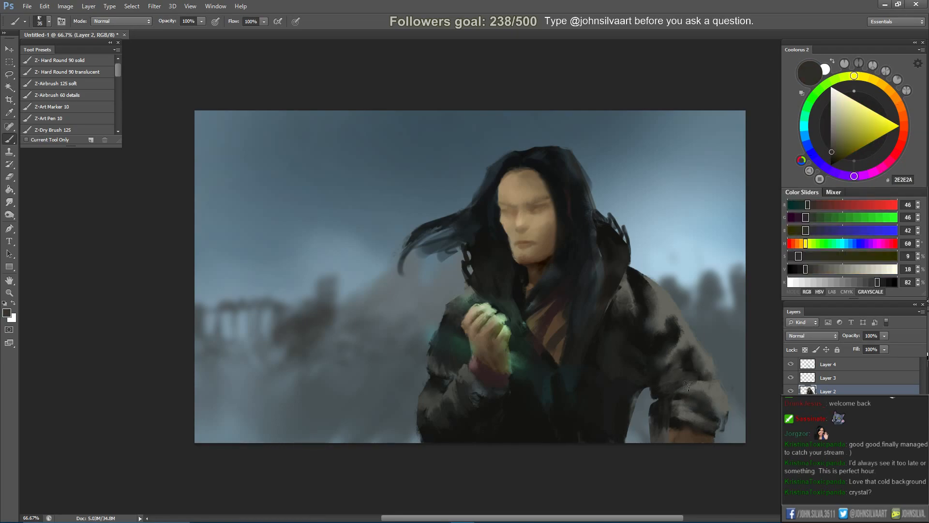
pyautogui.keyDown('alt'); pyautogui.click(690, 383); pyautogui.keyUp('alt')
pyautogui.moveTo(674, 383); pyautogui.dragTo(660, 396)
pyautogui.press('[')
pyautogui.keyDown('alt'); pyautogui.click(676, 430); pyautogui.keyUp('alt')
pyautogui.moveTo(665, 433); pyautogui.dragTo(675, 441)
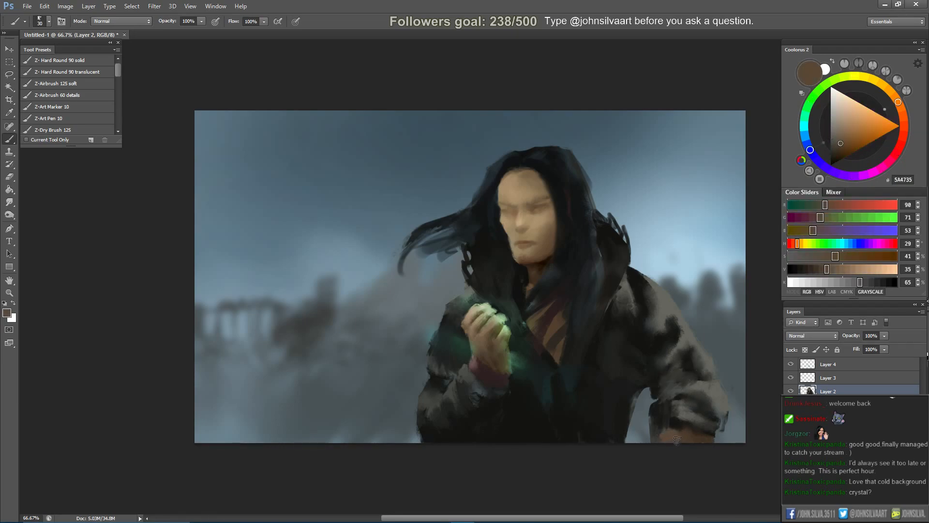
# Paint the forearm inside the lower sleeve's cuff dark maroon, sampled from the raised arm's cuff.
pyautogui.keyDown('alt'); pyautogui.click(658, 426); pyautogui.keyUp('alt')
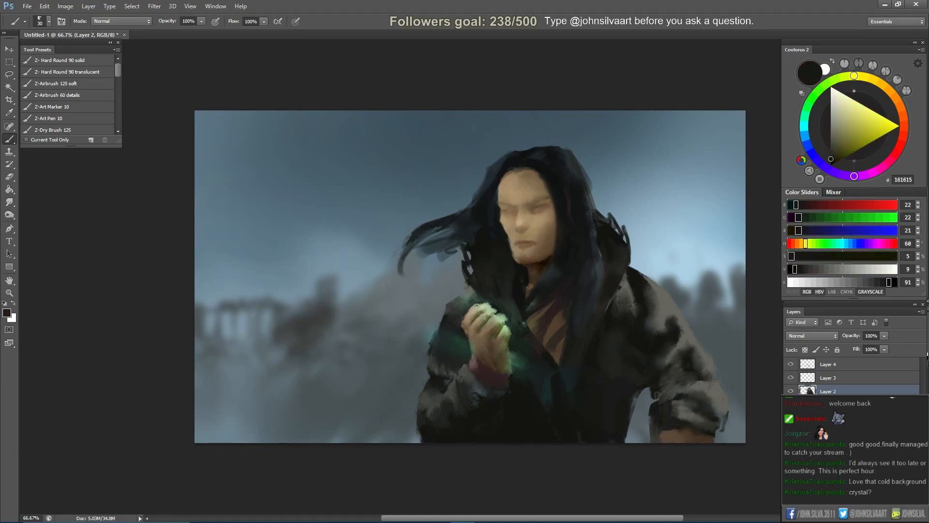
pyautogui.keyDown('alt'); pyautogui.click(488, 377); pyautogui.keyUp('alt')
pyautogui.press('[')
pyautogui.press('[')
pyautogui.press('[')
pyautogui.press(']')
pyautogui.press(']')
pyautogui.press(']')
pyautogui.moveTo(690, 430)
pyautogui.mouseDown()
pyautogui.moveTo(709, 438)
pyautogui.moveTo(694, 438)
pyautogui.mouseUp()
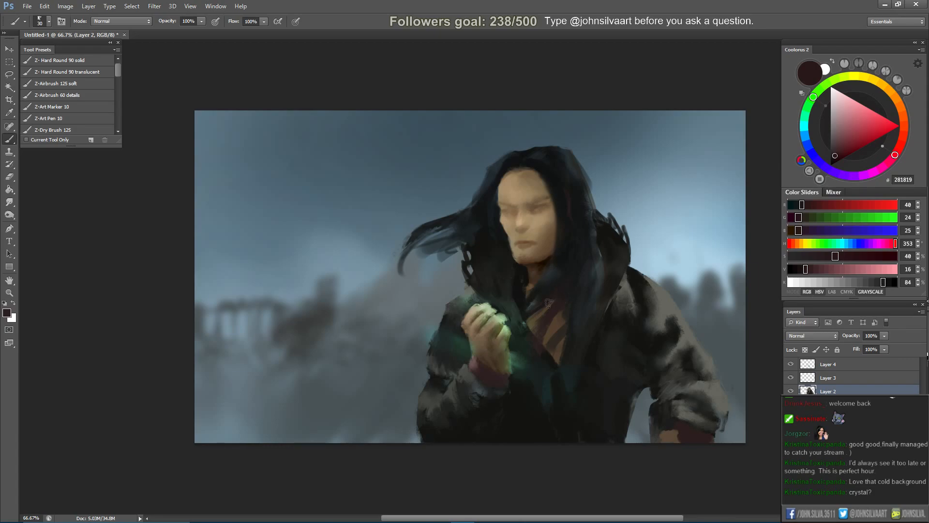
# Touch up the coat collar's outer edge beside the windblown hair with sampled dark blue-grey tones.
pyautogui.keyDown('alt'); pyautogui.click(503, 281); pyautogui.keyUp('alt')
pyautogui.press('[')
pyautogui.press('[')
pyautogui.press('[')
pyautogui.press('[')
pyautogui.press('[')
pyautogui.keyDown('alt'); pyautogui.click(456, 237); pyautogui.keyUp('alt')
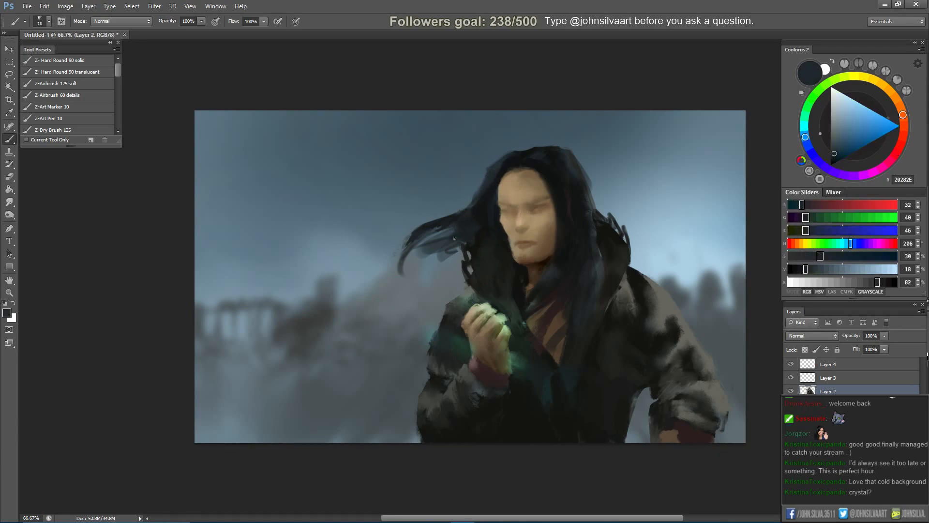
pyautogui.keyDown('alt'); pyautogui.click(477, 231); pyautogui.keyUp('alt')
pyautogui.press(']')
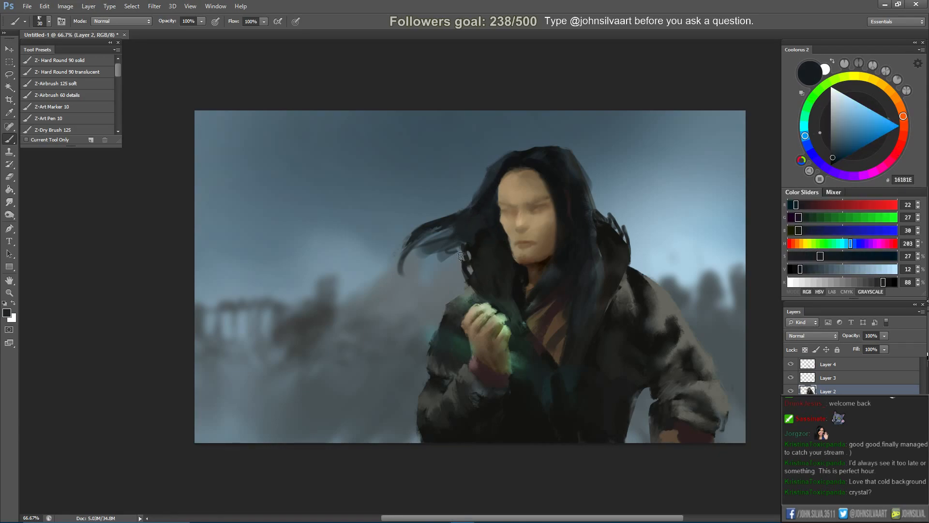
# Try to rework the fist's knuckles and outer edge with sampled brown skin tones, and undo the strokes.
pyautogui.keyDown('alt'); pyautogui.click(476, 330); pyautogui.keyUp('alt')
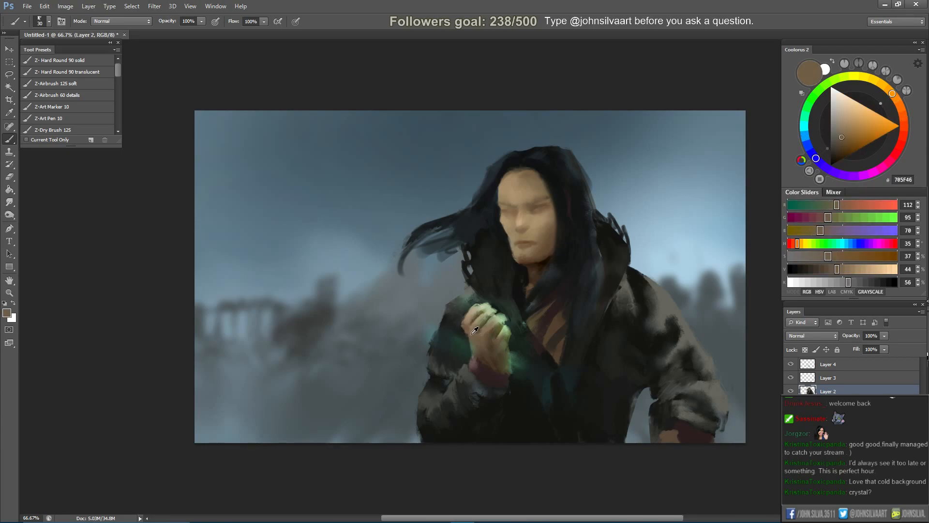
pyautogui.keyDown('alt'); pyautogui.click(492, 303); pyautogui.keyUp('alt')
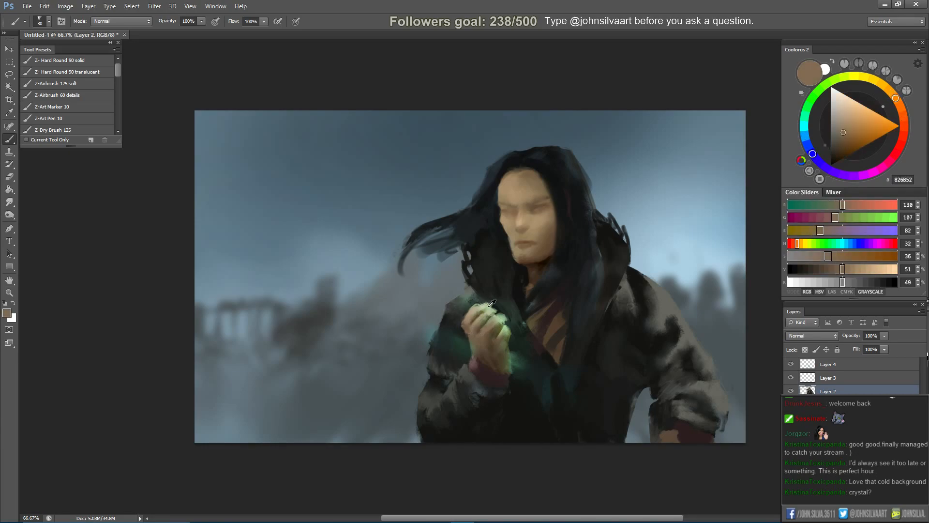
pyautogui.keyDown('alt'); pyautogui.click(468, 323); pyautogui.keyUp('alt')
pyautogui.press('[')
pyautogui.press('[')
pyautogui.press('[')
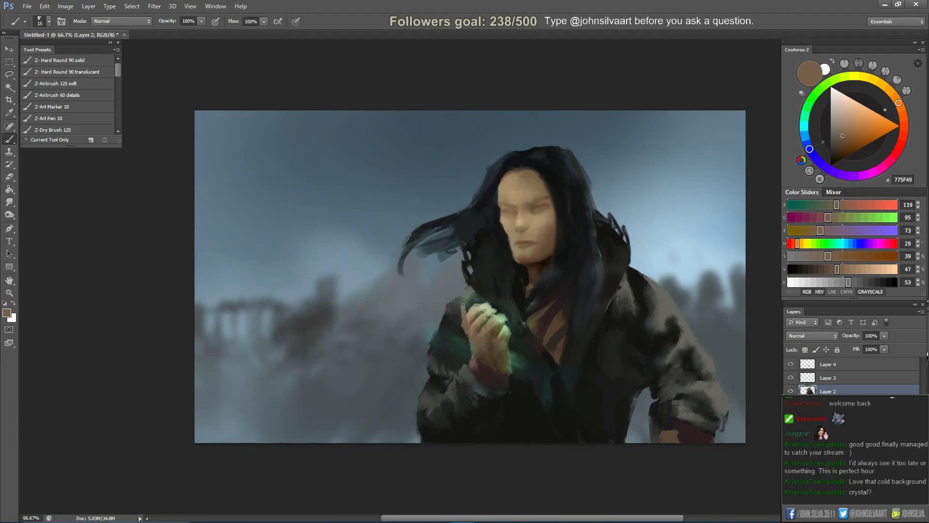
pyautogui.moveTo(478, 327); pyautogui.dragTo(485, 297)
pyautogui.moveTo(491, 336); pyautogui.dragTo(503, 311)
pyautogui.hotkey('ctrl', 'alt', 'z')
pyautogui.hotkey('ctrl', 'alt', 'z')
pyautogui.hotkey('ctrl', 'alt', 'z')
pyautogui.hotkey('ctrl', 'alt', 'z')
pyautogui.hotkey('ctrl', 'alt', 'z')
pyautogui.hotkey('ctrl', 'alt', 'z')
pyautogui.moveTo(464, 322)
pyautogui.mouseDown()
pyautogui.moveTo(472, 294)
pyautogui.moveTo(496, 294)
pyautogui.mouseUp()
pyautogui.moveTo(474, 323)
pyautogui.mouseDown()
pyautogui.moveTo(495, 302)
pyautogui.moveTo(486, 327)
pyautogui.moveTo(480, 323)
pyautogui.moveTo(492, 334)
pyautogui.moveTo(507, 309)
pyautogui.moveTo(496, 337)
pyautogui.moveTo(514, 329)
pyautogui.moveTo(506, 343)
pyautogui.moveTo(472, 339)
pyautogui.moveTo(476, 346)
pyautogui.moveTo(466, 329)
pyautogui.mouseUp()
pyautogui.hotkey('ctrl', 'alt', 'z')
pyautogui.hotkey('ctrl', 'alt', 'z')
pyautogui.hotkey('ctrl', 'alt', 'z')
pyautogui.hotkey('ctrl', 'alt', 'z')
# Sample a light blue from the sky, switch to a round brush, and merge an upper paint layer down into Layer 2.
pyautogui.keyDown('alt'); pyautogui.click(691, 224); pyautogui.keyUp('alt')
pyautogui.rightClick(627, 391)
pyautogui.click(689, 386)
pyautogui.click(583, 477)
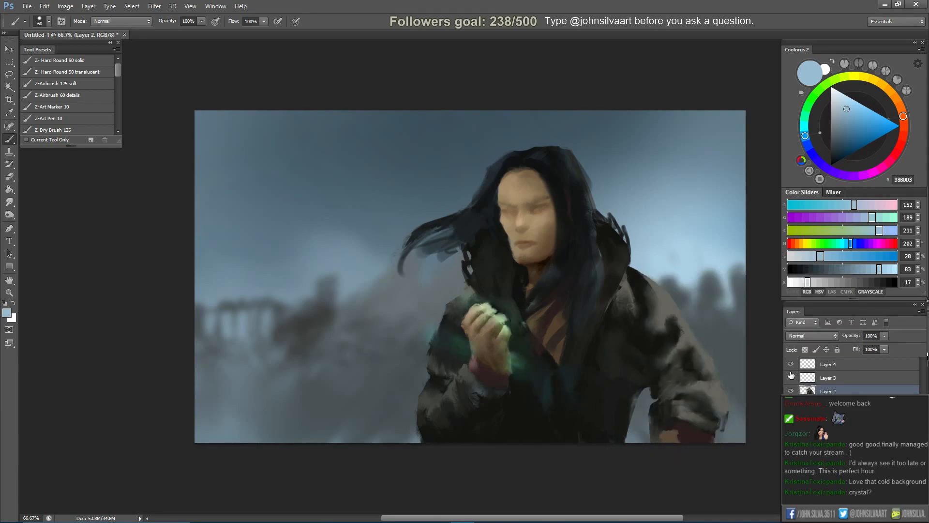
pyautogui.moveTo(843, 370); pyautogui.dragTo(852, 383)
pyautogui.hotkey('ctrl', 'e')
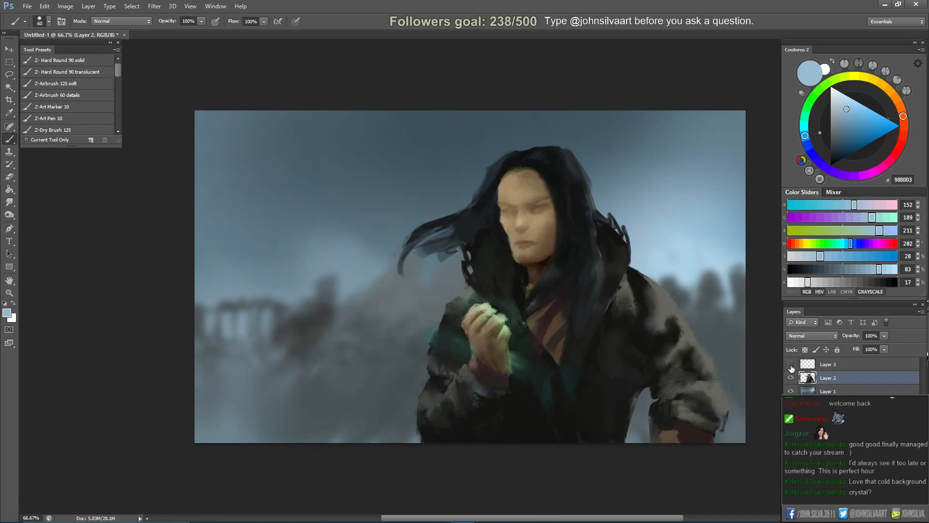
# On Layer 3, sketch the sword's crossguard in light blue and a blade line across the coat's bottom in grey-blue 43525C at 15 px.
pyautogui.click(844, 363)
pyautogui.press('[')
pyautogui.press('[')
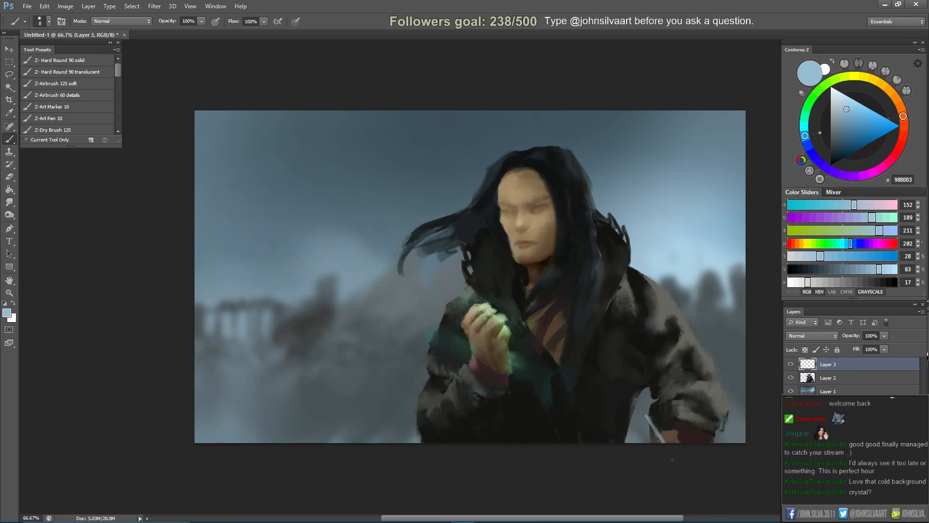
pyautogui.moveTo(847, 129); pyautogui.dragTo(837, 141)
pyautogui.moveTo(647, 416)
pyautogui.mouseDown()
pyautogui.moveTo(660, 437)
pyautogui.moveTo(514, 420)
pyautogui.mouseUp()
pyautogui.hotkey('ctrl', 'z')
pyautogui.hotkey('ctrl', 'shift', 'h')
pyautogui.hotkey('ctrl', 'shift', 'h')
pyautogui.press(']')
pyautogui.press(']')
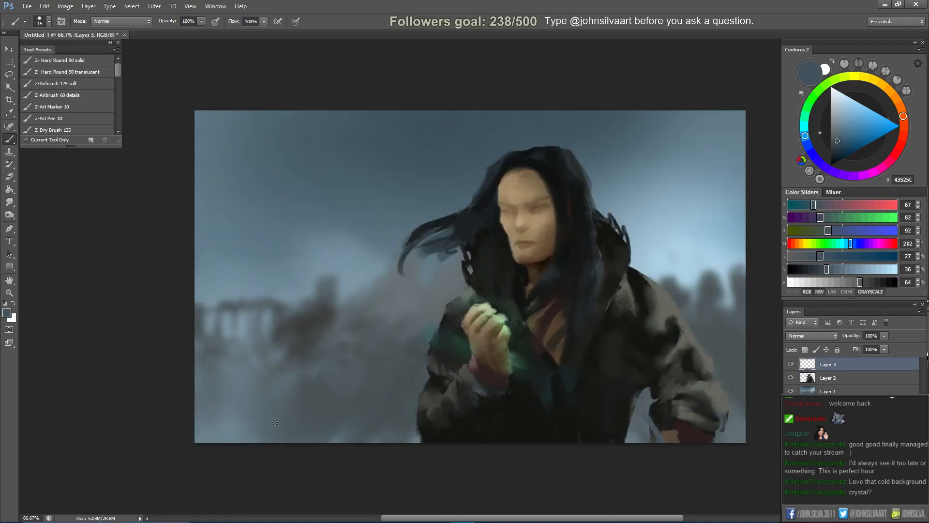
pyautogui.moveTo(337, 422); pyautogui.dragTo(563, 421)
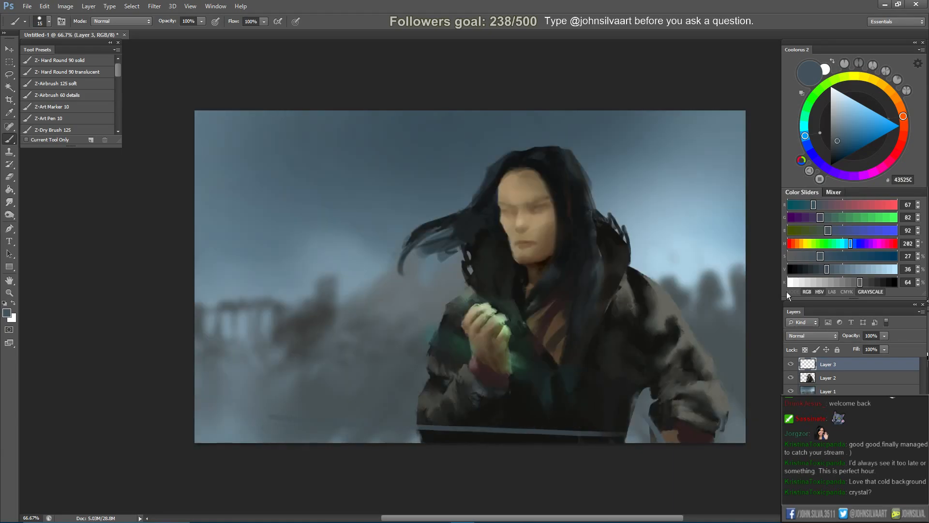
# Extend the blade to a narrow tip beyond the coat and thicken it with darker blue-grey 2C3B43.
pyautogui.click(841, 148)
pyautogui.moveTo(255, 416)
pyautogui.mouseDown()
pyautogui.moveTo(420, 429)
pyautogui.moveTo(555, 425)
pyautogui.mouseUp()
pyautogui.press(']')
pyautogui.press(']')
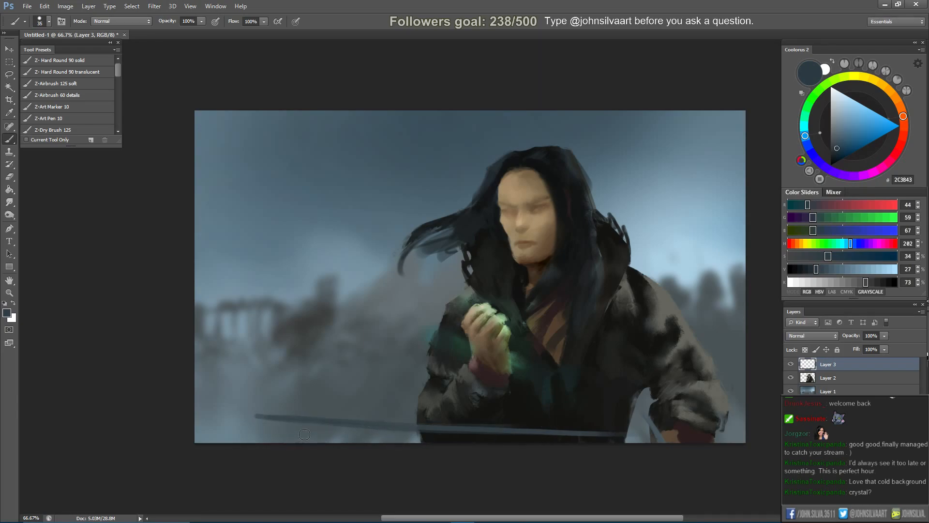
pyautogui.moveTo(340, 428); pyautogui.dragTo(625, 435)
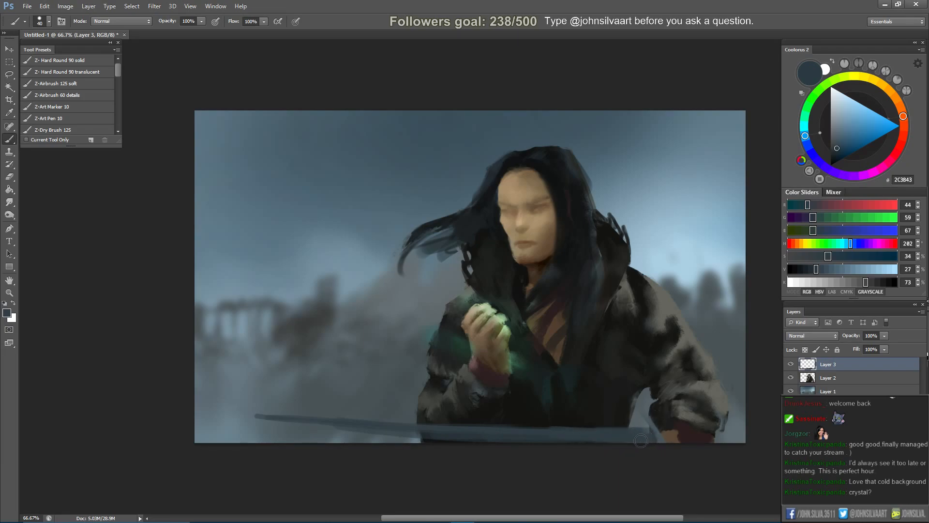
# Check the mirrored composition and try erasing the blade's narrow tip section.
pyautogui.hotkey('ctrl', 'shift', 'h')
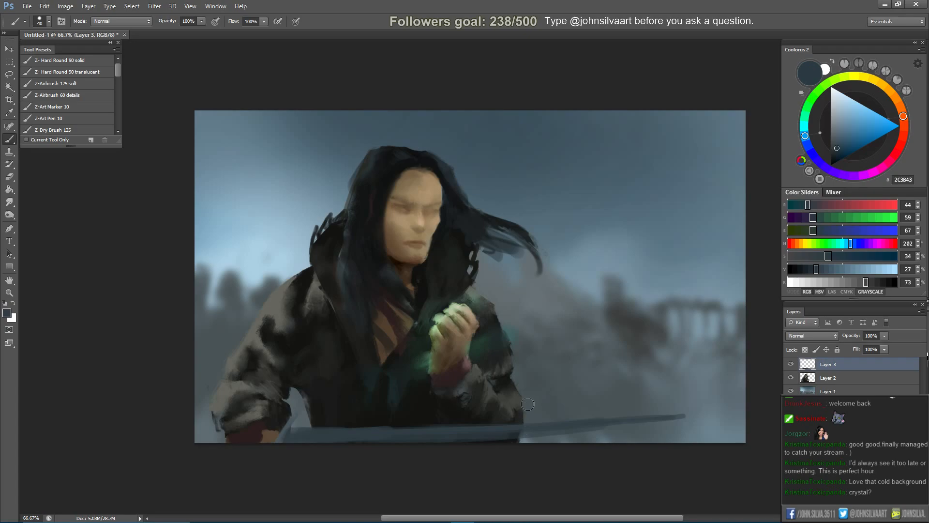
pyautogui.hotkey('ctrl', 'shift', 'h')
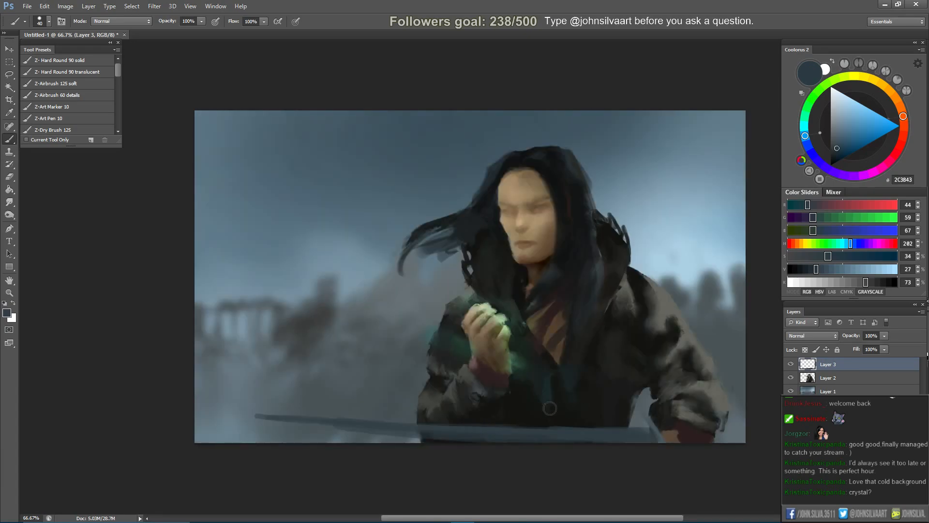
pyautogui.press('e')
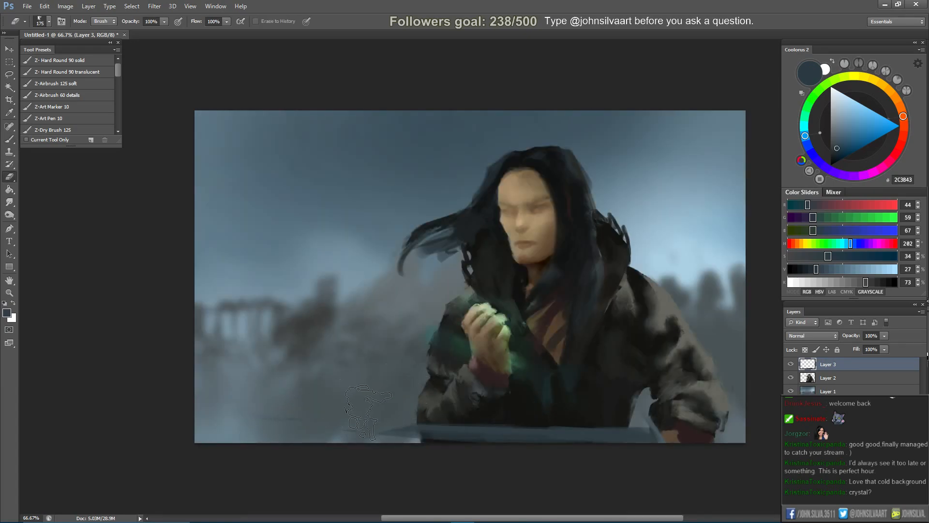
pyautogui.press('b')
pyautogui.moveTo(255, 415); pyautogui.dragTo(394, 419)
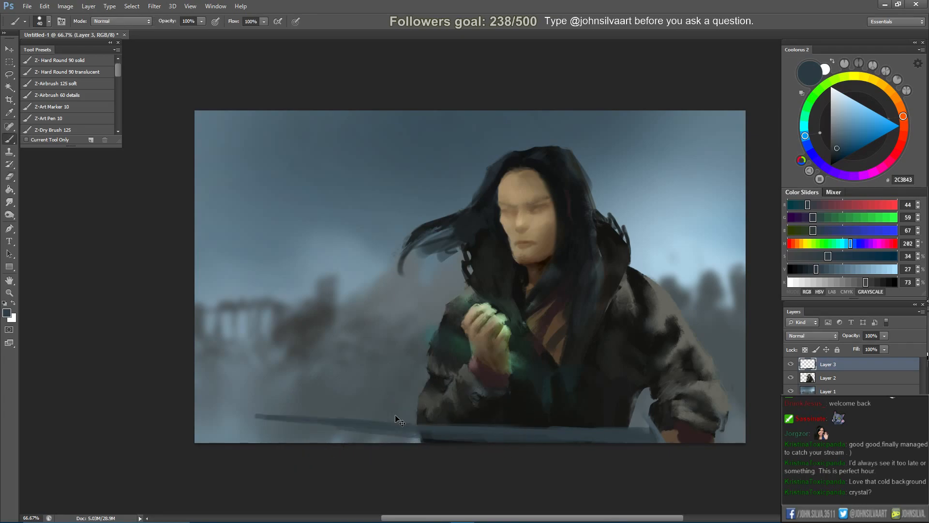
# Brighten the blade's outer section with the Dodge tool set to Midtones at 65% exposure.
pyautogui.press('e')
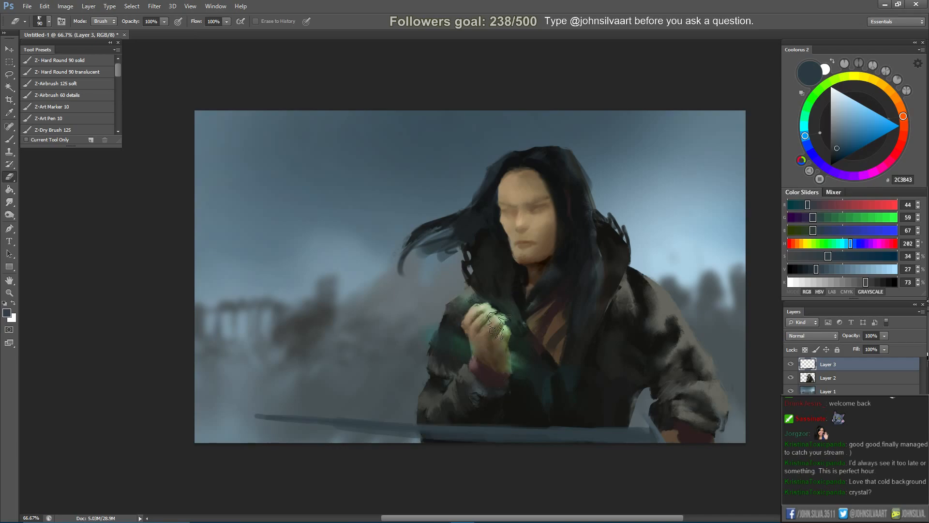
pyautogui.press('h')
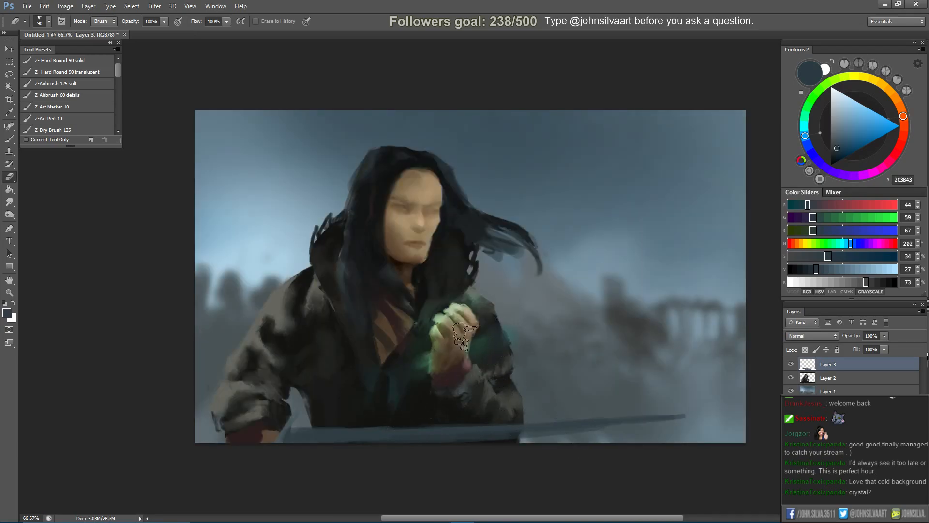
pyautogui.moveTo(10, 215); pyautogui.dragTo(44, 213)
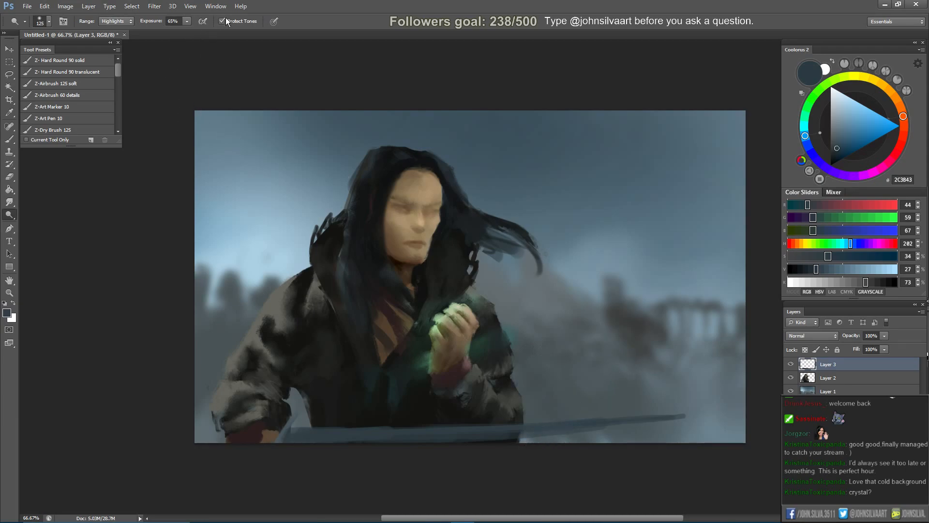
pyautogui.click(121, 38)
pyautogui.press(']')
pyautogui.press(']')
pyautogui.press(']')
pyautogui.moveTo(595, 423)
pyautogui.mouseDown()
pyautogui.moveTo(566, 424)
pyautogui.moveTo(630, 423)
pyautogui.mouseUp()
# Restore the canvas orientation and dodge highlights onto the sword's crossguard with a smaller brush.
pyautogui.hotkey('ctrl', 'shift', 'h')
pyautogui.press('[')
pyautogui.press('[')
pyautogui.press('[')
pyautogui.press('[')
pyautogui.press('[')
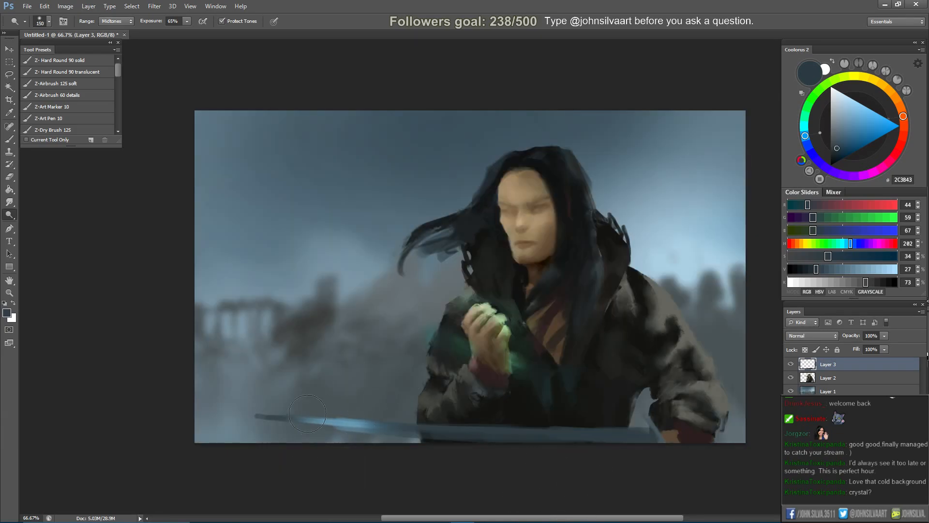
pyautogui.moveTo(627, 414)
pyautogui.mouseDown()
pyautogui.moveTo(652, 412)
pyautogui.moveTo(629, 434)
pyautogui.mouseUp()
pyautogui.press('[')
pyautogui.press('[')
pyautogui.press('[')
pyautogui.press(']')
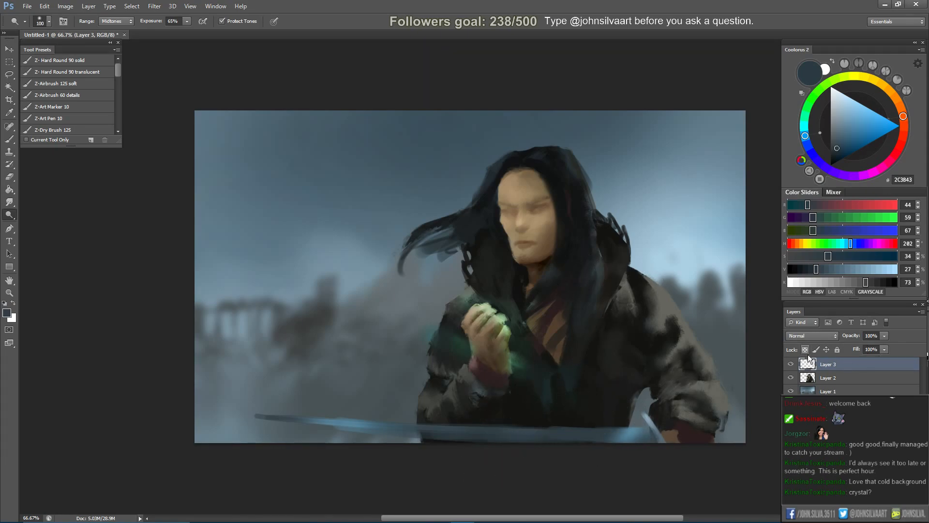
# Create a new layer clipped to the sword layer and set its blend mode to Color Dodge.
pyautogui.press('b')
pyautogui.hotkey('ctrl', 'shift', 'alt', 'n')
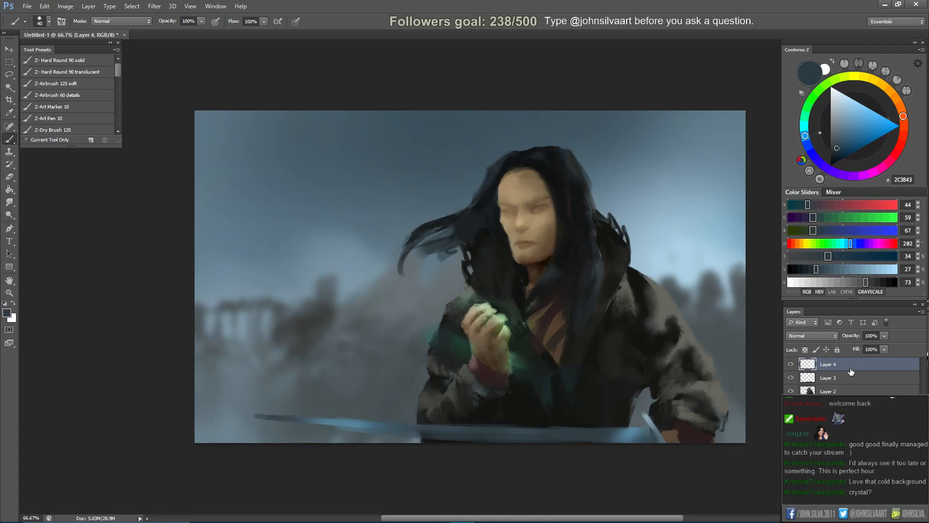
pyautogui.moveTo(870, 366)
pyautogui.mouseDown()
pyautogui.moveTo(869, 377)
pyautogui.moveTo(870, 366)
pyautogui.mouseUp()
pyautogui.keyDown('alt'); pyautogui.click(871, 368); pyautogui.keyUp('alt')
pyautogui.click(812, 336)
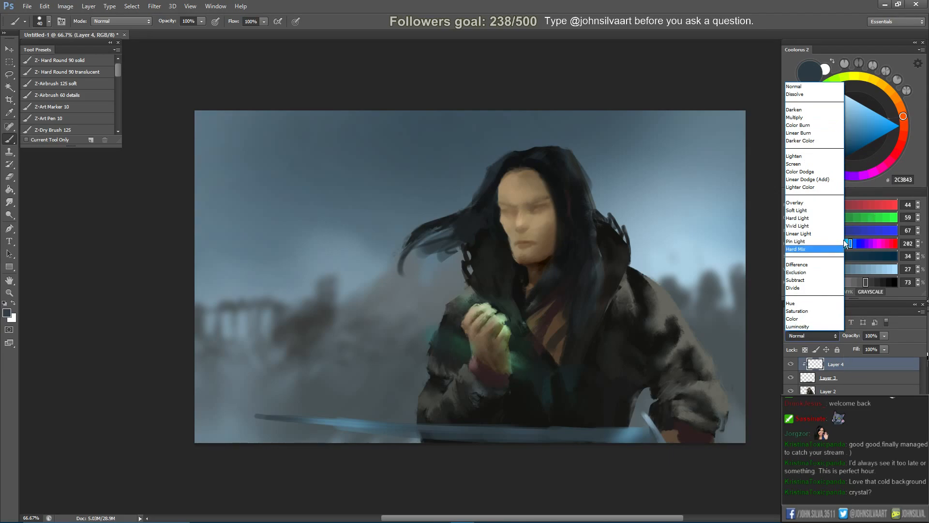
pyautogui.click(814, 170)
# Paint a green glow on the blade below the fist with pale green 97BB7F sampled from the knuckles.
pyautogui.keyDown('alt'); pyautogui.click(503, 316); pyautogui.keyUp('alt')
pyautogui.press(']')
pyautogui.press(']')
pyautogui.press(']')
pyautogui.press(']')
pyautogui.press(']')
pyautogui.press(']')
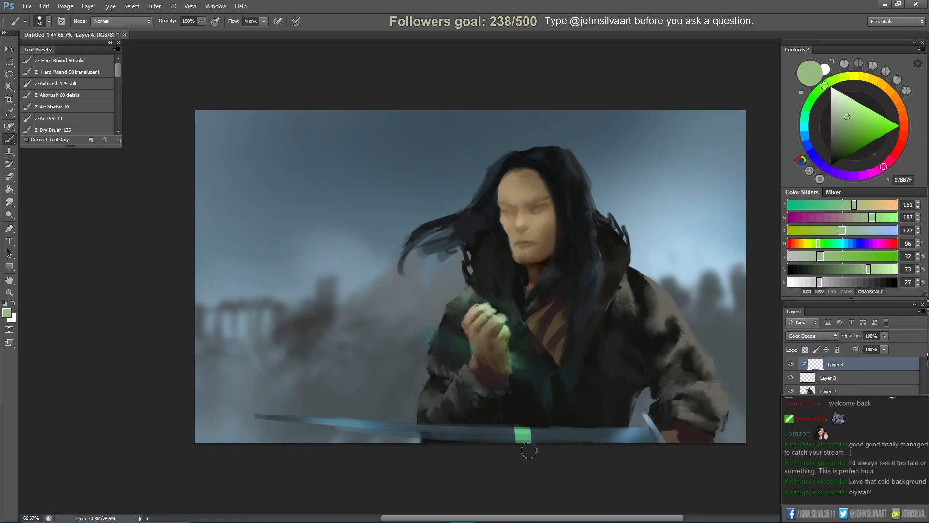
pyautogui.moveTo(525, 435); pyautogui.dragTo(542, 434)
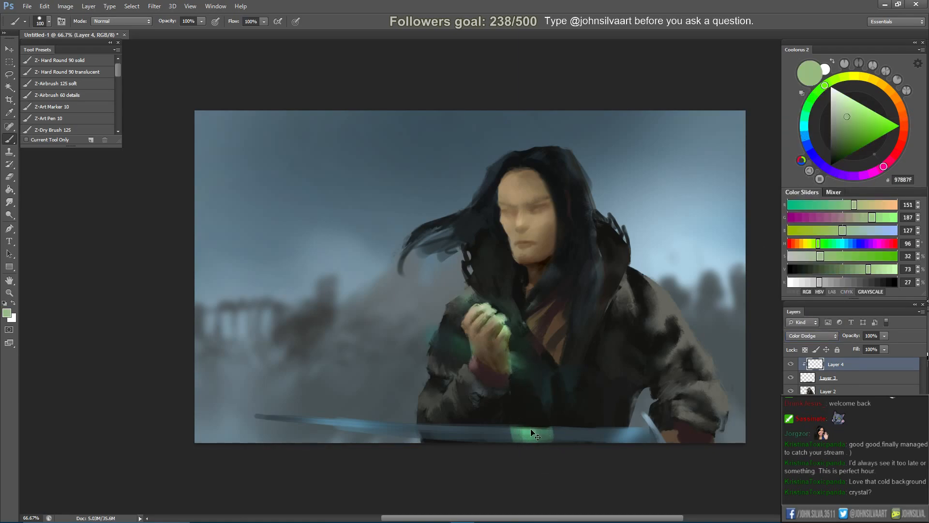
# Add a second green reflection on the blade just outside the coat, comparing it through undo and redo.
pyautogui.press('[')
pyautogui.press('[')
pyautogui.press('[')
pyautogui.press('[')
pyautogui.press('[')
pyautogui.moveTo(386, 436)
pyautogui.mouseDown()
pyautogui.moveTo(375, 429)
pyautogui.moveTo(407, 426)
pyautogui.mouseUp()
pyautogui.press(']')
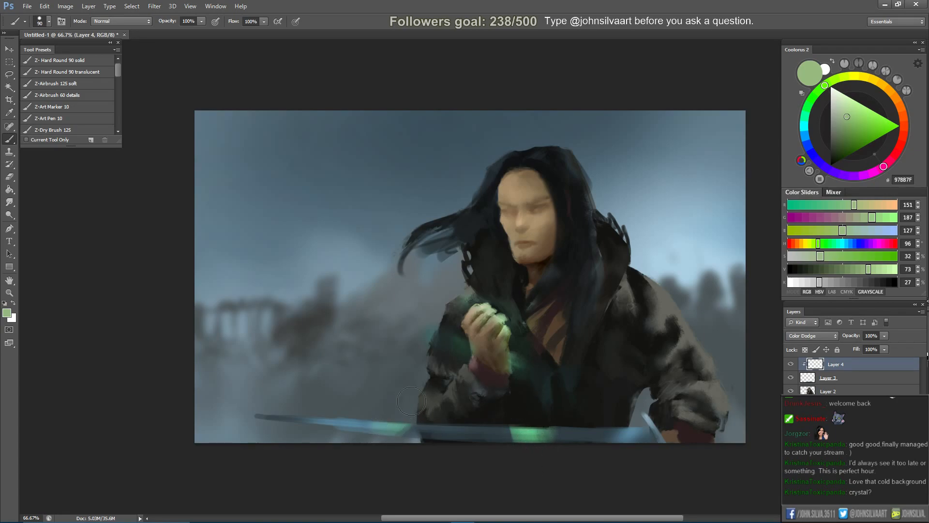
pyautogui.hotkey('ctrl', 'z')
pyautogui.hotkey('ctrl', 'z')
pyautogui.hotkey('ctrl', 'z')
pyautogui.hotkey('ctrl', 'z')
pyautogui.press('[')
pyautogui.press('[')
pyautogui.press('[')
pyautogui.press('[')
pyautogui.press('[')
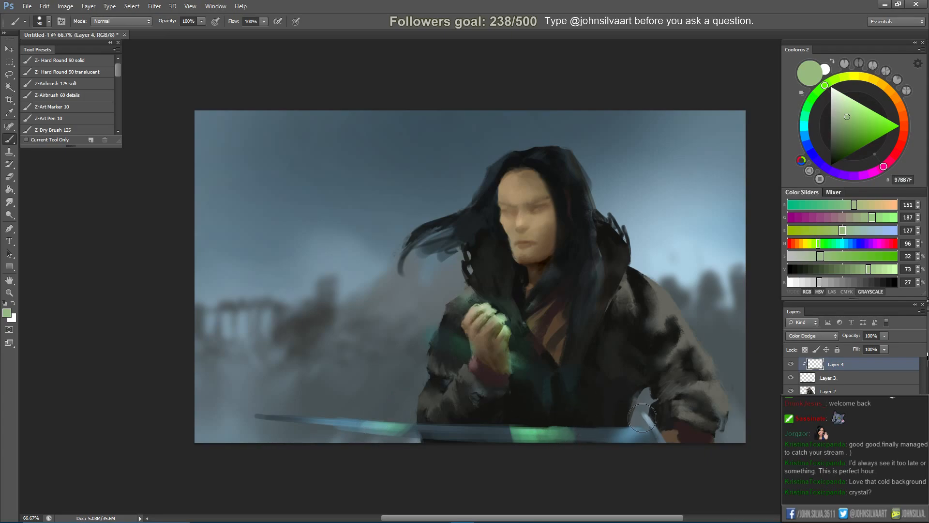
# Trim the glow below the fist with the eraser, retouch the outer green reflection, and compare with the glow layer hidden.
pyautogui.press('e')
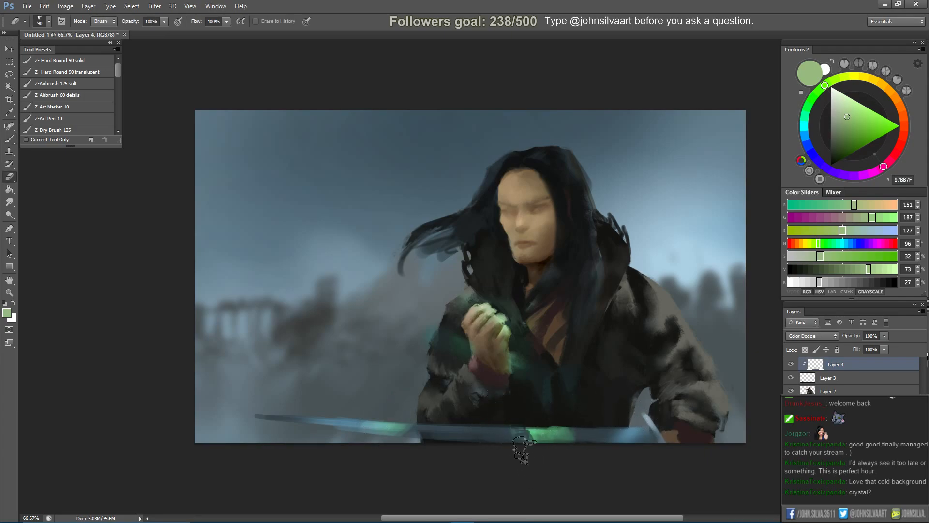
pyautogui.press('[')
pyautogui.press('[')
pyautogui.press('[')
pyautogui.press('[')
pyautogui.press('[')
pyautogui.press('b')
pyautogui.moveTo(378, 426); pyautogui.dragTo(348, 426)
pyautogui.click(790, 364)
pyautogui.click(790, 364)
pyautogui.click(791, 364)
pyautogui.click(790, 364)
pyautogui.click(790, 364)
pyautogui.click(791, 365)
# Erase the inner ends of both green reflections with a larger textured eraser and compare with the glow layer hidden.
pyautogui.press('e')
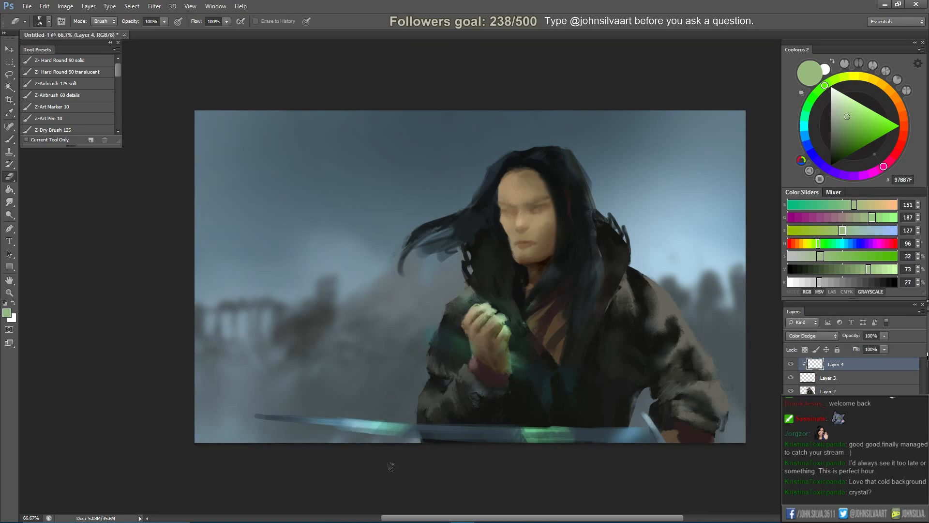
pyautogui.press(']')
pyautogui.press(']')
pyautogui.press(']')
pyautogui.press(']')
pyautogui.press(']')
pyautogui.press(']')
pyautogui.press(']')
pyautogui.press(']')
pyautogui.moveTo(420, 415)
pyautogui.mouseDown()
pyautogui.moveTo(382, 460)
pyautogui.moveTo(386, 450)
pyautogui.mouseUp()
pyautogui.moveTo(525, 426); pyautogui.dragTo(495, 448)
pyautogui.click(789, 364)
pyautogui.click(789, 365)
pyautogui.click(789, 364)
pyautogui.click(789, 364)
# Extend the green reflection along the blade towards its tip and compare with the glow layer hidden.
pyautogui.press('b')
pyautogui.moveTo(275, 414)
pyautogui.mouseDown()
pyautogui.moveTo(373, 426)
pyautogui.moveTo(415, 447)
pyautogui.mouseUp()
pyautogui.hotkey('ctrl', 'z')
pyautogui.press(']')
pyautogui.press(']')
pyautogui.press(']')
pyautogui.press(']')
pyautogui.press(']')
pyautogui.press(']')
pyautogui.press(']')
pyautogui.hotkey('ctrl', 'z')
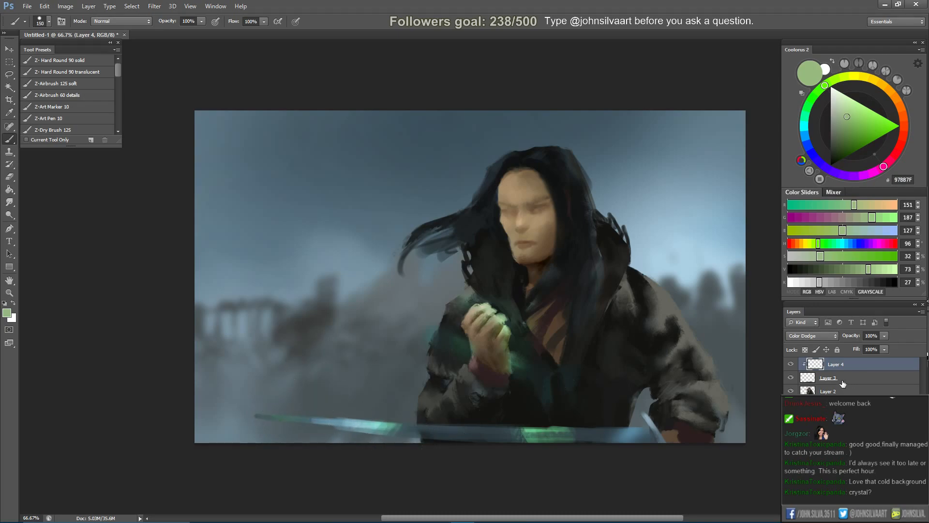
pyautogui.click(791, 365)
pyautogui.click(791, 365)
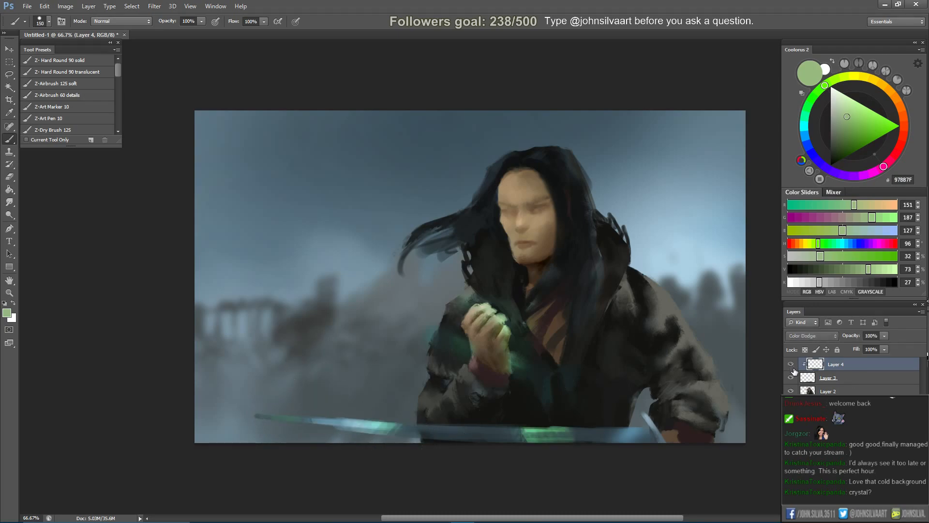
# Merge the glow layer, sword layer and figure layer into one, and check it against the background.
pyautogui.keyDown('shift'); pyautogui.click(850, 389); pyautogui.keyUp('shift')
pyautogui.hotkey('ctrl', 'e')
pyautogui.click(791, 365)
pyautogui.click(791, 365)
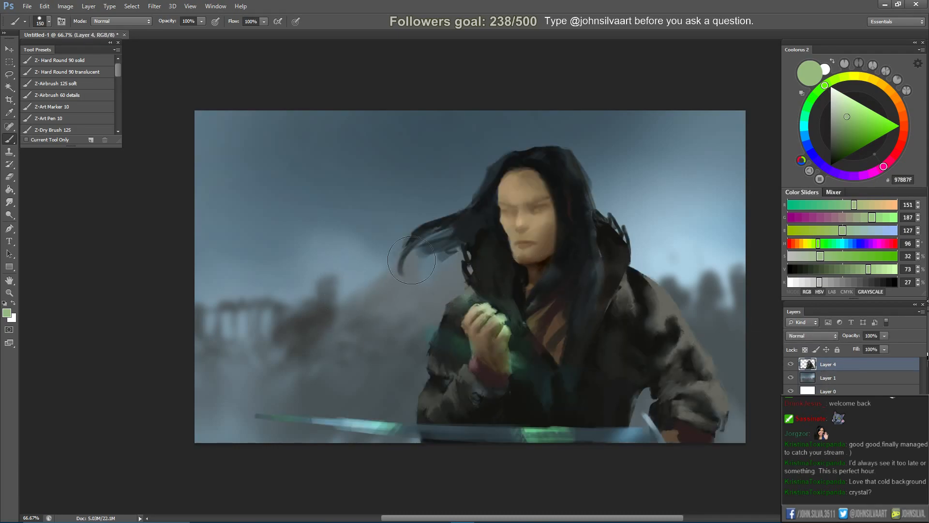
# Add a new layer above the merged figure layer and clip it to the figure.
pyautogui.hotkey('ctrl', 'alt', 'shift', 'n')
pyautogui.click(862, 375)
pyautogui.moveTo(869, 367); pyautogui.dragTo(879, 369)
pyautogui.keyDown('alt'); pyautogui.click(878, 368); pyautogui.keyUp('alt')
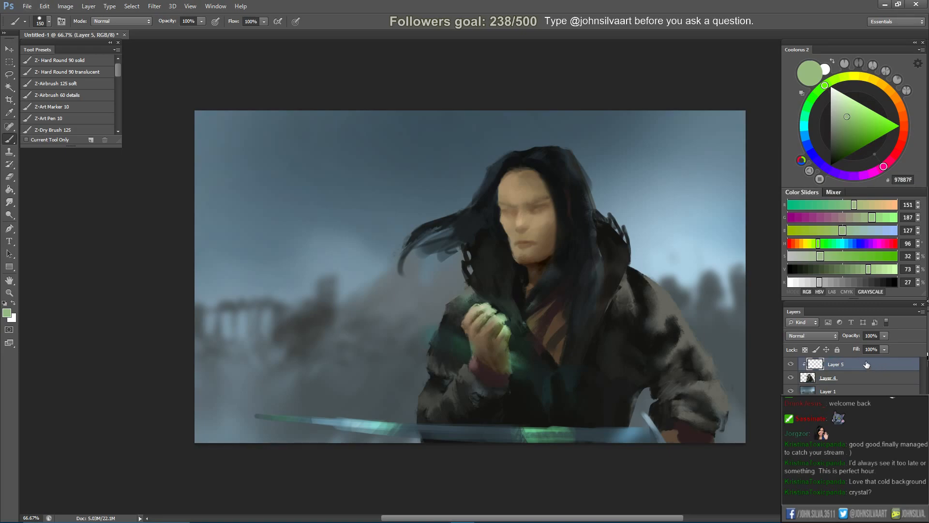
# Set up a soft brush with 0% hardness at 70 px and choose a pale grey-cyan colour.
pyautogui.rightClick(573, 237)
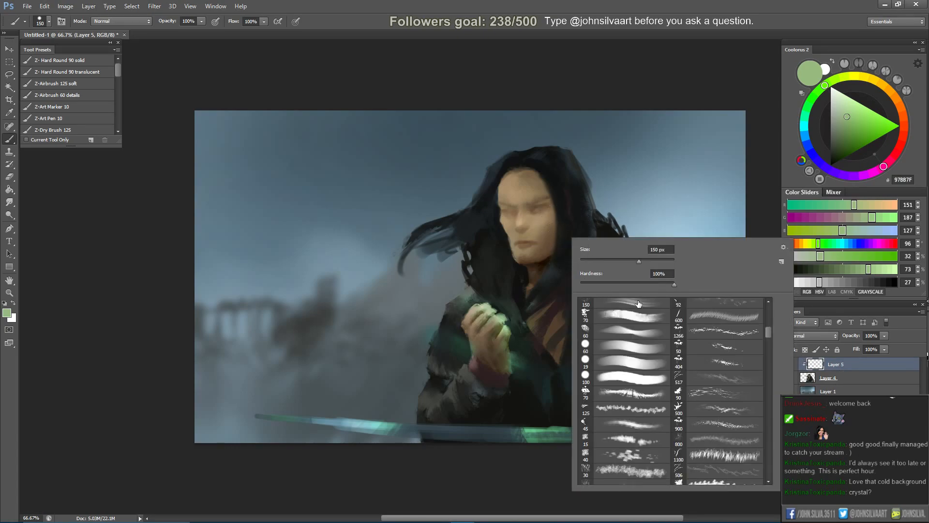
pyautogui.moveTo(619, 284); pyautogui.dragTo(589, 285)
pyautogui.click(672, 75)
pyautogui.moveTo(805, 138); pyautogui.dragTo(834, 103)
pyautogui.press('[')
pyautogui.press('[')
pyautogui.press('[')
pyautogui.press('[')
pyautogui.press('[')
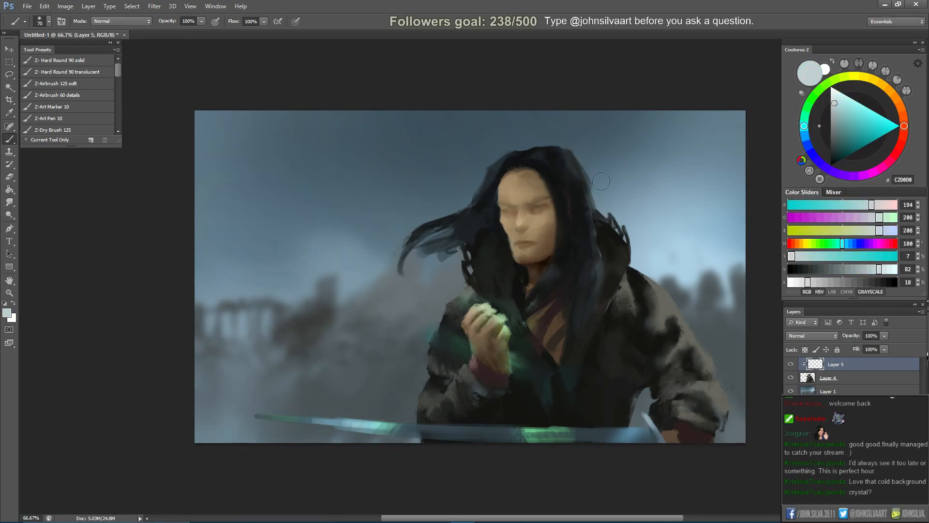
# Set the clipped layer to Linear Dodge (Add) and paint a teal rim light along the outer edge of the hair.
pyautogui.click(817, 335)
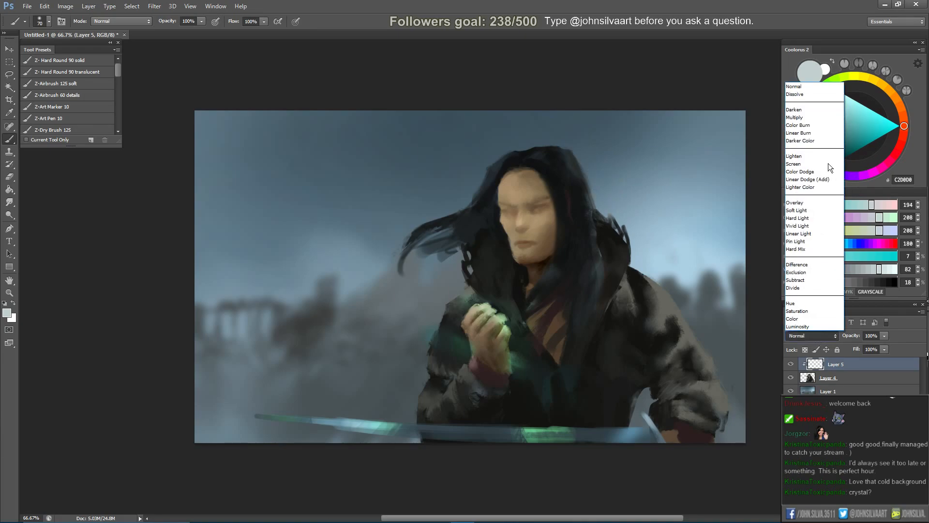
pyautogui.click(813, 180)
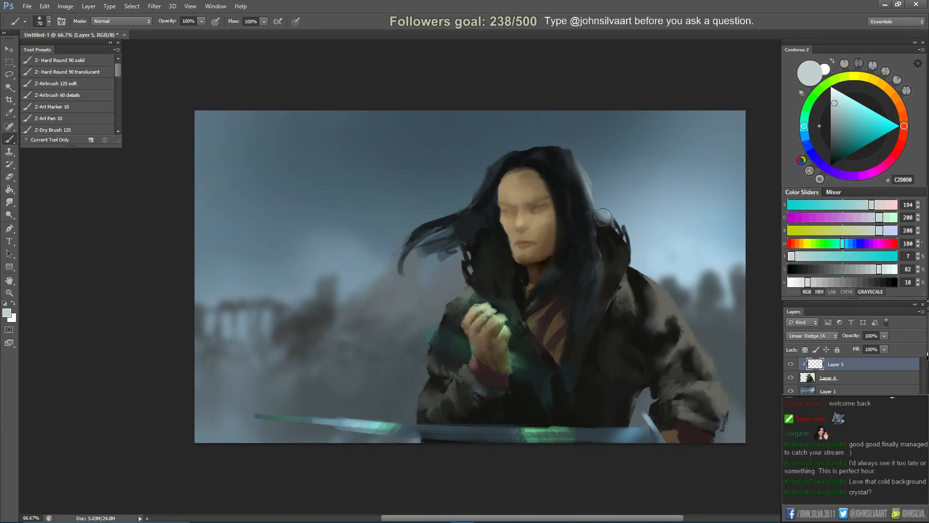
pyautogui.click(842, 105)
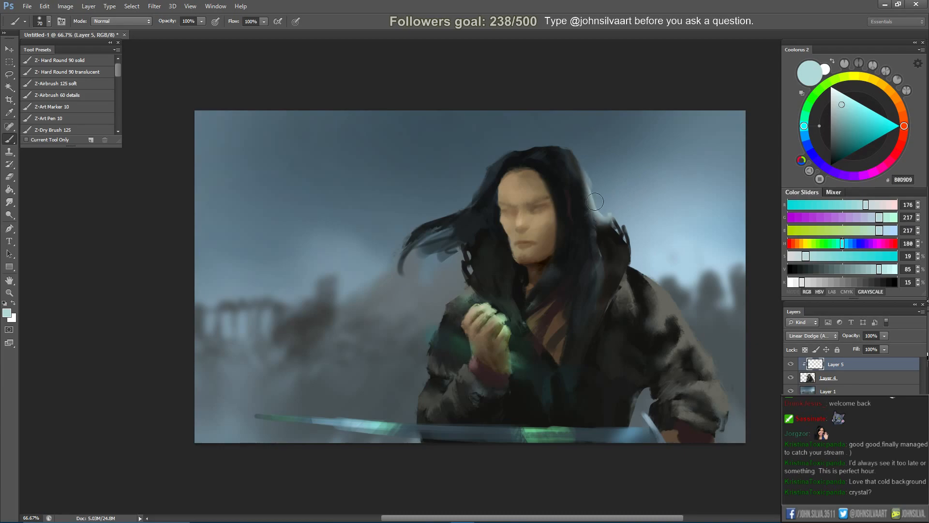
pyautogui.click(849, 123)
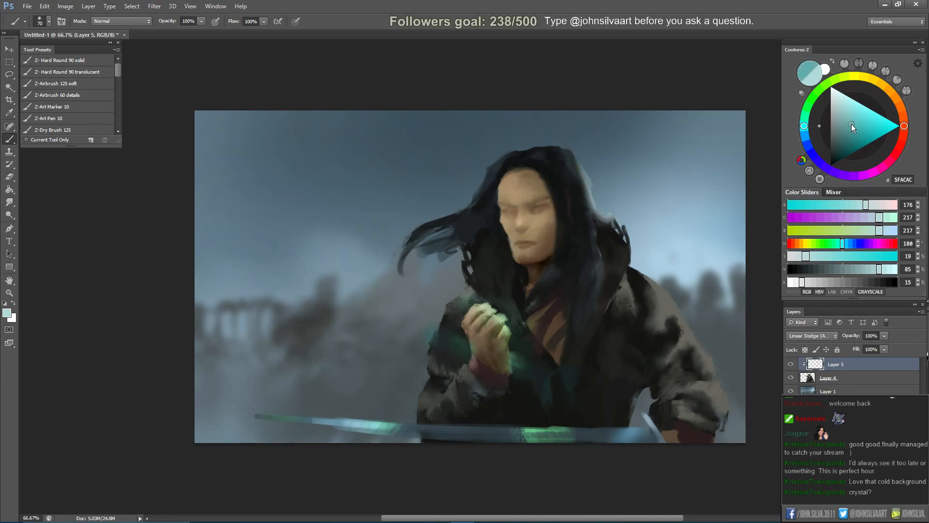
pyautogui.press('[')
pyautogui.press('[')
pyautogui.press('[')
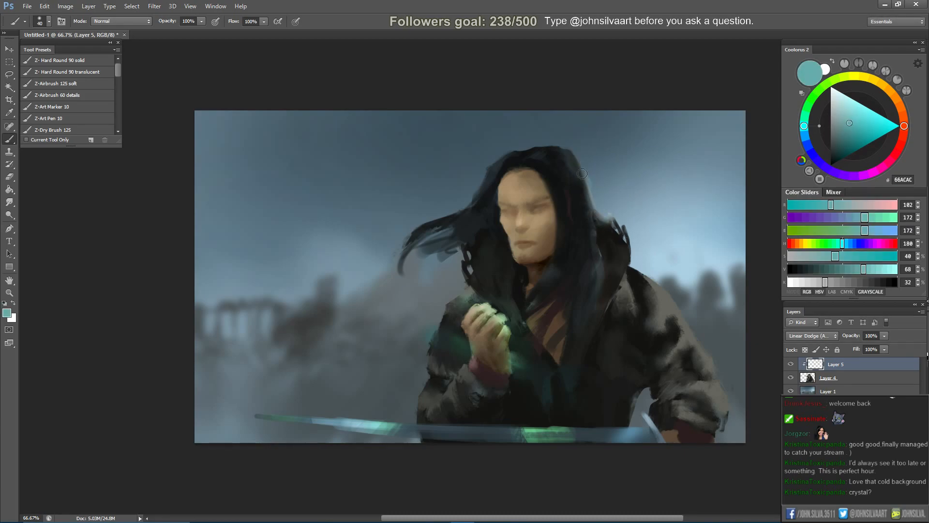
pyautogui.moveTo(591, 179)
pyautogui.mouseDown()
pyautogui.moveTo(581, 160)
pyautogui.moveTo(593, 210)
pyautogui.mouseUp()
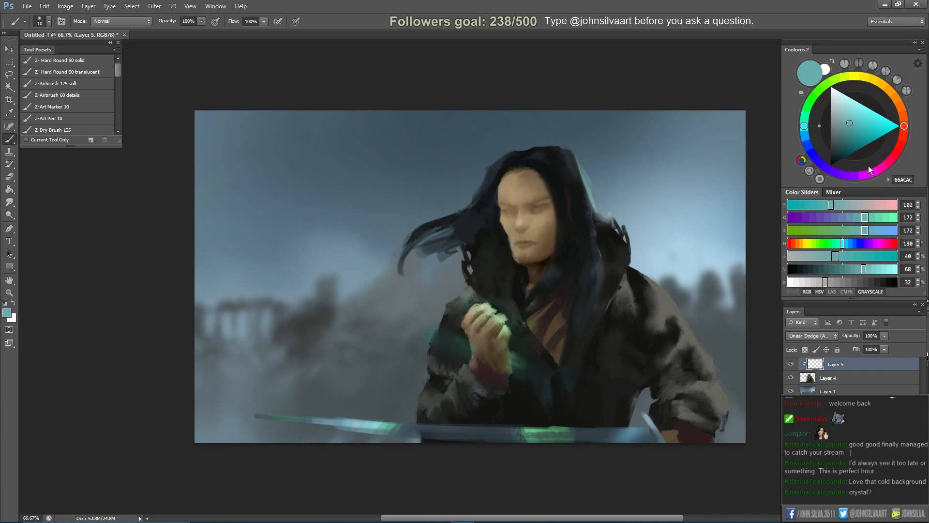
pyautogui.click(841, 120)
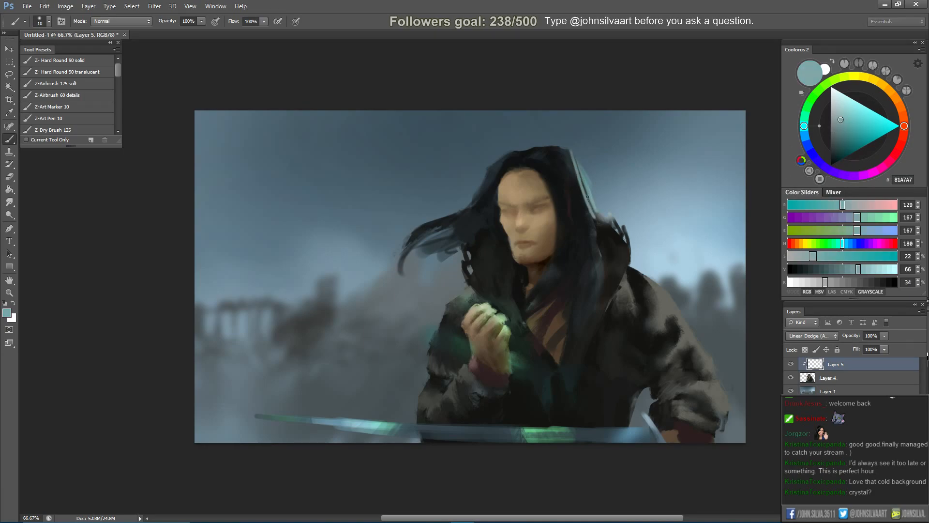
pyautogui.moveTo(582, 170)
pyautogui.mouseDown()
pyautogui.moveTo(579, 146)
pyautogui.moveTo(574, 167)
pyautogui.mouseUp()
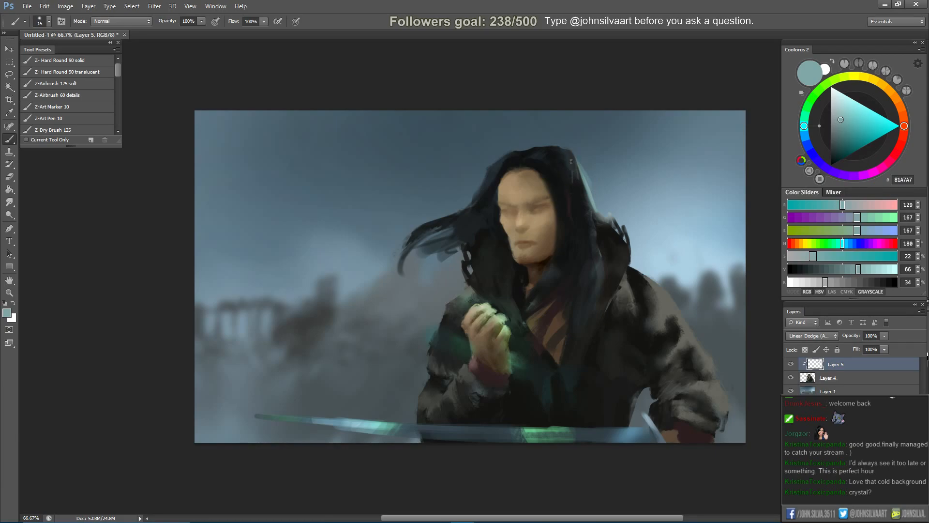
# Try wider muted teal strokes across the hair beside the forehead.
pyautogui.press(']')
pyautogui.press(']')
pyautogui.press(']')
pyautogui.moveTo(565, 169)
pyautogui.mouseDown()
pyautogui.moveTo(574, 198)
pyautogui.moveTo(576, 177)
pyautogui.moveTo(589, 182)
pyautogui.mouseUp()
pyautogui.hotkey('ctrl', 'alt', 'z')
pyautogui.hotkey('ctrl', 'alt', 'z')
# Paint a soft muted teal highlight through the hair between the forehead and the rim light, adjusting the brush size.
pyautogui.press('[')
pyautogui.press('[')
pyautogui.press('[')
pyautogui.press('[')
pyautogui.press('[')
pyautogui.press('[')
pyautogui.press(']')
pyautogui.press(']')
pyautogui.press(']')
pyautogui.press(']')
pyautogui.press(']')
pyautogui.press(']')
pyautogui.press(']')
pyautogui.press(']')
pyautogui.press(']')
pyautogui.press(']')
pyautogui.press(']')
pyautogui.press(']')
pyautogui.hotkey('ctrl', 'alt', 'z')
pyautogui.press('[')
pyautogui.press('[')
pyautogui.press('[')
pyautogui.press('[')
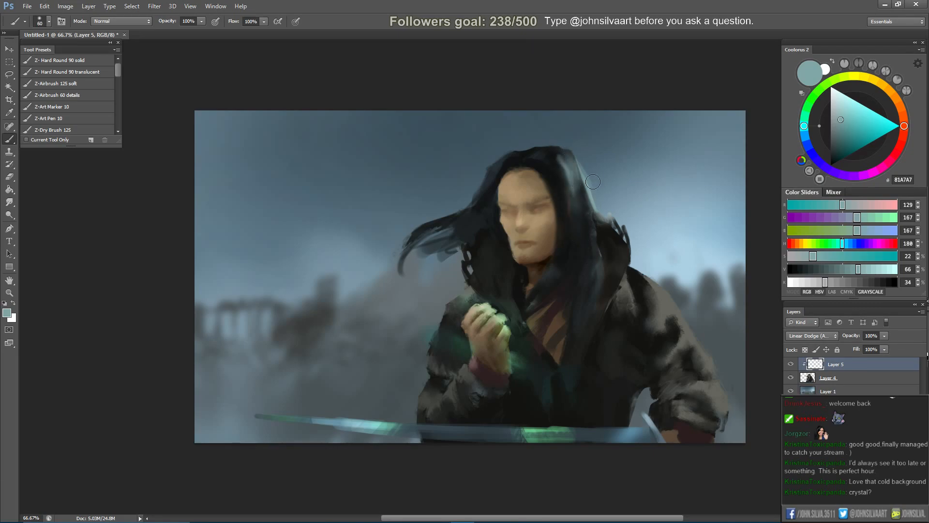
# Try narrower highlight strokes down the hair beside the cheek.
pyautogui.press('[')
pyautogui.press('[')
pyautogui.press('[')
pyautogui.press('[')
pyautogui.hotkey('ctrl', 'alt', 'z')
pyautogui.moveTo(579, 216); pyautogui.dragTo(583, 244)
pyautogui.hotkey('ctrl', 'alt', 'z')
pyautogui.moveTo(574, 209); pyautogui.dragTo(579, 250)
pyautogui.hotkey('ctrl', 'alt', 'z')
# Paint a soft muted teal highlight on the hair strand beside the cheek with a resized brush.
pyautogui.press('[')
pyautogui.press('[')
pyautogui.press('[')
pyautogui.press('[')
pyautogui.press(']')
pyautogui.press(']')
pyautogui.press(']')
pyautogui.press(']')
pyautogui.moveTo(560, 223)
pyautogui.mouseDown()
pyautogui.moveTo(561, 251)
pyautogui.moveTo(574, 260)
pyautogui.moveTo(575, 235)
pyautogui.mouseUp()
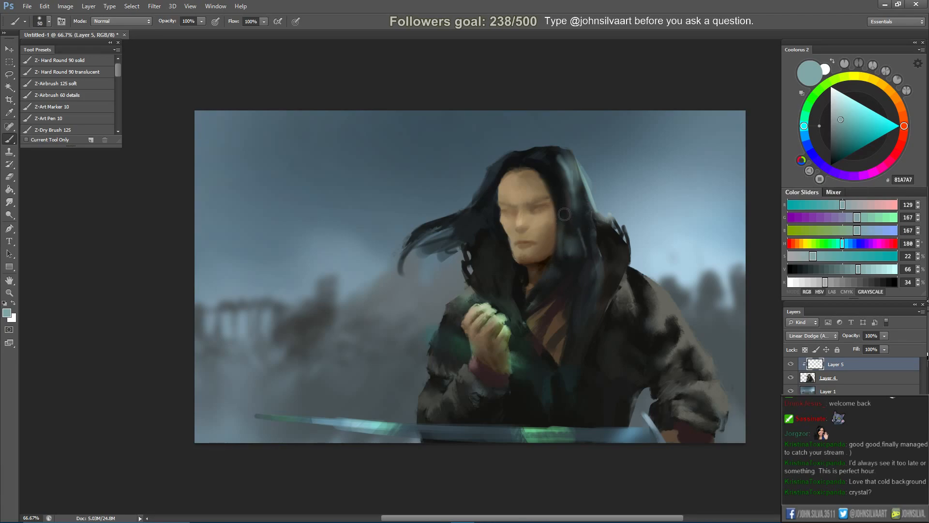
# Sample the dark hair colour and retouch the highlighted strands beside the cheek with a smaller brush and the Smudge tool.
pyautogui.keyDown('alt'); pyautogui.click(564, 201); pyautogui.keyUp('alt')
pyautogui.press('[')
pyautogui.press('[')
pyautogui.press('[')
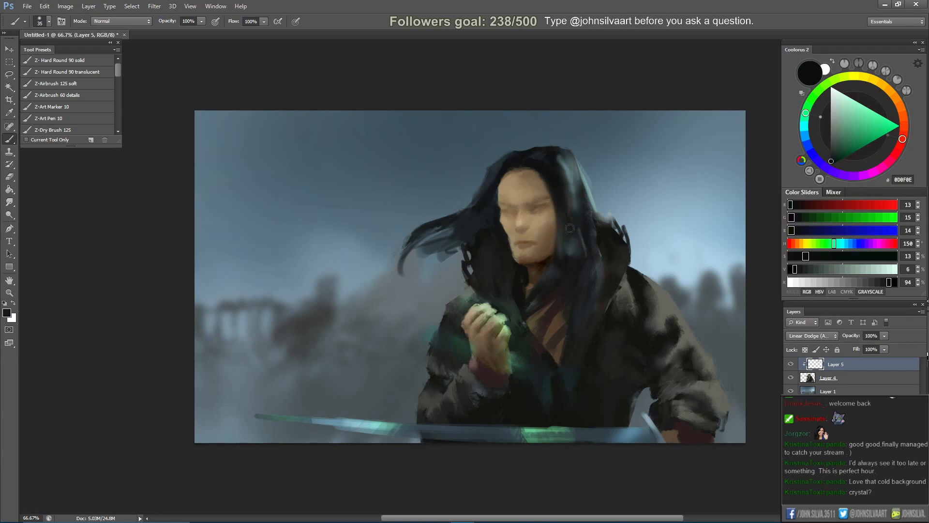
pyautogui.keyDown('alt'); pyautogui.click(566, 204); pyautogui.keyUp('alt')
pyautogui.press('r')
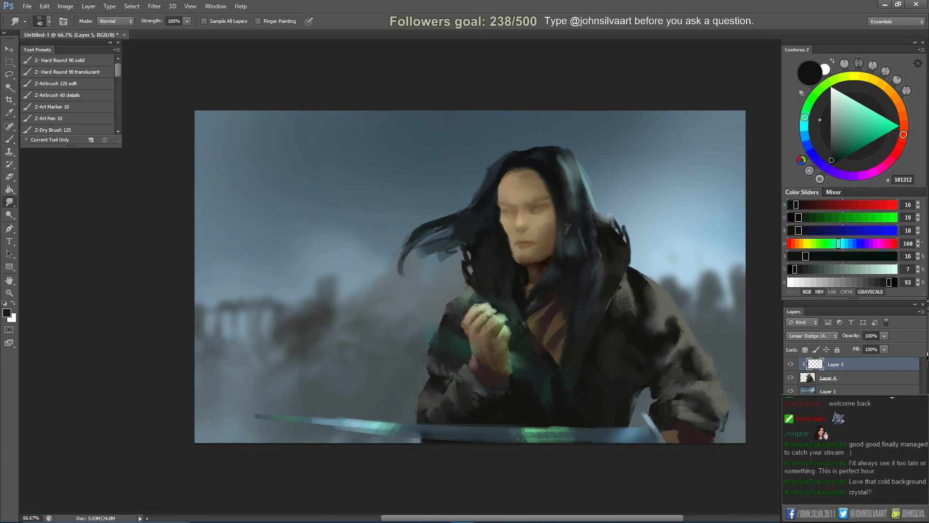
pyautogui.press('b')
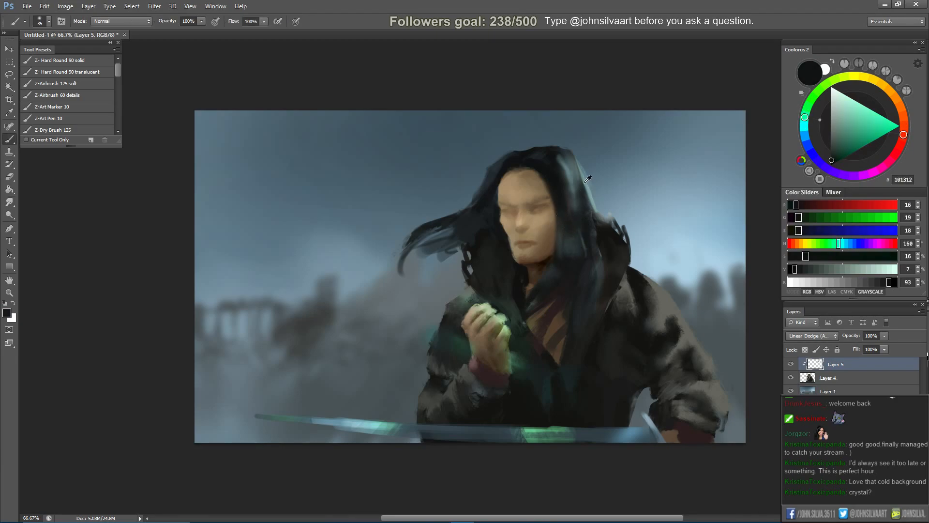
# Sample the teal of the rim light and paint thin highlight strands down the hair beside the cheek.
pyautogui.keyDown('alt'); pyautogui.click(586, 180); pyautogui.keyUp('alt')
pyautogui.press('[')
pyautogui.press('[')
pyautogui.press('[')
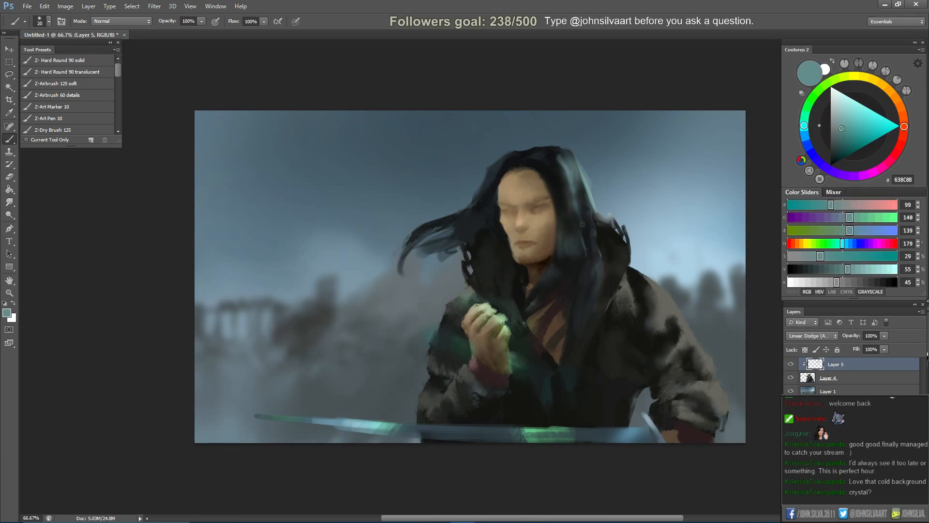
pyautogui.press(']')
pyautogui.press(']')
pyautogui.press(']')
pyautogui.press(']')
# Paint faint teal highlights on the hair framing the forehead on the windblown side.
pyautogui.press('[')
pyautogui.press('[')
pyautogui.press('[')
pyautogui.moveTo(505, 170); pyautogui.dragTo(487, 198)
pyautogui.press(']')
pyautogui.press(']')
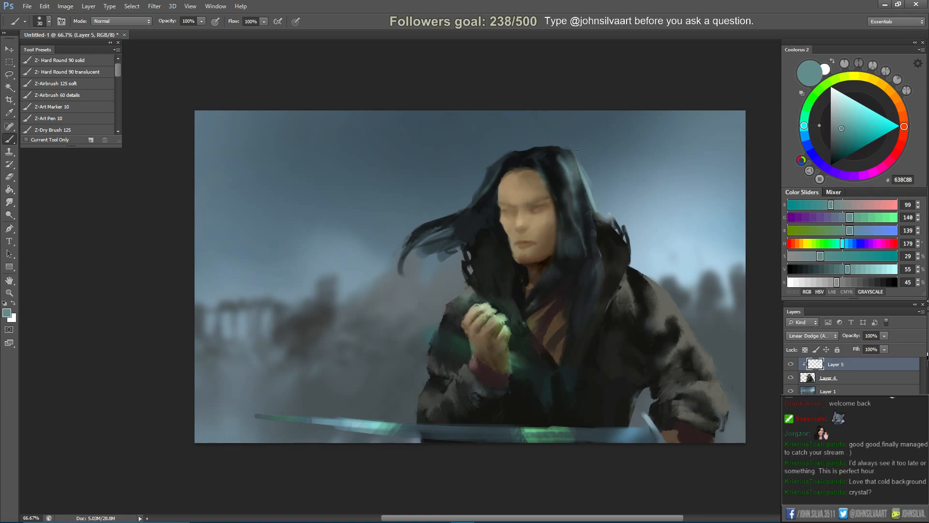
# Try teal rim strokes along the outer edge of the coat collar with a smaller brush.
pyautogui.press('[')
pyautogui.moveTo(630, 259)
pyautogui.mouseDown()
pyautogui.moveTo(624, 230)
pyautogui.moveTo(629, 261)
pyautogui.mouseUp()
pyautogui.hotkey('ctrl', 'z')
pyautogui.click(851, 118)
pyautogui.hotkey('ctrl', 'z')
pyautogui.press('[')
pyautogui.press('[')
pyautogui.hotkey('ctrl', 'z')
# Try brighter, paler cyan rim strokes along the outer edge of the coat collar.
pyautogui.click(845, 105)
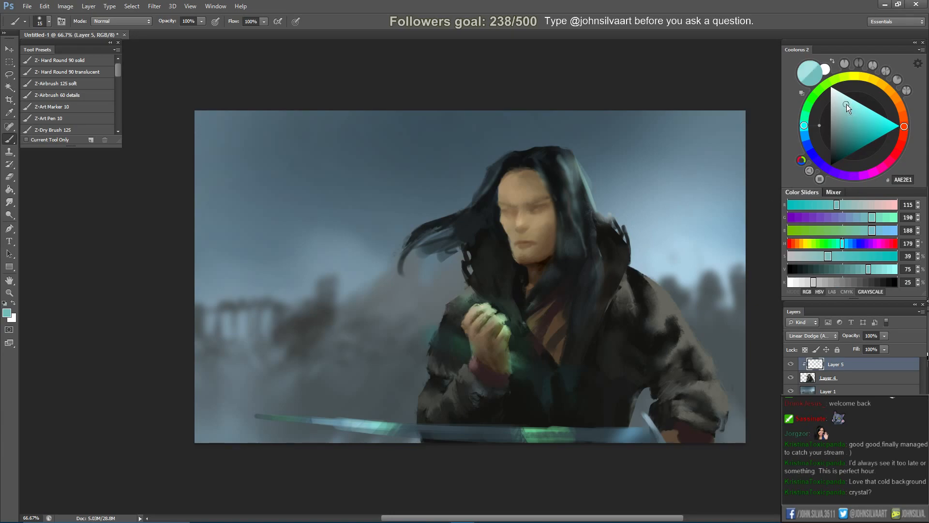
pyautogui.hotkey('ctrl', 'z')
pyautogui.moveTo(626, 228); pyautogui.dragTo(629, 263)
pyautogui.hotkey('ctrl', 'z')
pyautogui.moveTo(852, 107); pyautogui.dragTo(844, 89)
pyautogui.press(']')
pyautogui.moveTo(629, 237); pyautogui.dragTo(631, 262)
pyautogui.hotkey('ctrl', 'z')
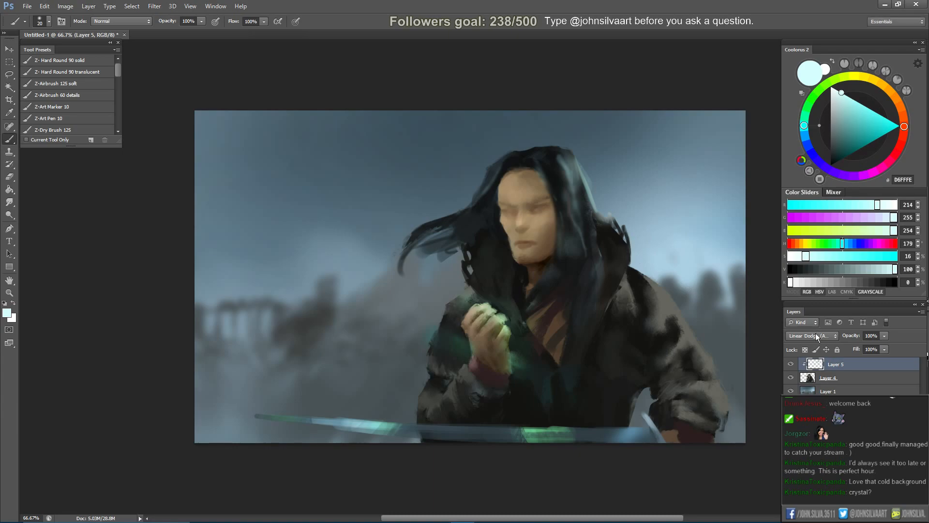
# Try the Color Dodge blend mode on the highlight layer.
pyautogui.press(']')
pyautogui.press(']')
pyautogui.press(']')
pyautogui.press(']')
pyautogui.click(817, 332)
pyautogui.click(803, 173)
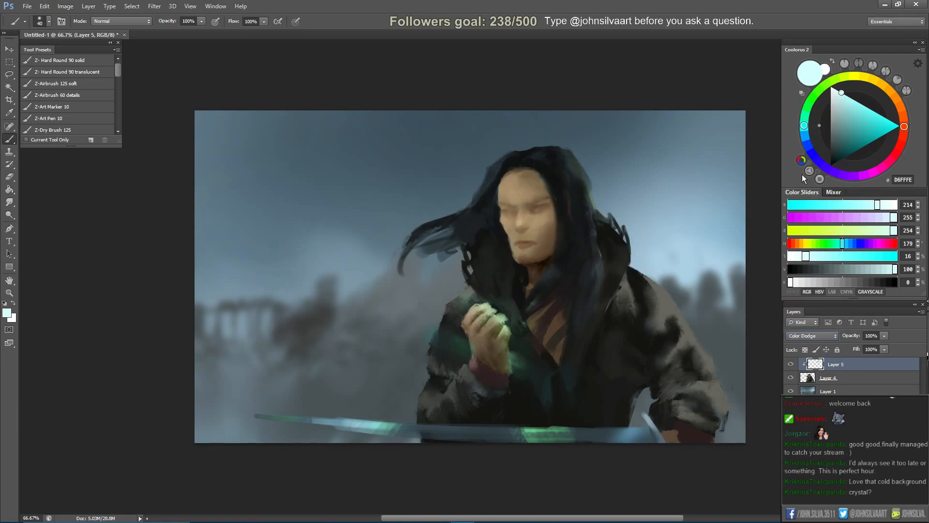
pyautogui.click(822, 334)
pyautogui.click(823, 339)
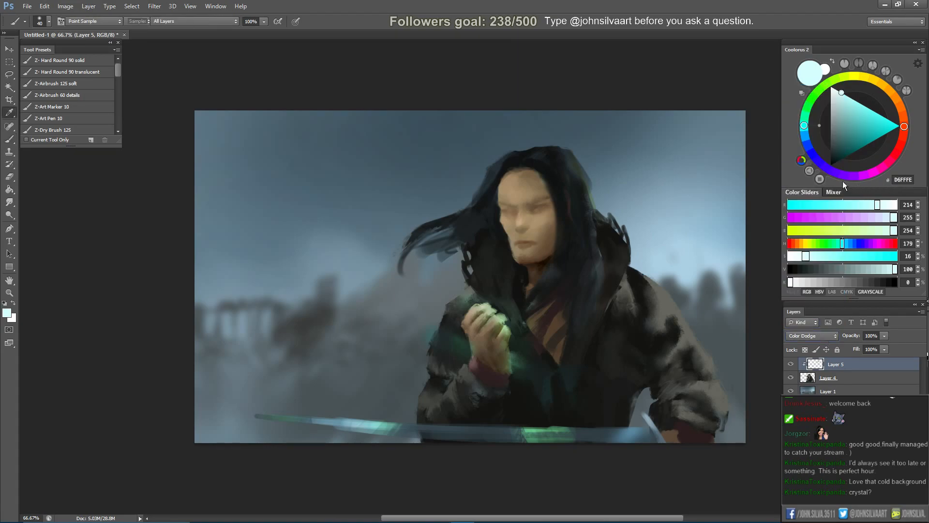
pyautogui.hotkey('ctrl', 'u')
pyautogui.press('Escape')
pyautogui.click(829, 336)
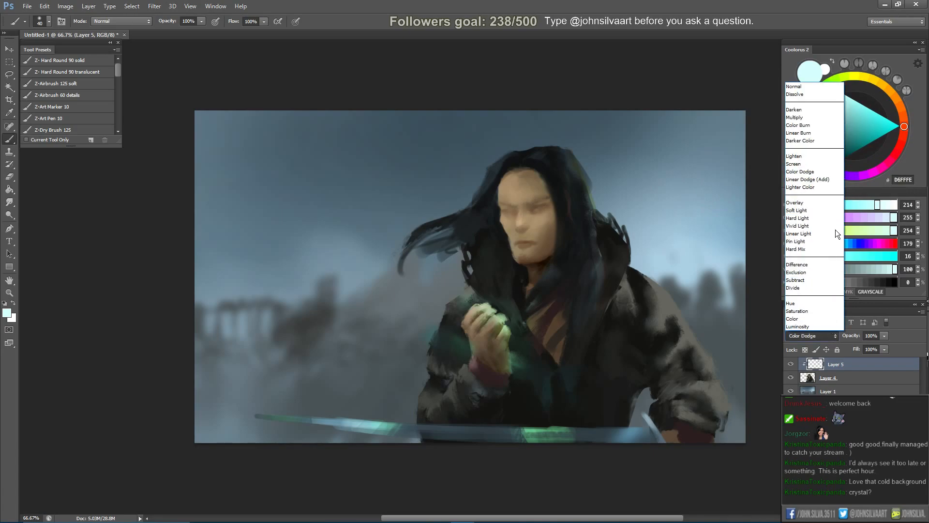
pyautogui.click(824, 172)
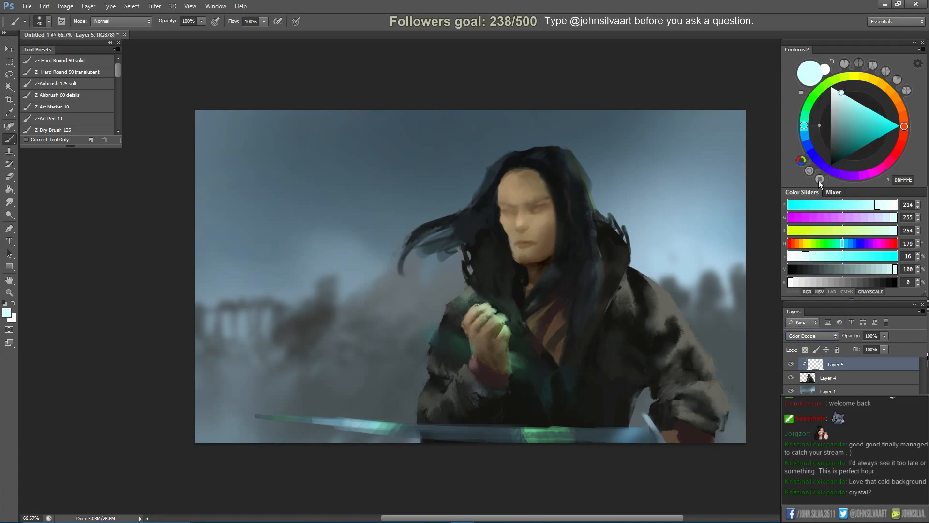
# Adjust the highlight layer's Hue/Saturation to hue -6, saturation +35 and lightness +59.
pyautogui.hotkey('ctrl', 'u')
pyautogui.moveTo(786, 176); pyautogui.dragTo(747, 153)
pyautogui.moveTo(810, 176)
pyautogui.mouseDown()
pyautogui.moveTo(836, 176)
pyautogui.moveTo(821, 177)
pyautogui.mouseUp()
pyautogui.moveTo(756, 153); pyautogui.dragTo(811, 175)
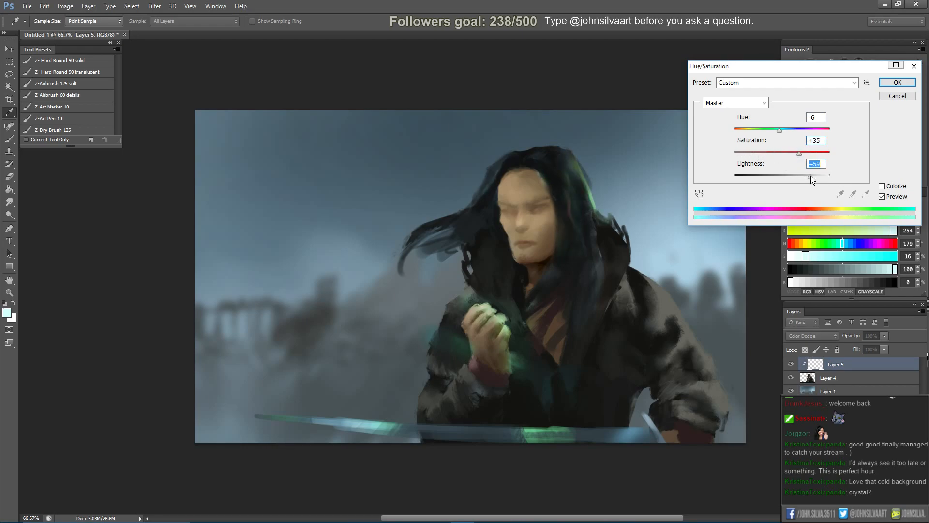
pyautogui.click(896, 81)
pyautogui.press('b')
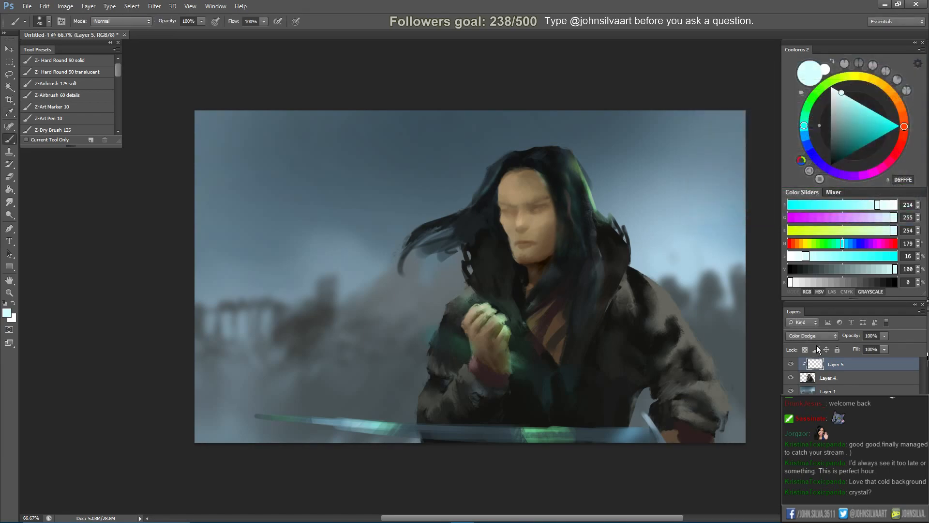
# Return the highlight layer to its earlier look with the Linear Dodge (Add) blend mode.
pyautogui.click(815, 336)
pyautogui.press('Escape')
pyautogui.keyDown('alt'); pyautogui.click(590, 181); pyautogui.keyUp('alt')
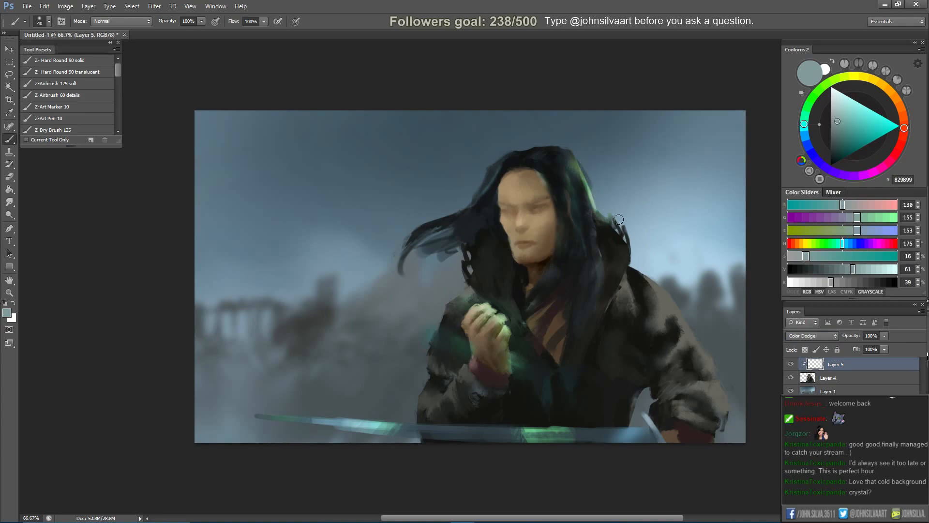
pyautogui.hotkey('shift', 'alt', 'w')
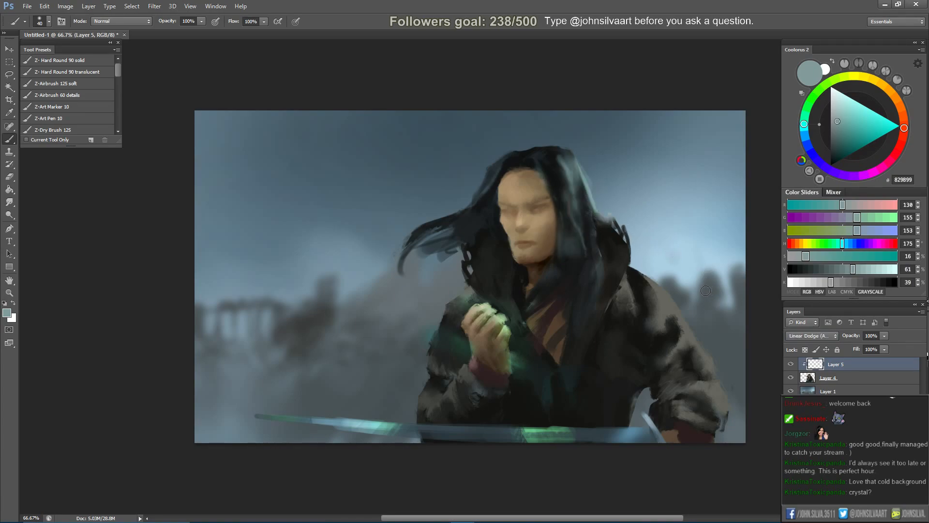
# Touch up the rim highlights with a 9 px brush in pale cyan and trim them with a small eraser.
pyautogui.rightClick(682, 318)
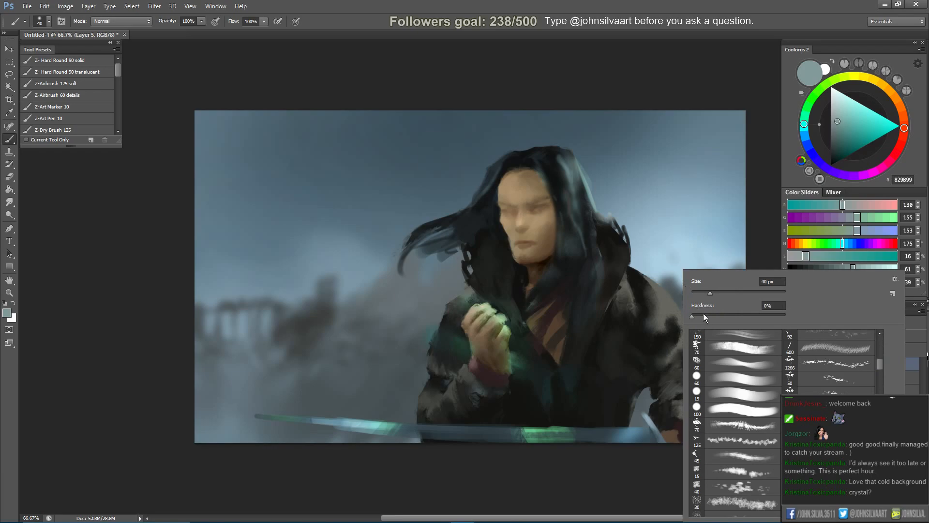
pyautogui.click(591, 184)
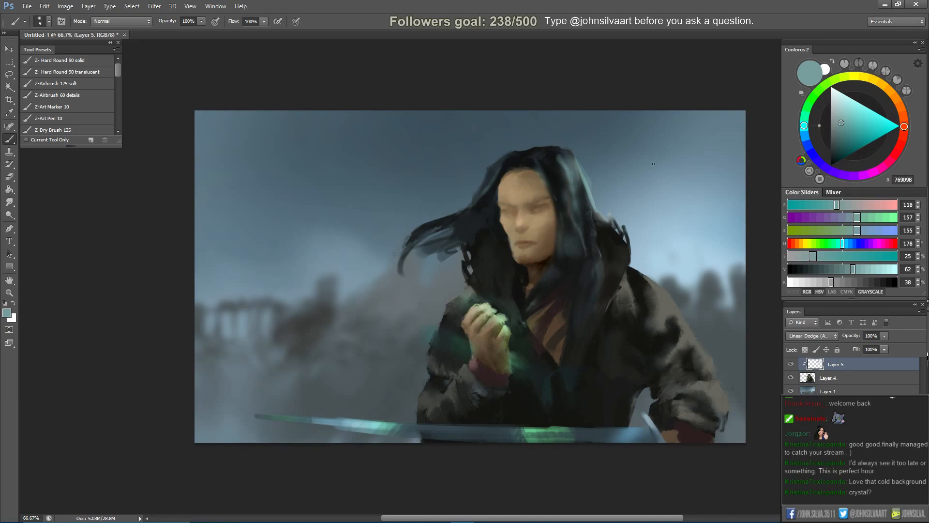
pyautogui.moveTo(844, 112); pyautogui.dragTo(845, 94)
pyautogui.press('e')
pyautogui.press('[')
pyautogui.press('[')
pyautogui.press('[')
pyautogui.press('[')
pyautogui.press('[')
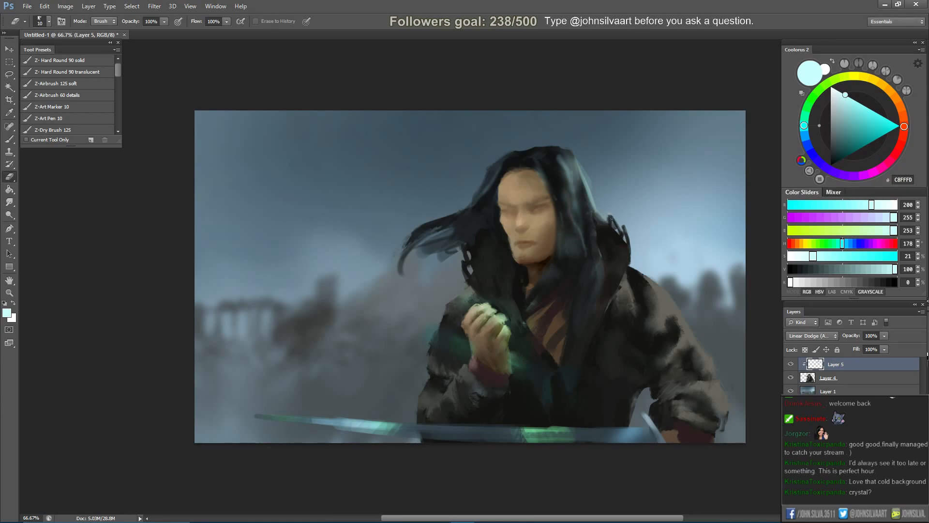
pyautogui.press('b')
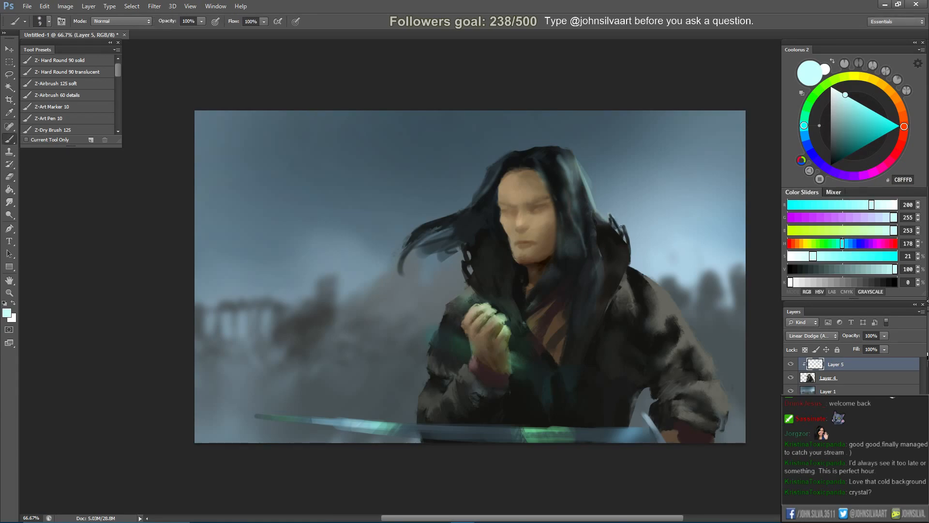
# Increase the brush hardness and enlarge the brush to 20 px.
pyautogui.rightClick(626, 229)
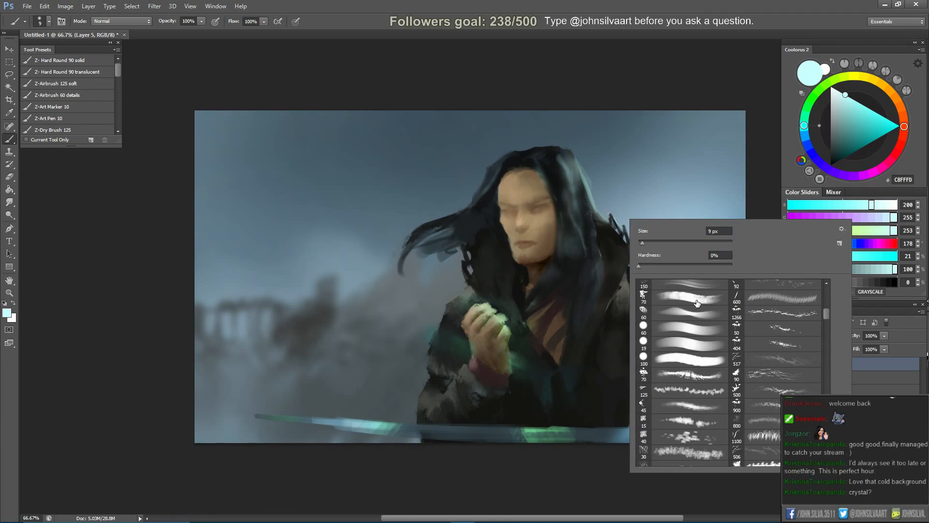
pyautogui.moveTo(681, 266); pyautogui.dragTo(746, 265)
pyautogui.press('Return')
pyautogui.press(']')
pyautogui.press(']')
pyautogui.press(']')
pyautogui.press(']')
# Paint a white rim highlight along the outer edge of the coat collar with a slightly larger brush.
pyautogui.moveTo(632, 227)
pyautogui.mouseDown()
pyautogui.moveTo(637, 260)
pyautogui.moveTo(628, 228)
pyautogui.mouseUp()
pyautogui.hotkey('ctrl', 'z')
pyautogui.click(831, 86)
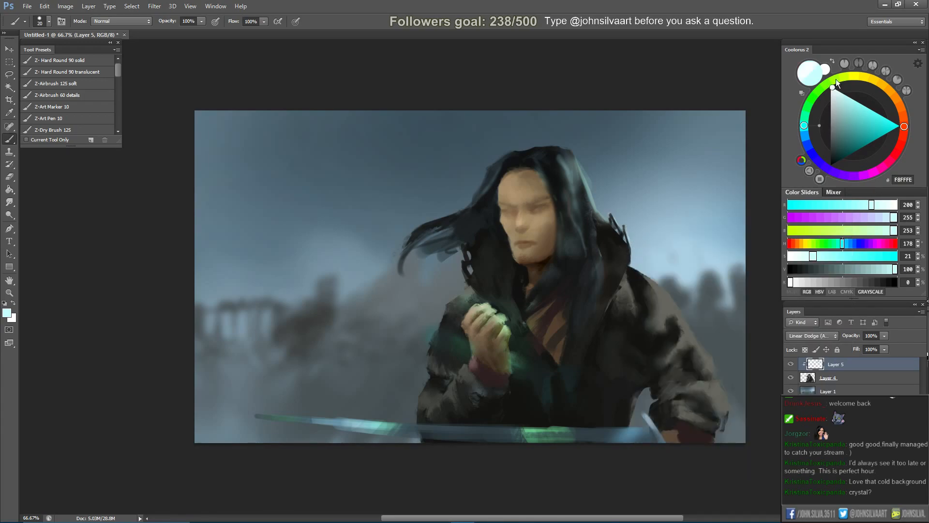
pyautogui.press(']')
pyautogui.moveTo(632, 232); pyautogui.dragTo(626, 246)
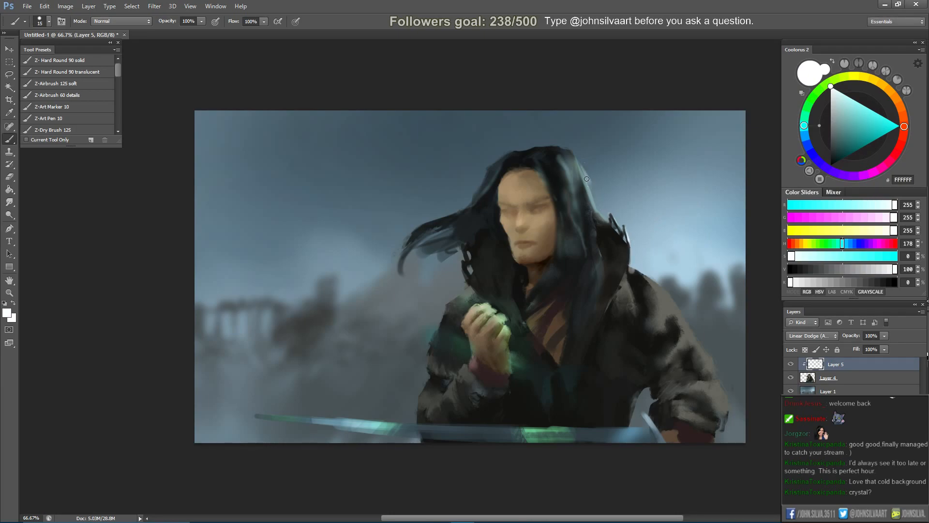
# Sample a grey-teal (#759B9A) from the hair and refine the rim highlights along its outer edge with the brush and eraser.
pyautogui.keyDown('alt'); pyautogui.click(594, 185); pyautogui.keyUp('alt')
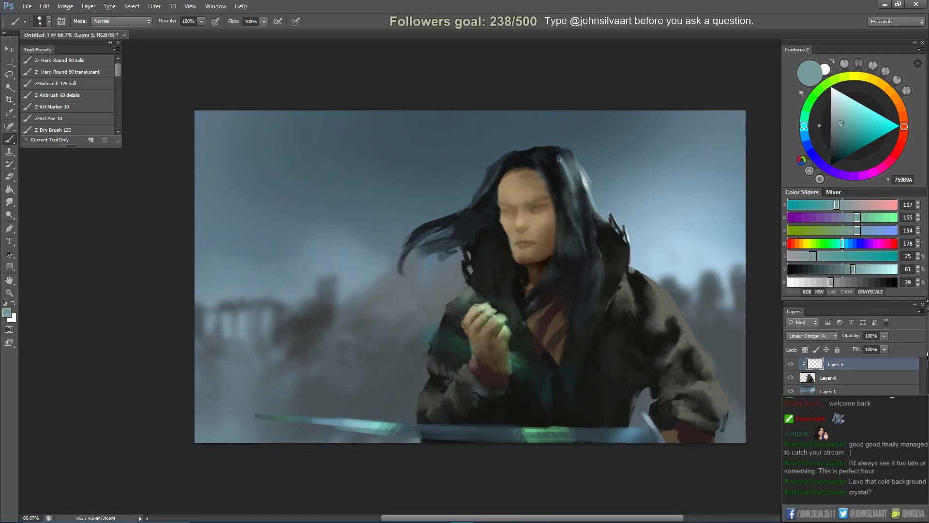
pyautogui.press('e')
pyautogui.press(']')
pyautogui.press(']')
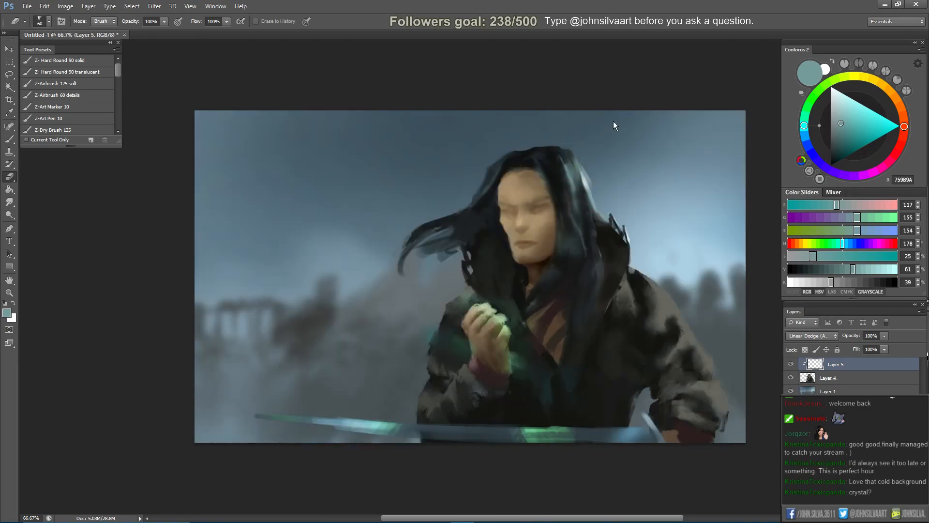
# Check the painting mirrored, restore its orientation, and paint a grey-teal rim highlight along the outer edge of the coat's shoulder.
pyautogui.hotkey('ctrl', 'shift', 'h')
pyautogui.press('b')
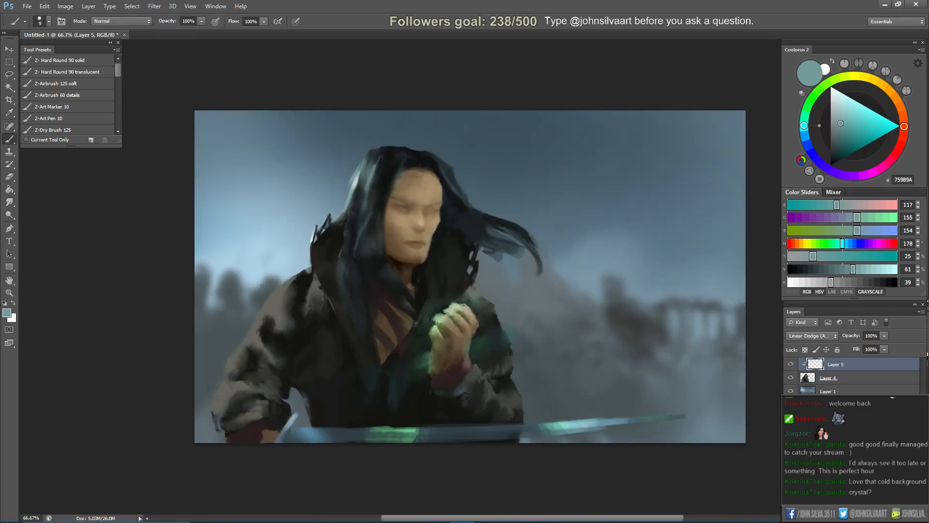
pyautogui.press(']')
pyautogui.press(']')
pyautogui.press(']')
pyautogui.hotkey('ctrl', 'shift', 'h')
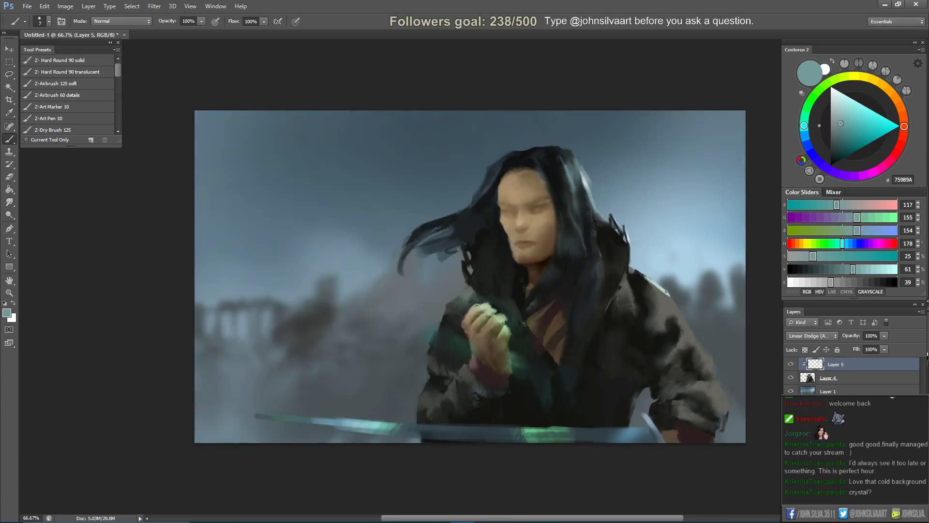
pyautogui.moveTo(668, 301)
pyautogui.mouseDown()
pyautogui.moveTo(671, 334)
pyautogui.moveTo(674, 303)
pyautogui.moveTo(692, 330)
pyautogui.mouseUp()
# Soften and trim the shoulder rim highlight, alternating smudging, erasing and repainting.
pyautogui.press('[')
pyautogui.press('r')
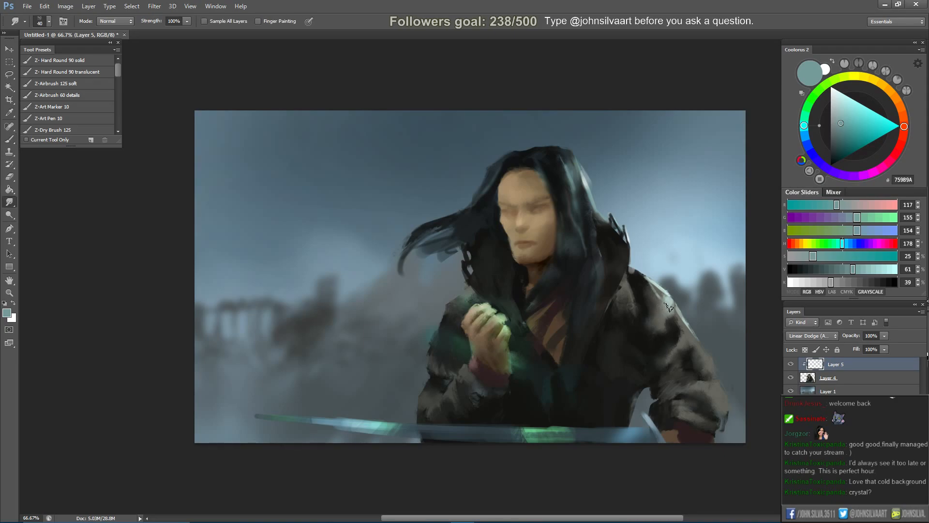
pyautogui.press('e')
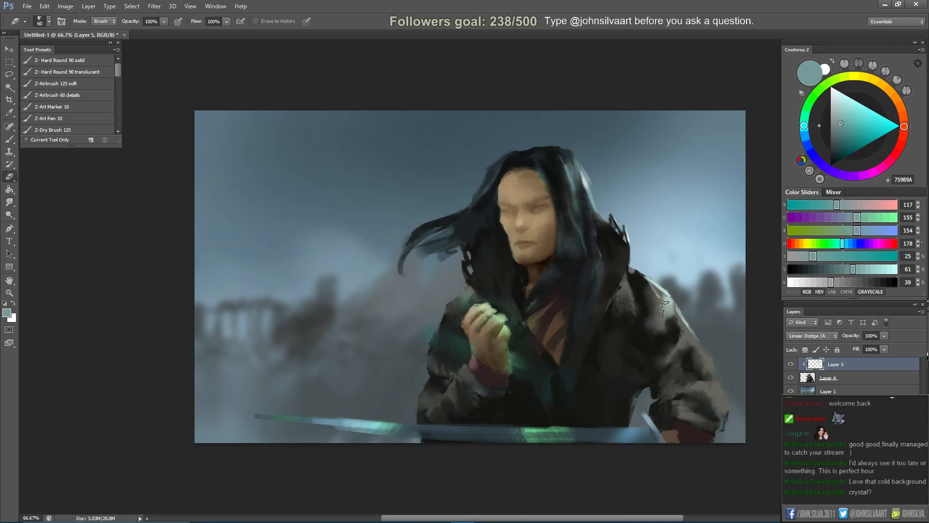
pyautogui.press('b')
pyautogui.press('r')
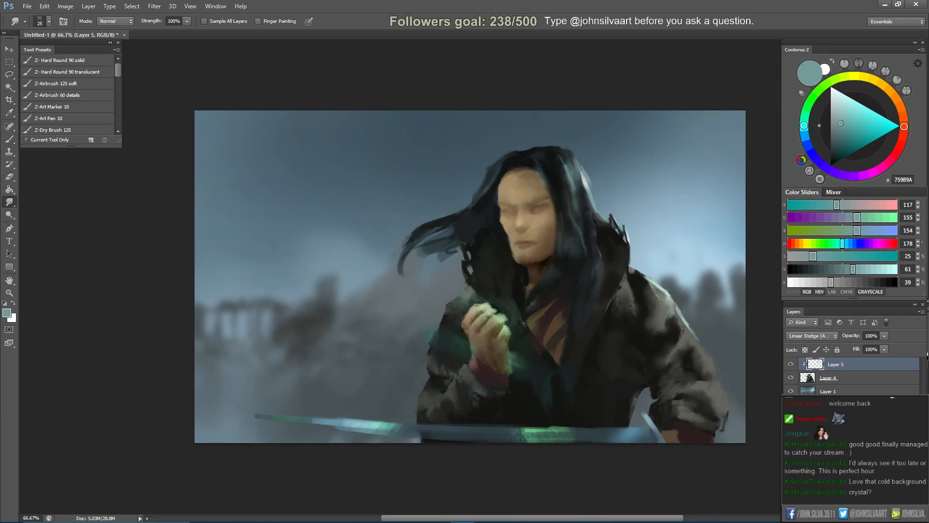
pyautogui.press('b')
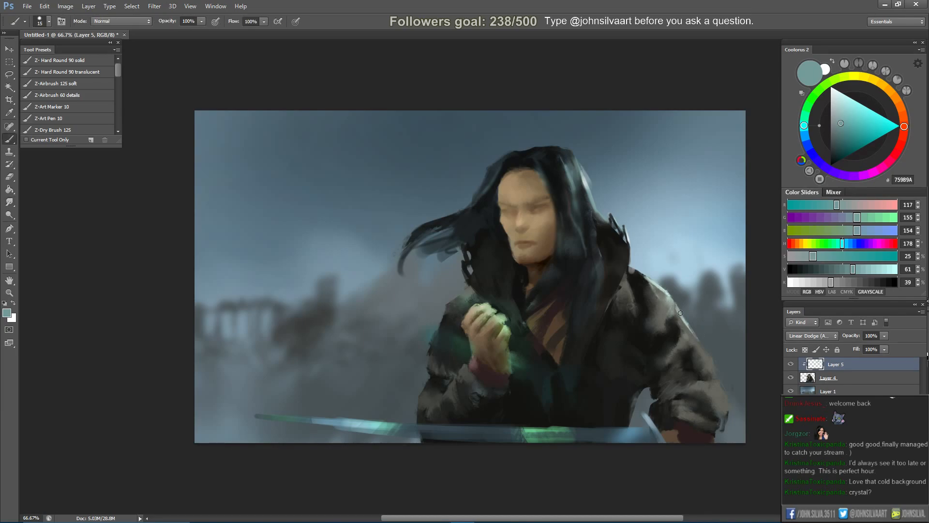
pyautogui.press('r')
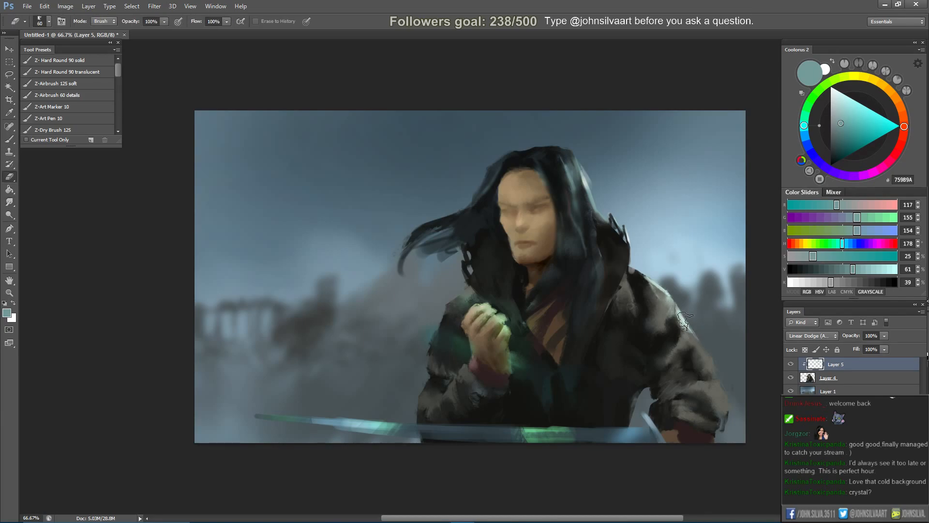
pyautogui.press('b')
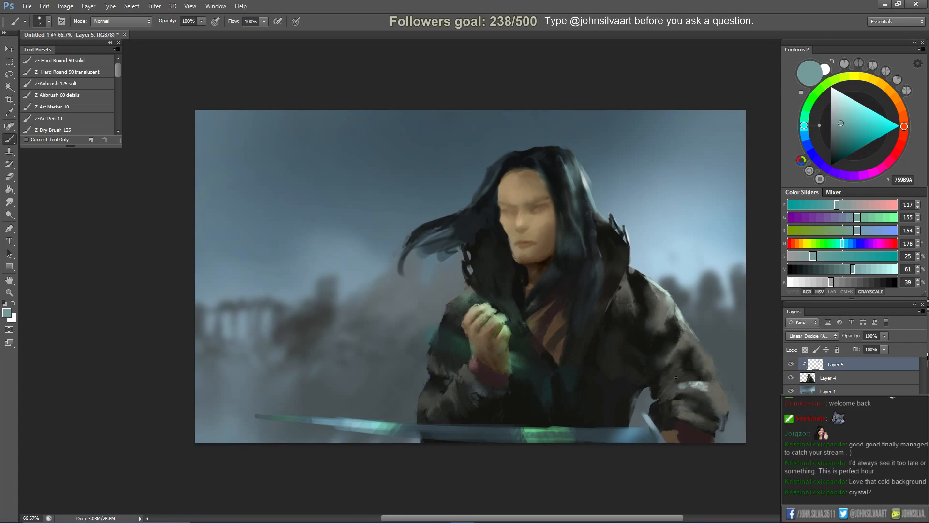
# Paint grey-teal highlights on the sleeve folds near the elbow with a larger brush and trim them with the eraser.
pyautogui.press(']')
pyautogui.press(']')
pyautogui.moveTo(695, 377); pyautogui.dragTo(710, 379)
pyautogui.press('e')
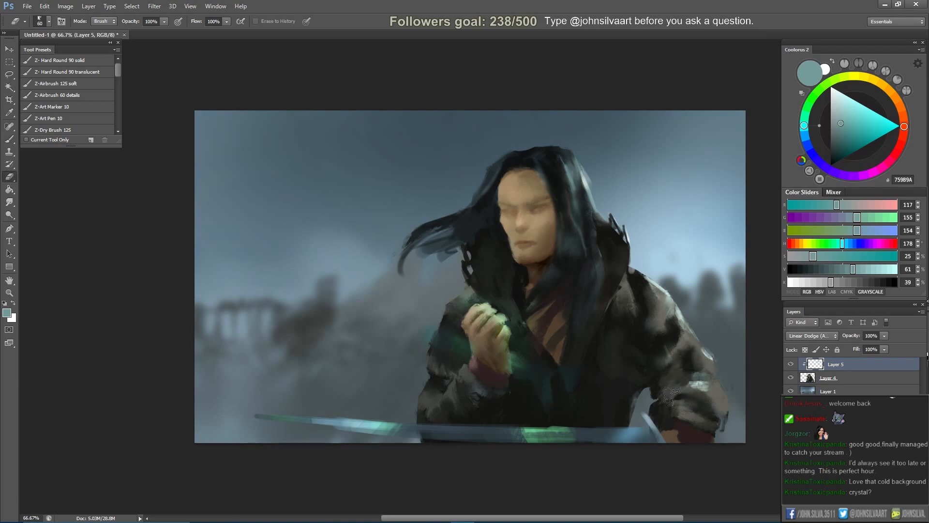
pyautogui.moveTo(671, 386); pyautogui.dragTo(678, 376)
pyautogui.press('b')
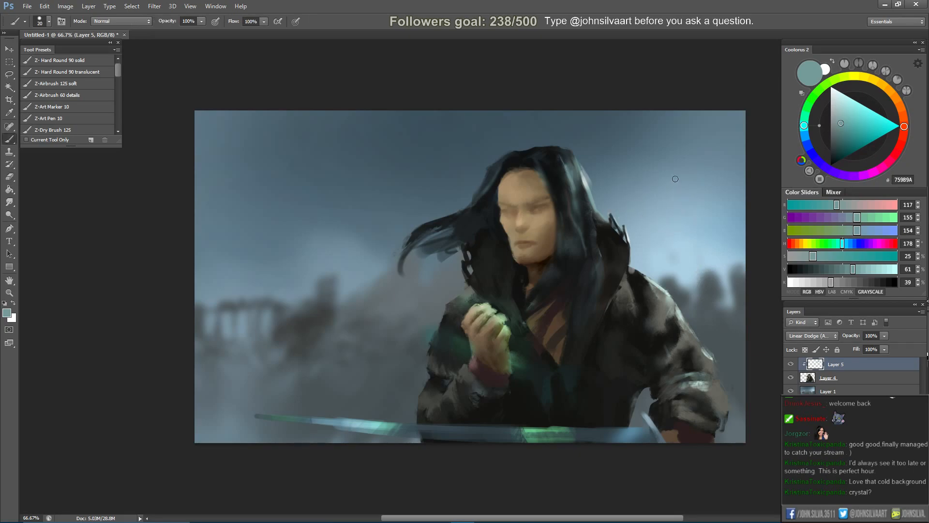
# Enlarge the brush to 60 px and add a new layer above Layer 5 with a dodge blend mode.
pyautogui.press(']')
pyautogui.press(']')
pyautogui.press(']')
pyautogui.press(']')
pyautogui.hotkey('ctrl', 'shift', 'alt', 'n')
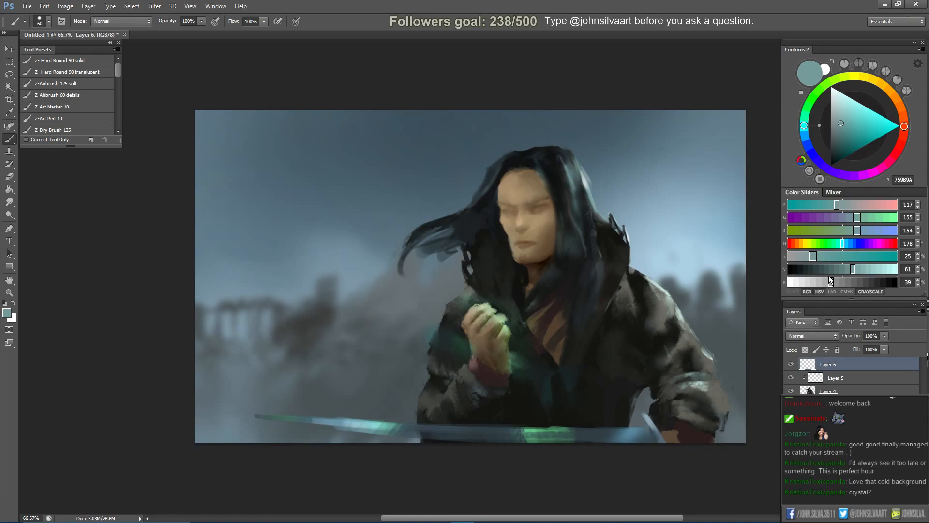
pyautogui.click(818, 334)
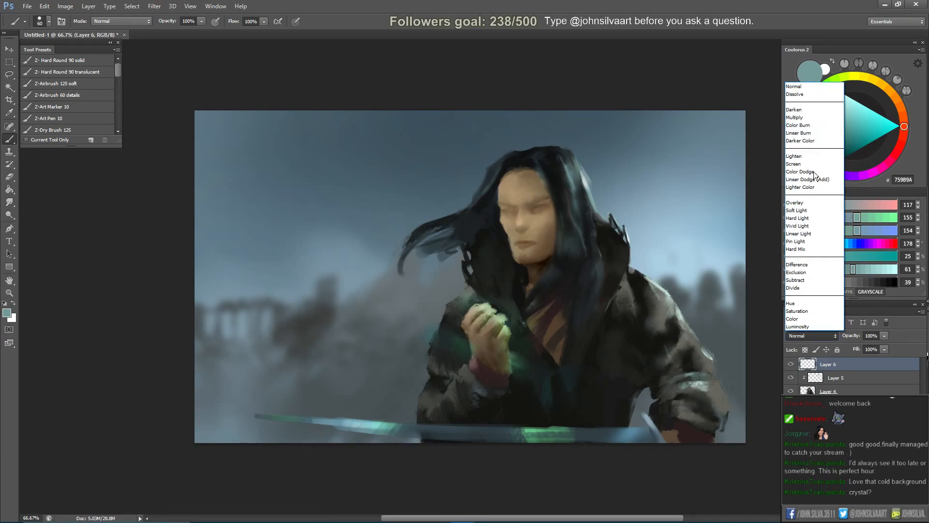
pyautogui.click(815, 179)
# Select the background layer, sample a sky colour, and soften and enlarge the brush to 400 px.
pyautogui.hotkey('alt', ',')
pyautogui.rightClick(602, 283)
pyautogui.moveTo(652, 312); pyautogui.dragTo(609, 312)
pyautogui.keyDown('alt'); pyautogui.moveTo(666, 196); pyautogui.dragTo(704, 192); pyautogui.keyUp('alt')
pyautogui.press(']')
pyautogui.press(']')
pyautogui.press(']')
pyautogui.press(']')
pyautogui.press('[')
pyautogui.press('[')
# Try painting a pale cyan (#A5D1D0) glow on the background layer's sky and switching that layer to Color Dodge.
pyautogui.moveTo(684, 224)
pyautogui.mouseDown()
pyautogui.moveTo(701, 135)
pyautogui.moveTo(684, 245)
pyautogui.moveTo(698, 159)
pyautogui.mouseUp()
pyautogui.click(843, 107)
pyautogui.moveTo(697, 126)
pyautogui.mouseDown()
pyautogui.moveTo(687, 168)
pyautogui.moveTo(695, 202)
pyautogui.mouseUp()
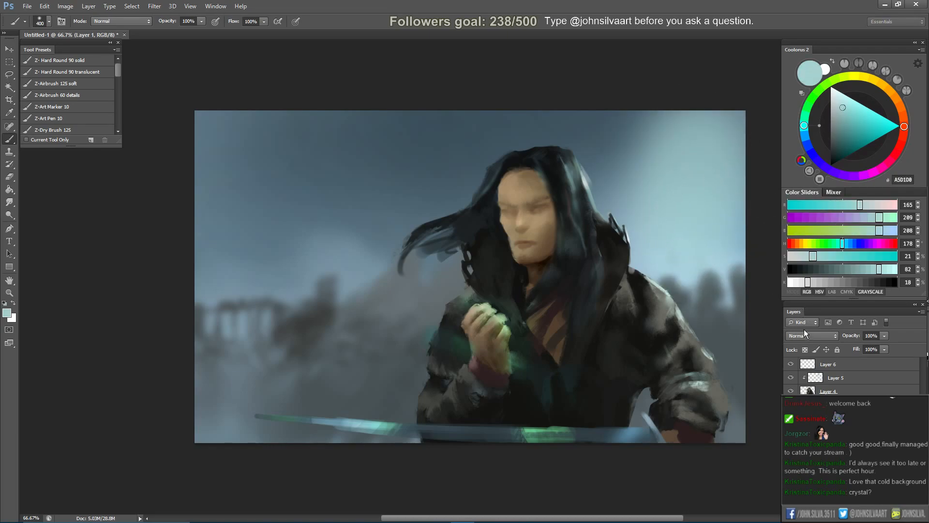
pyautogui.click(806, 335)
pyautogui.click(817, 179)
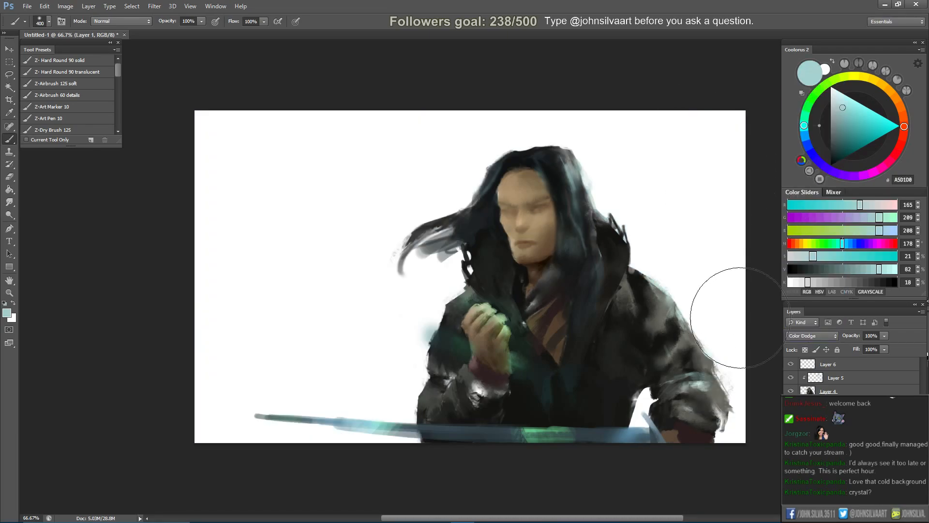
pyautogui.hotkey('ctrl', 'z')
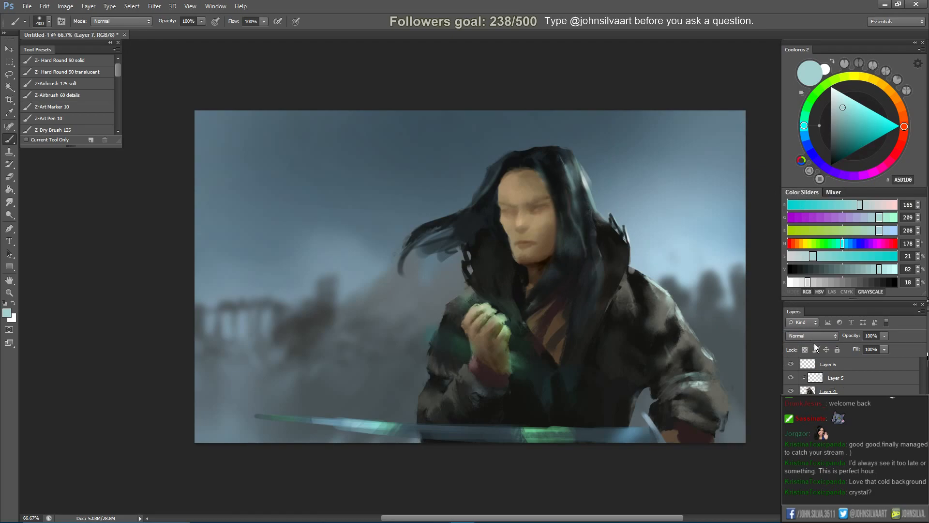
# On a new Color Dodge layer above the background, tint the distant ruins and haze in teal (#52AAA7) with a 700 to 800 px brush.
pyautogui.click(812, 335)
pyautogui.click(809, 167)
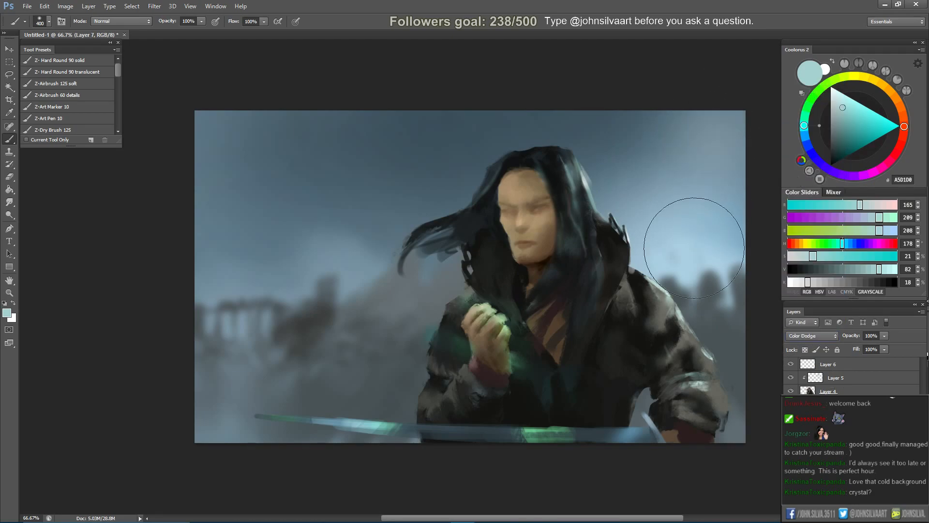
pyautogui.moveTo(702, 162); pyautogui.dragTo(683, 228)
pyautogui.click(855, 126)
pyautogui.moveTo(712, 153); pyautogui.dragTo(674, 268)
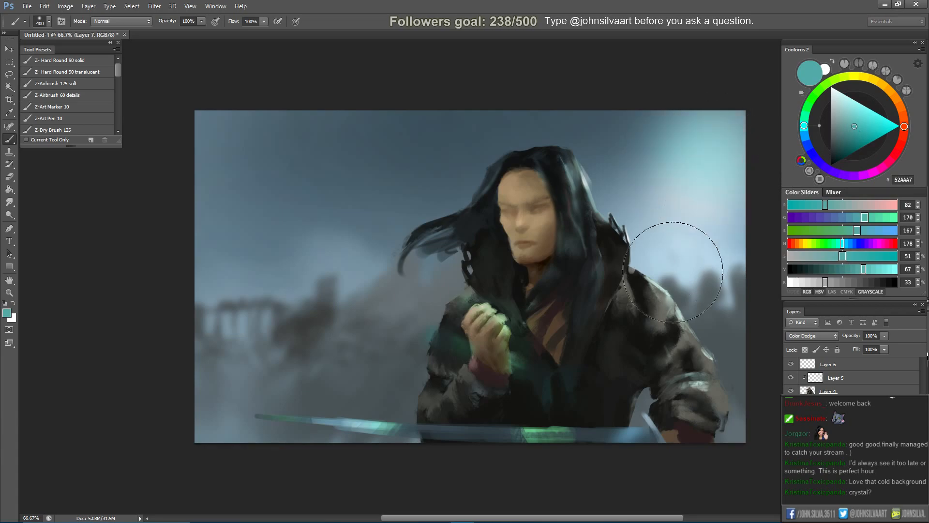
pyautogui.hotkey('ctrl', 'z')
pyautogui.press(']')
pyautogui.press(']')
pyautogui.press(']')
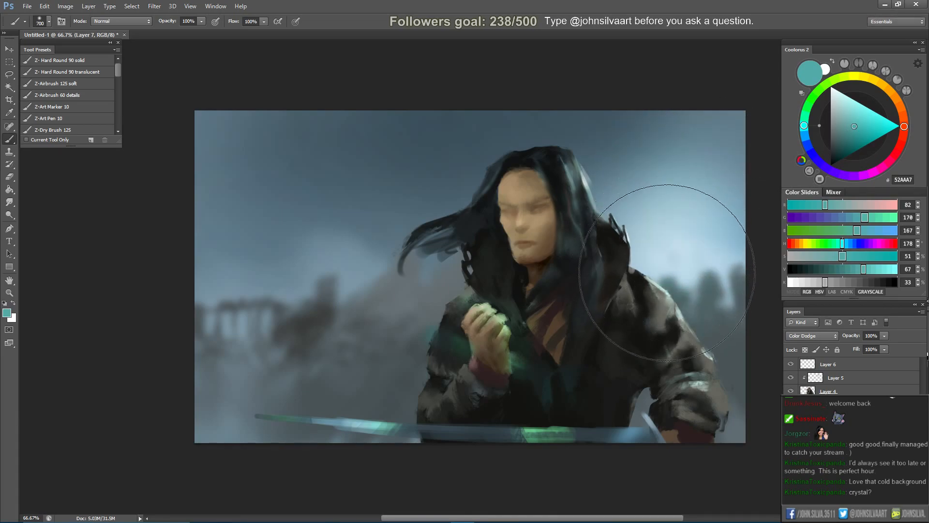
pyautogui.press(']')
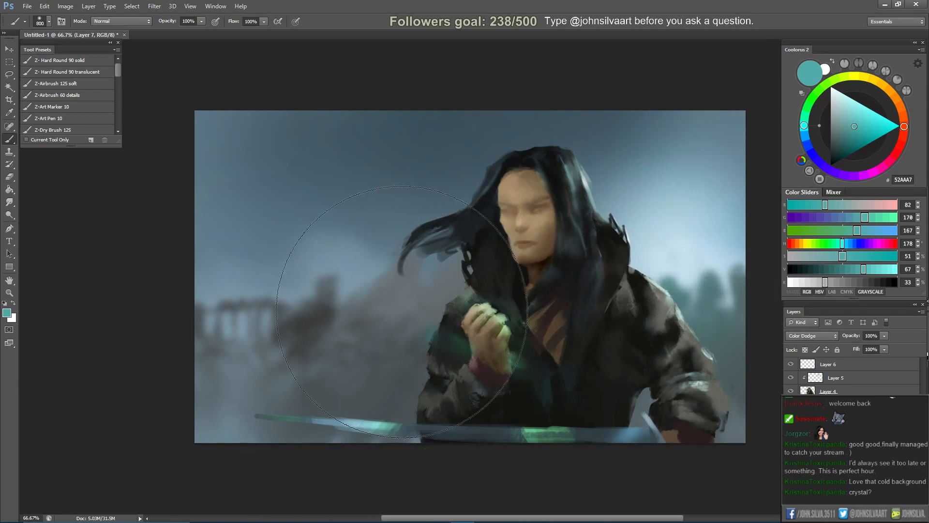
pyautogui.click(311, 268)
# Pick a periwinkle blue (#859CDF) and try soft glow dabs over the haze beside the fist, undoing the last one.
pyautogui.click(812, 154)
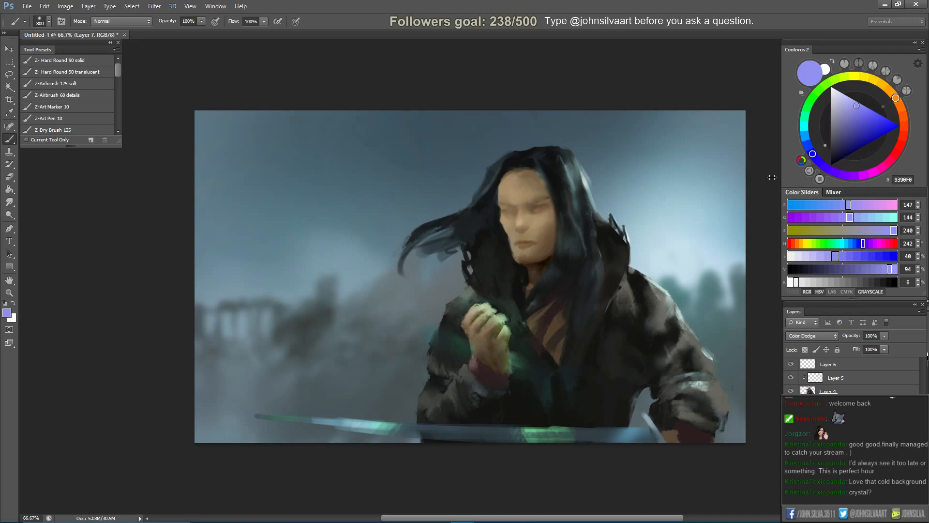
pyautogui.click(808, 146)
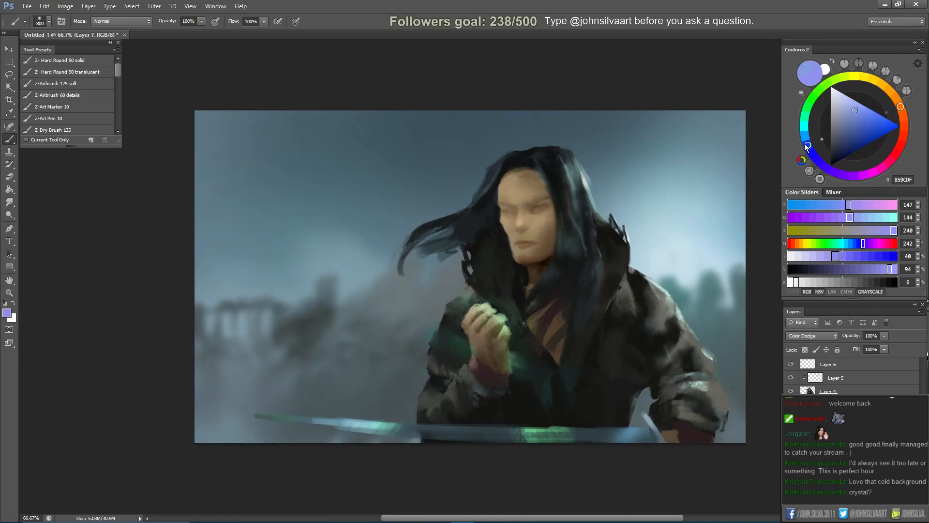
pyautogui.press('[')
pyautogui.press('[')
pyautogui.press(']')
pyautogui.press(']')
pyautogui.press(']')
pyautogui.press(']')
pyautogui.click(429, 296)
pyautogui.hotkey('ctrl', 'z')
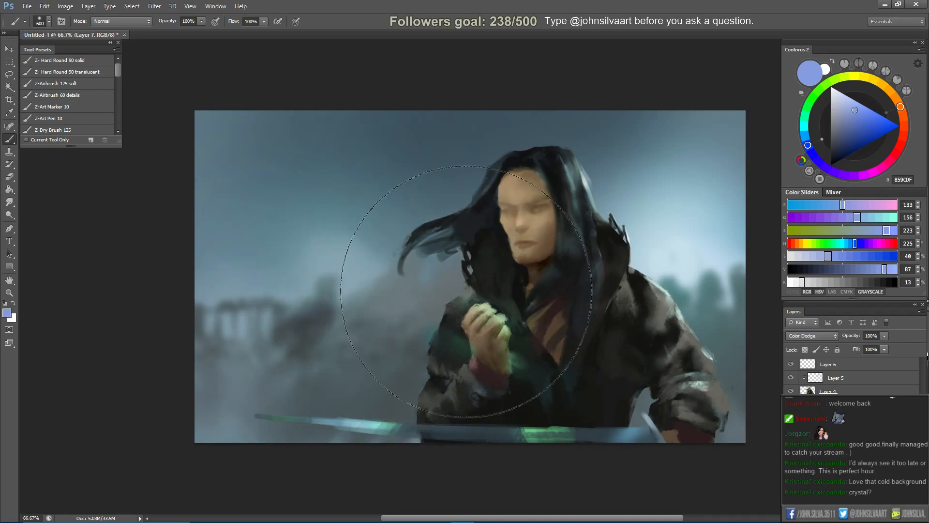
pyautogui.press('[')
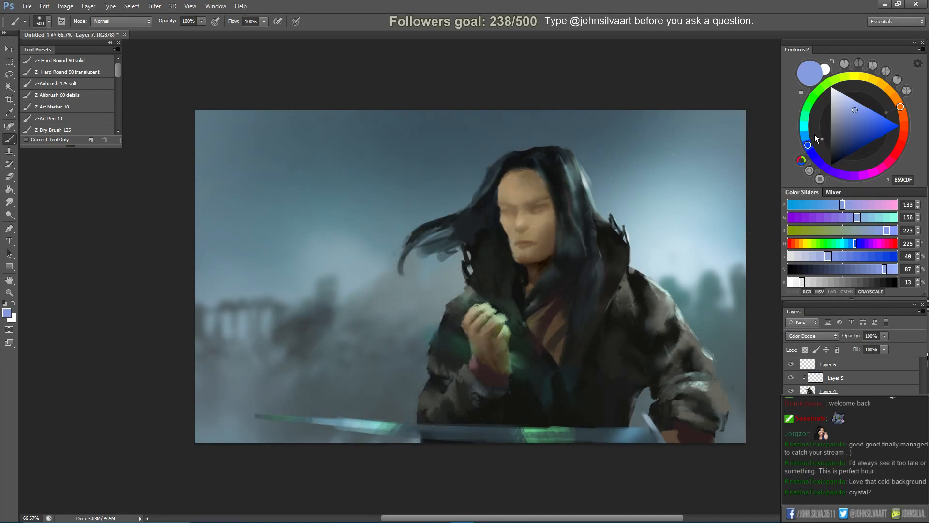
# Paint a blue (#2D7EB0) glow in the haze behind the fist and hair, and toggle the glow layer to compare.
pyautogui.click(816, 134)
pyautogui.click(867, 131)
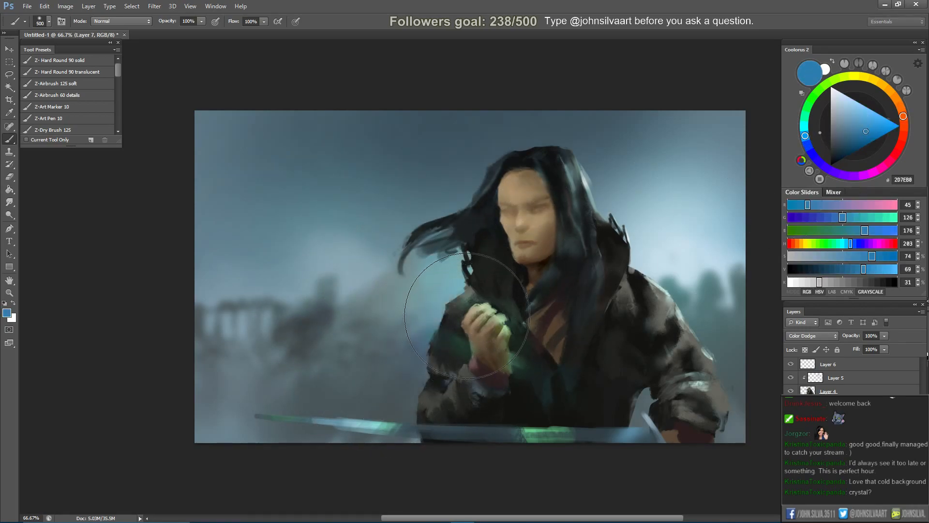
pyautogui.press(']')
pyautogui.press(']')
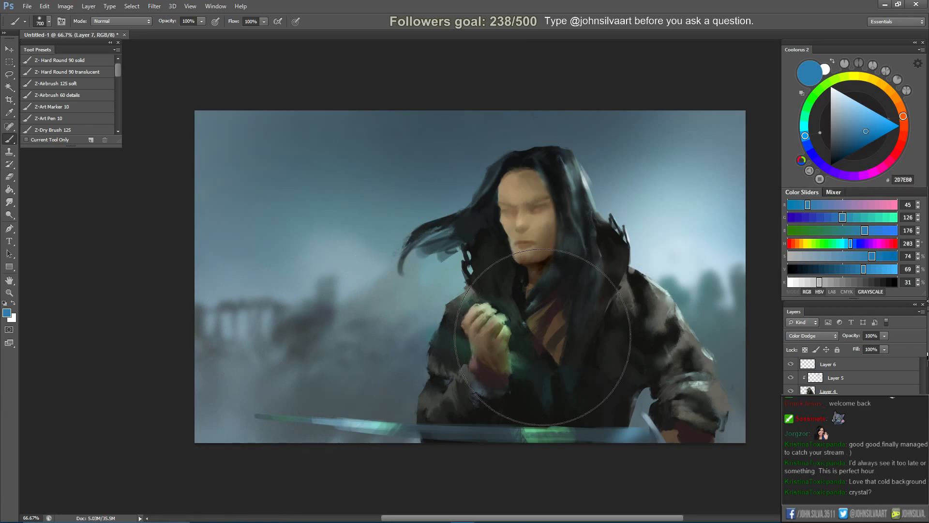
pyautogui.hotkey('ctrl', ',')
pyautogui.hotkey('ctrl', ',')
pyautogui.hotkey('ctrl', ',')
pyautogui.hotkey('ctrl', ',')
# Erase excess glow from the sky beside the hair with a textured eraser enlarged to 500 px.
pyautogui.press('e')
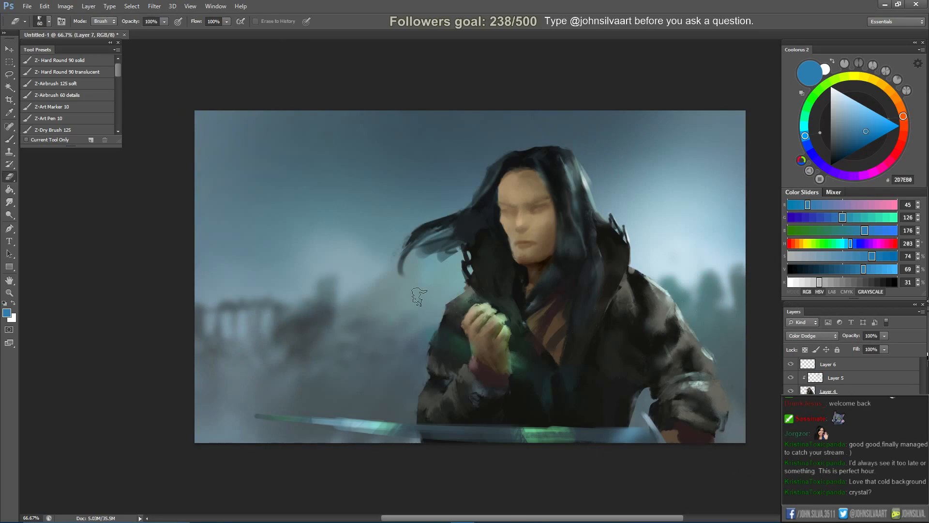
pyautogui.moveTo(378, 209)
pyautogui.mouseDown()
pyautogui.moveTo(436, 262)
pyautogui.moveTo(407, 276)
pyautogui.moveTo(379, 225)
pyautogui.mouseUp()
pyautogui.press('[')
pyautogui.press(']')
pyautogui.press(']')
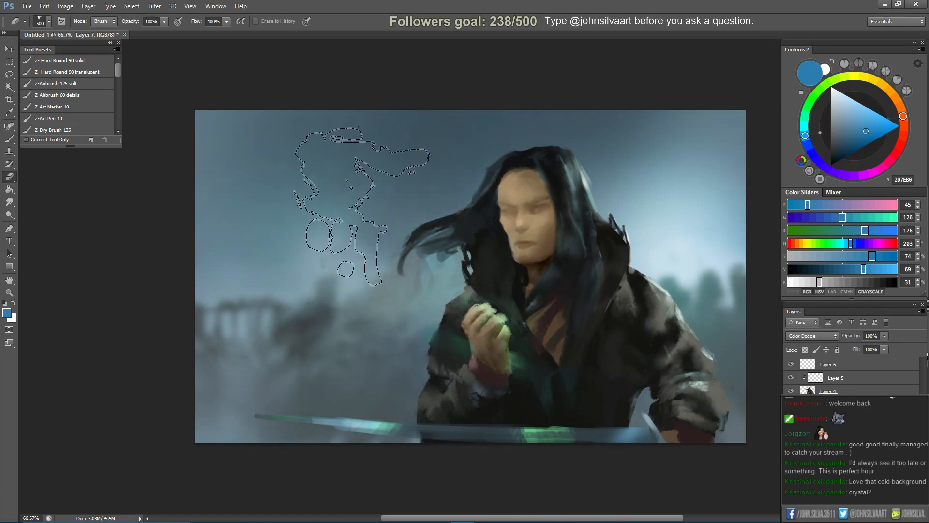
pyautogui.moveTo(401, 173)
pyautogui.mouseDown()
pyautogui.moveTo(285, 251)
pyautogui.moveTo(392, 161)
pyautogui.mouseUp()
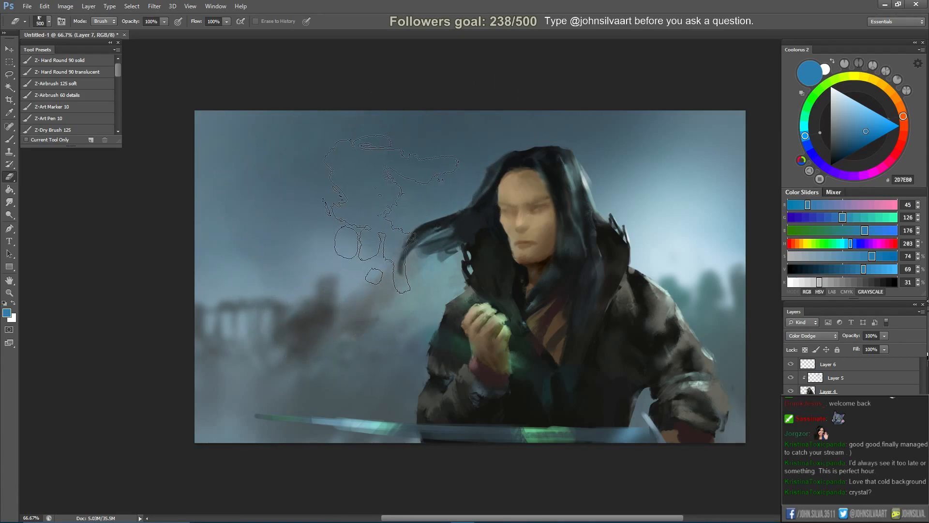
# Smudge the smoky haze beside the fist, starting at 50 px and enlarging the tip, and undo the last two strokes.
pyautogui.press('r')
pyautogui.press('[')
pyautogui.press('[')
pyautogui.press('[')
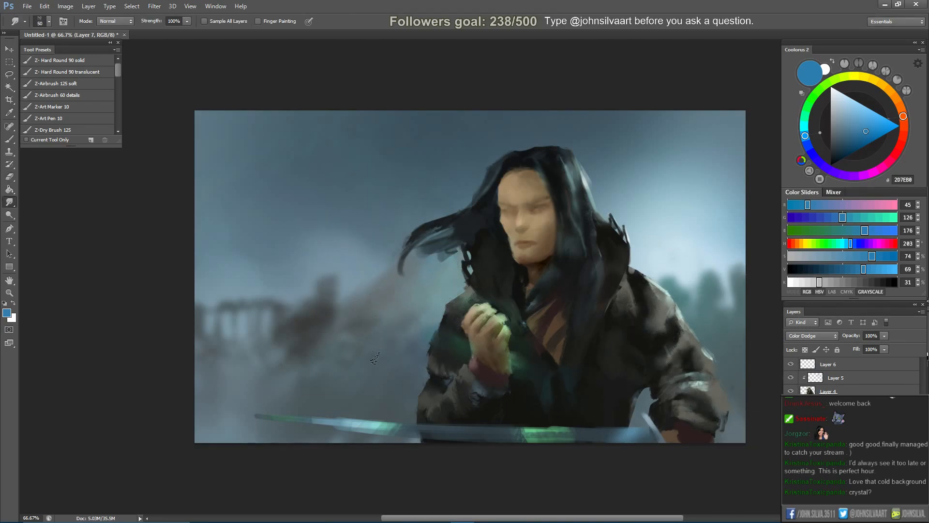
pyautogui.press(']')
pyautogui.press(']')
pyautogui.press(']')
pyautogui.hotkey('ctrl', 'z')
pyautogui.hotkey('ctrl', 'z')
# Toggle the visibility of the figure layer and the rim-light layer to compare the painting with and without them.
pyautogui.click(792, 390)
pyautogui.click(791, 391)
pyautogui.click(790, 378)
pyautogui.click(790, 378)
# Darken the sword blade on Layer 4 with the Burn tool at Midtones and 50% exposure, varying the size from 100 to 175 px.
pyautogui.click(842, 389)
pyautogui.moveTo(9, 214); pyautogui.dragTo(48, 226)
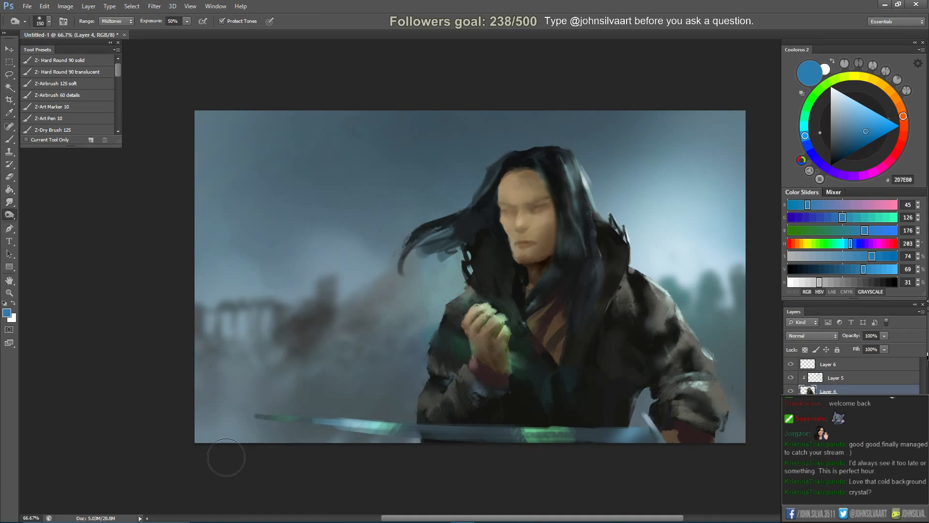
pyautogui.press(']')
pyautogui.press('[')
pyautogui.press('[')
pyautogui.press('[')
pyautogui.press('[')
pyautogui.press('[')
pyautogui.press('[')
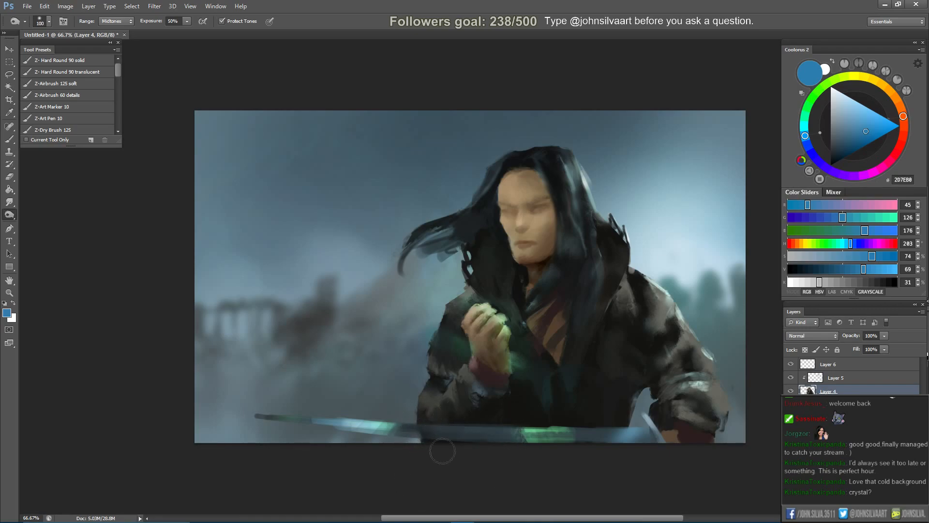
pyautogui.press(']')
pyautogui.press(']')
pyautogui.press(']')
pyautogui.press(']')
pyautogui.press(']')
pyautogui.press(']')
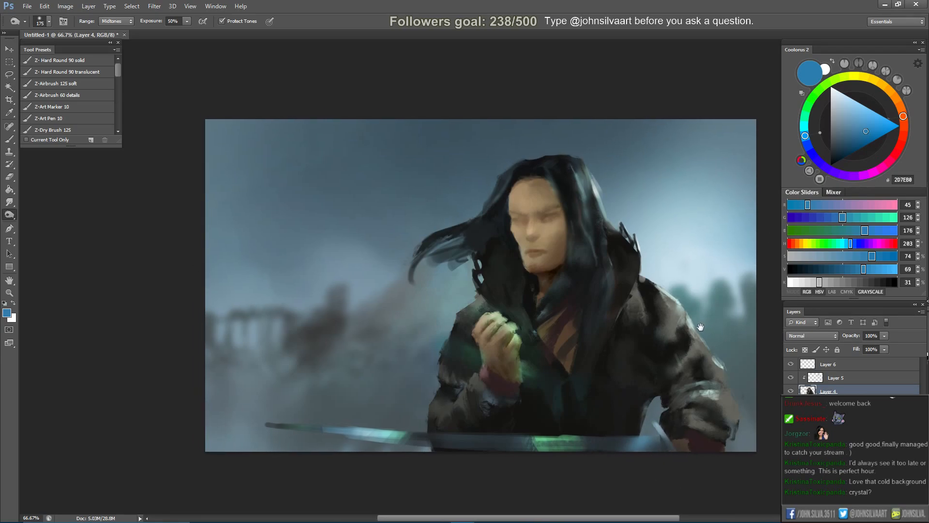
# Brush along the outer edge of the hair on Layer 5 at 175 px and sample a pale grey tone beside it.
pyautogui.click(818, 378)
pyautogui.press('b')
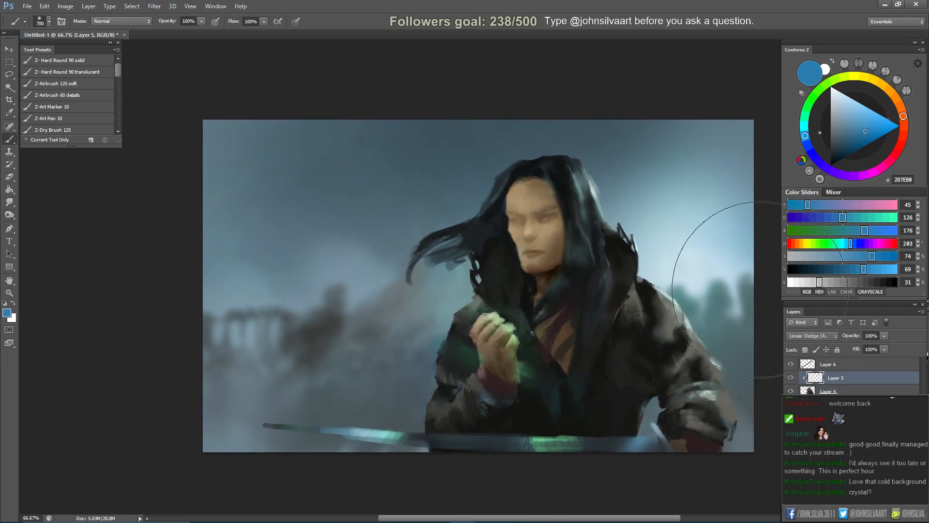
pyautogui.rightClick(593, 206)
pyautogui.write('175')
pyautogui.press('Return')
pyautogui.press('alt')
pyautogui.moveTo(593, 169); pyautogui.dragTo(581, 188)
pyautogui.keyDown('alt'); pyautogui.click(595, 190); pyautogui.keyUp('alt')
# Reduce the brush to a fine 7 px tip, set pale teal #8FC8C0 for thin rim-light strokes, and undo the latest ones.
pyautogui.press('[')
pyautogui.press('[')
pyautogui.press('[')
pyautogui.press('[')
pyautogui.press('[')
pyautogui.press('[')
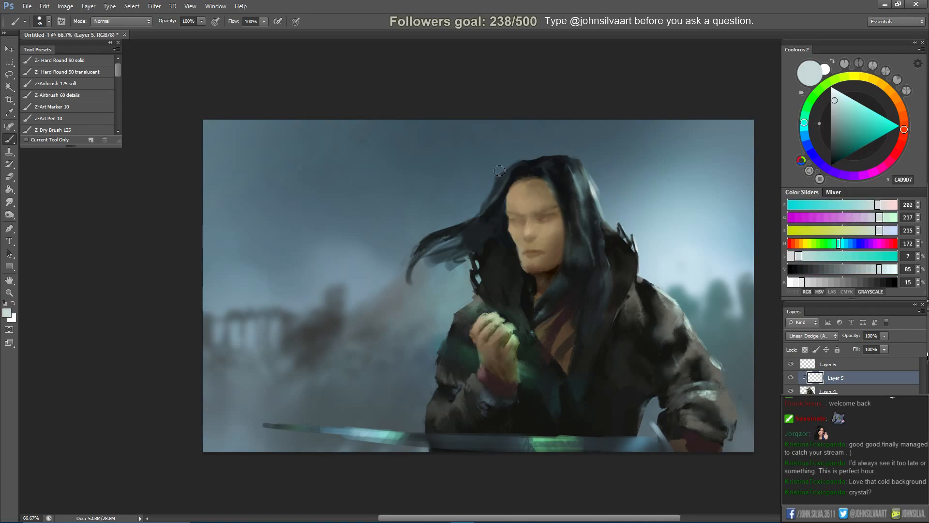
pyautogui.press('[')
pyautogui.press('[')
pyautogui.press('[')
pyautogui.click(846, 112)
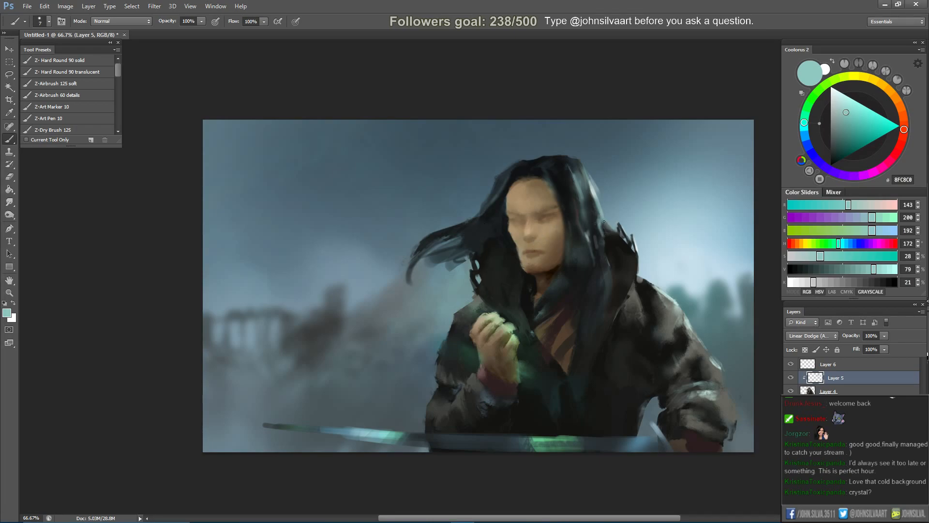
pyautogui.press('e')
pyautogui.hotkey('ctrl', 'z')
pyautogui.press('b')
pyautogui.hotkey('ctrl', 'z')
pyautogui.hotkey('ctrl', 'z')
# Erase excess rim light from the collar and upper arm on Layer 5 with a textured eraser, varying its size around 40 to 60 px.
pyautogui.press('e')
pyautogui.press('[')
pyautogui.press('[')
pyautogui.press('[')
pyautogui.press('[')
pyautogui.press('[')
pyautogui.press('[')
pyautogui.press('[')
pyautogui.press('[')
pyautogui.press('[')
pyautogui.press('[')
pyautogui.press('[')
pyautogui.press('[')
pyautogui.press('[')
pyautogui.press('[')
pyautogui.press('[')
pyautogui.press(']')
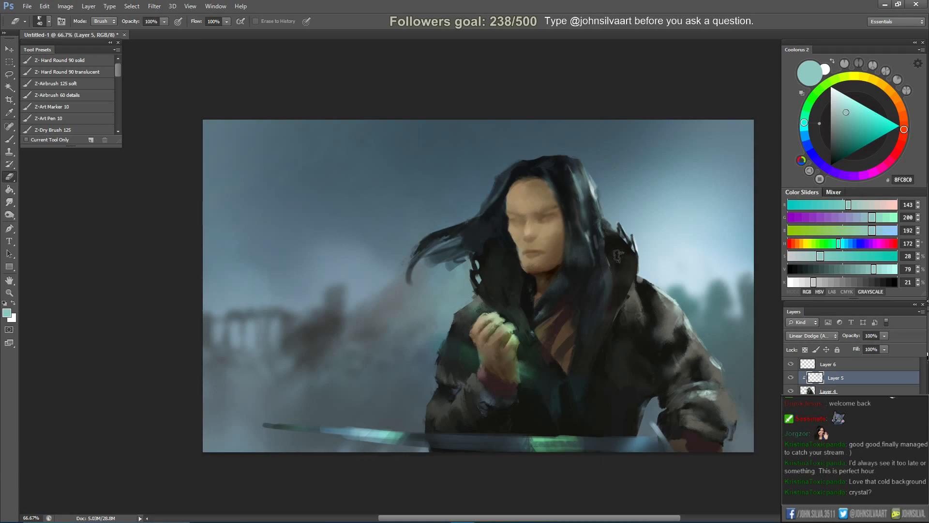
pyautogui.press(']')
pyautogui.press(']')
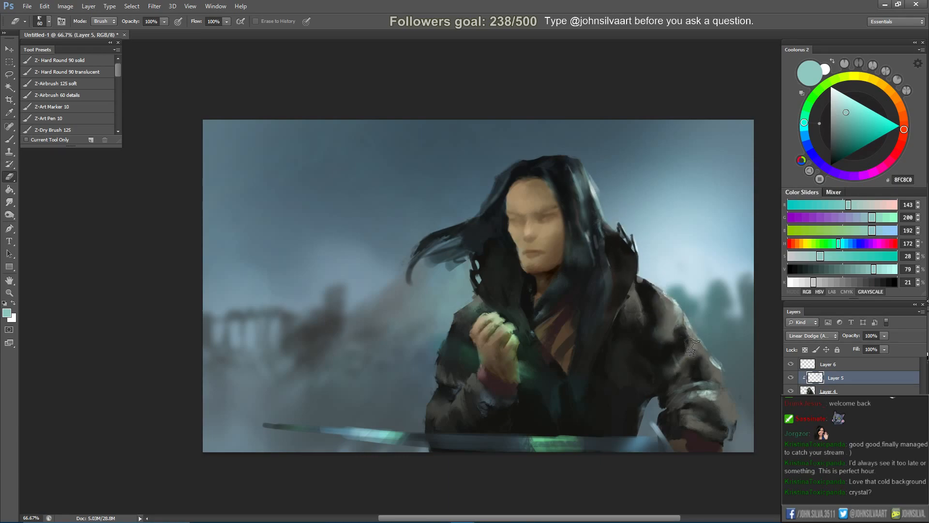
pyautogui.press(']')
pyautogui.press(']')
# Paint teal #6BB4AA rim light along the forearm's outer edge with the textured 70 px brush preset reduced to 15 px.
pyautogui.press('b')
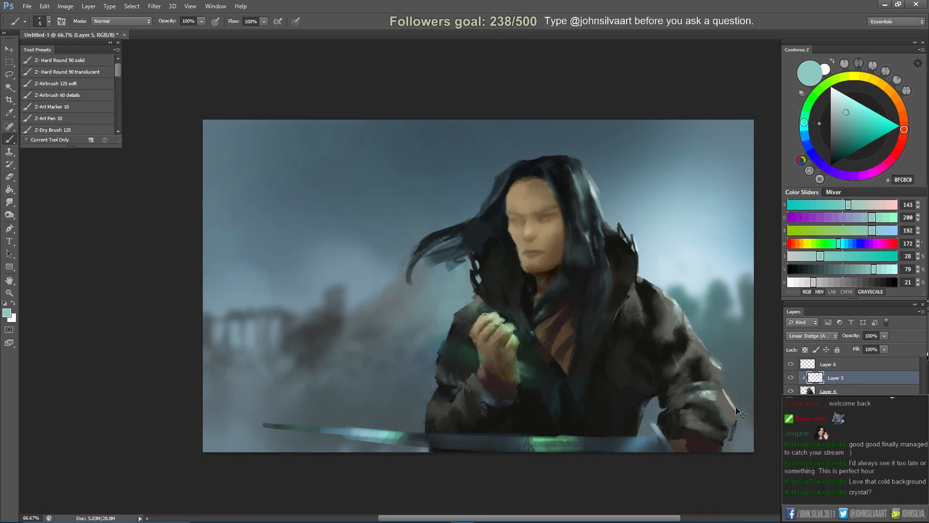
pyautogui.click(850, 121)
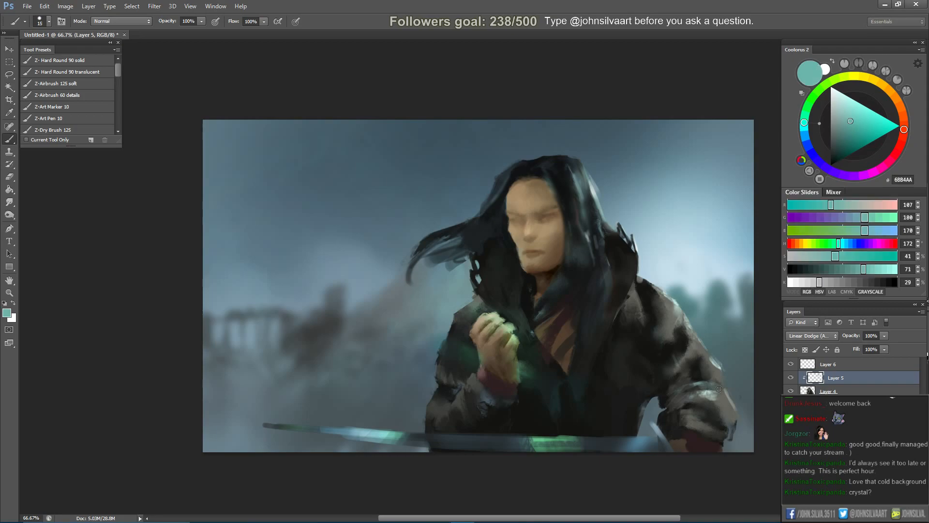
pyautogui.press(']')
pyautogui.press(']')
pyautogui.press(']')
pyautogui.rightClick(729, 405)
pyautogui.click(731, 348)
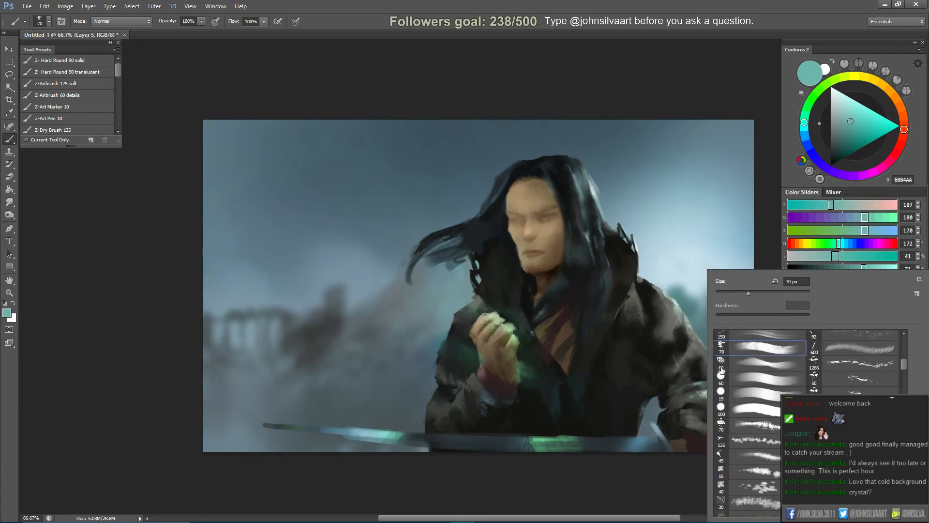
pyautogui.click(699, 380)
pyautogui.press('[')
pyautogui.press('[')
pyautogui.press('[')
pyautogui.moveTo(730, 395); pyautogui.dragTo(736, 412)
pyautogui.press('e')
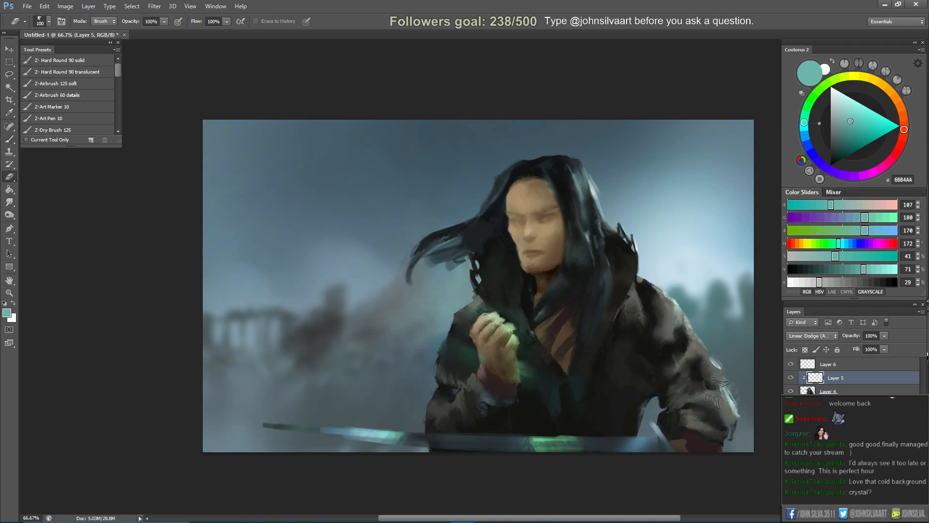
# Add teal textured highlights along the outer upper arm, undoing one stroke, and refine them with a 70 px eraser.
pyautogui.press('b')
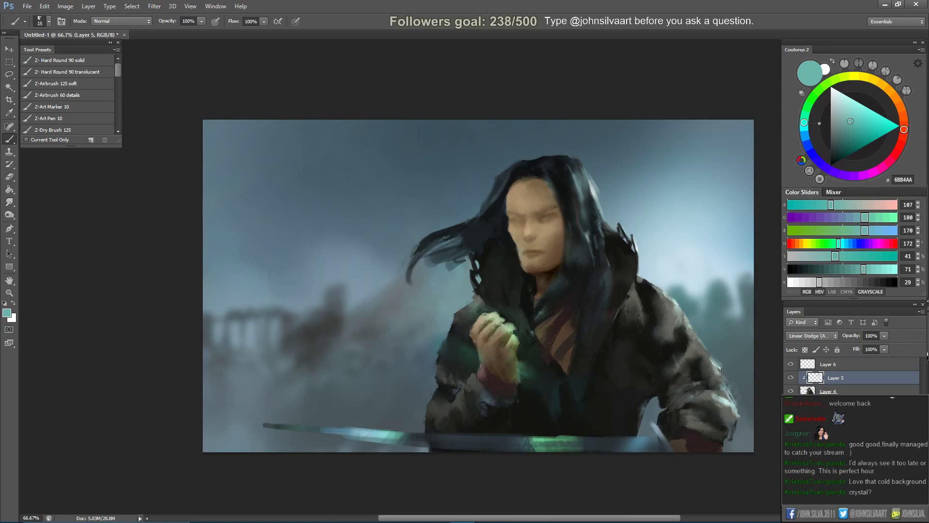
pyautogui.press(']')
pyautogui.press(']')
pyautogui.press('[')
pyautogui.press('[')
pyautogui.press(']')
pyautogui.press(']')
pyautogui.moveTo(709, 359); pyautogui.dragTo(702, 335)
pyautogui.hotkey('ctrl', 'z')
pyautogui.hotkey('ctrl', 'shift', 'h')
pyautogui.hotkey('ctrl', 'shift', 'h')
pyautogui.moveTo(685, 337); pyautogui.dragTo(692, 326)
pyautogui.press('e')
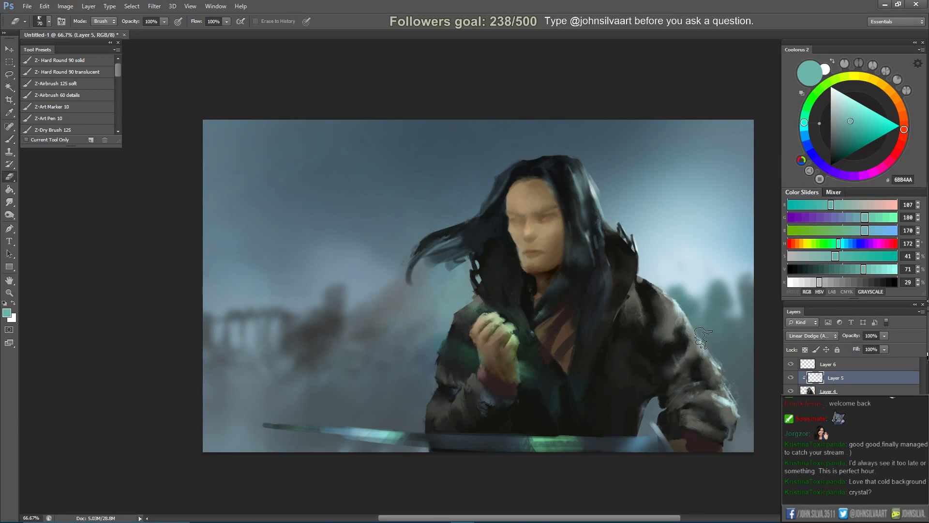
pyautogui.press('b')
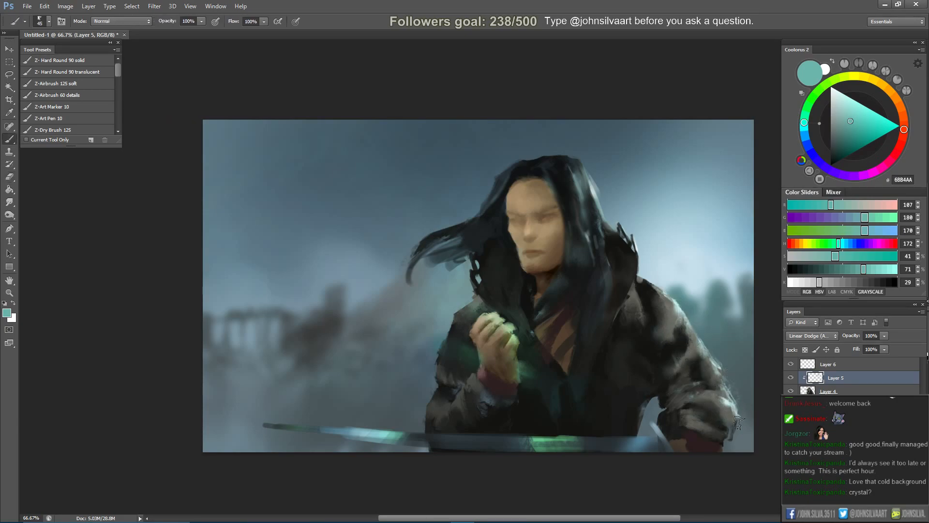
# Build up bright teal highlights on the folds of the lower sleeve, varying the textured brush up to 80 px.
pyautogui.press('[')
pyautogui.press('[')
pyautogui.press('[')
pyautogui.press('[')
pyautogui.press('[')
pyautogui.press('[')
pyautogui.press('[')
pyautogui.press('[')
pyautogui.press(']')
pyautogui.press(']')
pyautogui.moveTo(695, 332)
pyautogui.mouseDown()
pyautogui.moveTo(689, 358)
pyautogui.moveTo(710, 399)
pyautogui.moveTo(691, 408)
pyautogui.moveTo(706, 416)
pyautogui.moveTo(692, 421)
pyautogui.mouseUp()
pyautogui.press('[')
pyautogui.press('[')
pyautogui.press('[')
pyautogui.press('[')
pyautogui.press(']')
pyautogui.press(']')
pyautogui.press(']')
pyautogui.press(']')
pyautogui.press(']')
pyautogui.press(']')
pyautogui.press(']')
pyautogui.press(']')
pyautogui.press('F4')
pyautogui.press(']')
pyautogui.press(']')
pyautogui.press('F4')
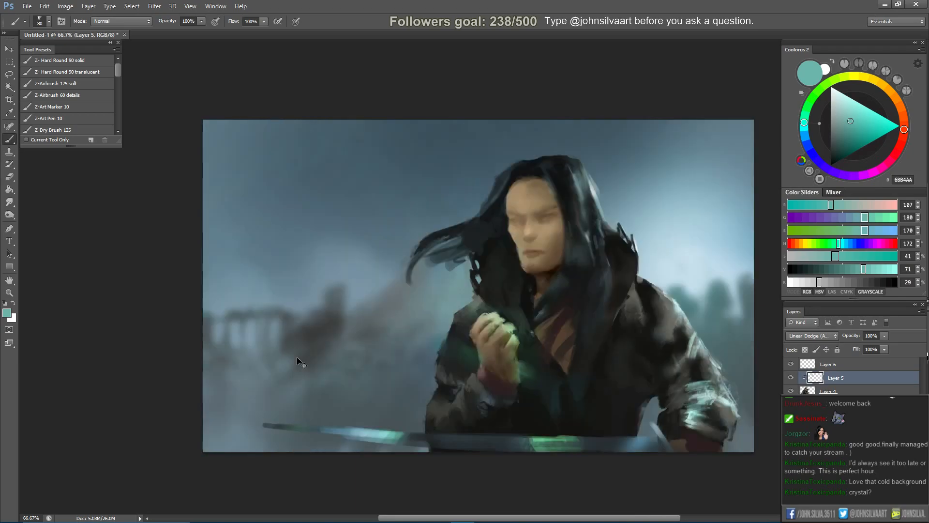
pyautogui.press('F4')
pyautogui.press('F4')
# Brush textured teal highlights onto the coat's shoulder and upper arm at varied sizes, and undo the last stroke.
pyautogui.press('e')
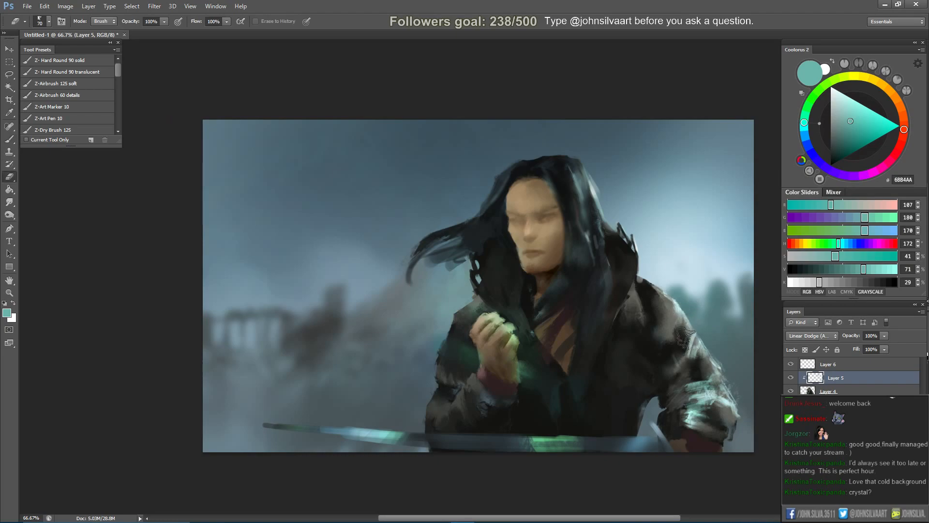
pyautogui.press('b')
pyautogui.press('[')
pyautogui.press('[')
pyautogui.press(']')
pyautogui.press('[')
pyautogui.press('[')
pyautogui.press('[')
pyautogui.press('[')
pyautogui.press(']')
pyautogui.press(']')
pyautogui.press(']')
pyautogui.press(']')
pyautogui.press(']')
pyautogui.press(']')
pyautogui.press(']')
pyautogui.press(']')
pyautogui.moveTo(638, 287); pyautogui.dragTo(651, 302)
pyautogui.hotkey('ctrl', 'z')
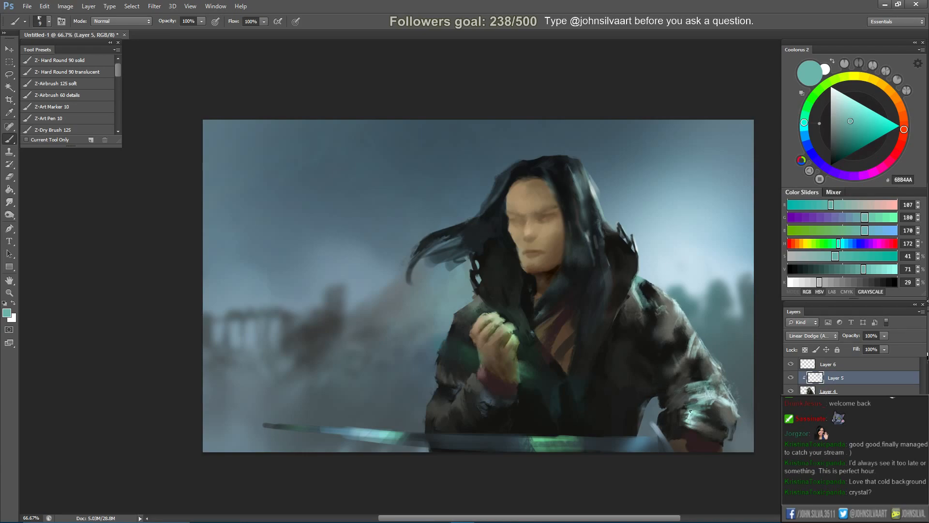
# Undo another shoulder stroke and paint small teal highlights on the hand below the lit sleeve.
pyautogui.press(']')
pyautogui.press(']')
pyautogui.press(']')
pyautogui.press(']')
pyautogui.press(']')
pyautogui.press(']')
pyautogui.press(']')
pyautogui.press(']')
pyautogui.press(']')
pyautogui.press(']')
pyautogui.hotkey('ctrl', 'z')
pyautogui.moveTo(683, 438); pyautogui.dragTo(700, 446)
pyautogui.press('[')
pyautogui.press('[')
pyautogui.press('[')
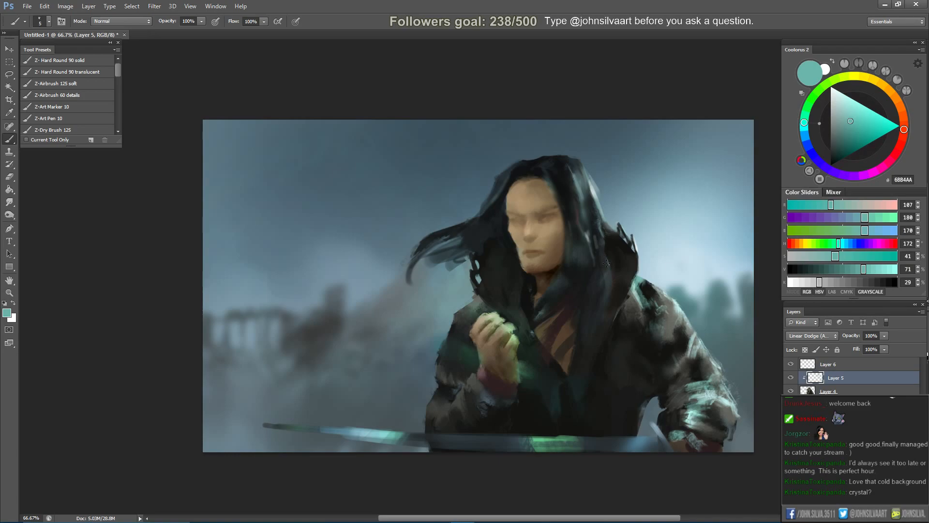
# Paint thin teal strands at the ends of the hair over the collar, starting with a 5 px brush.
pyautogui.moveTo(614, 280)
pyautogui.mouseDown()
pyautogui.moveTo(615, 290)
pyautogui.moveTo(610, 265)
pyautogui.moveTo(614, 296)
pyautogui.moveTo(599, 252)
pyautogui.moveTo(603, 289)
pyautogui.mouseUp()
pyautogui.press(']')
pyautogui.press(']')
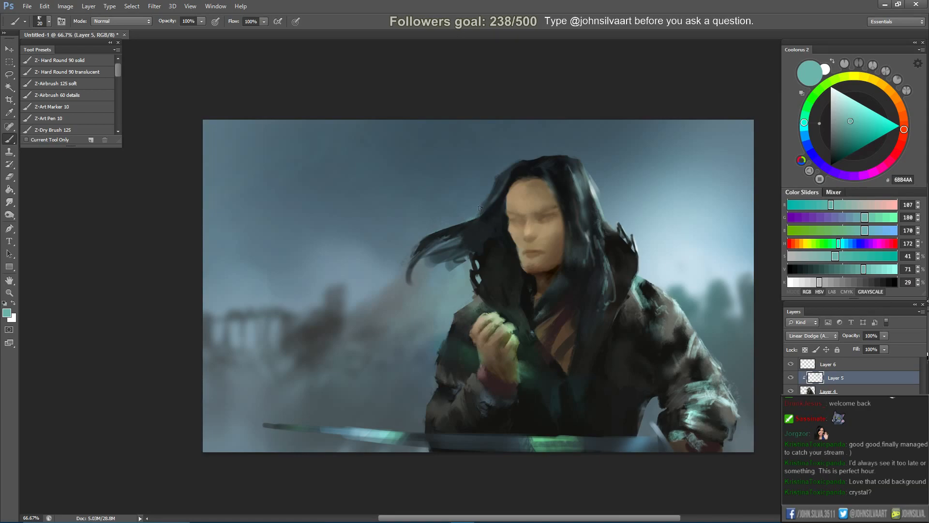
# Shift the brush colour from teal to dark green 2B663A and dab highlights onto the raised fist.
pyautogui.press(']')
pyautogui.press(']')
pyautogui.press(']')
pyautogui.moveTo(510, 324); pyautogui.dragTo(519, 347)
pyautogui.moveTo(817, 94); pyautogui.dragTo(808, 106)
pyautogui.press(']')
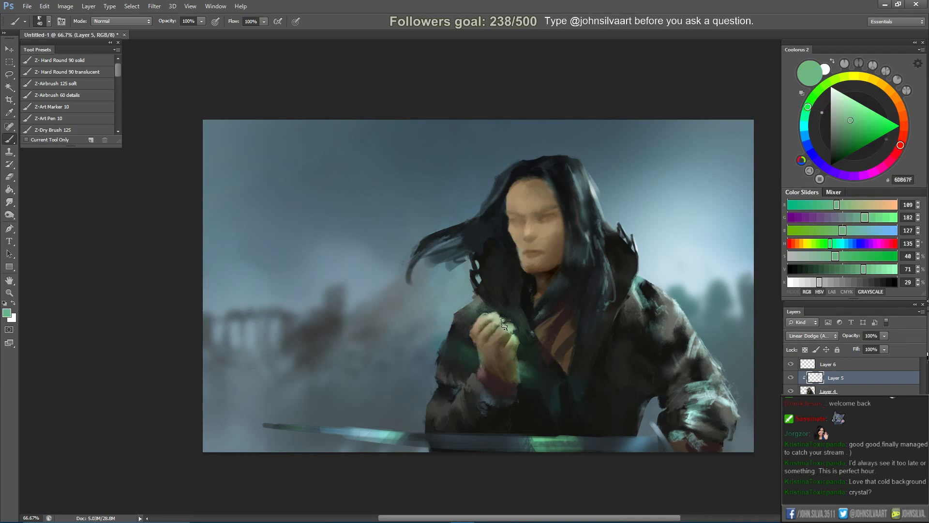
pyautogui.keyDown('alt'); pyautogui.click(503, 317); pyautogui.keyUp('alt')
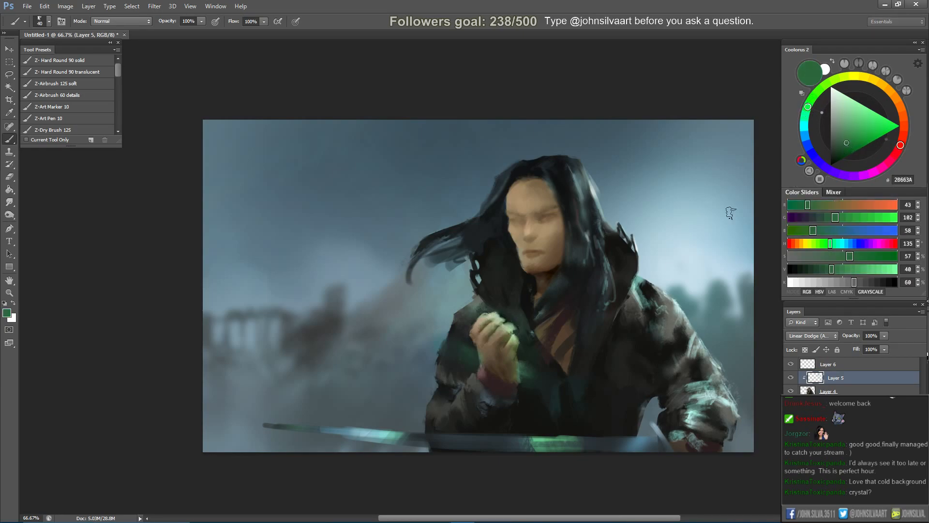
pyautogui.press(']')
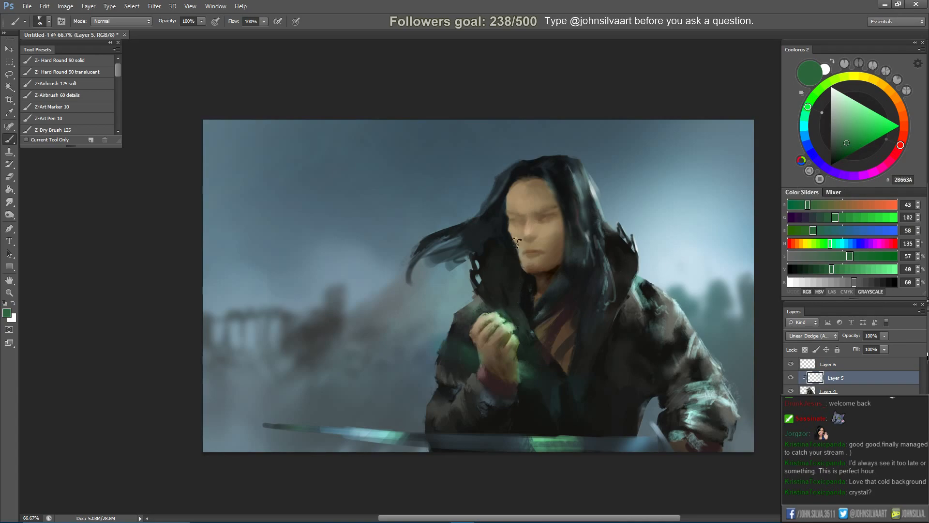
# Switch to the Z-Dry Brush 125 preset, reduce its size, try green light along the side of the fist, and undo the last stroke.
pyautogui.rightClick(522, 310)
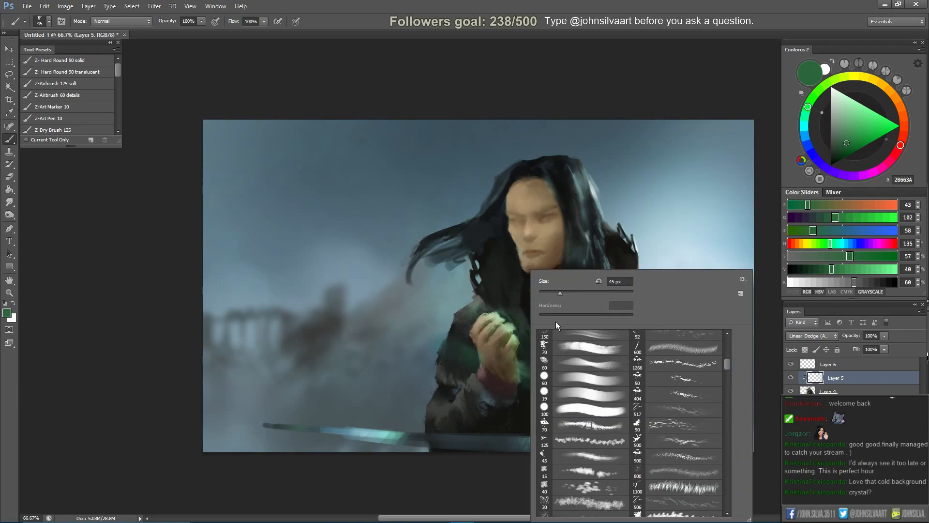
pyautogui.click(53, 130)
pyautogui.press('[')
pyautogui.press('[')
pyautogui.press('[')
pyautogui.press('[')
pyautogui.press('[')
pyautogui.press('[')
pyautogui.press('[')
pyautogui.press('[')
pyautogui.moveTo(500, 325)
pyautogui.mouseDown()
pyautogui.moveTo(525, 348)
pyautogui.moveTo(513, 364)
pyautogui.moveTo(494, 359)
pyautogui.moveTo(471, 331)
pyautogui.moveTo(476, 358)
pyautogui.moveTo(466, 348)
pyautogui.moveTo(488, 366)
pyautogui.moveTo(511, 367)
pyautogui.moveTo(479, 364)
pyautogui.moveTo(497, 368)
pyautogui.moveTo(494, 379)
pyautogui.moveTo(521, 365)
pyautogui.mouseUp()
pyautogui.hotkey('ctrl', 'z')
# Build up textured green glow around the knuckles and palm with a roughly 20 px brush, undoing unwanted strokes.
pyautogui.press(']')
pyautogui.press(']')
pyautogui.press(']')
pyautogui.press('[')
pyautogui.press('[')
pyautogui.hotkey('ctrl', 'z')
pyautogui.hotkey('ctrl', 'z')
pyautogui.hotkey('ctrl', 'z')
pyautogui.hotkey('ctrl', 'z')
pyautogui.press(']')
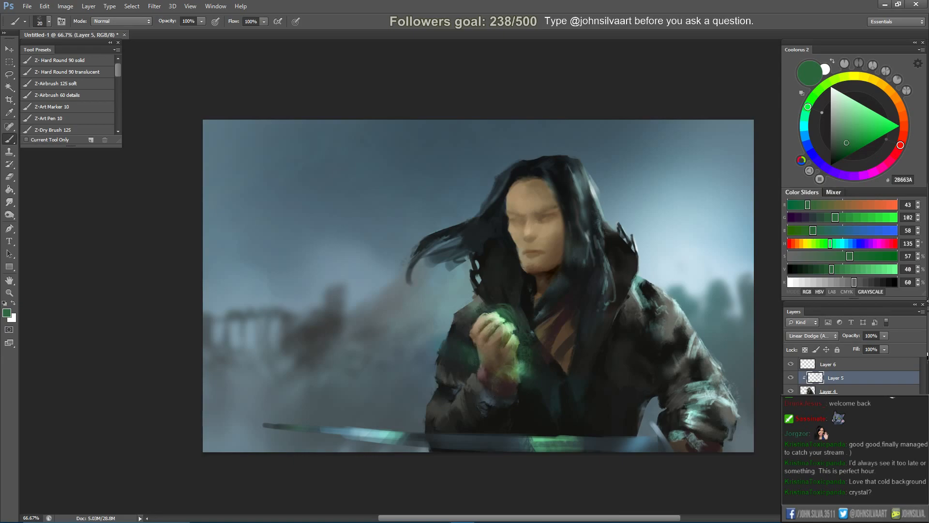
# Try a green stroke across the fist from the palm to the outer knuckles, and undo it.
pyautogui.press(']')
pyautogui.press(']')
pyautogui.press('[')
pyautogui.moveTo(513, 339)
pyautogui.mouseDown()
pyautogui.moveTo(507, 347)
pyautogui.moveTo(474, 314)
pyautogui.mouseUp()
pyautogui.hotkey('ctrl', 'z')
pyautogui.hotkey('ctrl', 'z')
pyautogui.hotkey('ctrl', 'z')
pyautogui.hotkey('ctrl', 'z')
# Add finer green strokes over and around the fist with smaller brush sizes, checking the figure on a temporarily mirrored canvas.
pyautogui.press('[')
pyautogui.press('[')
pyautogui.press('[')
pyautogui.press('[')
pyautogui.hotkey('ctrl', 'shift', 'h')
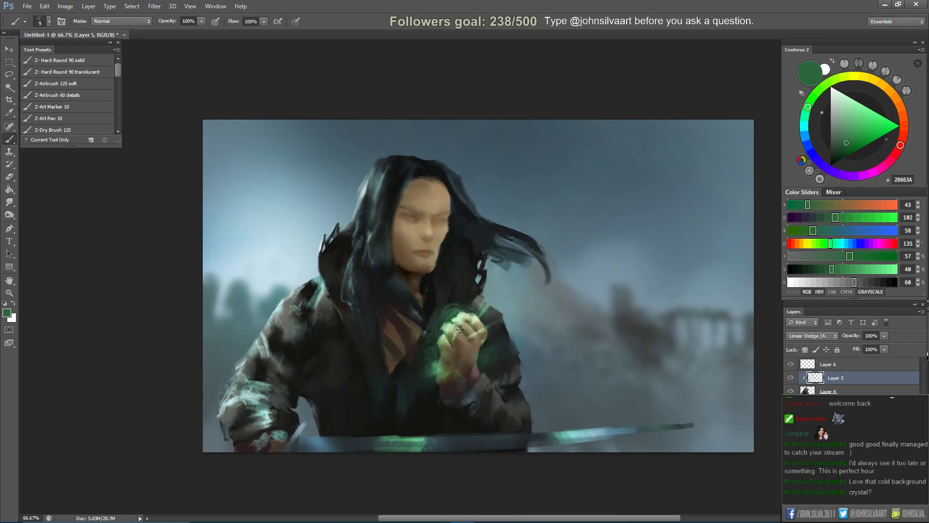
pyautogui.press('[')
pyautogui.press(']')
pyautogui.press(']')
pyautogui.hotkey('ctrl', 'shift', 'h')
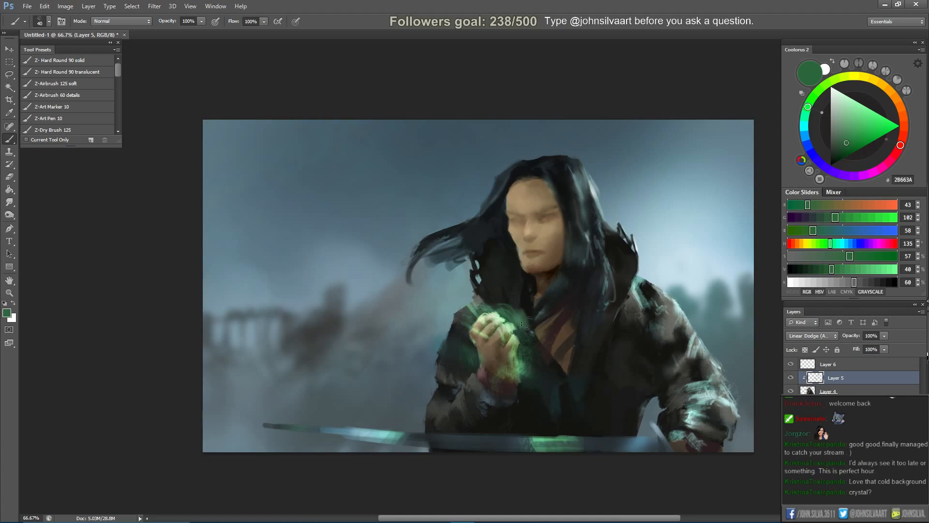
pyautogui.press('[')
pyautogui.press(']')
pyautogui.press(']')
# Switch to the soft round 60 px brush and reduce its size to 10 px.
pyautogui.rightClick(550, 306)
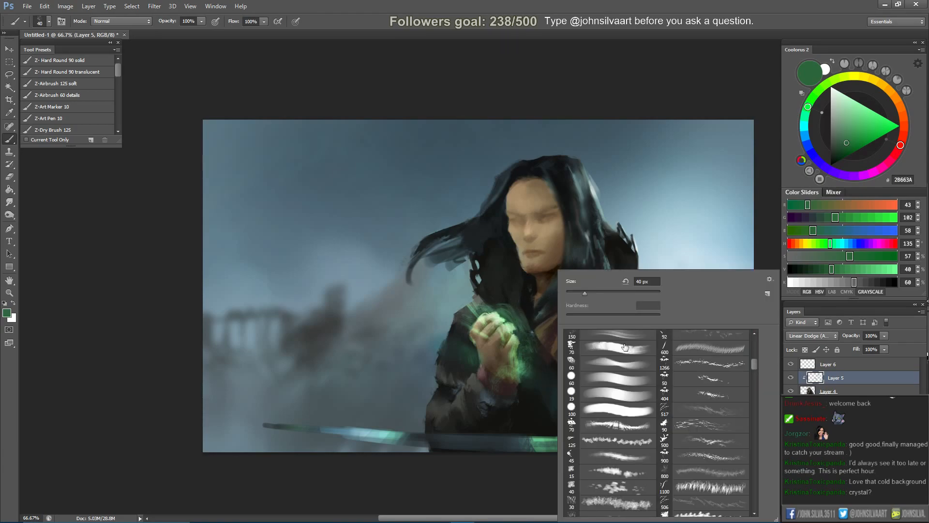
pyautogui.click(618, 379)
pyautogui.click(560, 313)
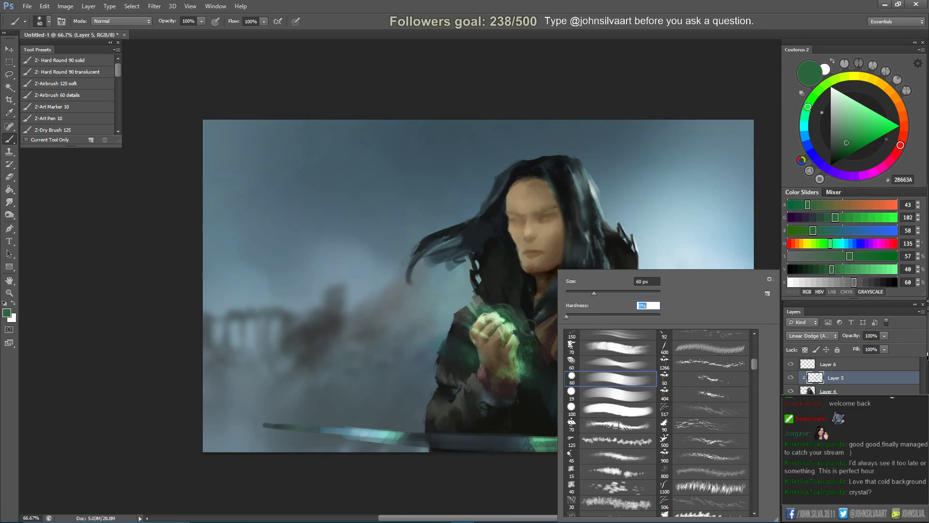
pyautogui.press('Escape')
pyautogui.press('[')
pyautogui.press('[')
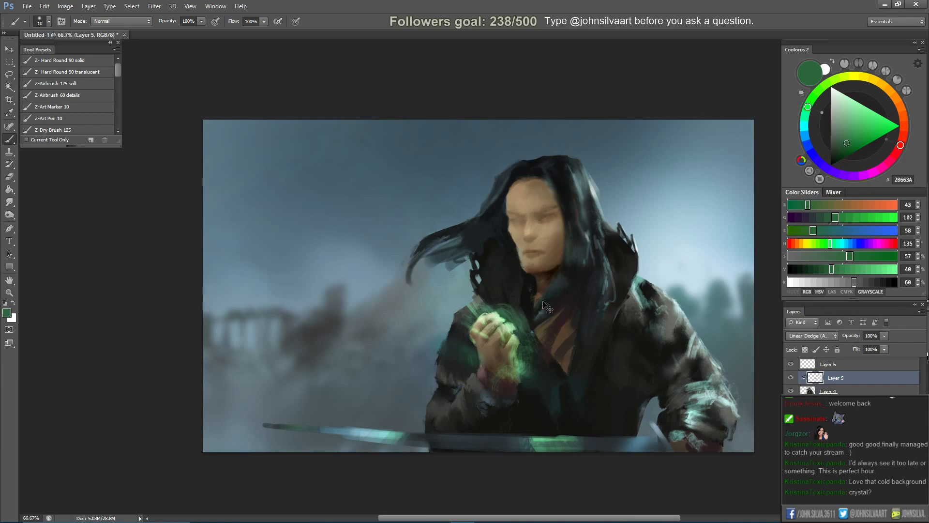
# Paint soft green light onto the scarf folds below the chin and check the whole image at reduced size.
pyautogui.press(']')
pyautogui.press(']')
pyautogui.press('[')
pyautogui.press('[')
pyautogui.hotkey('ctrl', '-')
pyautogui.hotkey('ctrl', '-')
pyautogui.hotkey('ctrl', '-')
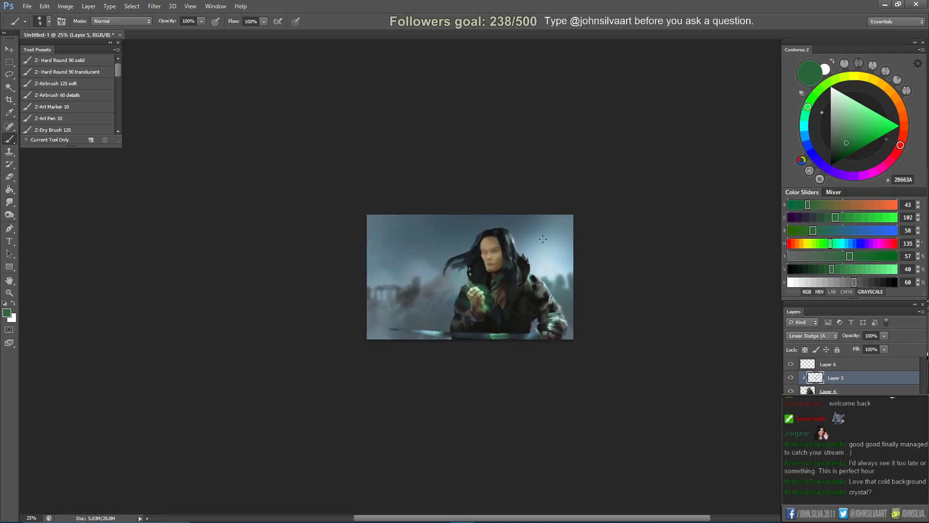
pyautogui.hotkey('ctrl', 'y')
pyautogui.hotkey('ctrl', 'y')
pyautogui.hotkey('ctrl', '+')
pyautogui.hotkey('ctrl', '+')
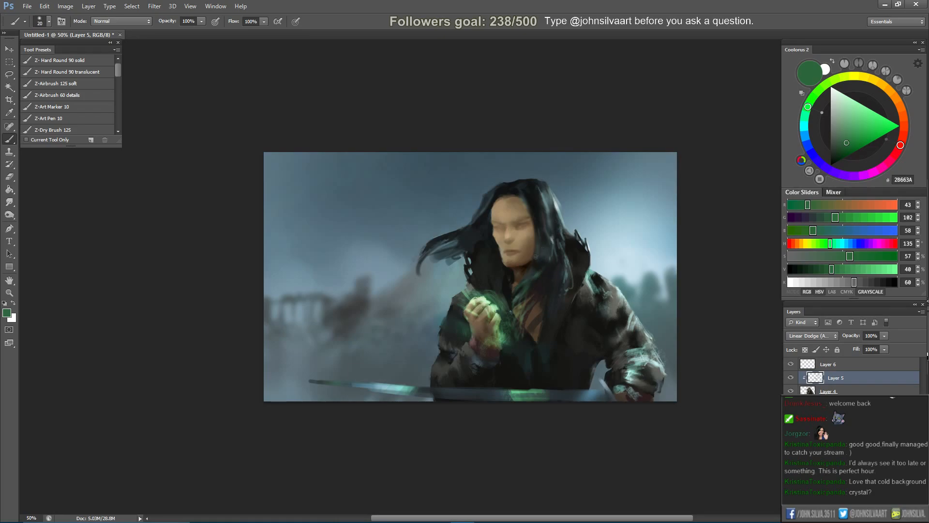
# Try a larger soft green stroke across the dark collar above the fist, and undo it.
pyautogui.press(']')
pyautogui.press(']')
pyautogui.press(']')
pyautogui.press(']')
pyautogui.press(']')
pyautogui.moveTo(473, 268)
pyautogui.mouseDown()
pyautogui.moveTo(480, 280)
pyautogui.moveTo(499, 282)
pyautogui.mouseUp()
pyautogui.hotkey('ctrl', 'z')
pyautogui.hotkey('ctrl', 'z')
pyautogui.hotkey('ctrl', 'z')
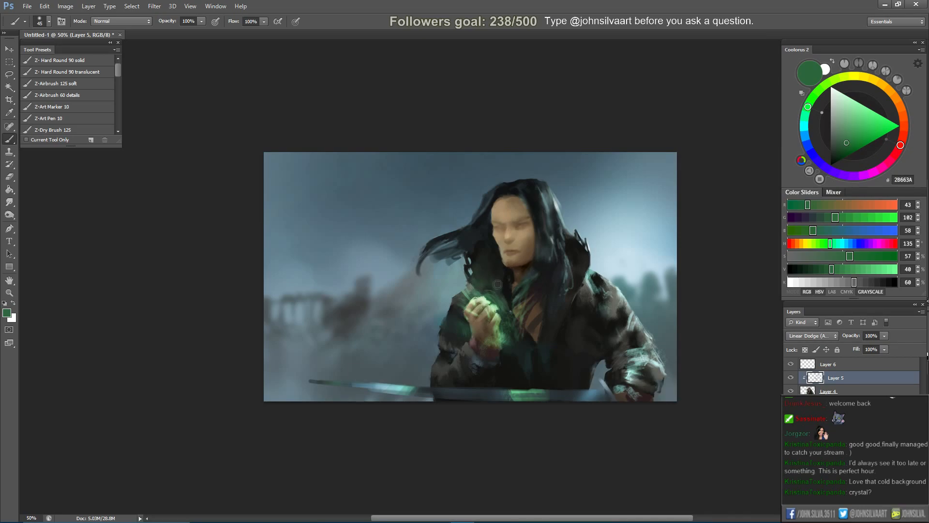
# Paint a soft green glow just above the knuckles, enlarging the brush to 90 px, and check it on a mirrored canvas.
pyautogui.moveTo(489, 287); pyautogui.dragTo(501, 288)
pyautogui.press(']')
pyautogui.hotkey('ctrl', 'shift', 'h')
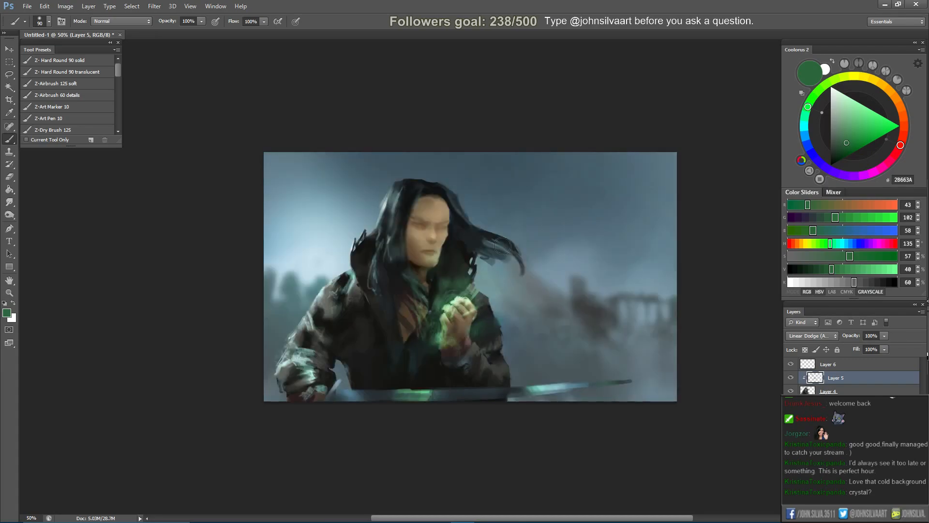
pyautogui.press('e')
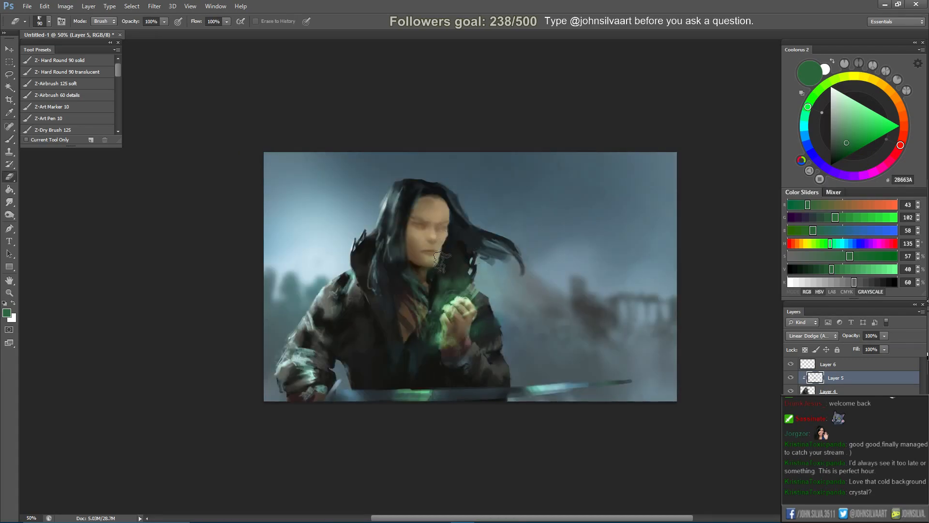
pyautogui.hotkey('ctrl', 'shift', 'h')
# Refine the glow around the knuckles by alternating a smaller soft brush with an 80 px eraser.
pyautogui.press('b')
pyautogui.press('[')
pyautogui.press('[')
pyautogui.press('[')
pyautogui.press('[')
pyautogui.press('[')
pyautogui.press('e')
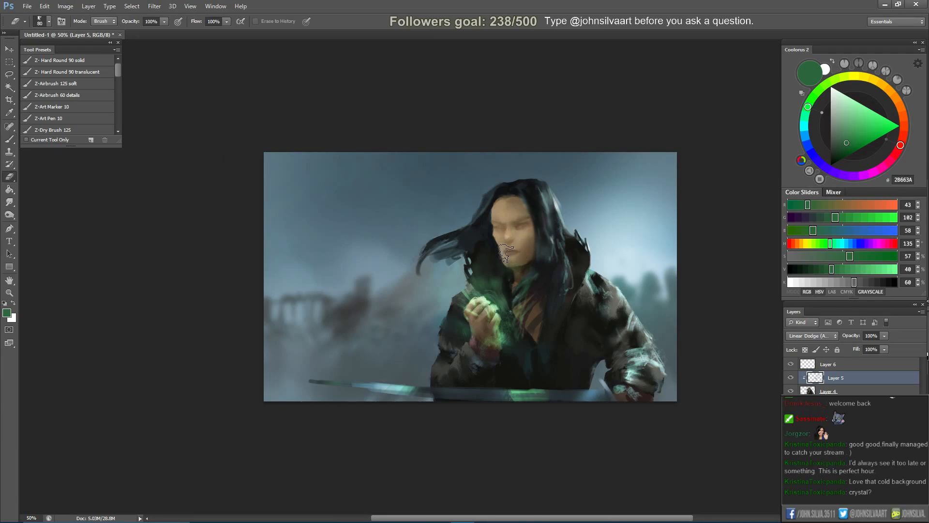
pyautogui.press('b')
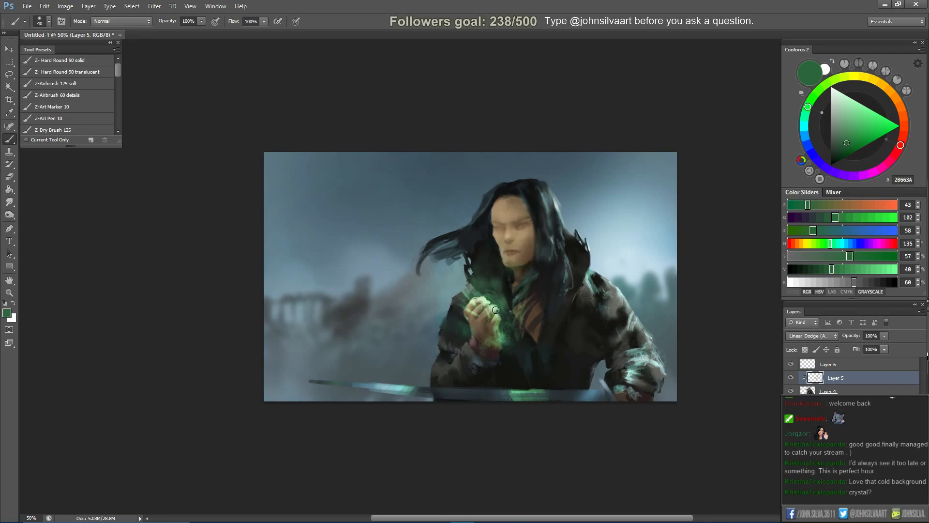
pyautogui.press('e')
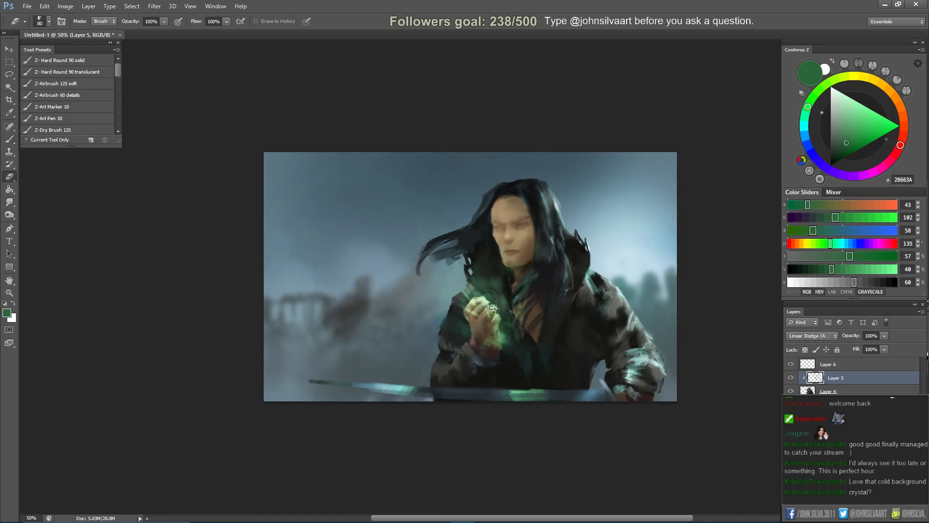
# Spread the soft green glow from the fist onto the coat's chest, enlarging the brush up to 125 px.
pyautogui.press('b')
pyautogui.press(']')
pyautogui.press(']')
pyautogui.press(']')
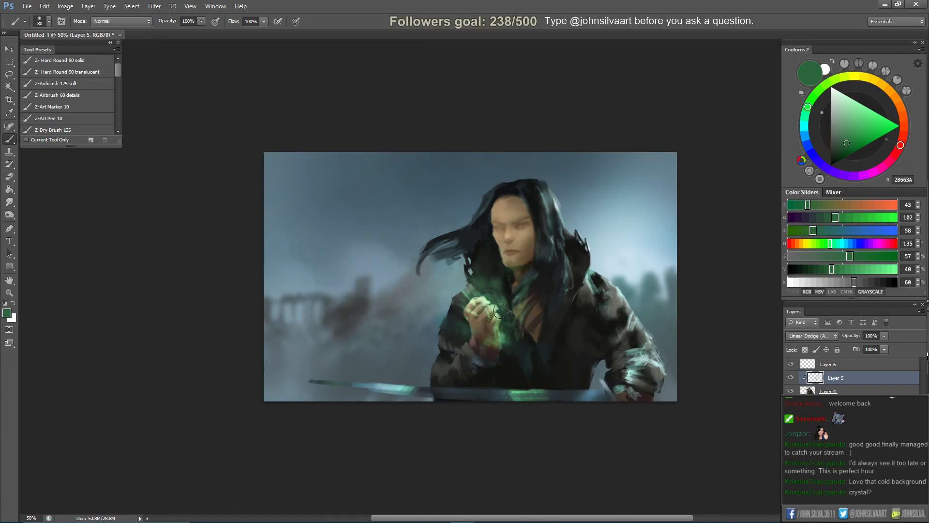
pyautogui.press(']')
pyautogui.press(']')
pyautogui.press(']')
pyautogui.press('e')
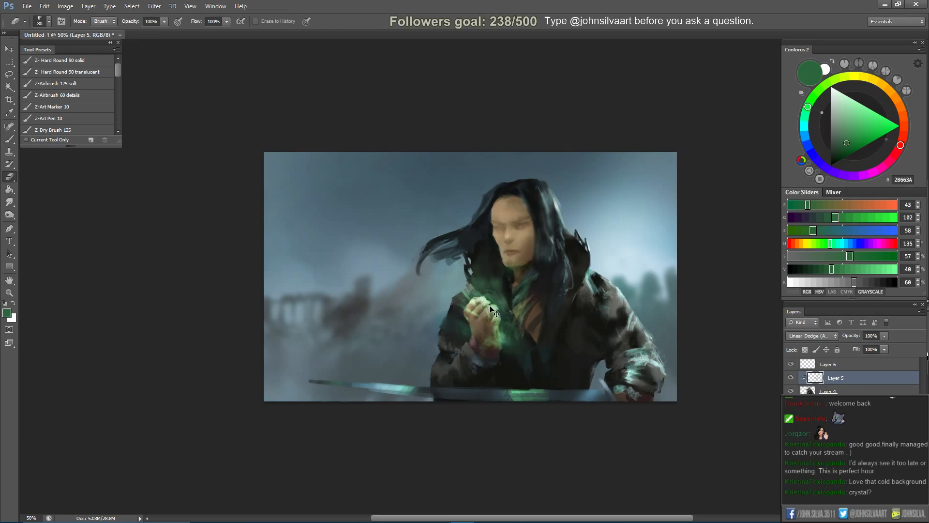
pyautogui.press('b')
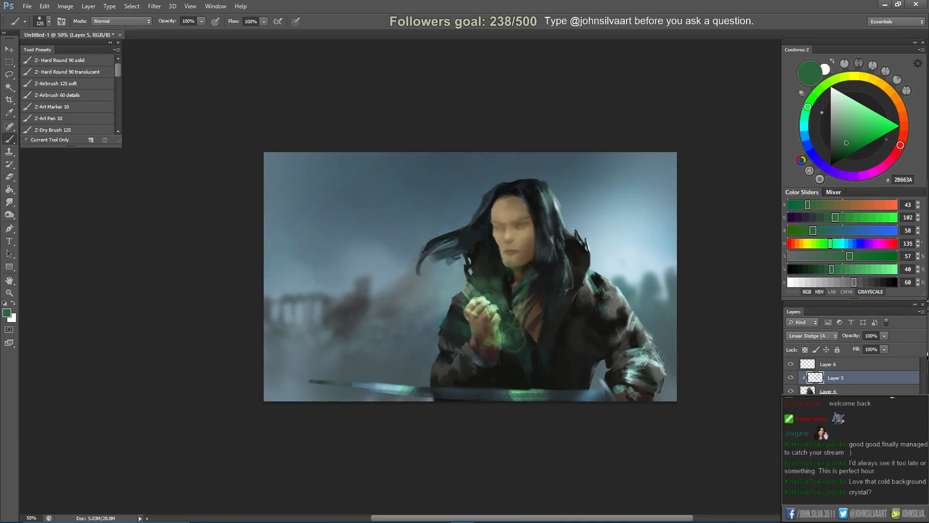
# Vary the soft brush size and dab green light onto the chest beside the scarf.
pyautogui.press('[')
pyautogui.press('[')
pyautogui.press('[')
pyautogui.press('[')
pyautogui.press('[')
pyautogui.press('[')
pyautogui.press('[')
pyautogui.press('[')
pyautogui.press(']')
pyautogui.press(']')
pyautogui.press(']')
pyautogui.press(']')
pyautogui.press(']')
pyautogui.press(']')
pyautogui.press(']')
pyautogui.press(']')
pyautogui.press('[')
pyautogui.click(544, 330)
# Try large soft green glow strokes over the fist and chest at up to 125 px, and undo them.
pyautogui.press('[')
pyautogui.press('[')
pyautogui.press('[')
pyautogui.moveTo(509, 266)
pyautogui.mouseDown()
pyautogui.moveTo(532, 358)
pyautogui.moveTo(486, 277)
pyautogui.moveTo(479, 346)
pyautogui.mouseUp()
pyautogui.hotkey('ctrl', 'z')
pyautogui.press(']')
pyautogui.press(']')
pyautogui.press(']')
pyautogui.moveTo(513, 280)
pyautogui.mouseDown()
pyautogui.moveTo(488, 286)
pyautogui.moveTo(521, 289)
pyautogui.moveTo(511, 340)
pyautogui.moveTo(534, 297)
pyautogui.moveTo(510, 280)
pyautogui.moveTo(486, 300)
pyautogui.moveTo(496, 339)
pyautogui.mouseUp()
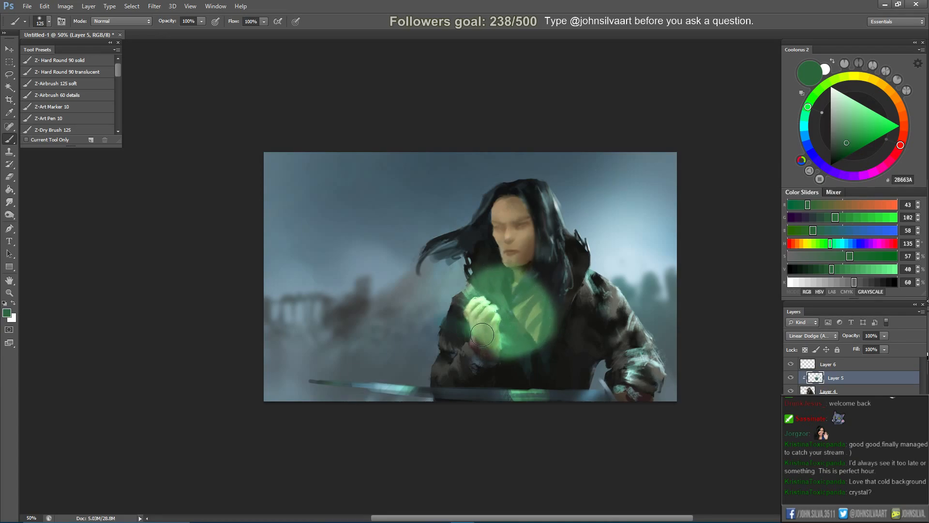
pyautogui.hotkey('ctrl', 'z')
# Paint a subtler soft green glow on the chest below the scarf with a brush of up to 80 px.
pyautogui.press('[')
pyautogui.press('[')
pyautogui.press('[')
pyautogui.press('[')
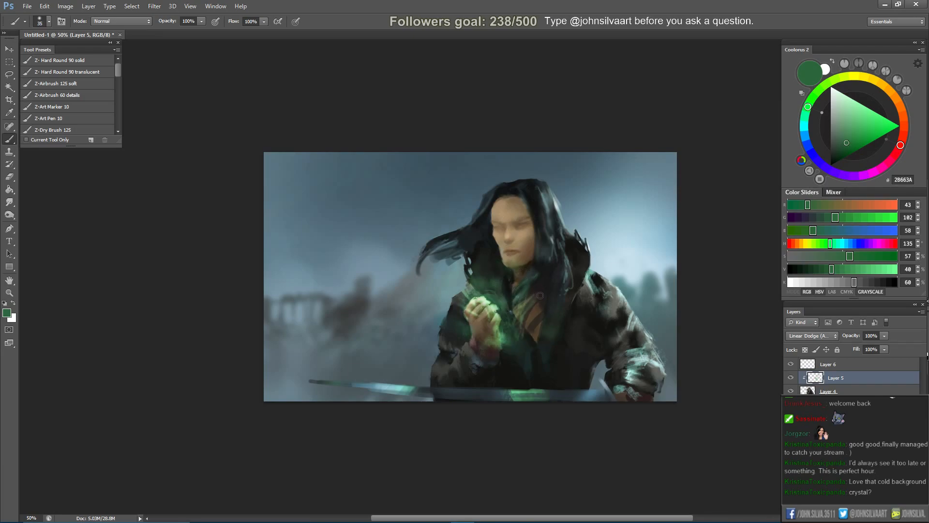
pyautogui.press(']')
pyautogui.press(']')
pyautogui.moveTo(522, 334); pyautogui.dragTo(509, 339)
pyautogui.press(']')
pyautogui.press(']')
pyautogui.press(']')
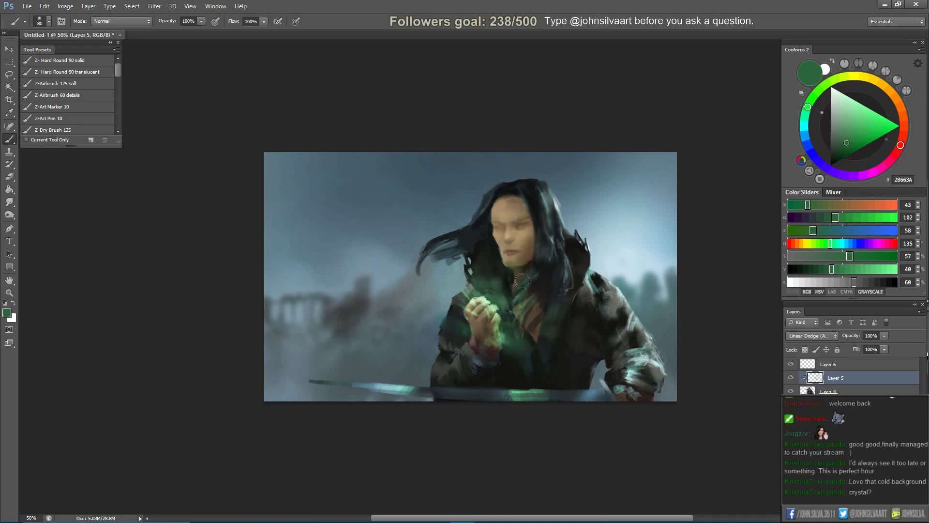
# Soften the green glow on the chest with a 60 px eraser.
pyautogui.press('e')
pyautogui.hotkey('ctrl', 'y')
pyautogui.hotkey('ctrl', 'y')
pyautogui.press(']')
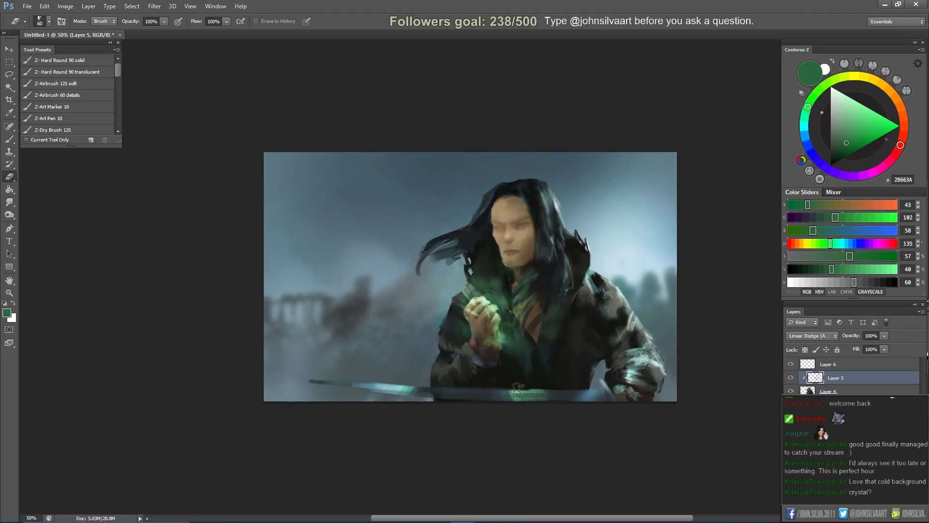
# Dab soft green glow onto the sword blade's reflections below the fist and near the sleeve.
pyautogui.press('b')
pyautogui.click(516, 393)
pyautogui.click(407, 388)
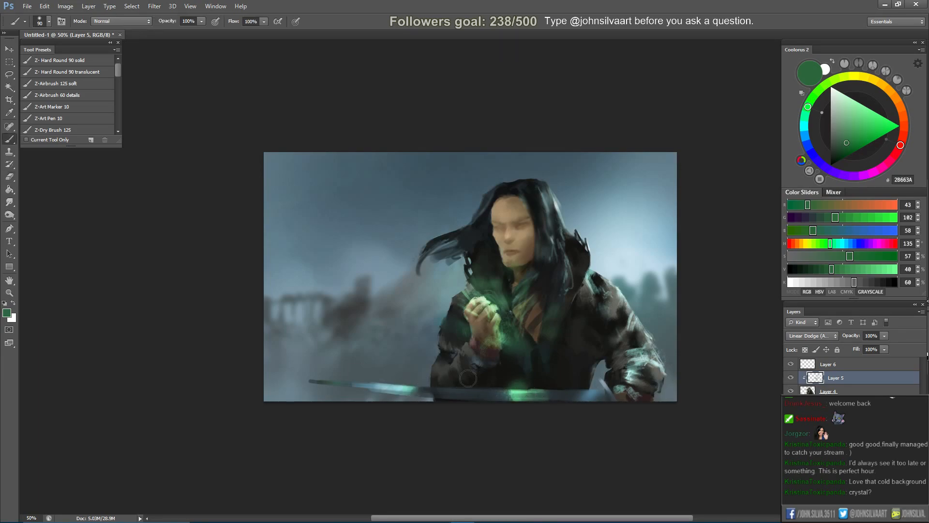
# Try a smaller soft green stroke down the sleeve of the raised arm, and undo it.
pyautogui.press('[')
pyautogui.press('[')
pyautogui.press('[')
pyautogui.press('[')
pyautogui.press('[')
pyautogui.press('[')
pyautogui.moveTo(455, 312)
pyautogui.mouseDown()
pyautogui.moveTo(452, 327)
pyautogui.moveTo(470, 267)
pyautogui.moveTo(494, 353)
pyautogui.moveTo(536, 359)
pyautogui.moveTo(457, 384)
pyautogui.mouseUp()
pyautogui.hotkey('ctrl', 'z')
pyautogui.hotkey('ctrl', 'z')
pyautogui.press('[')
pyautogui.press('[')
pyautogui.press('[')
pyautogui.press('e')
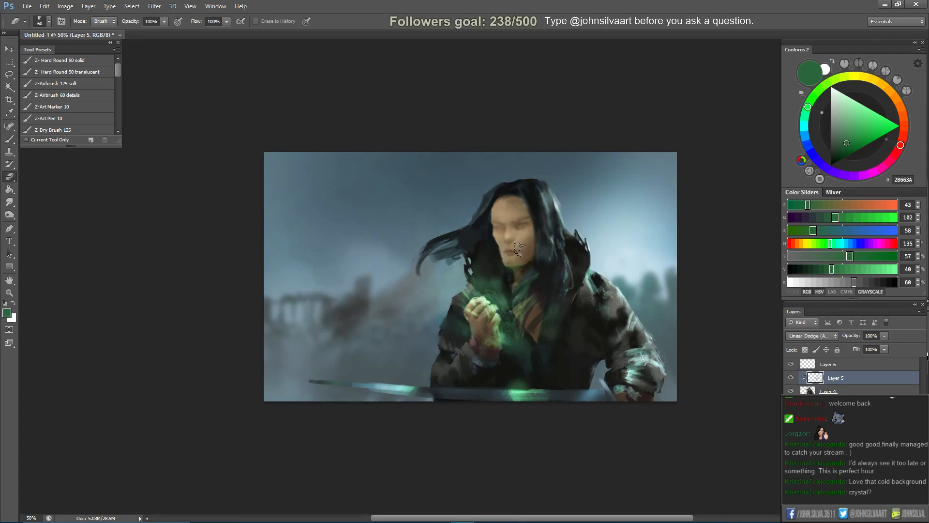
# Toggle the visibility of Layer 5 to compare the painting with and without the added light.
pyautogui.click(790, 377)
pyautogui.click(791, 378)
pyautogui.click(791, 377)
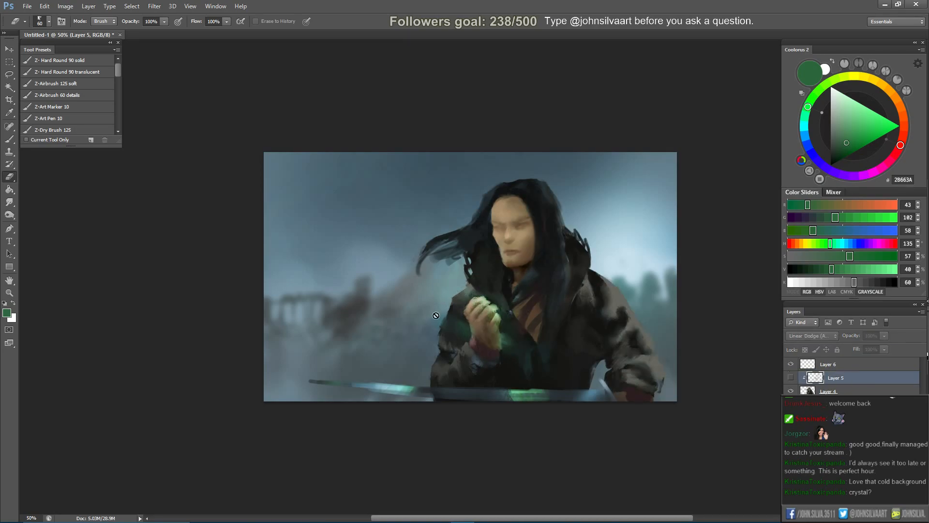
# Compare the figure with and without Layer 5's green light once more by hiding and showing that layer.
pyautogui.press('b')
pyautogui.click(791, 378)
pyautogui.click(792, 378)
pyautogui.click(791, 378)
pyautogui.click(791, 378)
pyautogui.click(791, 378)
# Clean up the green glow around the chin and neck on Layer 5 with a 40 px eraser and a soft brush.
pyautogui.press('e')
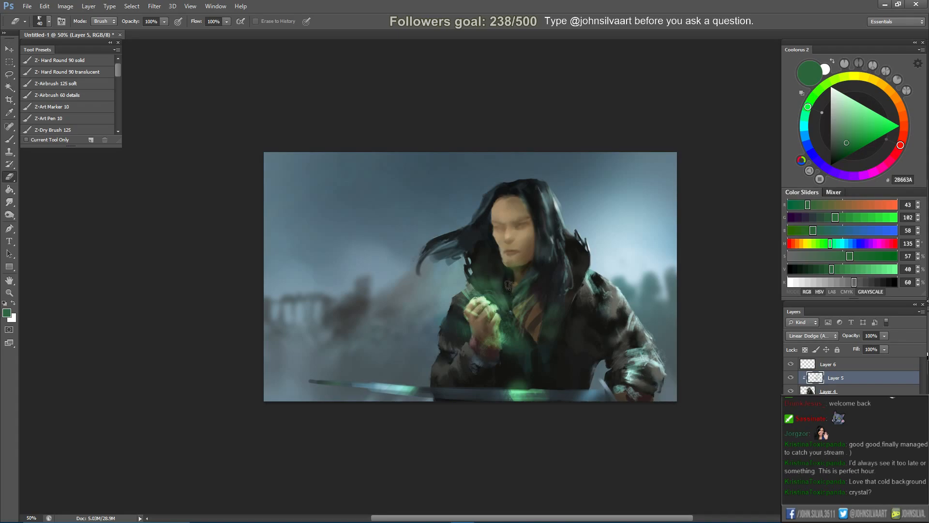
pyautogui.press('b')
pyautogui.press('e')
pyautogui.press('b')
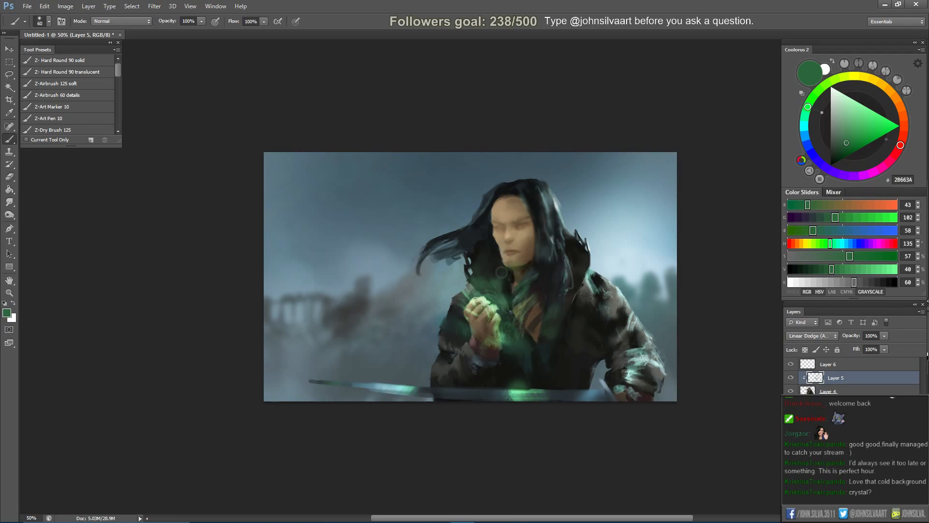
# Check the painting's values in proof colors and with Layer 5 hidden and shown.
pyautogui.hotkey('ctrl', 'y')
pyautogui.hotkey('ctrl', 'y')
pyautogui.click(791, 377)
pyautogui.click(791, 377)
pyautogui.click(791, 377)
pyautogui.click(790, 377)
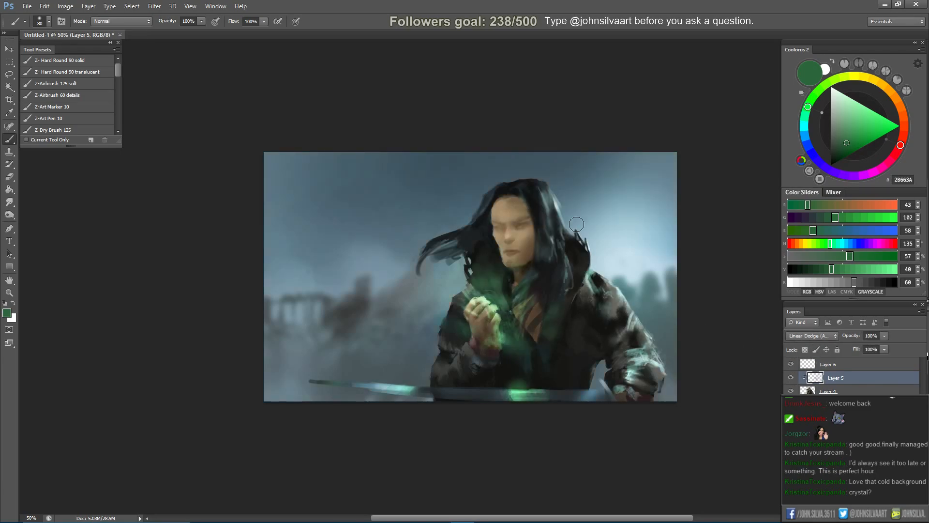
# Try a 250 px pale blue glow, sampled from the sky, over the top of the head, and undo it.
pyautogui.keyDown('alt'); pyautogui.click(606, 221); pyautogui.keyUp('alt')
pyautogui.press(']')
pyautogui.press(']')
pyautogui.press(']')
pyautogui.press(']')
pyautogui.press(']')
pyautogui.press(']')
pyautogui.press(']')
pyautogui.moveTo(504, 215)
pyautogui.mouseDown()
pyautogui.moveTo(514, 243)
pyautogui.moveTo(513, 213)
pyautogui.mouseUp()
pyautogui.hotkey('ctrl', 'z')
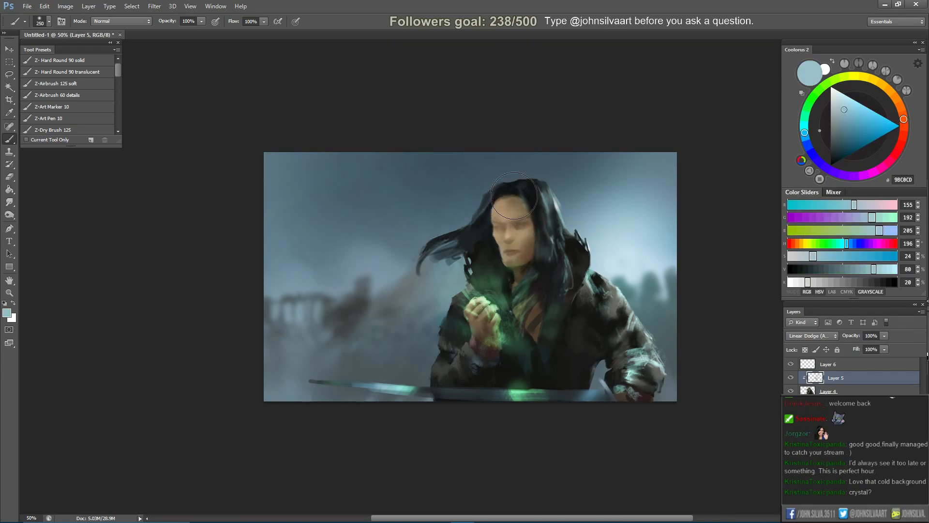
# Choose a darker blue (2C5B79), try a smaller 80 px glow along the hair beside the face, and undo the stroke.
pyautogui.moveTo(864, 138)
pyautogui.mouseDown()
pyautogui.moveTo(872, 135)
pyautogui.moveTo(852, 141)
pyautogui.mouseUp()
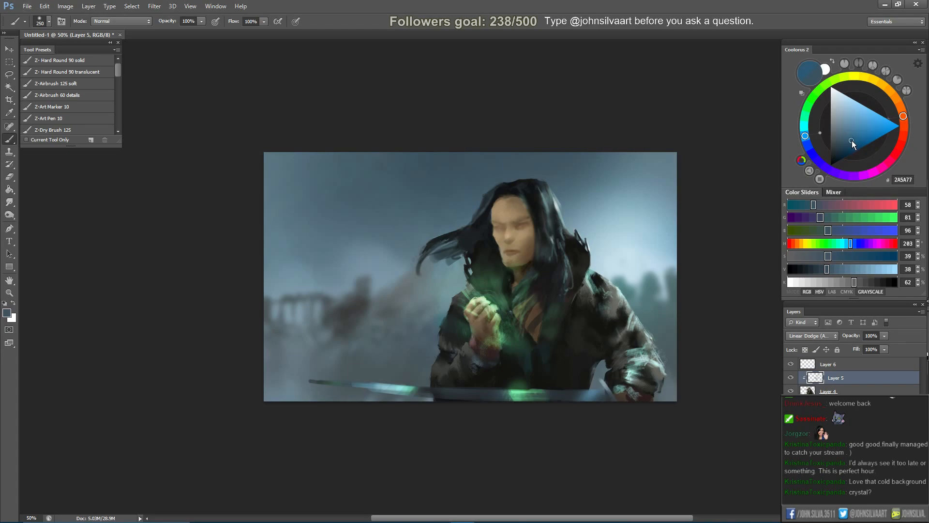
pyautogui.press(']')
pyautogui.press('[')
pyautogui.press('[')
pyautogui.press('[')
pyautogui.press('[')
pyautogui.press('[')
pyautogui.press('[')
pyautogui.press('[')
pyautogui.press('[')
pyautogui.press('[')
pyautogui.moveTo(508, 194); pyautogui.dragTo(484, 225)
pyautogui.hotkey('ctrl', 'z')
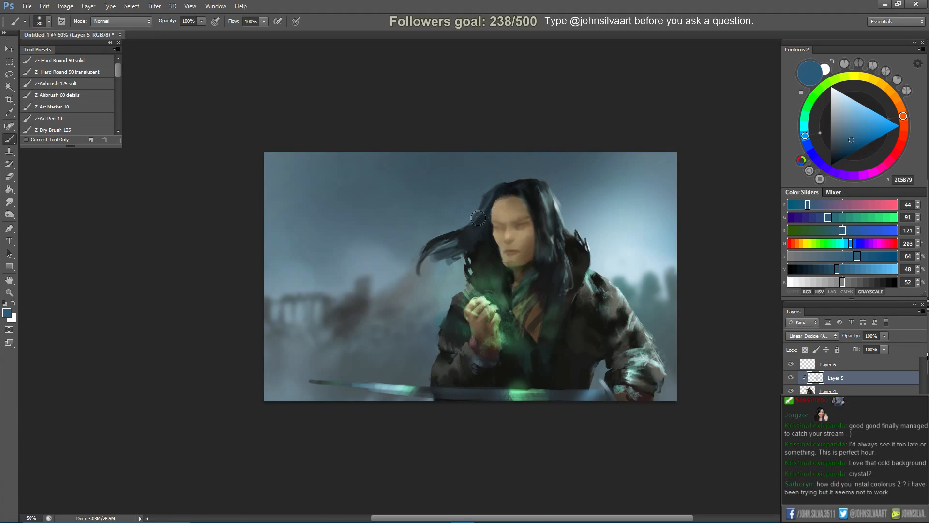
# Brush soft blue light around the collar and neck at 150 to 175 px, cleaning up near the chin with the eraser.
pyautogui.press(']')
pyautogui.press(']')
pyautogui.press(']')
pyautogui.press(']')
pyautogui.press(']')
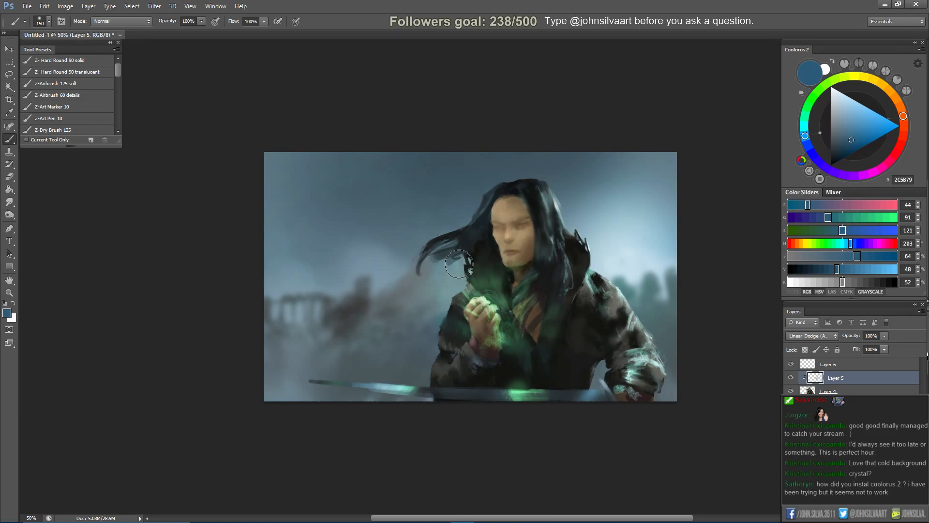
pyautogui.press('e')
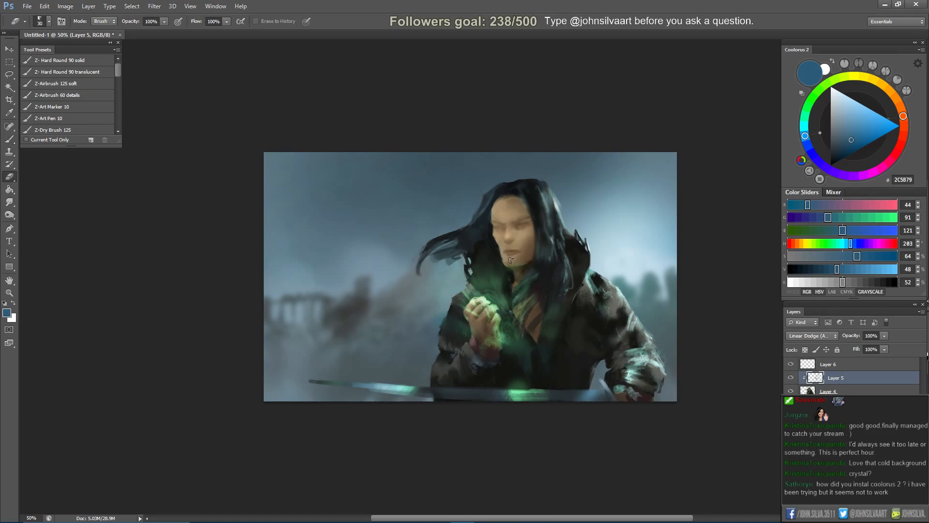
pyautogui.press('b')
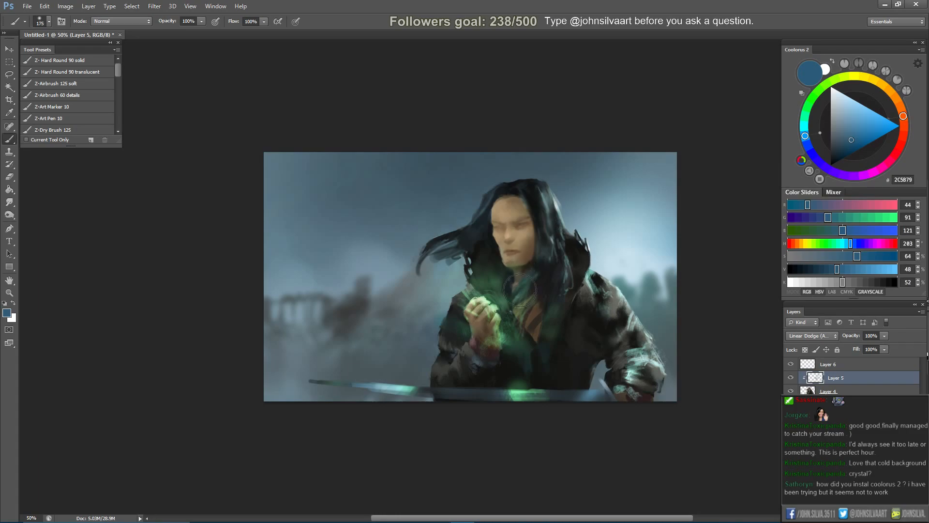
pyautogui.press(']')
pyautogui.press('e')
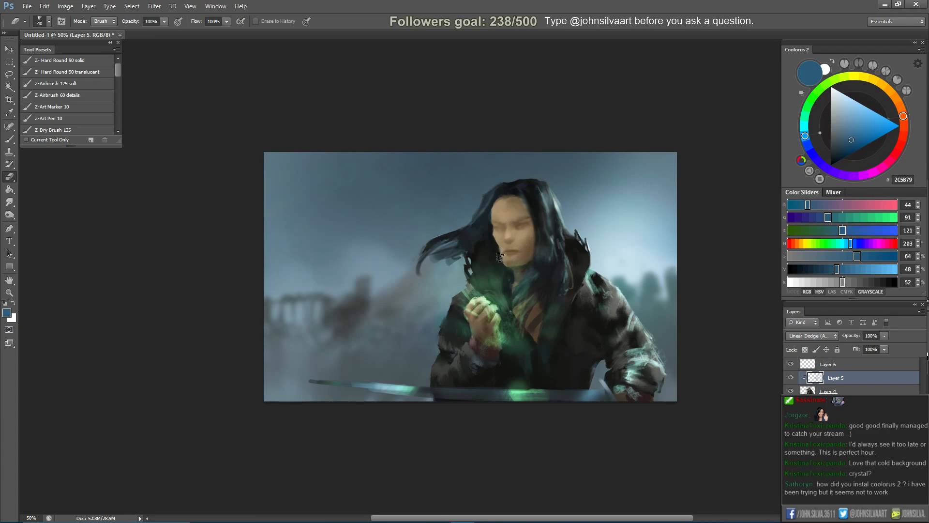
pyautogui.press('r')
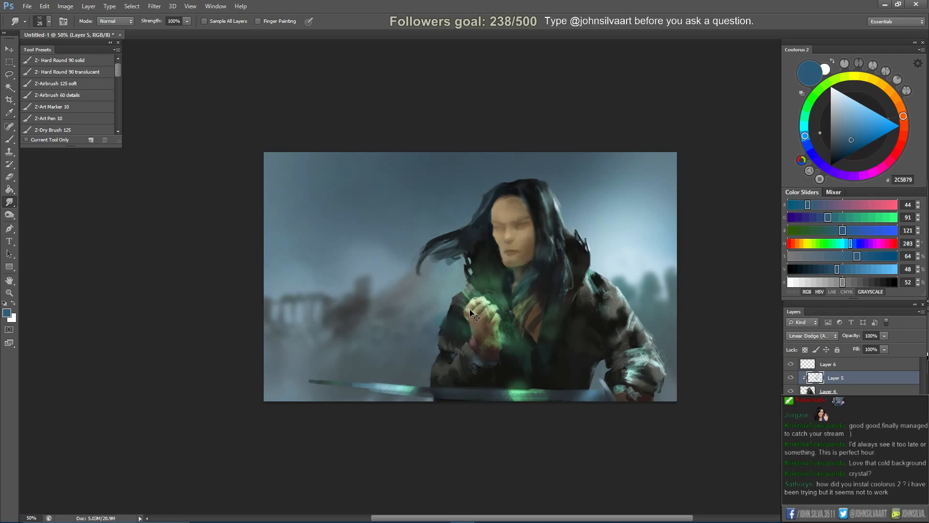
pyautogui.press('b')
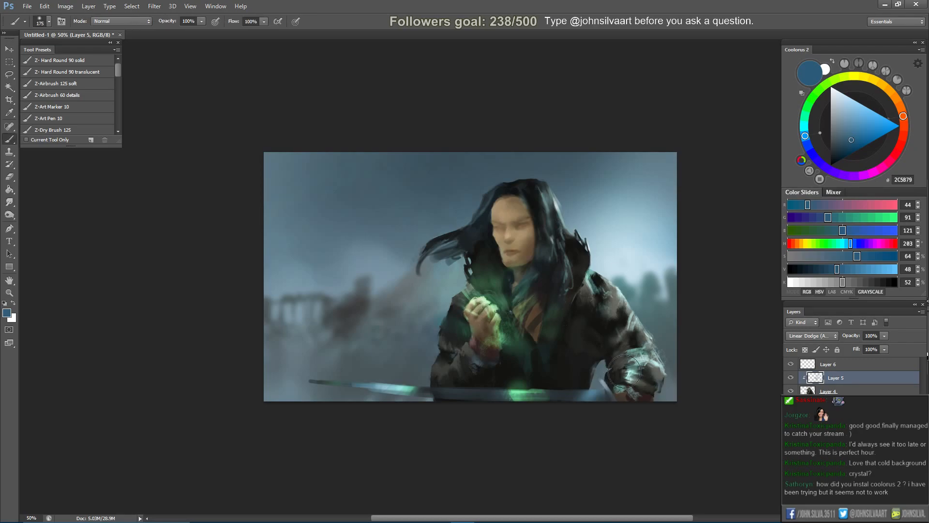
# Glaze soft blue light over the lowered arm's sleeve and shoulder with a 175 px brush.
pyautogui.moveTo(643, 359); pyautogui.dragTo(651, 350)
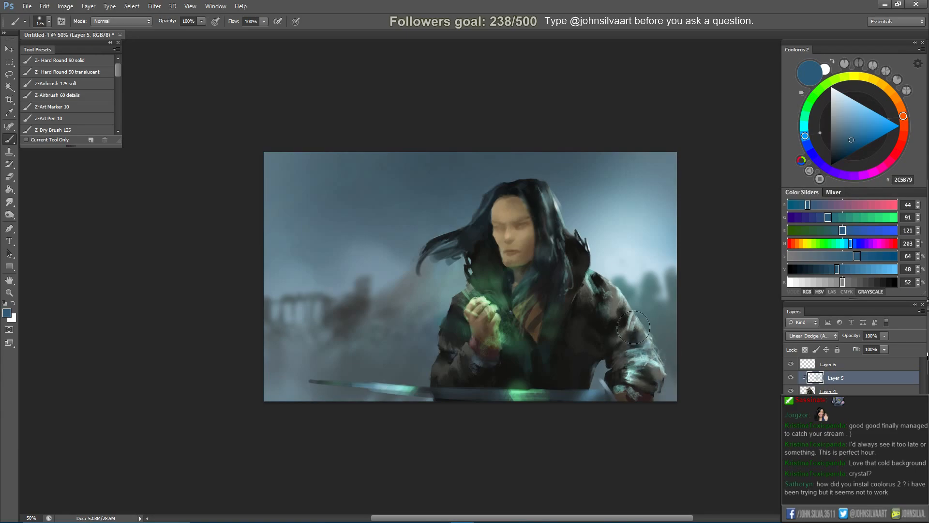
pyautogui.moveTo(609, 277)
pyautogui.mouseDown()
pyautogui.moveTo(602, 294)
pyautogui.moveTo(597, 272)
pyautogui.moveTo(613, 309)
pyautogui.moveTo(623, 307)
pyautogui.moveTo(624, 326)
pyautogui.moveTo(618, 317)
pyautogui.moveTo(628, 318)
pyautogui.moveTo(624, 335)
pyautogui.moveTo(622, 307)
pyautogui.moveTo(584, 275)
pyautogui.mouseUp()
pyautogui.press('[')
pyautogui.press('[')
pyautogui.press('[')
pyautogui.press('[')
pyautogui.press(']')
pyautogui.press(']')
pyautogui.press(']')
pyautogui.press(']')
# Add soft blue light to the dark collar beside the chin and to the lowered arm's cuff, enlarging the brush to 200 px.
pyautogui.moveTo(477, 259)
pyautogui.mouseDown()
pyautogui.moveTo(480, 237)
pyautogui.moveTo(468, 246)
pyautogui.moveTo(483, 231)
pyautogui.moveTo(475, 245)
pyautogui.moveTo(485, 247)
pyautogui.moveTo(487, 225)
pyautogui.moveTo(461, 255)
pyautogui.moveTo(451, 245)
pyautogui.moveTo(431, 260)
pyautogui.moveTo(478, 236)
pyautogui.moveTo(458, 257)
pyautogui.moveTo(484, 239)
pyautogui.moveTo(494, 267)
pyautogui.mouseUp()
pyautogui.press('[')
pyautogui.press(']')
pyautogui.press(']')
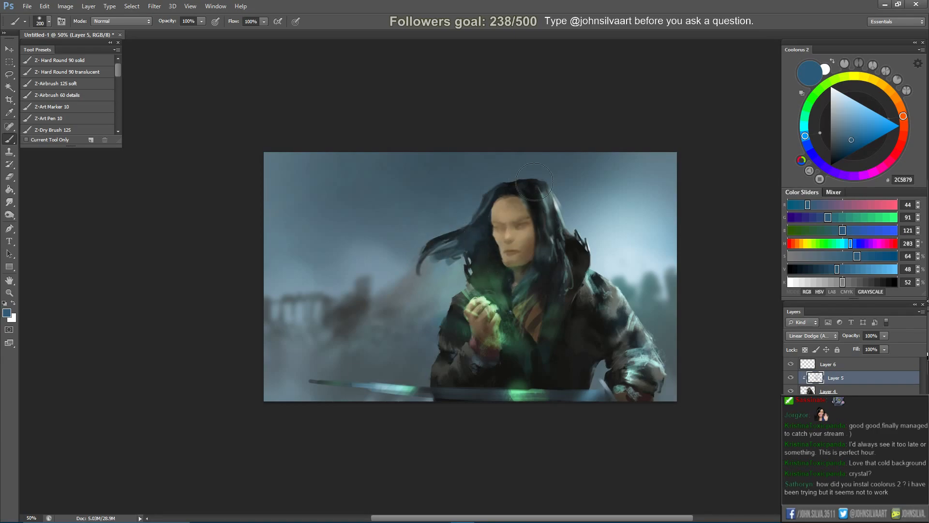
pyautogui.moveTo(624, 377); pyautogui.dragTo(625, 371)
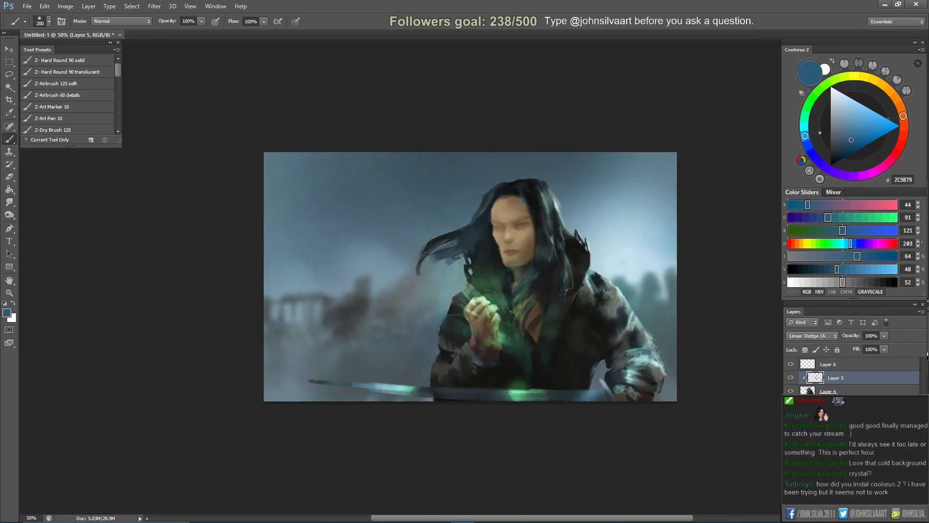
# Add a soft blue sheen to the hair at the crown of the head with a 150 px brush.
pyautogui.press('[')
pyautogui.press('[')
pyautogui.press('[')
pyautogui.press('[')
pyautogui.press('[')
pyautogui.press('[')
pyautogui.press('[')
pyautogui.press('[')
pyautogui.press(']')
pyautogui.press(']')
pyautogui.press(']')
pyautogui.press(']')
pyautogui.press(']')
pyautogui.press(']')
pyautogui.moveTo(534, 188); pyautogui.dragTo(528, 186)
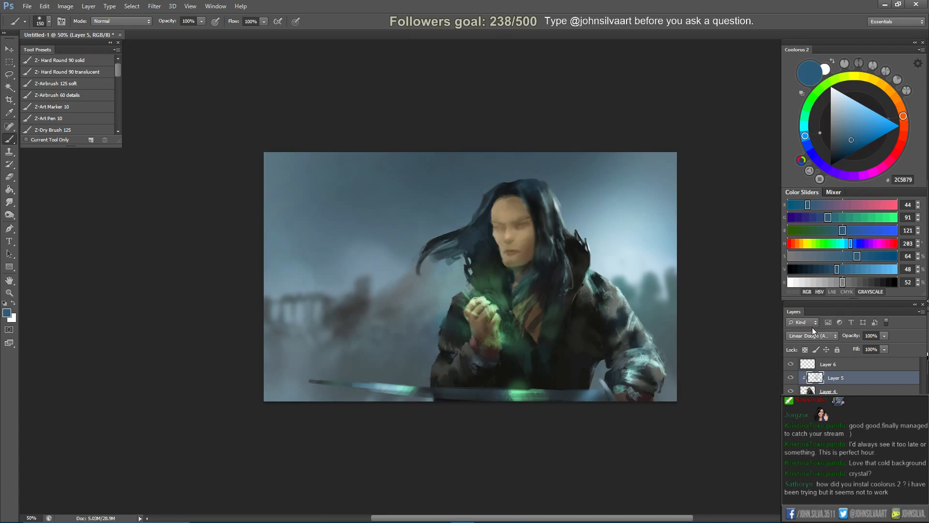
# Release Layer 5's clipping mask to inspect the light outside the figure, and clip it to Layer 4 again.
pyautogui.click(796, 382)
pyautogui.click(797, 382)
pyautogui.keyDown('alt'); pyautogui.click(879, 382); pyautogui.keyUp('alt')
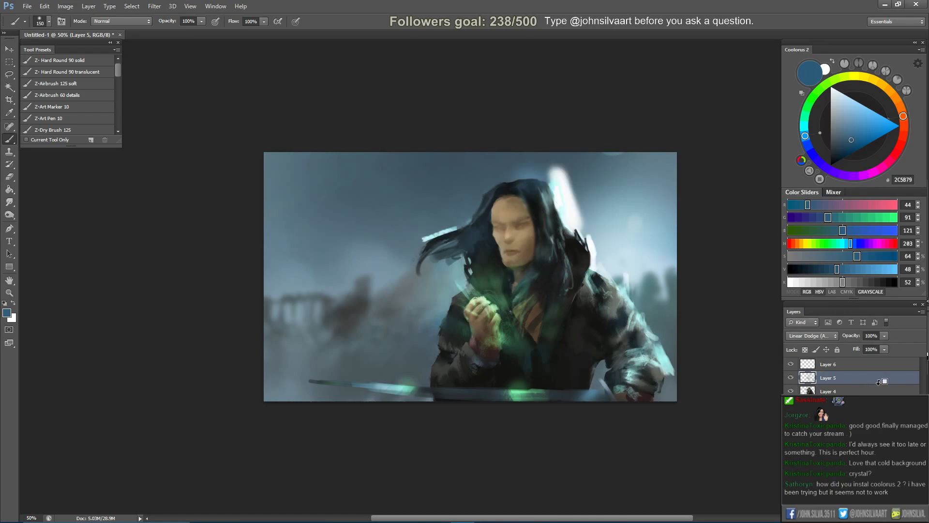
pyautogui.keyDown('alt'); pyautogui.click(878, 385); pyautogui.keyUp('alt')
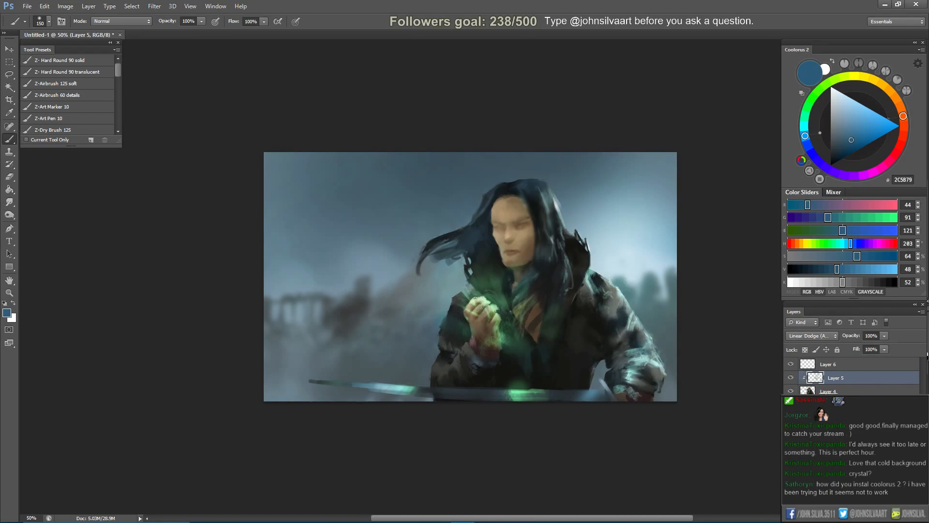
# Merge Layer 5 down into Layer 4 and check the merged figure in proof colors.
pyautogui.hotkey('ctrl', 'e')
pyautogui.click(792, 379)
pyautogui.click(791, 380)
pyautogui.hotkey('ctrl', 'y')
pyautogui.hotkey('ctrl', 'y')
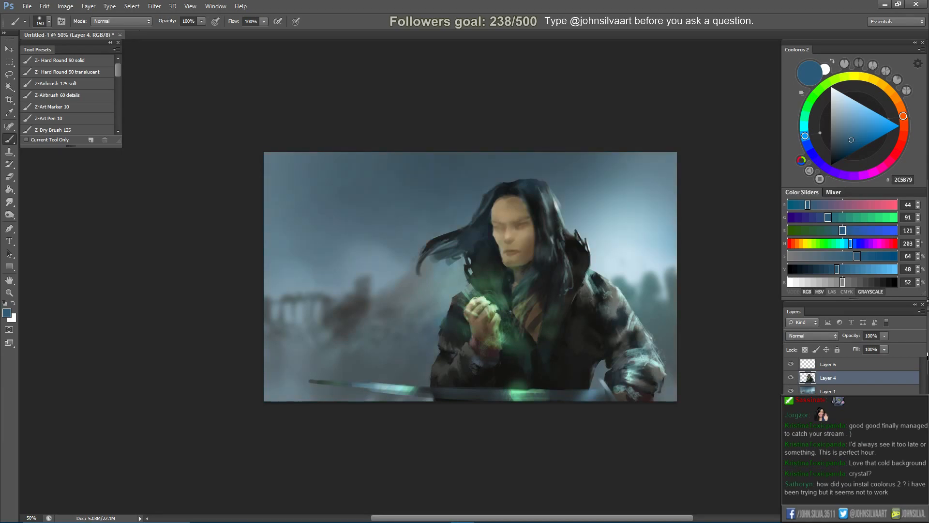
# Sample a brown (745D3F) from the face and shade the brow with a 70 px brush.
pyautogui.keyDown('alt'); pyautogui.click(525, 227); pyautogui.keyUp('alt')
pyautogui.press('[')
pyautogui.press('[')
pyautogui.press('[')
pyautogui.press('[')
pyautogui.press('[')
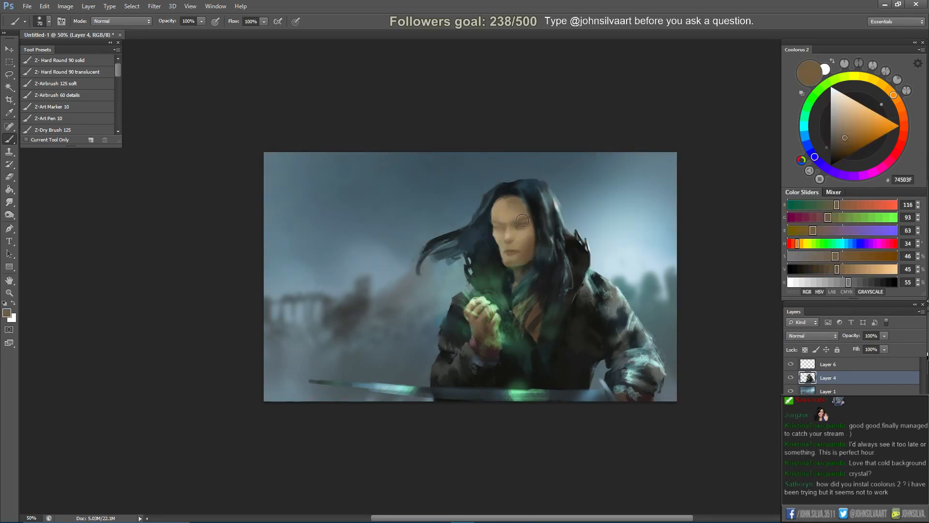
# Darken the forehead below the hairline with the near-black hair color (0D1618) and a soft 150 px brush.
pyautogui.keyDown('alt'); pyautogui.click(508, 189); pyautogui.keyUp('alt')
pyautogui.press(']')
pyautogui.press(']')
pyautogui.press(']')
pyautogui.press(']')
pyautogui.press(']')
pyautogui.moveTo(497, 211); pyautogui.dragTo(529, 203)
pyautogui.hotkey('ctrl', 's')
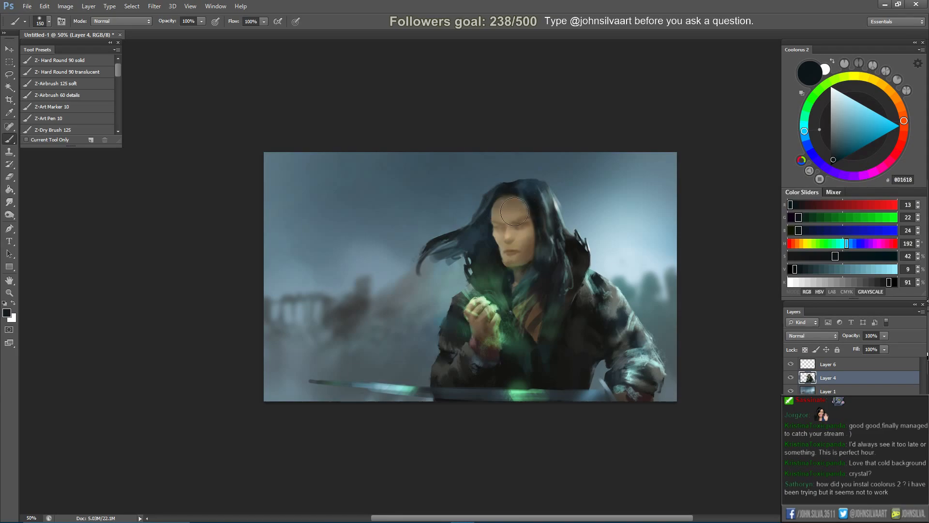
# Blend the forehead shading with brown tones sampled from the skin, using a brush reduced to 45 px.
pyautogui.press('[')
pyautogui.press('[')
pyautogui.press('[')
pyautogui.keyDown('alt'); pyautogui.click(505, 214); pyautogui.keyUp('alt')
pyautogui.press('[')
pyautogui.press('[')
pyautogui.press('[')
pyautogui.press('[')
pyautogui.press('[')
pyautogui.keyDown('alt'); pyautogui.click(506, 204); pyautogui.keyUp('alt')
pyautogui.keyDown('alt'); pyautogui.click(506, 212); pyautogui.keyUp('alt')
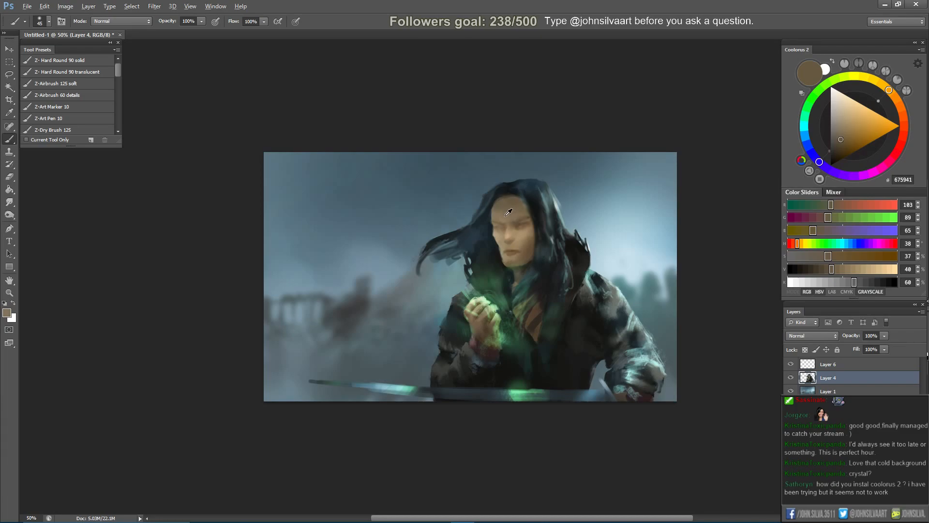
# Refine the hairline along the side of the forehead with dark hair color (10191C) and a 25 px brush.
pyautogui.keyDown('alt'); pyautogui.click(503, 189); pyautogui.keyUp('alt')
pyautogui.press('[')
pyautogui.press('[')
pyautogui.press('[')
pyautogui.press('[')
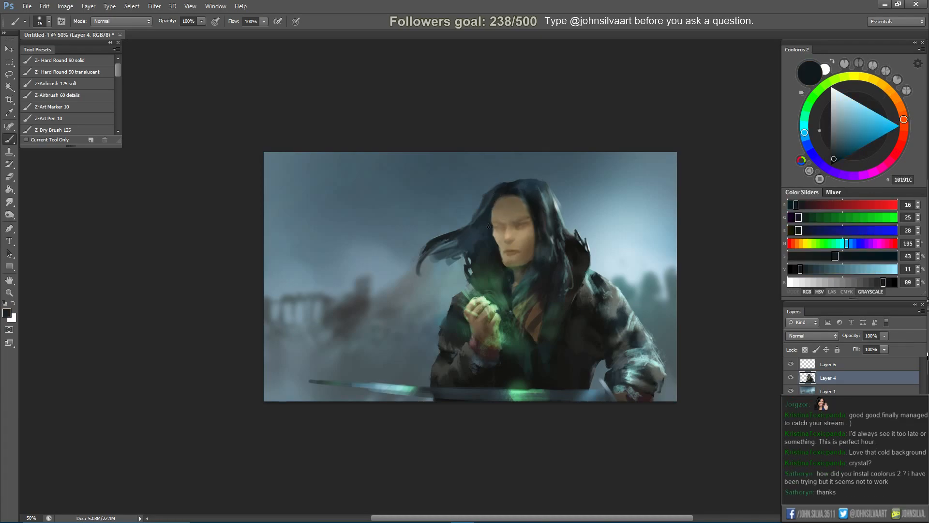
pyautogui.moveTo(491, 224); pyautogui.dragTo(493, 208)
# Mirror the canvas horizontally to check the figure at 66.7% zoom, and flip it back.
pyautogui.hotkey('ctrl', 'shift', 'h')
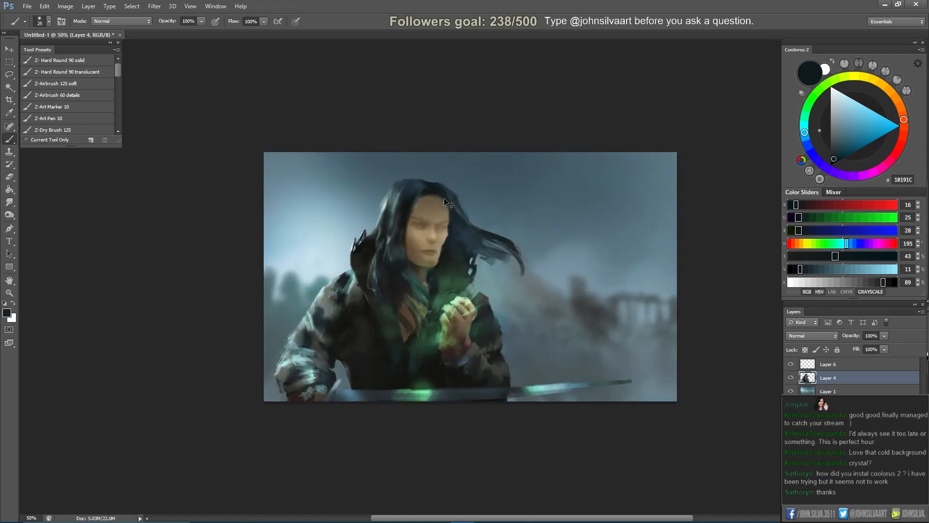
pyautogui.hotkey('ctrl', 'shift', 'h')
pyautogui.hotkey('ctrl', '+')
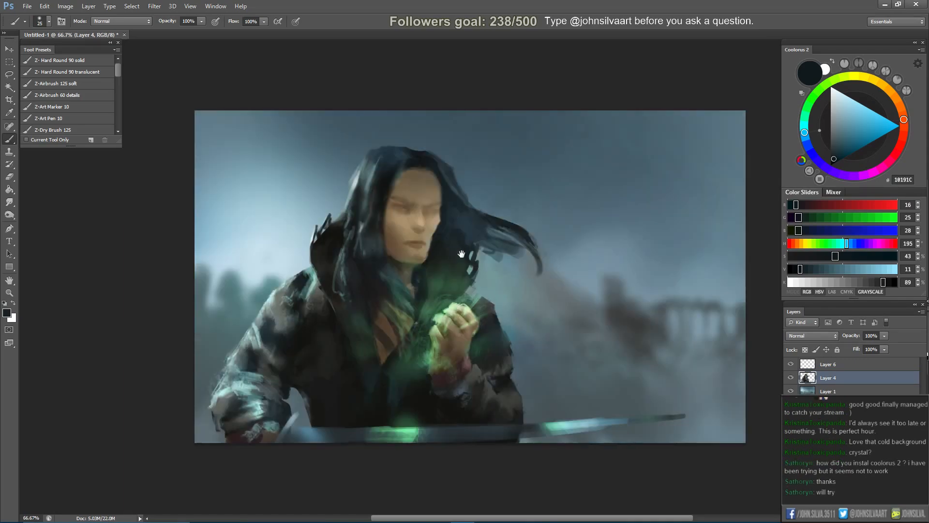
pyautogui.hotkey('ctrl', 'shift', 'h')
pyautogui.hotkey('ctrl', 'shift', 'h')
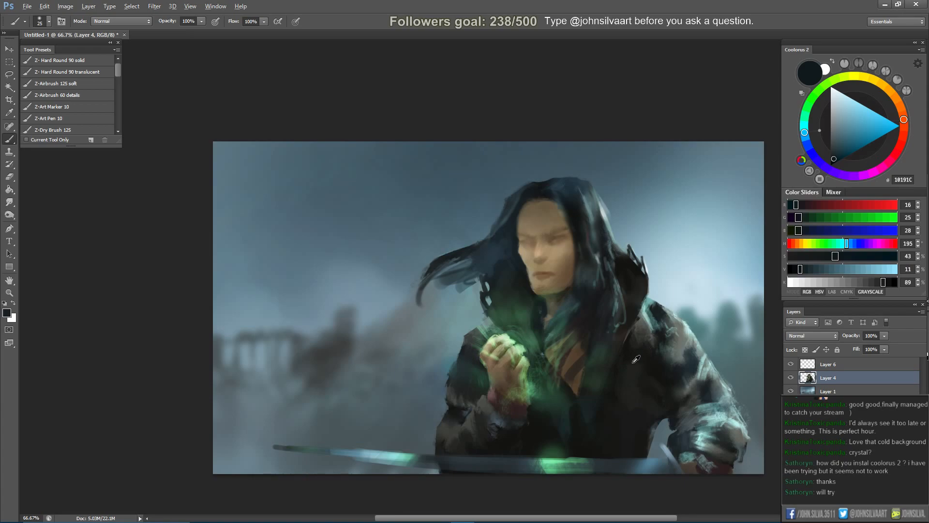
# Set the color to black (000000) and paint fine folds and lapel lines down the dark front of the coat.
pyautogui.keyDown('alt'); pyautogui.click(610, 433); pyautogui.keyUp('alt')
pyautogui.rightClick(626, 338)
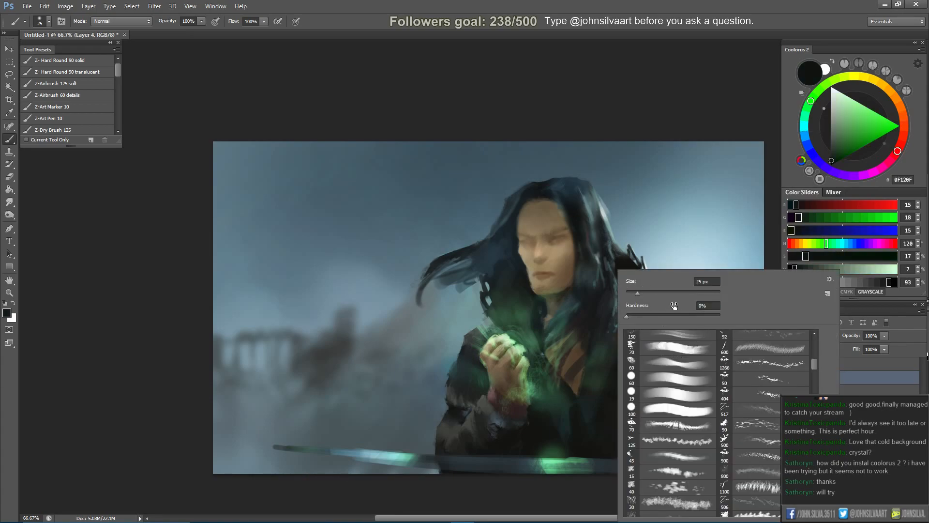
pyautogui.click(772, 213)
pyautogui.moveTo(740, 301); pyautogui.dragTo(702, 284)
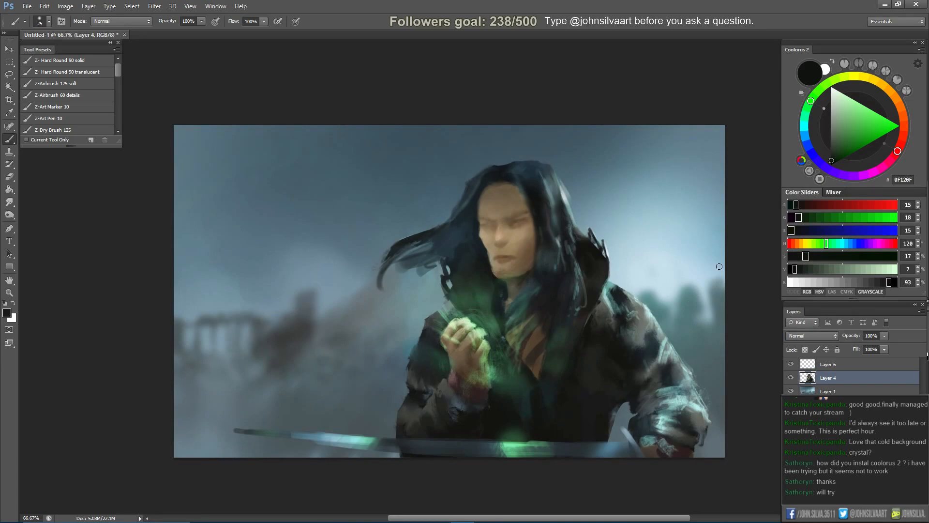
pyautogui.moveTo(793, 270); pyautogui.dragTo(789, 270)
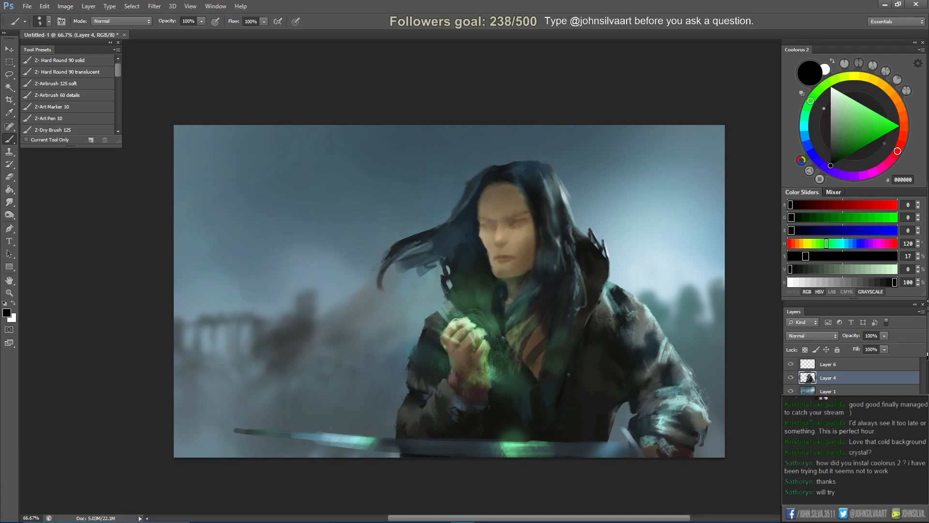
pyautogui.press(']')
pyautogui.press(']')
pyautogui.press('[')
pyautogui.press('[')
pyautogui.press(']')
# Deepen the coat front beside the lowered arm in the mirrored view with a 45 px brush, and flip the canvas back.
pyautogui.hotkey('ctrl', 'shift', 'h')
pyautogui.press(']')
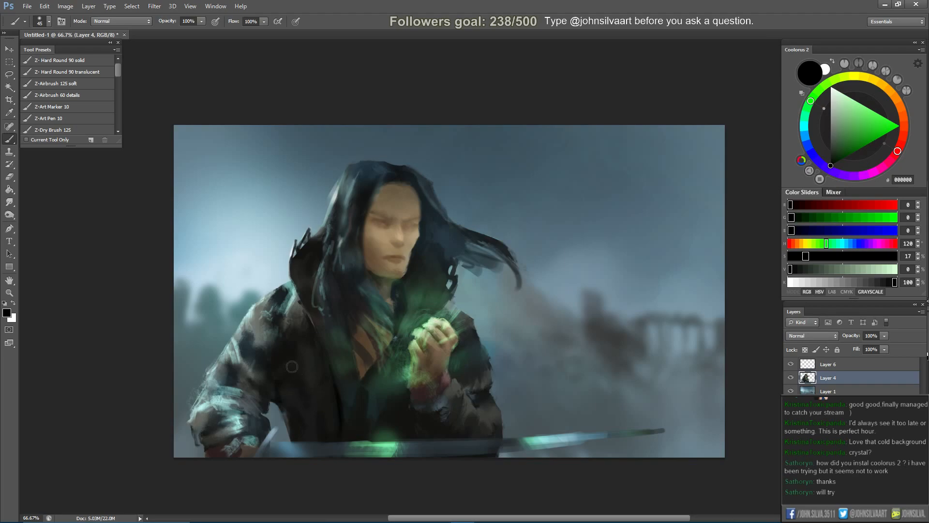
pyautogui.hotkey('ctrl', 'shift', 'h')
pyautogui.press(']')
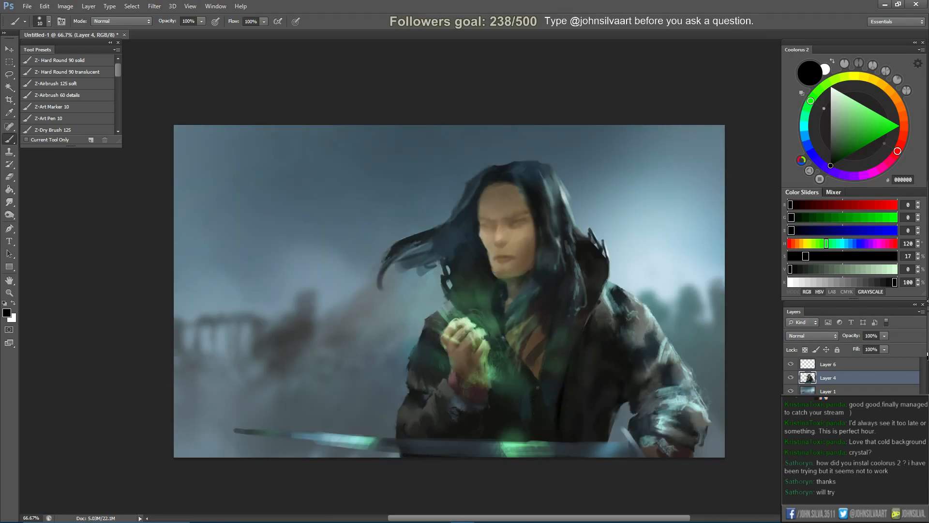
# Darken the orange-striped scarf with a sampled near-black (141215) and prepare to blend it with the Smudge tool.
pyautogui.press('r')
pyautogui.press('b')
pyautogui.press(']')
pyautogui.press(']')
pyautogui.press(']')
pyautogui.press(']')
pyautogui.keyDown('alt'); pyautogui.click(555, 294); pyautogui.keyUp('alt')
pyautogui.moveTo(526, 343); pyautogui.dragTo(538, 330)
pyautogui.press('[')
pyautogui.press('[')
pyautogui.press('[')
pyautogui.press('[')
pyautogui.press('r')
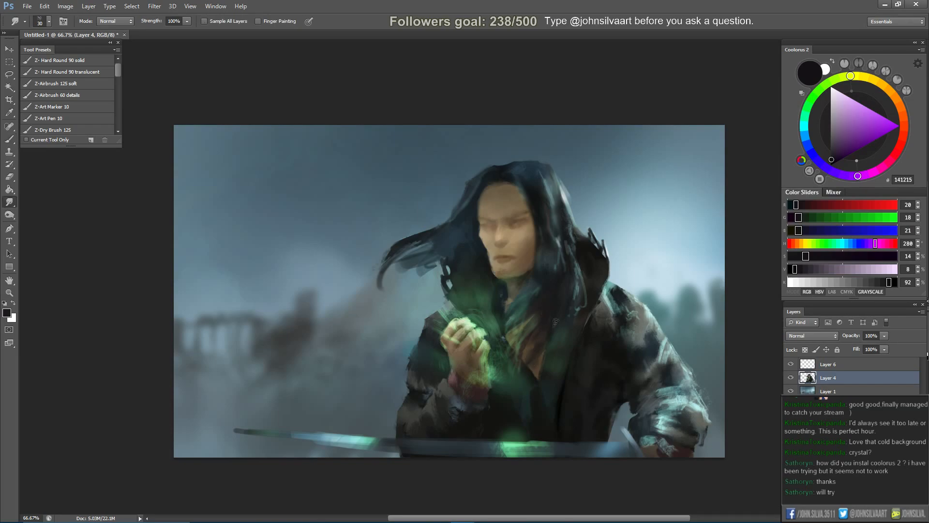
# Check the figure in mirrored view and darken the scarf and lower hair strands with sampled near-blacks (131213, 111416).
pyautogui.hotkey('ctrl', 'shift', 'h')
pyautogui.hotkey('ctrl', 'shift', 'h')
pyautogui.press('b')
pyautogui.keyDown('alt'); pyautogui.click(539, 338); pyautogui.keyUp('alt')
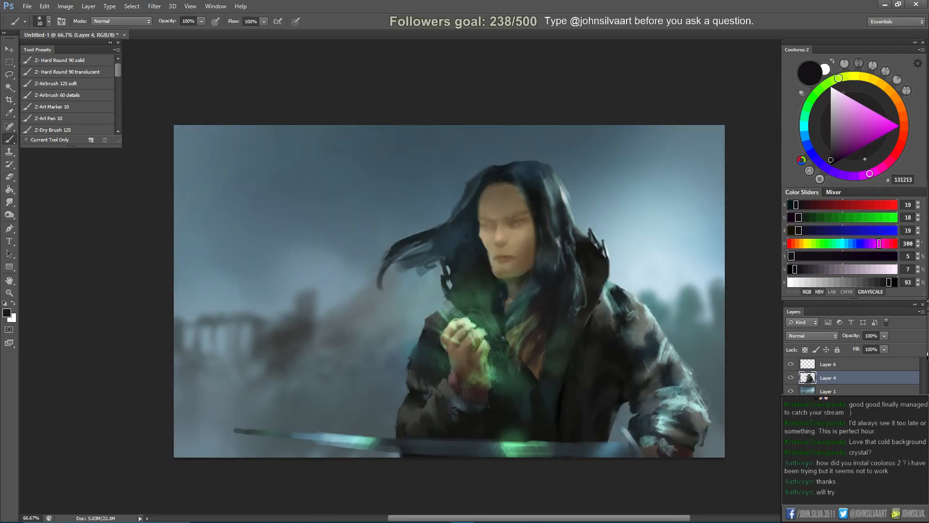
pyautogui.keyDown('alt'); pyautogui.click(567, 279); pyautogui.keyUp('alt')
pyautogui.press(']')
pyautogui.keyDown('alt'); pyautogui.click(564, 276); pyautogui.keyUp('alt')
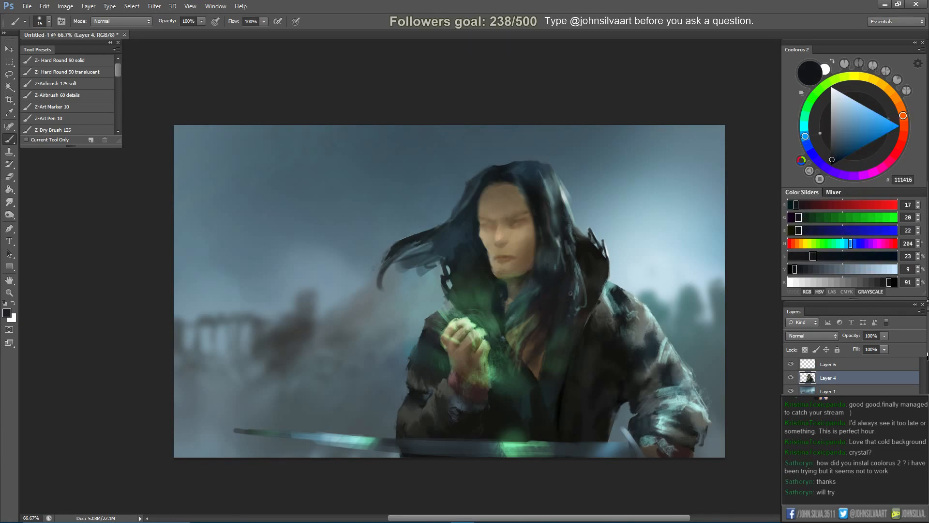
# Darken the coat opening beside the scarf using a larger brush and sampled dark green (1A271C) and near-black (1C1A19).
pyautogui.press(']')
pyautogui.press(']')
pyautogui.press(']')
pyautogui.press(']')
pyautogui.press('[')
pyautogui.keyDown('alt'); pyautogui.click(543, 353); pyautogui.keyUp('alt')
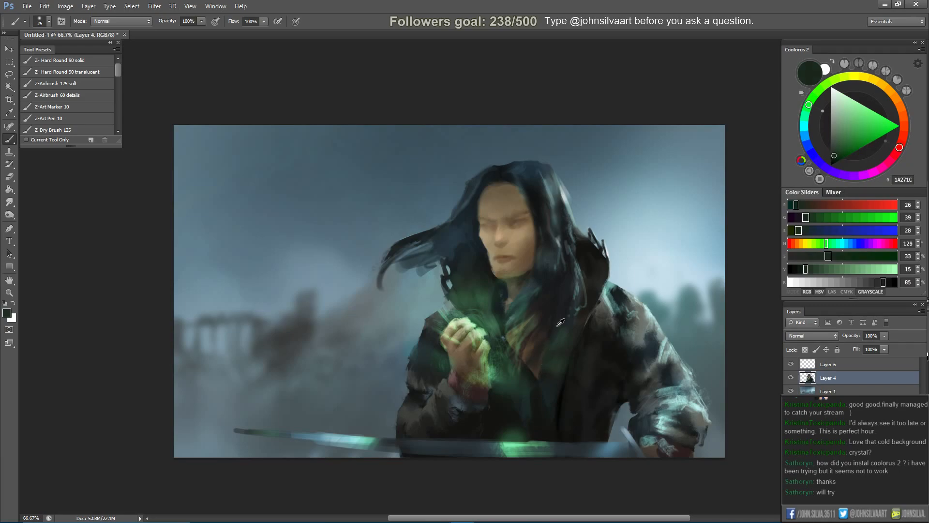
pyautogui.keyDown('alt'); pyautogui.click(554, 334); pyautogui.keyUp('alt')
pyautogui.keyDown('alt'); pyautogui.click(539, 352); pyautogui.keyUp('alt')
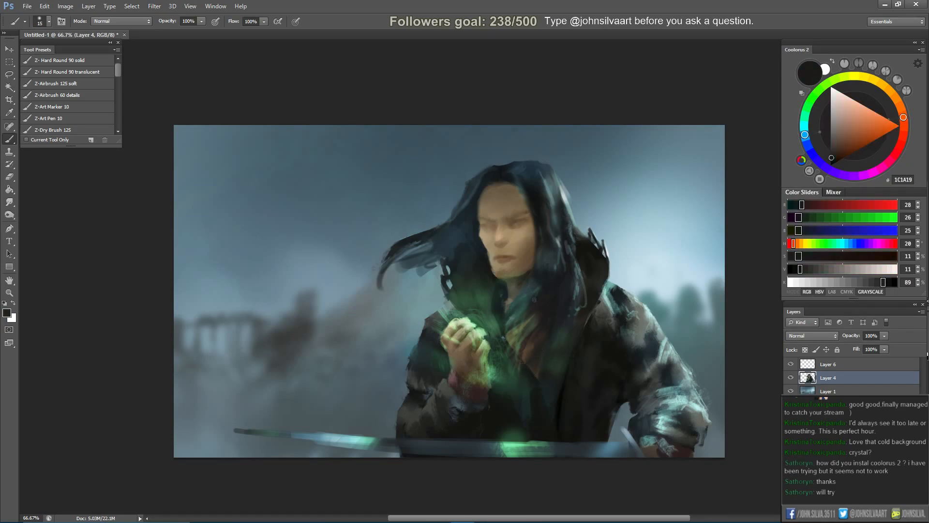
# Paint thin fold strokes on the upper scarf with sampled teal green (3E6254) and dark green (223224).
pyautogui.keyDown('alt'); pyautogui.click(508, 324); pyautogui.keyUp('alt')
pyautogui.keyDown('alt'); pyautogui.click(517, 316); pyautogui.keyUp('alt')
pyautogui.press('[')
pyautogui.press('[')
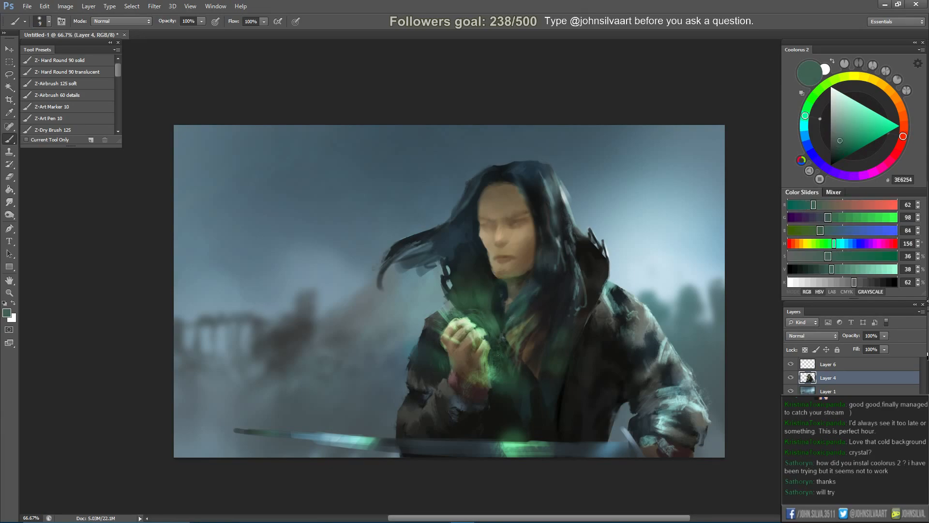
pyautogui.press('[')
pyautogui.keyDown('alt'); pyautogui.click(510, 327); pyautogui.keyUp('alt')
pyautogui.press(']')
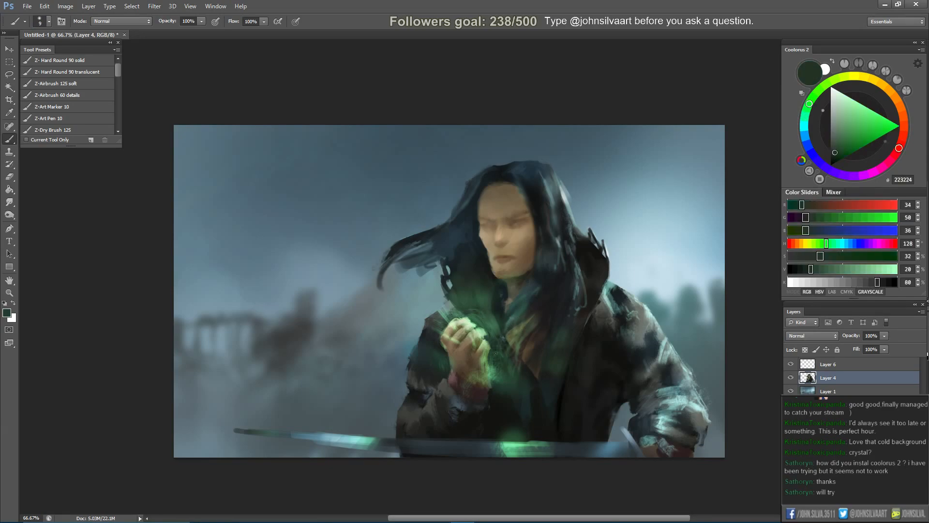
# Extend the scarf's teal fold down toward the fist with a 20 px brush and sampled teal (4D706A).
pyautogui.keyDown('alt'); pyautogui.click(515, 312); pyautogui.keyUp('alt')
pyautogui.press(']')
pyautogui.press(']')
pyautogui.press(']')
pyautogui.moveTo(509, 325); pyautogui.dragTo(499, 342)
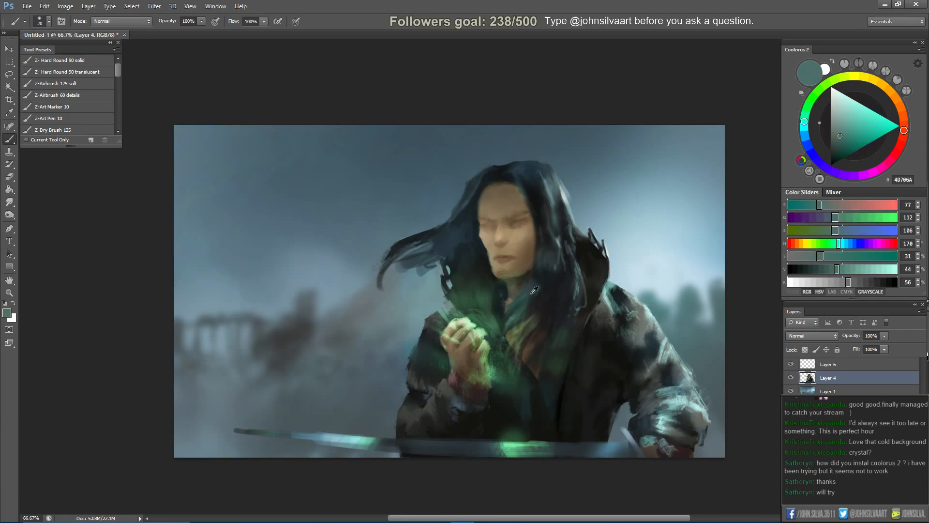
# Define the shadows between the scarf folds with a finer brush, using sampled darks (202222, 0C0E0C) and greens (45503C, 243028).
pyautogui.keyDown('alt'); pyautogui.click(532, 294); pyautogui.keyUp('alt')
pyautogui.press('[')
pyautogui.press('[')
pyautogui.press('[')
pyautogui.keyDown('alt'); pyautogui.click(494, 354); pyautogui.keyUp('alt')
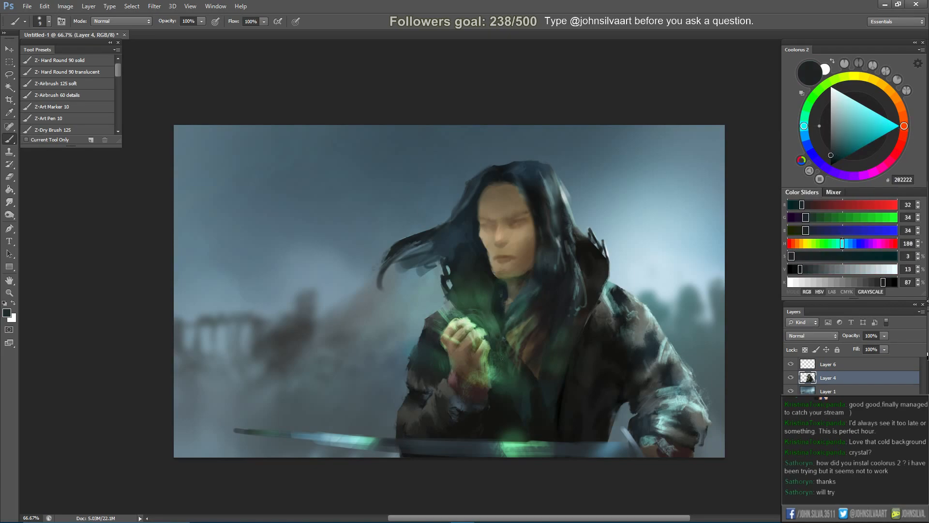
pyautogui.keyDown('alt'); pyautogui.click(503, 340); pyautogui.keyUp('alt')
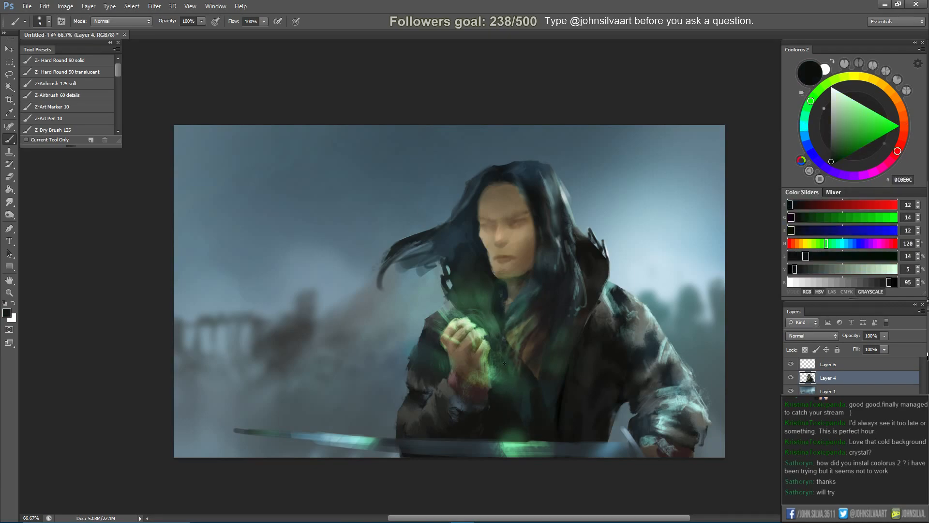
pyautogui.keyDown('alt'); pyautogui.click(512, 323); pyautogui.keyUp('alt')
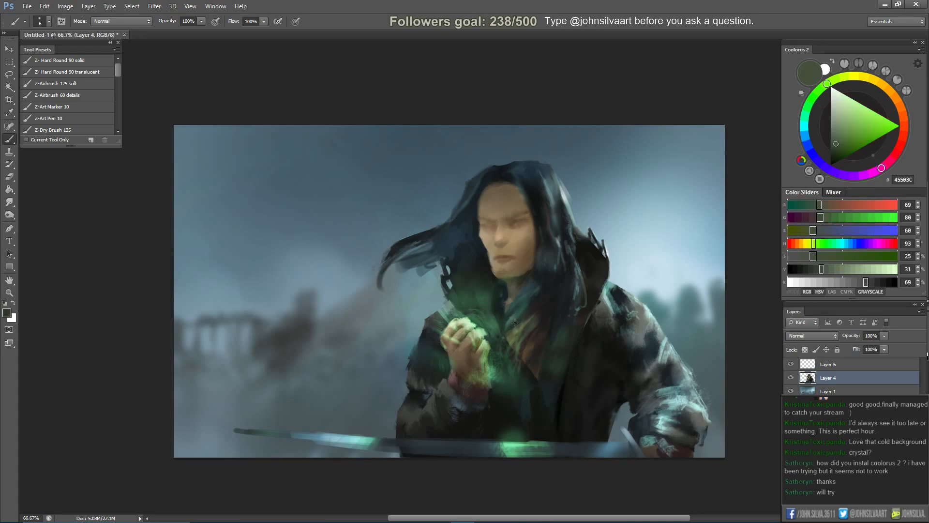
pyautogui.keyDown('alt'); pyautogui.click(499, 362); pyautogui.keyUp('alt')
pyautogui.press('r')
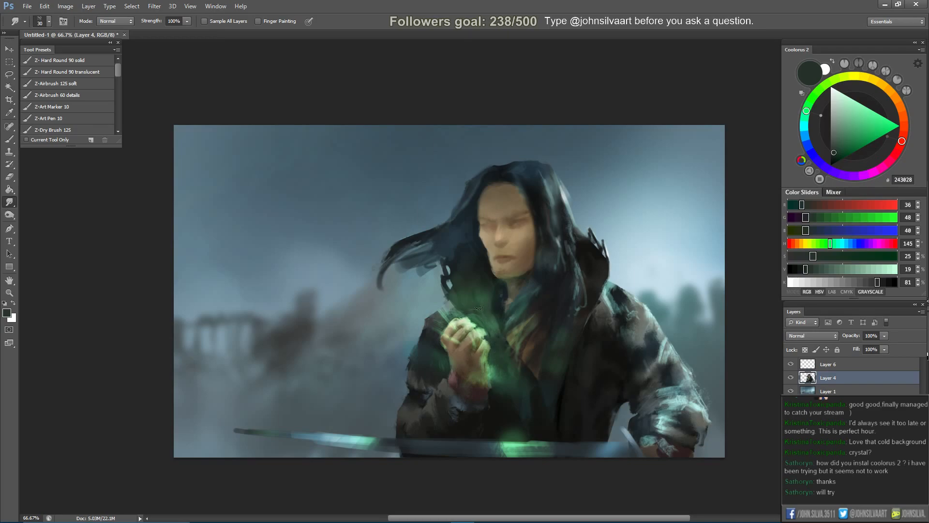
# Refine the green scarf folds beside the fist with sampled dark green (273C28) and lighter teal (4F746A).
pyautogui.press('b')
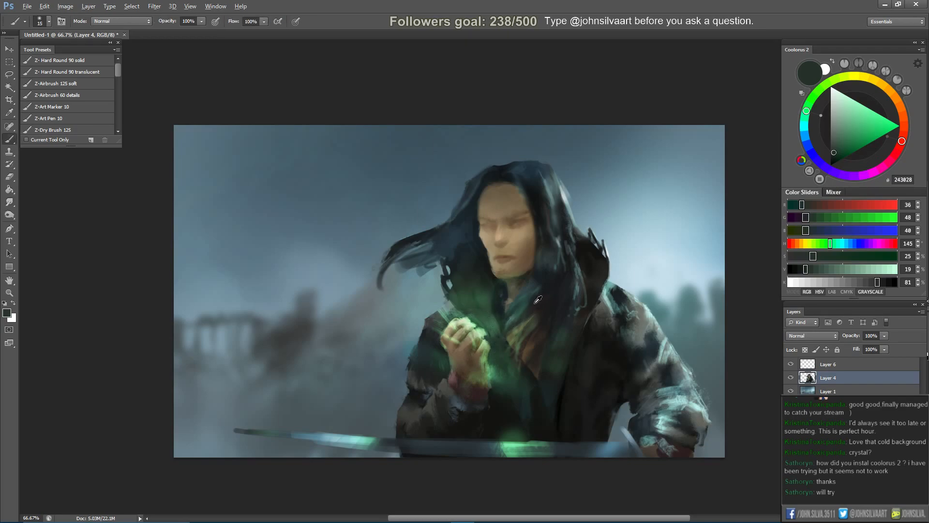
pyautogui.keyDown('alt'); pyautogui.click(497, 347); pyautogui.keyUp('alt')
pyautogui.keyDown('alt'); pyautogui.click(509, 329); pyautogui.keyUp('alt')
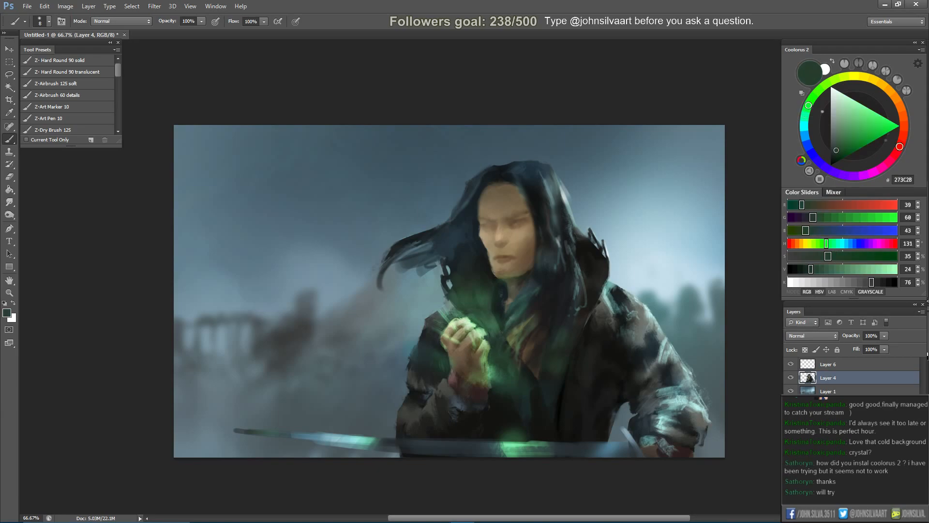
pyautogui.keyDown('alt'); pyautogui.click(509, 319); pyautogui.keyUp('alt')
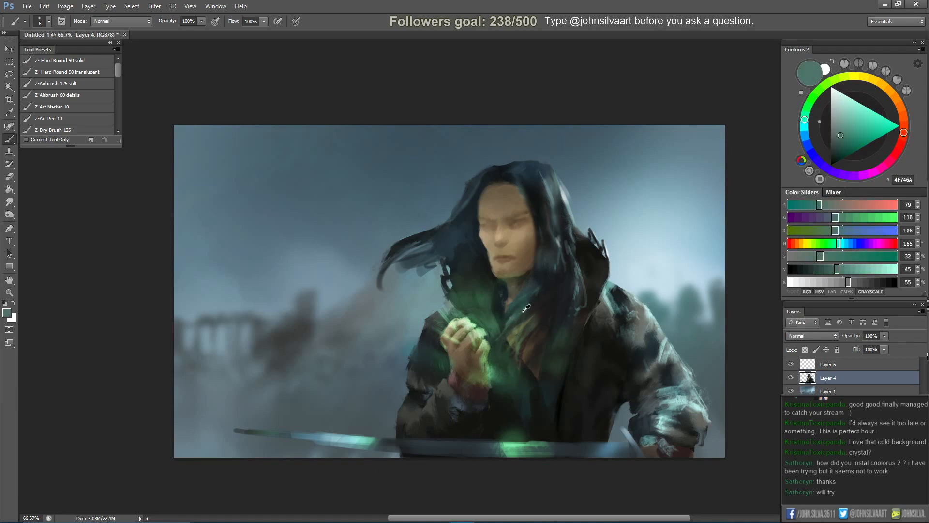
pyautogui.keyDown('alt'); pyautogui.click(498, 334); pyautogui.keyUp('alt')
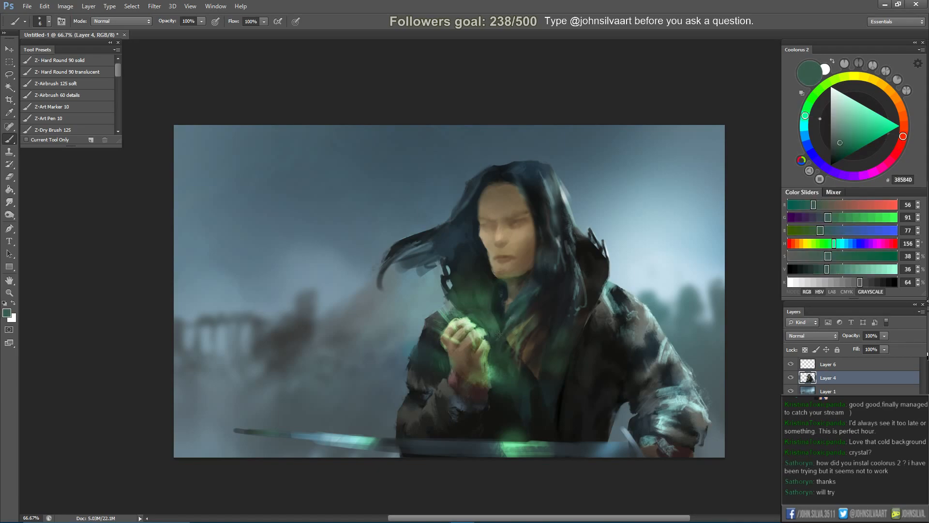
pyautogui.keyDown('alt'); pyautogui.click(517, 317); pyautogui.keyUp('alt')
pyautogui.keyDown('alt'); pyautogui.click(534, 310); pyautogui.keyUp('alt')
# Cover the orange stripes on the lower scarf with sampled dark grey (272924) and brown (4F402A).
pyautogui.press(']')
pyautogui.press(']')
pyautogui.press(']')
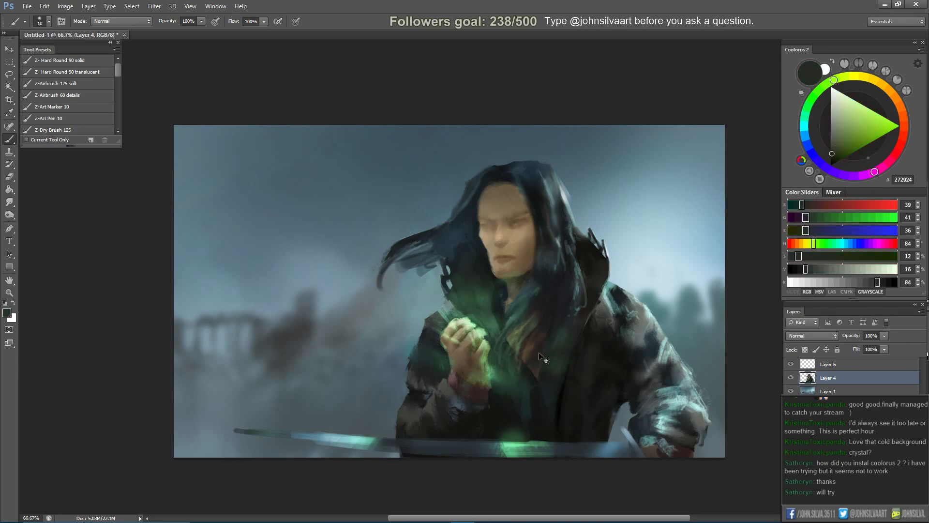
pyautogui.keyDown('alt'); pyautogui.click(530, 350); pyautogui.keyUp('alt')
pyautogui.press(']')
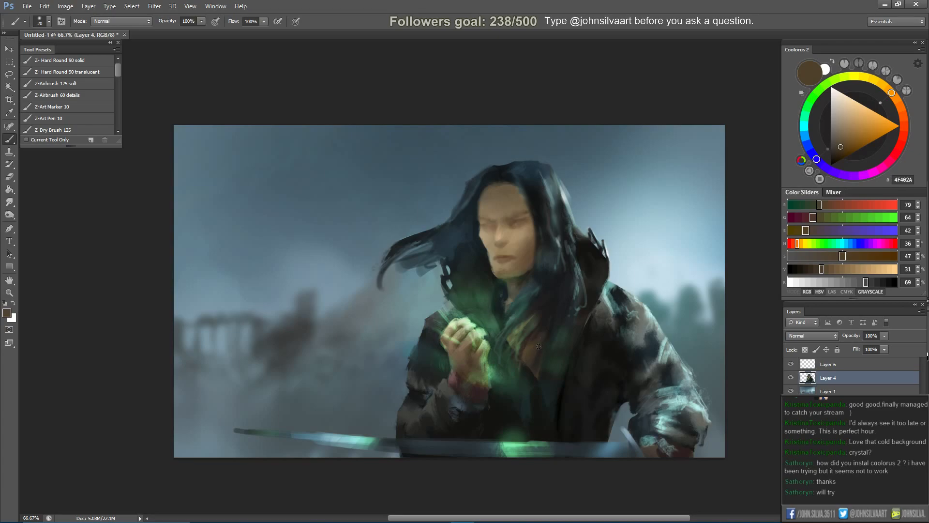
# Desaturate the brown to a grey-brown (565148) and smooth the chest area under the scarf with a 60 px brush.
pyautogui.click(828, 256)
pyautogui.click(836, 142)
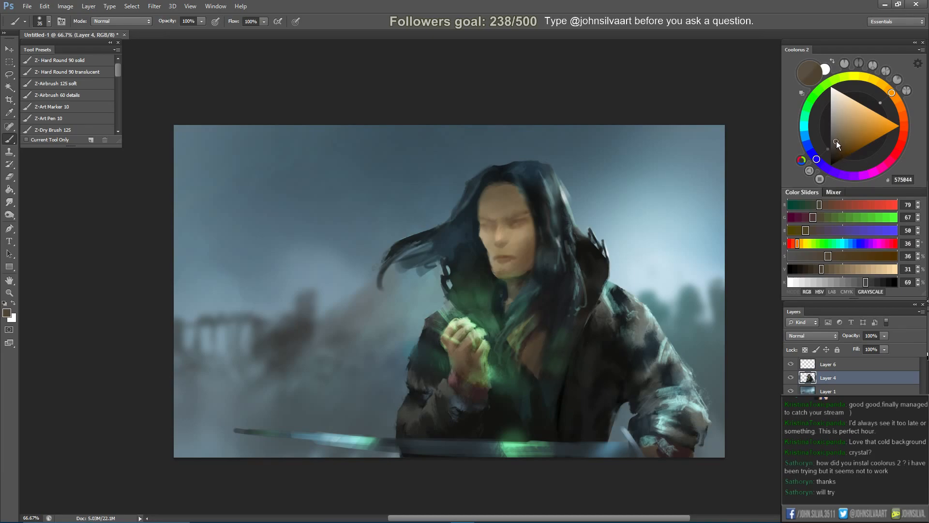
pyautogui.press(']')
pyautogui.press(']')
pyautogui.press(']')
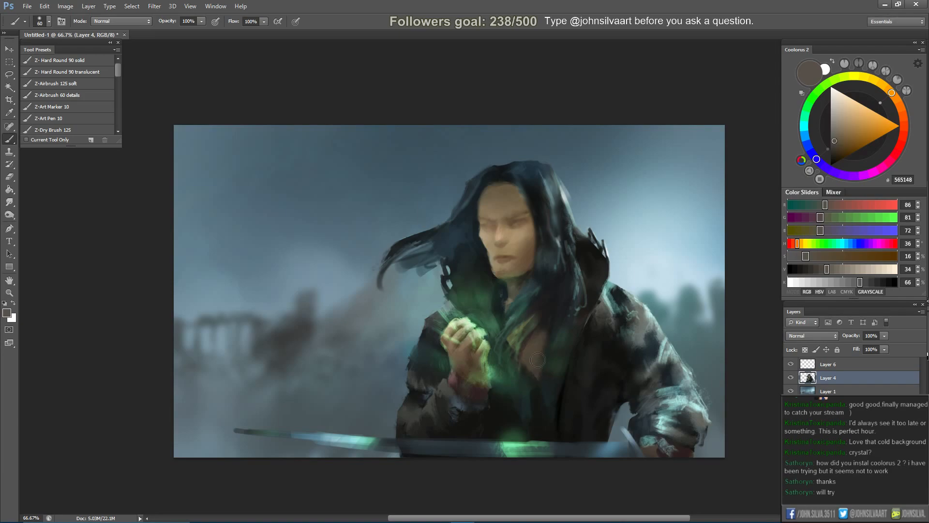
pyautogui.keyDown('alt'); pyautogui.click(532, 347); pyautogui.keyUp('alt')
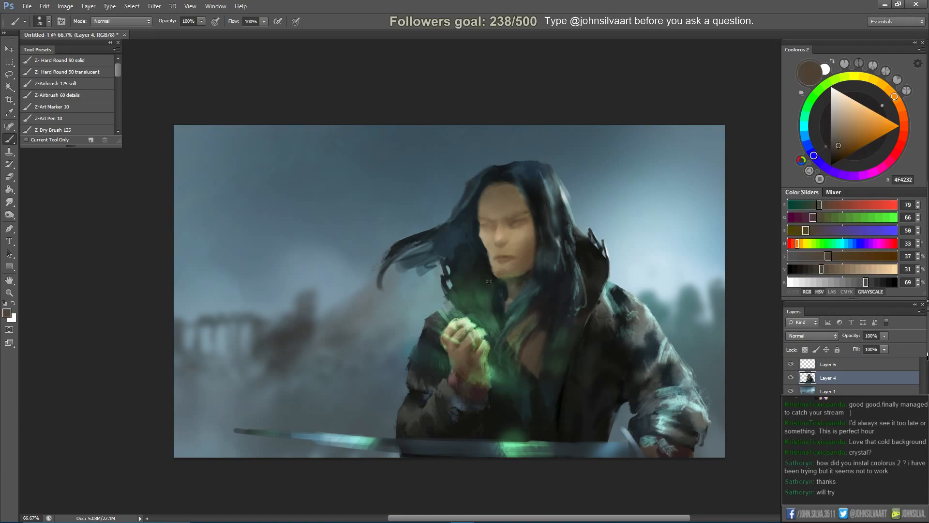
# Paint the dark collar above the fist with sampled deep greens (1B251E, 1E2F22), continuing in the mirrored view.
pyautogui.keyDown('alt'); pyautogui.click(486, 305); pyautogui.keyUp('alt')
pyautogui.keyDown('alt'); pyautogui.click(489, 296); pyautogui.keyUp('alt')
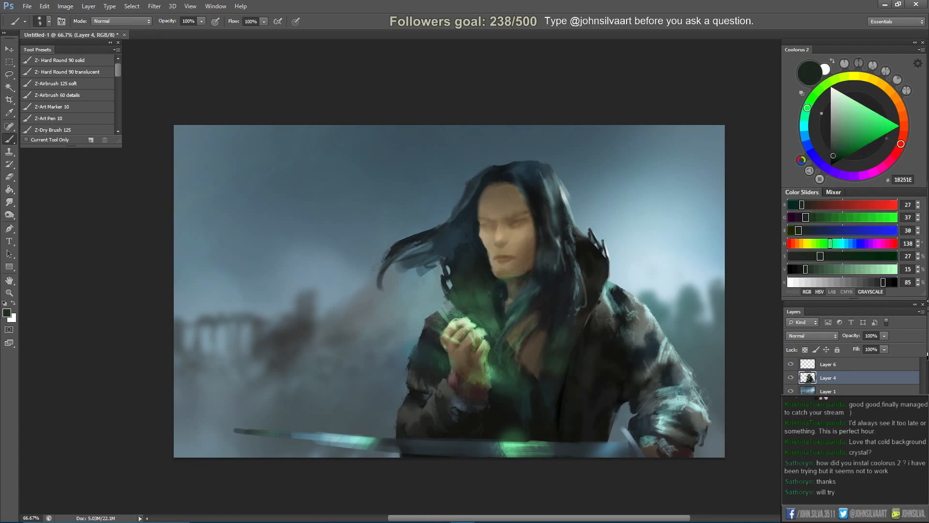
pyautogui.keyDown('alt'); pyautogui.click(478, 282); pyautogui.keyUp('alt')
pyautogui.press(']')
pyautogui.press(']')
pyautogui.hotkey('ctrl', 'shift', 'h')
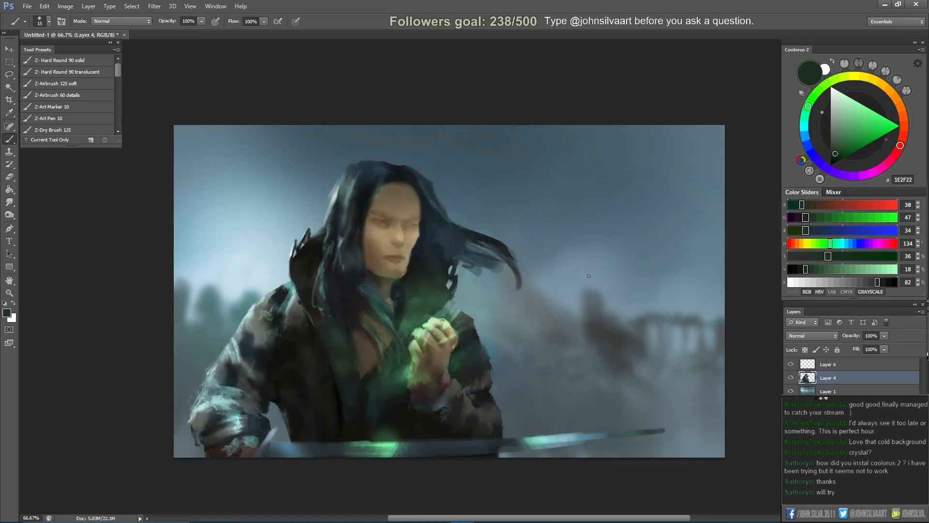
pyautogui.keyDown('alt'); pyautogui.click(437, 289); pyautogui.keyUp('alt')
pyautogui.keyDown('alt'); pyautogui.click(419, 280); pyautogui.keyUp('alt')
# Brighten the green glow on the collar above the fist using the Dodge tool at 200 px, Midtones, 50% exposure.
pyautogui.press(']')
pyautogui.press(']')
pyautogui.press(']')
pyautogui.click(9, 215)
pyautogui.press('[')
pyautogui.press('[')
pyautogui.press('[')
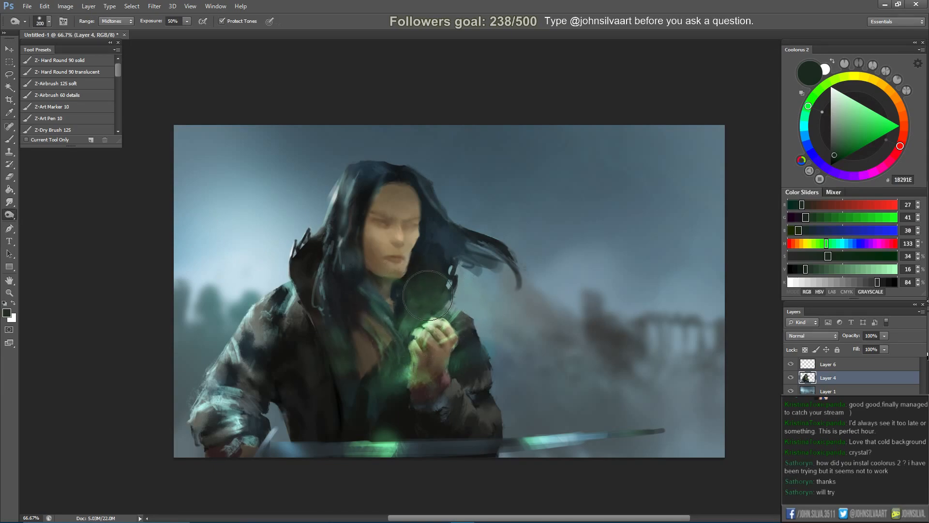
# Set the Dodge range to Shadows, intensify the green glow around the fist at 300 px, and flip the canvas back.
pyautogui.click(117, 22)
pyautogui.click(118, 31)
pyautogui.press(']')
pyautogui.press(']')
pyautogui.press(']')
pyautogui.press('[')
pyautogui.moveTo(403, 369)
pyautogui.mouseDown()
pyautogui.moveTo(401, 388)
pyautogui.moveTo(404, 377)
pyautogui.mouseUp()
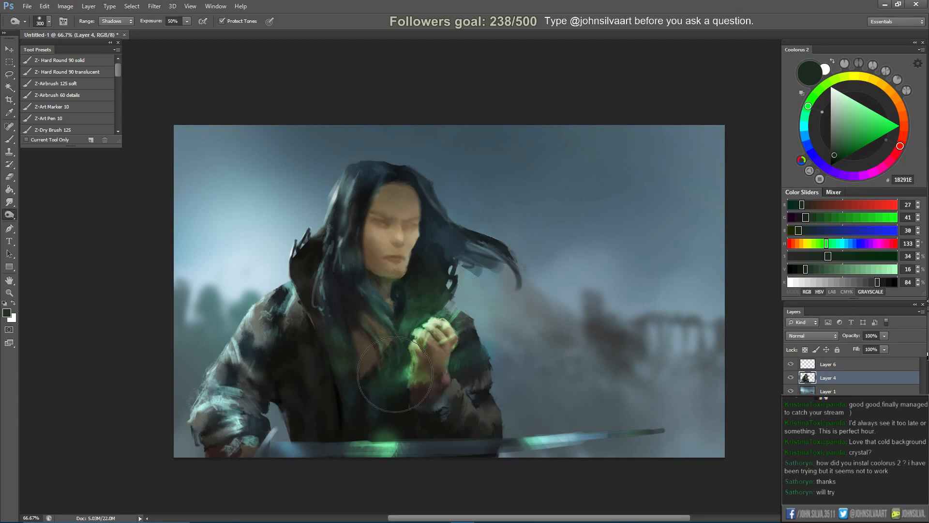
pyautogui.hotkey('ctrl', 'shift', 'h')
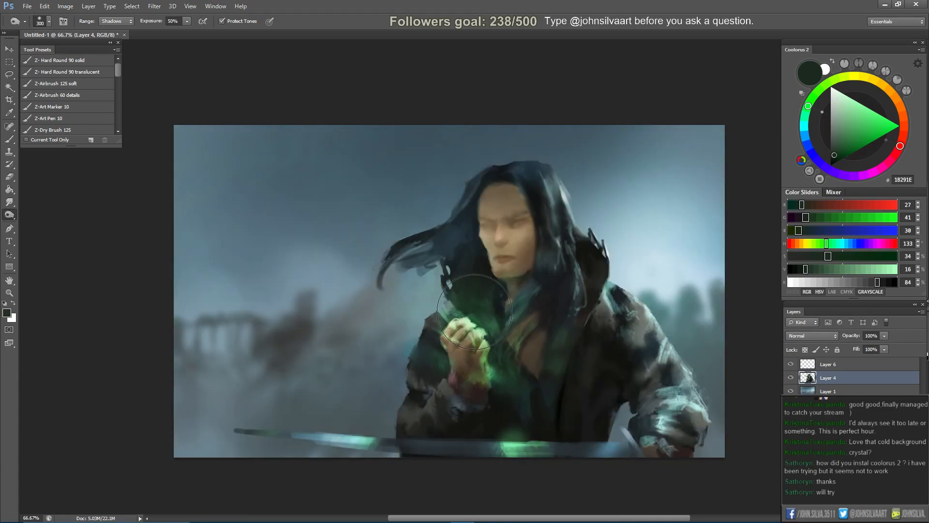
# Try to lighten the neck below the chin with a smaller Dodge brush, and undo the strokes.
pyautogui.press('[')
pyautogui.press('[')
pyautogui.press('[')
pyautogui.hotkey('ctrl', 'z')
pyautogui.moveTo(510, 287); pyautogui.dragTo(521, 281)
pyautogui.hotkey('ctrl', 'z')
# Reshape the chin and jaw edge with a small brush using sampled skin tone (967F58) and near-black (0A0A09).
pyautogui.press('r')
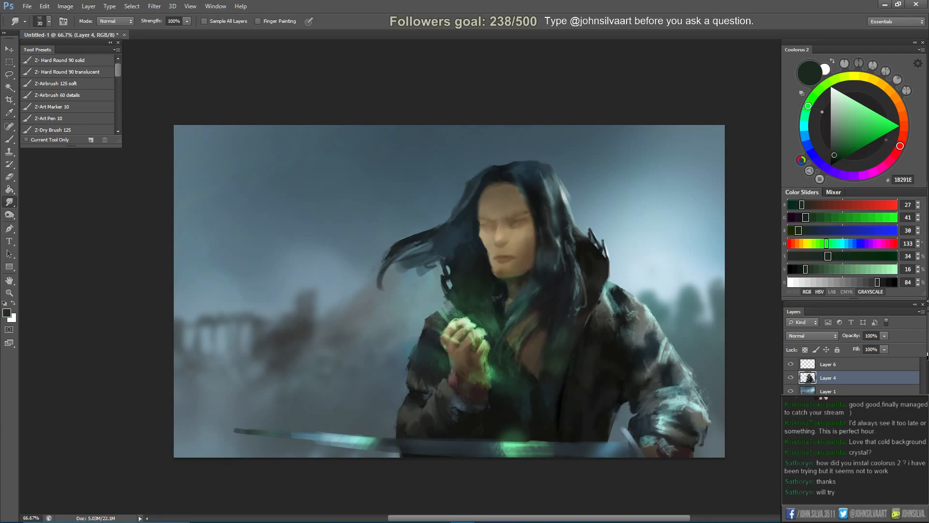
pyautogui.press('b')
pyautogui.keyDown('alt'); pyautogui.click(498, 268); pyautogui.keyUp('alt')
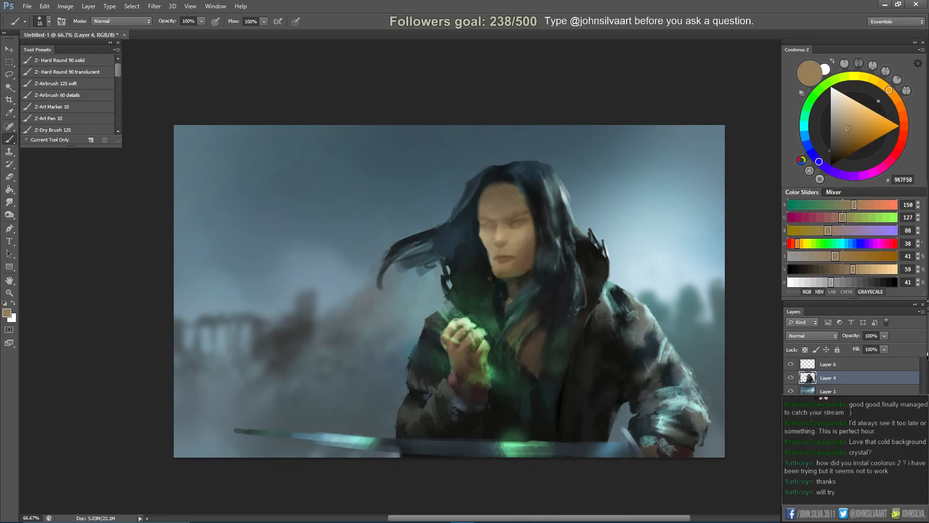
pyautogui.press('[')
pyautogui.press('[')
pyautogui.keyDown('alt'); pyautogui.click(496, 274); pyautogui.keyUp('alt')
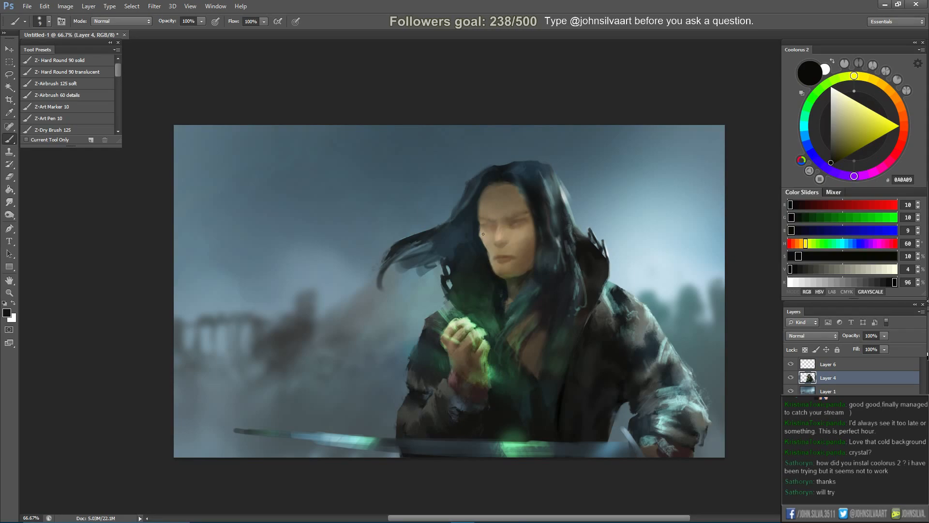
# Model the chin and cheek with sampled olive brown (695733) and lighter skin tone (9C8C68).
pyautogui.keyDown('alt'); pyautogui.click(490, 254); pyautogui.keyUp('alt')
pyautogui.press(']')
pyautogui.keyDown('alt'); pyautogui.click(496, 270); pyautogui.keyUp('alt')
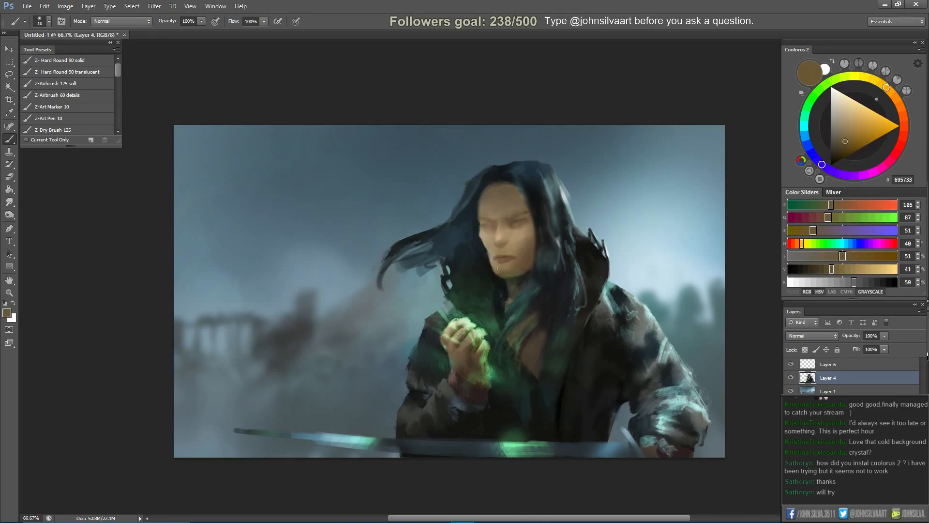
pyautogui.keyDown('alt'); pyautogui.click(495, 263); pyautogui.keyUp('alt')
pyautogui.press('[')
pyautogui.press('[')
pyautogui.keyDown('alt'); pyautogui.click(487, 243); pyautogui.keyUp('alt')
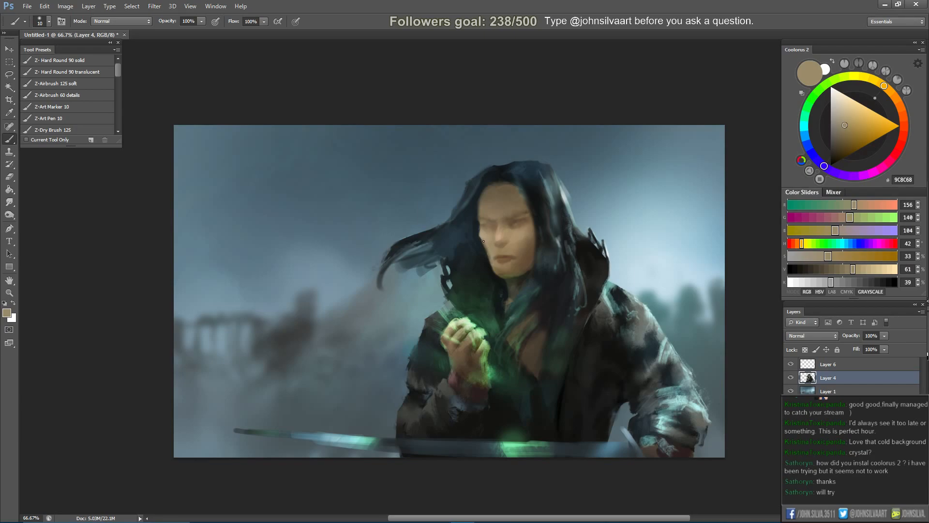
# Darken and reshape the lips with sampled brown (694C30) and near-black (0A0C0C), blending their edges with skin tone (98815D).
pyautogui.keyDown('alt'); pyautogui.click(481, 241); pyautogui.keyUp('alt')
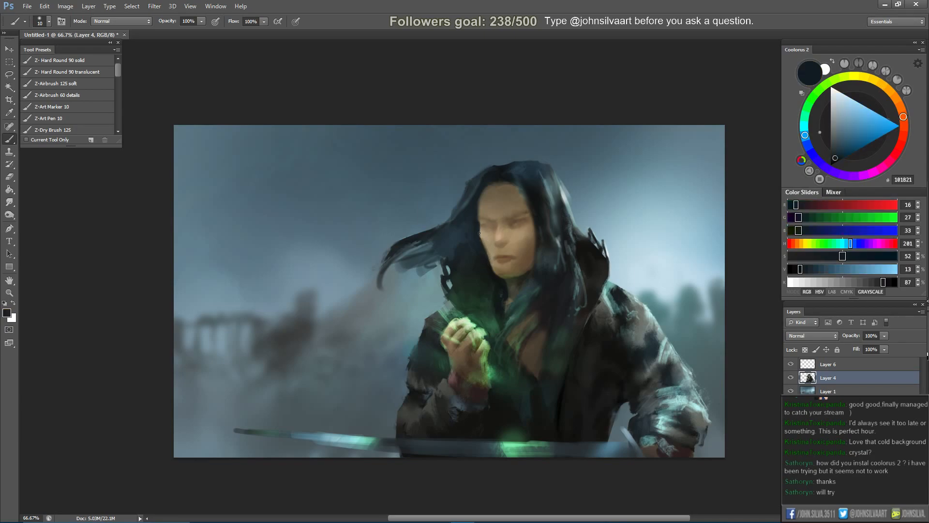
pyautogui.keyDown('alt'); pyautogui.click(513, 254); pyautogui.keyUp('alt')
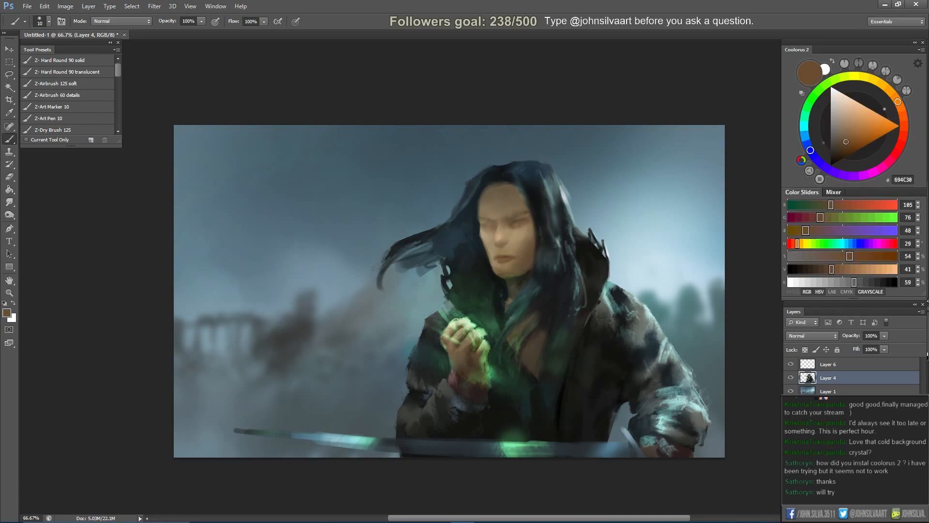
pyautogui.keyDown('alt'); pyautogui.click(506, 261); pyautogui.keyUp('alt')
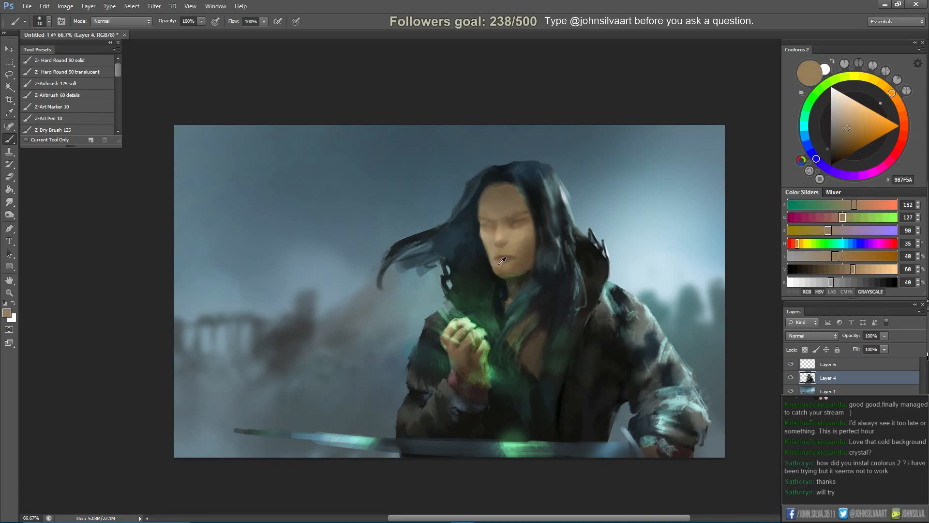
pyautogui.keyDown('alt'); pyautogui.click(545, 207); pyautogui.keyUp('alt')
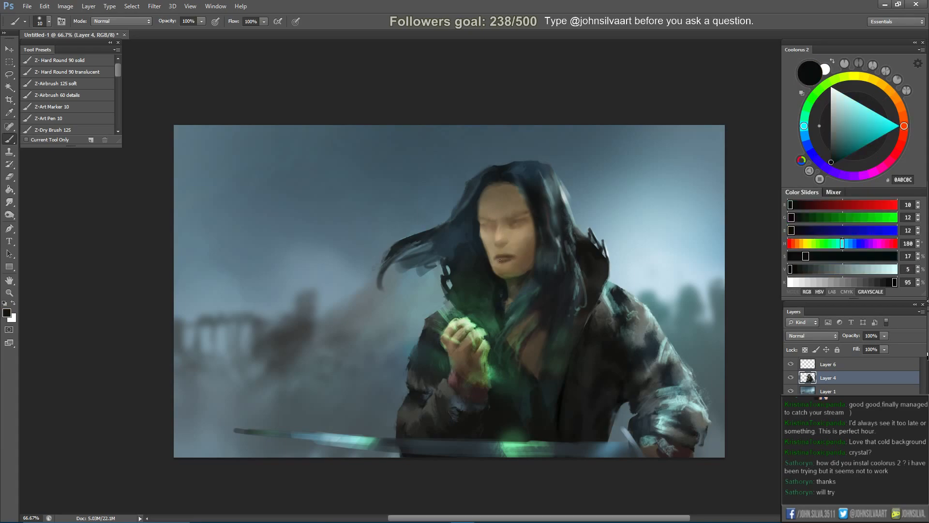
pyautogui.keyDown('alt'); pyautogui.click(501, 259); pyautogui.keyUp('alt')
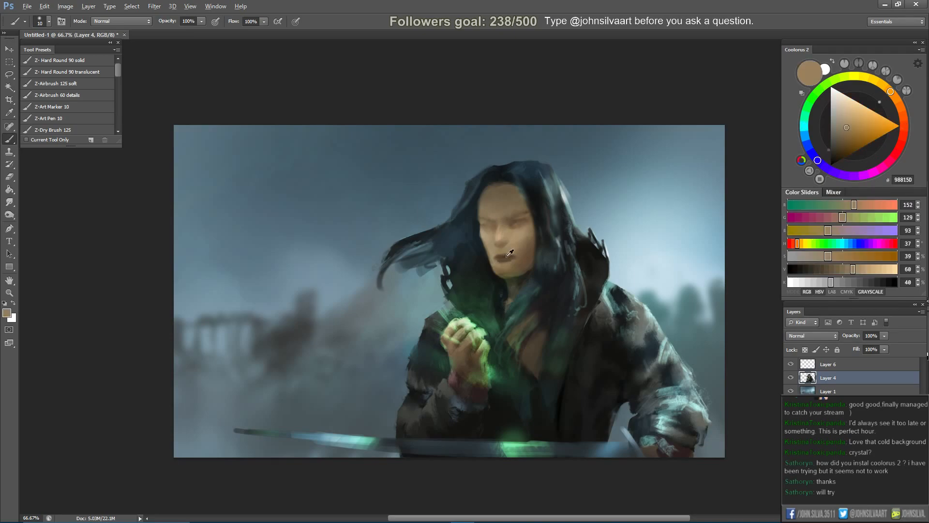
pyautogui.keyDown('alt'); pyautogui.click(509, 257); pyautogui.keyUp('alt')
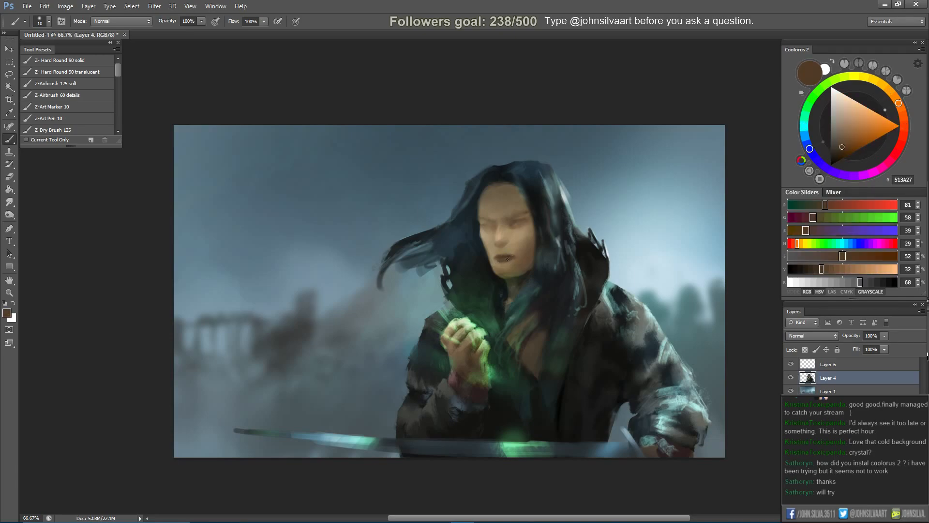
# Paint the near eye as a dark shape with sampled near-black (171716) and a 7 px brush.
pyautogui.keyDown('alt'); pyautogui.click(515, 221); pyautogui.keyUp('alt')
pyautogui.press('[')
pyautogui.press('[')
pyautogui.press('[')
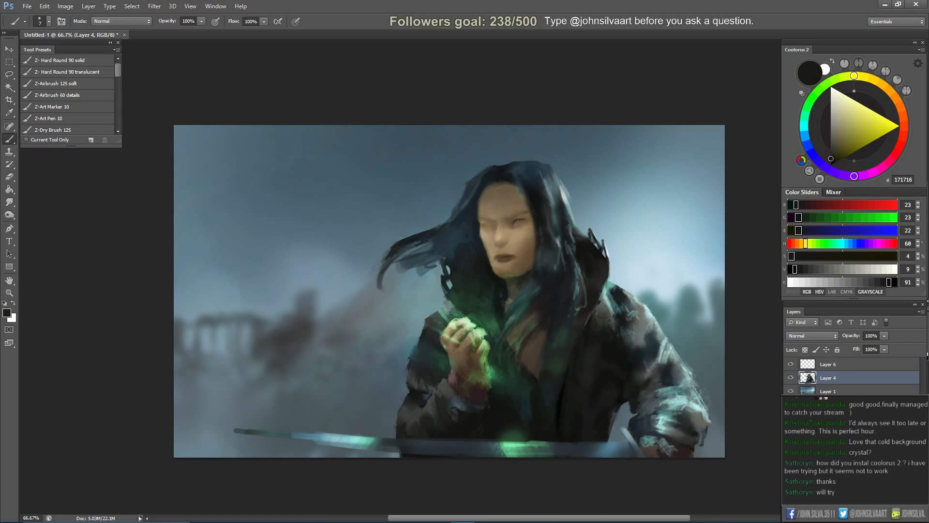
# Flip the canvas, tint the near eye with sampled blue-grey (496372) and dark tone (201F1A), and flip the canvas back.
pyautogui.press(']')
pyautogui.hotkey('ctrl', 'shift', 'h')
pyautogui.press(']')
pyautogui.press(']')
pyautogui.press(']')
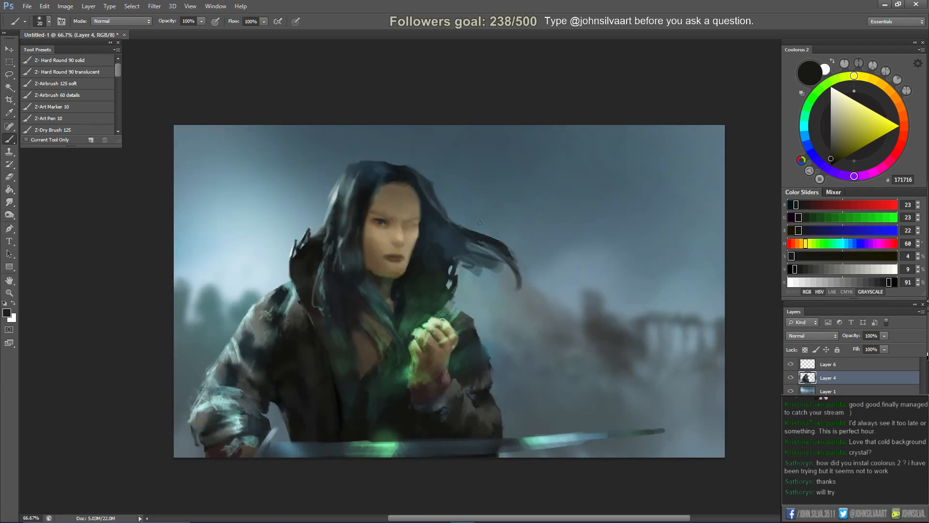
pyautogui.keyDown('alt'); pyautogui.click(488, 207); pyautogui.keyUp('alt')
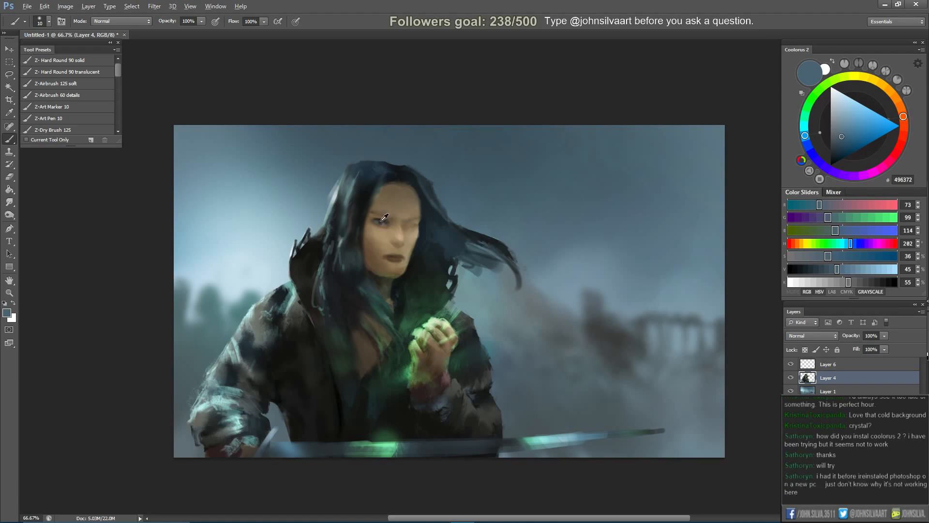
pyautogui.keyDown('alt'); pyautogui.click(383, 221); pyautogui.keyUp('alt')
pyautogui.hotkey('ctrl', 'shift', 'h')
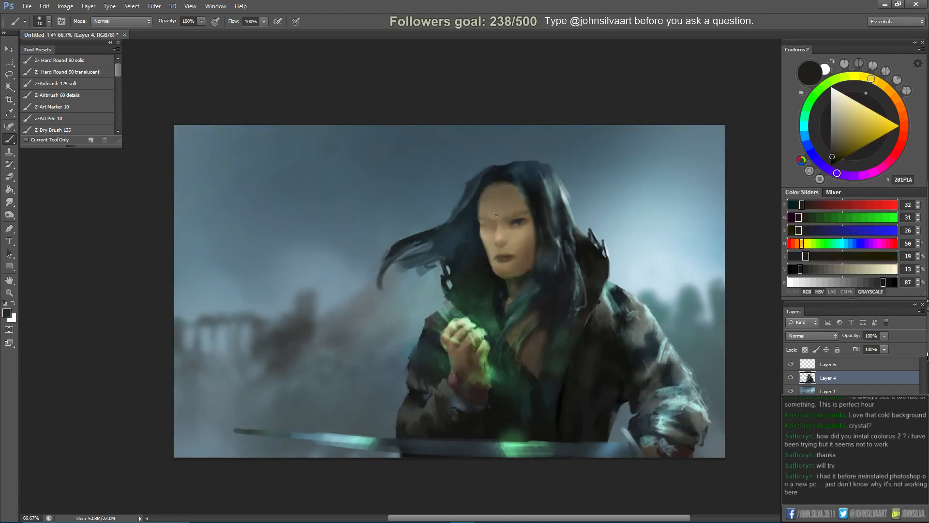
# Define the near eye's lids and brow with sampled dark greys (2D2F2D, 23211E) and dark green-grey (171B18).
pyautogui.keyDown('alt'); pyautogui.click(521, 221); pyautogui.keyUp('alt')
pyautogui.press('[')
pyautogui.press('[')
pyautogui.keyDown('alt'); pyautogui.click(514, 223); pyautogui.keyUp('alt')
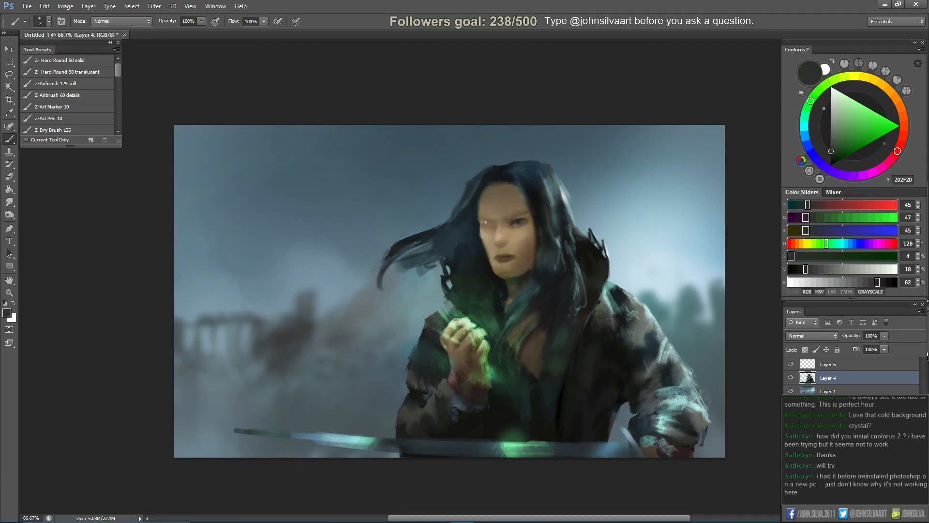
pyautogui.keyDown('alt'); pyautogui.click(503, 229); pyautogui.keyUp('alt')
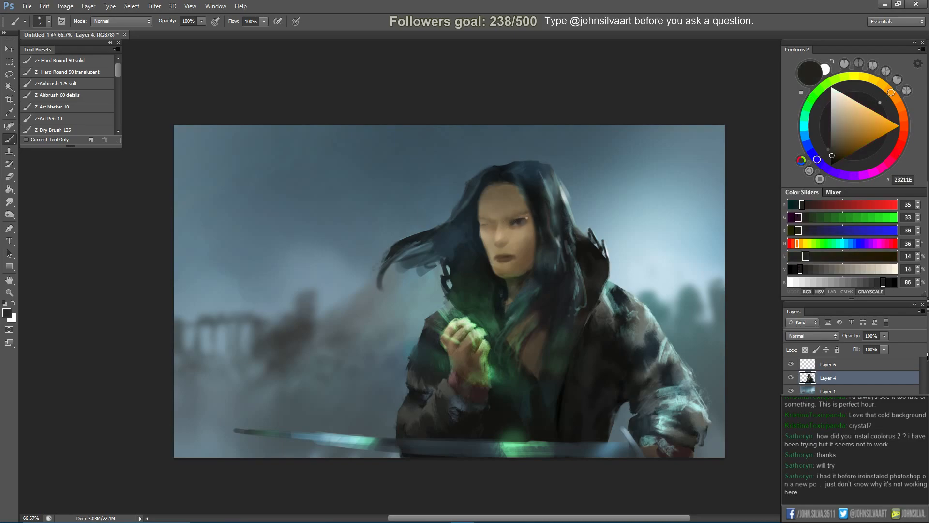
pyautogui.keyDown('alt'); pyautogui.click(512, 219); pyautogui.keyUp('alt')
pyautogui.press(']')
pyautogui.press(']')
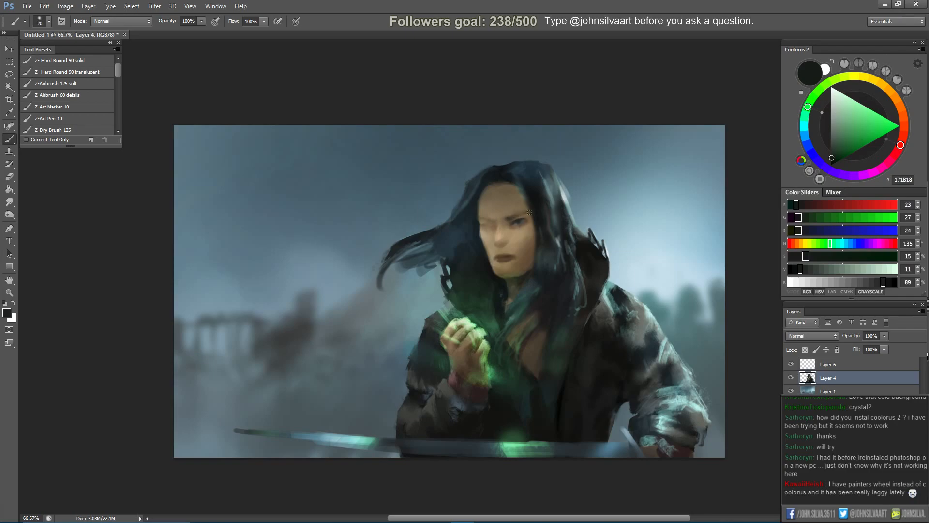
# Build up the far eye's brow and lid with sampled dark browns (40372A, 2F2A1D) and near-black (0C1516).
pyautogui.press('[')
pyautogui.keyDown('alt'); pyautogui.click(485, 217); pyautogui.keyUp('alt')
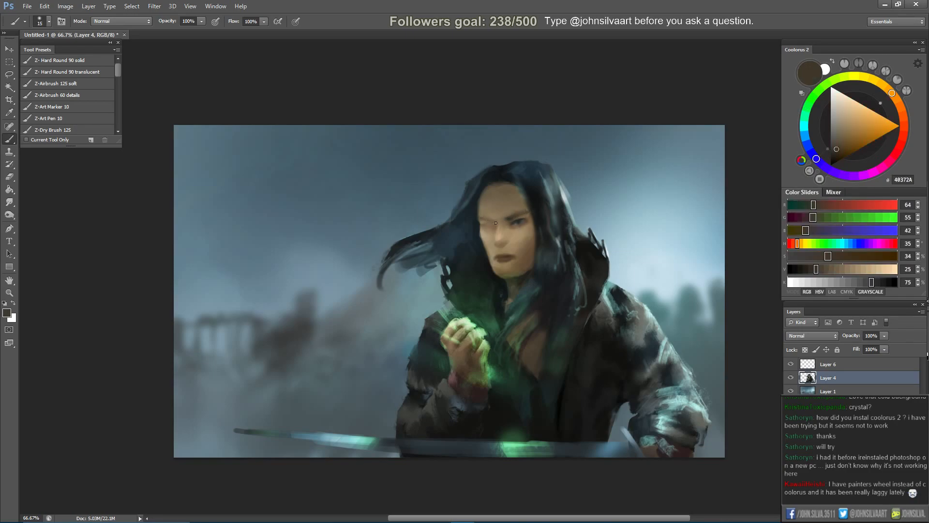
pyautogui.keyDown('alt'); pyautogui.click(482, 216); pyautogui.keyUp('alt')
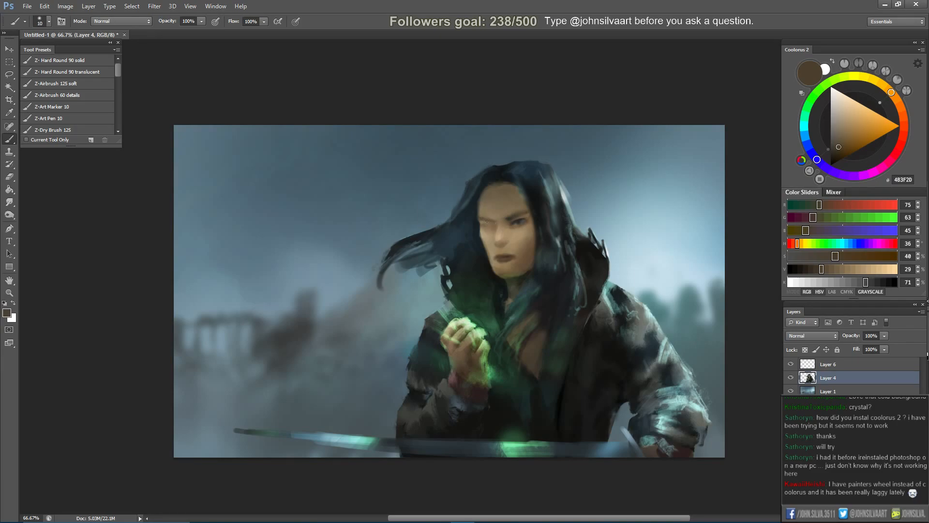
pyautogui.keyDown('alt'); pyautogui.click(491, 220); pyautogui.keyUp('alt')
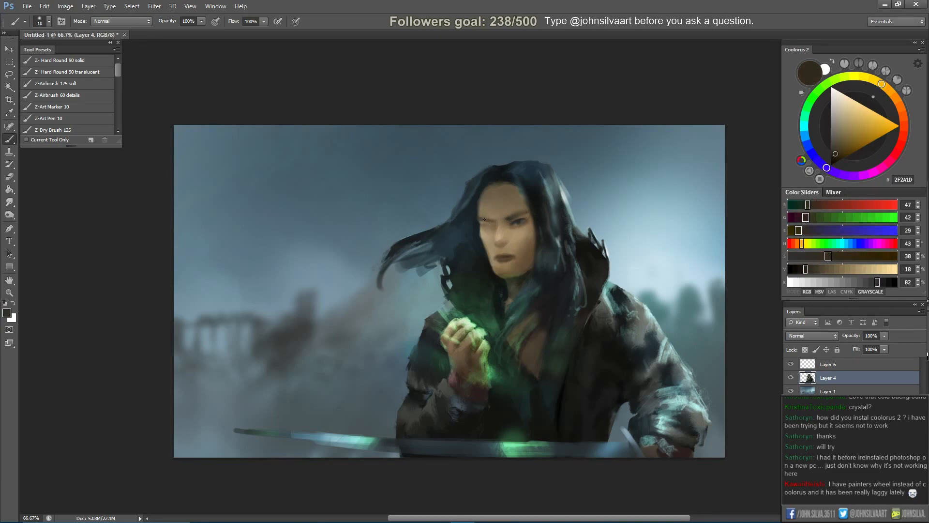
pyautogui.keyDown('alt'); pyautogui.click(536, 183); pyautogui.keyUp('alt')
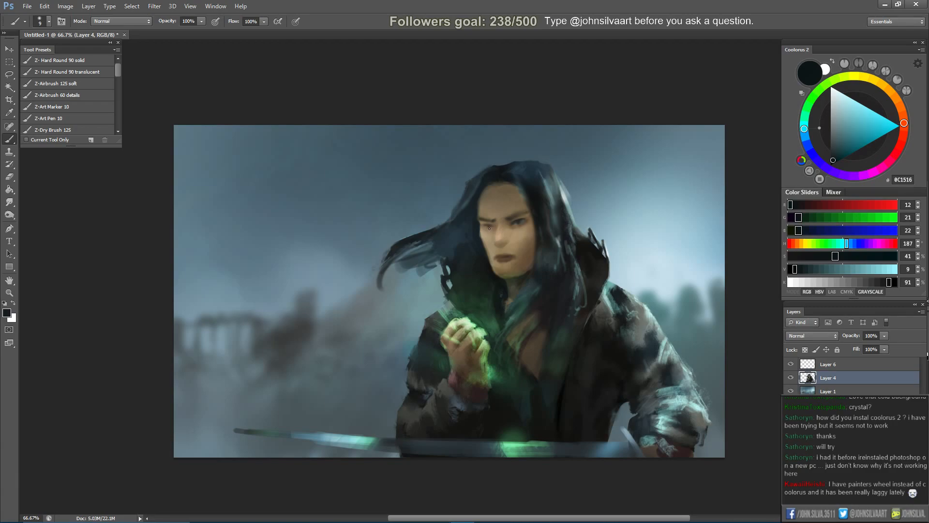
pyautogui.keyDown('alt'); pyautogui.click(525, 218); pyautogui.keyUp('alt')
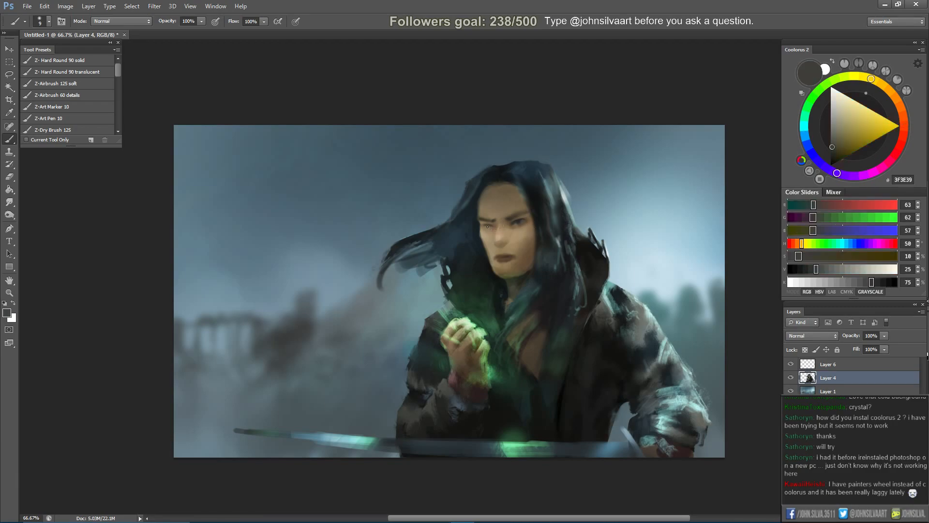
# Touch up the eyes with sampled light blue (AFCFDB) and dark grey (46443F), using a brush of up to 15 px.
pyautogui.keyDown('alt'); pyautogui.click(611, 226); pyautogui.keyUp('alt')
pyautogui.hotkey('ctrl', 'y')
pyautogui.hotkey('ctrl', 'y')
pyautogui.press(']')
pyautogui.press(']')
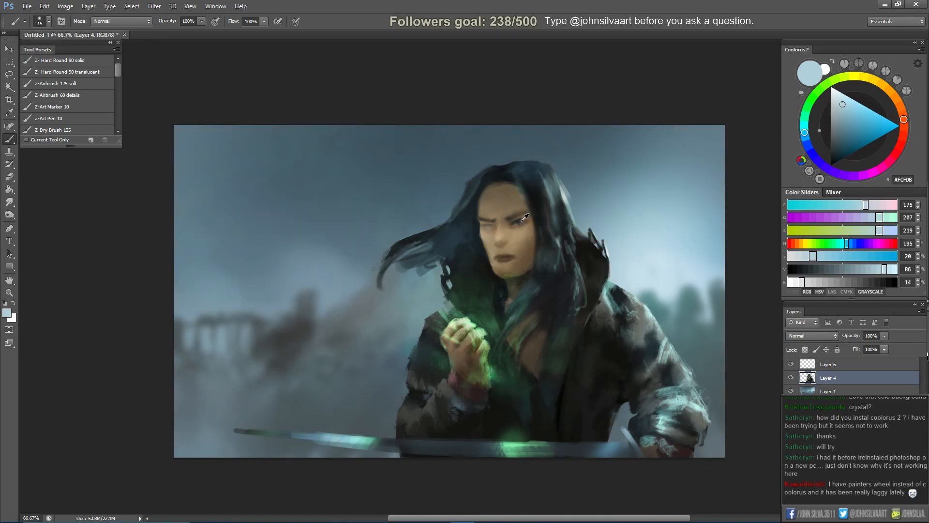
pyautogui.keyDown('alt'); pyautogui.click(525, 218); pyautogui.keyUp('alt')
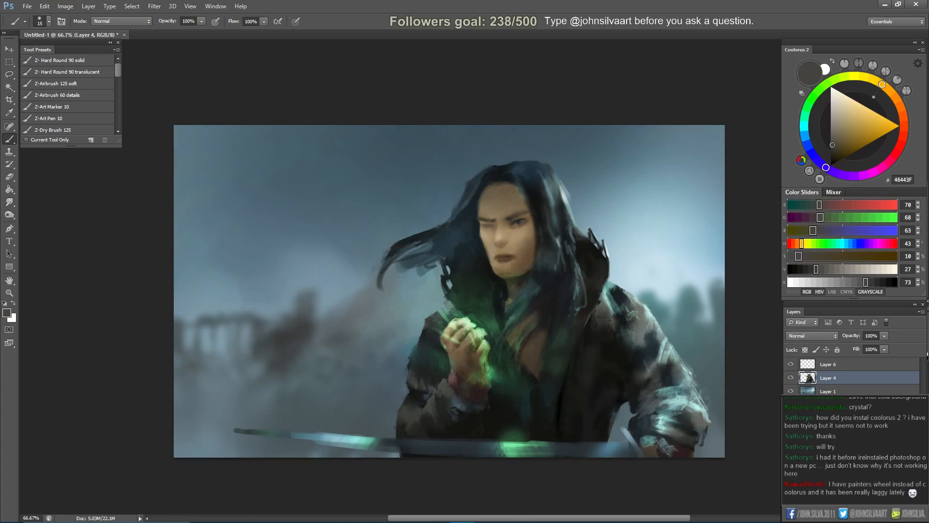
# Flip the canvas, strengthen the far eye and brow with sampled dark brown (342E22), and flip the canvas back.
pyautogui.hotkey('ctrl', 'shift', 'h')
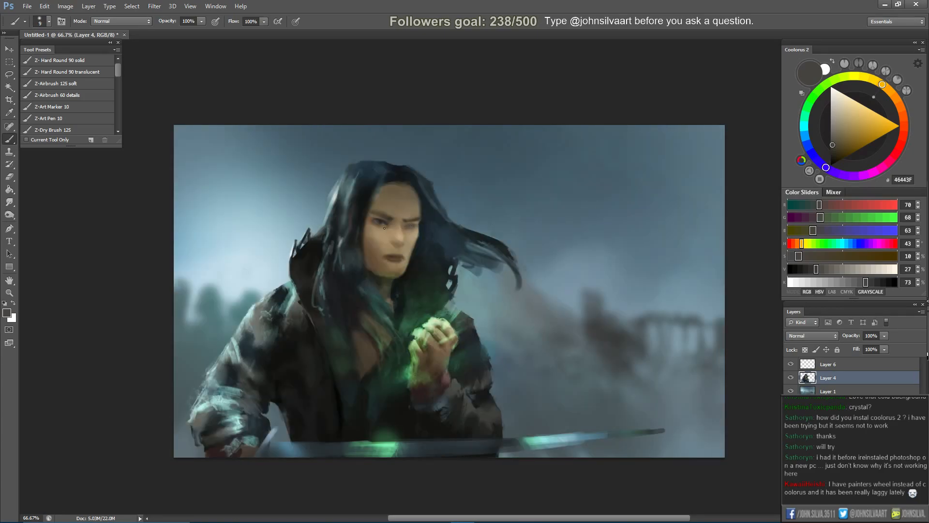
pyautogui.keyDown('alt'); pyautogui.click(411, 228); pyautogui.keyUp('alt')
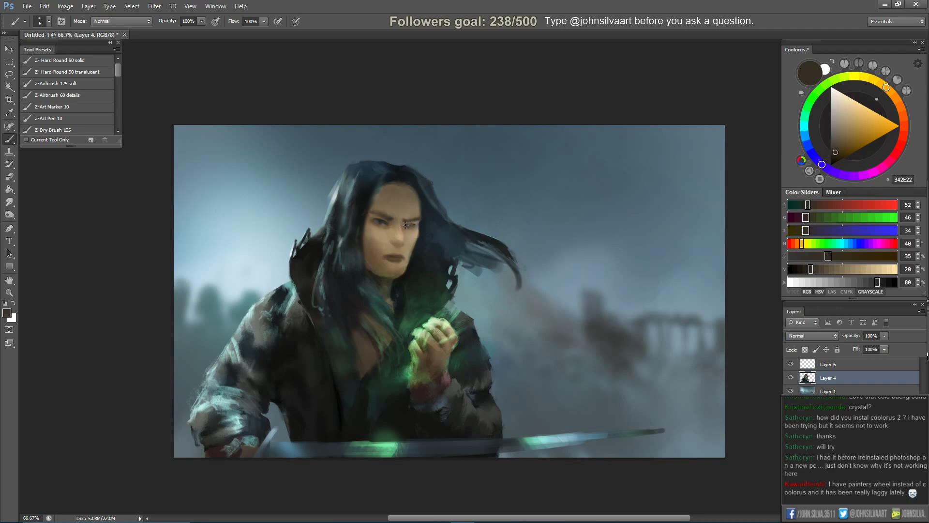
pyautogui.press('F2')
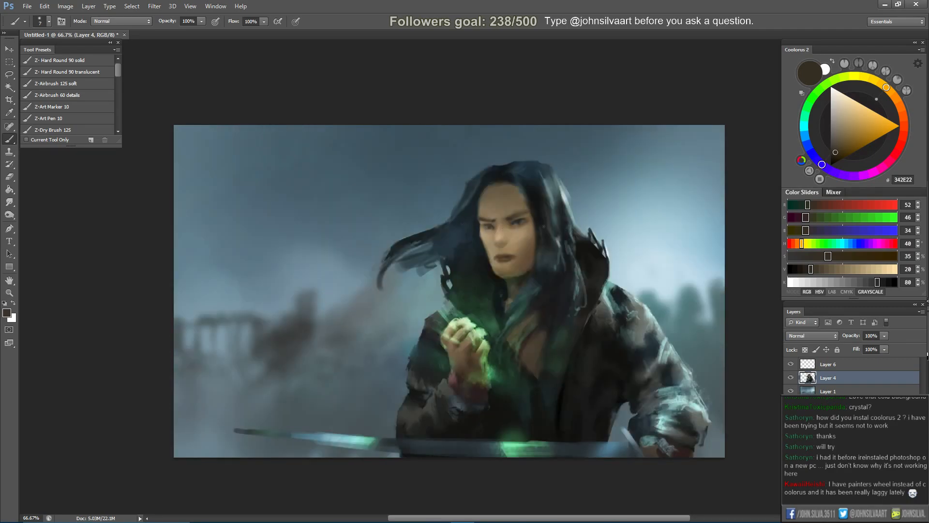
# Sharpen the near eye and brow with sampled near-black (131210), dark brown (211F1C) and skin tone (745E43).
pyautogui.keyDown('alt'); pyautogui.click(517, 225); pyautogui.keyUp('alt')
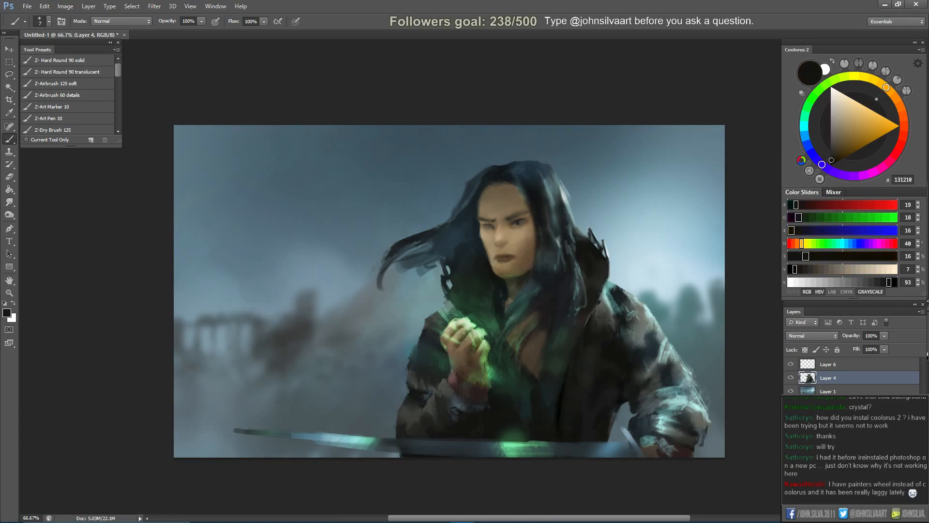
pyautogui.keyDown('alt'); pyautogui.click(525, 219); pyautogui.keyUp('alt')
pyautogui.keyDown('alt'); pyautogui.click(520, 218); pyautogui.keyUp('alt')
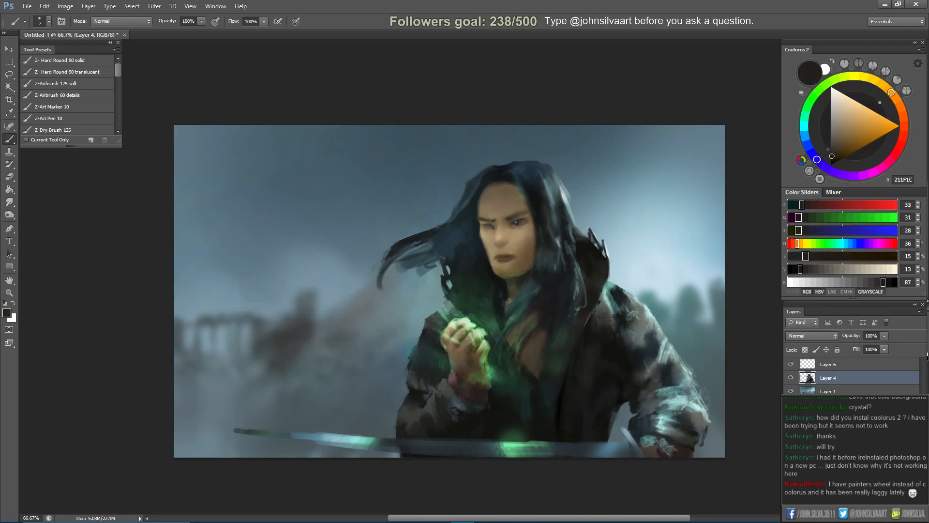
pyautogui.keyDown('alt'); pyautogui.click(526, 213); pyautogui.keyUp('alt')
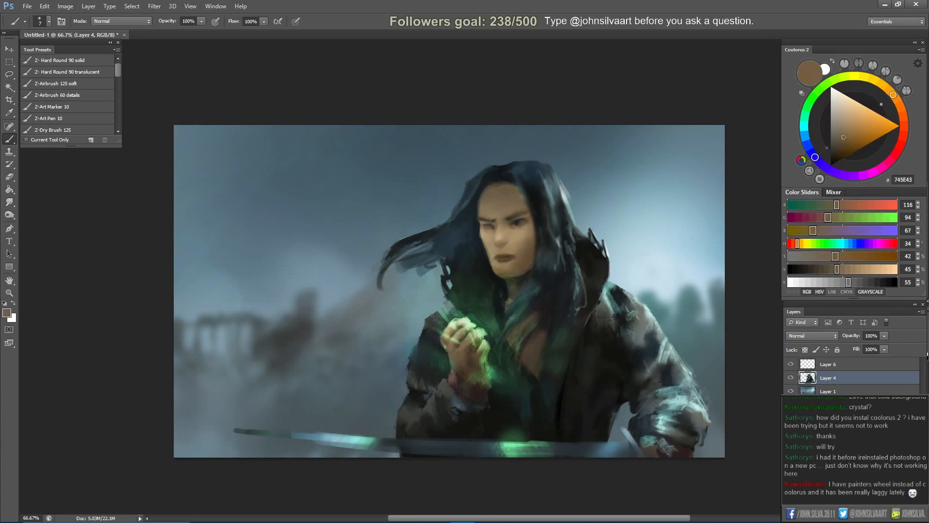
pyautogui.keyDown('alt'); pyautogui.click(517, 221); pyautogui.keyUp('alt')
pyautogui.keyDown('alt'); pyautogui.click(516, 223); pyautogui.keyUp('alt')
pyautogui.keyDown('alt'); pyautogui.click(519, 222); pyautogui.keyUp('alt')
# Deepen the shadow at the near eye's outer corner with sampled near-black (0E100F) and a larger brush.
pyautogui.press('[')
pyautogui.keyDown('alt'); pyautogui.click(535, 216); pyautogui.keyUp('alt')
pyautogui.press(']')
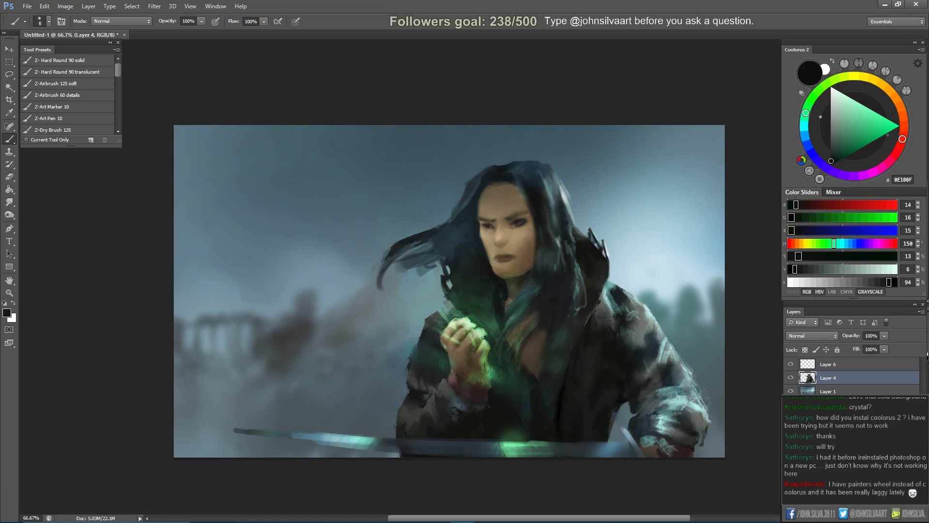
pyautogui.press(']')
pyautogui.press(']')
pyautogui.press(']')
pyautogui.press(']')
pyautogui.moveTo(532, 218); pyautogui.dragTo(523, 220)
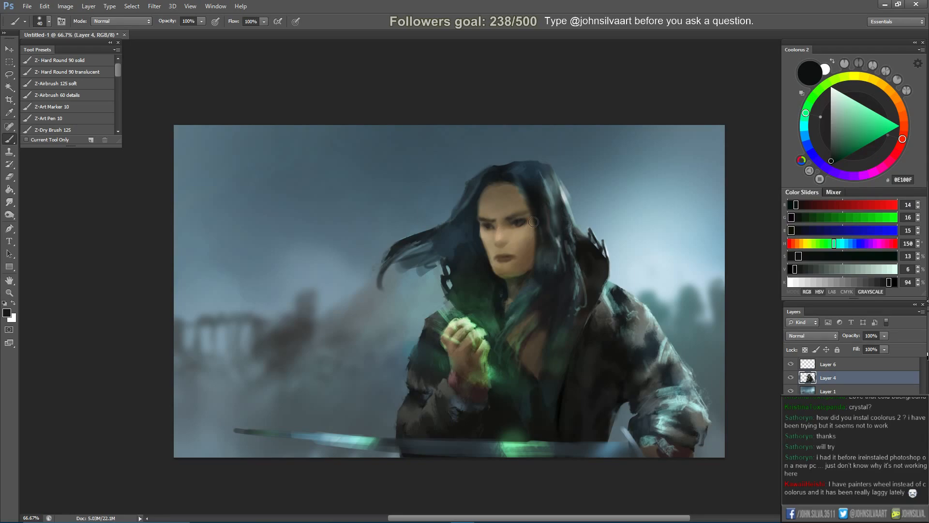
# Shade the brow area between the eyes with dark brown (433220) and a 40 px brush.
pyautogui.keyDown('alt'); pyautogui.click(527, 256); pyautogui.keyUp('alt')
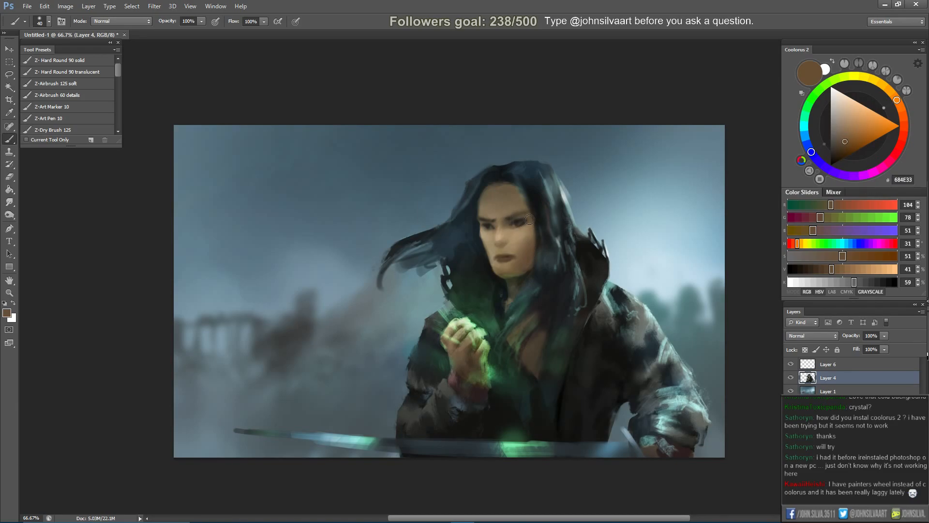
pyautogui.click(841, 150)
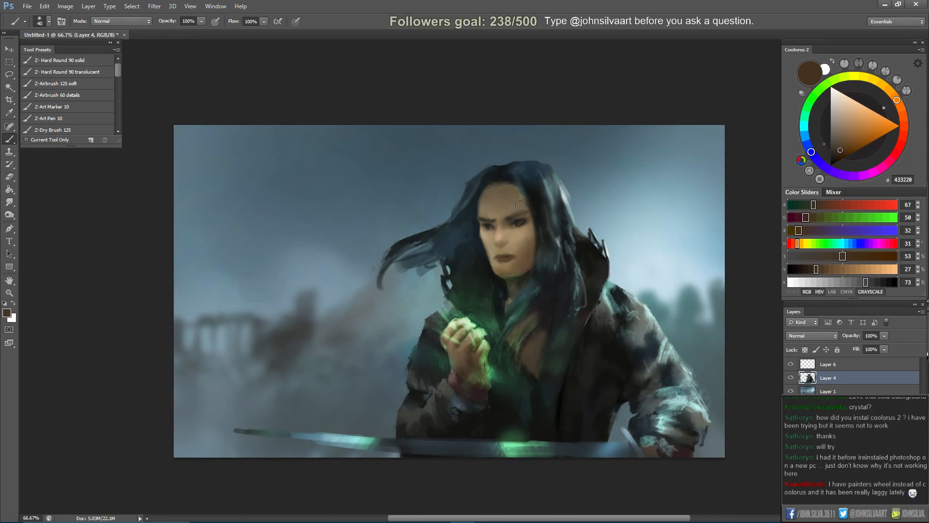
pyautogui.moveTo(520, 213)
pyautogui.mouseDown()
pyautogui.moveTo(533, 223)
pyautogui.moveTo(498, 223)
pyautogui.mouseUp()
pyautogui.press(']')
# Flip the canvas and refine the near eye with sampled skin brown (6F5C43) and near-black (181715), using a small brush.
pyautogui.press('h')
pyautogui.keyDown('alt'); pyautogui.click(386, 224); pyautogui.keyUp('alt')
pyautogui.press('[')
pyautogui.press('[')
pyautogui.press('[')
pyautogui.press('[')
pyautogui.press('[')
pyautogui.press('[')
pyautogui.press('[')
pyautogui.press('[')
pyautogui.keyDown('alt'); pyautogui.click(385, 229); pyautogui.keyUp('alt')
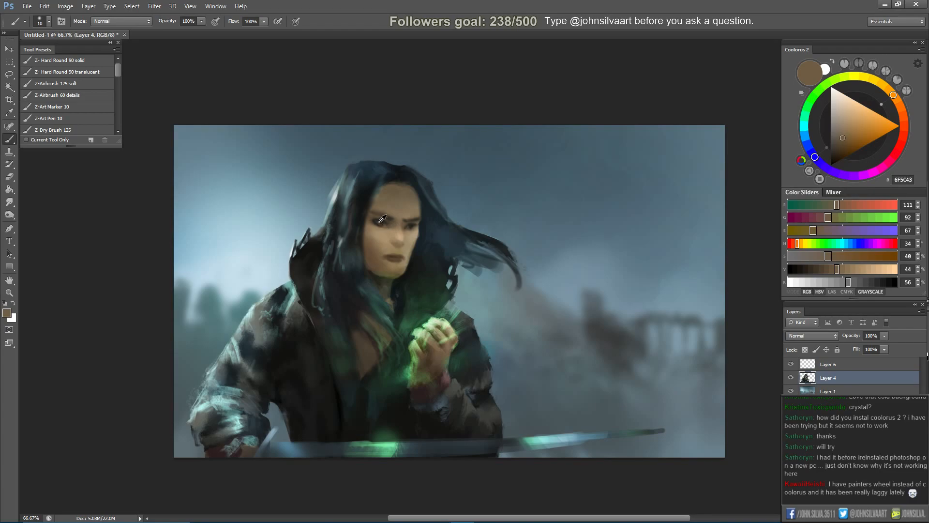
pyautogui.keyDown('alt'); pyautogui.click(379, 223); pyautogui.keyUp('alt')
pyautogui.keyDown('alt'); pyautogui.click(383, 221); pyautogui.keyUp('alt')
pyautogui.press('[')
pyautogui.press('[')
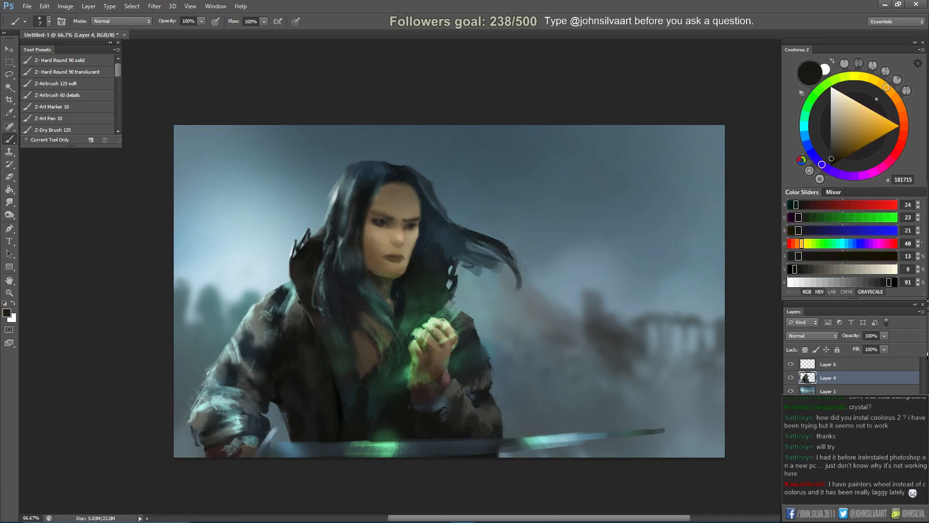
# Flip the canvas back and adjust the near eye and brow with sampled near-black (1B1B19) and brown (504330).
pyautogui.hotkey('ctrl', 'shift', 'h')
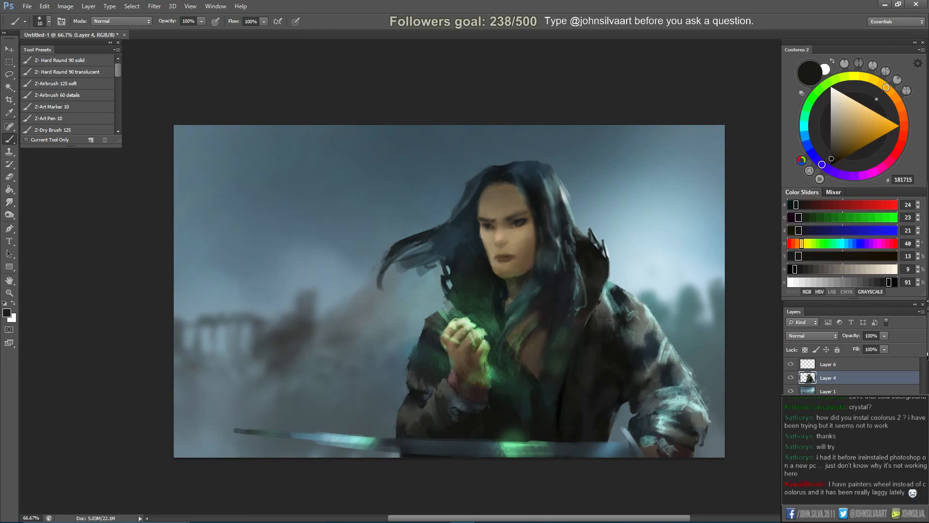
pyautogui.keyDown('alt'); pyautogui.click(518, 224); pyautogui.keyUp('alt')
pyautogui.keyDown('alt'); pyautogui.click(519, 220); pyautogui.keyUp('alt')
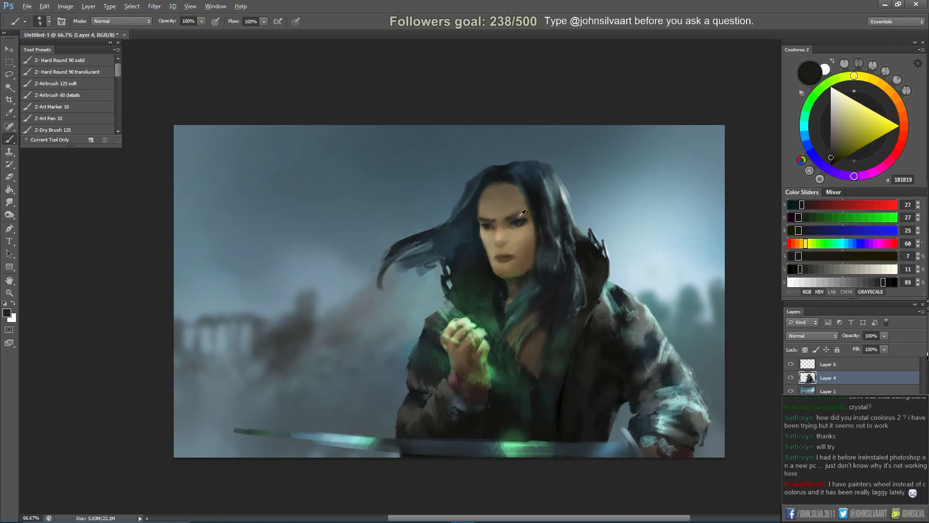
pyautogui.keyDown('alt'); pyautogui.click(518, 216); pyautogui.keyUp('alt')
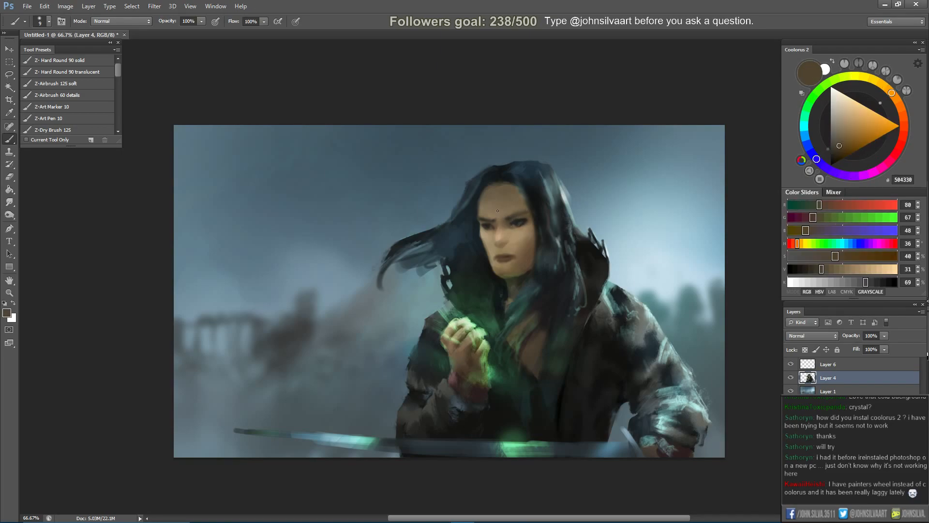
# Refine the far cheek and jaw contour with sampled dark tones (35332C, 101C20, 0D0F0F) and a 9 px brush.
pyautogui.rightClick(524, 217)
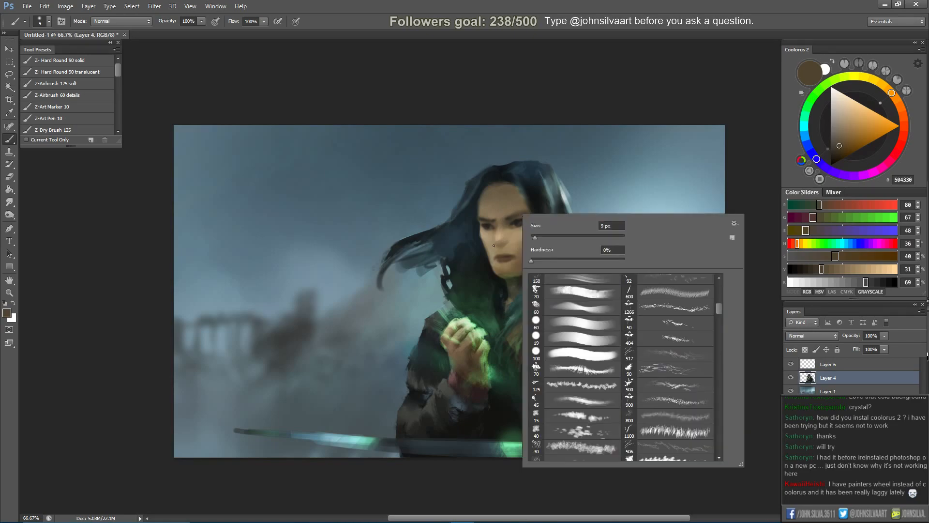
pyautogui.click(494, 245)
pyautogui.keyDown('alt'); pyautogui.click(488, 256); pyautogui.keyUp('alt')
pyautogui.keyDown('alt'); pyautogui.click(491, 262); pyautogui.keyUp('alt')
pyautogui.keyDown('alt'); pyautogui.click(490, 262); pyautogui.keyUp('alt')
pyautogui.moveTo(513, 306); pyautogui.dragTo(502, 268)
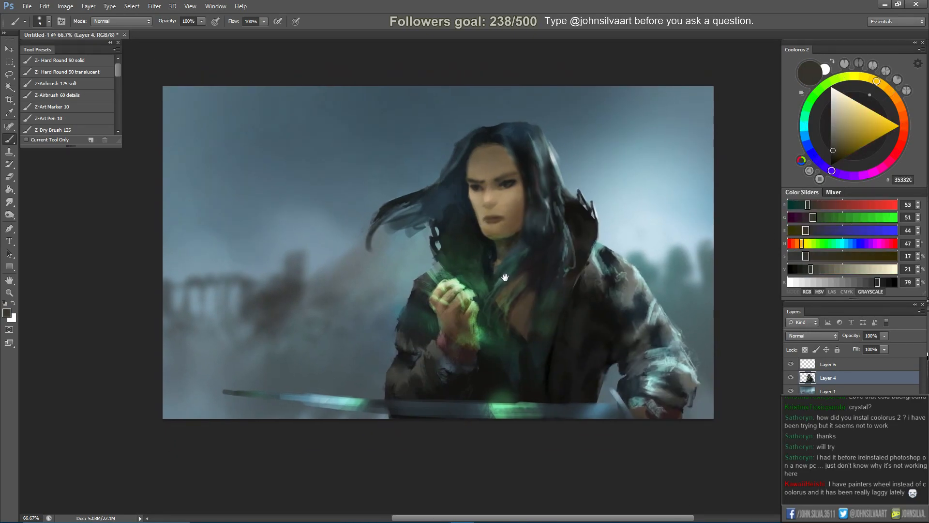
pyautogui.keyDown('alt'); pyautogui.click(467, 196); pyautogui.keyUp('alt')
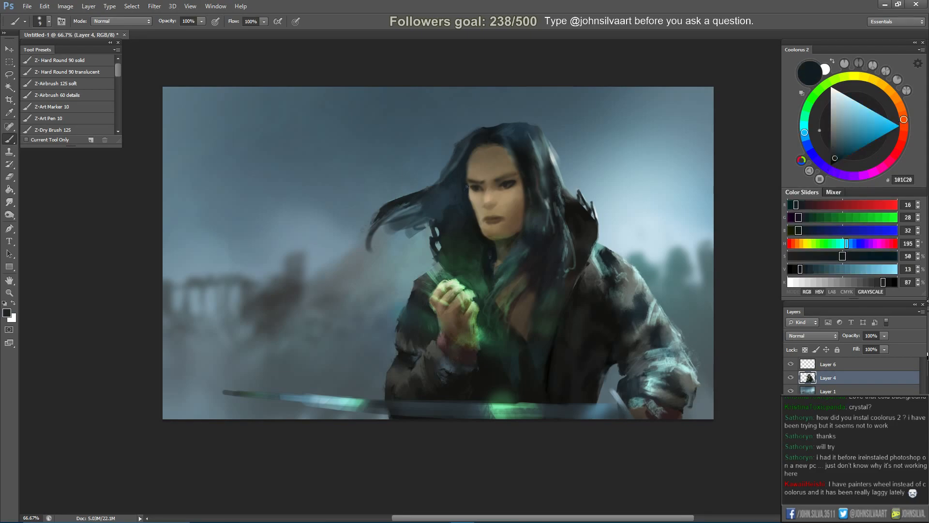
pyautogui.keyDown('alt'); pyautogui.click(478, 228); pyautogui.keyUp('alt')
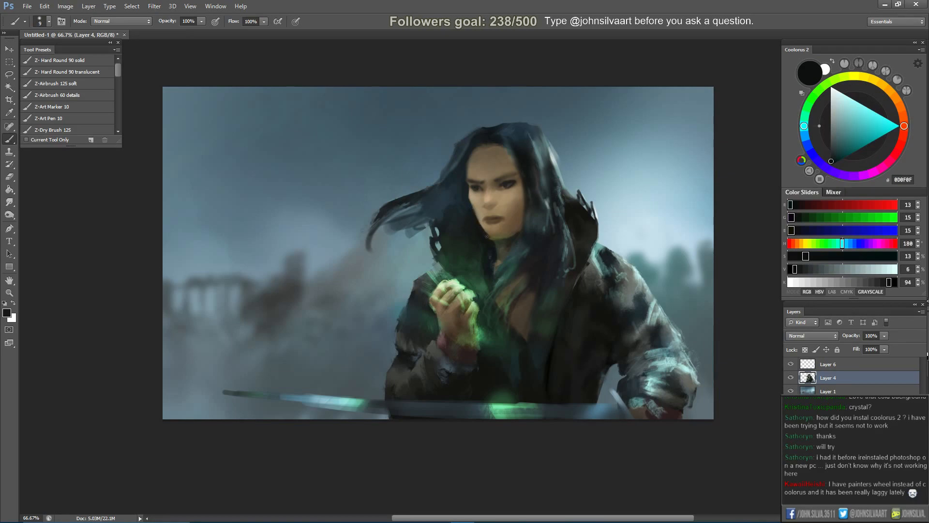
# Flip the canvas and retouch the chin and jaw with sampled near-black (0D0E0D) and skin tone (9E875E), enlarging the brush to 20 px.
pyautogui.hotkey('ctrl', 'shift', 'h')
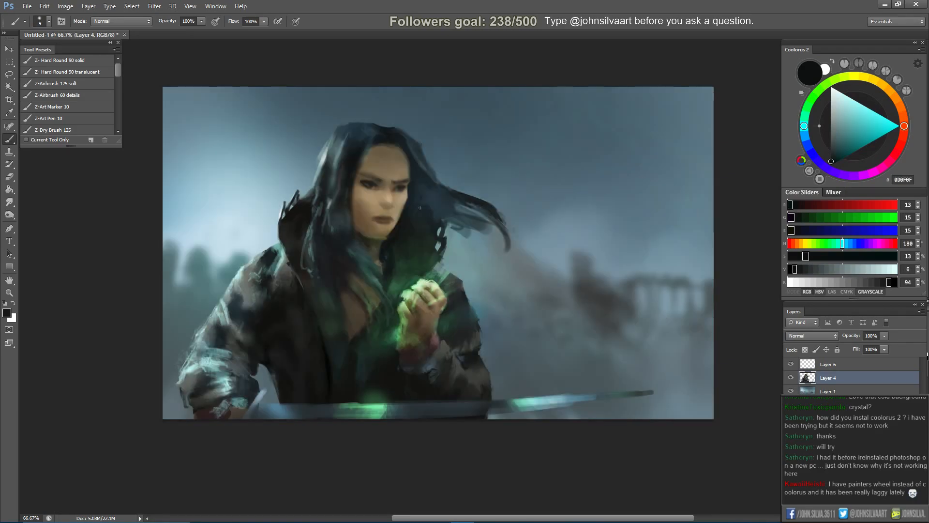
pyautogui.keyDown('alt'); pyautogui.click(384, 229); pyautogui.keyUp('alt')
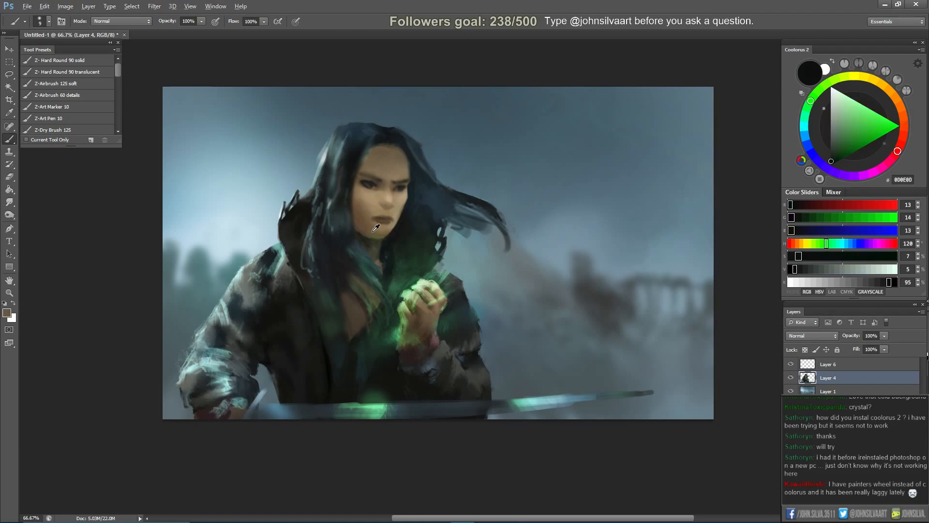
pyautogui.keyDown('alt'); pyautogui.click(399, 208); pyautogui.keyUp('alt')
pyautogui.press(']')
pyautogui.press(']')
pyautogui.keyDown('alt'); pyautogui.click(374, 200); pyautogui.keyUp('alt')
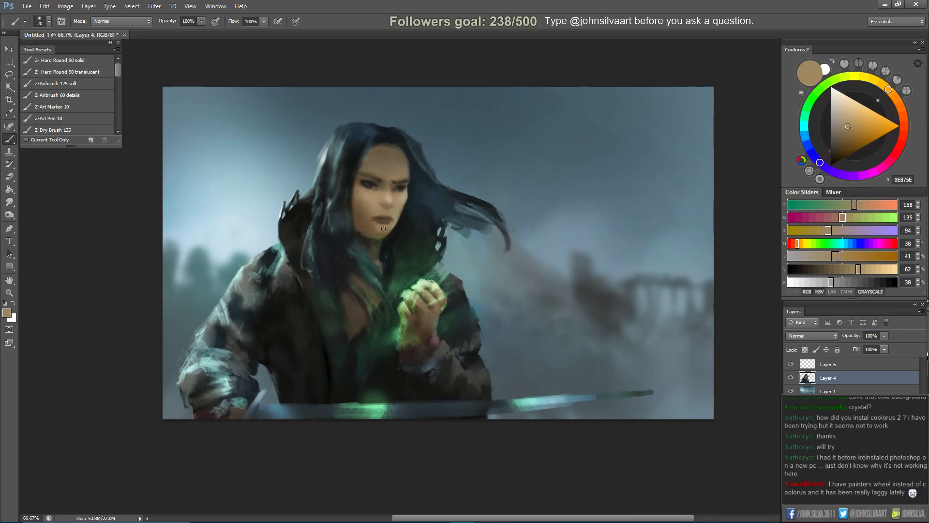
# Flip the canvas back and define the shadow under the chin with sampled near-black (0F100F) and dark olive (2A3020).
pyautogui.hotkey('ctrl', 'shift', 'h')
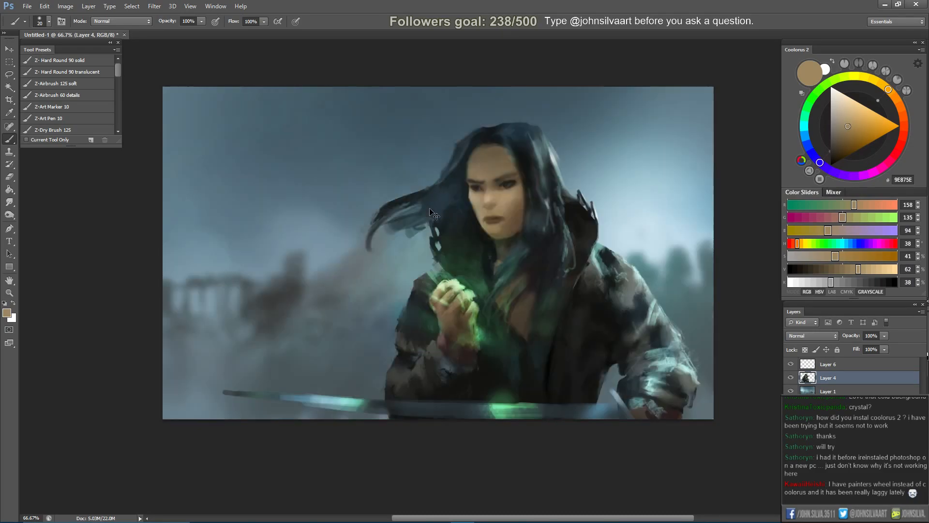
pyautogui.keyDown('alt'); pyautogui.click(487, 232); pyautogui.keyUp('alt')
pyautogui.press('[')
pyautogui.press('[')
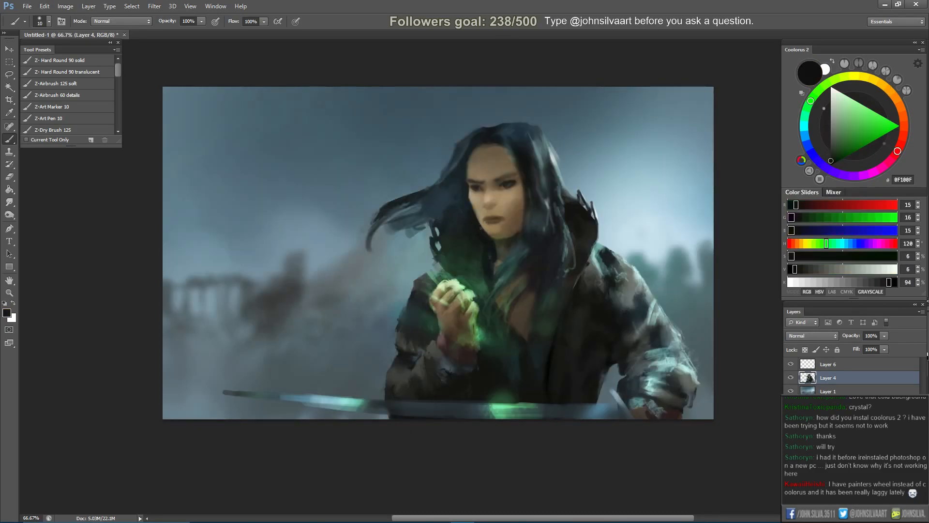
pyautogui.press(']')
pyautogui.press(']')
pyautogui.keyDown('alt'); pyautogui.click(508, 238); pyautogui.keyUp('alt')
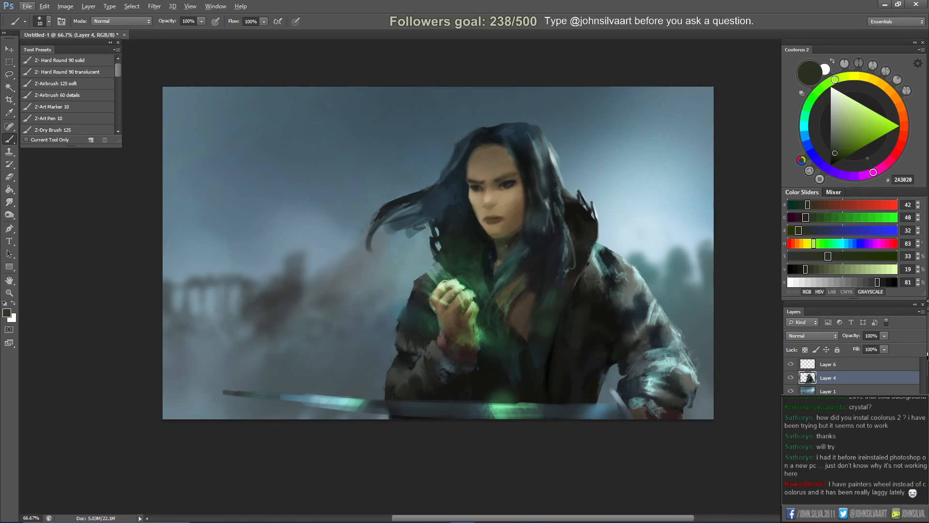
# Shade the near cheek and jaw with sampled brown (685034) and a 20 px brush, and check the face in a mirrored view.
pyautogui.keyDown('alt'); pyautogui.click(512, 219); pyautogui.keyUp('alt')
pyautogui.press(']')
pyautogui.press(']')
pyautogui.press(']')
pyautogui.press(']')
pyautogui.press(']')
pyautogui.press('[')
pyautogui.press('[')
pyautogui.press('[')
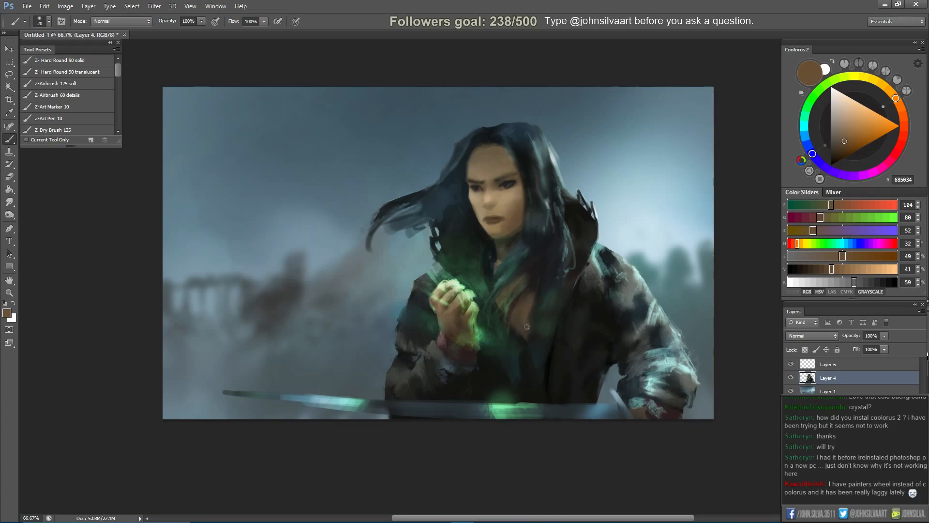
pyautogui.hotkey('ctrl', 'shift', 'h')
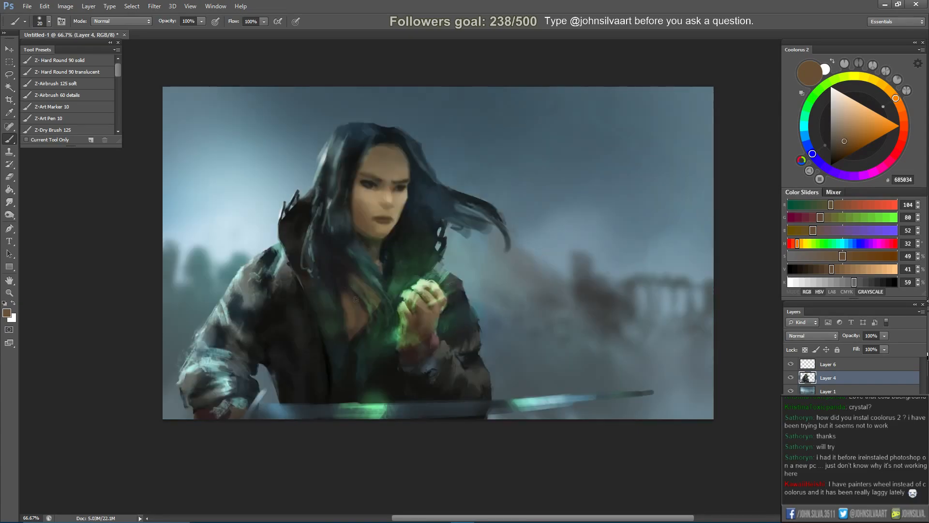
pyautogui.hotkey('ctrl', 'shift', 'h')
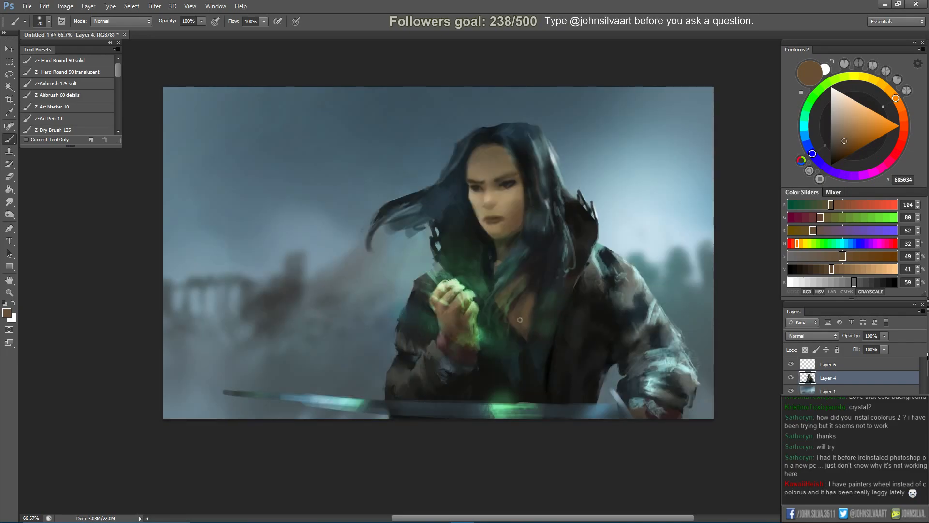
# Rework the chest opening below the hair with sampled dark browns (231E1C, 342C24) and mid brown (574431), enlarging the brush from 15 px.
pyautogui.press('alt')
pyautogui.keyDown('alt'); pyautogui.click(536, 283); pyautogui.keyUp('alt')
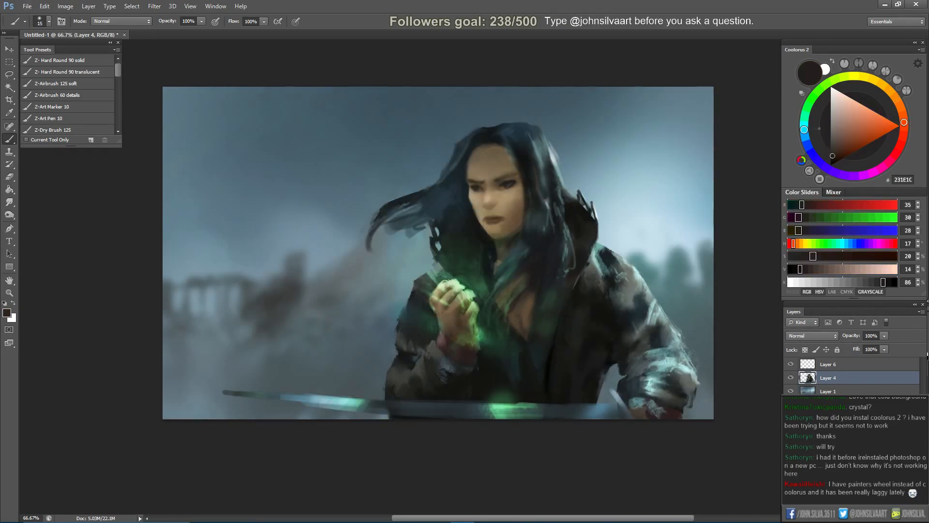
pyautogui.keyDown('alt'); pyautogui.click(515, 313); pyautogui.keyUp('alt')
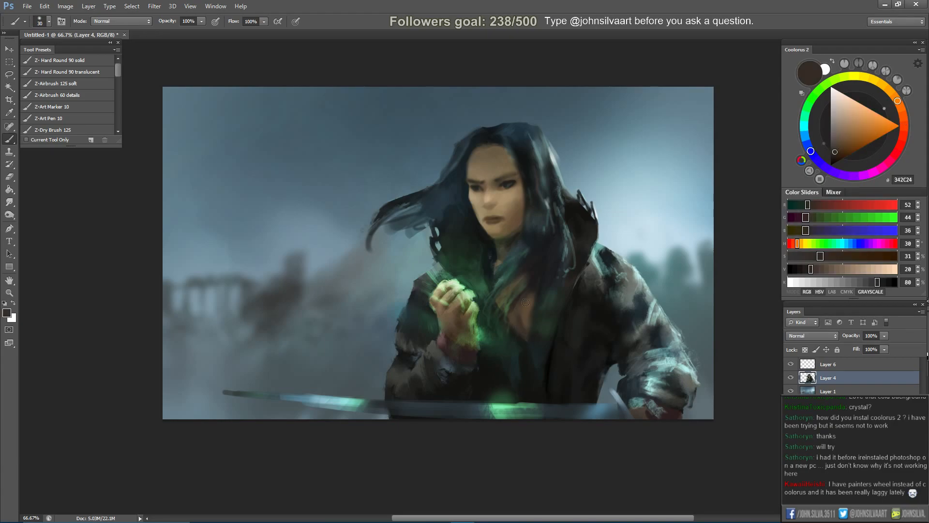
pyautogui.keyDown('alt'); pyautogui.click(521, 309); pyautogui.keyUp('alt')
pyautogui.keyDown('alt'); pyautogui.click(527, 293); pyautogui.keyUp('alt')
pyautogui.keyDown('alt'); pyautogui.click(525, 317); pyautogui.keyUp('alt')
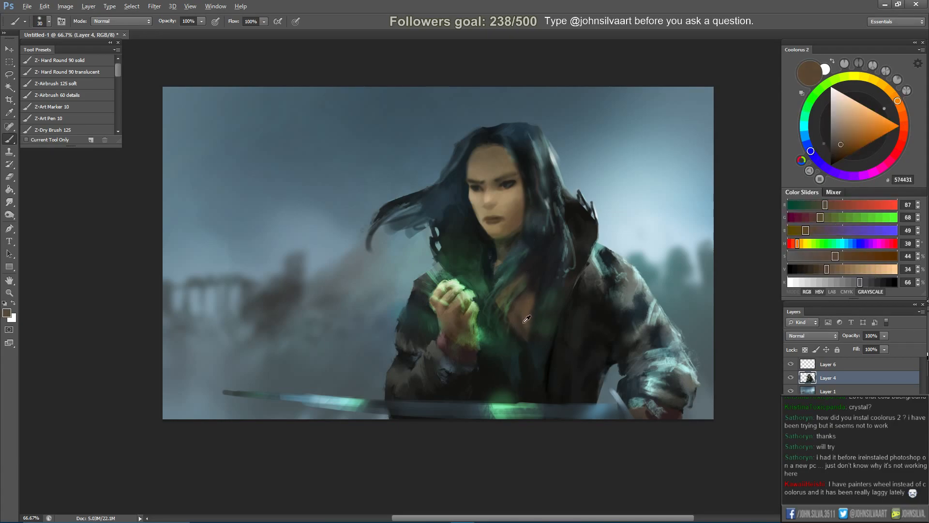
# Retouch the skin above the upper lip with sampled beige (9C8965) and the forehead with brown (7E6B4F) at 15 px.
pyautogui.keyDown('alt'); pyautogui.click(490, 218); pyautogui.keyUp('alt')
pyautogui.keyDown('alt'); pyautogui.click(483, 203); pyautogui.keyUp('alt')
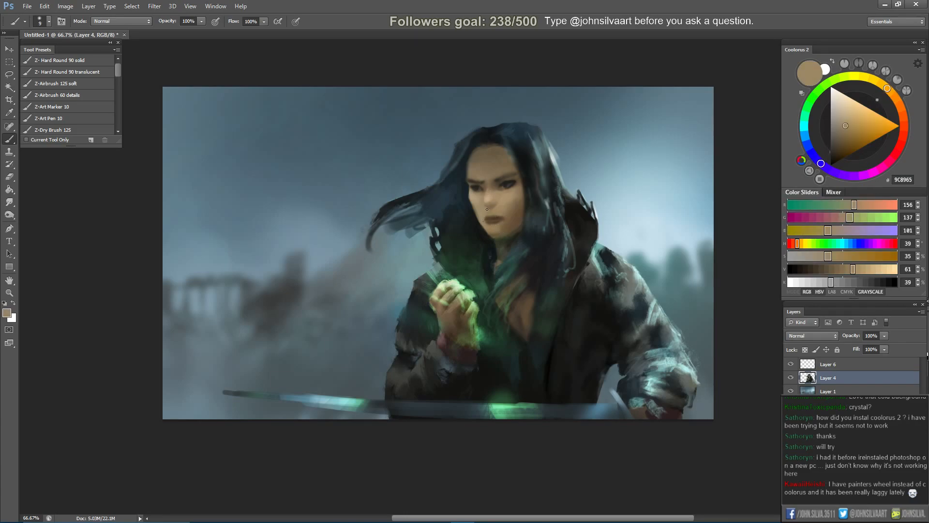
pyautogui.keyDown('alt'); pyautogui.click(506, 171); pyautogui.keyUp('alt')
pyautogui.keyDown('alt'); pyautogui.click(496, 174); pyautogui.keyUp('alt')
pyautogui.press(']')
pyautogui.press(']')
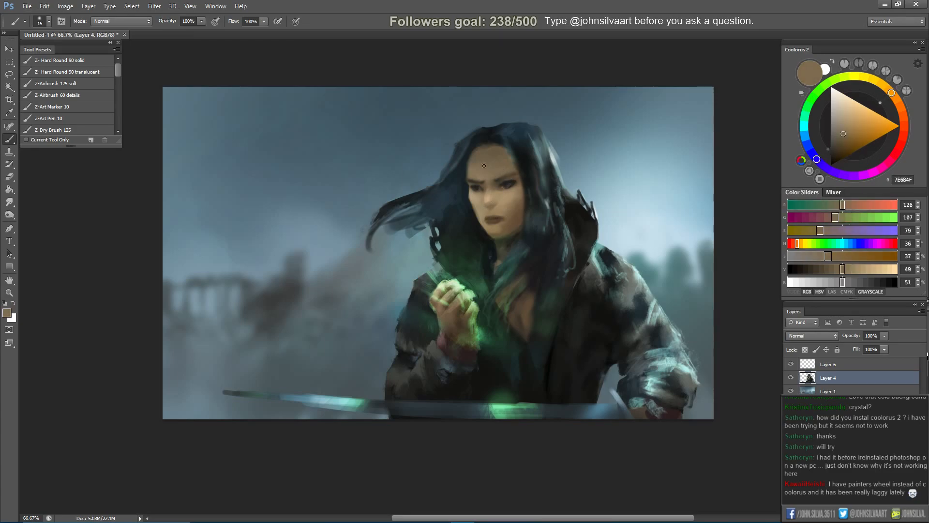
# Clean up the far cheek's edge with sampled light skin tone (AD9877) and dark teal (101C20), using a smaller brush.
pyautogui.keyDown('alt'); pyautogui.click(475, 196); pyautogui.keyUp('alt')
pyautogui.press('[')
pyautogui.press('[')
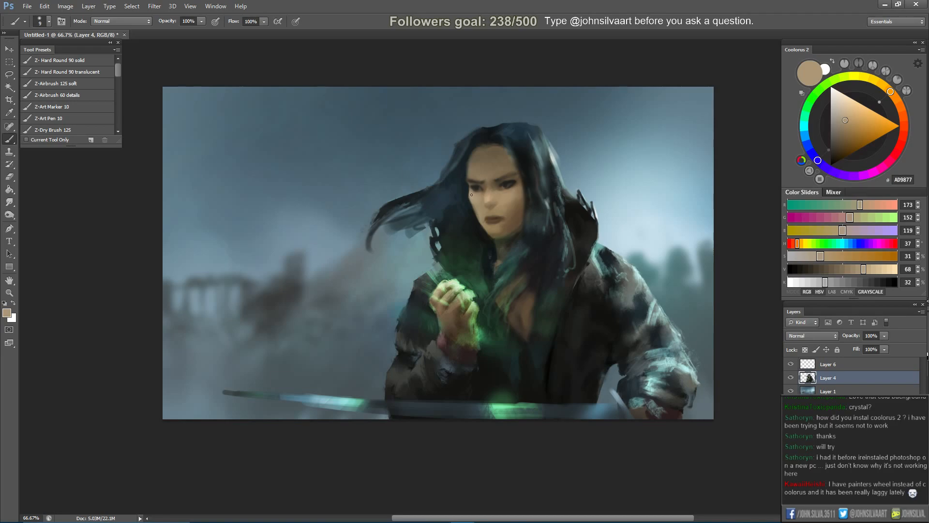
pyautogui.keyDown('alt'); pyautogui.click(470, 200); pyautogui.keyUp('alt')
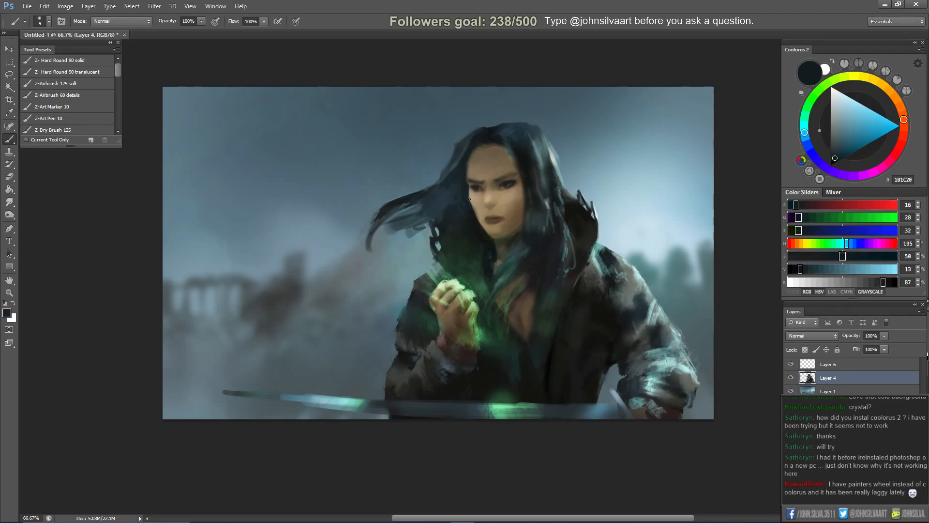
# Shade the near eye's inner corner with sampled brown (5A4936) and sharpen the eye with near-black (1B1B19) and a 3 px brush.
pyautogui.keyDown('alt'); pyautogui.click(494, 213); pyautogui.keyUp('alt')
pyautogui.keyDown('alt'); pyautogui.click(500, 181); pyautogui.keyUp('alt')
pyautogui.keyDown('alt'); pyautogui.click(496, 185); pyautogui.keyUp('alt')
pyautogui.moveTo(496, 185); pyautogui.dragTo(501, 190)
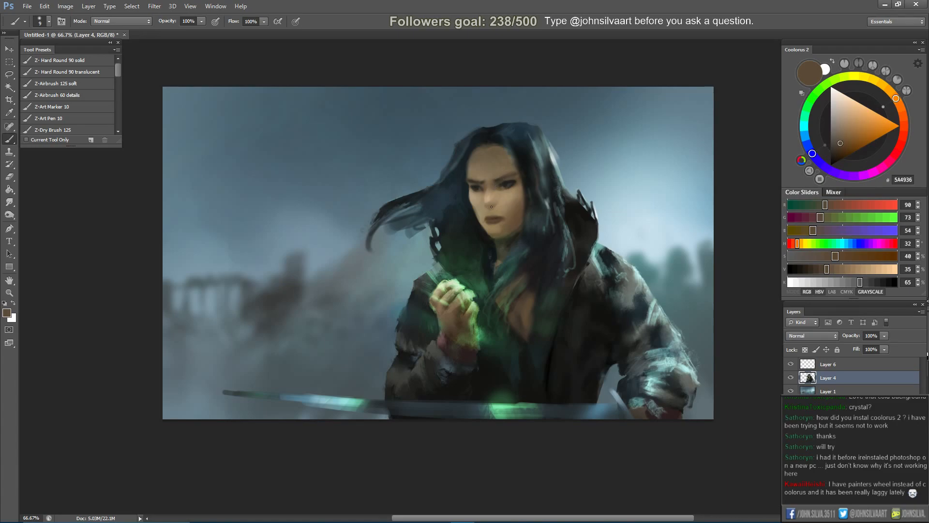
pyautogui.keyDown('alt'); pyautogui.click(511, 182); pyautogui.keyUp('alt')
pyautogui.press('[')
pyautogui.press('[')
pyautogui.press('[')
pyautogui.press('[')
pyautogui.press('[')
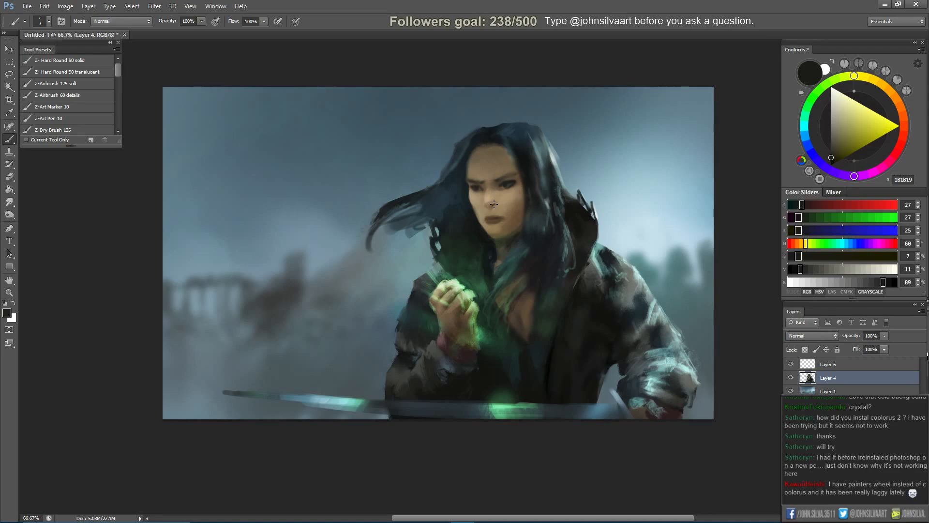
# Soften the shading around the nose with sampled dark brown (52412E) and a 25 px brush.
pyautogui.press(']')
pyautogui.press(']')
pyautogui.press(']')
pyautogui.press(']')
pyautogui.press(']')
pyautogui.press(']')
pyautogui.press(']')
pyautogui.keyDown('alt'); pyautogui.click(489, 208); pyautogui.keyUp('alt')
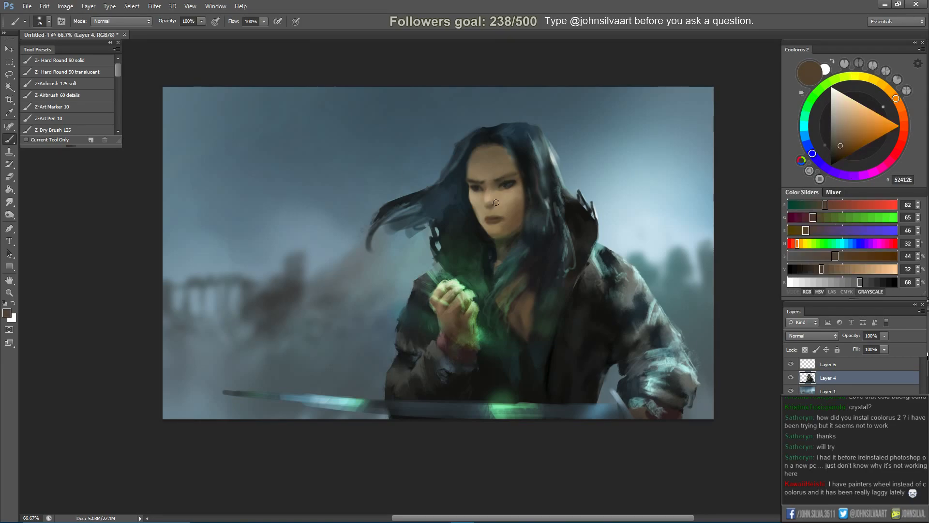
# Flip the canvas, shade the forehead with dark brown (52412E) and a 50 px brush, and flip back.
pyautogui.hotkey('ctrl', 'shift', 'h')
pyautogui.press(']')
pyautogui.press(']')
pyautogui.press(']')
pyautogui.press(']')
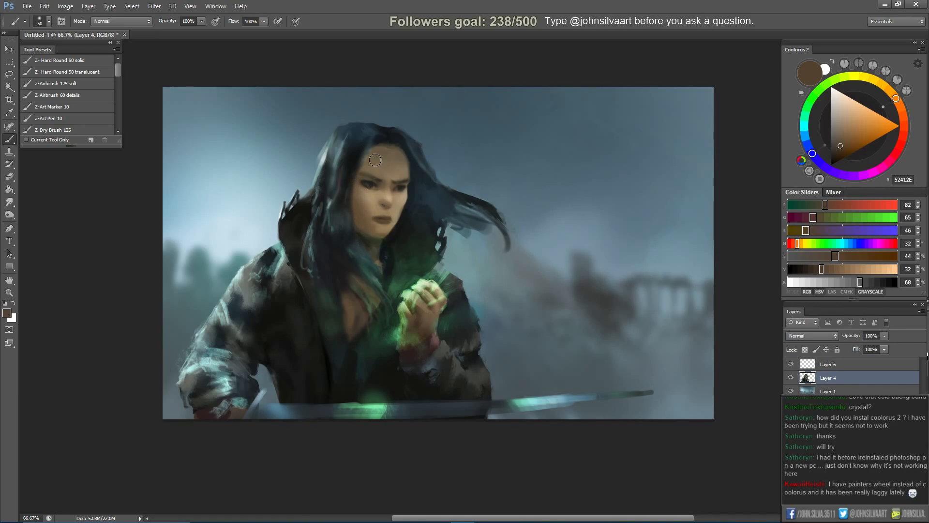
pyautogui.hotkey('ctrl', 'shift', 'h')
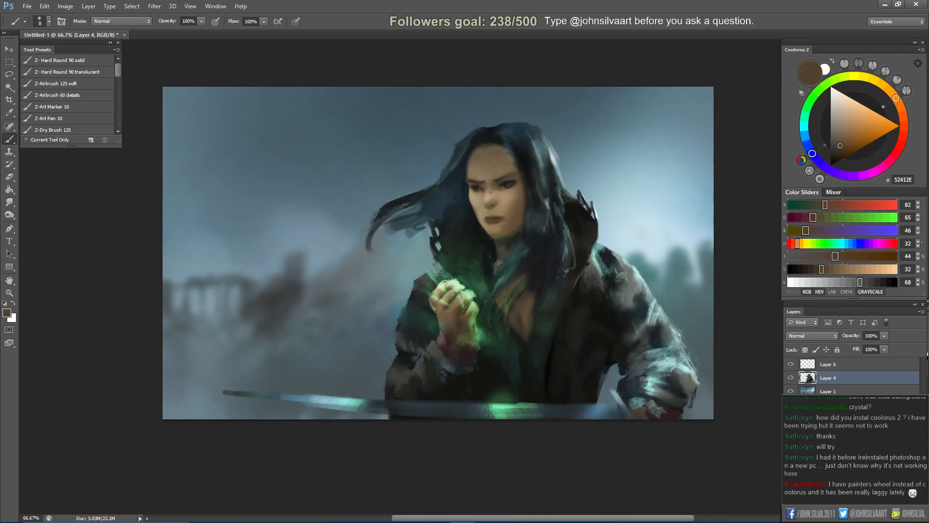
# Reshape the nose bridge and tip with dark brown (52412E) and sampled light skin tone (BB9F7A), reducing the brush size for detail.
pyautogui.press(']')
pyautogui.press(']')
pyautogui.press(']')
pyautogui.press('[')
pyautogui.press('[')
pyautogui.press('[')
pyautogui.keyDown('alt'); pyautogui.click(485, 203); pyautogui.keyUp('alt')
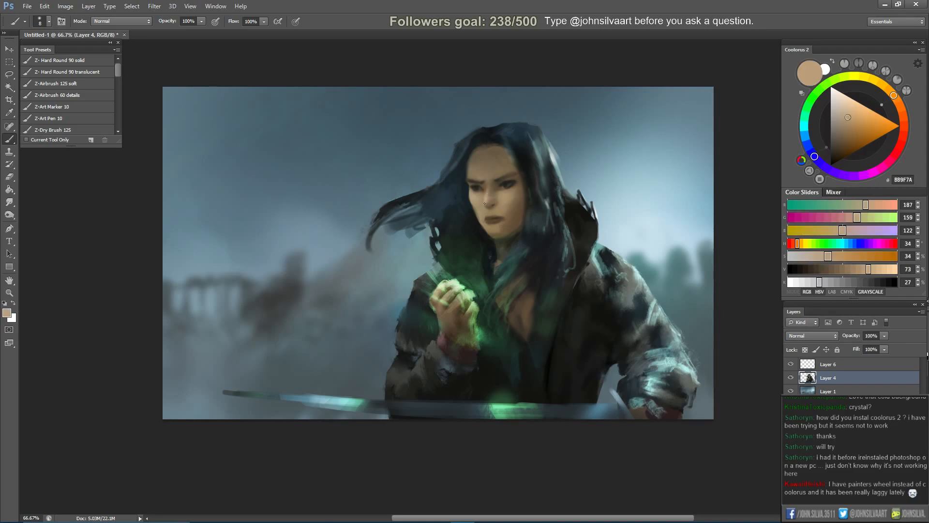
pyautogui.keyDown('alt'); pyautogui.click(485, 199); pyautogui.keyUp('alt')
pyautogui.press('[')
pyautogui.press('[')
pyautogui.keyDown('alt'); pyautogui.click(474, 192); pyautogui.keyUp('alt')
# Reshape the upper lip and surrounding skin with sampled skin tones (826D50, 9A845D, 99845C) and brown (5E4B33), using a small brush.
pyautogui.keyDown('alt'); pyautogui.click(485, 211); pyautogui.keyUp('alt')
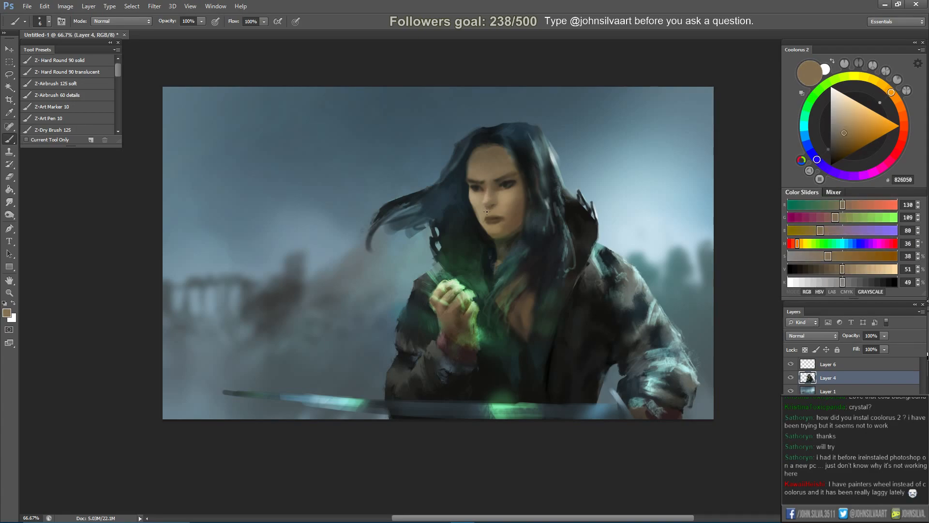
pyautogui.keyDown('alt'); pyautogui.click(489, 210); pyautogui.keyUp('alt')
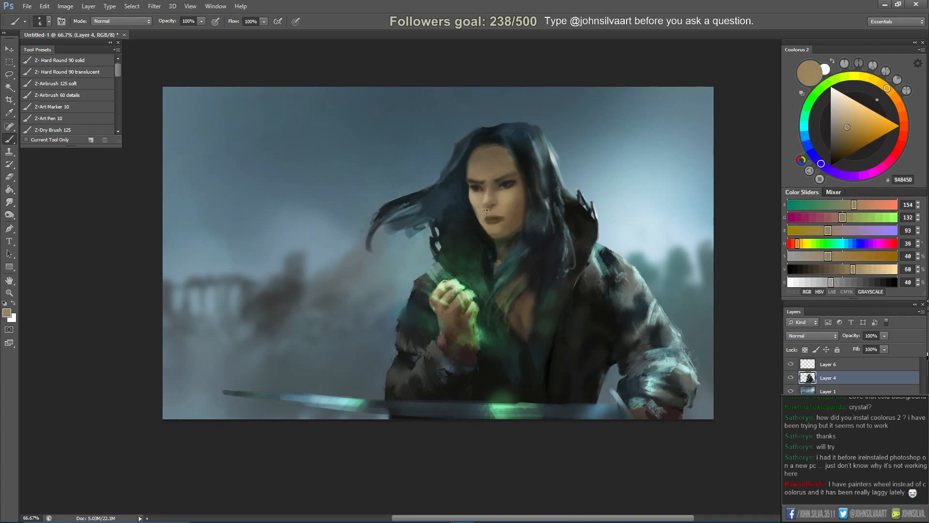
pyautogui.keyDown('alt'); pyautogui.click(499, 213); pyautogui.keyUp('alt')
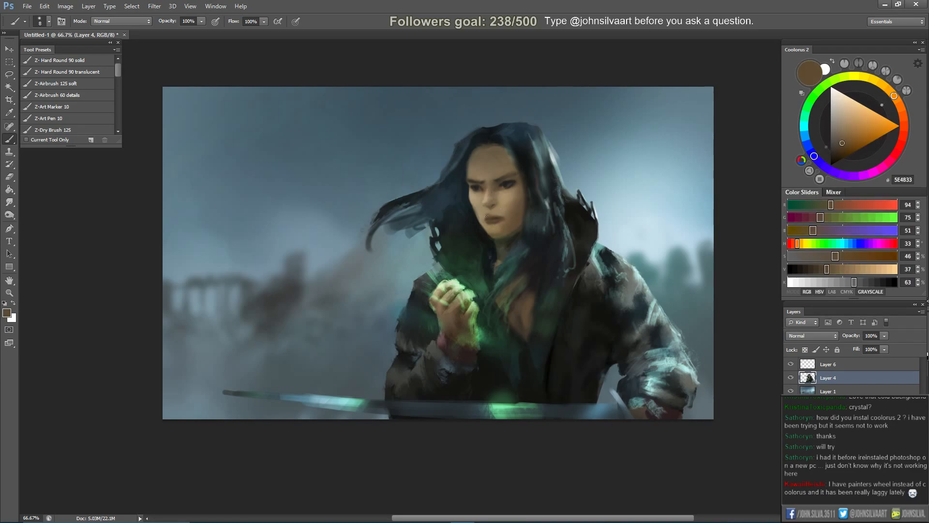
pyautogui.keyDown('alt'); pyautogui.click(485, 214); pyautogui.keyUp('alt')
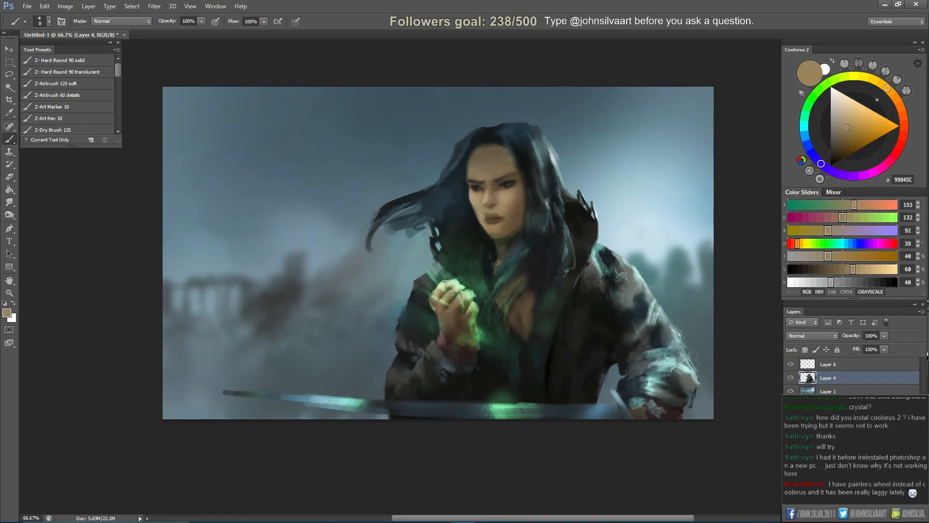
# Refine the near eye with sampled dark brown (34302A) and near-black (1C1B19), using a 7 px or smaller brush.
pyautogui.keyDown('alt'); pyautogui.click(499, 139); pyautogui.keyUp('alt')
pyautogui.keyDown('alt'); pyautogui.click(505, 186); pyautogui.keyUp('alt')
pyautogui.press('[')
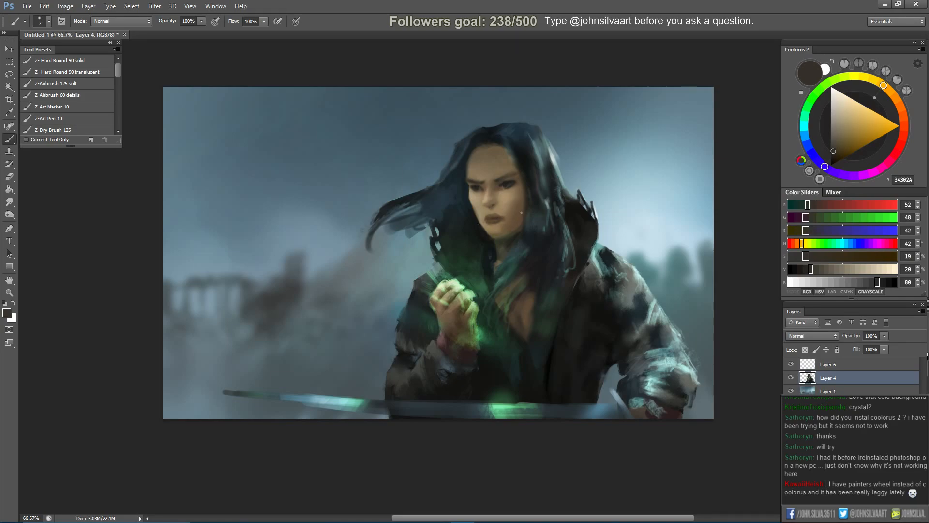
pyautogui.rightClick(574, 211)
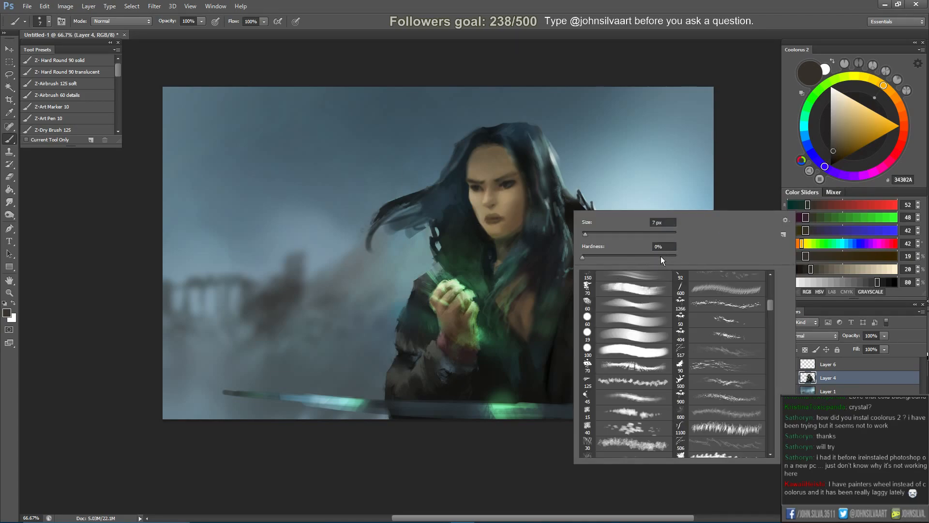
pyautogui.press('Return')
pyautogui.keyDown('alt'); pyautogui.click(507, 182); pyautogui.keyUp('alt')
pyautogui.press('[')
pyautogui.press('[')
pyautogui.press('[')
# Darken the lips with near-black (1C1B19) and a small brush starting at 7 px.
pyautogui.press(']')
pyautogui.press(']')
pyautogui.press(']')
pyautogui.keyDown('alt'); pyautogui.click(495, 219); pyautogui.keyUp('alt')
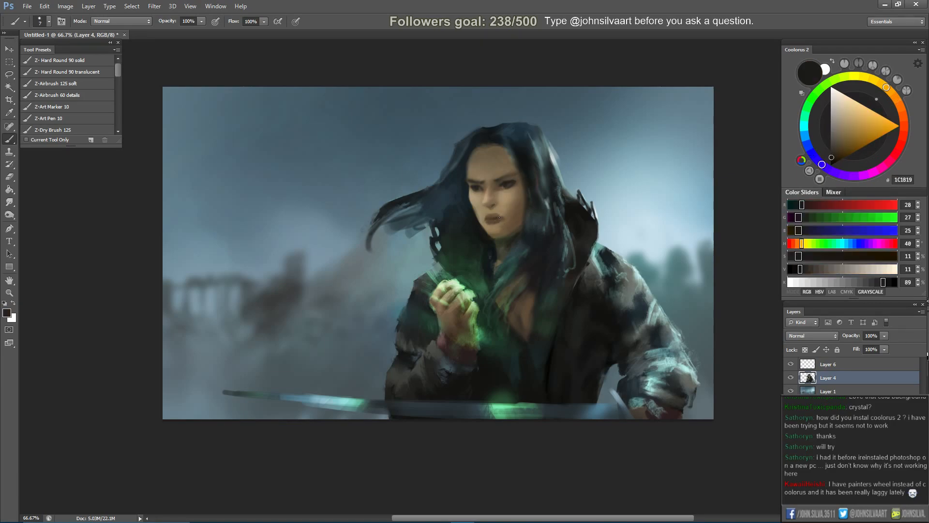
pyautogui.press(']')
# Shade the neck and jaw underside with sampled dark tones (212518, 3D3327, 343027) and brown (584531), mirroring the canvas to check the face.
pyautogui.hotkey('ctrl', 'shift', 'h')
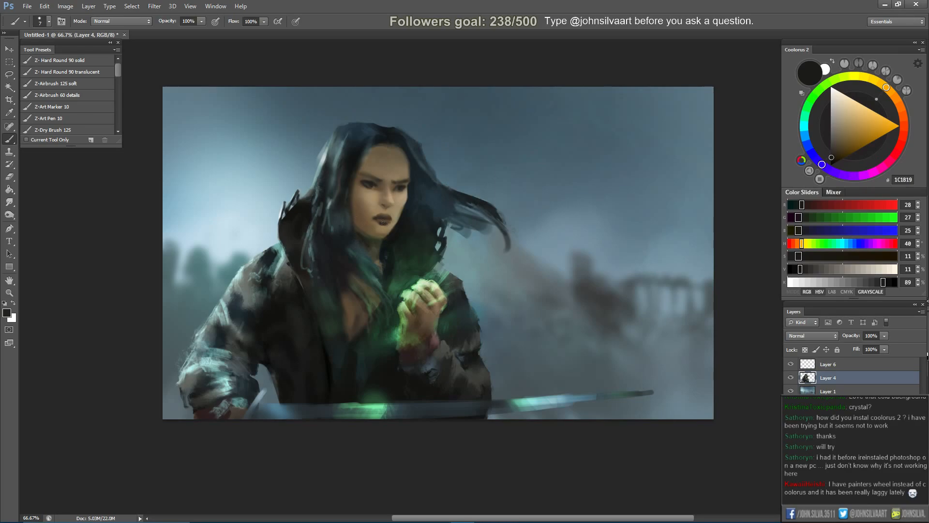
pyautogui.keyDown('alt'); pyautogui.click(366, 239); pyautogui.keyUp('alt')
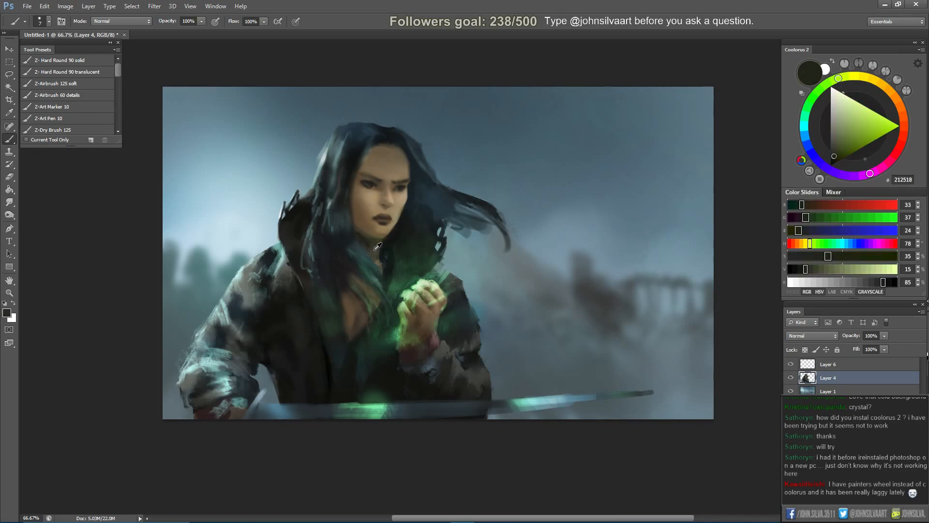
pyautogui.keyDown('alt'); pyautogui.click(350, 301); pyautogui.keyUp('alt')
pyautogui.press(']')
pyautogui.press(']')
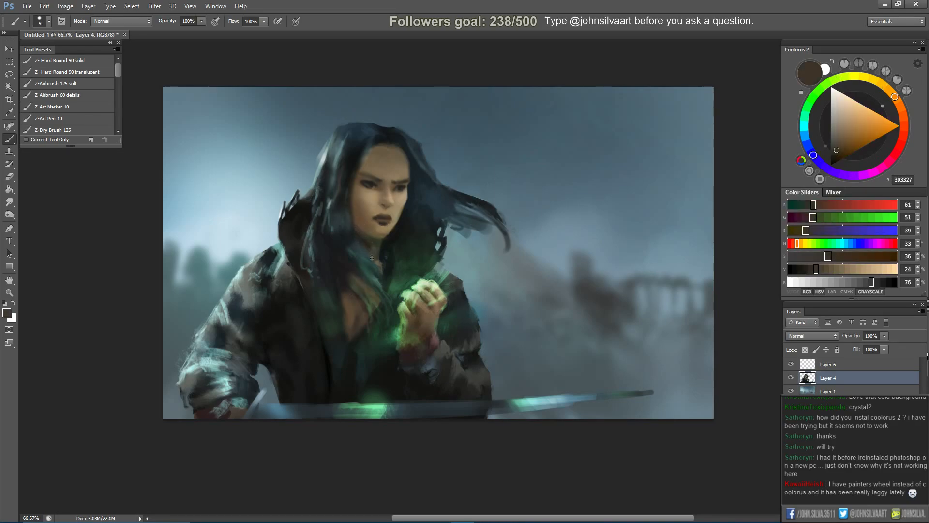
pyautogui.keyDown('alt'); pyautogui.click(354, 305); pyautogui.keyUp('alt')
pyautogui.press(']')
pyautogui.press(']')
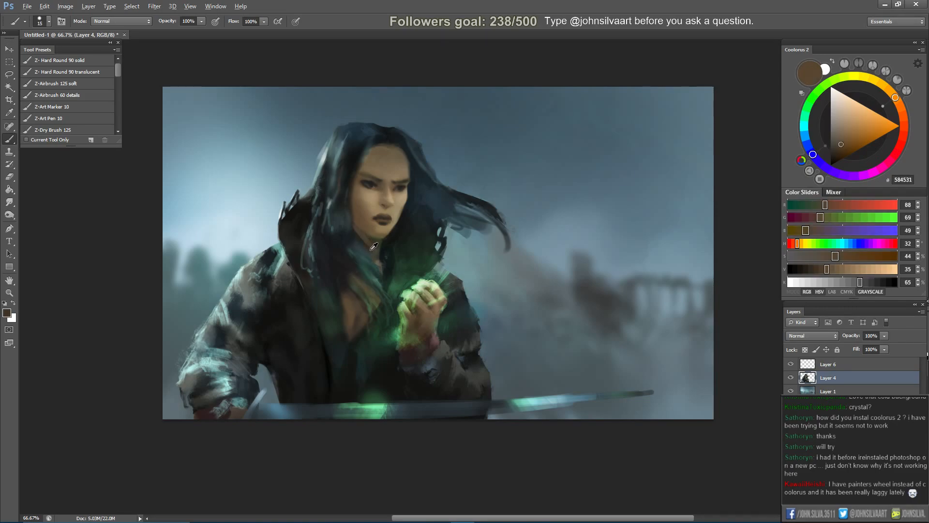
pyautogui.keyDown('alt'); pyautogui.click(358, 234); pyautogui.keyUp('alt')
pyautogui.hotkey('ctrl', 'shift', 'h')
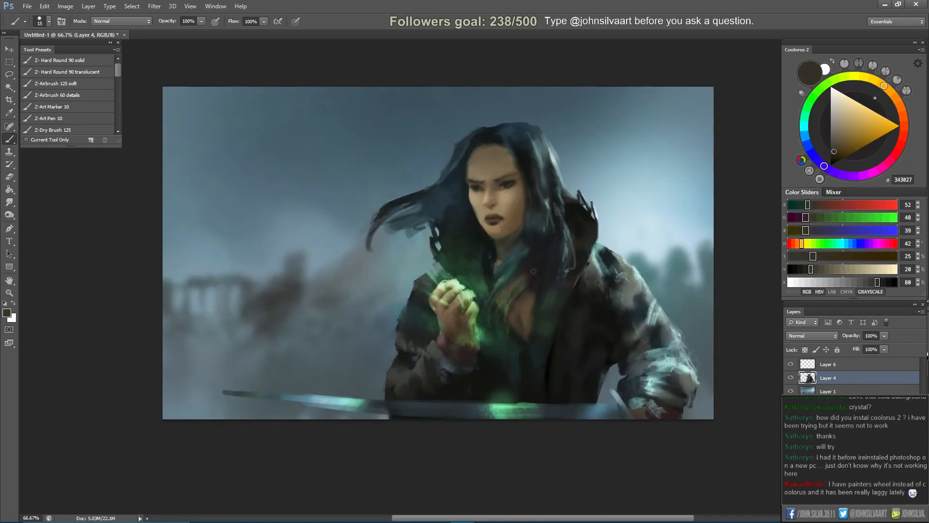
# Refine the nose side and the skin under the far eye with sampled browns (5E4B35, 9C8966, 806D54, 655943) and a 7 px brush.
pyautogui.press('[')
pyautogui.press('[')
pyautogui.keyDown('alt'); pyautogui.click(500, 217); pyautogui.keyUp('alt')
pyautogui.press('[')
pyautogui.keyDown('alt'); pyautogui.click(487, 207); pyautogui.keyUp('alt')
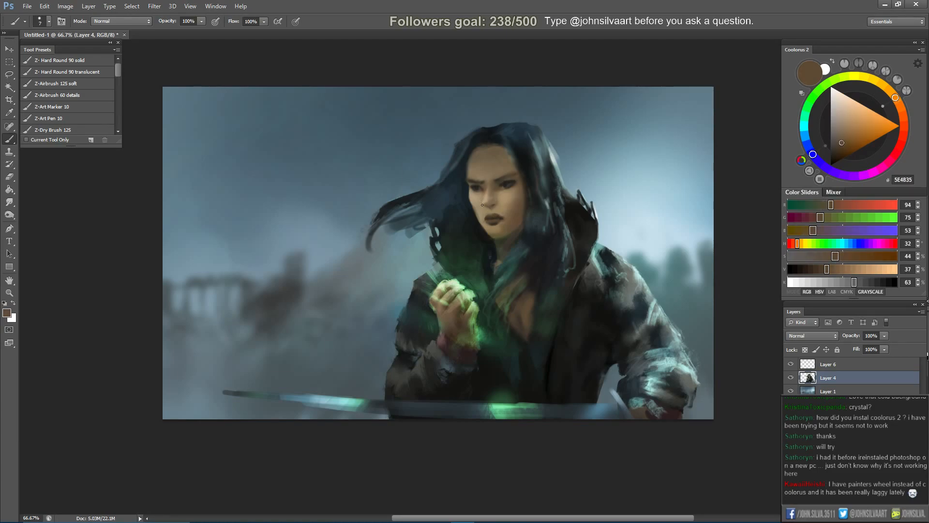
pyautogui.keyDown('alt'); pyautogui.click(484, 196); pyautogui.keyUp('alt')
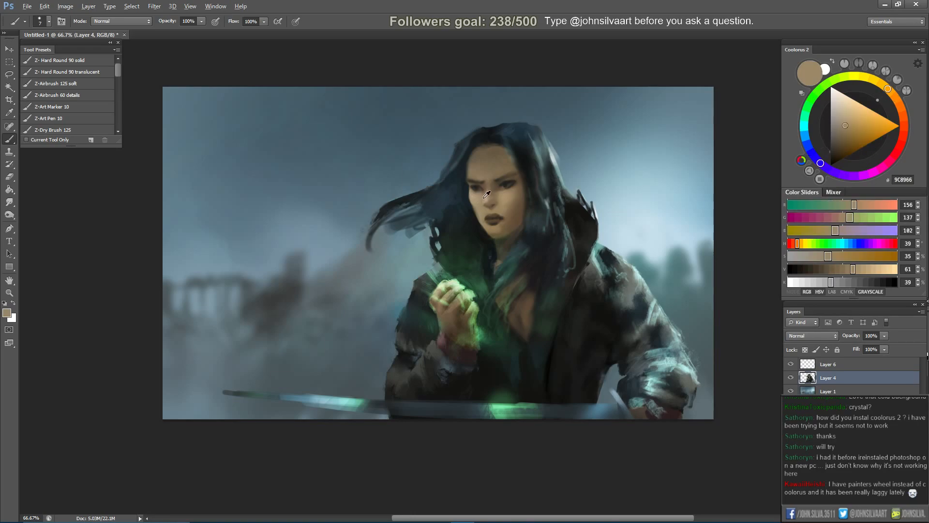
pyautogui.keyDown('alt'); pyautogui.click(471, 189); pyautogui.keyUp('alt')
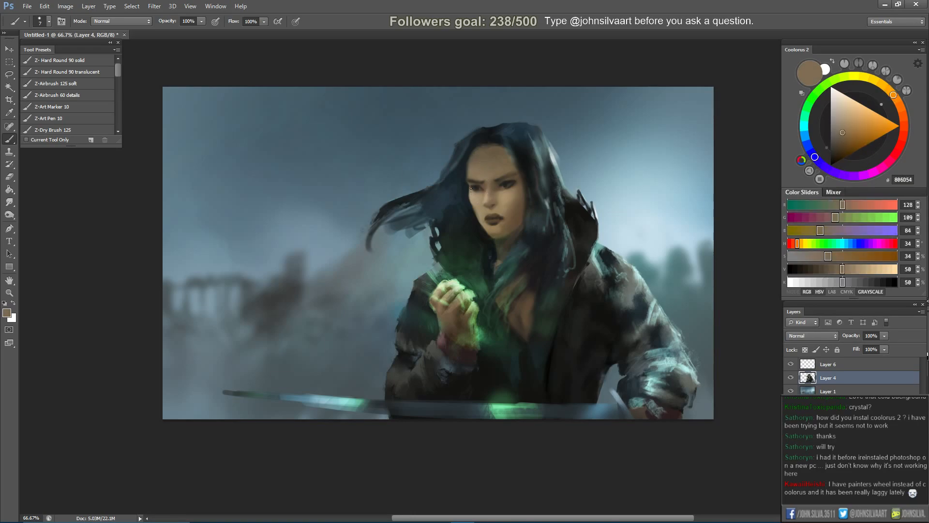
pyautogui.keyDown('alt'); pyautogui.click(470, 194); pyautogui.keyUp('alt')
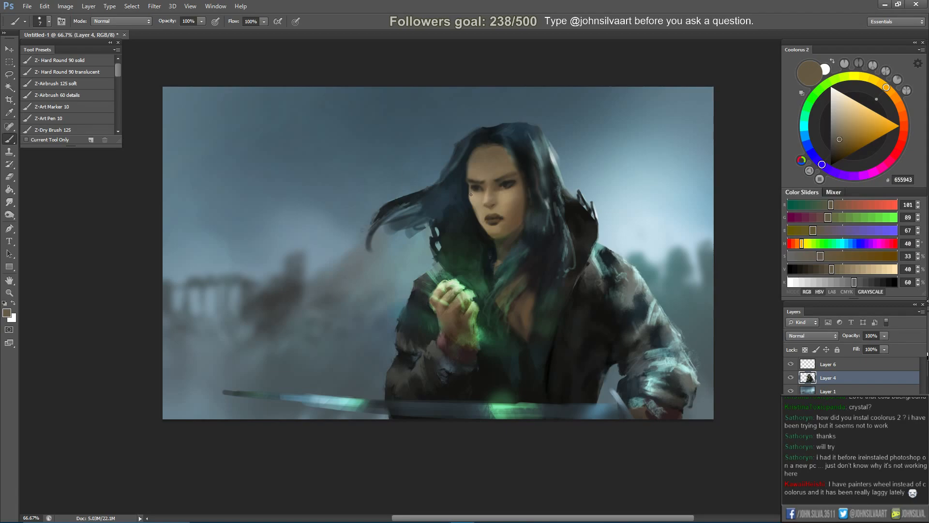
# Blend the cheeks and nose shading with sampled skin tones (8E7B5E, 7D684A) and brown (5D4A34), using a 15 px brush.
pyautogui.press(']')
pyautogui.press(']')
pyautogui.keyDown('alt'); pyautogui.click(475, 193); pyautogui.keyUp('alt')
pyautogui.press(']')
pyautogui.keyDown('alt'); pyautogui.click(486, 194); pyautogui.keyUp('alt')
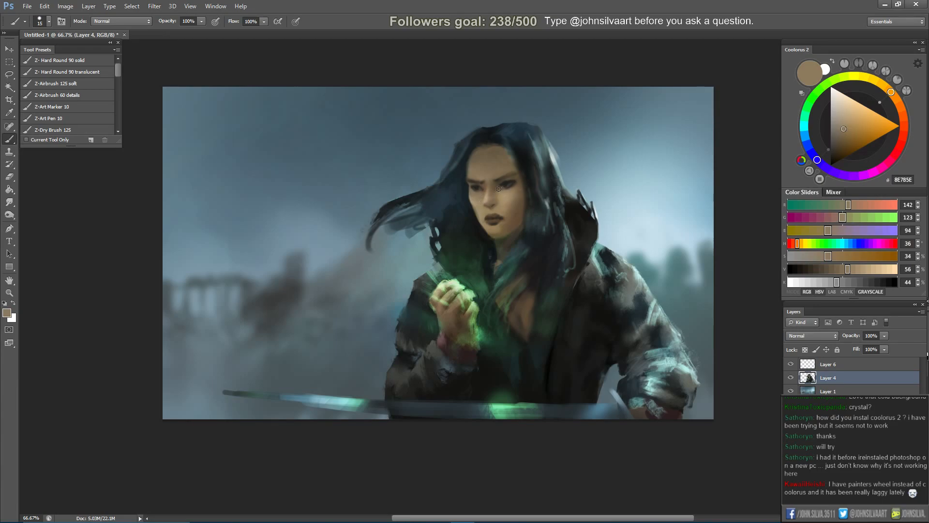
pyautogui.keyDown('alt'); pyautogui.click(499, 193); pyautogui.keyUp('alt')
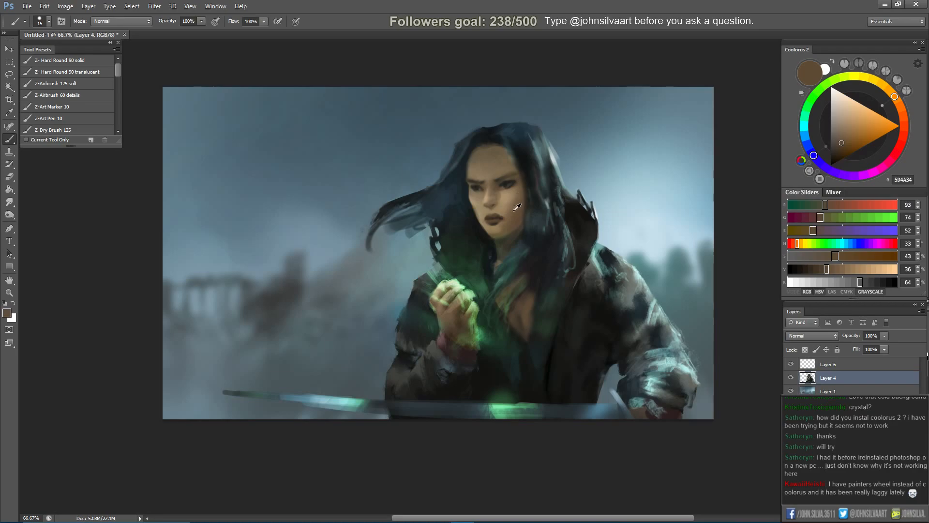
pyautogui.keyDown('alt'); pyautogui.click(516, 202); pyautogui.keyUp('alt')
pyautogui.keyDown('alt'); pyautogui.click(515, 202); pyautogui.keyUp('alt')
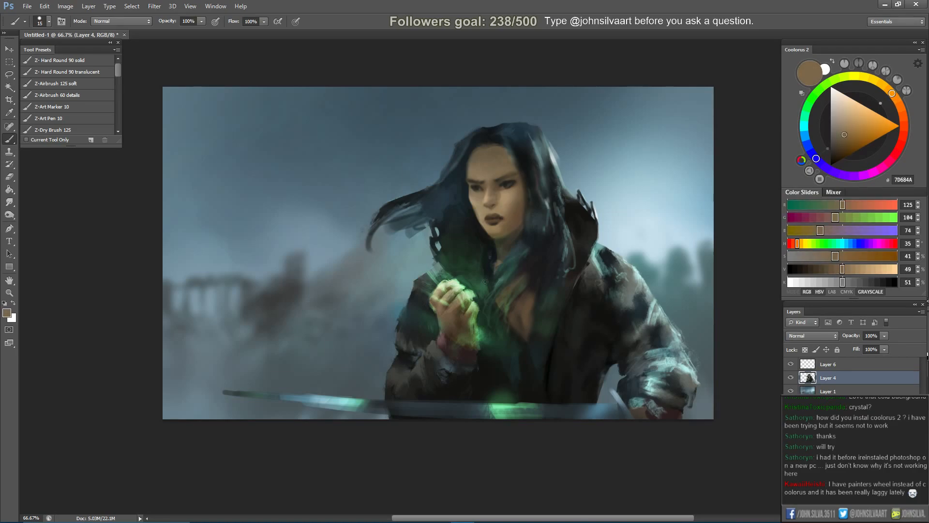
# Lighten the cheek and the skin beside the mouth with sampled light skin tone (AC936E), using a brush around 15 px.
pyautogui.keyDown('alt'); pyautogui.click(482, 206); pyautogui.keyUp('alt')
pyautogui.keyDown('alt'); pyautogui.click(475, 196); pyautogui.keyUp('alt')
pyautogui.press(']')
pyautogui.keyDown('alt'); pyautogui.click(513, 210); pyautogui.keyUp('alt')
pyautogui.press('[')
pyautogui.keyDown('alt'); pyautogui.click(506, 194); pyautogui.keyUp('alt')
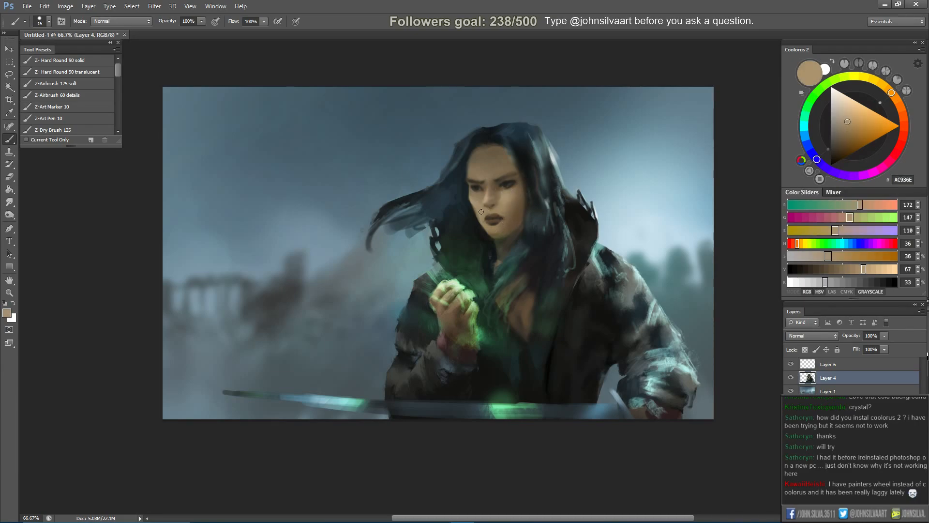
pyautogui.press(']')
# Darken the hair beside the far cheek with sampled dark blue (121B20) and touch up the mouth area with near-black (0C0D0D).
pyautogui.press('h')
pyautogui.press('h')
pyautogui.keyDown('alt'); pyautogui.click(464, 190); pyautogui.keyUp('alt')
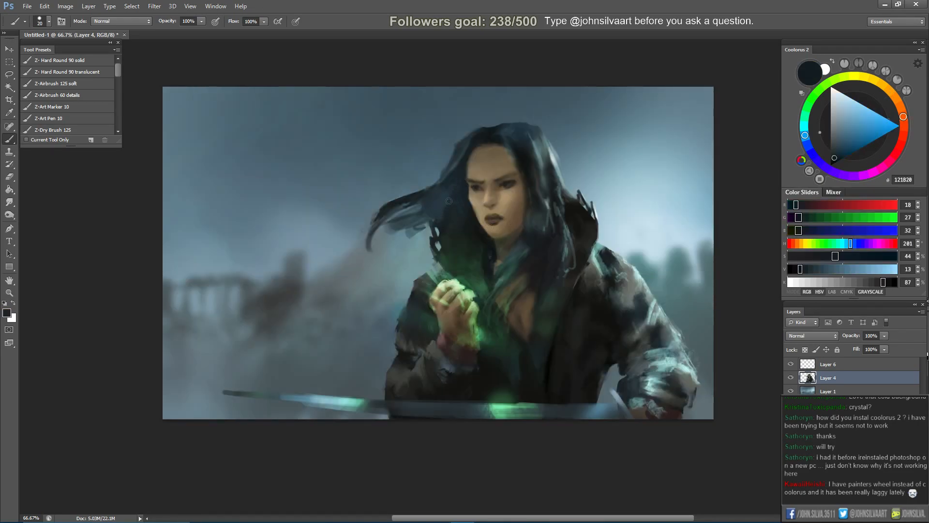
pyautogui.keyDown('alt'); pyautogui.click(485, 225); pyautogui.keyUp('alt')
pyautogui.press('[')
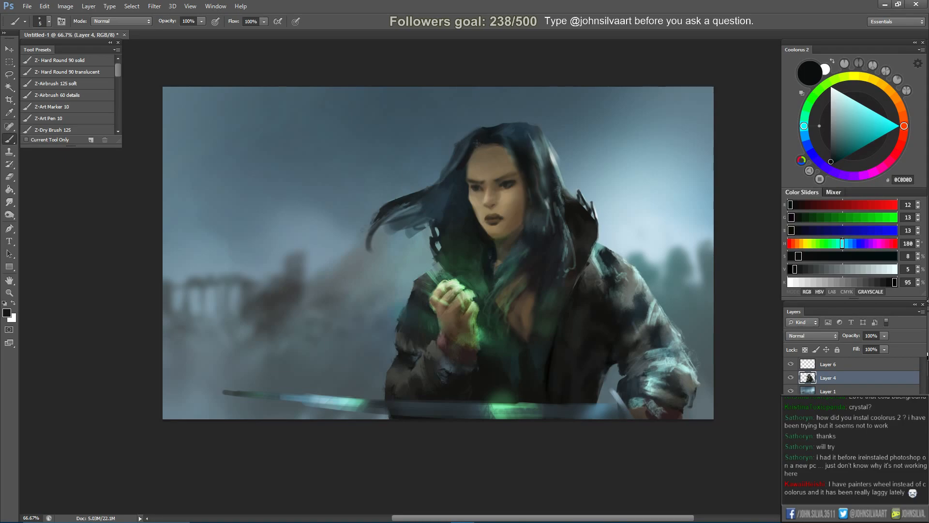
# Rework the hair along the upper forehead with sampled dark teal (1D3034), using an enlarged brush.
pyautogui.press(']')
pyautogui.press(']')
pyautogui.press(']')
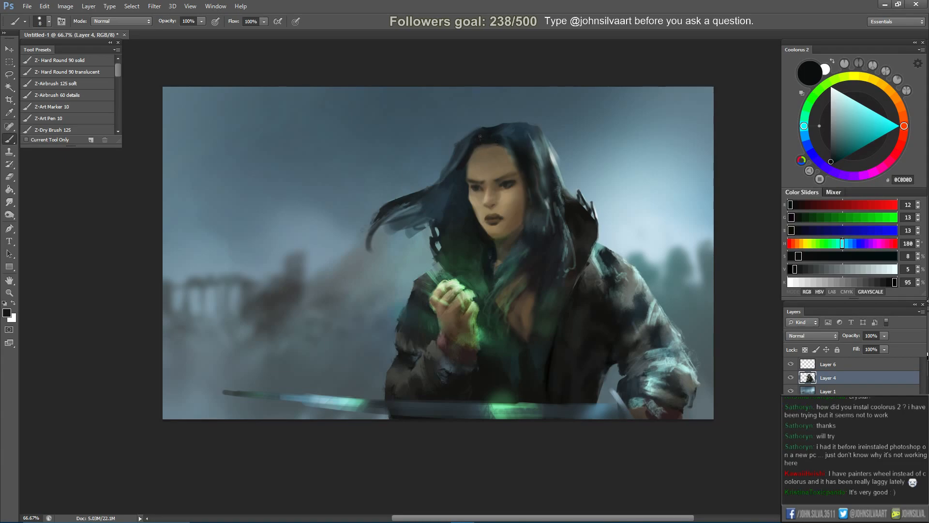
pyautogui.keyDown('alt'); pyautogui.click(471, 139); pyautogui.keyUp('alt')
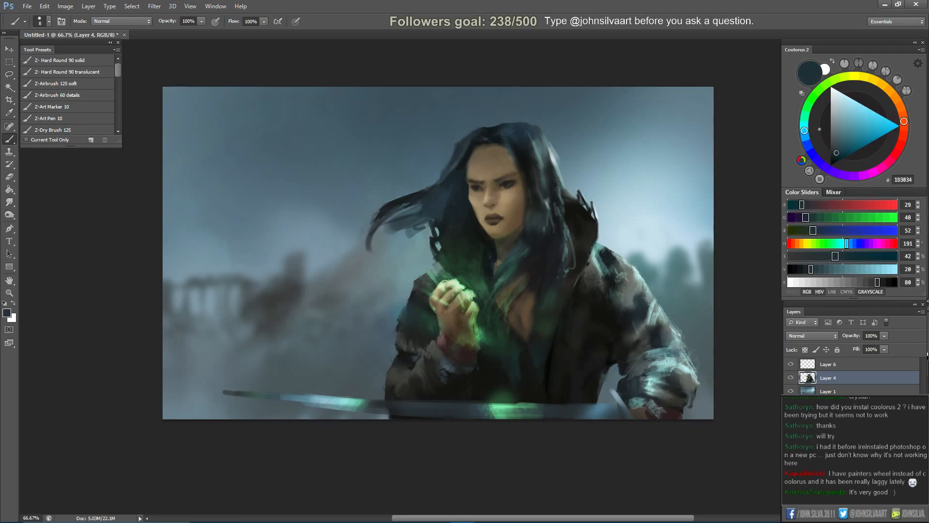
# Paint a strand into the hair beside the forehead using blue-black tones sampled from the hair.
pyautogui.keyDown('alt'); pyautogui.click(465, 160); pyautogui.keyUp('alt')
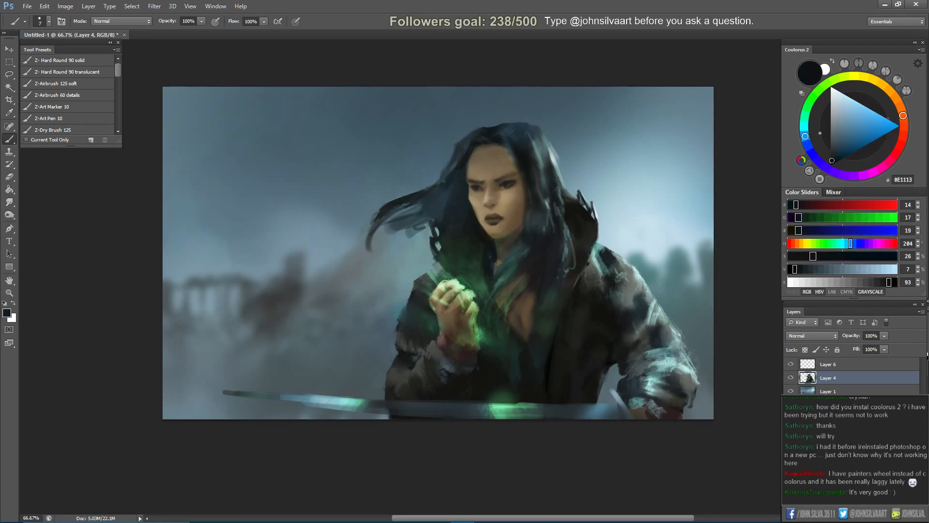
pyautogui.keyDown('alt'); pyautogui.click(454, 163); pyautogui.keyUp('alt')
pyautogui.moveTo(462, 154); pyautogui.dragTo(444, 183)
pyautogui.press(']')
pyautogui.press(']')
pyautogui.press(']')
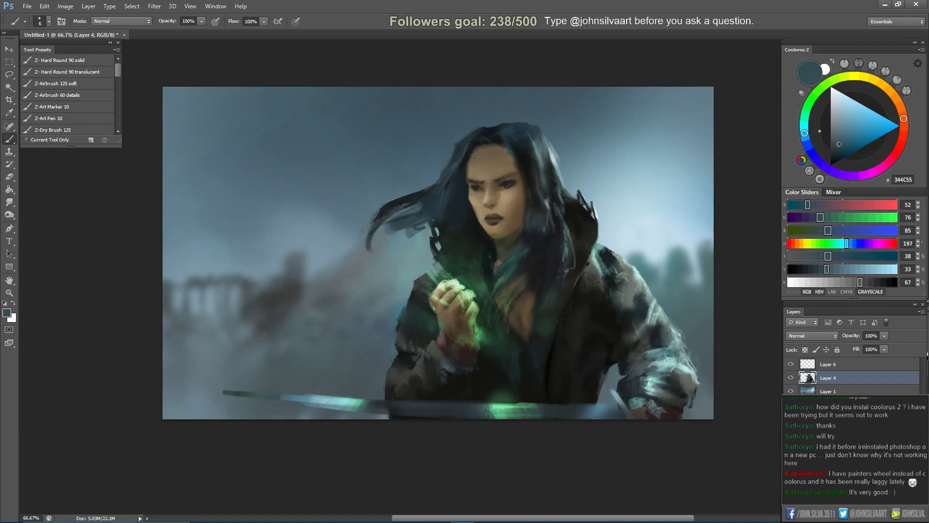
# Touch up the skin around the mouth with sampled brown skin tones on the mirrored canvas, then restore its orientation.
pyautogui.press('h')
pyautogui.keyDown('alt'); pyautogui.click(376, 213); pyautogui.keyUp('alt')
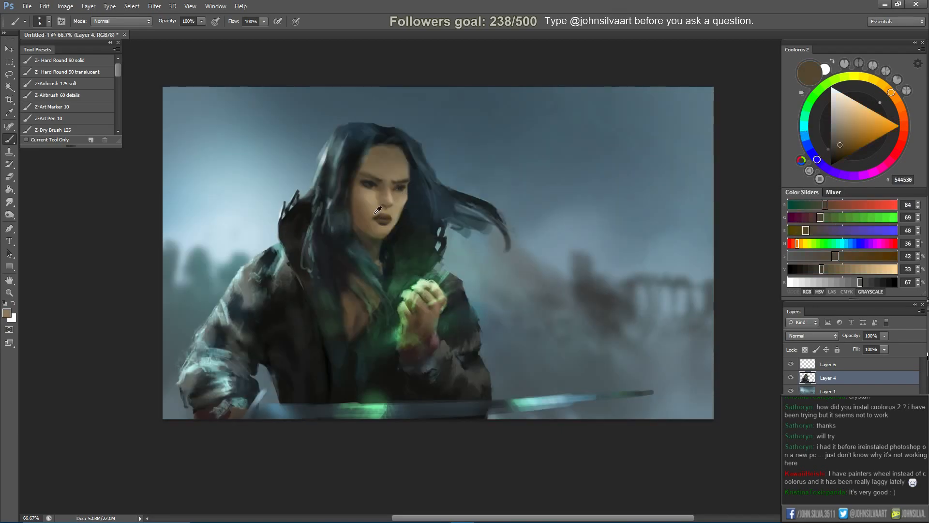
pyautogui.keyDown('alt'); pyautogui.click(377, 214); pyautogui.keyUp('alt')
pyautogui.keyDown('alt'); pyautogui.click(375, 213); pyautogui.keyUp('alt')
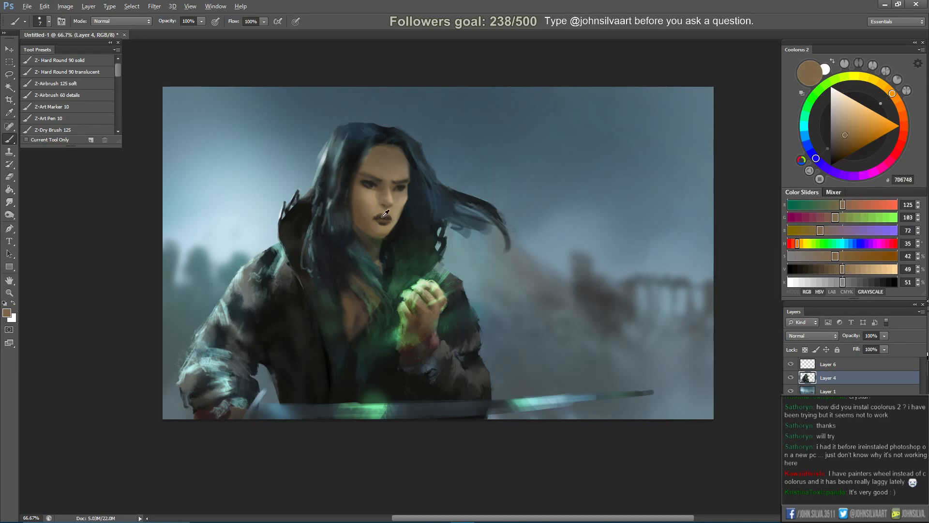
pyautogui.keyDown('alt'); pyautogui.click(378, 217); pyautogui.keyUp('alt')
pyautogui.press('h')
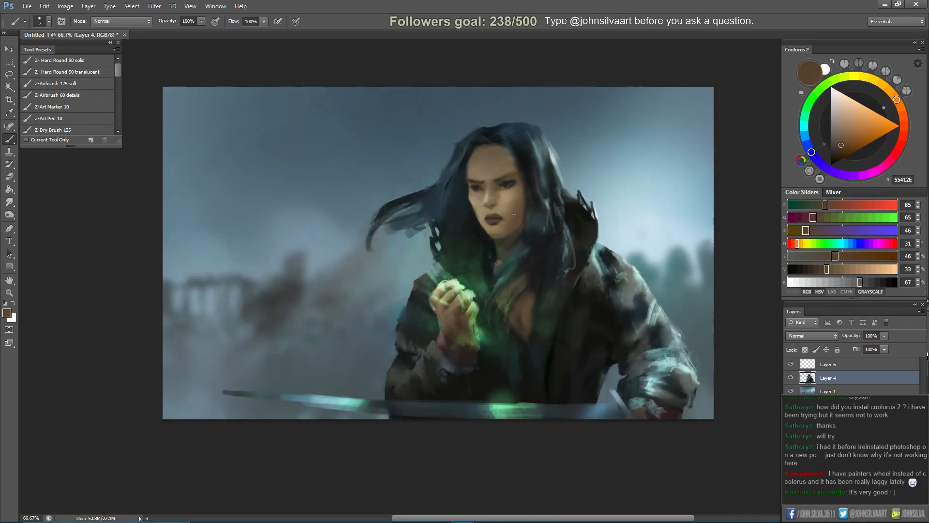
# Desaturate the lips using the Sponge tool with a 40 px brush.
pyautogui.moveTo(9, 215); pyautogui.dragTo(60, 234)
pyautogui.press('[')
pyautogui.press('[')
pyautogui.press('[')
pyautogui.press('[')
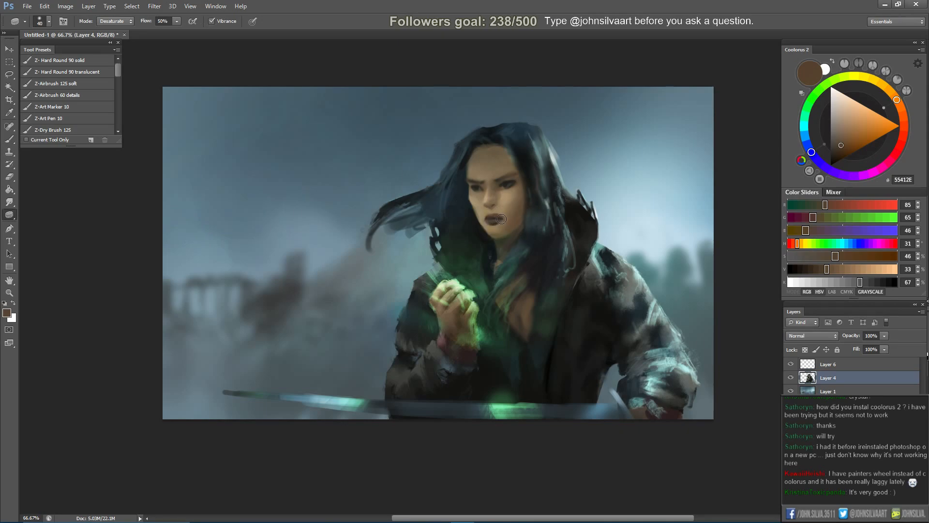
pyautogui.press('b')
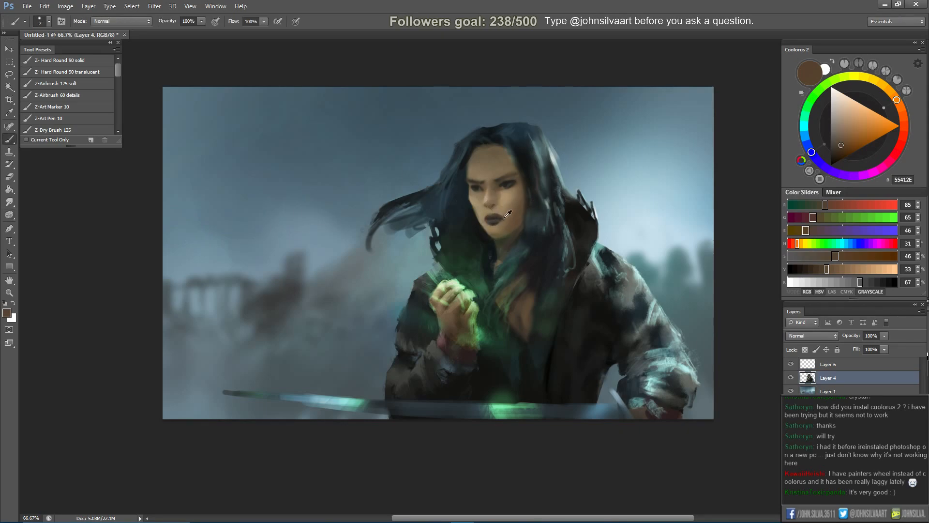
# Tint the lips with the pale violet-grey A4A3BA.
pyautogui.keyDown('alt'); pyautogui.click(498, 218); pyautogui.keyUp('alt')
pyautogui.click(837, 111)
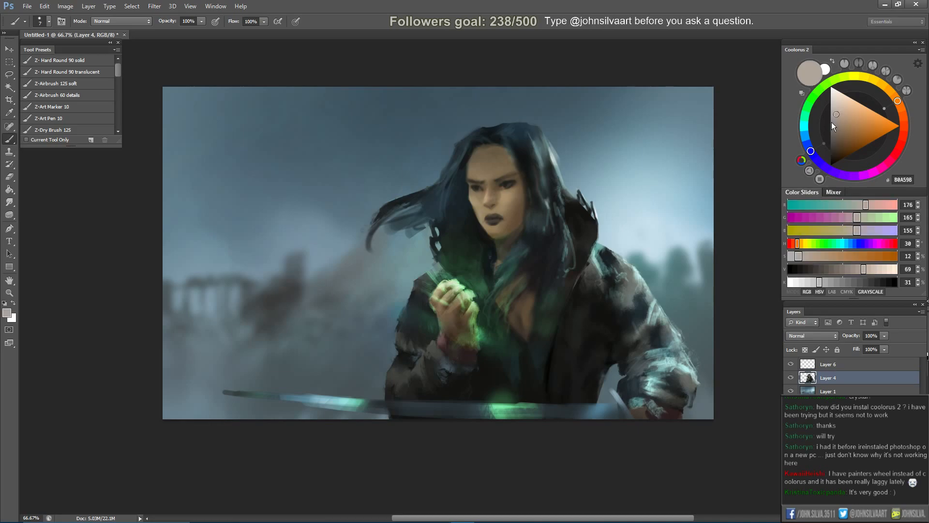
pyautogui.click(812, 153)
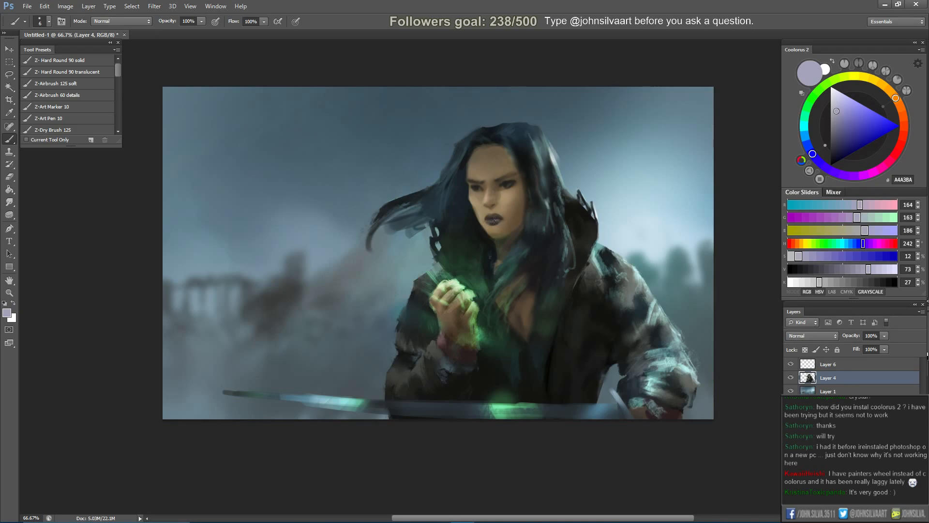
# Retouch the exposed chest skin with sampled brown 5C4832 and desaturate it with a 150 px Sponge brush.
pyautogui.keyDown('alt'); pyautogui.click(525, 319); pyautogui.keyUp('alt')
pyautogui.keyDown('alt'); pyautogui.click(528, 311); pyautogui.keyUp('alt')
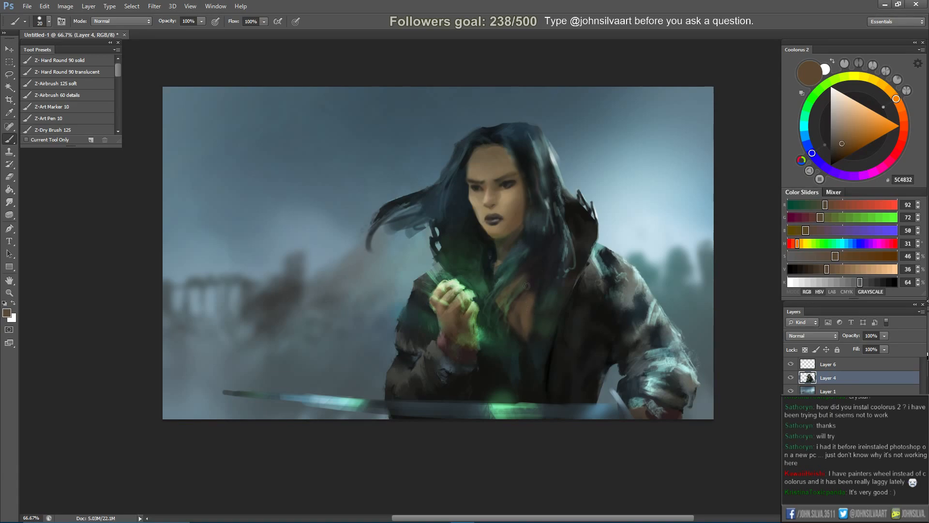
pyautogui.click(16, 214)
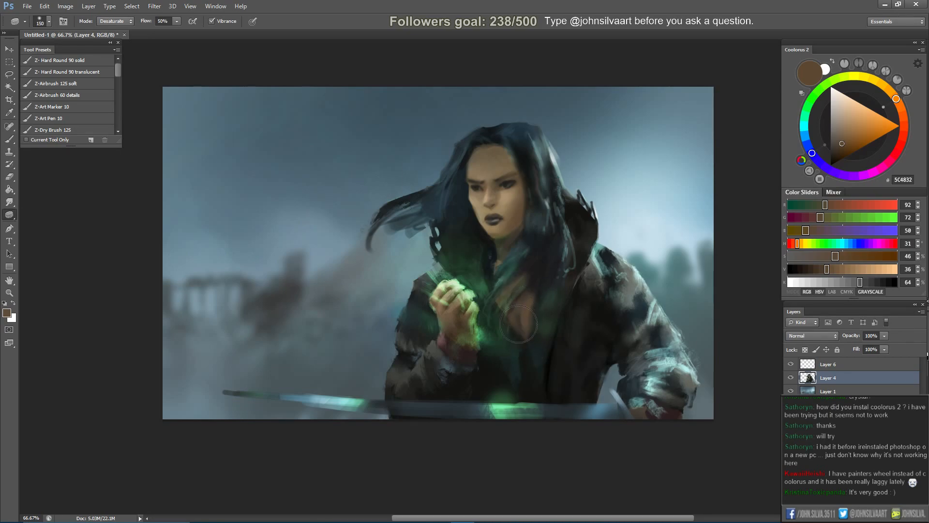
pyautogui.press('b')
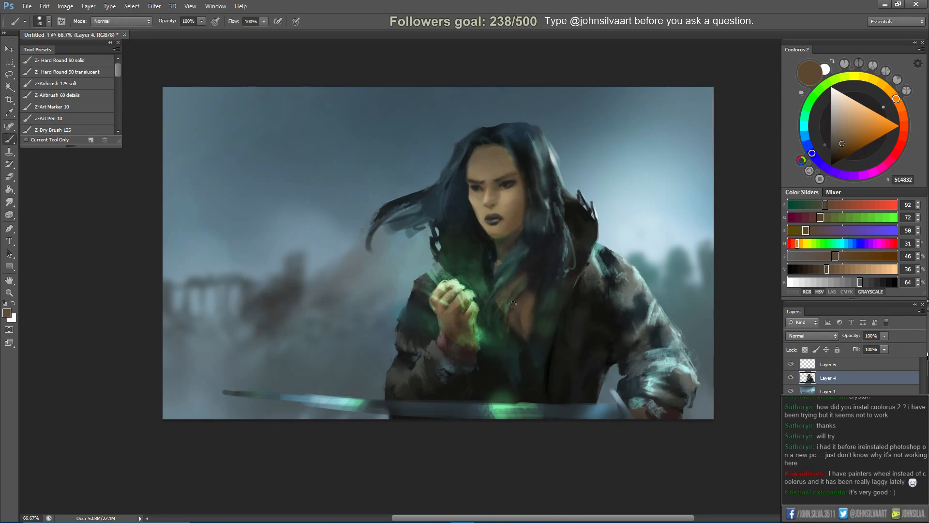
# Paint a thin reflected-light stroke across the upper chest using sampled muted green 456240.
pyautogui.keyDown('alt'); pyautogui.click(508, 305); pyautogui.keyUp('alt')
pyautogui.keyDown('alt'); pyautogui.click(507, 308); pyautogui.keyUp('alt')
pyautogui.press('[')
pyautogui.press('[')
pyautogui.press('[')
pyautogui.moveTo(508, 318); pyautogui.dragTo(522, 298)
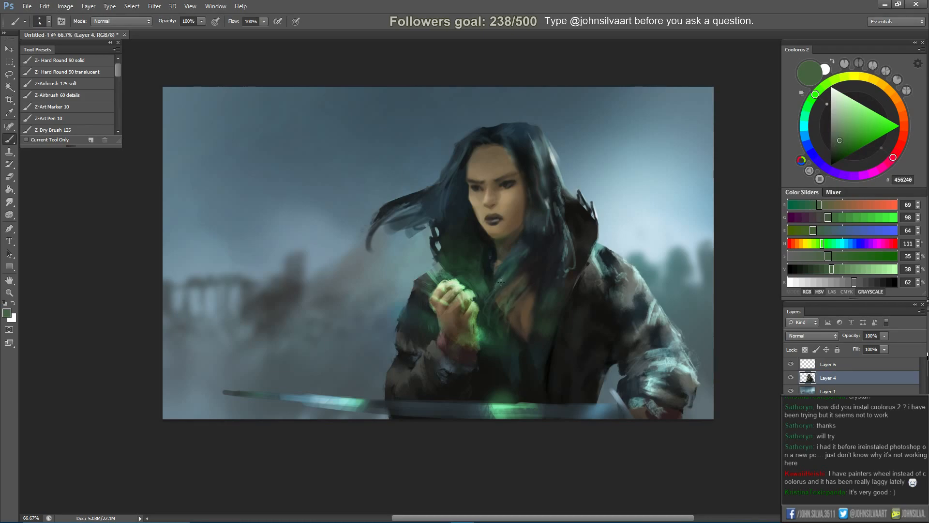
# Darken the hair falling beside the neck with sampled blue-black 161D1F and check the painting's values in greyscale.
pyautogui.keyDown('alt'); pyautogui.click(526, 258); pyautogui.keyUp('alt')
pyautogui.press(']')
pyautogui.press(']')
pyautogui.press(']')
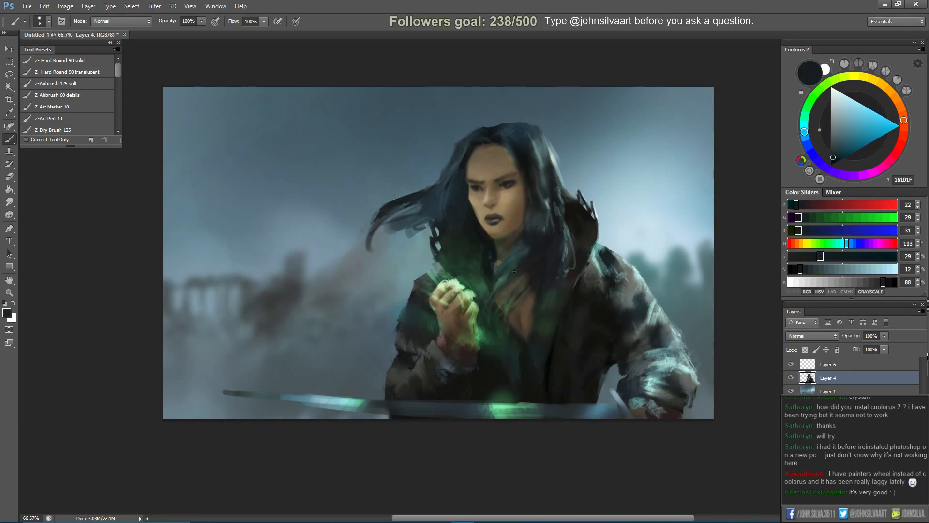
pyautogui.hotkey('ctrl', 'y')
pyautogui.hotkey('ctrl', 'y')
# Refine the chin and jawline below the lips with tan and brown tones sampled from the face.
pyautogui.keyDown('alt'); pyautogui.click(487, 228); pyautogui.keyUp('alt')
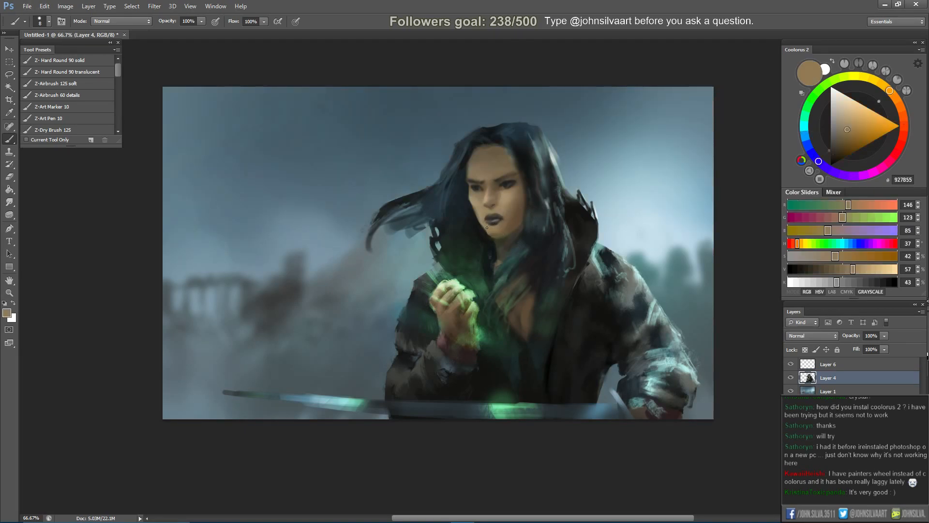
pyautogui.keyDown('alt'); pyautogui.click(497, 235); pyautogui.keyUp('alt')
pyautogui.press(']')
pyautogui.keyDown('alt'); pyautogui.click(492, 237); pyautogui.keyUp('alt')
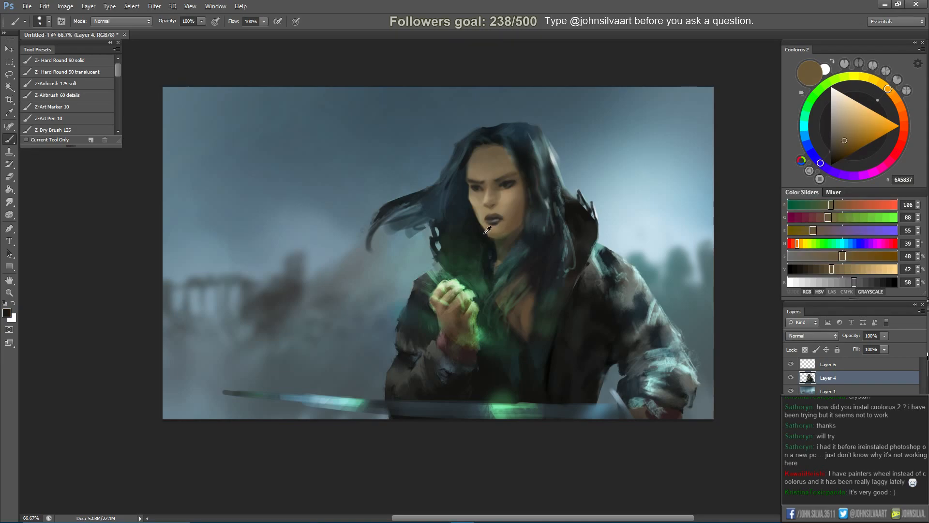
pyautogui.keyDown('alt'); pyautogui.click(519, 228); pyautogui.keyUp('alt')
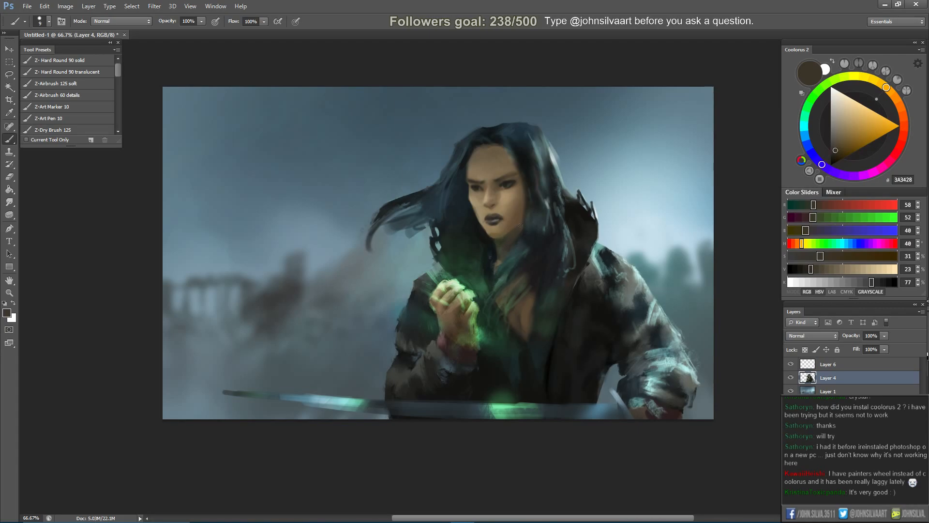
# Mirror the canvas, check the values in greyscale, and shade the lower face with dark brown 281C16.
pyautogui.hotkey('ctrl', 'shift', 'h')
pyautogui.hotkey('ctrl', 'y')
pyautogui.hotkey('ctrl', 'y')
pyautogui.keyDown('alt'); pyautogui.click(358, 274); pyautogui.keyUp('alt')
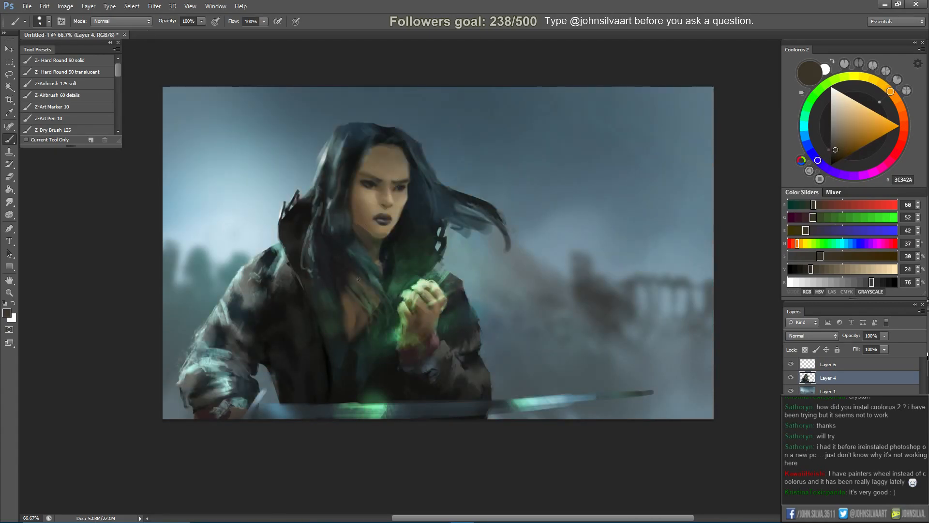
pyautogui.keyDown('alt'); pyautogui.click(341, 286); pyautogui.keyUp('alt')
pyautogui.keyDown('alt'); pyautogui.click(364, 231); pyautogui.keyUp('alt')
pyautogui.click(836, 156)
pyautogui.moveTo(903, 106); pyautogui.dragTo(903, 116)
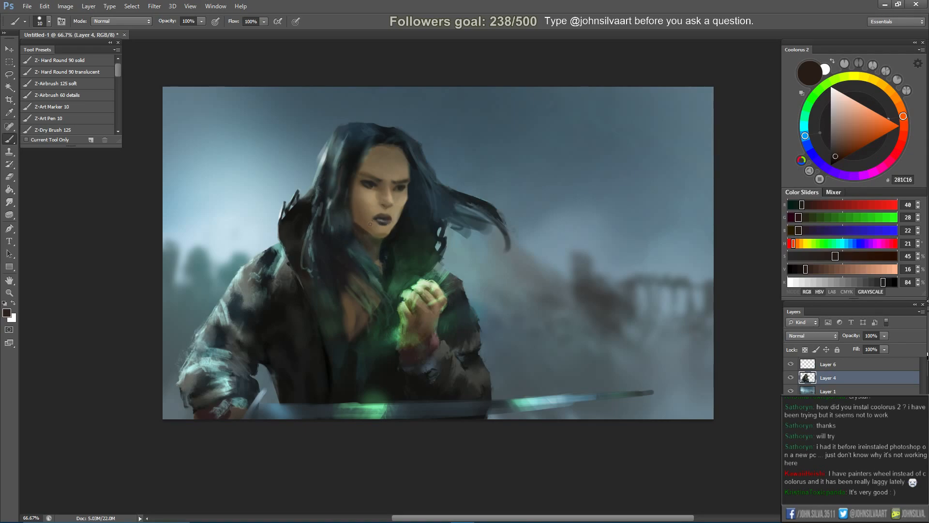
# Paint the neck below the chin with sampled brown 6D553C using a larger brush, then flip the canvas back.
pyautogui.keyDown('alt'); pyautogui.click(375, 254); pyautogui.keyUp('alt')
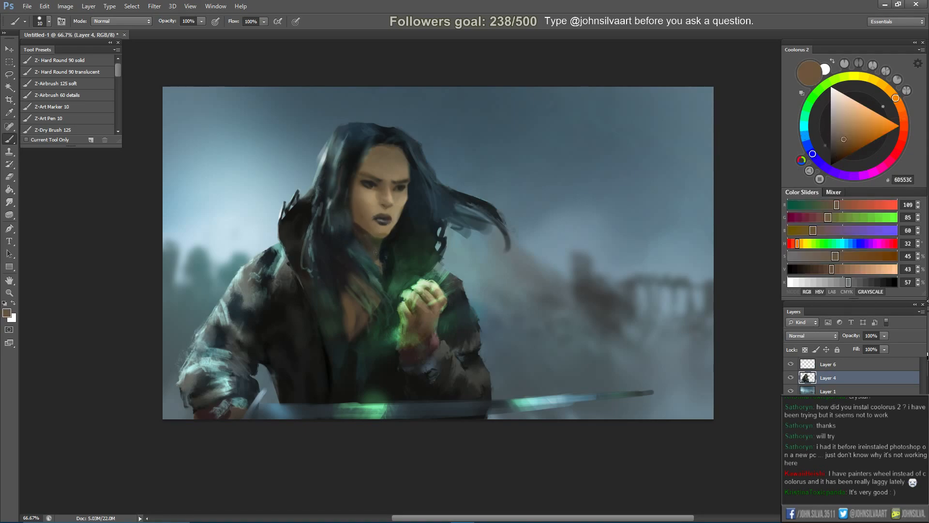
pyautogui.press(']')
pyautogui.press(']')
pyautogui.press(']')
pyautogui.press(']')
pyautogui.moveTo(376, 250); pyautogui.dragTo(381, 260)
pyautogui.hotkey('ctrl', 'shift', 'h')
pyautogui.keyDown('alt'); pyautogui.click(504, 244); pyautogui.keyUp('alt')
pyautogui.press('[')
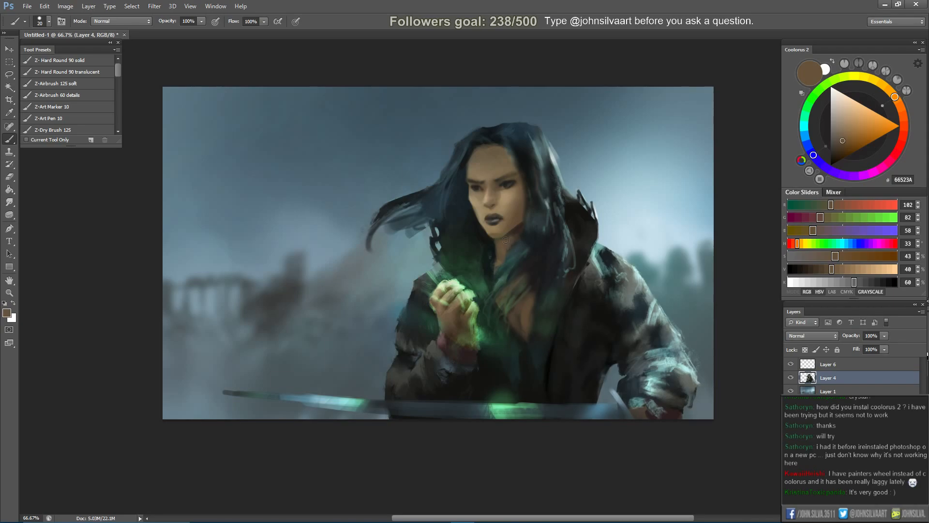
# Shade the jaw edge and the side of the neck with sampled dark brown 30251D, varying the brush size.
pyautogui.keyDown('alt'); pyautogui.click(511, 234); pyautogui.keyUp('alt')
pyautogui.press('[')
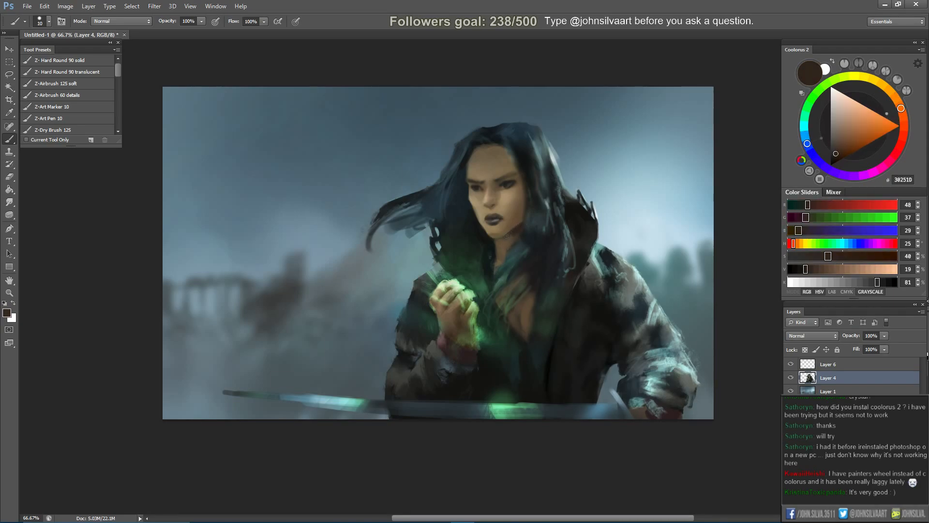
pyautogui.rightClick(528, 204)
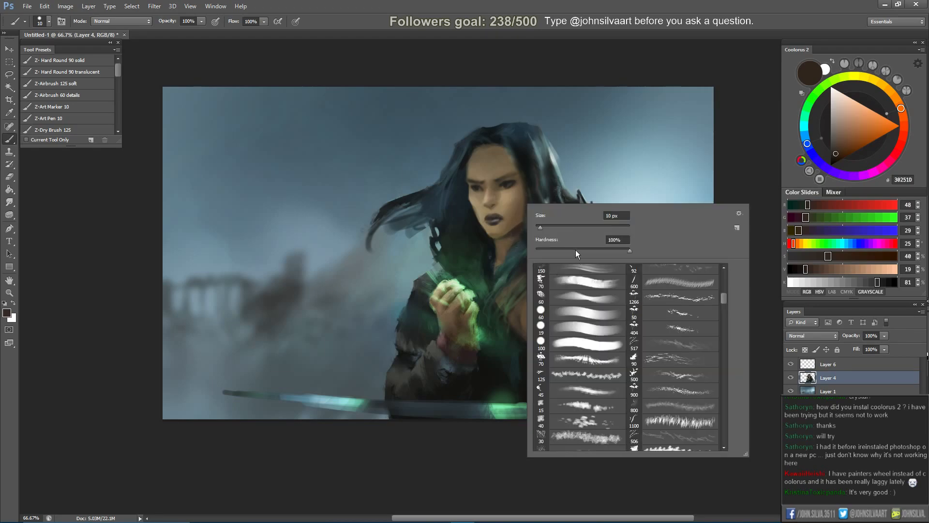
pyautogui.press('Escape')
pyautogui.press(']')
pyautogui.press(']')
pyautogui.press(']')
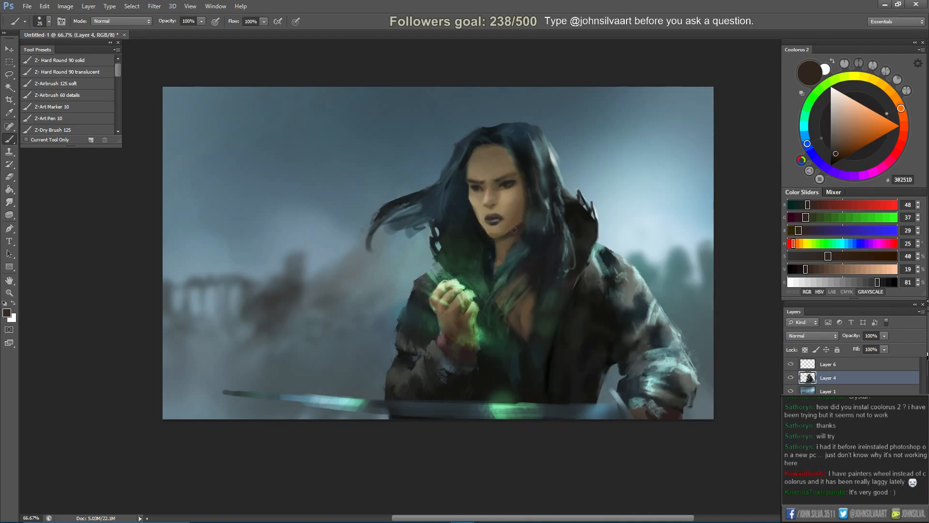
pyautogui.press('[')
pyautogui.press('[')
pyautogui.press('[')
pyautogui.press(']')
pyautogui.press('[')
pyautogui.press('[')
# Rework the lit skin of the neck with sampled brown 6E573A using a small brush.
pyautogui.keyDown('alt'); pyautogui.click(509, 249); pyautogui.keyUp('alt')
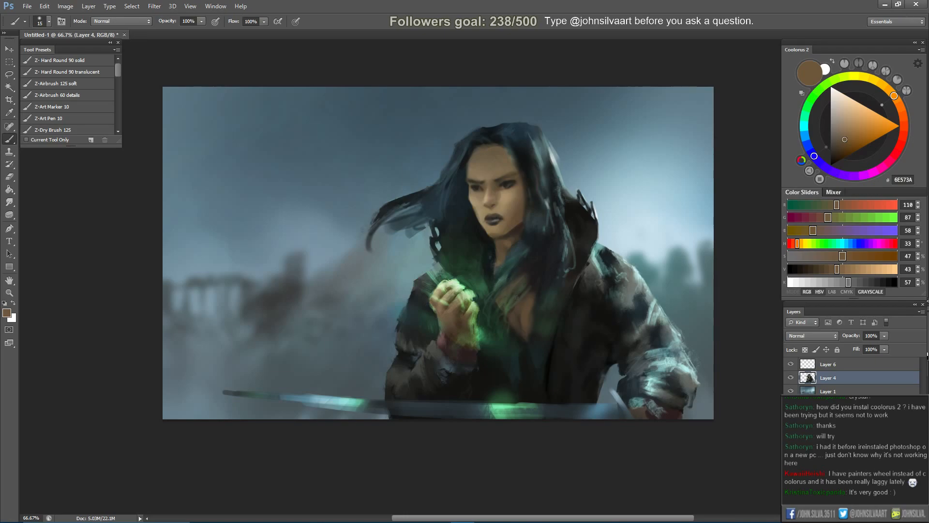
pyautogui.press(']')
pyautogui.press('[')
pyautogui.press('[')
pyautogui.keyDown('alt'); pyautogui.click(503, 263); pyautogui.keyUp('alt')
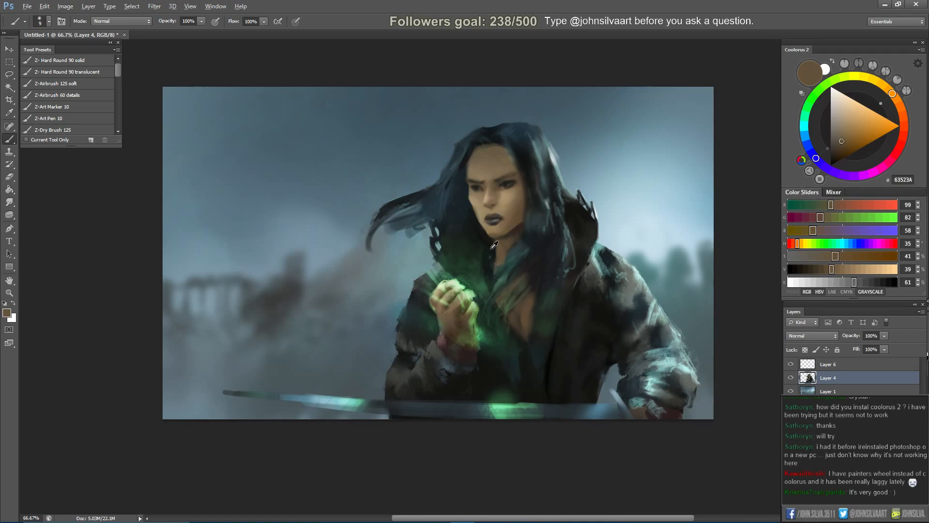
# Darken the area beside the neck with sampled near-black 0A1012 using a 50 px brush.
pyautogui.keyDown('alt'); pyautogui.click(495, 247); pyautogui.keyUp('alt')
pyautogui.press(']')
pyautogui.press(']')
pyautogui.press(']')
pyautogui.press(']')
pyautogui.press(']')
pyautogui.press(']')
pyautogui.press(']')
pyautogui.press(']')
pyautogui.press(']')
pyautogui.press('[')
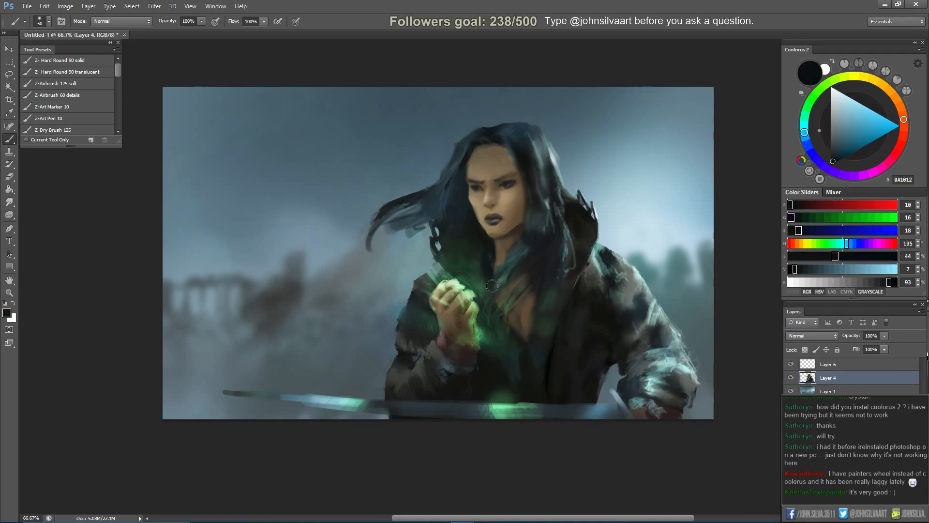
# Mirror the canvas and blend sampled dark greens into the clothing between the neck and the glowing fist.
pyautogui.hotkey('ctrl', 'shift', 'h')
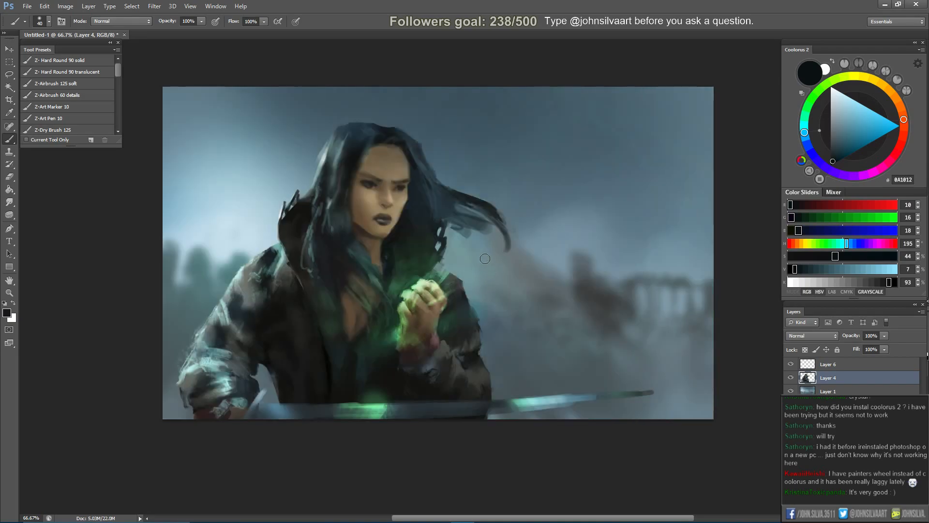
pyautogui.keyDown('alt'); pyautogui.click(404, 266); pyautogui.keyUp('alt')
pyautogui.press('[')
pyautogui.press('[')
pyautogui.keyDown('alt'); pyautogui.click(395, 283); pyautogui.keyUp('alt')
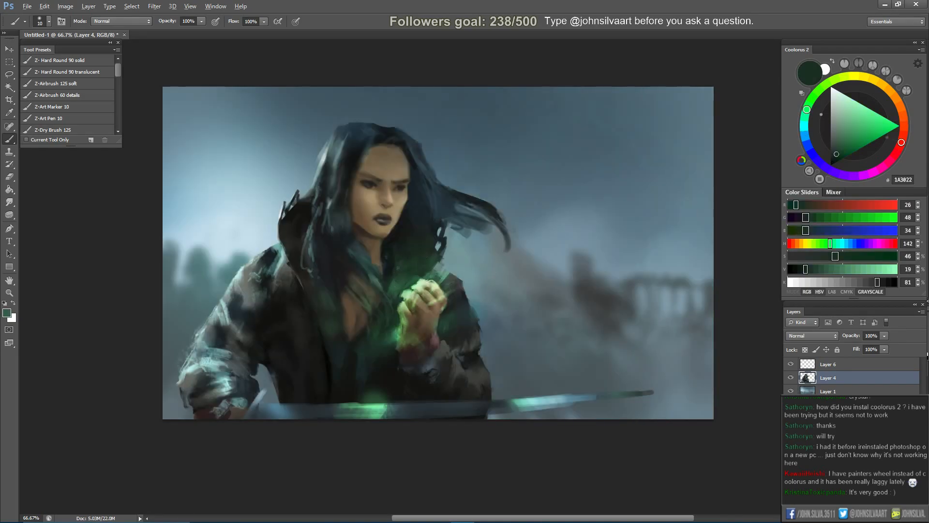
pyautogui.keyDown('alt'); pyautogui.click(400, 264); pyautogui.keyUp('alt')
pyautogui.press('[')
pyautogui.keyDown('alt'); pyautogui.click(404, 248); pyautogui.keyUp('alt')
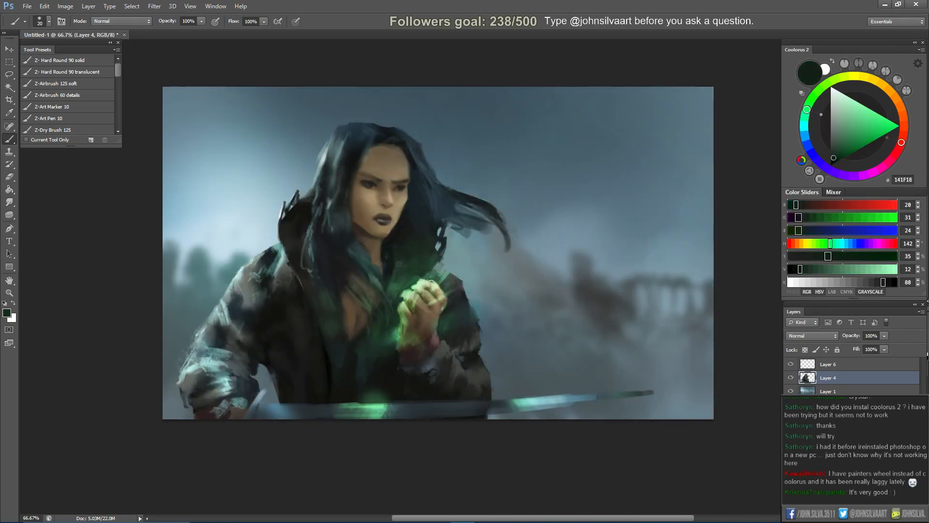
# Deepen the dark hair and collar beside the neck with sampled near-black tones, then flip the canvas back.
pyautogui.press(']')
pyautogui.press(']')
pyautogui.press(']')
pyautogui.keyDown('alt'); pyautogui.click(404, 241); pyautogui.keyUp('alt')
pyautogui.keyDown('alt'); pyautogui.click(400, 232); pyautogui.keyUp('alt')
pyautogui.press('[')
pyautogui.press('[')
pyautogui.press('[')
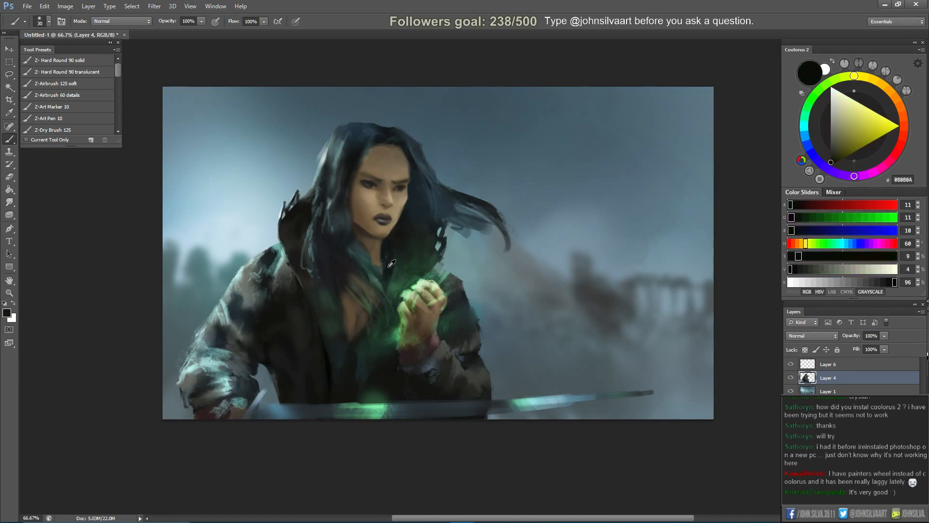
pyautogui.keyDown('alt'); pyautogui.click(383, 247); pyautogui.keyUp('alt')
pyautogui.hotkey('ctrl', 'shift', 'h')
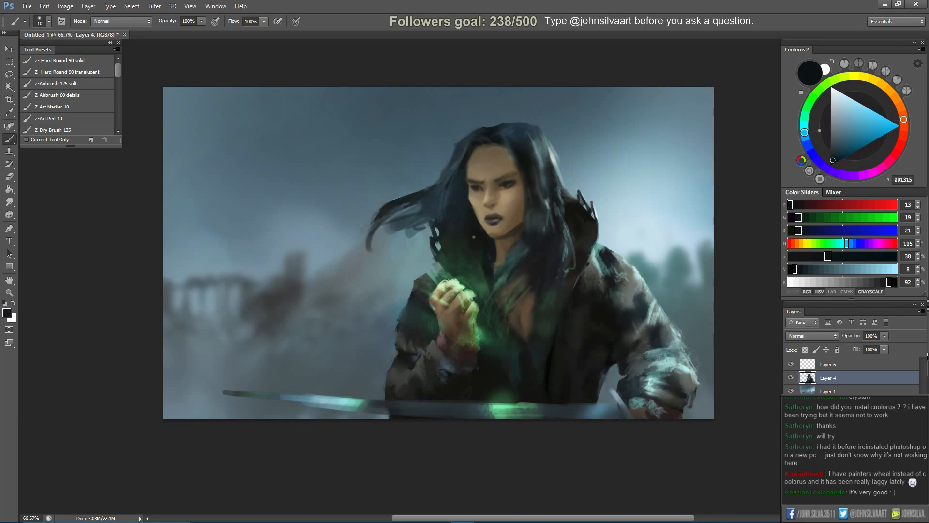
# Check the values in grayscale and blend sampled dark green 142118 into the shadow above the fist with a 60 px brush.
pyautogui.press(']')
pyautogui.press(']')
pyautogui.press(']')
pyautogui.hotkey('ctrl', 'y')
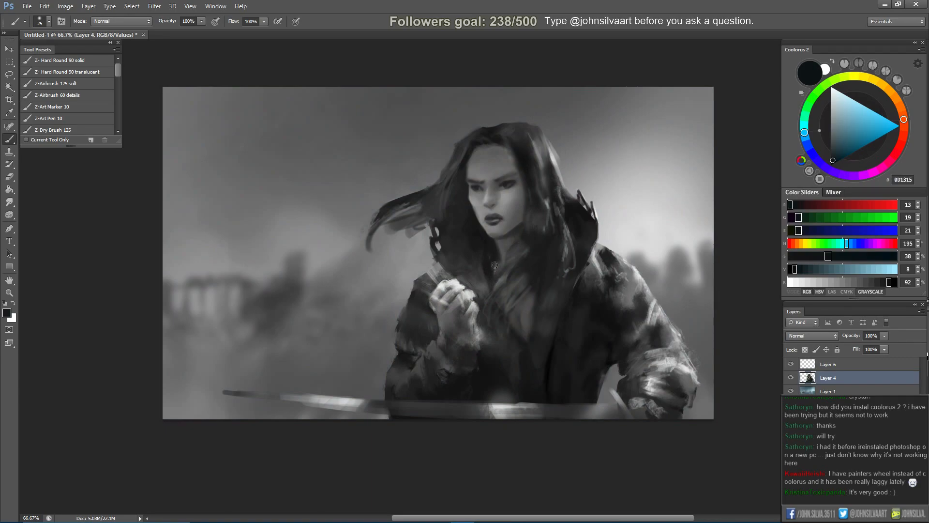
pyautogui.keyDown('alt'); pyautogui.click(477, 260); pyautogui.keyUp('alt')
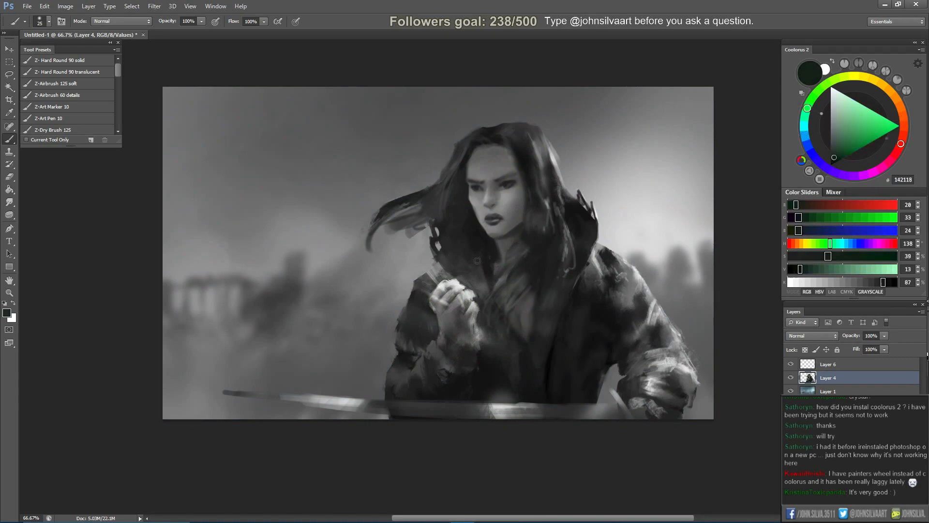
pyautogui.rightClick(464, 191)
pyautogui.click(549, 302)
pyautogui.click(734, 268)
pyautogui.hotkey('ctrl', '+')
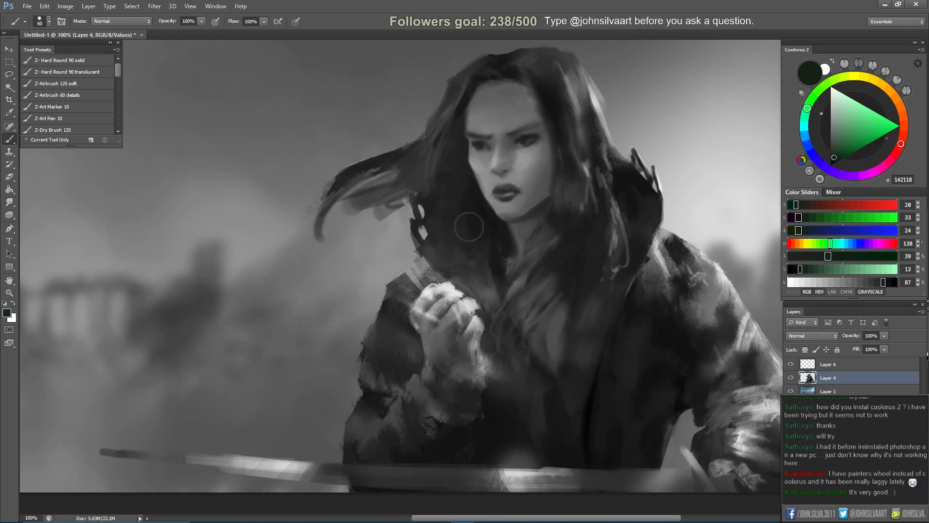
pyautogui.hotkey('ctrl', 'y')
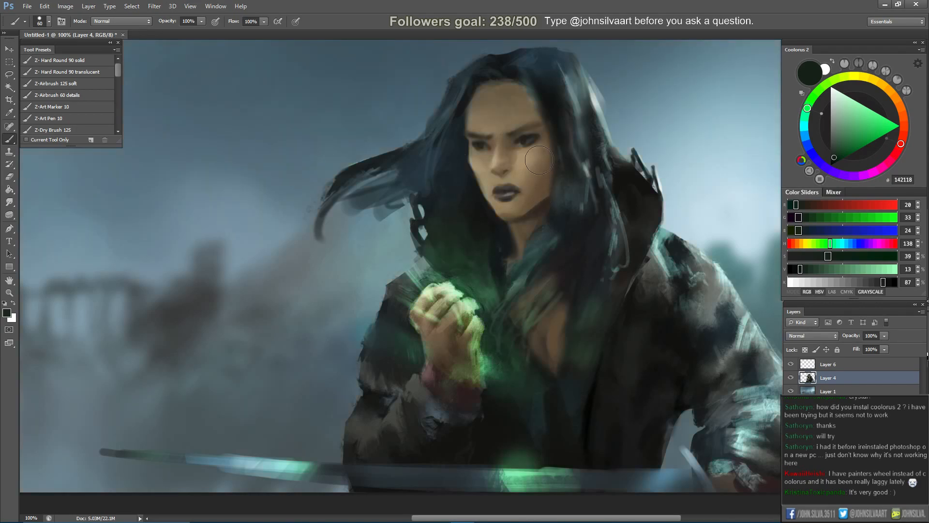
pyautogui.hotkey('ctrl', 'y')
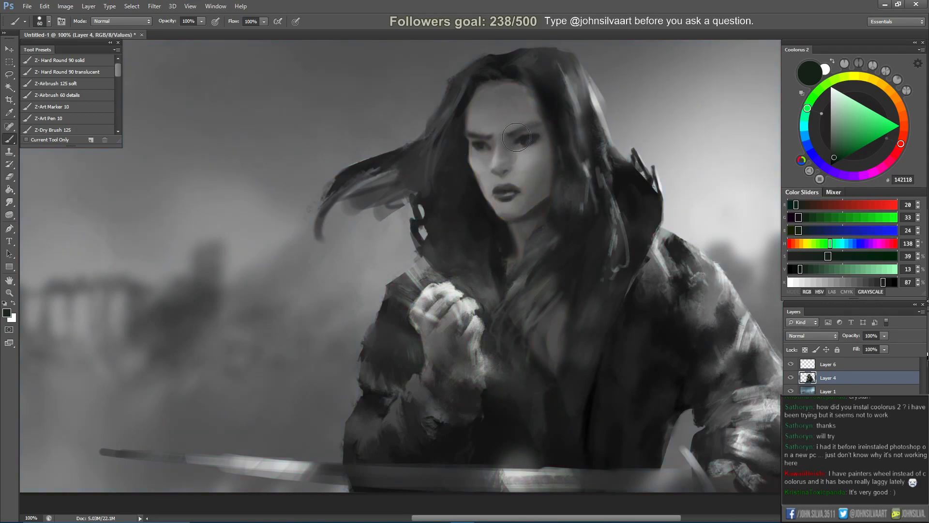
# Refine the dark hair edge beside the shaded cheek with sampled blue-black 101C20 using a 15 px brush.
pyautogui.keyDown('alt'); pyautogui.click(540, 149); pyautogui.keyUp('alt')
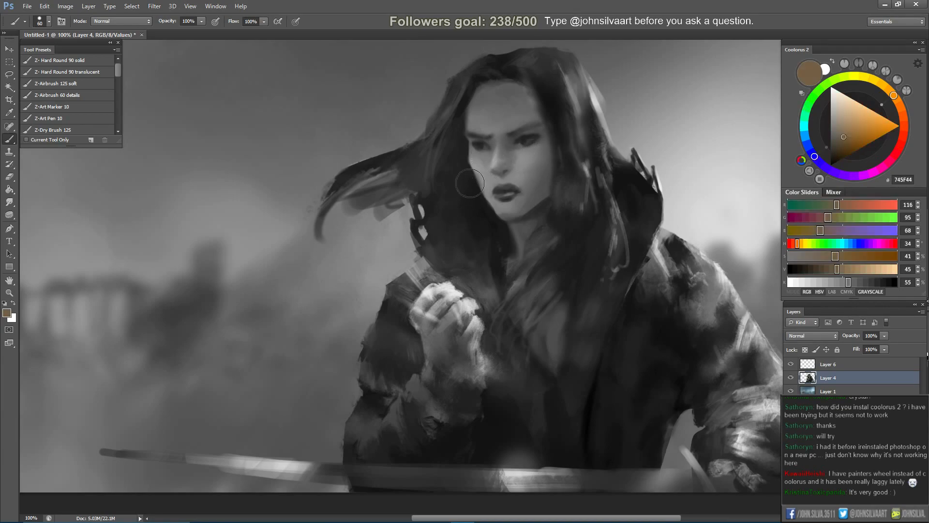
pyautogui.keyDown('alt'); pyautogui.click(468, 162); pyautogui.keyUp('alt')
pyautogui.press('[')
pyautogui.press('[')
pyautogui.press('[')
pyautogui.press('[')
pyautogui.press('[')
pyautogui.press('[')
pyautogui.press('[')
pyautogui.press('[')
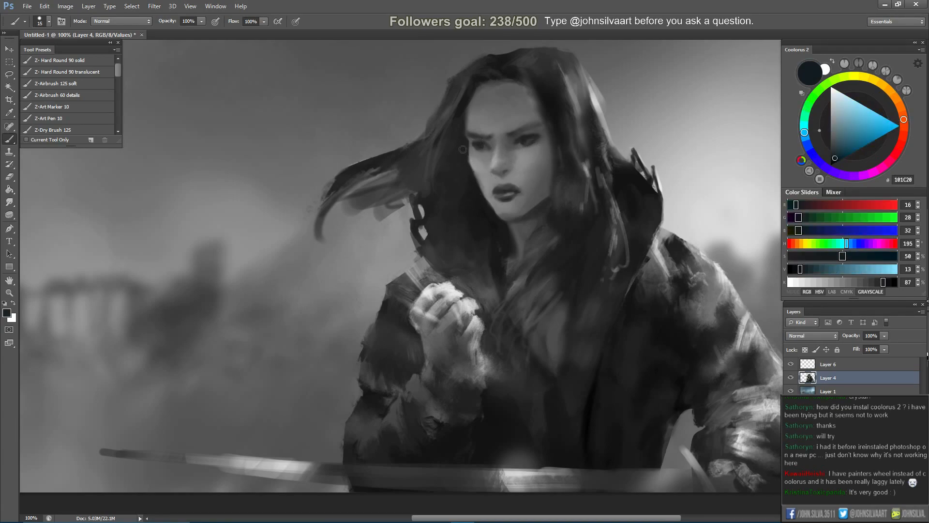
pyautogui.press('[')
pyautogui.press(']')
# Deepen the hair beside the jaw and neck with sampled near-black 0E0F0F and dark green 172619 using a 15 to 20 px brush.
pyautogui.keyDown('alt'); pyautogui.click(477, 191); pyautogui.keyUp('alt')
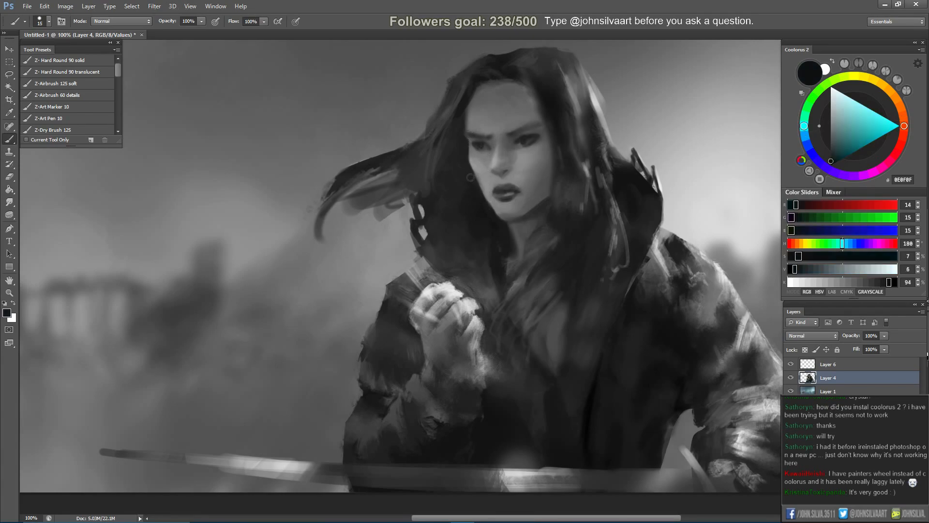
pyautogui.keyDown('alt'); pyautogui.click(479, 190); pyautogui.keyUp('alt')
pyautogui.press(']')
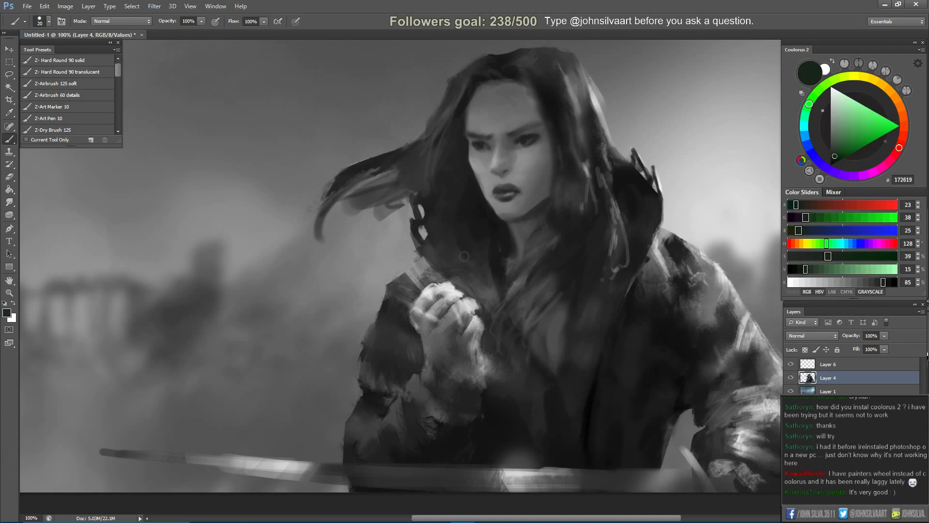
pyautogui.keyDown('alt'); pyautogui.click(479, 230); pyautogui.keyUp('alt')
# Refine the hairline and the outer end of the shaded eyebrow with sampled tones 24201C, 312F26 and 5D513F using a small brush.
pyautogui.press('[')
pyautogui.press('[')
pyautogui.press('[')
pyautogui.press('[')
pyautogui.keyDown('alt'); pyautogui.click(463, 111); pyautogui.keyUp('alt')
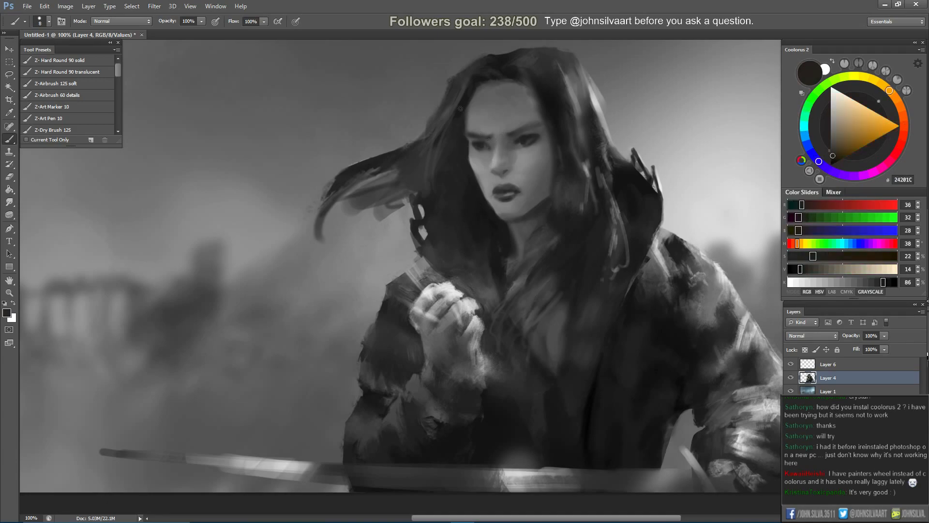
pyautogui.keyDown('alt'); pyautogui.click(469, 135); pyautogui.keyUp('alt')
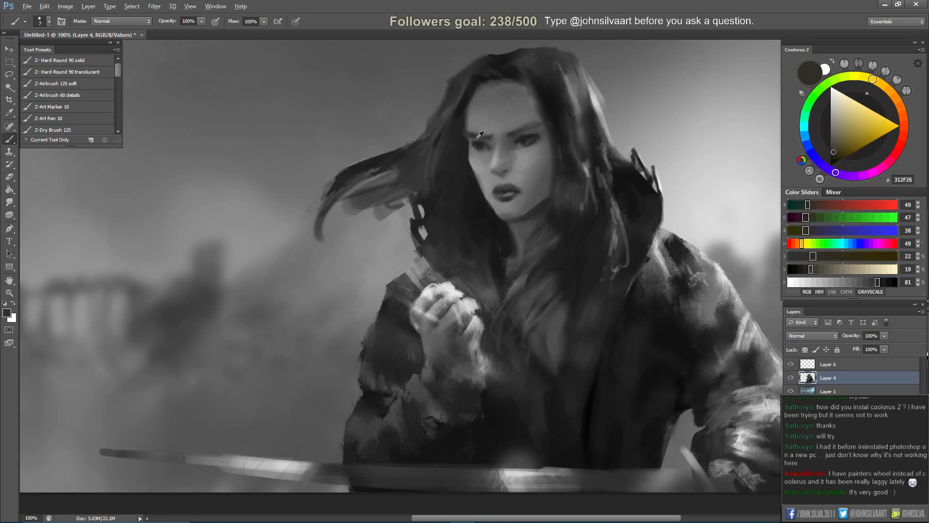
pyautogui.keyDown('alt'); pyautogui.click(475, 134); pyautogui.keyUp('alt')
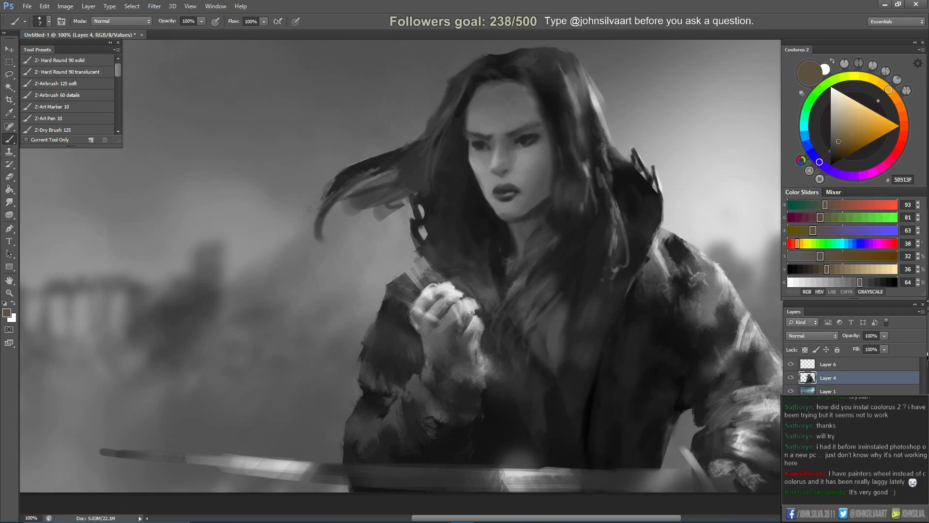
# Mirror the canvas and reshape the shaded eyebrow and eyelid with sampled browns 58513C, 393326 and 68543A using a 7 px brush.
pyautogui.hotkey('ctrl', 'shift', 'h')
pyautogui.keyDown('alt'); pyautogui.click(377, 139); pyautogui.keyUp('alt')
pyautogui.keyDown('alt'); pyautogui.click(367, 140); pyautogui.keyUp('alt')
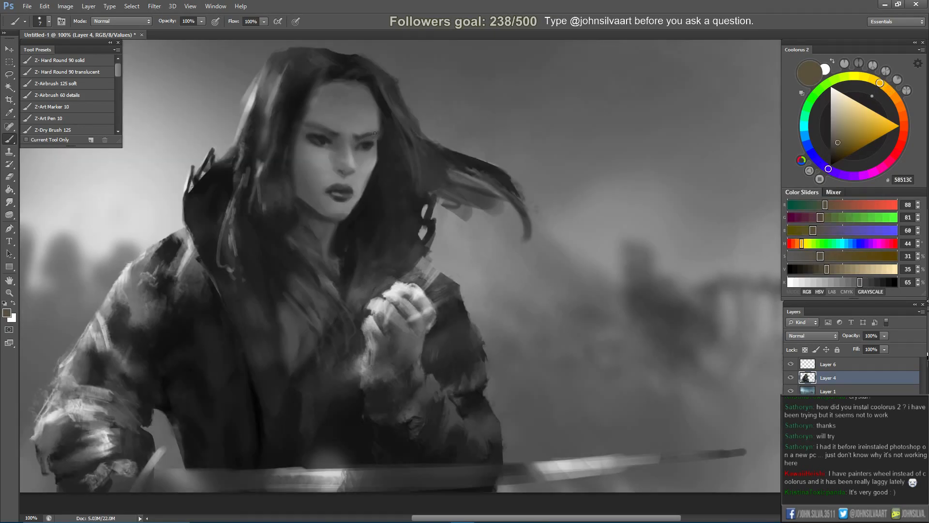
pyautogui.keyDown('alt'); pyautogui.click(362, 135); pyautogui.keyUp('alt')
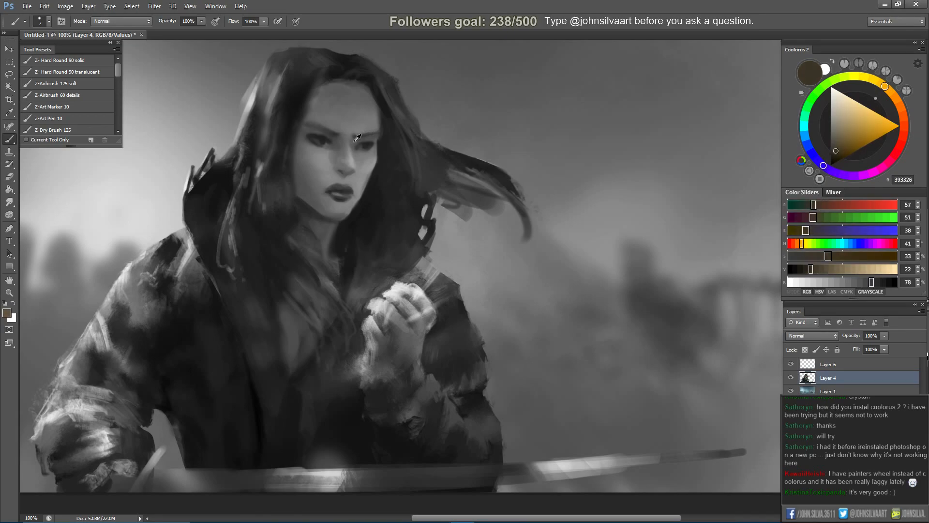
pyautogui.keyDown('alt'); pyautogui.click(366, 139); pyautogui.keyUp('alt')
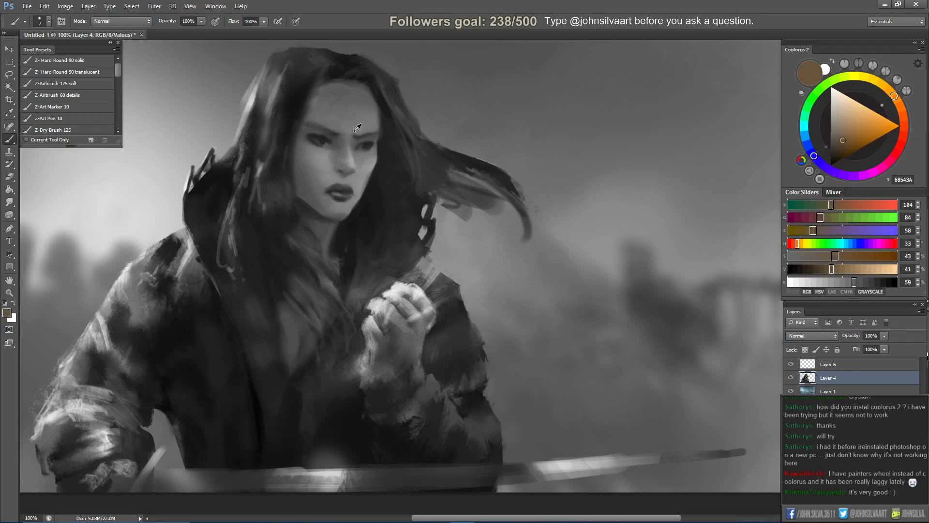
pyautogui.keyDown('alt'); pyautogui.click(356, 130); pyautogui.keyUp('alt')
pyautogui.keyDown('alt'); pyautogui.click(382, 140); pyautogui.keyUp('alt')
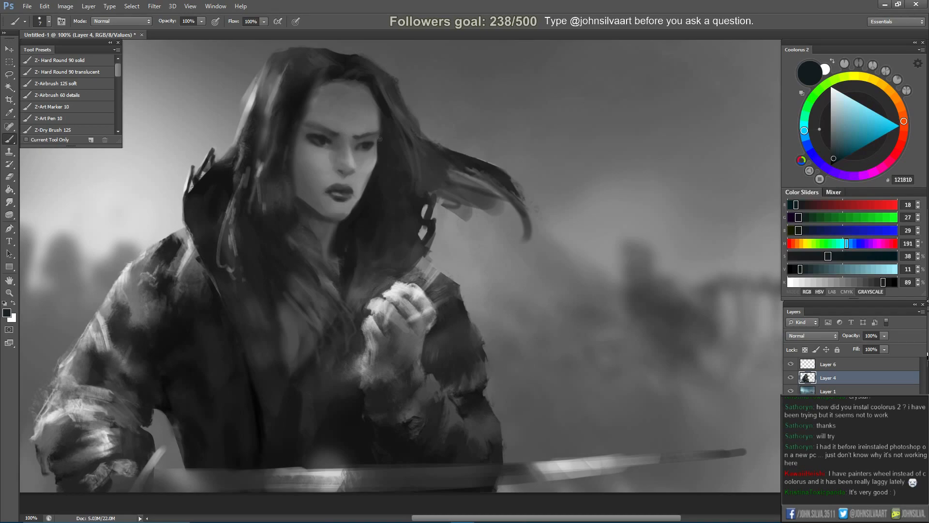
# Flip the canvas back and detail the shaded eye with sampled dark tones 201E19 and 25241E and skin tone 927D5F using a fine brush.
pyautogui.press('h')
pyautogui.keyDown('alt'); pyautogui.click(465, 138); pyautogui.keyUp('alt')
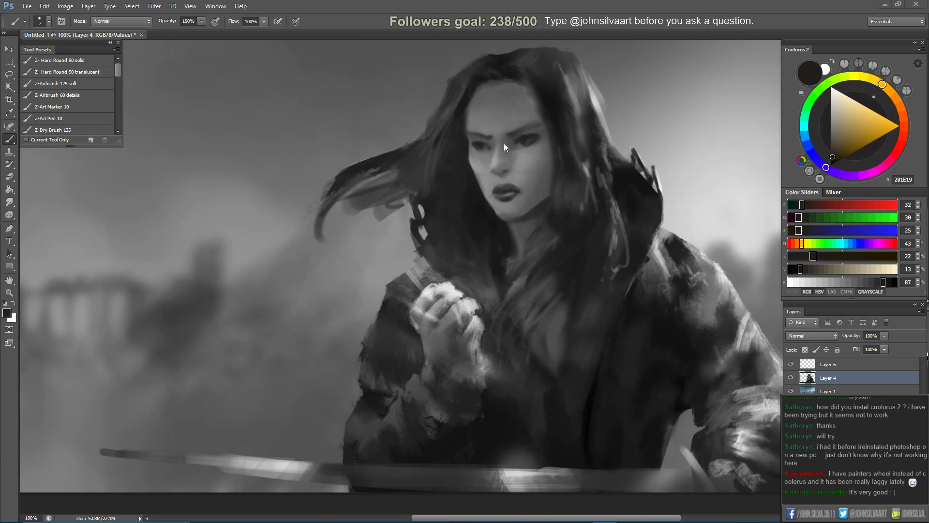
pyautogui.keyDown('alt'); pyautogui.click(475, 144); pyautogui.keyUp('alt')
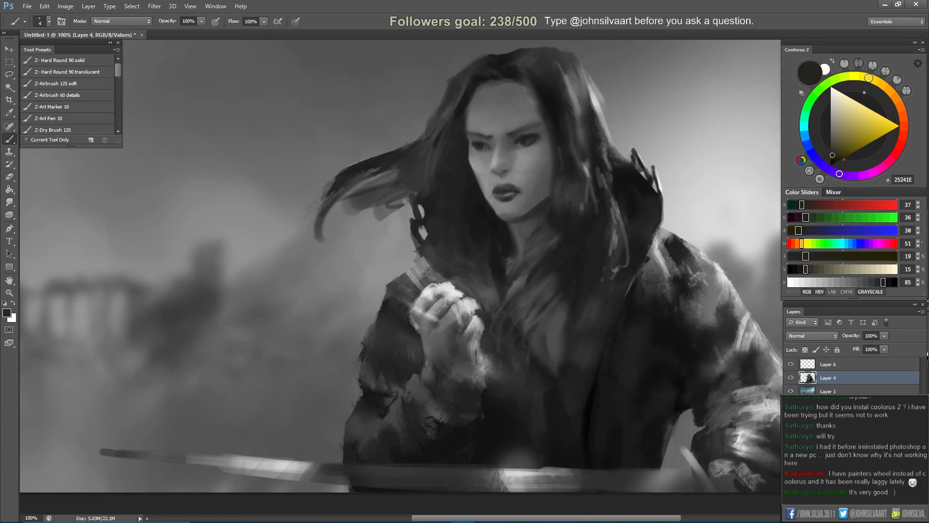
pyautogui.keyDown('alt'); pyautogui.click(484, 144); pyautogui.keyUp('alt')
pyautogui.press('[')
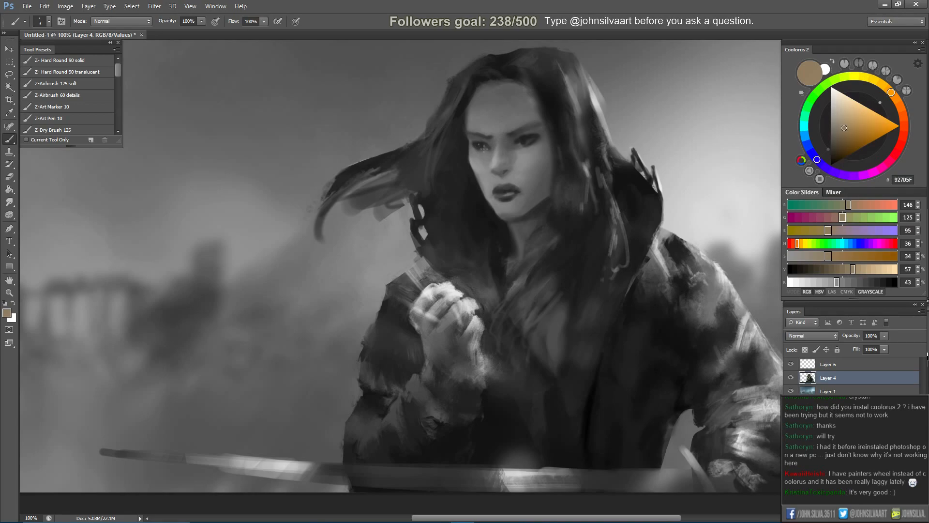
# Compare the painting in colour and grayscale, and rework the other eyebrow and eye with sampled browns 504432 and 9B835E.
pyautogui.hotkey('ctrl', 'y')
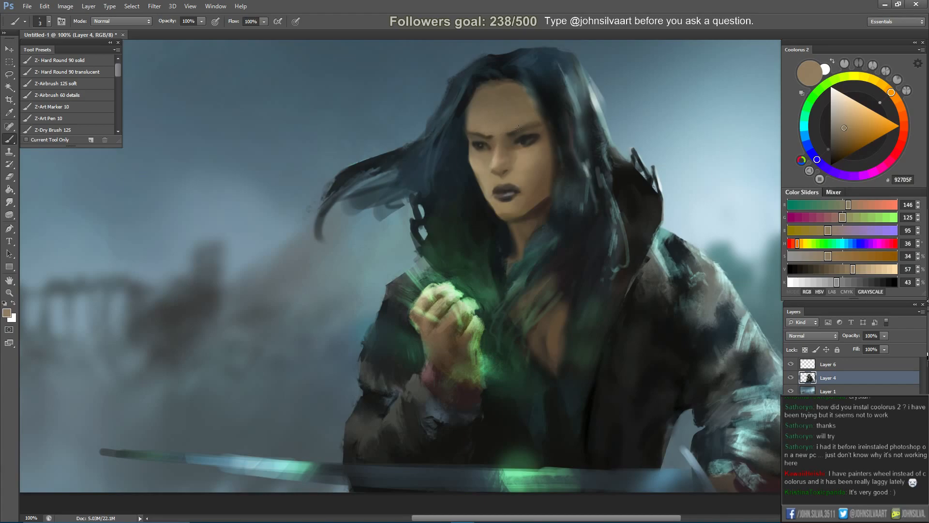
pyautogui.keyDown('alt'); pyautogui.click(577, 95); pyautogui.keyUp('alt')
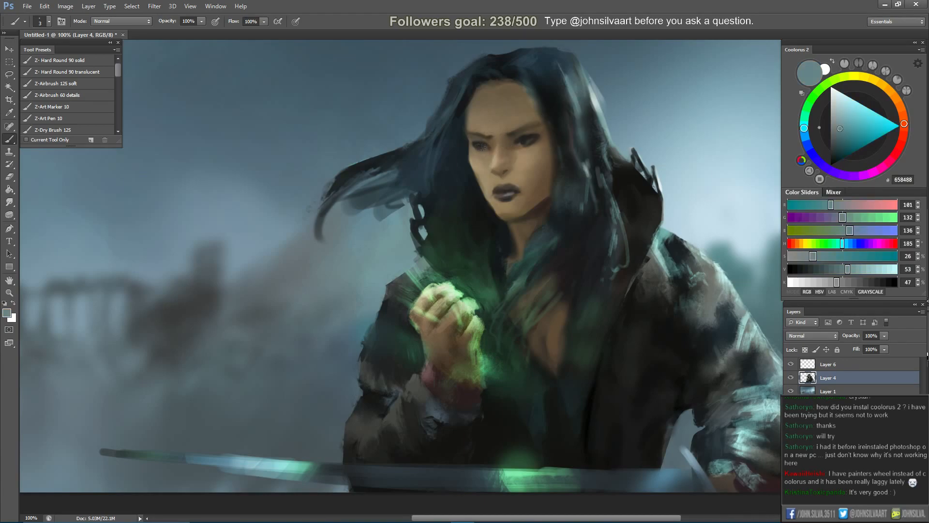
pyautogui.hotkey('ctrl', 'y')
pyautogui.keyDown('alt'); pyautogui.click(530, 130); pyautogui.keyUp('alt')
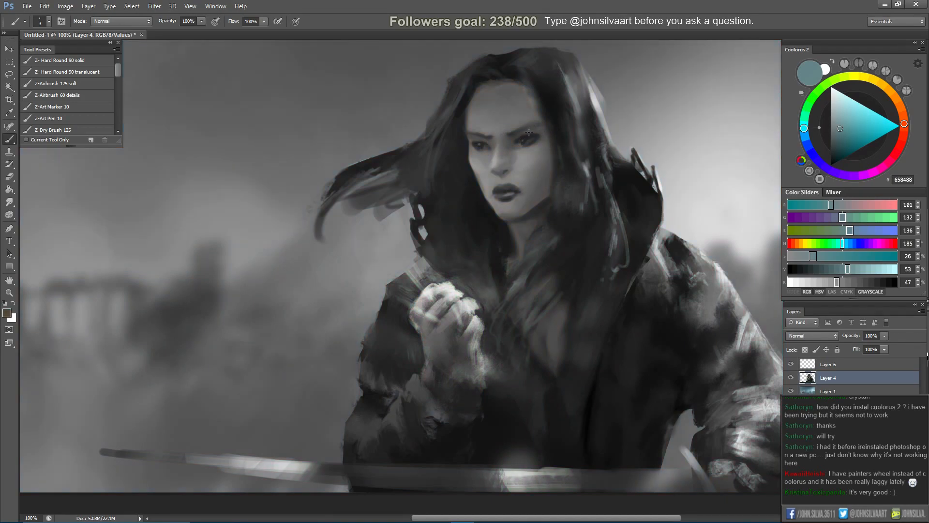
pyautogui.keyDown('alt'); pyautogui.click(527, 133); pyautogui.keyUp('alt')
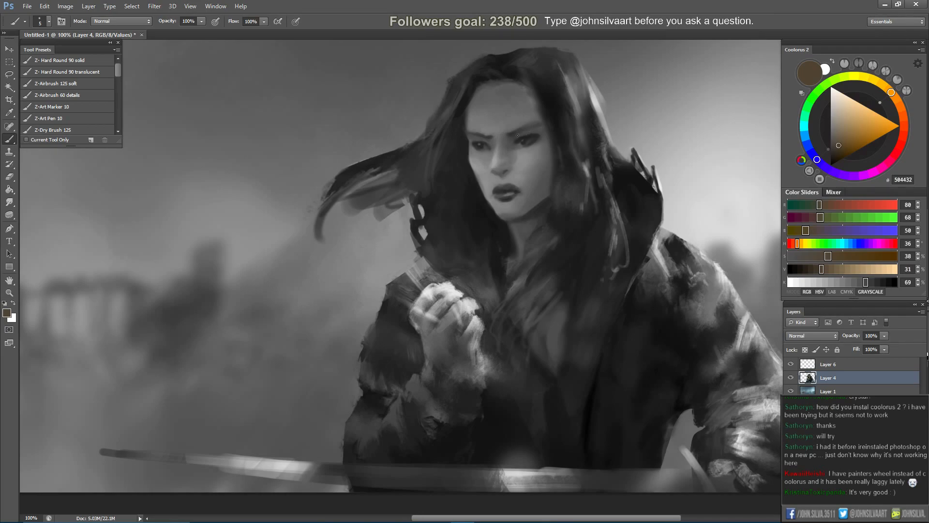
pyautogui.keyDown('alt'); pyautogui.click(513, 145); pyautogui.keyUp('alt')
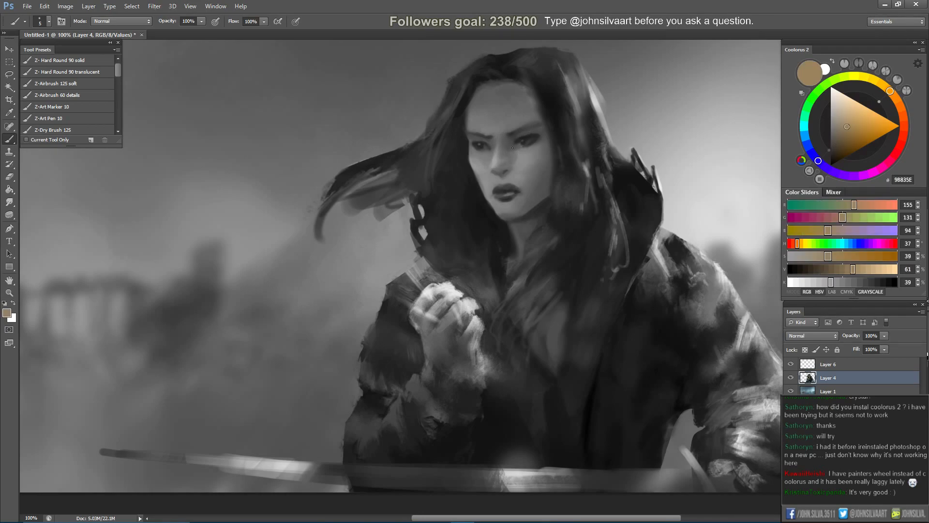
# Return to the colour view and smooth the skin under the lit eye with sampled skin tone 8F7858.
pyautogui.hotkey('ctrl', 'y')
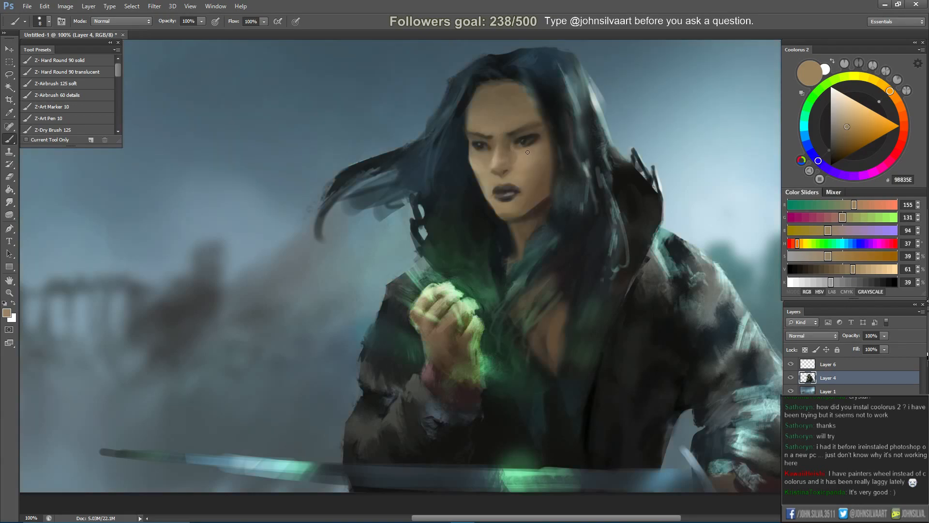
pyautogui.keyDown('alt'); pyautogui.click(532, 150); pyautogui.keyUp('alt')
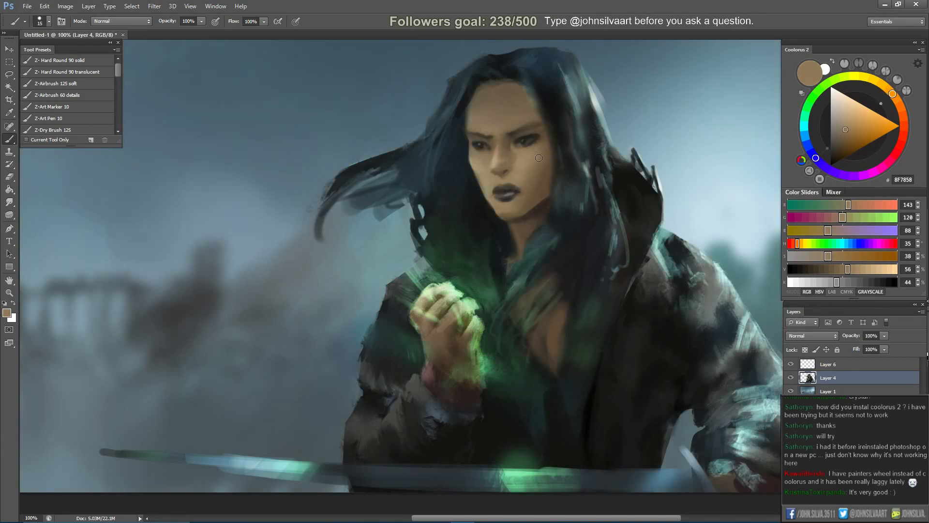
pyautogui.keyDown('alt'); pyautogui.click(525, 155); pyautogui.keyUp('alt')
# Desaturate the sampled facial skin tone with Replace Color, using fuzziness 32 and hue -6.
pyautogui.hotkey('alt', 'i')
pyautogui.press('a')
pyautogui.press('r')
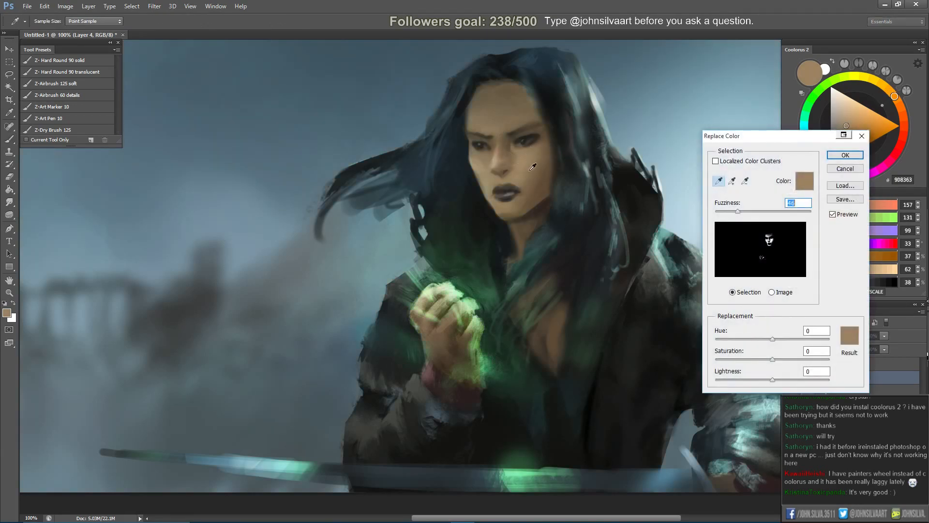
pyautogui.moveTo(769, 361); pyautogui.dragTo(755, 361)
pyautogui.moveTo(741, 213)
pyautogui.mouseDown()
pyautogui.moveTo(751, 214)
pyautogui.moveTo(732, 217)
pyautogui.mouseUp()
pyautogui.moveTo(772, 338); pyautogui.dragTo(747, 366)
pyautogui.click(833, 215)
pyautogui.click(833, 215)
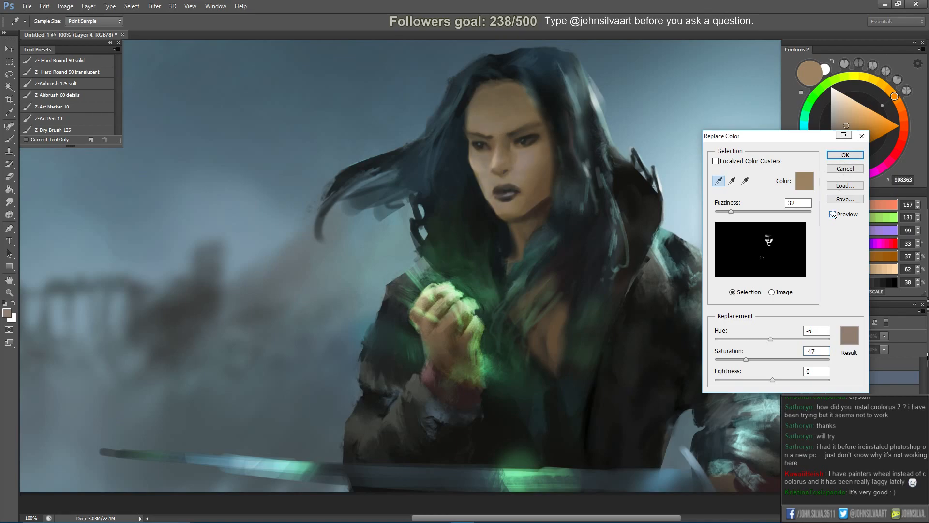
pyautogui.moveTo(747, 359); pyautogui.dragTo(753, 360)
pyautogui.click(846, 155)
# Paint the forehead with sampled muted skin tones 8B7B69 and 7A6955 using a soft brush of about 25 px.
pyautogui.press('b')
pyautogui.keyDown('alt'); pyautogui.click(535, 154); pyautogui.keyUp('alt')
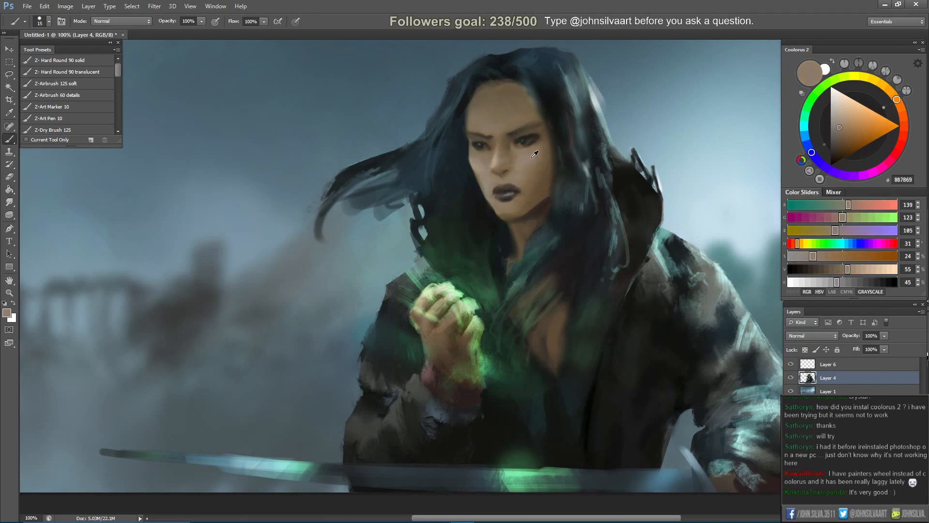
pyautogui.press(']')
pyautogui.press(']')
pyautogui.press(']')
pyautogui.moveTo(493, 107)
pyautogui.mouseDown()
pyautogui.moveTo(490, 91)
pyautogui.moveTo(491, 100)
pyautogui.moveTo(505, 94)
pyautogui.mouseUp()
pyautogui.press('[')
pyautogui.keyDown('alt'); pyautogui.click(505, 93); pyautogui.keyUp('alt')
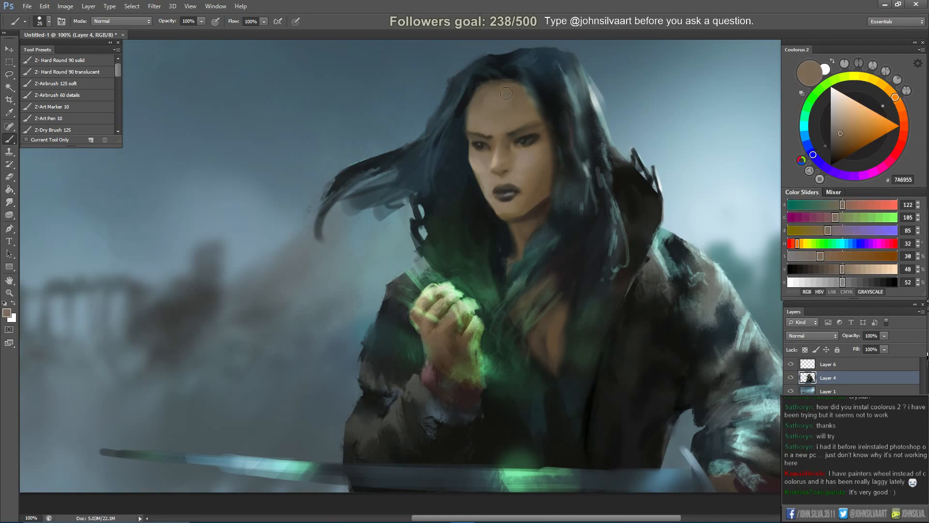
# Redraw the hairline across the top of the forehead with sampled near-black 111212 using a 7 px brush and blend its edge.
pyautogui.keyDown('alt'); pyautogui.click(521, 74); pyautogui.keyUp('alt')
pyautogui.press('[')
pyautogui.press('[')
pyautogui.press('[')
pyautogui.keyDown('alt'); pyautogui.click(494, 75); pyautogui.keyUp('alt')
pyautogui.press('[')
pyautogui.press('[')
pyautogui.press('[')
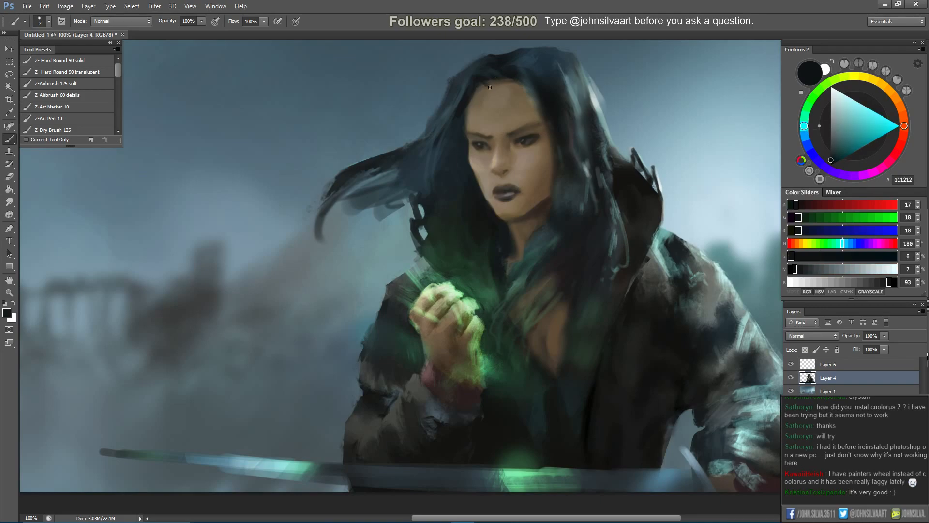
pyautogui.moveTo(485, 85); pyautogui.dragTo(507, 83)
pyautogui.moveTo(513, 80); pyautogui.dragTo(531, 83)
pyautogui.press('r')
pyautogui.moveTo(507, 82); pyautogui.dragTo(485, 87)
# Refine the hairline and hair above the forehead with sampled dark tones 131D20, 243946, 121312 and 22323A using a small brush.
pyautogui.press('b')
pyautogui.keyDown('alt'); pyautogui.click(479, 78); pyautogui.keyUp('alt')
pyautogui.keyDown('alt'); pyautogui.click(490, 72); pyautogui.keyUp('alt')
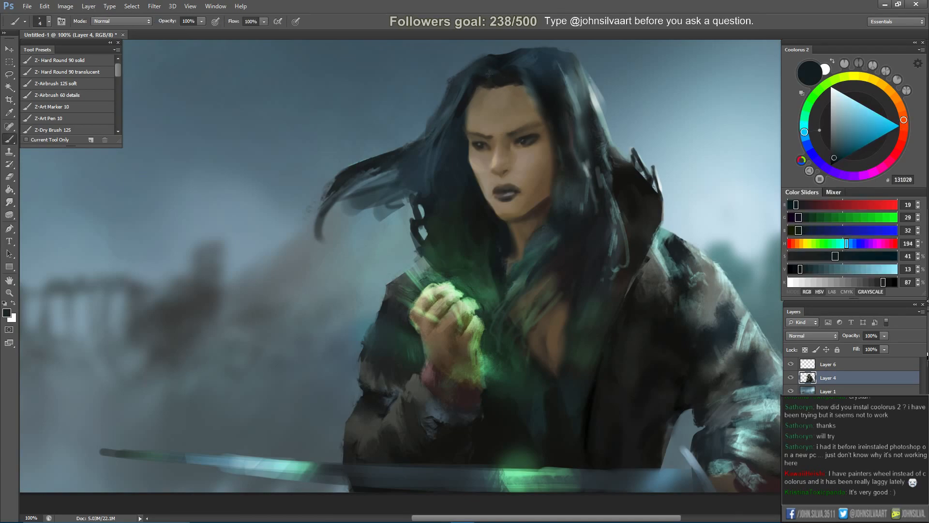
pyautogui.keyDown('alt'); pyautogui.click(526, 65); pyautogui.keyUp('alt')
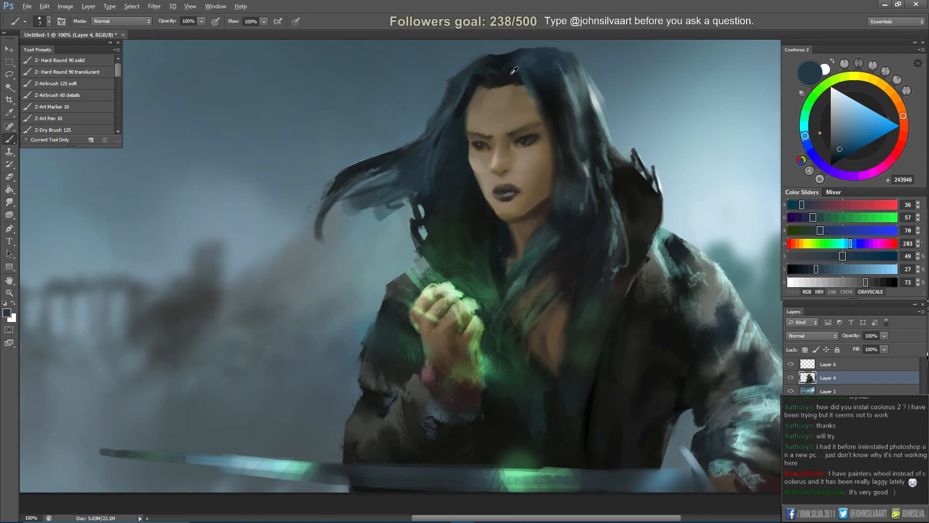
pyautogui.keyDown('alt'); pyautogui.click(509, 72); pyautogui.keyUp('alt')
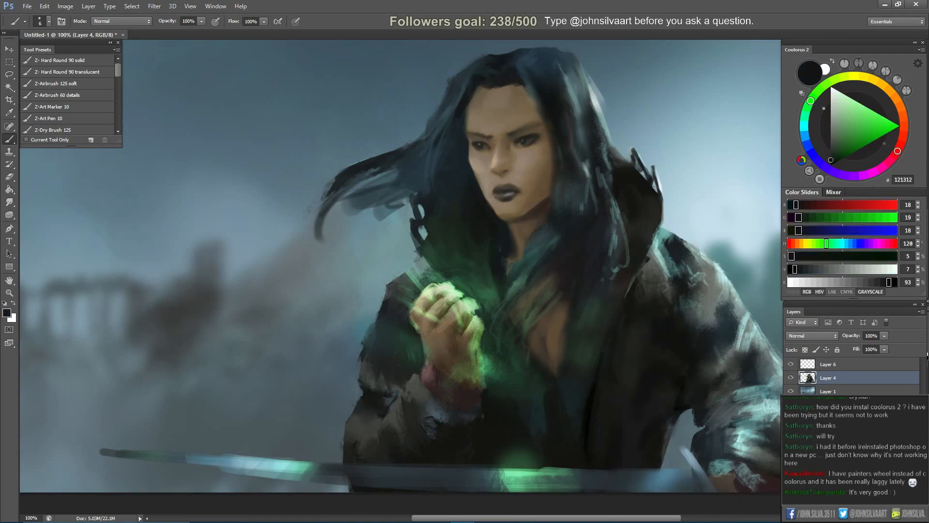
pyautogui.keyDown('alt'); pyautogui.click(538, 116); pyautogui.keyUp('alt')
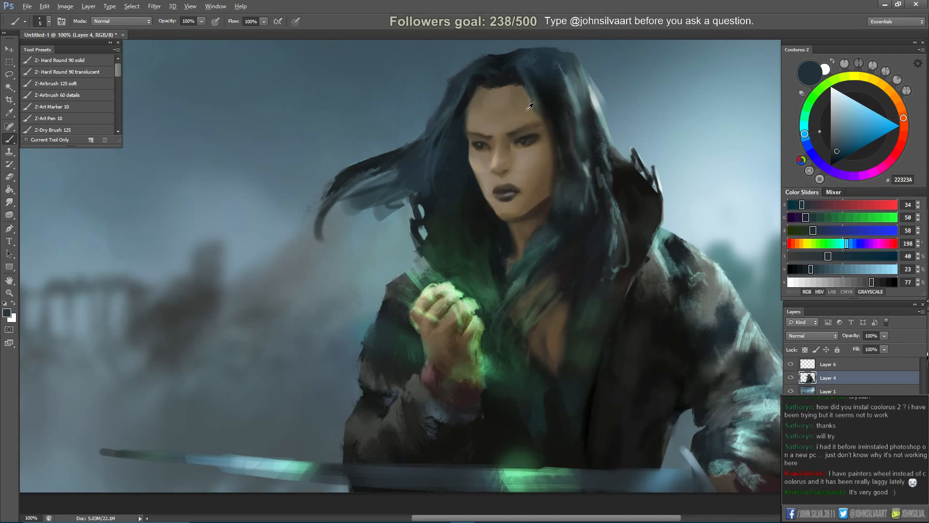
# Repaint the forehead skin beside the hair with sampled skin tones including 68553E, enlarging the brush as needed.
pyautogui.keyDown('alt'); pyautogui.click(530, 107); pyautogui.keyUp('alt')
pyautogui.keyDown('alt'); pyautogui.click(526, 99); pyautogui.keyUp('alt')
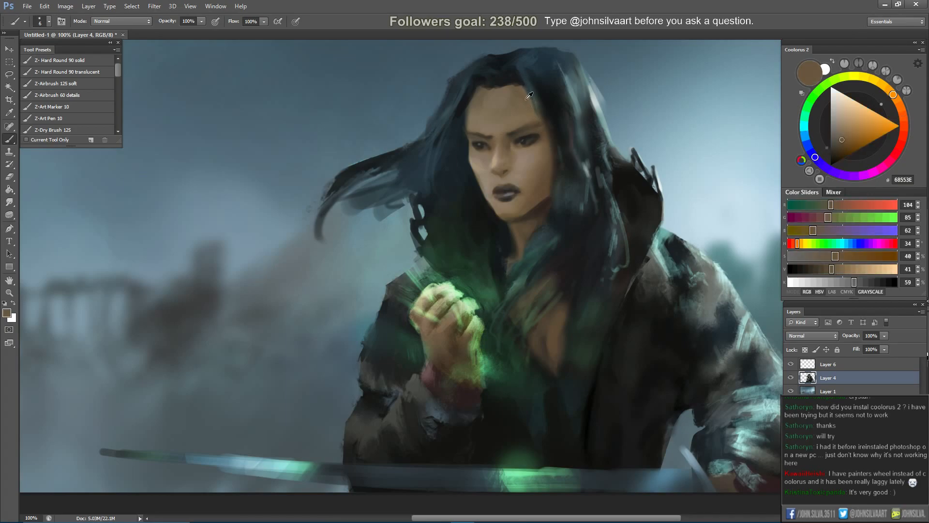
pyautogui.keyDown('alt'); pyautogui.click(520, 115); pyautogui.keyUp('alt')
pyautogui.press(']')
pyautogui.press(']')
pyautogui.keyDown('alt'); pyautogui.click(511, 115); pyautogui.keyUp('alt')
# Mirror the canvas, smudge and repaint the lower forehead above the brows with sampled skin tones, and flip the canvas back.
pyautogui.press('F1')
pyautogui.keyDown('alt'); pyautogui.click(346, 121); pyautogui.keyUp('alt')
pyautogui.press('r')
pyautogui.moveTo(350, 131)
pyautogui.mouseDown()
pyautogui.moveTo(343, 103)
pyautogui.moveTo(357, 115)
pyautogui.moveTo(332, 123)
pyautogui.mouseUp()
pyautogui.press('b')
pyautogui.keyDown('alt'); pyautogui.click(352, 113); pyautogui.keyUp('alt')
pyautogui.keyDown('alt'); pyautogui.click(339, 124); pyautogui.keyUp('alt')
pyautogui.keyDown('alt'); pyautogui.click(333, 122); pyautogui.keyUp('alt')
pyautogui.hotkey('ctrl', 'shift', 'h')
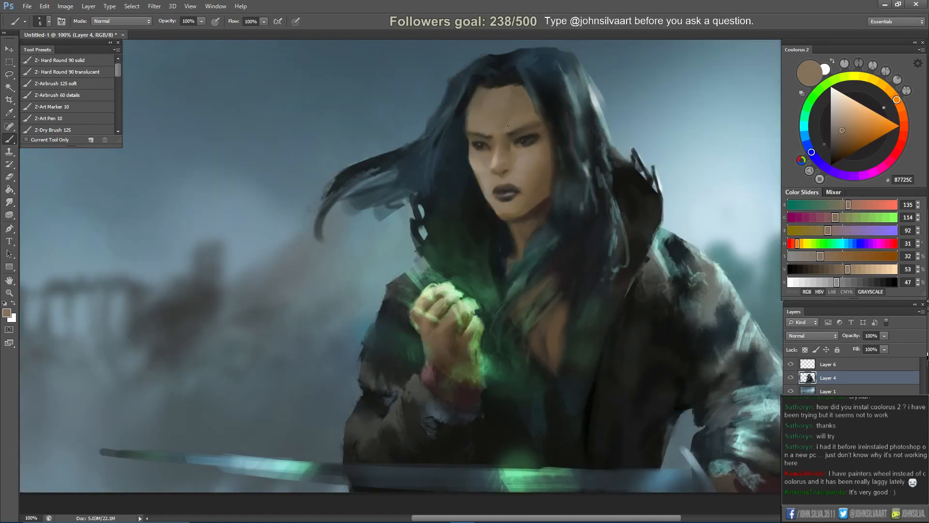
# Shape the frown creases between the eyebrows with sampled brown tones 5D4F38 and 83715A.
pyautogui.keyDown('alt'); pyautogui.click(509, 123); pyautogui.keyUp('alt')
pyautogui.keyDown('alt'); pyautogui.click(505, 137); pyautogui.keyUp('alt')
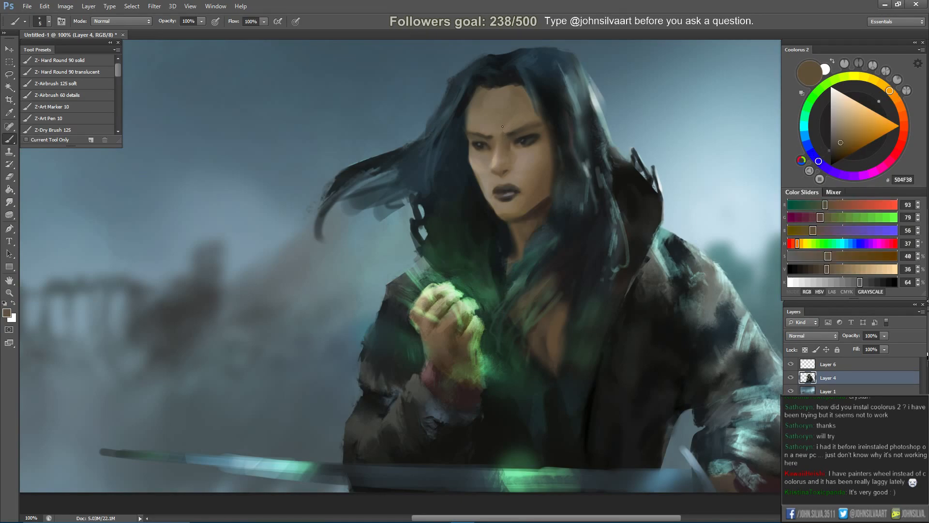
pyautogui.keyDown('alt'); pyautogui.click(498, 124); pyautogui.keyUp('alt')
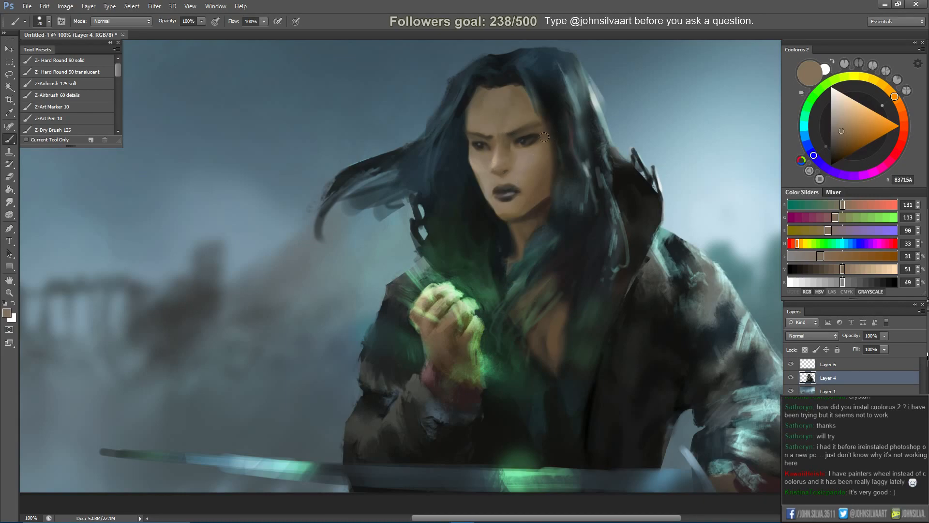
# Switch to a textured brush preset and repaint the forehead and cheek with sampled skin tones including 7D6546 at about 30 px.
pyautogui.hotkey('ctrl', '-')
pyautogui.rightClick(494, 219)
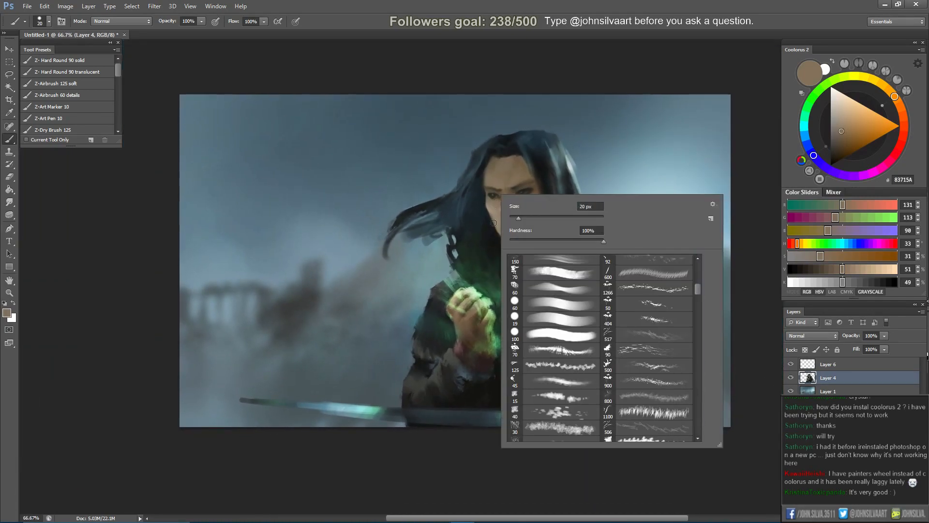
pyautogui.click(561, 273)
pyautogui.press('Return')
pyautogui.keyDown('alt'); pyautogui.click(519, 159); pyautogui.keyUp('alt')
pyautogui.press('[')
pyautogui.keyDown('alt'); pyautogui.click(526, 222); pyautogui.keyUp('alt')
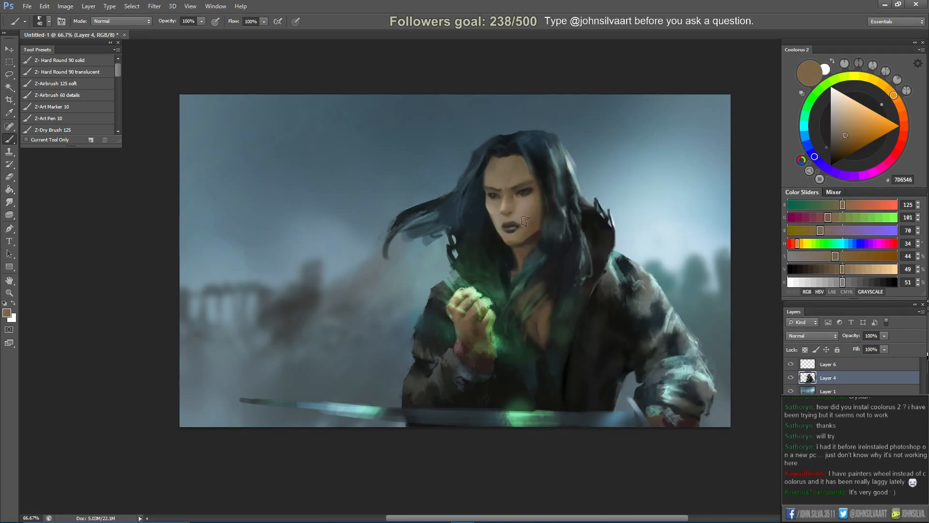
pyautogui.press(']')
pyautogui.press('[')
pyautogui.press('[')
# Mirror the canvas and repaint the skin around the brows and eye with sampled tones including 8D7A68 at about 20 px.
pyautogui.hotkey('ctrl', 'shift', 'h')
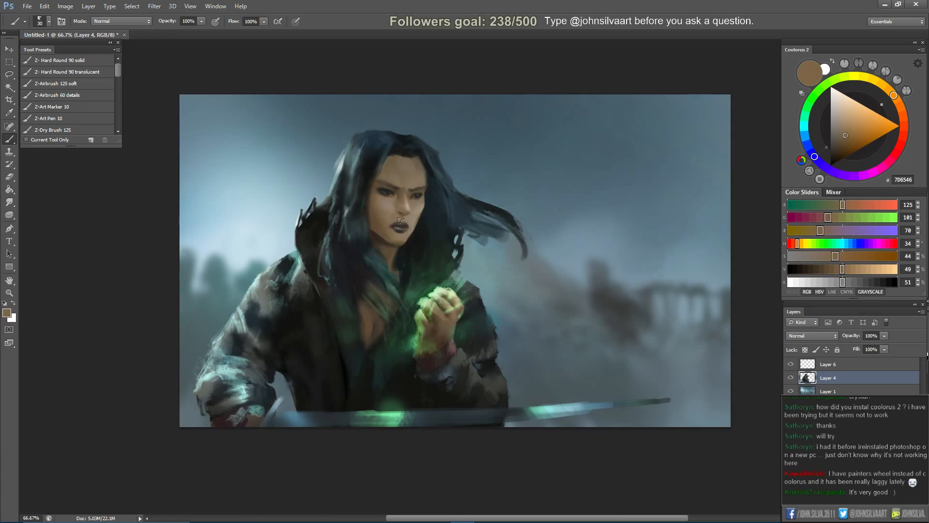
pyautogui.keyDown('alt'); pyautogui.click(405, 191); pyautogui.keyUp('alt')
pyautogui.keyDown('alt'); pyautogui.click(404, 192); pyautogui.keyUp('alt')
pyautogui.keyDown('alt'); pyautogui.click(390, 200); pyautogui.keyUp('alt')
pyautogui.keyDown('alt'); pyautogui.click(385, 192); pyautogui.keyUp('alt')
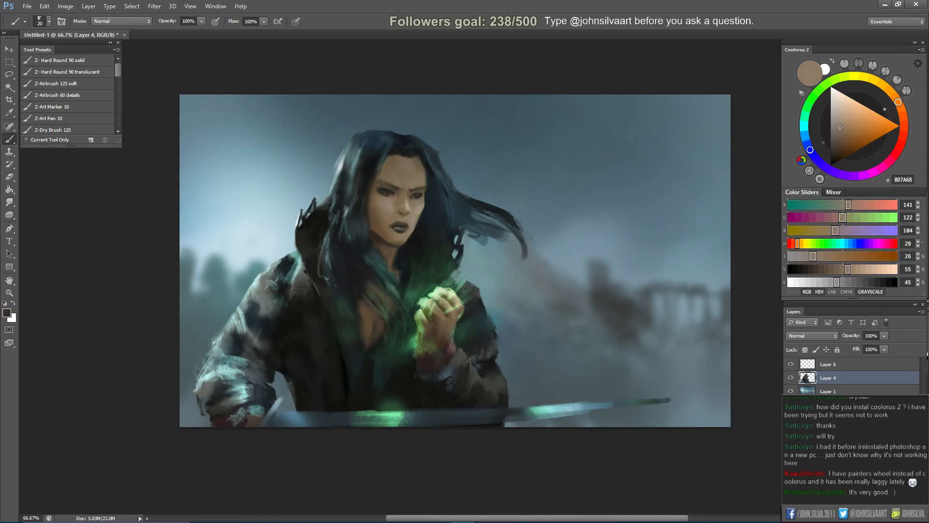
# Define the lit eye with dark tones 292824 and 36352E, unflip the canvas, and paint its lid with 7C6A50 and 705F47.
pyautogui.hotkey('ctrl', '+')
pyautogui.press('[')
pyautogui.press('[')
pyautogui.press('[')
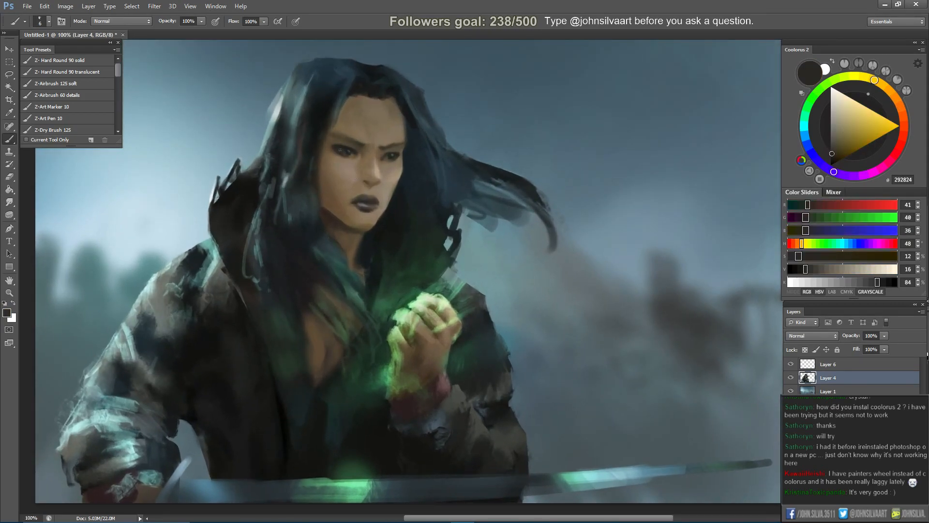
pyautogui.keyDown('alt'); pyautogui.click(346, 148); pyautogui.keyUp('alt')
pyautogui.press('F2')
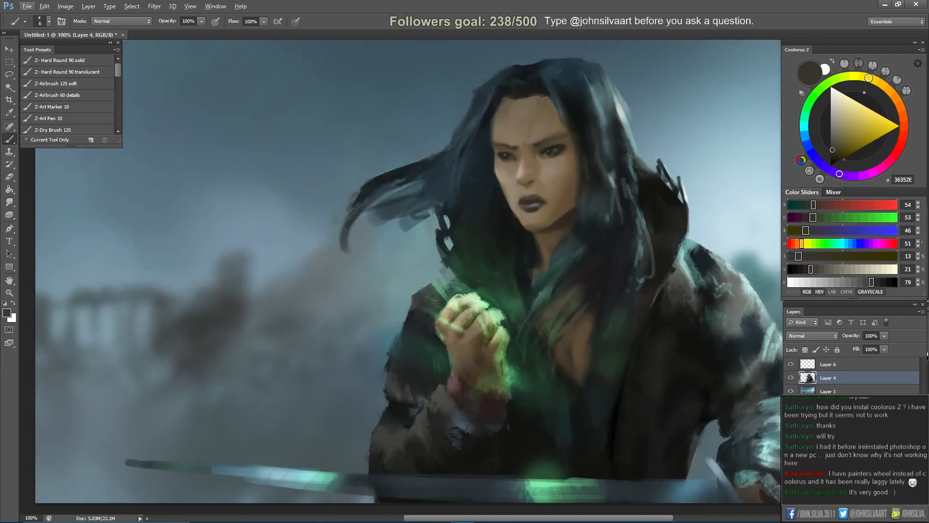
pyautogui.keyDown('alt'); pyautogui.click(549, 149); pyautogui.keyUp('alt')
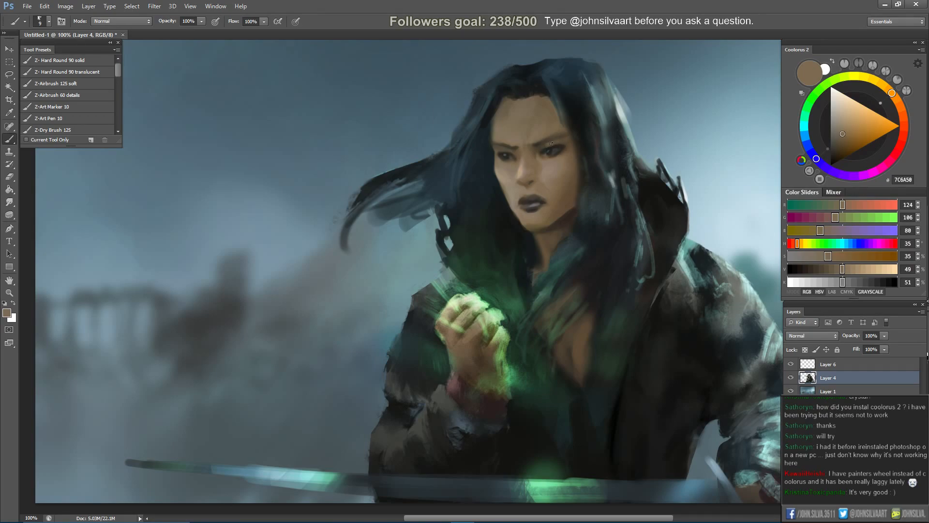
pyautogui.keyDown('alt'); pyautogui.click(544, 146); pyautogui.keyUp('alt')
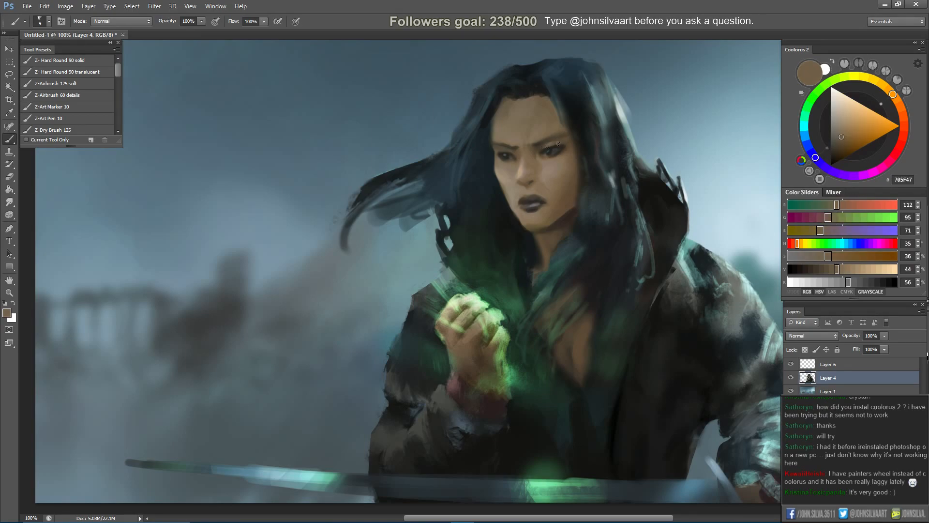
# Repaint the shadow-side eye socket and brow with sampled tones 92836D, 7E715E, 615542, 87725E, 594D38 and 746854.
pyautogui.keyDown('alt'); pyautogui.click(511, 173); pyautogui.keyUp('alt')
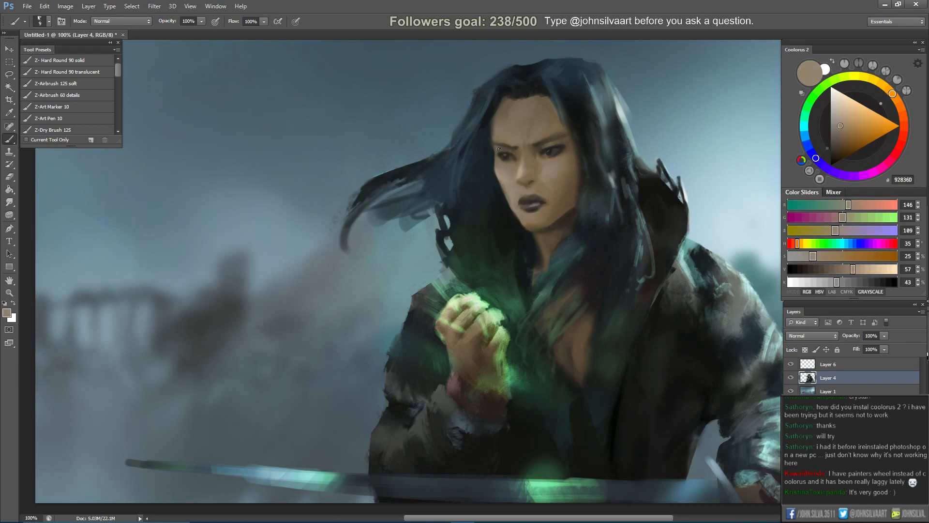
pyautogui.keyDown('alt'); pyautogui.click(496, 150); pyautogui.keyUp('alt')
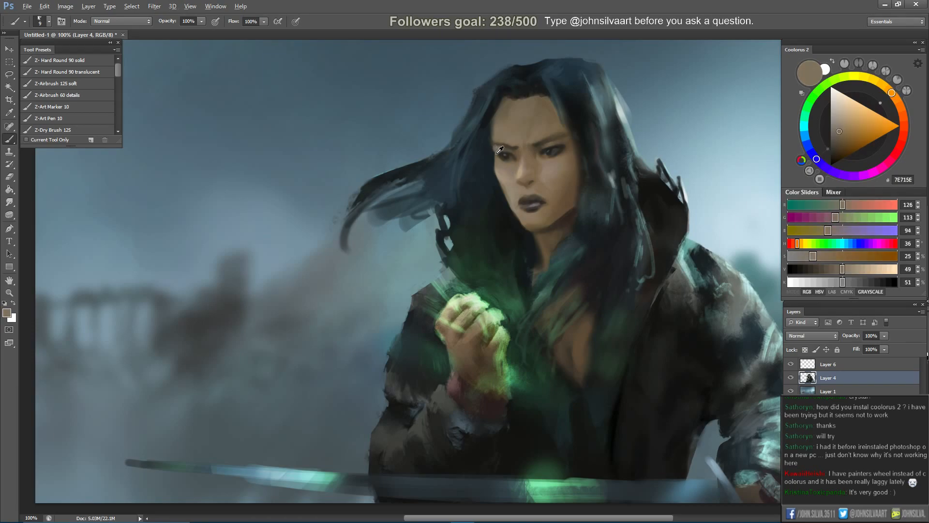
pyautogui.keyDown('alt'); pyautogui.click(500, 157); pyautogui.keyUp('alt')
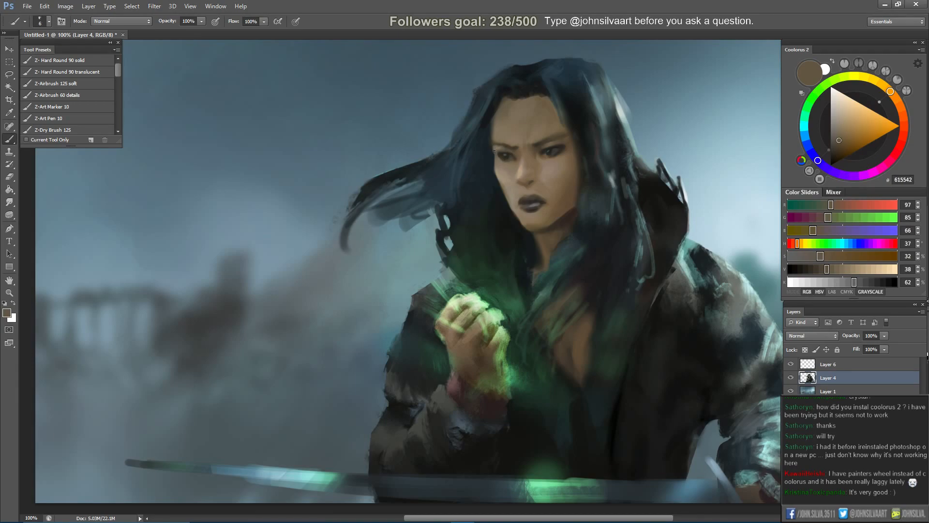
pyautogui.keyDown('alt'); pyautogui.click(509, 142); pyautogui.keyUp('alt')
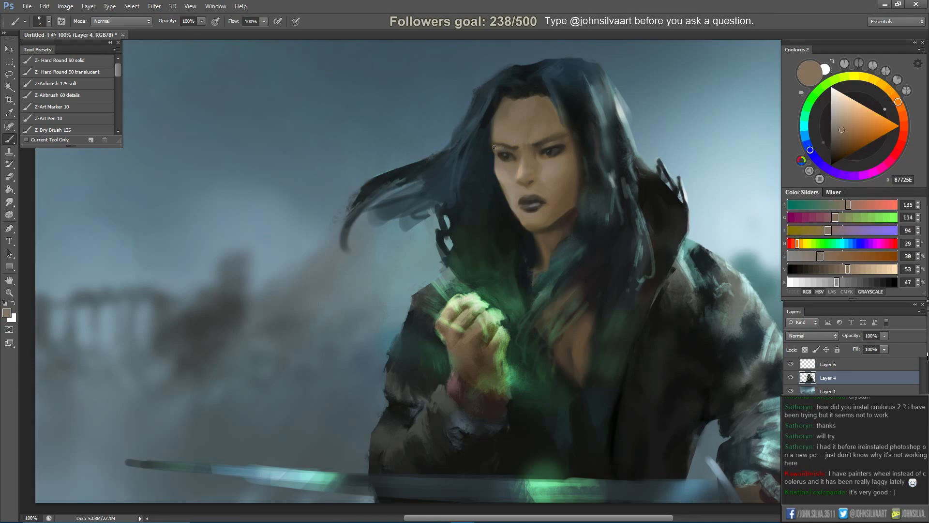
pyautogui.keyDown('alt'); pyautogui.click(495, 150); pyautogui.keyUp('alt')
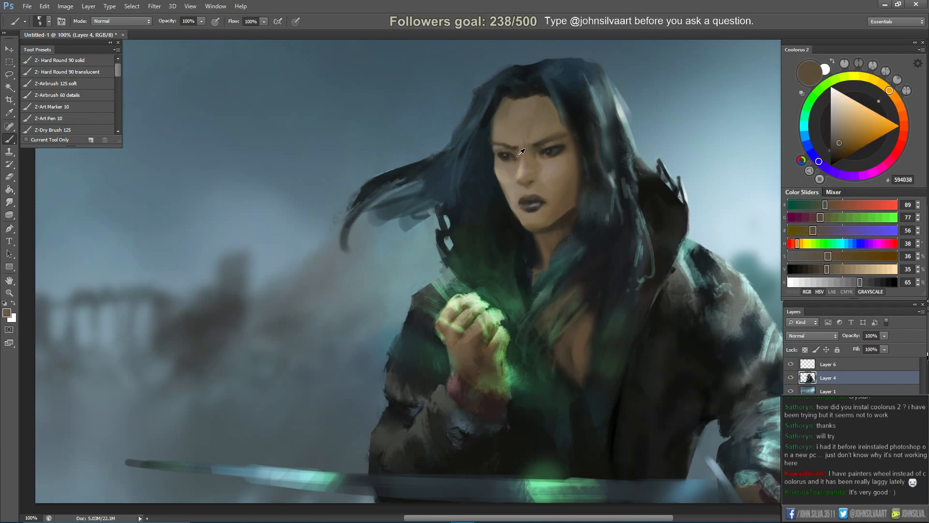
pyautogui.keyDown('alt'); pyautogui.click(506, 148); pyautogui.keyUp('alt')
pyautogui.keyDown('alt'); pyautogui.click(498, 147); pyautogui.keyUp('alt')
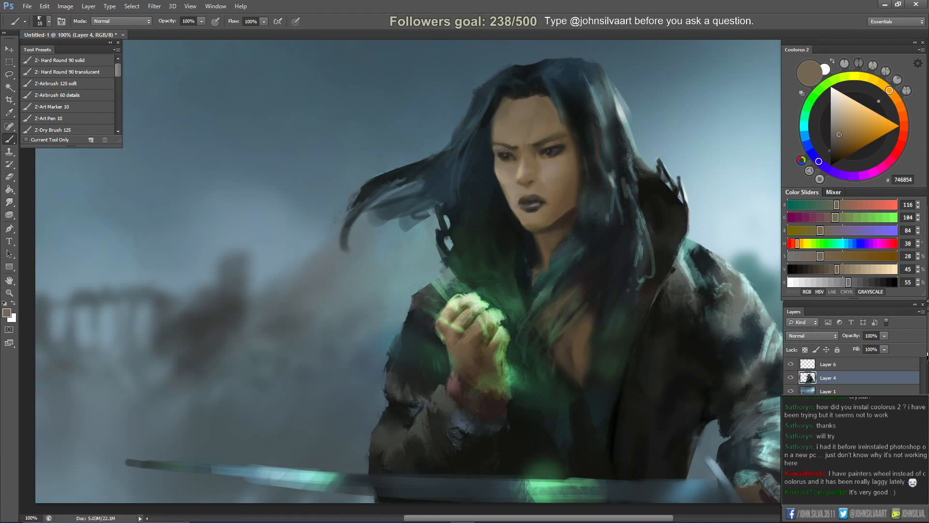
pyautogui.keyDown('alt'); pyautogui.click(505, 150); pyautogui.keyUp('alt')
# Darken the hair beside the shadow side of the face with sampled near-black 0D1112, using a 25 px brush.
pyautogui.keyDown('alt'); pyautogui.click(488, 137); pyautogui.keyUp('alt')
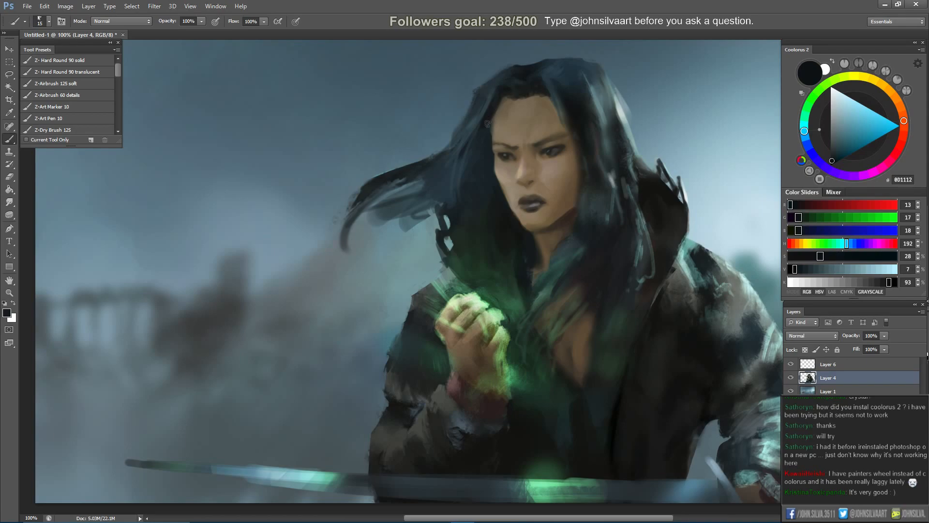
pyautogui.press(']')
pyautogui.press(']')
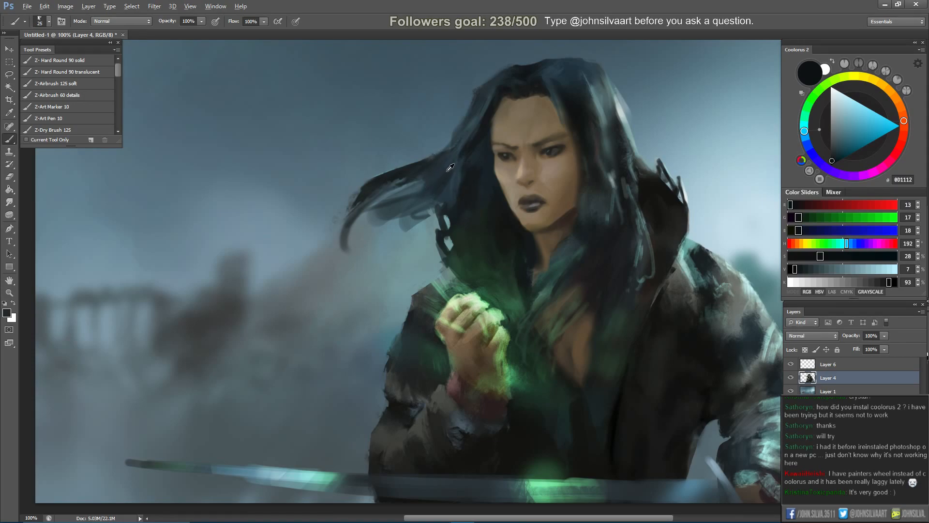
# Redefine the jawline and the skin beside the mouth with sampled tones 6A5838, 7C6F57 and 695138.
pyautogui.keyDown('alt'); pyautogui.click(551, 218); pyautogui.keyUp('alt')
pyautogui.keyDown('alt'); pyautogui.click(547, 222); pyautogui.keyUp('alt')
pyautogui.press(']')
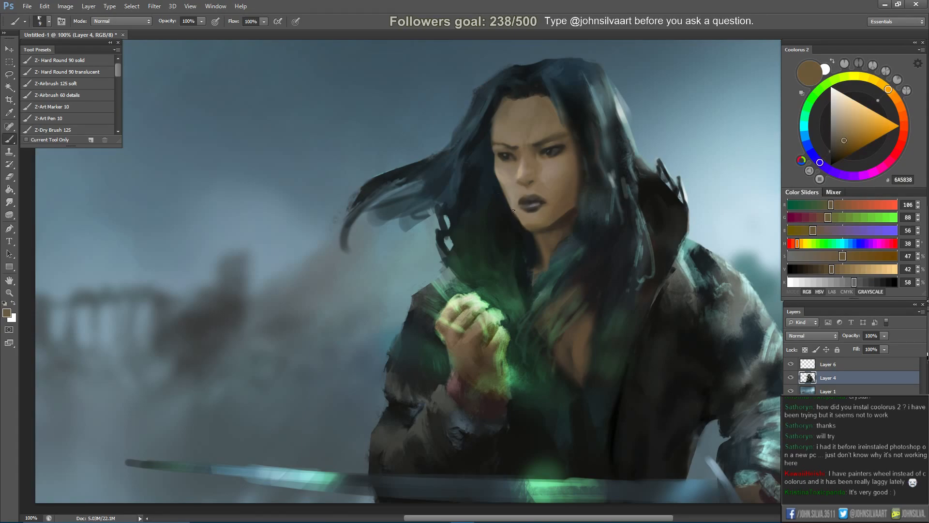
pyautogui.keyDown('alt'); pyautogui.click(517, 211); pyautogui.keyUp('alt')
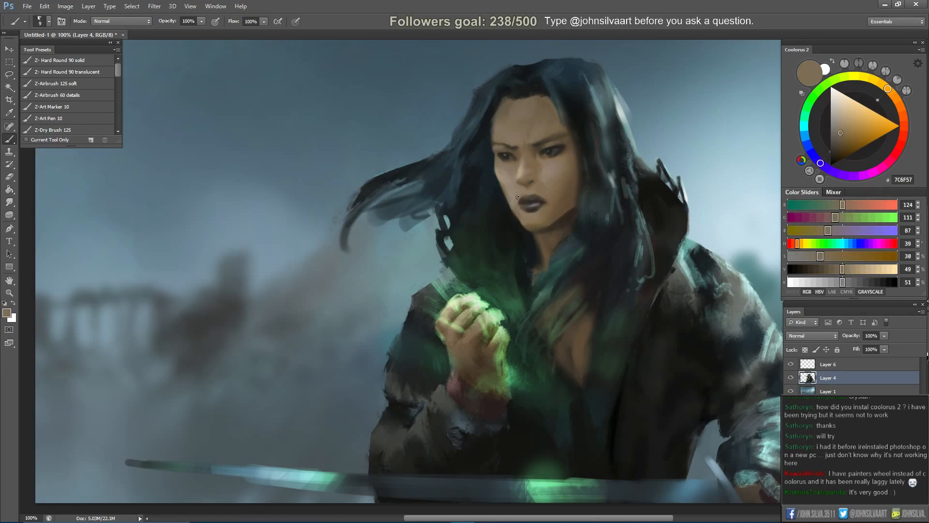
pyautogui.keyDown('alt'); pyautogui.click(549, 215); pyautogui.keyUp('alt')
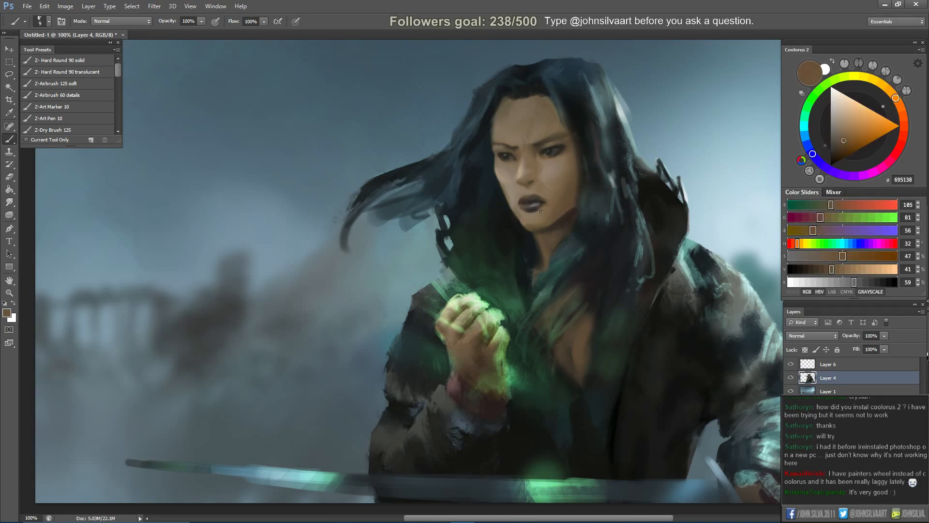
# Blend the chin and the skin below the lips with sampled skin tones, varying the brush size.
pyautogui.press(']')
pyautogui.press(']')
pyautogui.press(']')
pyautogui.press(']')
pyautogui.keyDown('alt'); pyautogui.click(543, 211); pyautogui.keyUp('alt')
pyautogui.press('[')
pyautogui.press('[')
pyautogui.press('[')
pyautogui.keyDown('alt'); pyautogui.click(537, 216); pyautogui.keyUp('alt')
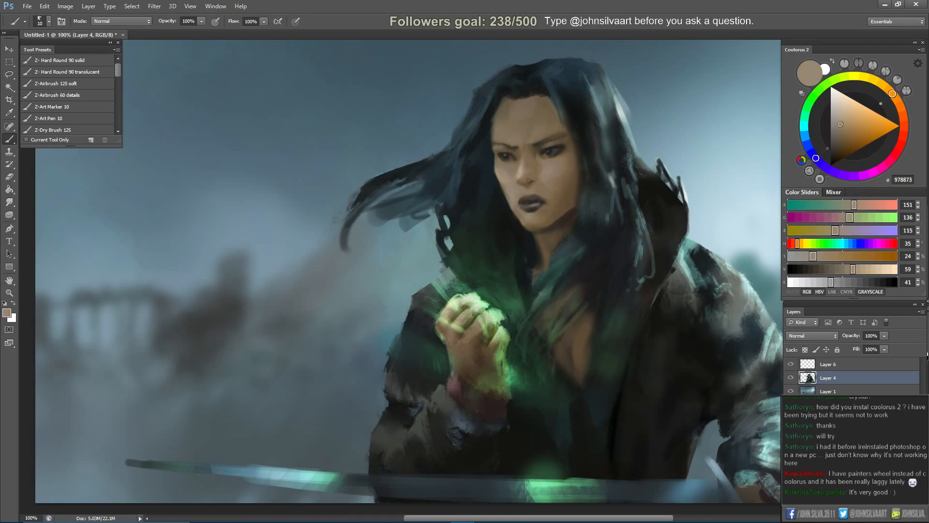
# Smudge the skin around the nose and shadow-side cheek at 100% strength with a 10 px brush.
pyautogui.press('r')
pyautogui.rightClick(523, 164)
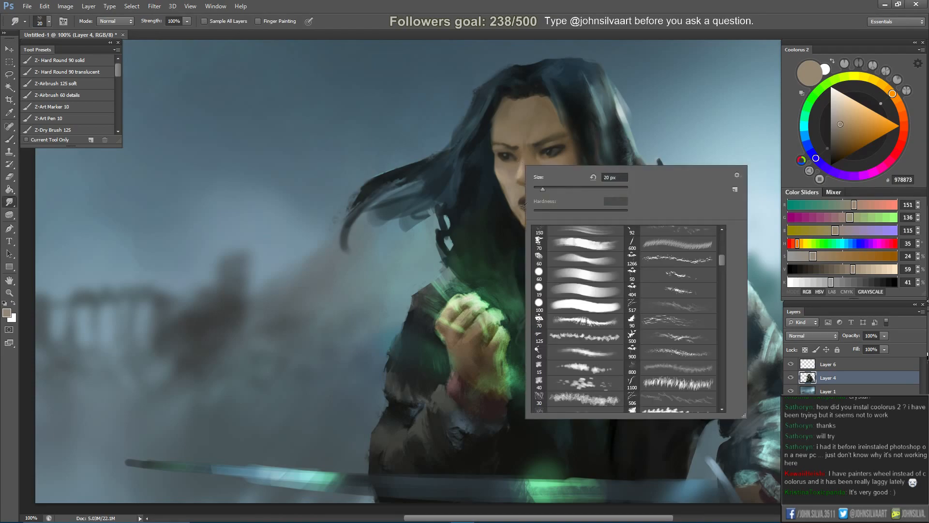
pyautogui.click(487, 200)
pyautogui.press('[')
pyautogui.press('[')
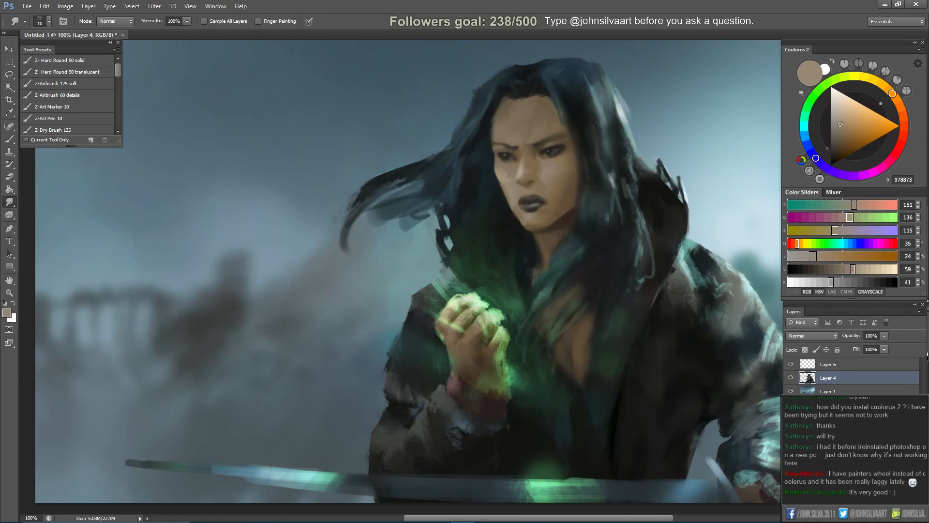
# Repaint the skin beside the nose and mouth down to the chin with sampled tones 846D52, 867960 and 7C6D55 at 10 px.
pyautogui.press('b')
pyautogui.keyDown('alt'); pyautogui.click(516, 193); pyautogui.keyUp('alt')
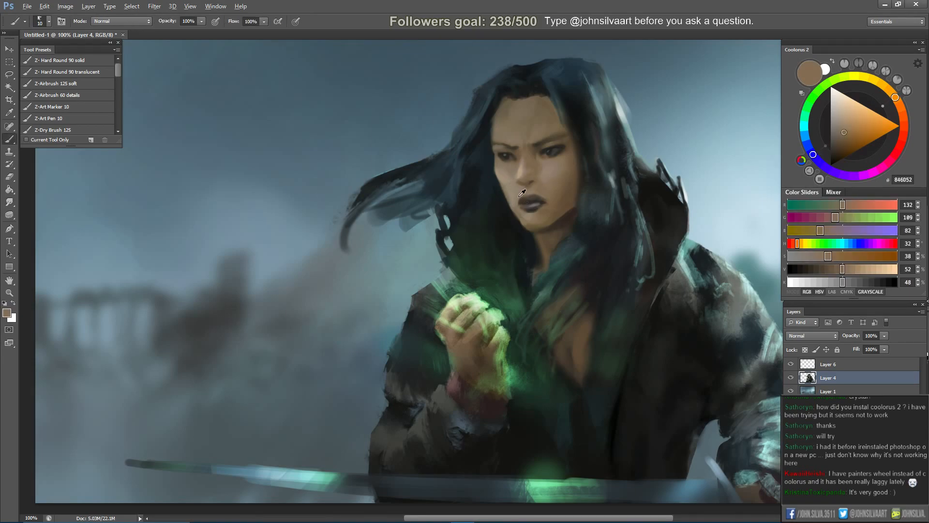
pyautogui.keyDown('alt'); pyautogui.click(520, 190); pyautogui.keyUp('alt')
pyautogui.keyDown('alt'); pyautogui.click(509, 193); pyautogui.keyUp('alt')
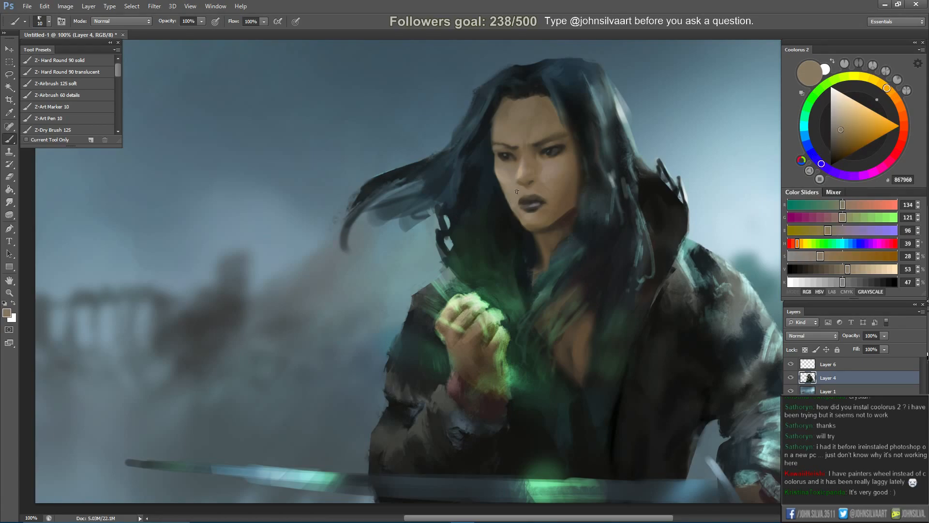
pyautogui.keyDown('alt'); pyautogui.click(511, 206); pyautogui.keyUp('alt')
pyautogui.keyDown('alt'); pyautogui.click(519, 213); pyautogui.keyUp('alt')
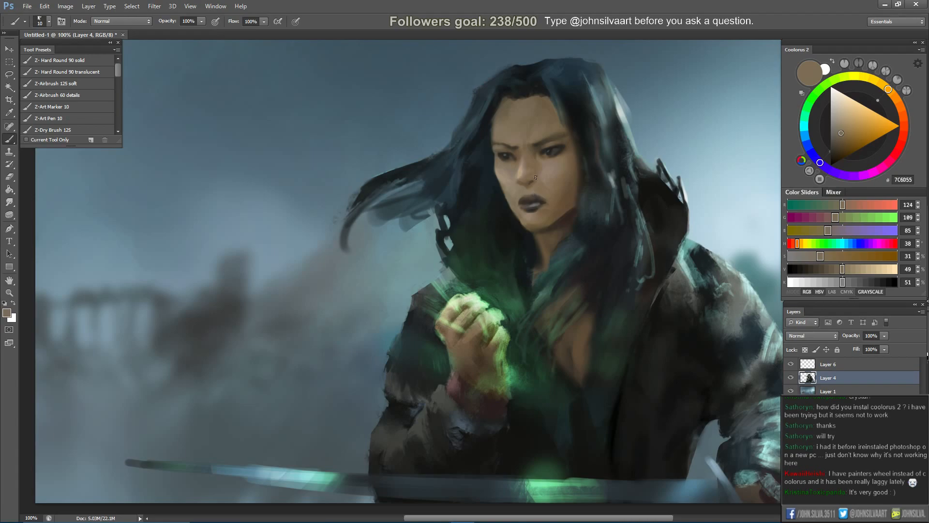
# Burn the shadows under the jaw and on the neck at 50% exposure, and switch to the Smudge tool.
pyautogui.moveTo(18, 213); pyautogui.dragTo(59, 223)
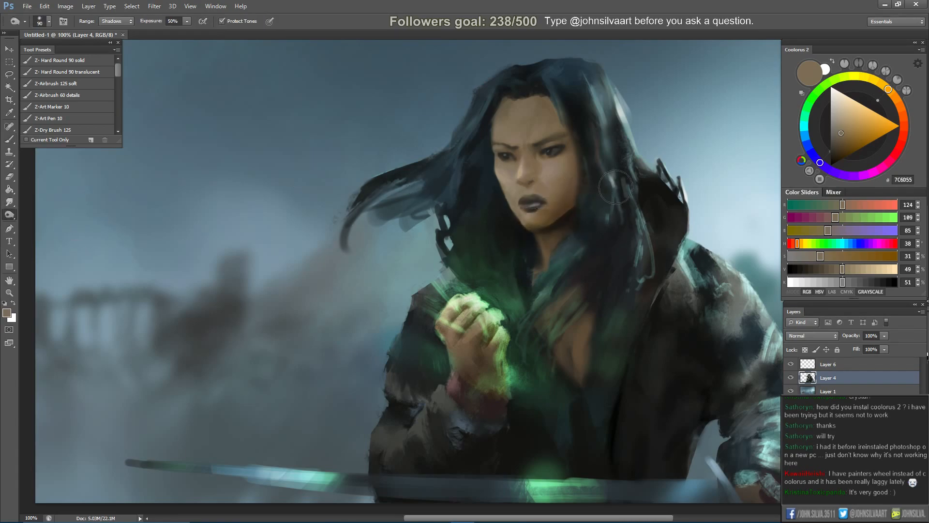
pyautogui.hotkey('ctrl', '-')
pyautogui.press('r')
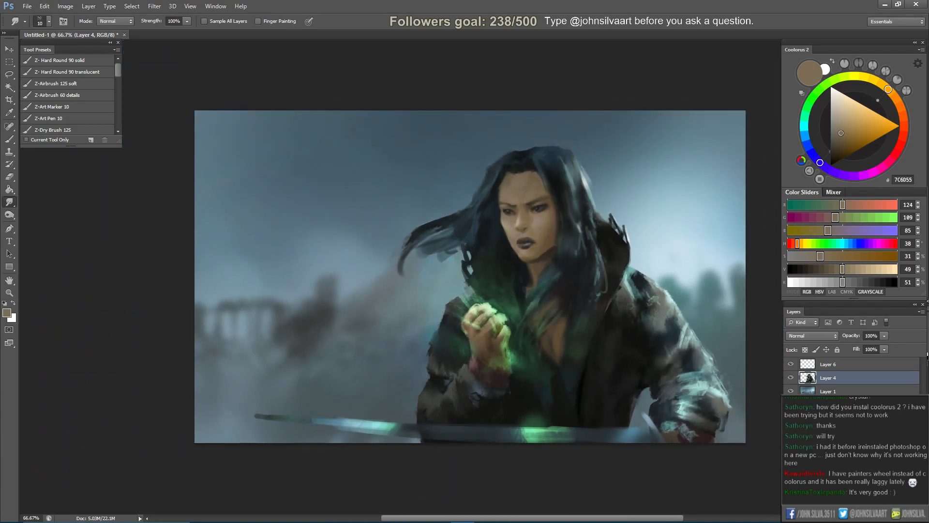
# Burn the shadows on the face with the range set to Midtones and 50% exposure, varying the brush size.
pyautogui.press('o')
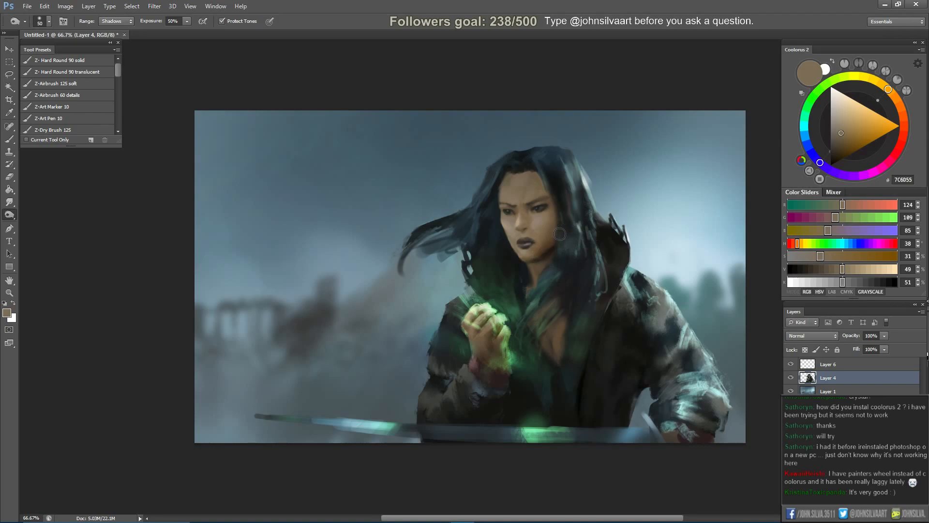
pyautogui.click(116, 21)
pyautogui.click(114, 37)
pyautogui.press('[')
pyautogui.press('[')
pyautogui.press(']')
pyautogui.press(']')
pyautogui.press(']')
pyautogui.press(']')
pyautogui.press(']')
pyautogui.press(']')
pyautogui.press('[')
pyautogui.press('[')
pyautogui.press('[')
pyautogui.press('[')
pyautogui.press('[')
pyautogui.press('[')
pyautogui.press(']')
pyautogui.press(']')
pyautogui.press(']')
pyautogui.press(']')
pyautogui.press(']')
pyautogui.press(']')
pyautogui.press(']')
pyautogui.press(']')
pyautogui.press('[')
pyautogui.press('[')
pyautogui.press('[')
pyautogui.press('[')
pyautogui.press('[')
pyautogui.press('[')
pyautogui.press('[')
pyautogui.press('[')
pyautogui.press('[')
pyautogui.press('[')
pyautogui.press('[')
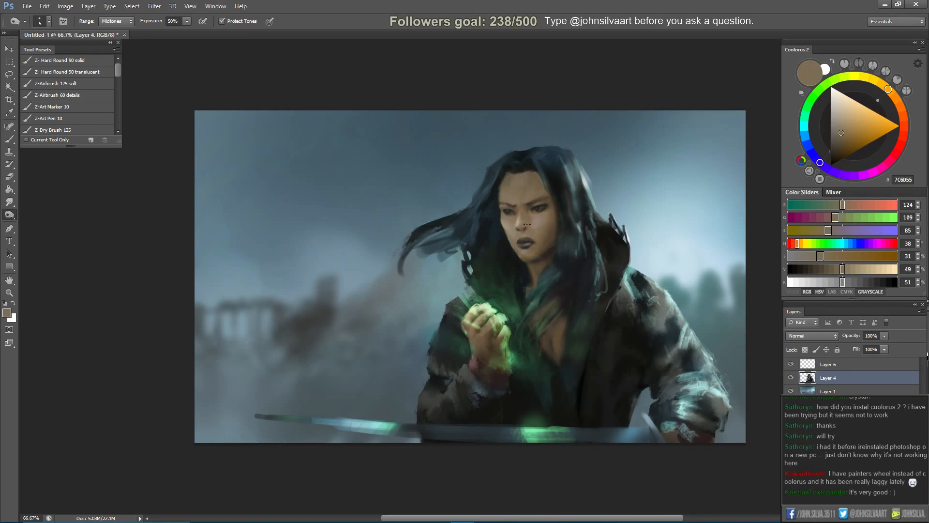
# Deepen the small shadows around the nose and cheek with the Burn tool, varying the brush size, and mirror the canvas.
pyautogui.press(']')
pyautogui.press('[')
pyautogui.press(']')
pyautogui.press(']')
pyautogui.press(']')
pyautogui.press(']')
pyautogui.press(']')
pyautogui.press('[')
pyautogui.press('[')
pyautogui.press('[')
pyautogui.press('[')
pyautogui.press('[')
pyautogui.press('[')
pyautogui.press('[')
pyautogui.press('[')
pyautogui.press('[')
pyautogui.press('[')
pyautogui.press('[')
pyautogui.press('[')
pyautogui.press('[')
pyautogui.press('[')
pyautogui.press('F2')
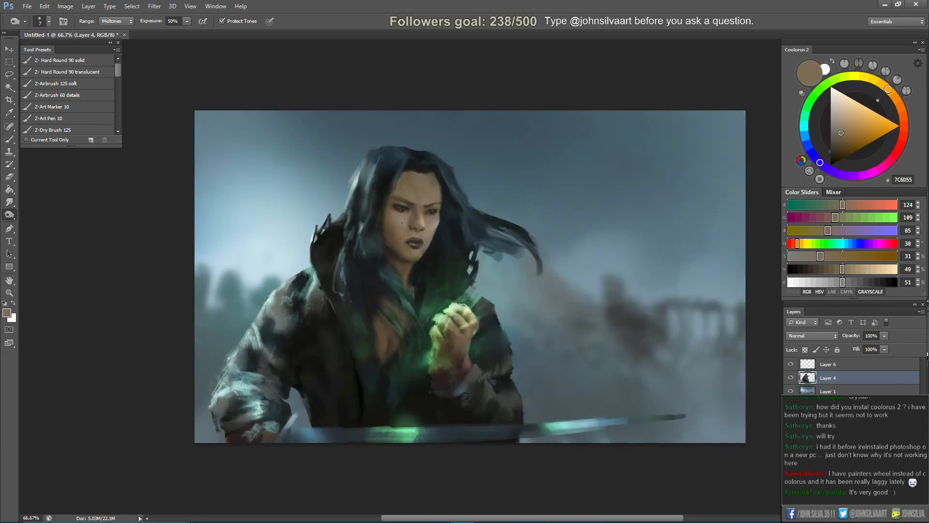
# Repaint the cheeks and nose with sampled skin tones 665640, 60513C, 7C6B55 and 6E5B41, mirroring the canvas to check both sides.
pyautogui.press('b')
pyautogui.keyDown('alt'); pyautogui.click(413, 223); pyautogui.keyUp('alt')
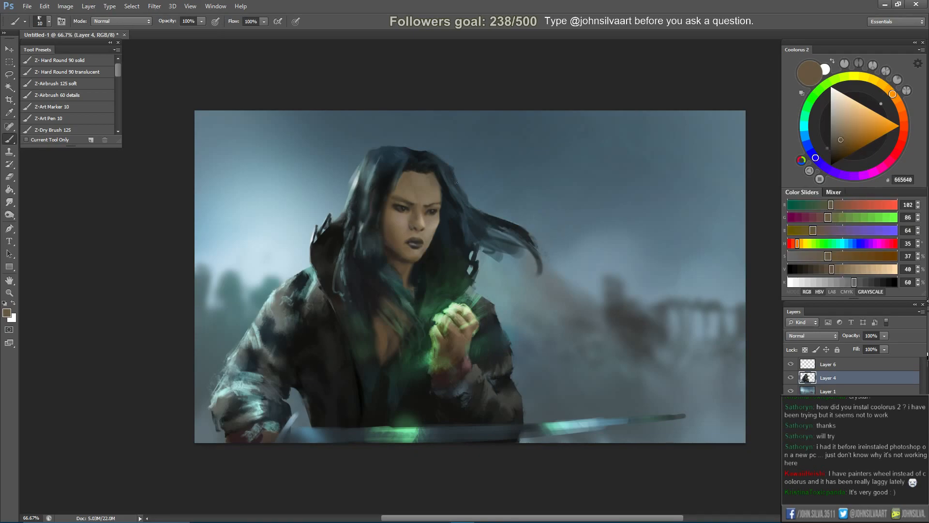
pyautogui.press('F2')
pyautogui.press(']')
pyautogui.keyDown('alt'); pyautogui.click(531, 216); pyautogui.keyUp('alt')
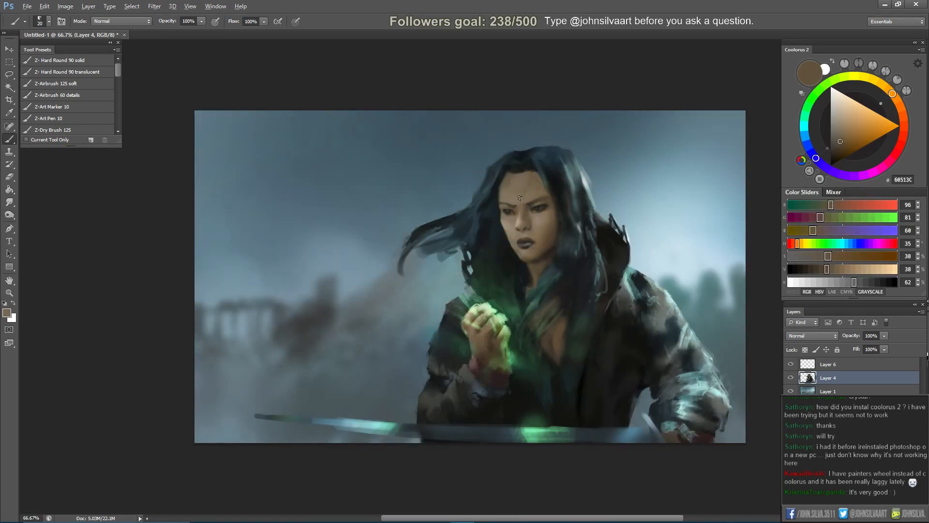
pyautogui.keyDown('alt'); pyautogui.click(508, 248); pyautogui.keyUp('alt')
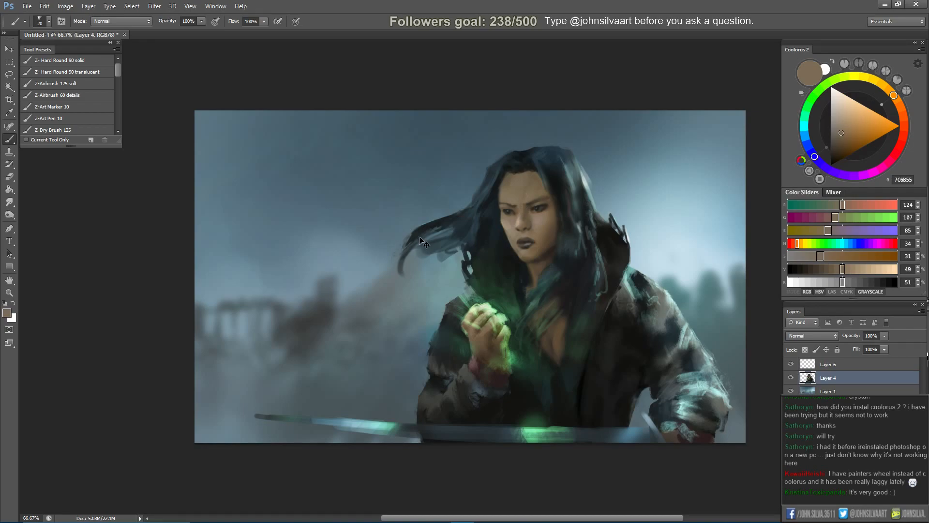
pyautogui.press('F2')
pyautogui.keyDown('alt'); pyautogui.click(401, 205); pyautogui.keyUp('alt')
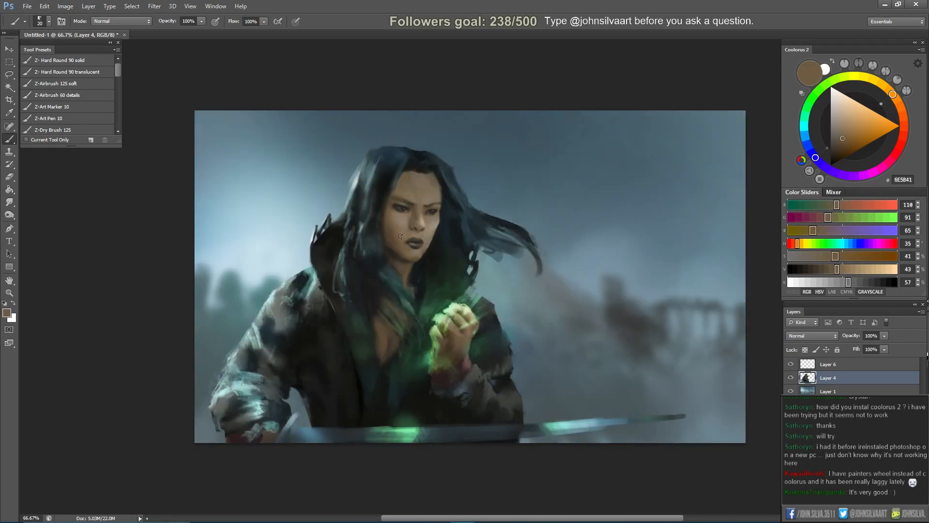
pyautogui.press('F2')
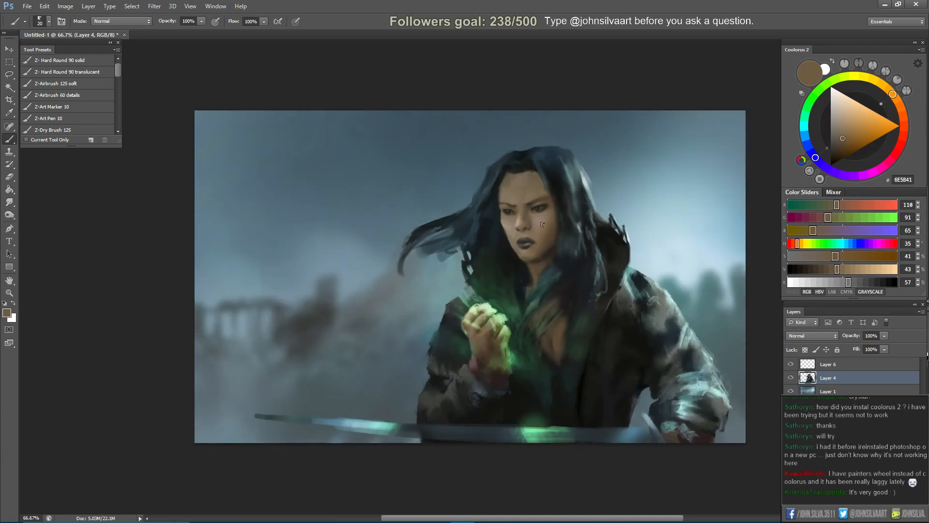
# Refine the skin below the far eye with sampled tones 917E6D and 54483A, using a smaller brush.
pyautogui.keyDown('alt'); pyautogui.click(508, 210); pyautogui.keyUp('alt')
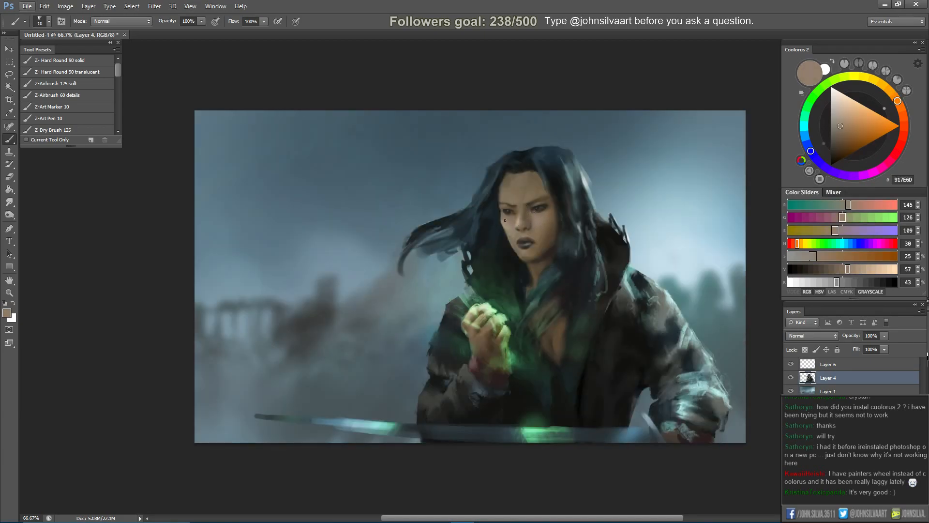
pyautogui.moveTo(507, 218); pyautogui.dragTo(502, 220)
pyautogui.press('[')
pyautogui.press('[')
pyautogui.keyDown('alt'); pyautogui.click(512, 212); pyautogui.keyUp('alt')
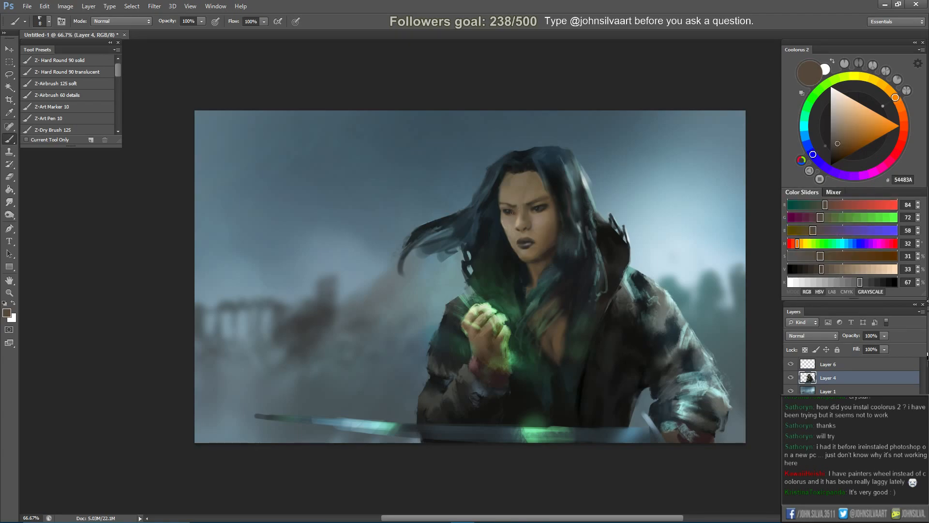
pyautogui.press('[')
pyautogui.press('[')
pyautogui.moveTo(439, 522)
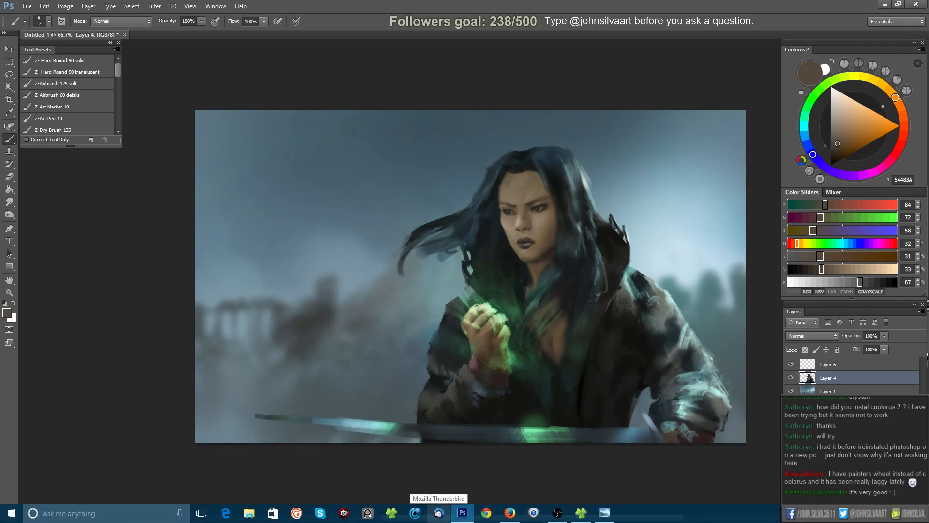
# Define the glowing fist's fingers with sampled tones 1A1D19, B4C98A, 657140, 414524 and D1E7C4 using a brush up to 10 px.
pyautogui.keyDown('alt'); pyautogui.click(465, 332); pyautogui.keyUp('alt')
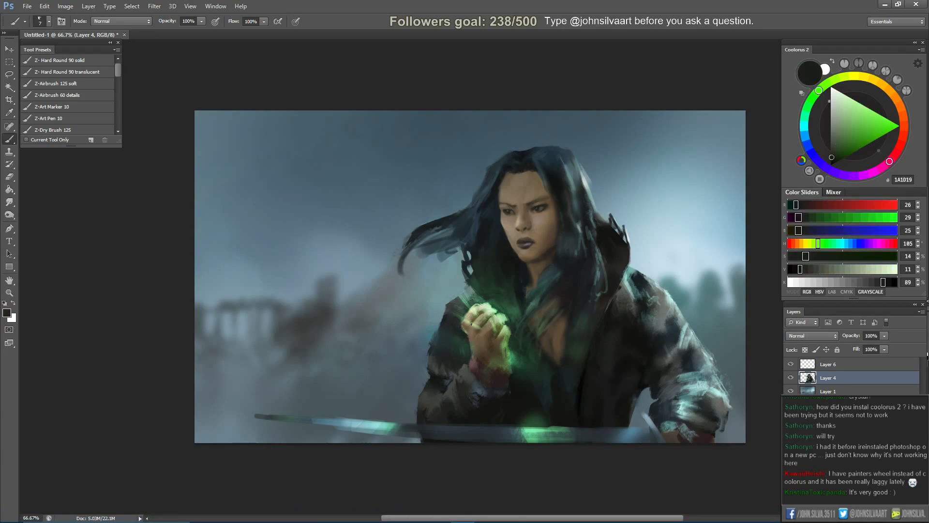
pyautogui.keyDown('alt'); pyautogui.click(464, 320); pyautogui.keyUp('alt')
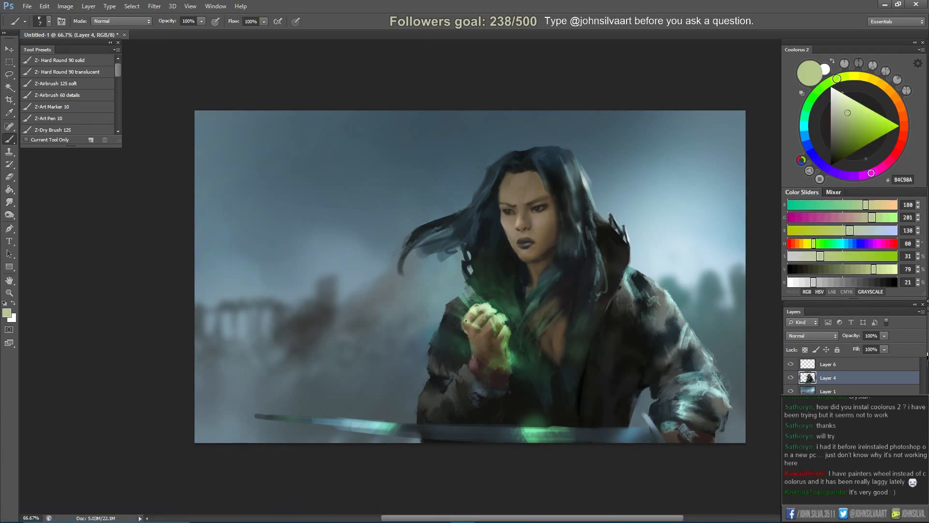
pyautogui.keyDown('alt'); pyautogui.click(483, 324); pyautogui.keyUp('alt')
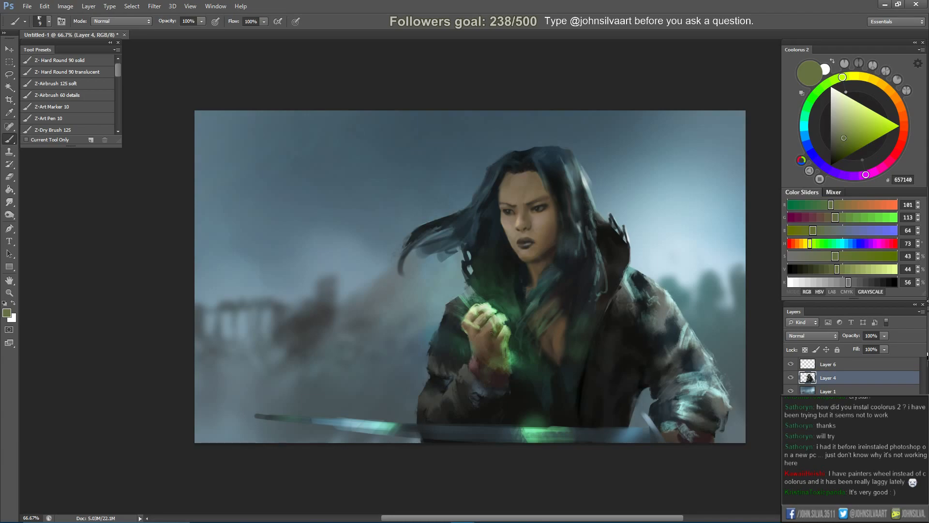
pyautogui.keyDown('alt'); pyautogui.click(479, 329); pyautogui.keyUp('alt')
pyautogui.press('[')
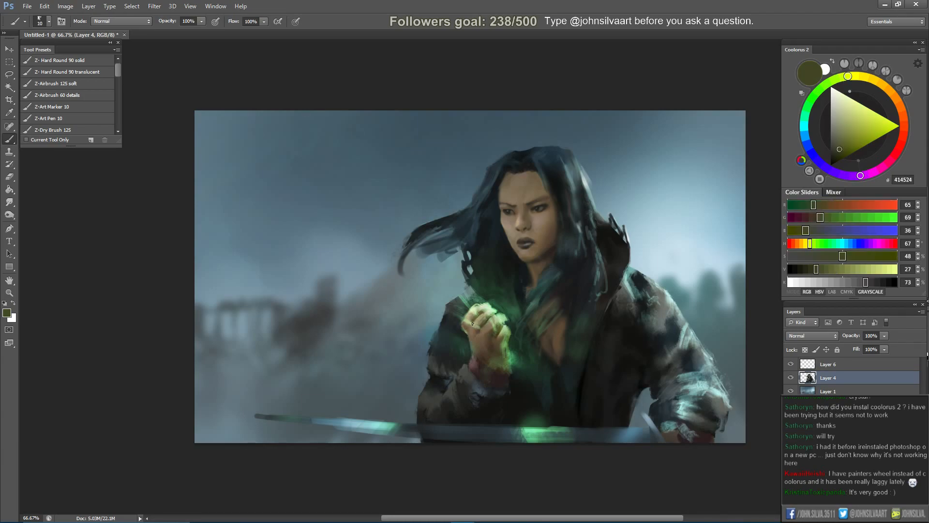
pyautogui.press('F2')
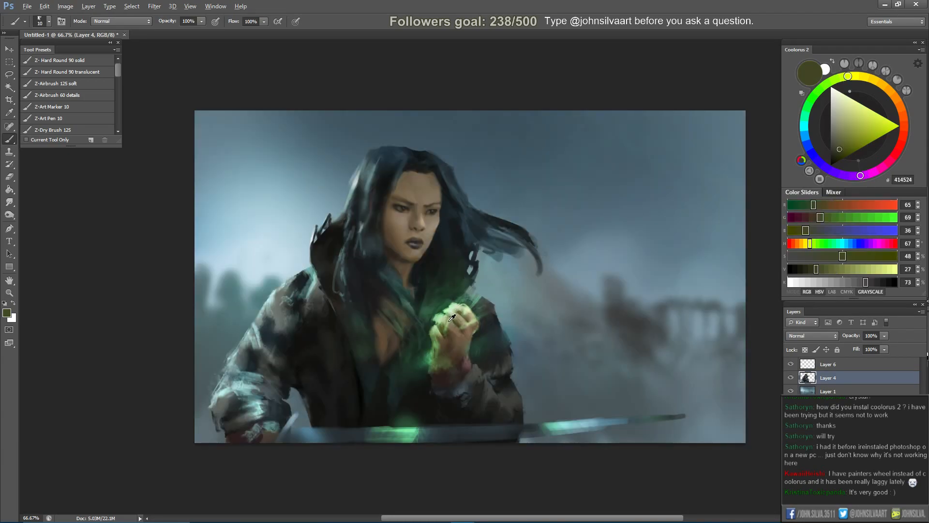
pyautogui.keyDown('alt'); pyautogui.click(452, 316); pyautogui.keyUp('alt')
pyautogui.keyDown('alt'); pyautogui.click(450, 315); pyautogui.keyUp('alt')
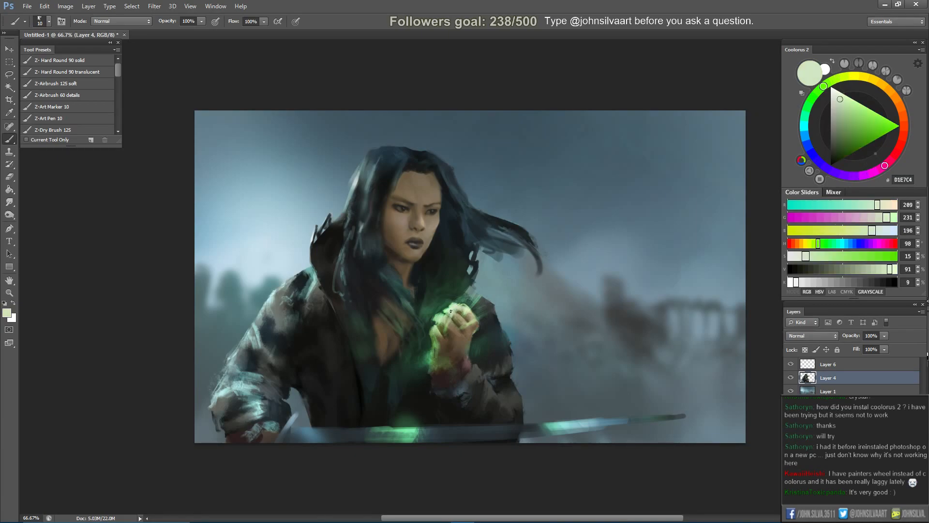
# Darken the hair edge beside the temple with sampled 151611, and sample 101C20 at the far side of the face.
pyautogui.press('F2')
pyautogui.keyDown('alt'); pyautogui.click(552, 187); pyautogui.keyUp('alt')
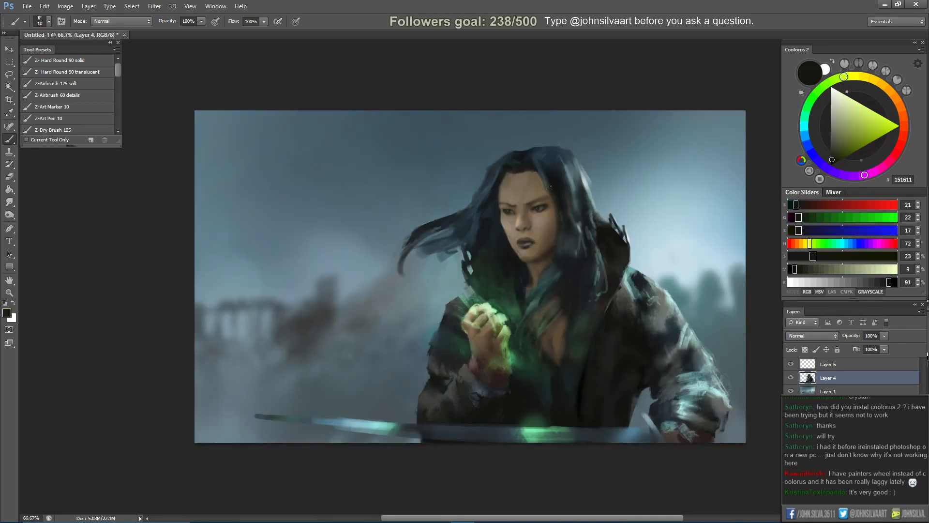
pyautogui.moveTo(549, 189)
pyautogui.mouseDown()
pyautogui.moveTo(556, 217)
pyautogui.moveTo(554, 209)
pyautogui.mouseUp()
pyautogui.press(']')
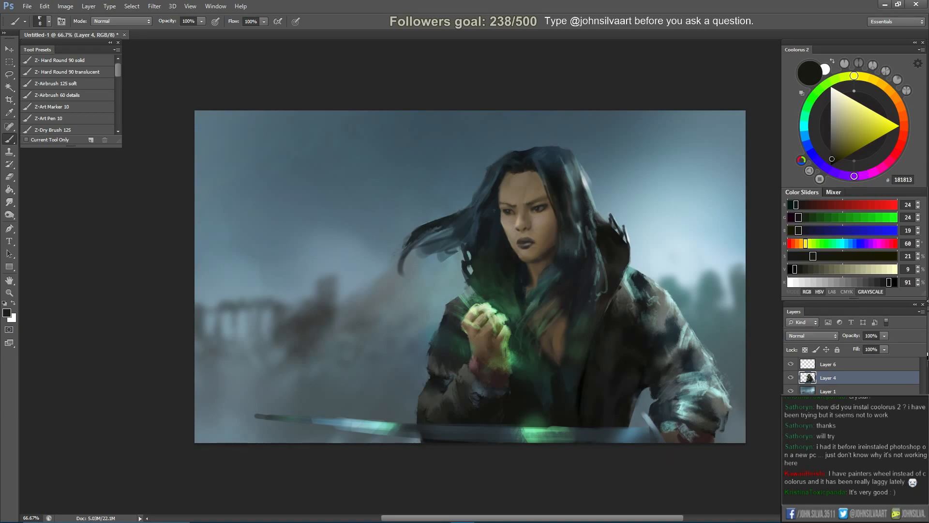
pyautogui.keyDown('alt'); pyautogui.click(500, 216); pyautogui.keyUp('alt')
# Burn the midtones along the far cheek and mouth at 50% exposure, varying the brush size.
pyautogui.press('o')
pyautogui.press(']')
pyautogui.press(']')
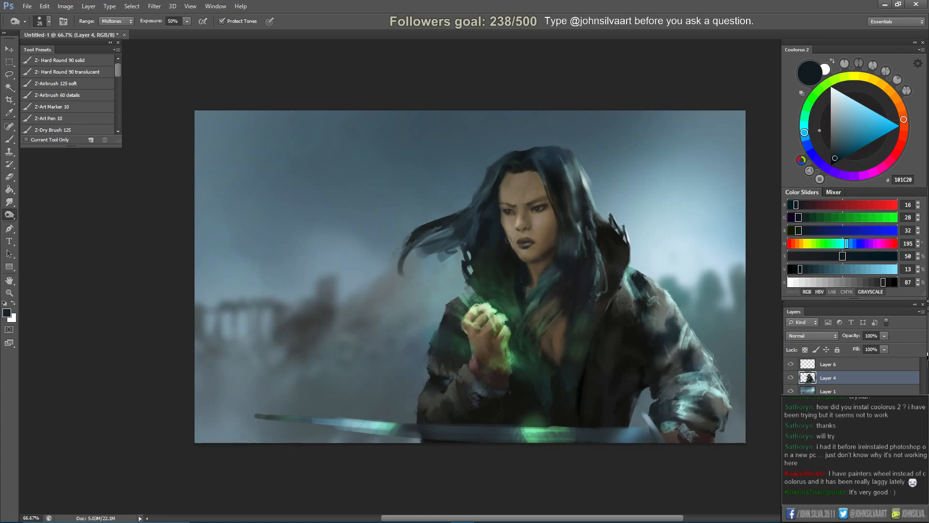
pyautogui.press('[')
pyautogui.press(']')
pyautogui.press(']')
pyautogui.press(']')
pyautogui.press(']')
pyautogui.press(']')
pyautogui.press(']')
# Smudge the far cheek at 100% strength with a 15 px brush and touch it up with sampled tone 574D41.
pyautogui.press('r')
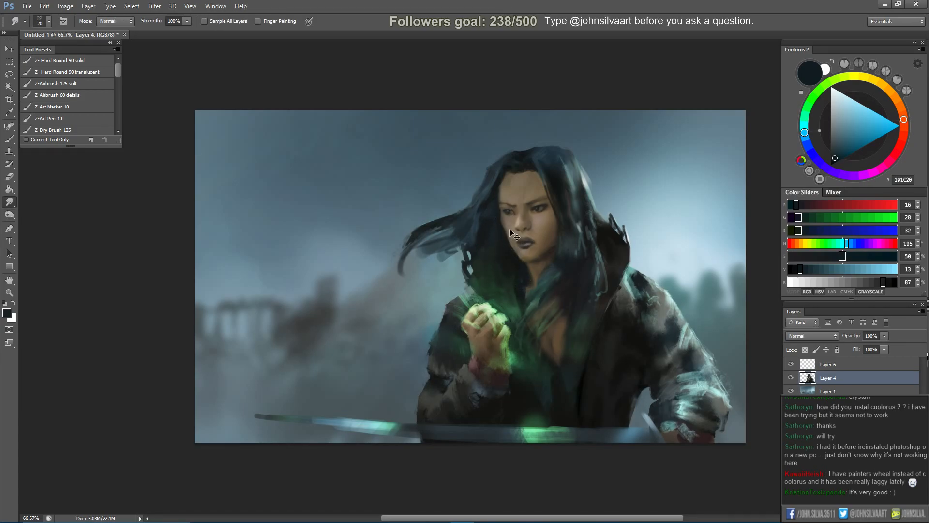
pyautogui.press('[')
pyautogui.press('b')
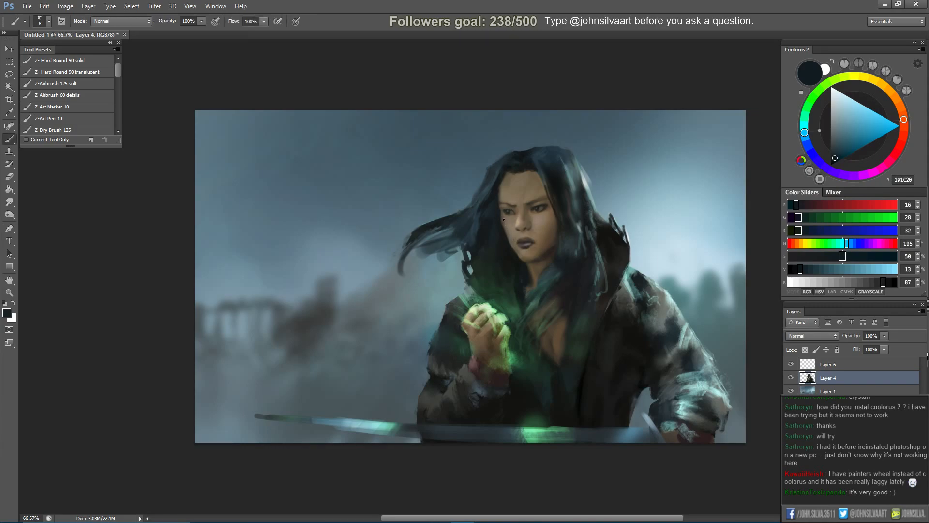
pyautogui.keyDown('alt'); pyautogui.click(504, 221); pyautogui.keyUp('alt')
pyautogui.press('r')
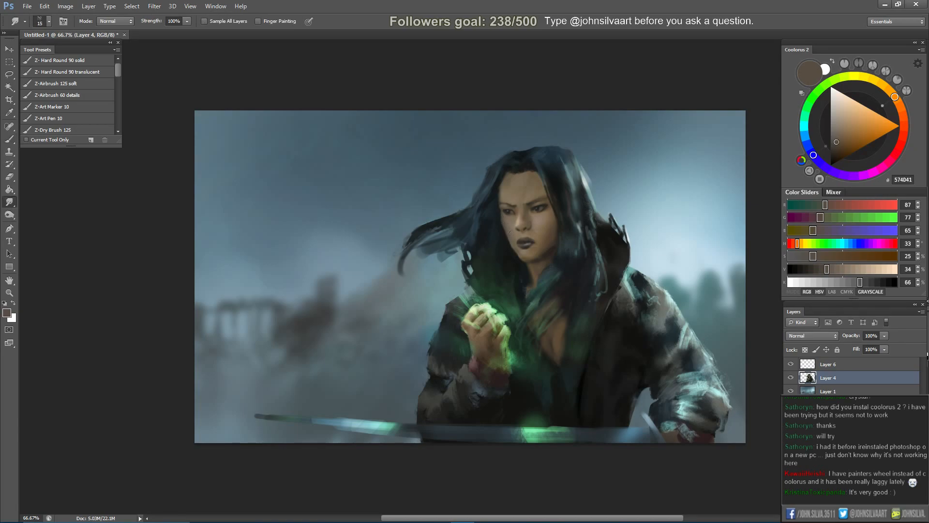
# Check the mirrored canvas, sample 0F1112 at the hairline and choose a different round brush for painting the hair.
pyautogui.press('F2')
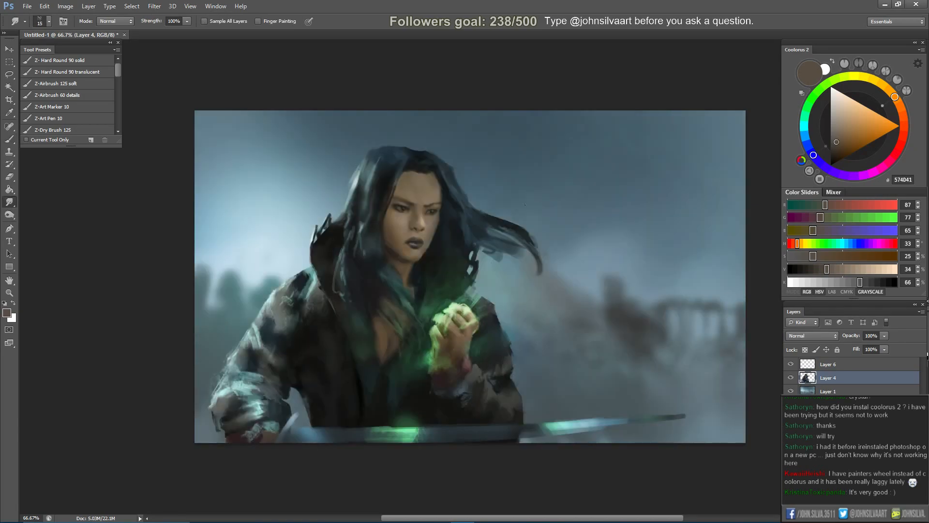
pyautogui.hotkey('ctrl', '-')
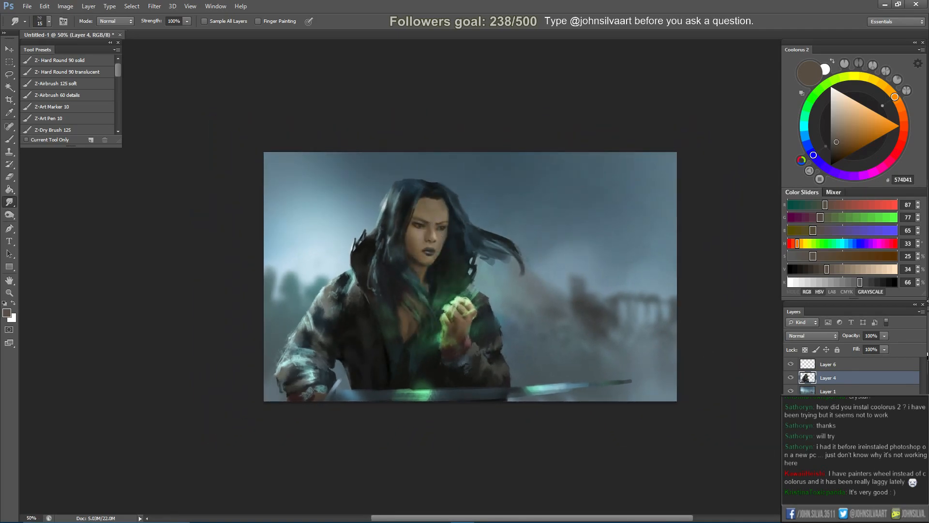
pyautogui.press('F2')
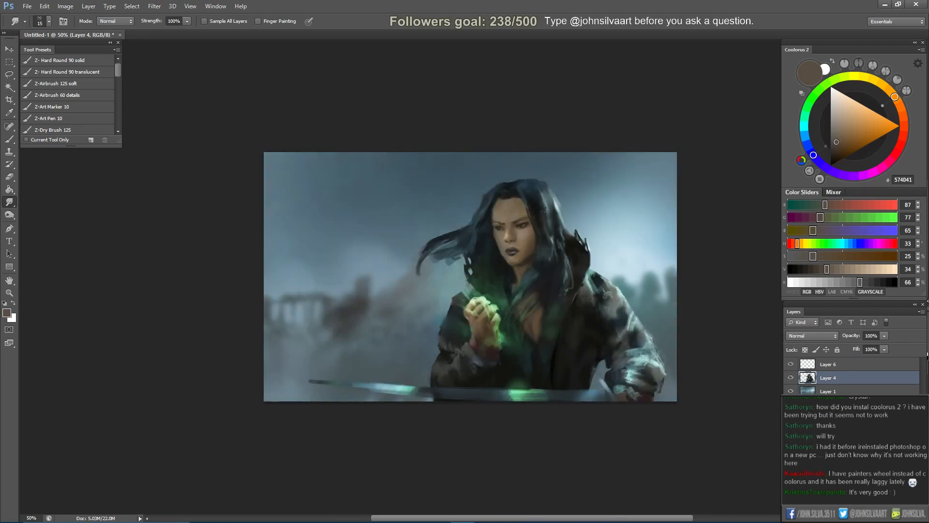
pyautogui.press('b')
pyautogui.keyDown('alt'); pyautogui.click(498, 200); pyautogui.keyUp('alt')
pyautogui.rightClick(492, 202)
pyautogui.click(567, 316)
pyautogui.click(560, 128)
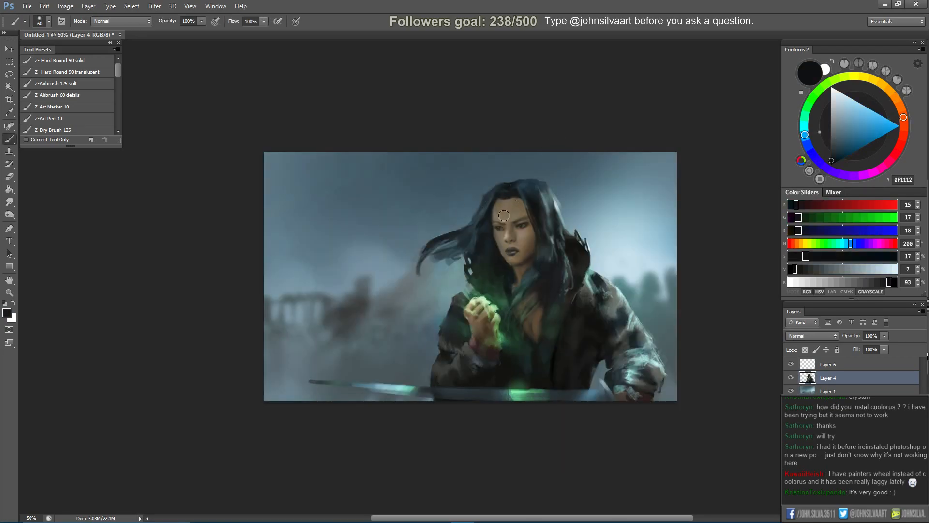
# Darken the hair along the far side of the face with sampled tones 0F1417 and 141F24, reducing the brush size.
pyautogui.keyDown('alt'); pyautogui.click(493, 210); pyautogui.keyUp('alt')
pyautogui.press('[')
pyautogui.press('[')
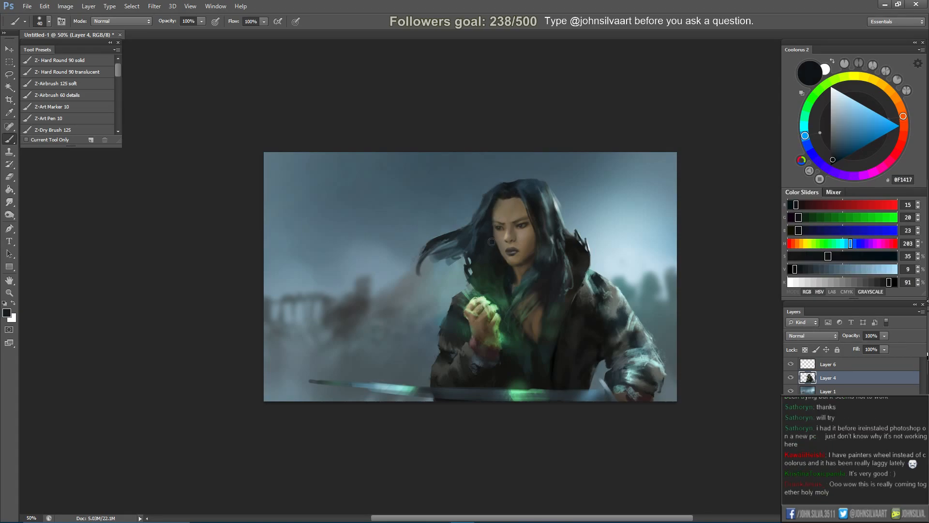
pyautogui.press('[')
pyautogui.press('[')
pyautogui.press('[')
pyautogui.press(']')
pyautogui.keyDown('alt'); pyautogui.click(491, 240); pyautogui.keyUp('alt')
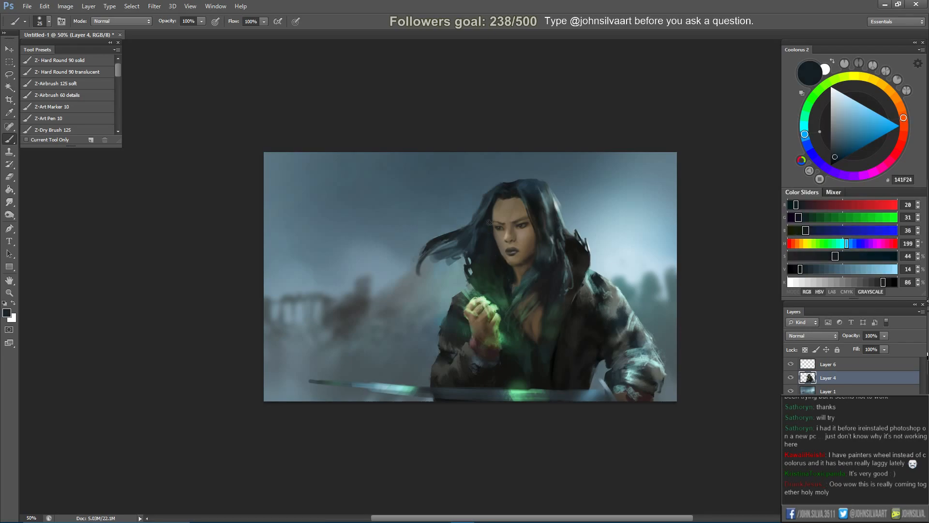
# Reshape the jawline and chin with sampled tones 2F2720 and 6E5A3F using a 25 px brush.
pyautogui.keyDown('alt'); pyautogui.click(531, 257); pyautogui.keyUp('alt')
pyautogui.press(']')
pyautogui.press(']')
pyautogui.press(']')
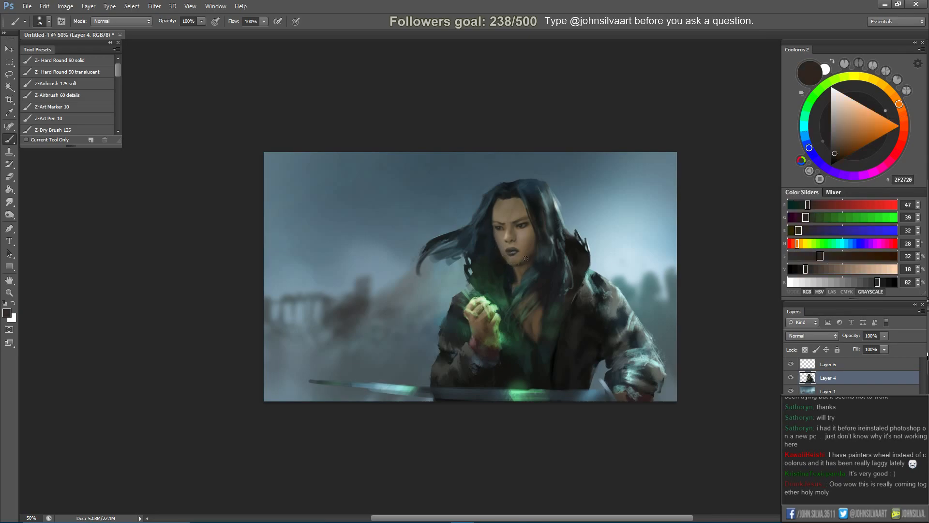
pyautogui.keyDown('alt'); pyautogui.click(524, 254); pyautogui.keyUp('alt')
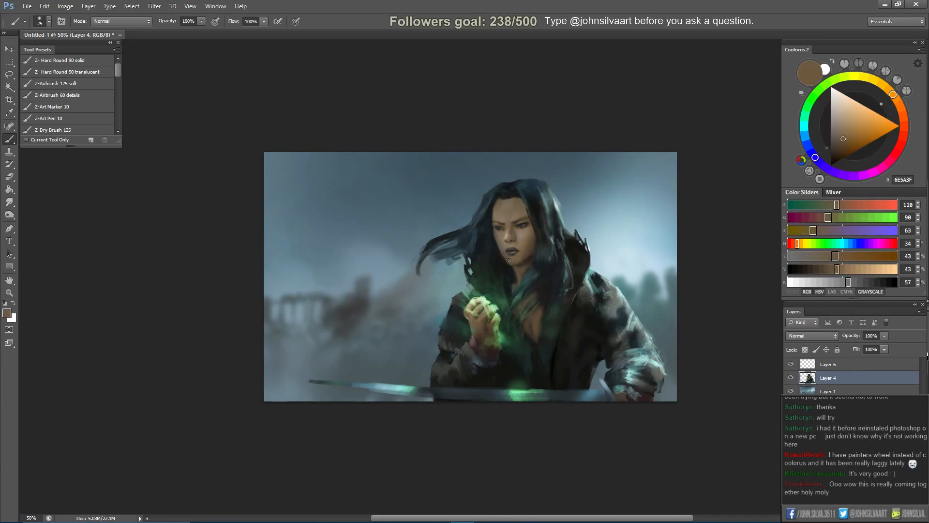
# Refine the mouth and chin with sampled skin tone 524330 at 15 to 20 px, checking the mirrored canvas.
pyautogui.hotkey('ctrl', 'shift', 'h')
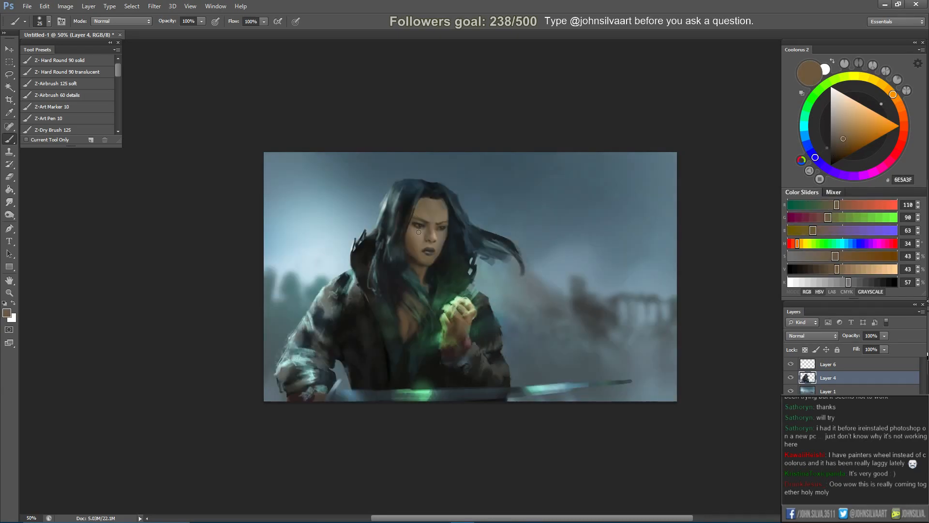
pyautogui.press('[')
pyautogui.keyDown('alt'); pyautogui.click(425, 265); pyautogui.keyUp('alt')
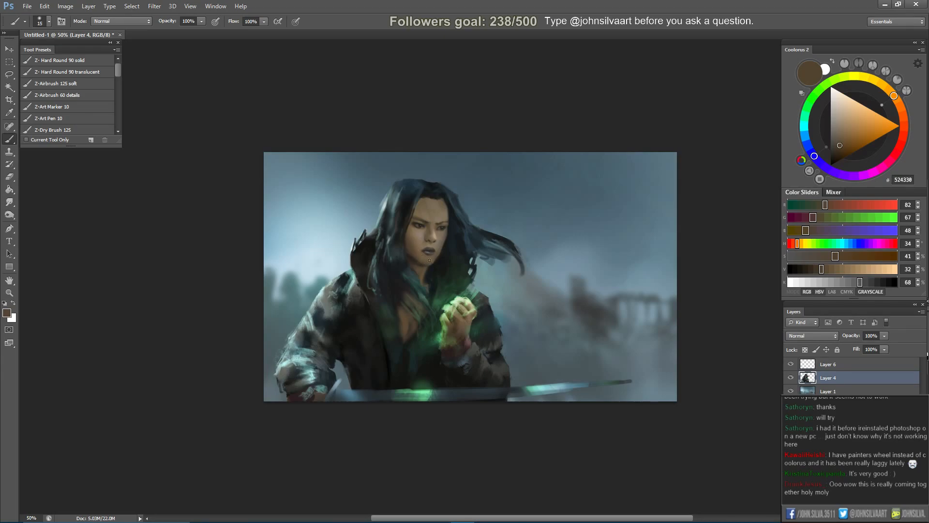
pyautogui.press('[')
pyautogui.press('h')
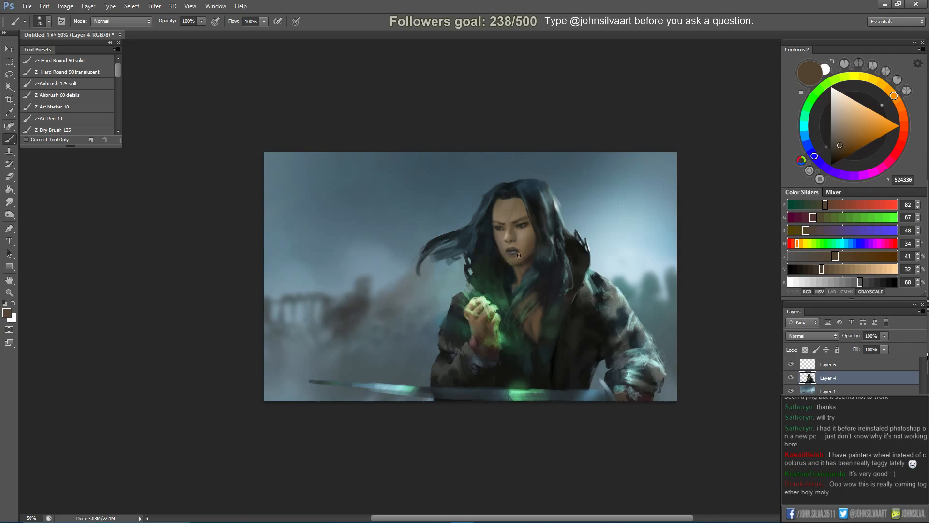
pyautogui.hotkey('ctrl', '+')
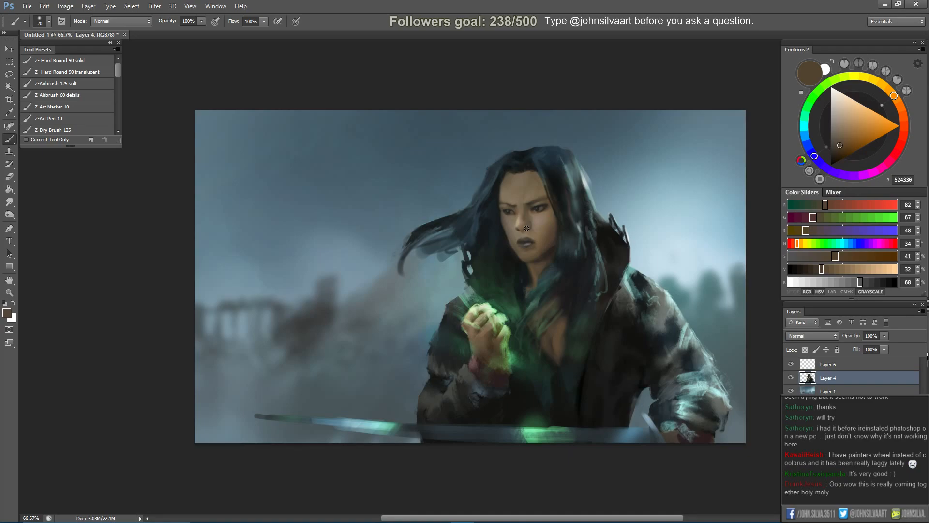
# Rework the hair and the far cheek edge with sampled tones 222F37, 5F5647 and 0B0D0B, enlarging the brush to 25 px.
pyautogui.keyDown('alt'); pyautogui.click(494, 167); pyautogui.keyUp('alt')
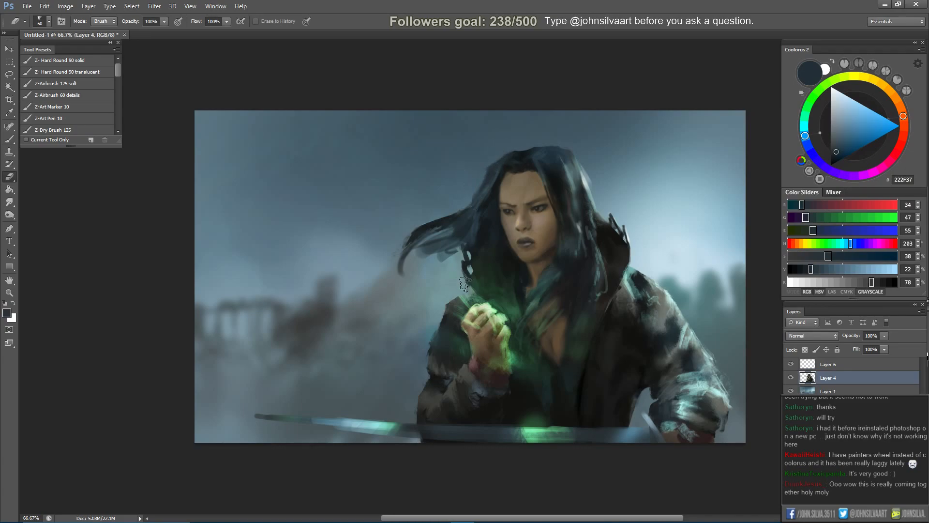
pyautogui.moveTo(521, 314); pyautogui.dragTo(516, 318)
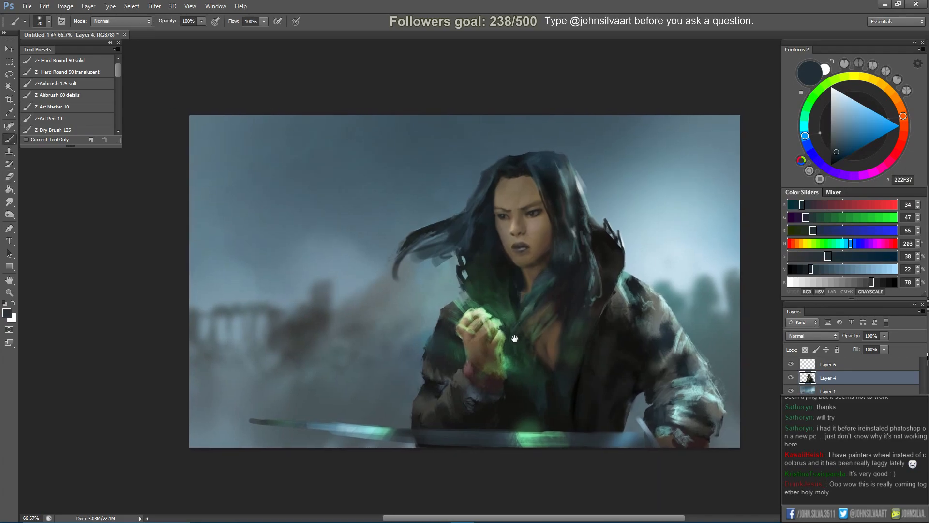
pyautogui.press('[')
pyautogui.keyDown('alt'); pyautogui.click(498, 226); pyautogui.keyUp('alt')
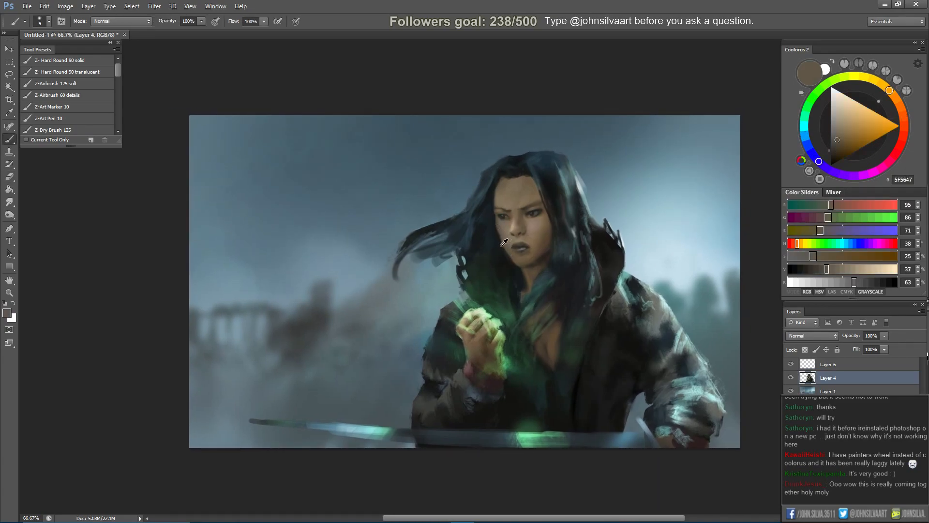
pyautogui.keyDown('alt'); pyautogui.click(504, 242); pyautogui.keyUp('alt')
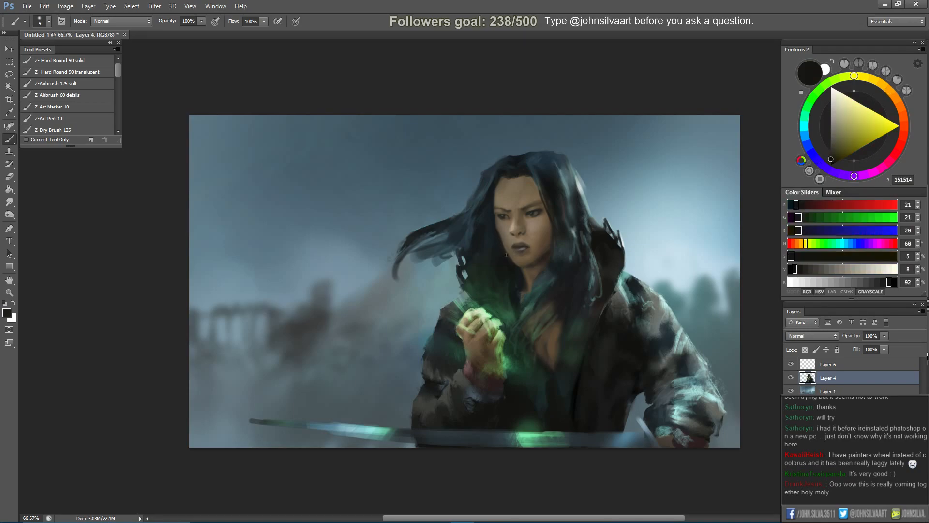
pyautogui.press(']')
pyautogui.keyDown('alt'); pyautogui.click(507, 257); pyautogui.keyUp('alt')
pyautogui.press(']')
pyautogui.press(']')
pyautogui.press(']')
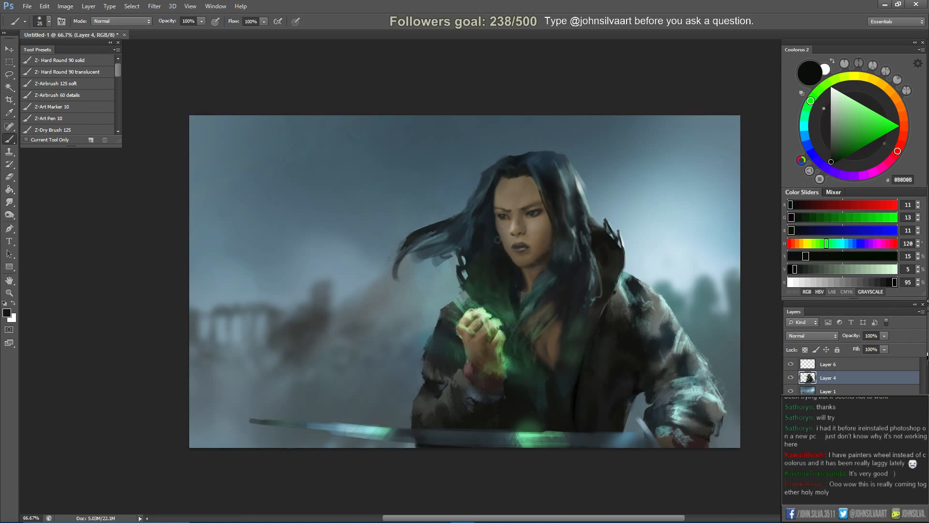
# Retouch the far cheek and far eye with sampled tones 5D4D33, 937E6D, 443F32 and 232118, reducing the brush to 7 px.
pyautogui.keyDown('alt'); pyautogui.click(544, 235); pyautogui.keyUp('alt')
pyautogui.keyDown('alt'); pyautogui.click(501, 224); pyautogui.keyUp('alt')
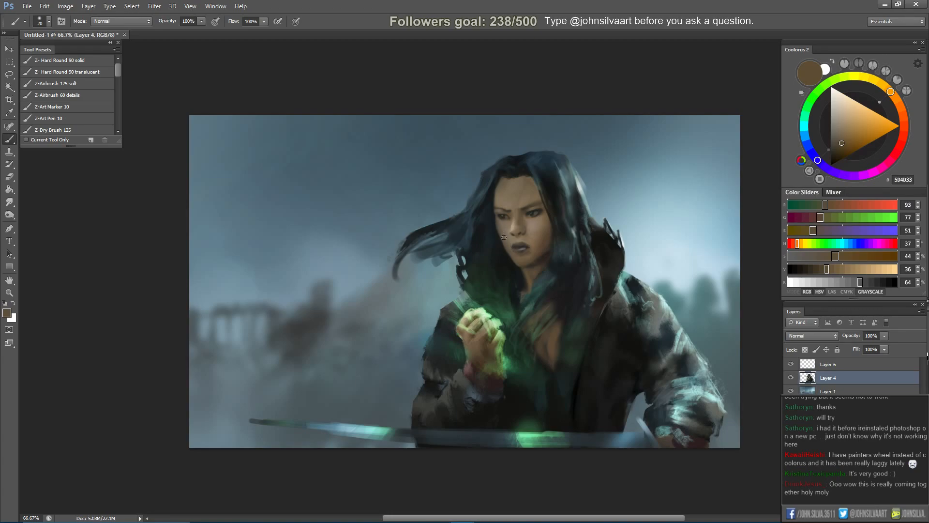
pyautogui.press('[')
pyautogui.keyDown('alt'); pyautogui.click(505, 227); pyautogui.keyUp('alt')
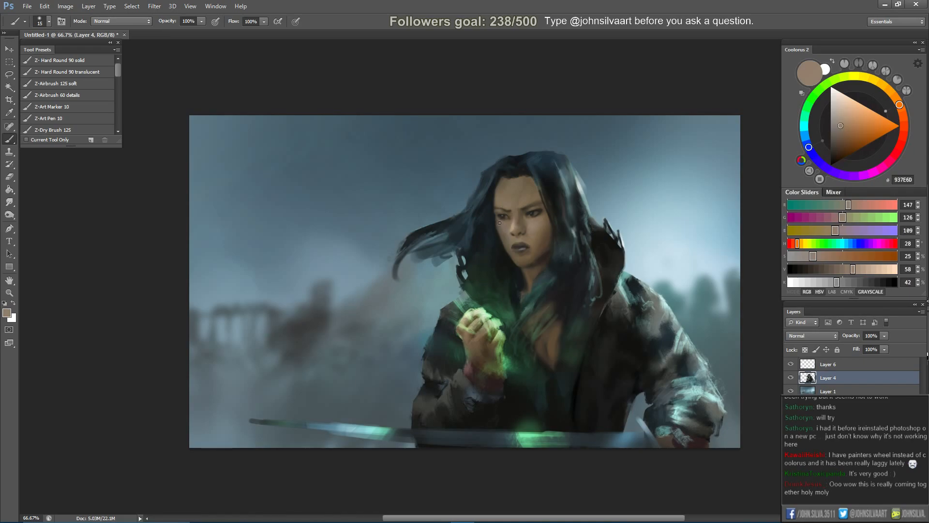
pyautogui.press('[')
pyautogui.press('[')
pyautogui.keyDown('alt'); pyautogui.click(499, 214); pyautogui.keyUp('alt')
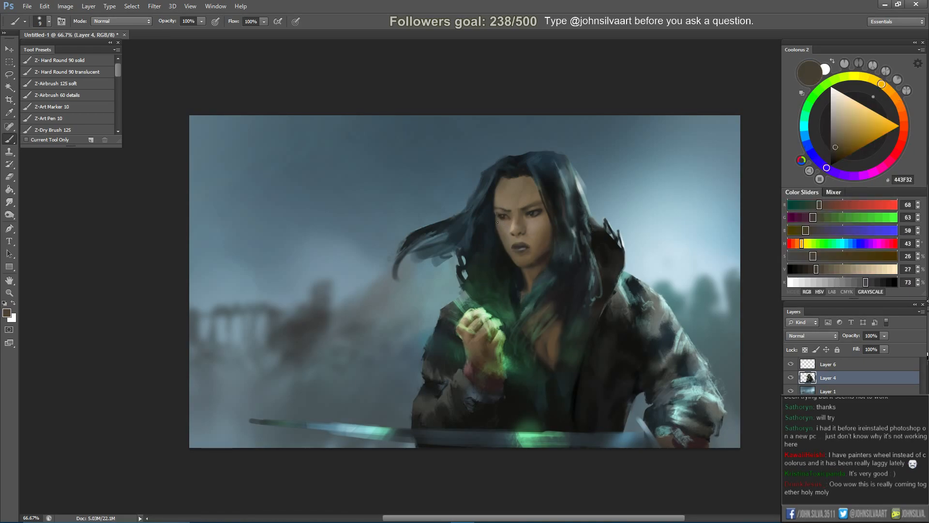
pyautogui.keyDown('alt'); pyautogui.click(499, 215); pyautogui.keyUp('alt')
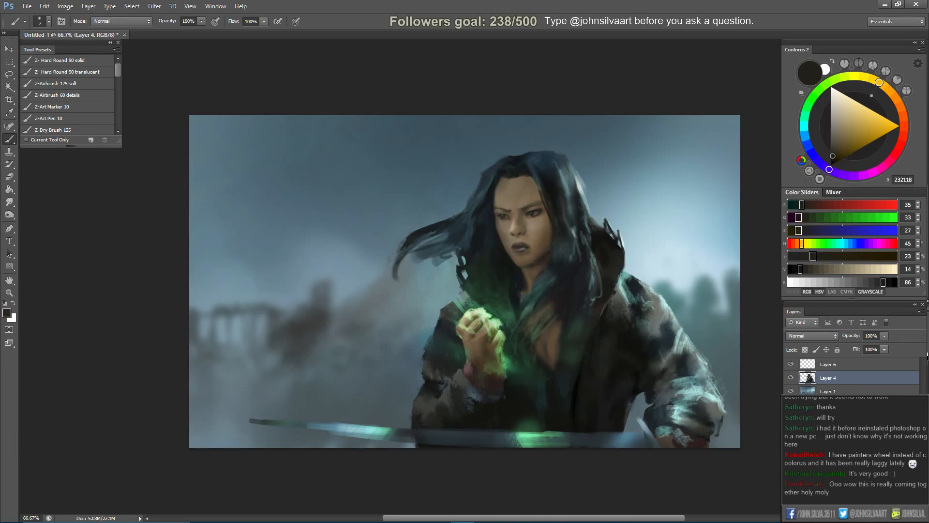
pyautogui.press('F2')
pyautogui.press('F2')
pyautogui.press('F2')
pyautogui.press('F2')
# Reshape the hairline at the far side of the forehead with sampled tones 836F59 and 261E18, ending with a 10 px brush.
pyautogui.keyDown('alt'); pyautogui.click(517, 211); pyautogui.keyUp('alt')
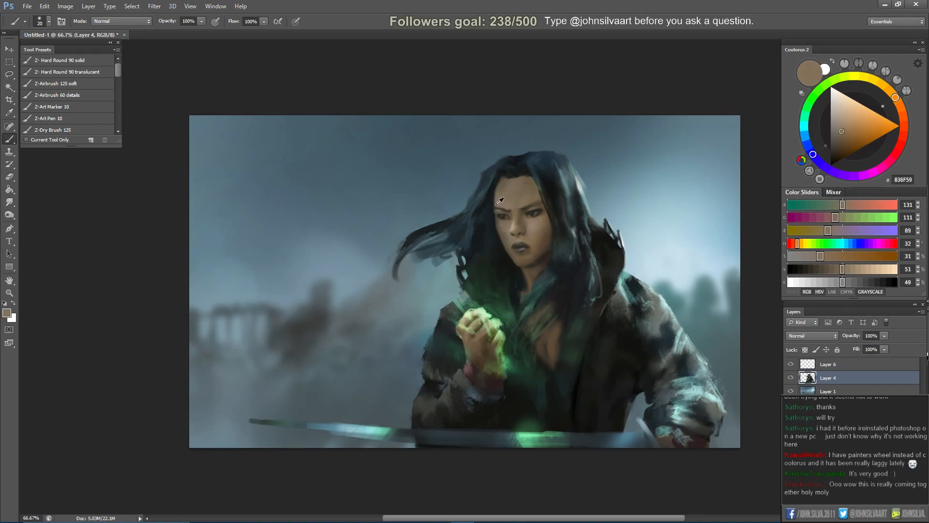
pyautogui.keyDown('alt'); pyautogui.click(503, 181); pyautogui.keyUp('alt')
pyautogui.press('[')
pyautogui.press('[')
pyautogui.press('[')
pyautogui.press('[')
pyautogui.keyDown('alt'); pyautogui.click(542, 248); pyautogui.keyUp('alt')
pyautogui.press(']')
pyautogui.press(']')
pyautogui.moveTo(503, 183); pyautogui.dragTo(496, 201)
pyautogui.press('alt')
pyautogui.press('[')
pyautogui.press(']')
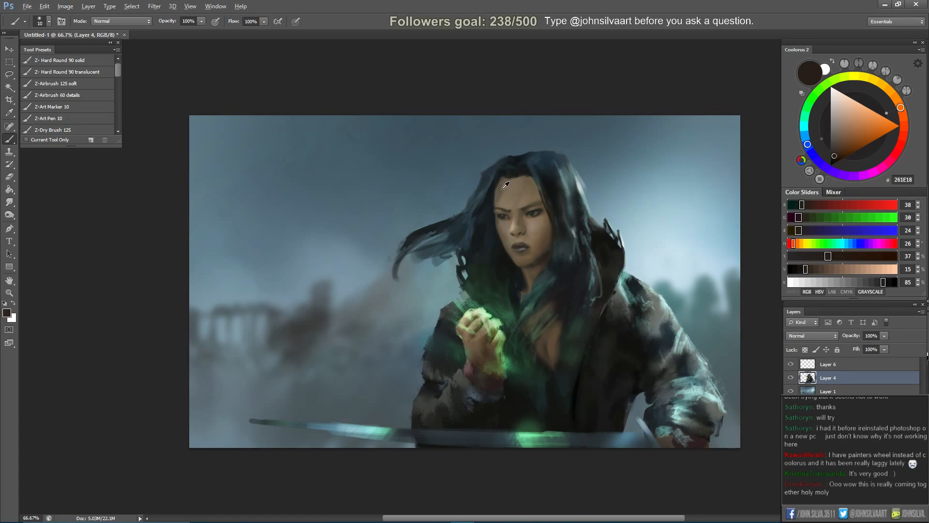
# Blend the forehead's upper corner into the hair with sampled tones 60513F and 131717 at 9 to 10 px.
pyautogui.keyDown('alt'); pyautogui.click(500, 187); pyautogui.keyUp('alt')
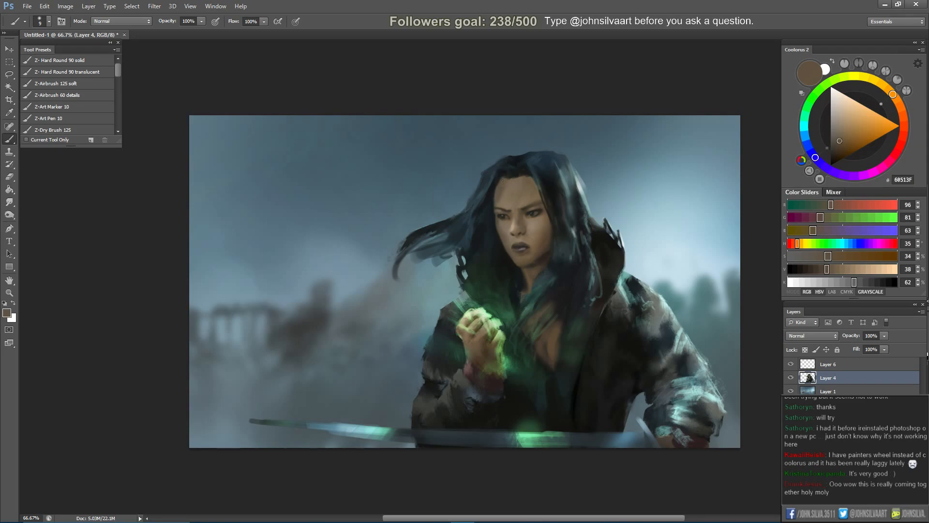
pyautogui.keyDown('alt'); pyautogui.click(499, 186); pyautogui.keyUp('alt')
pyautogui.keyDown('alt'); pyautogui.click(503, 177); pyautogui.keyUp('alt')
pyautogui.press(']')
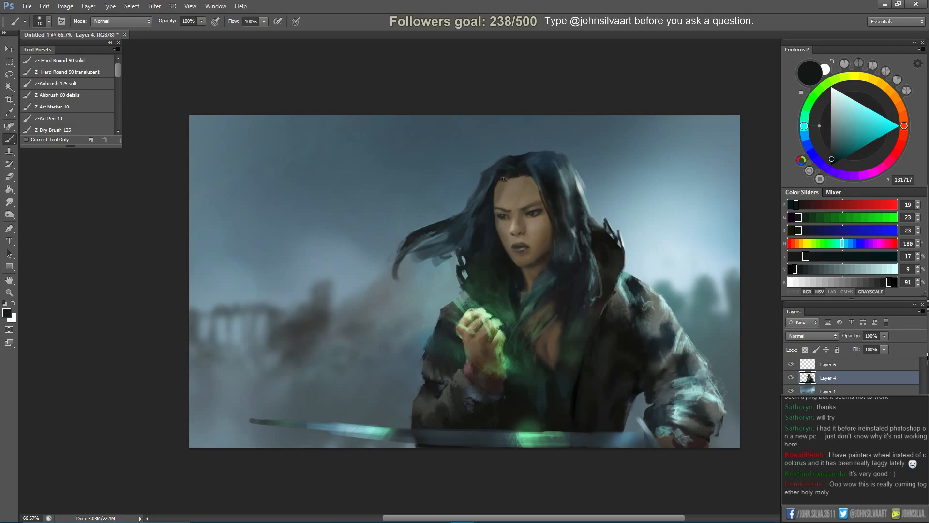
# Mirror the canvas, paint hair strands with sampled tones 28302E and 323A38 at 10 px, and flip the canvas back.
pyautogui.hotkey('ctrl', 'shift', 'h')
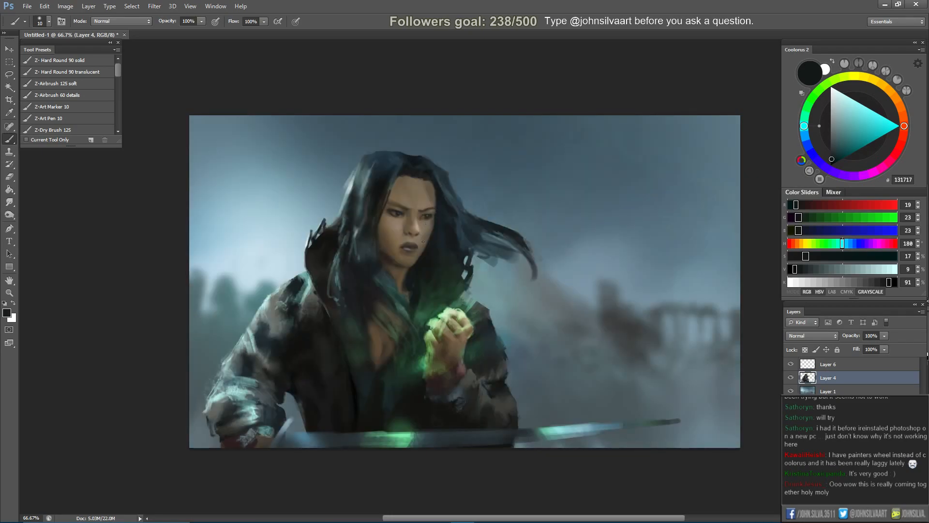
pyautogui.keyDown('alt'); pyautogui.click(425, 261); pyautogui.keyUp('alt')
pyautogui.keyDown('alt'); pyautogui.click(368, 188); pyautogui.keyUp('alt')
pyautogui.keyDown('alt'); pyautogui.click(367, 187); pyautogui.keyUp('alt')
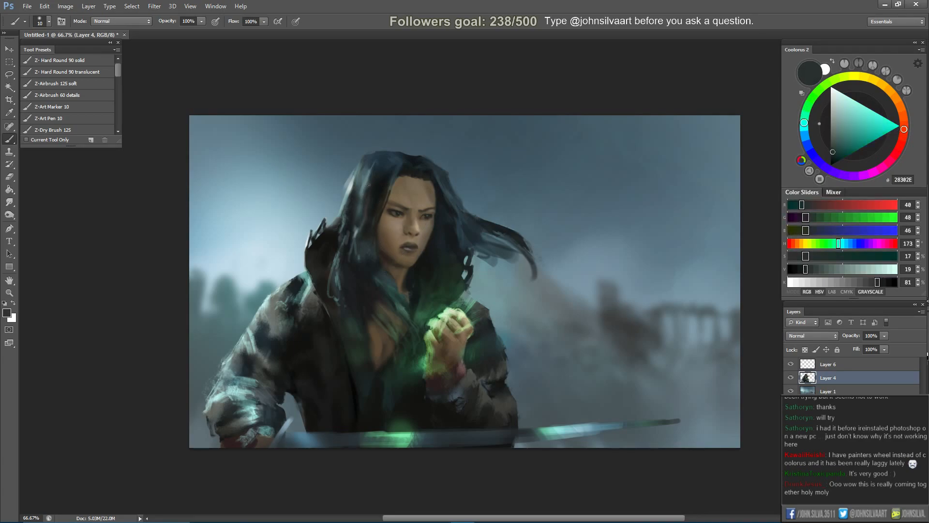
pyautogui.keyDown('alt'); pyautogui.click(366, 189); pyautogui.keyUp('alt')
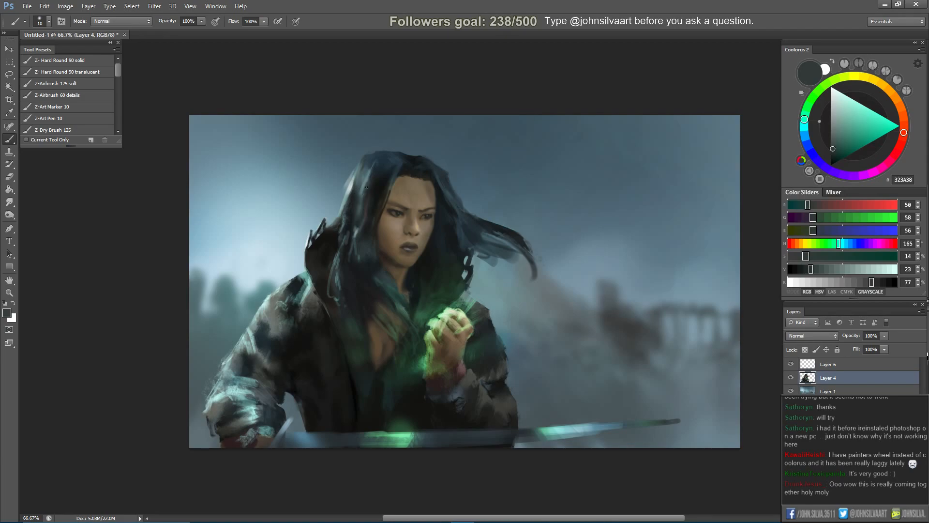
pyautogui.hotkey('ctrl', 'shift', 'h')
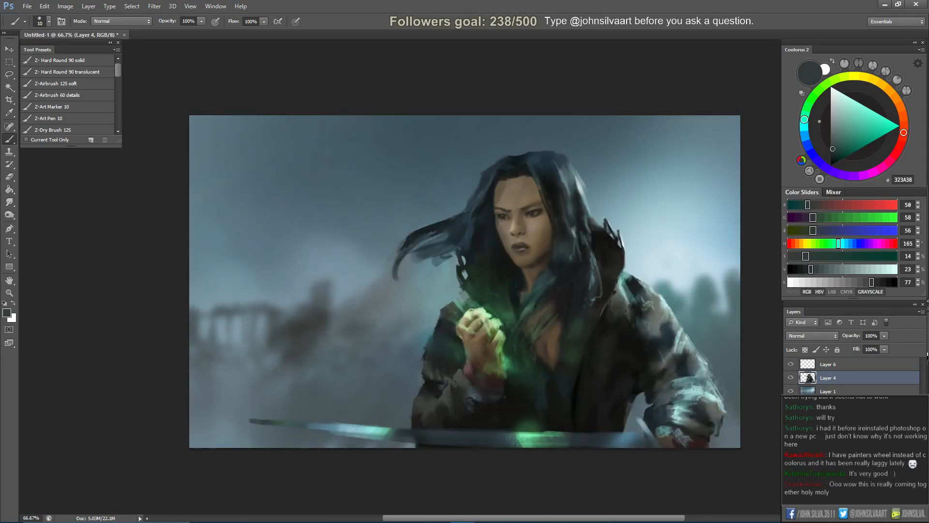
# Refine the far temple and adjoining hair with sampled tones 5F513E, 161B1D and 0D1112, enlarge the brush to 40 px and check the mirrored canvas.
pyautogui.keyDown('alt'); pyautogui.click(500, 185); pyautogui.keyUp('alt')
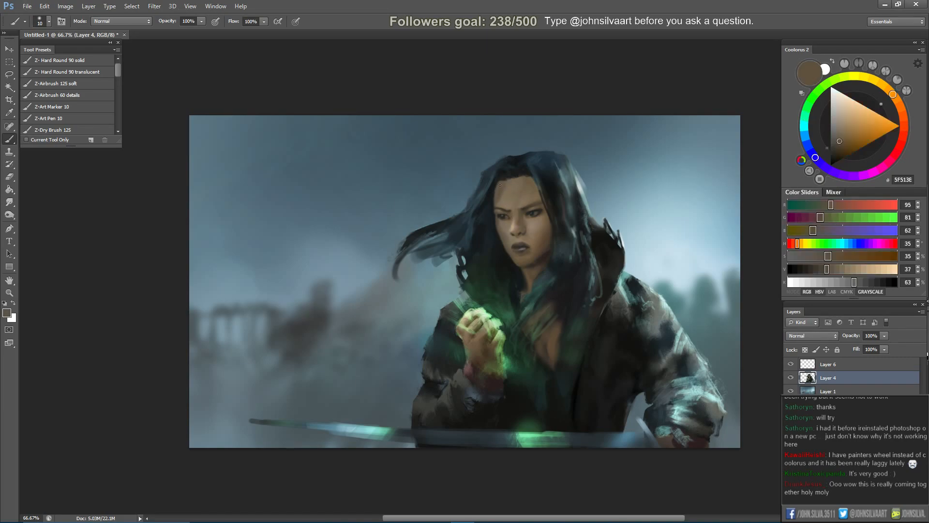
pyautogui.keyDown('alt'); pyautogui.click(494, 193); pyautogui.keyUp('alt')
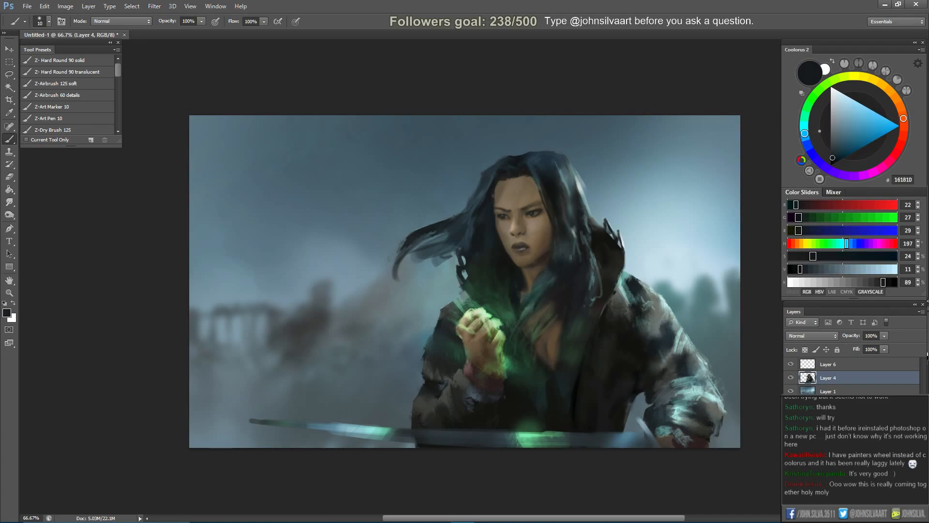
pyautogui.keyDown('alt'); pyautogui.click(490, 195); pyautogui.keyUp('alt')
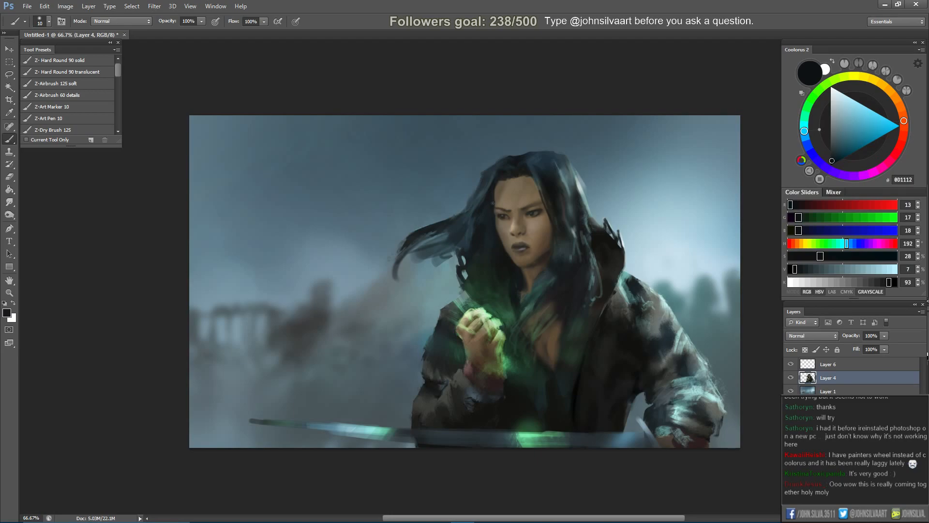
pyautogui.hotkey('ctrl', 'shift', 'h')
pyautogui.press(']')
pyautogui.press(']')
pyautogui.press(']')
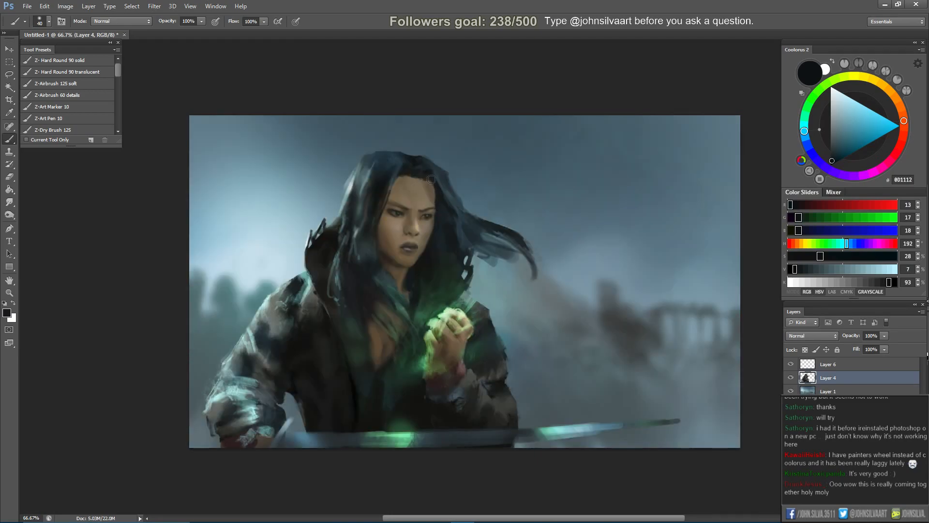
pyautogui.press(']')
pyautogui.press(']')
pyautogui.hotkey('ctrl', 'shift', 'h')
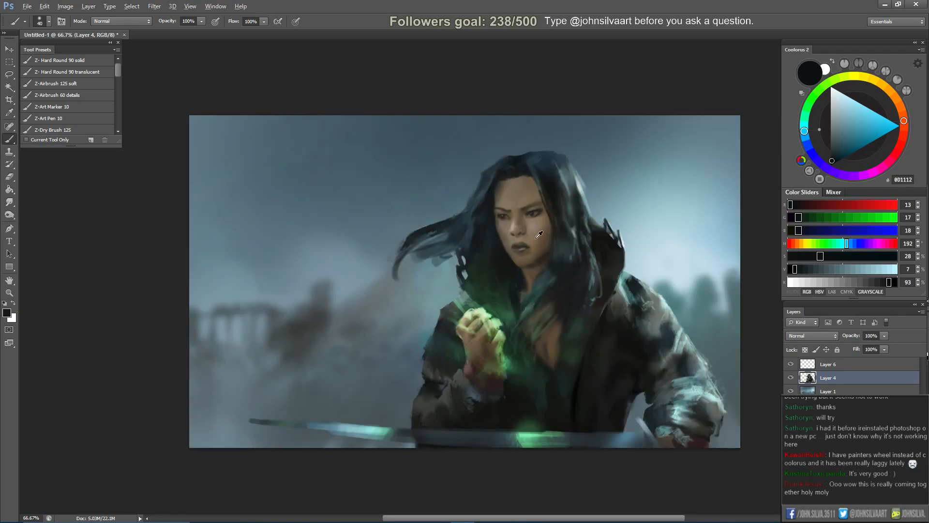
# Adjust the skin around the mouth and nose with sampled tones including 7E6E5E.
pyautogui.keyDown('alt'); pyautogui.click(516, 251); pyautogui.keyUp('alt')
pyautogui.keyDown('alt'); pyautogui.click(511, 242); pyautogui.keyUp('alt')
pyautogui.keyDown('alt'); pyautogui.click(510, 229); pyautogui.keyUp('alt')
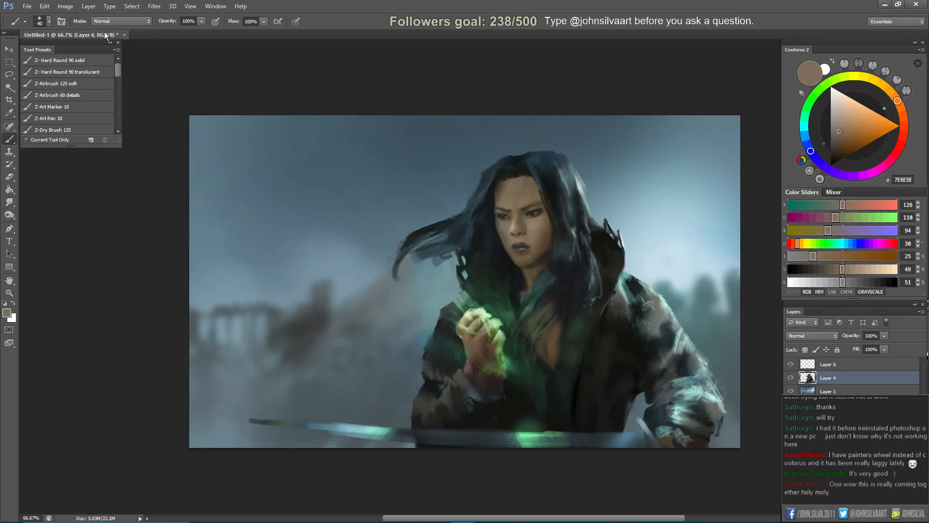
# Tint the face with sampled skin tone 69543C in Color brush mode using a larger brush, mirror the canvas and restore Normal mode.
pyautogui.click(121, 21)
pyautogui.click(121, 279)
pyautogui.keyDown('alt'); pyautogui.click(547, 233); pyautogui.keyUp('alt')
pyautogui.press(']')
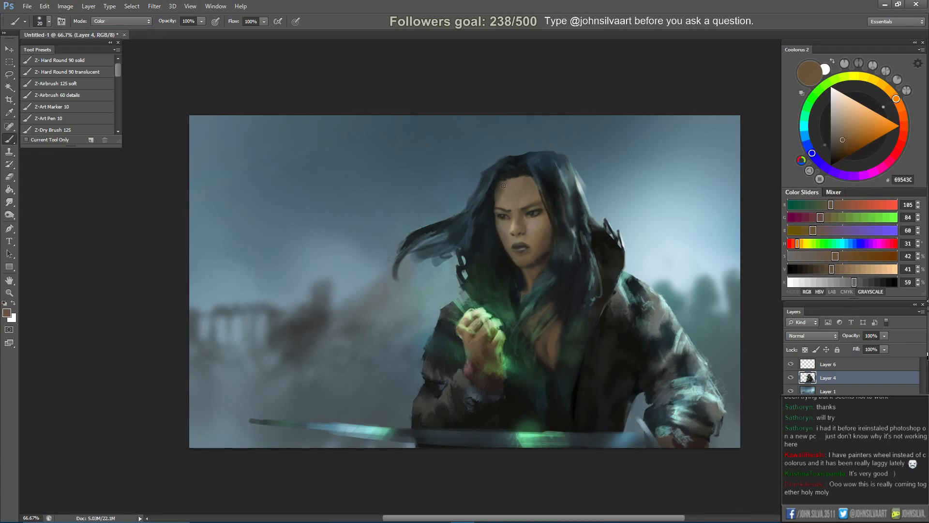
pyautogui.press(']')
pyautogui.press(']')
pyautogui.press(']')
pyautogui.press(']')
pyautogui.press(']')
pyautogui.hotkey('ctrl', 'shift', 'h')
pyautogui.click(134, 21)
pyautogui.click(127, 30)
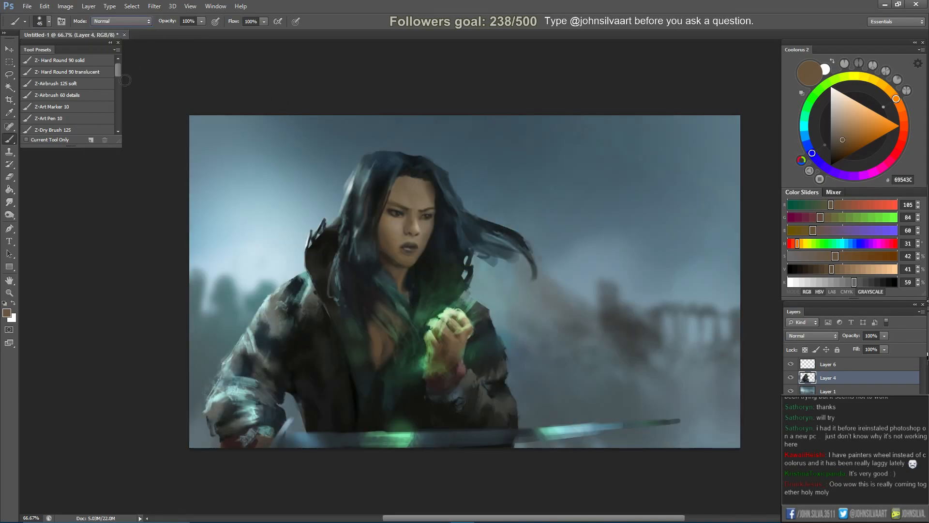
# Lighten the near cheek with sampled skin tone 907D6D using a brush of 30 px or smaller, and flip the canvas back.
pyautogui.press('[')
pyautogui.press('[')
pyautogui.press('[')
pyautogui.keyDown('alt'); pyautogui.click(400, 222); pyautogui.keyUp('alt')
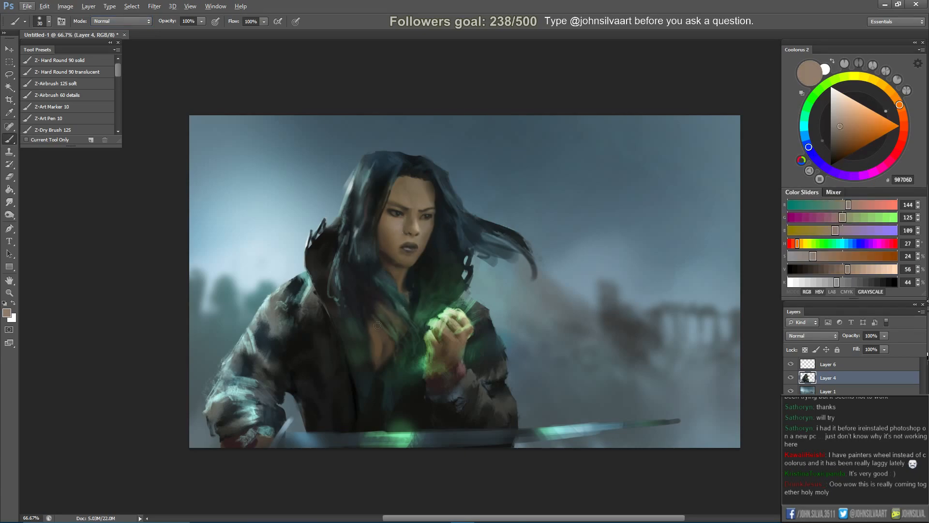
pyautogui.press('[')
pyautogui.hotkey('ctrl', 'shift', 'h')
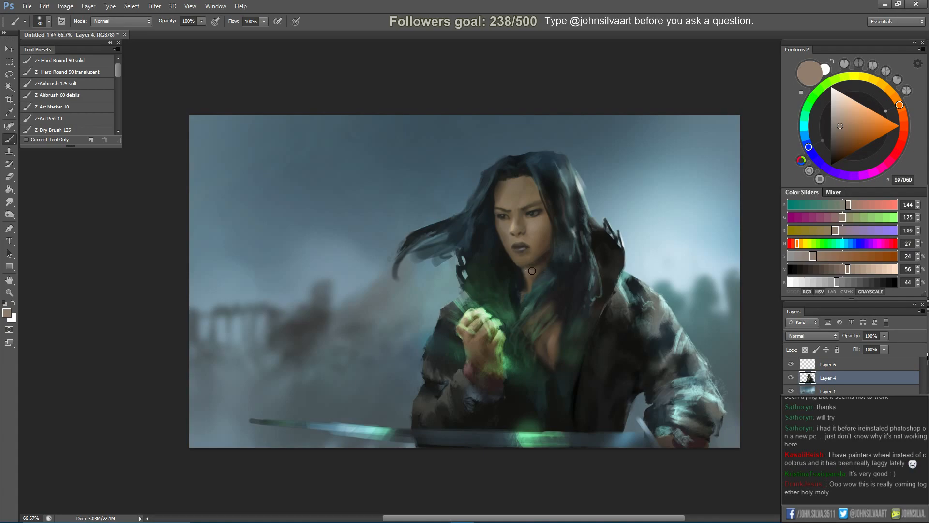
# Define the neck below the chin with sampled tones 71604E and 0D1315, reducing the brush to 9 px and checking the mirrored canvas.
pyautogui.press('[')
pyautogui.keyDown('alt'); pyautogui.click(533, 269); pyautogui.keyUp('alt')
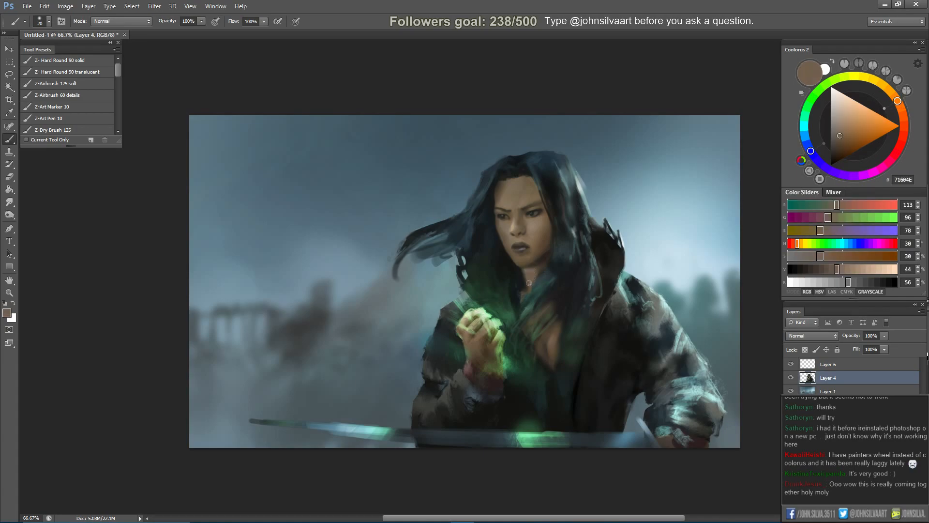
pyautogui.keyDown('alt'); pyautogui.click(521, 269); pyautogui.keyUp('alt')
pyautogui.press('[')
pyautogui.press('[')
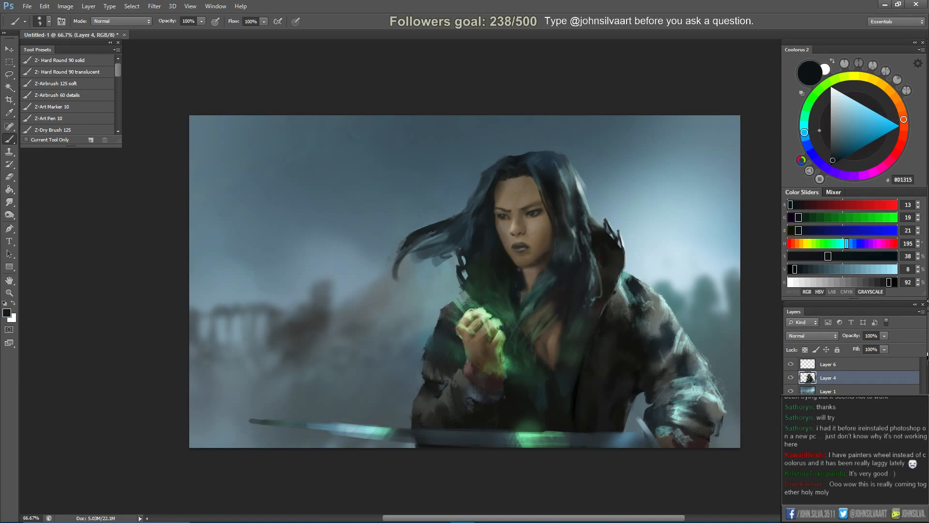
pyautogui.moveTo(526, 278); pyautogui.dragTo(524, 272)
pyautogui.hotkey('ctrl', 'shift', 'h')
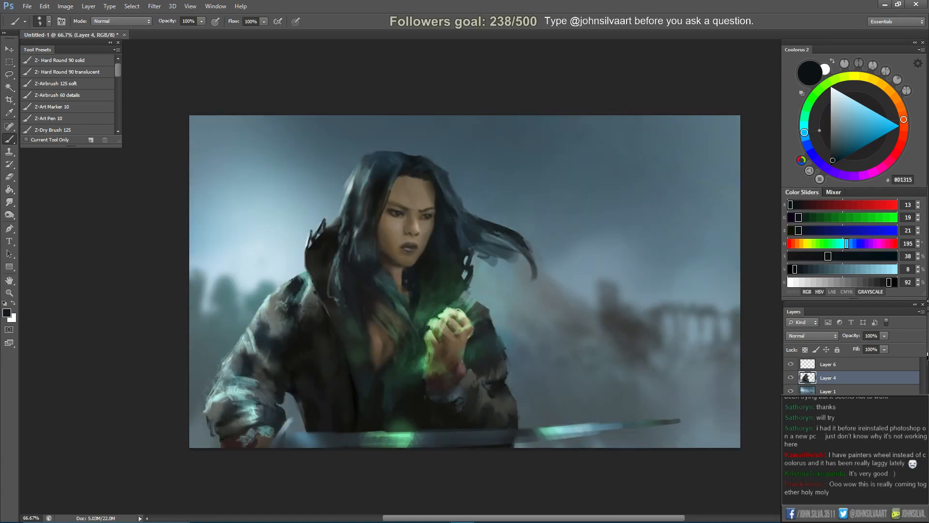
pyautogui.hotkey('ctrl', 'shift', 'h')
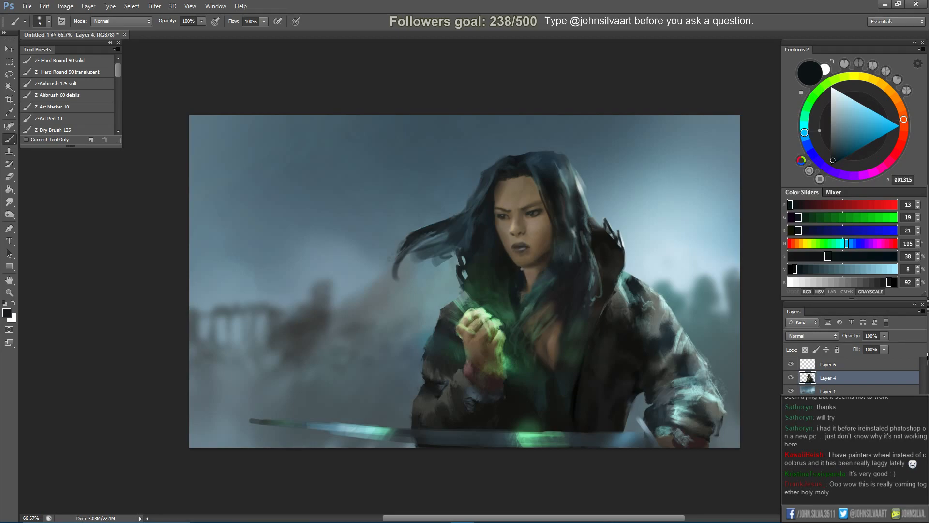
# Choose the Z-Dry Brush 125 preset and reduce its brush size for detail work at 100% zoom.
pyautogui.hotkey('ctrl', '+')
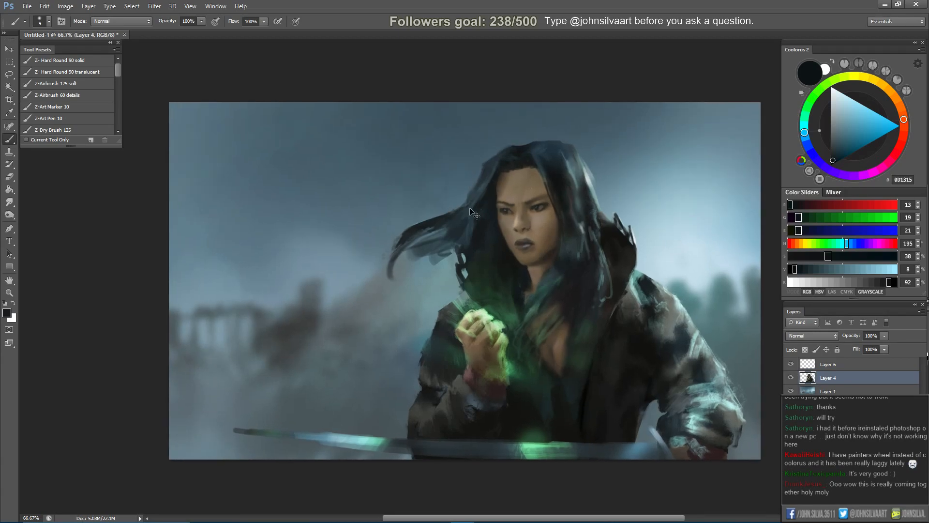
pyautogui.rightClick(511, 221)
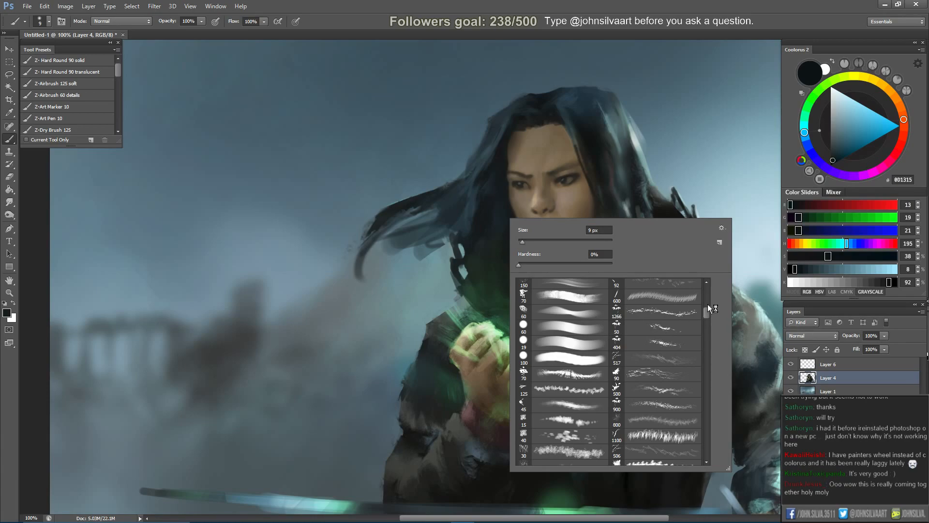
pyautogui.click(588, 331)
pyautogui.scroll(1, 702, 310)
pyautogui.click(47, 130)
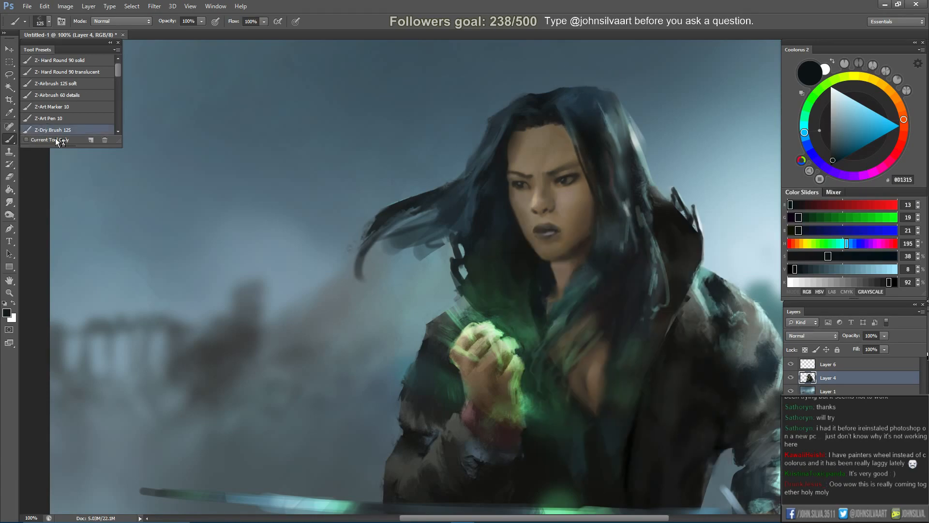
pyautogui.press('[')
pyautogui.press('[')
pyautogui.press('[')
pyautogui.press('[')
pyautogui.press('[')
pyautogui.press('[')
pyautogui.press('[')
pyautogui.press('[')
pyautogui.press(']')
pyautogui.press(']')
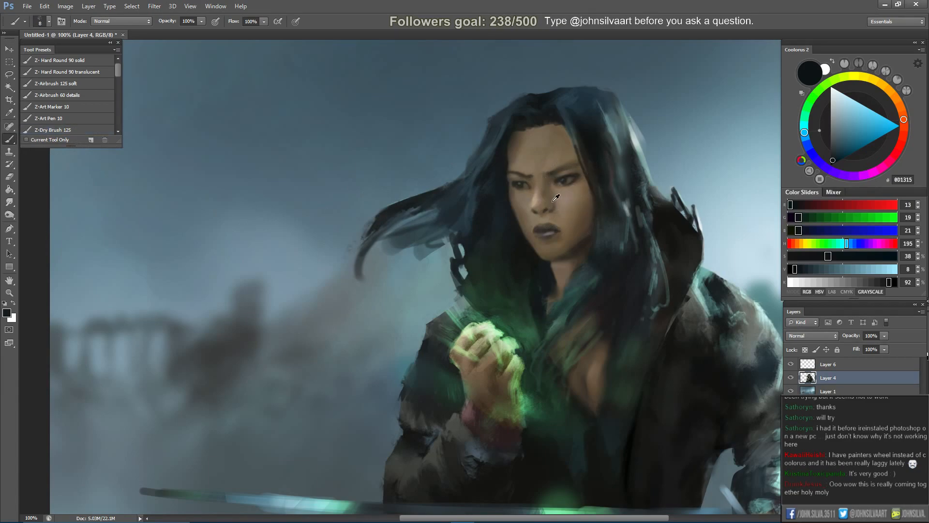
# Lighten the skin beside the nose with sampled tone 958170, reducing the brush to 5 px.
pyautogui.keyDown('alt'); pyautogui.click(557, 201); pyautogui.keyUp('alt')
pyautogui.keyDown('alt'); pyautogui.click(571, 195); pyautogui.keyUp('alt')
pyautogui.press('[')
pyautogui.press('[')
pyautogui.press('[')
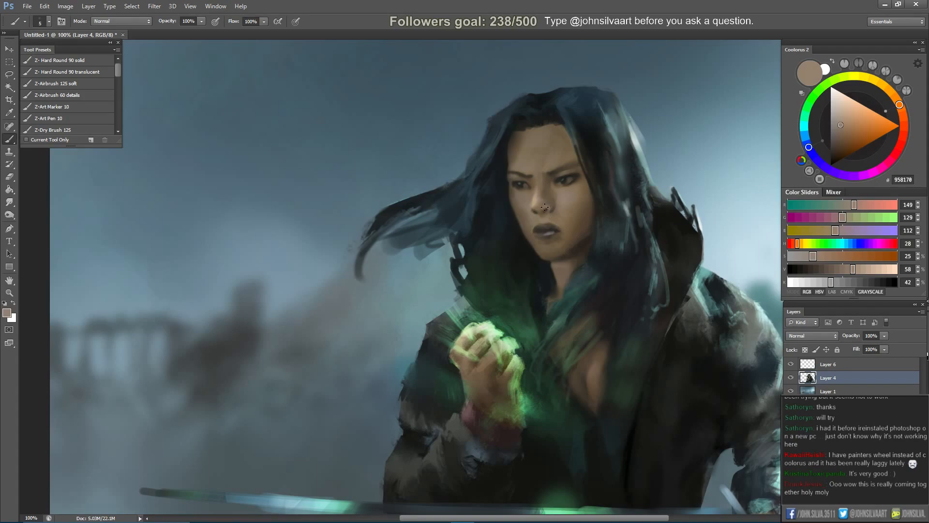
# Shade the side of the nose with sampled tone 655540 using a slightly larger brush.
pyautogui.keyDown('alt'); pyautogui.click(551, 203); pyautogui.keyUp('alt')
pyautogui.press(']')
pyautogui.press(']')
pyautogui.press(']')
pyautogui.press(']')
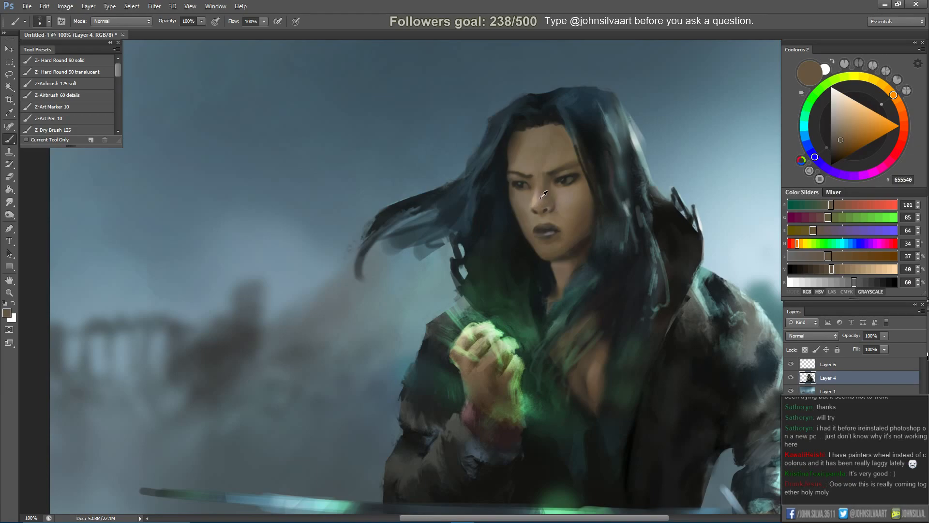
# Blend the nose bridge into the far cheek with sampled skin tone 81735D, enlarging the brush to 10 px.
pyautogui.keyDown('alt'); pyautogui.click(548, 190); pyautogui.keyUp('alt')
pyautogui.press(']')
pyautogui.press(']')
pyautogui.keyDown('alt'); pyautogui.click(532, 196); pyautogui.keyUp('alt')
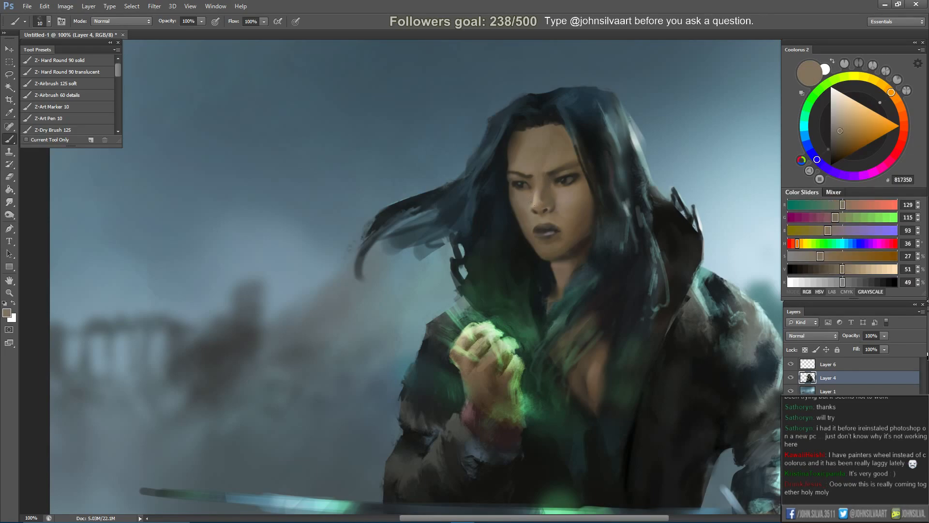
# Model the nose ridge and tip with sampled light tone 8D7968 and a smaller brush.
pyautogui.keyDown('alt'); pyautogui.click(543, 199); pyautogui.keyUp('alt')
pyautogui.keyDown('alt'); pyautogui.click(542, 202); pyautogui.keyUp('alt')
pyautogui.press('[')
pyautogui.press('[')
pyautogui.keyDown('alt'); pyautogui.click(541, 210); pyautogui.keyUp('alt')
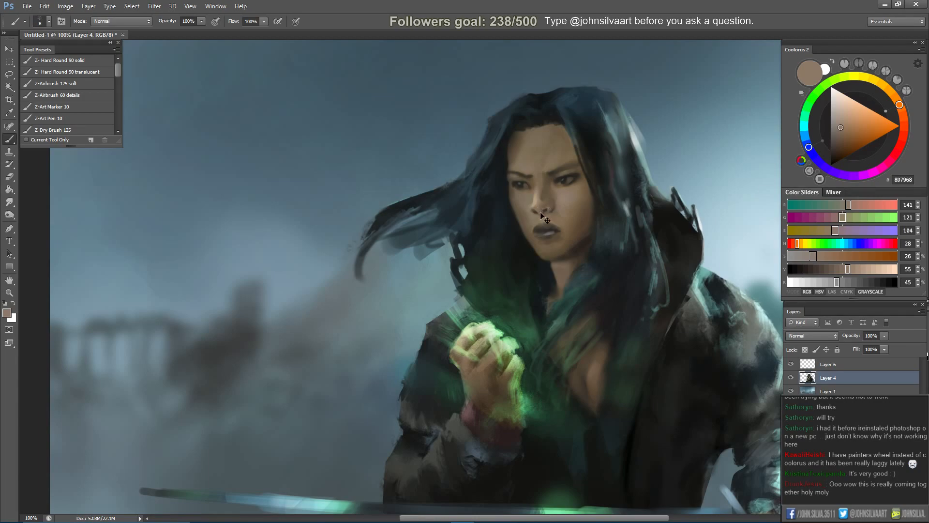
# Define the nostril with sampled dark tone 302A21, shrink the brush, and soften the area with skin tone 856E53.
pyautogui.keyDown('alt'); pyautogui.click(551, 206); pyautogui.keyUp('alt')
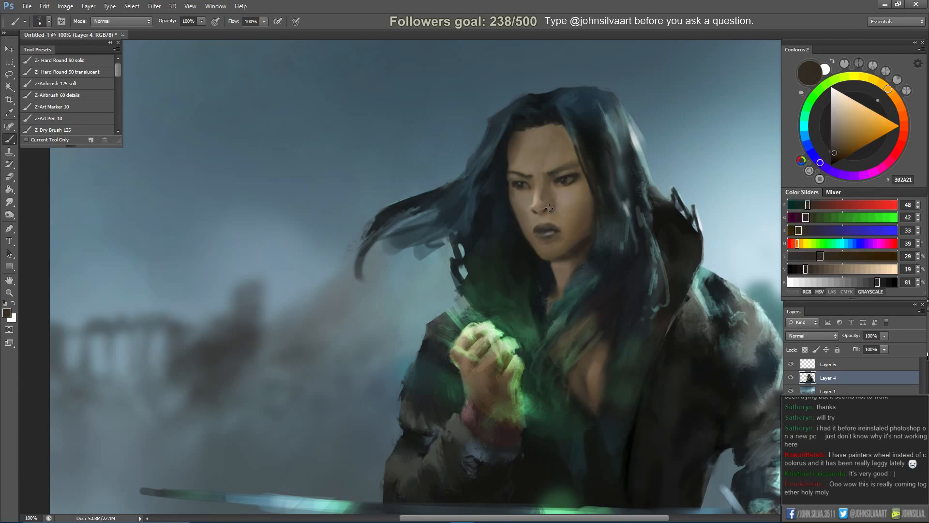
pyautogui.keyDown('alt'); pyautogui.click(547, 209); pyautogui.keyUp('alt')
pyautogui.press('[')
pyautogui.press('[')
pyautogui.press('[')
pyautogui.keyDown('alt'); pyautogui.click(543, 205); pyautogui.keyUp('alt')
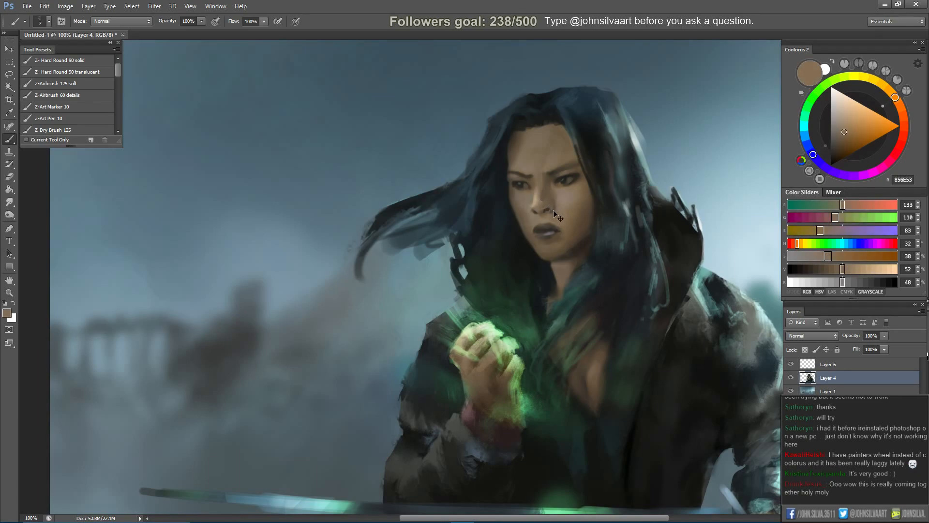
# Shape the underside and wing of the nose with sampled tones 655540 and 4C4034, adjusting the brush between 7 and 9 px.
pyautogui.press('[')
pyautogui.press(']')
pyautogui.press(']')
pyautogui.keyDown('alt'); pyautogui.click(542, 207); pyautogui.keyUp('alt')
pyautogui.press(']')
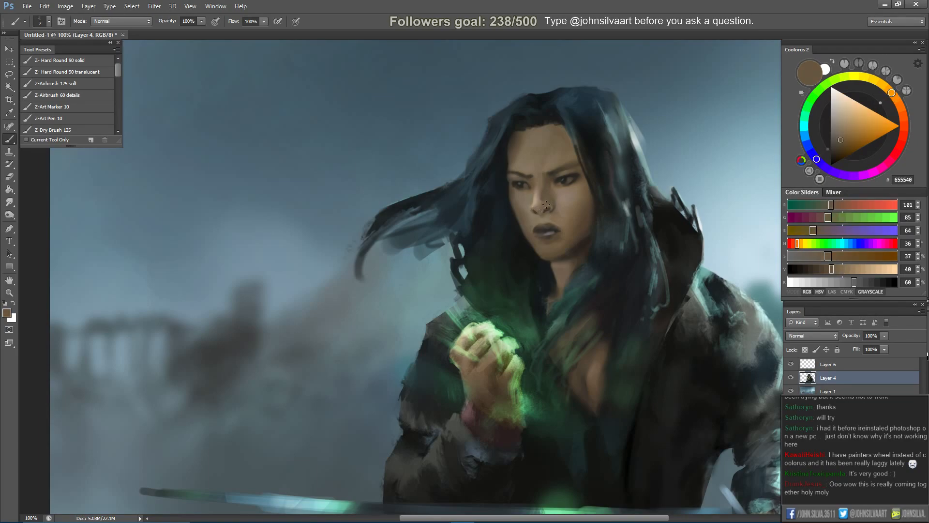
pyautogui.keyDown('alt'); pyautogui.click(558, 206); pyautogui.keyUp('alt')
pyautogui.press(']')
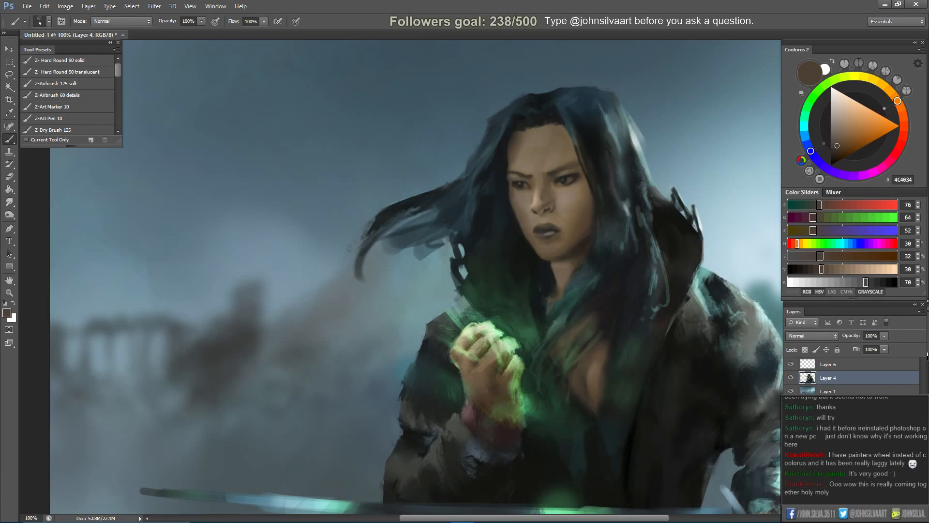
# Mirror the canvas and refine the nose and upper lip area with sampled tones 7B654D and 84755D, reducing the brush to 5 px.
pyautogui.moveTo(541, 200); pyautogui.dragTo(384, 197)
pyautogui.keyDown('alt'); pyautogui.click(384, 197); pyautogui.keyUp('alt')
pyautogui.keyDown('alt'); pyautogui.click(387, 200); pyautogui.keyUp('alt')
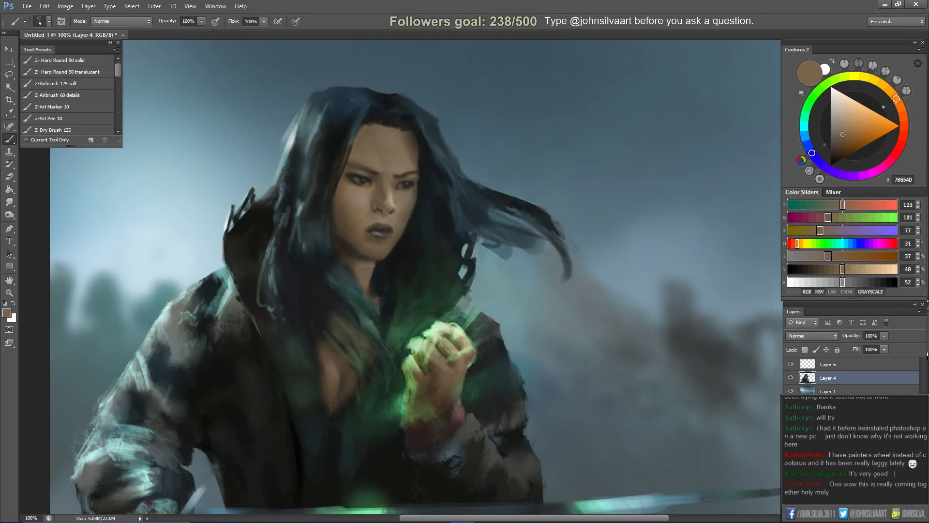
pyautogui.keyDown('alt'); pyautogui.click(392, 217); pyautogui.keyUp('alt')
pyautogui.press('[')
pyautogui.press('[')
pyautogui.press('[')
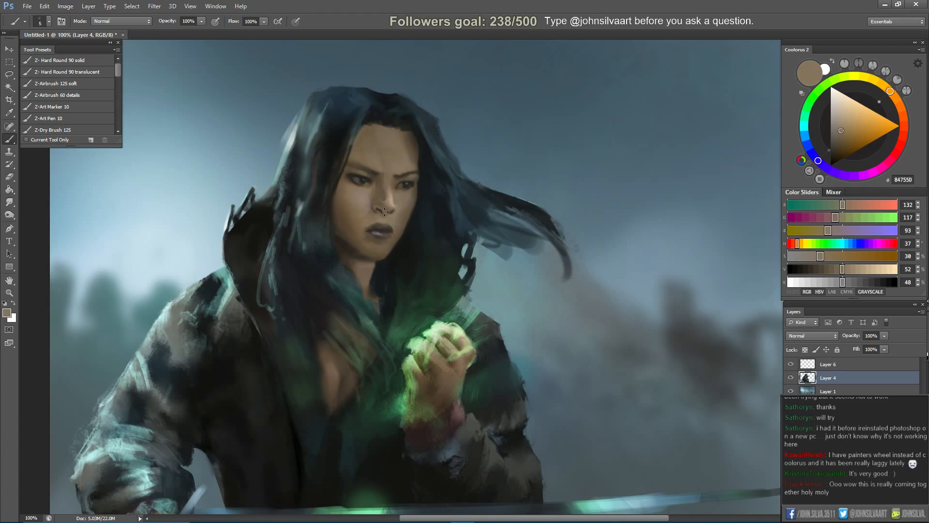
# Shade the nose with sampled tone 5E4E3B at 7 px, flip the canvas back, and touch up the far cheek with 81735D.
pyautogui.keyDown('alt'); pyautogui.click(382, 207); pyautogui.keyUp('alt')
pyautogui.press(']')
pyautogui.press(']')
pyautogui.press('h')
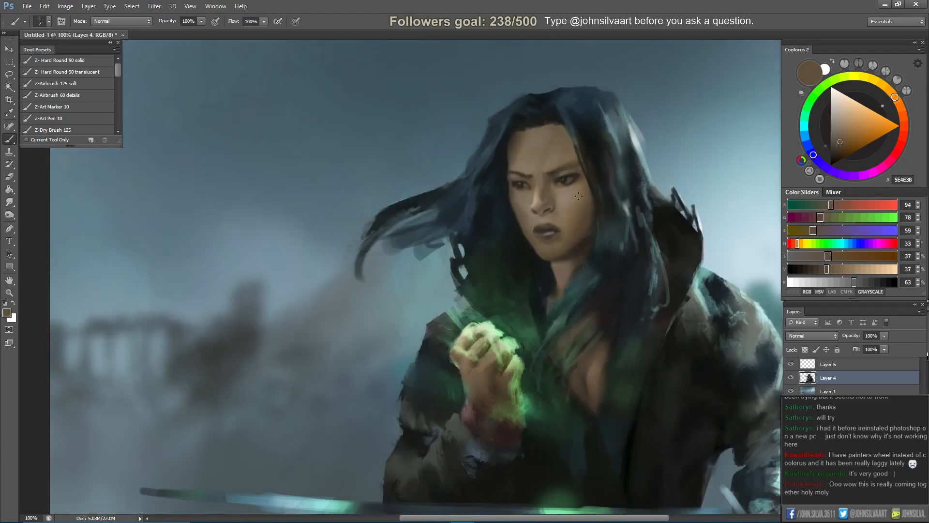
pyautogui.keyDown('alt'); pyautogui.click(532, 207); pyautogui.keyUp('alt')
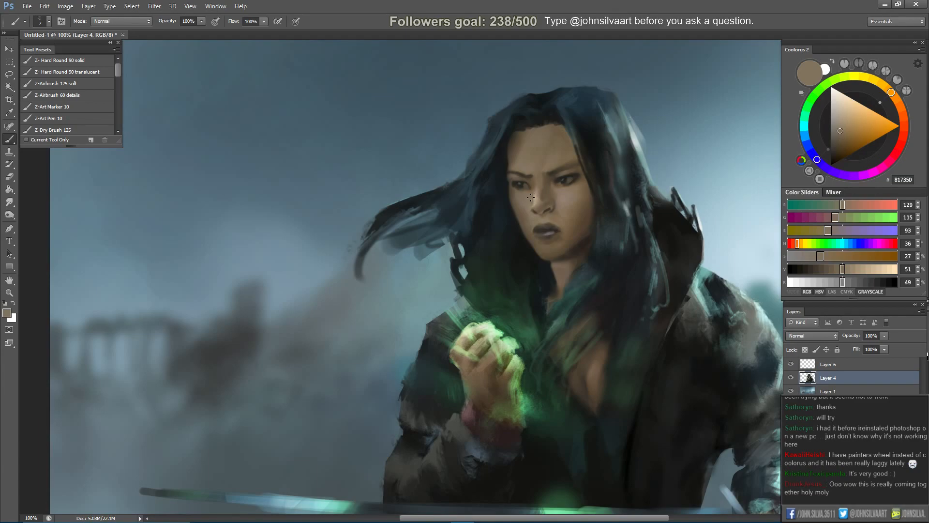
# Define the lips with sampled dark tone 2D2821 using a different, reduced brush tip, undoing a trial stroke over the mouth.
pyautogui.keyDown('alt'); pyautogui.click(539, 230); pyautogui.keyUp('alt')
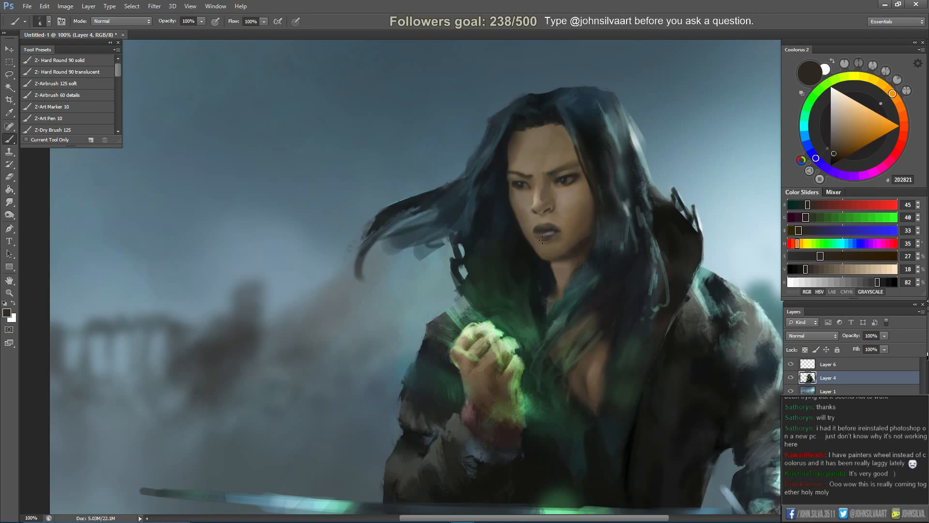
pyautogui.rightClick(581, 186)
pyautogui.click(655, 314)
pyautogui.moveTo(546, 192); pyautogui.dragTo(541, 247)
pyautogui.hotkey('ctrl', 'z')
pyautogui.press('[')
pyautogui.press('[')
pyautogui.press('[')
pyautogui.press('[')
pyautogui.press('[')
pyautogui.press('[')
# Smudge the lip edges at 100% strength with a newly chosen brush tip reduced to 5 px.
pyautogui.press('r')
pyautogui.rightClick(549, 203)
pyautogui.click(625, 326)
pyautogui.click(624, 357)
pyautogui.click(382, 318)
pyautogui.press('[')
pyautogui.press('[')
pyautogui.press('[')
pyautogui.press('[')
pyautogui.press('[')
pyautogui.press('[')
pyautogui.press('[')
pyautogui.press('[')
pyautogui.press('[')
pyautogui.press('[')
pyautogui.press('[')
pyautogui.press('[')
pyautogui.press('[')
pyautogui.press('[')
pyautogui.press('[')
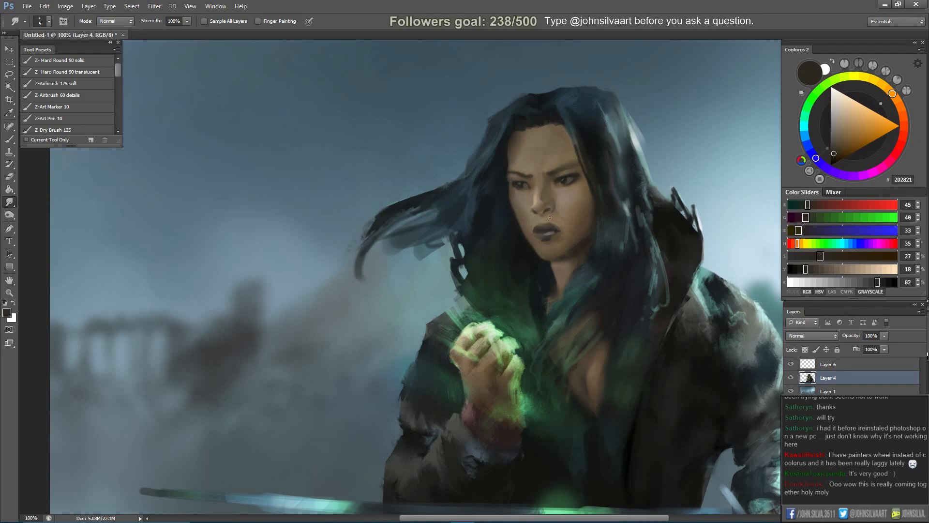
# Darken the near eye with sampled tone 22201F using a slightly larger brush.
pyautogui.press('b')
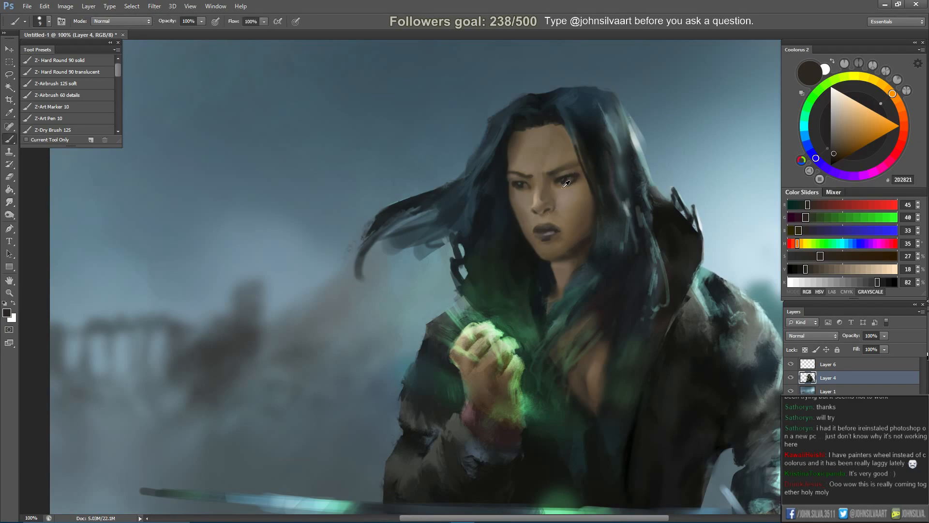
pyautogui.keyDown('alt'); pyautogui.click(565, 180); pyautogui.keyUp('alt')
pyautogui.press(']')
# Retouch the eyes and lips with the Burn tool set to Shadows at 50% exposure, using a very small brush.
pyautogui.click(9, 215)
pyautogui.click(116, 21)
pyautogui.press('[')
pyautogui.press('[')
pyautogui.press('[')
pyautogui.press('[')
pyautogui.press('[')
pyautogui.press('[')
pyautogui.press('[')
pyautogui.press('[')
pyautogui.press('[')
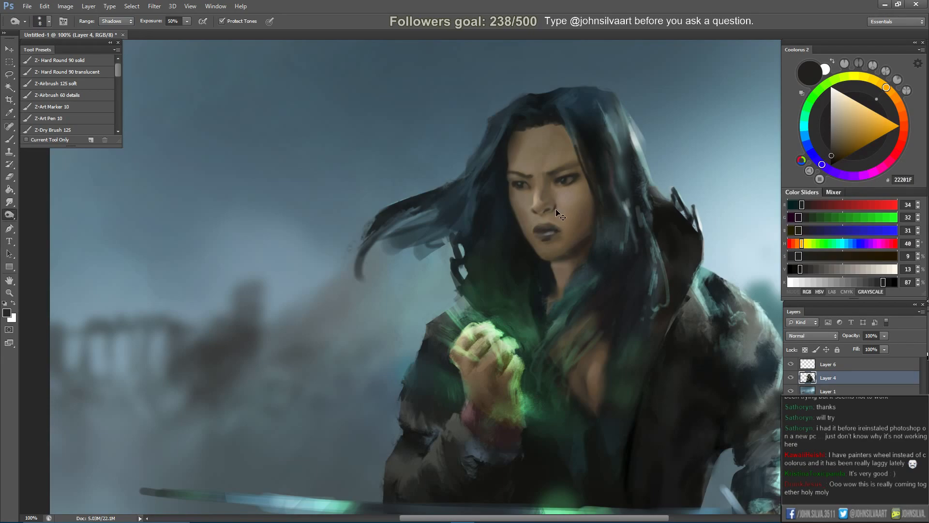
pyautogui.press('[')
pyautogui.press('[')
pyautogui.press('[')
pyautogui.press(']')
pyautogui.press(']')
# Tint the eye area with sampled hair tone 1B272C in Color brush mode using a larger brush, and restore Normal mode.
pyautogui.press('b')
pyautogui.click(139, 21)
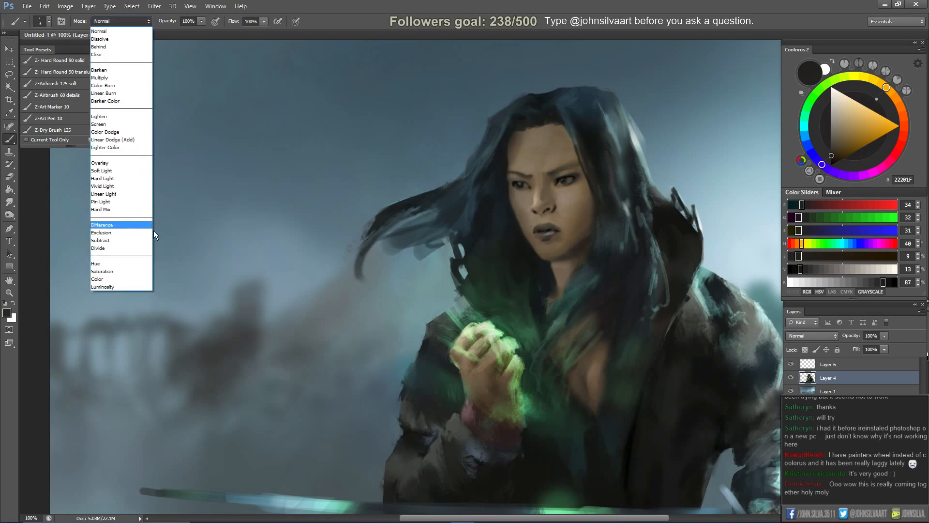
pyautogui.click(129, 280)
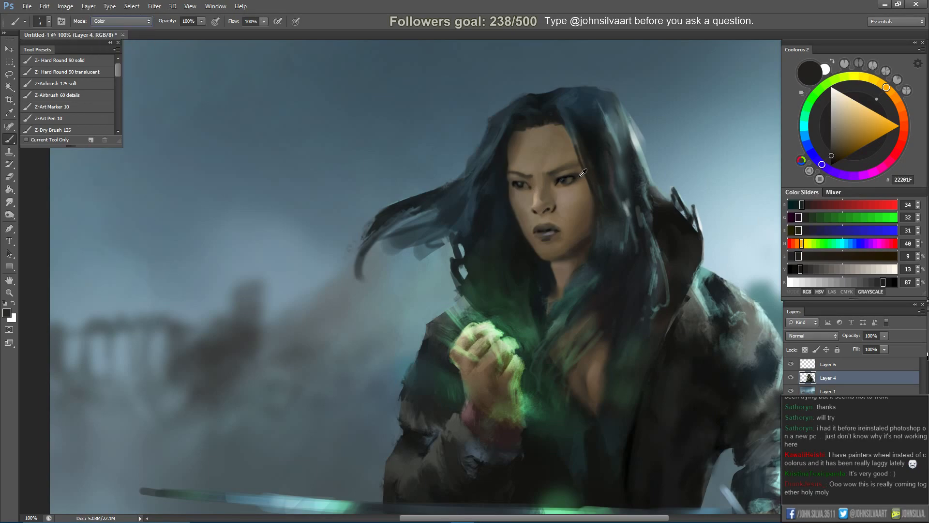
pyautogui.keyDown('alt'); pyautogui.click(573, 111); pyautogui.keyUp('alt')
pyautogui.press(']')
pyautogui.press(']')
pyautogui.press(']')
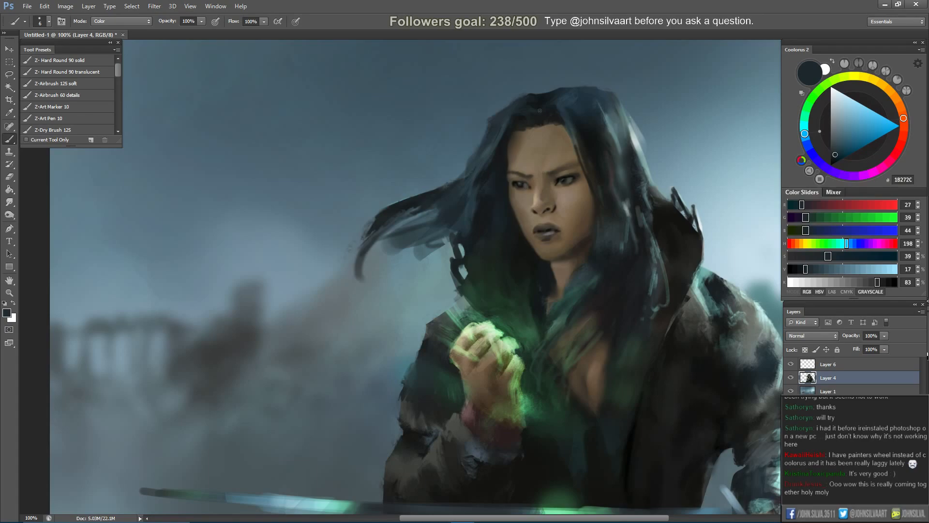
pyautogui.click(121, 22)
pyautogui.click(127, 30)
# Sharpen the facial details with the Sharpen tool in Luminosity mode at 50% strength, enlarging its brush.
pyautogui.click(9, 202)
pyautogui.click(13, 200)
pyautogui.click(47, 208)
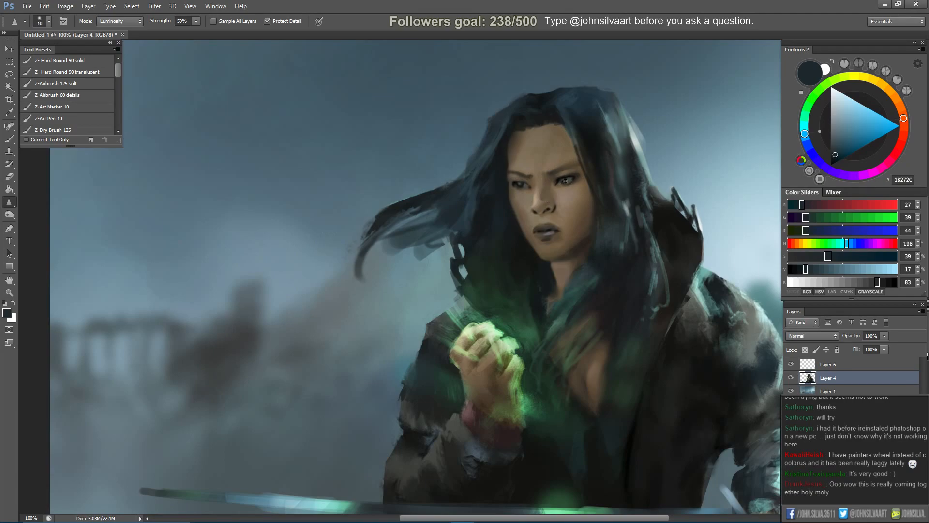
pyautogui.press(']')
pyautogui.press(']')
pyautogui.press(']')
pyautogui.press(']')
pyautogui.press(']')
pyautogui.press('[')
# Darken the near eye and eyebrow with sampled tones 15130F and 171510, adjusting the brush size.
pyautogui.press('b')
pyautogui.keyDown('alt'); pyautogui.click(562, 172); pyautogui.keyUp('alt')
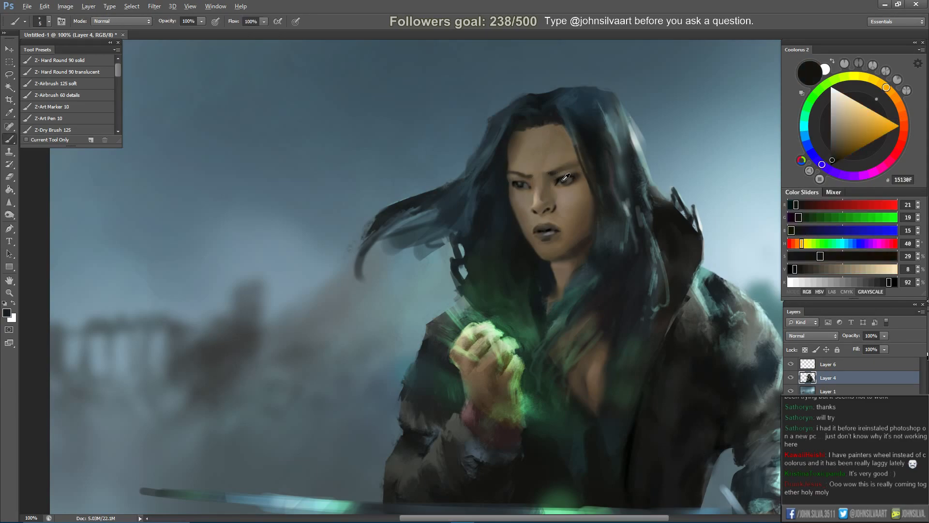
pyautogui.keyDown('alt'); pyautogui.click(566, 177); pyautogui.keyUp('alt')
pyautogui.keyDown('alt'); pyautogui.click(560, 171); pyautogui.keyUp('alt')
pyautogui.press(']')
pyautogui.press(']')
pyautogui.press(']')
pyautogui.press(']')
pyautogui.press(']')
# Darken the forehead edge and side of the face with the Burn tool on Midtones at 50% exposure, using a brush around 80 px.
pyautogui.click(10, 215)
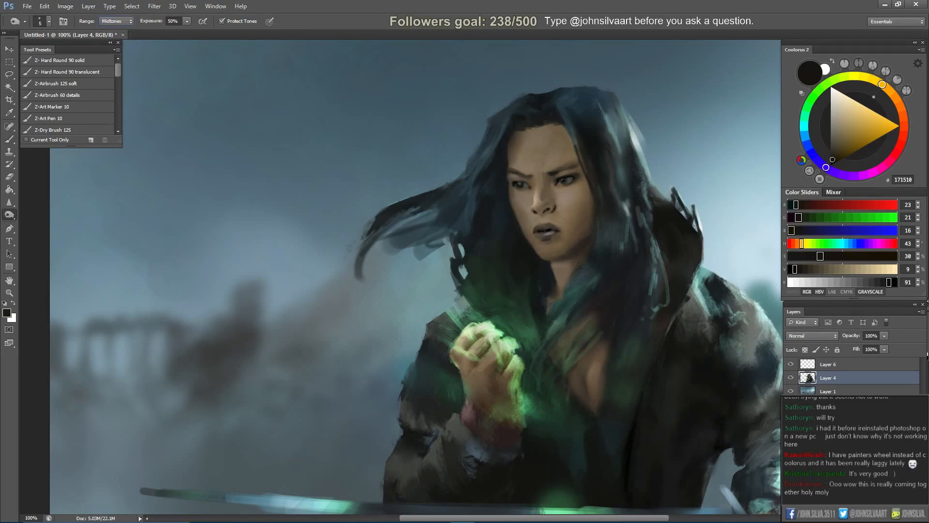
pyautogui.hotkey('ctrl', '-')
pyautogui.press('b')
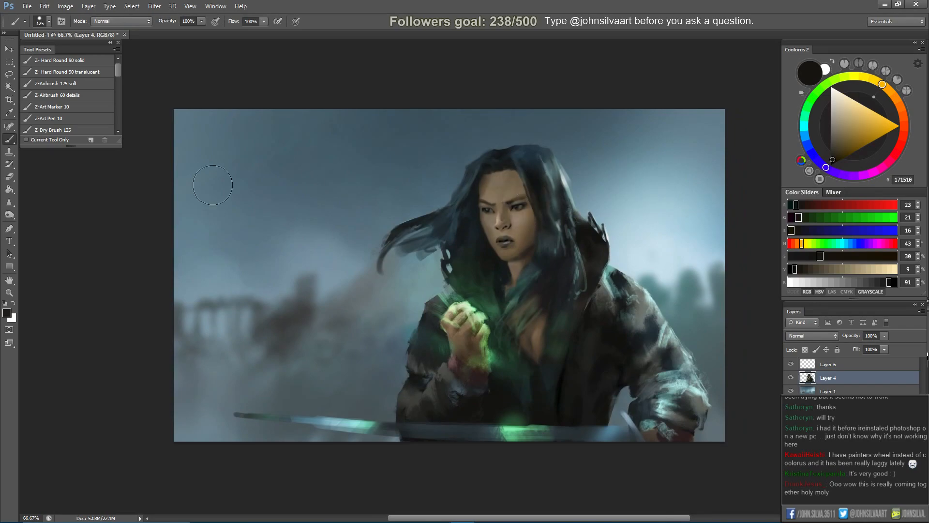
pyautogui.click(10, 217)
pyautogui.press(']')
pyautogui.press(']')
pyautogui.press(']')
pyautogui.press(']')
pyautogui.press(']')
pyautogui.press(']')
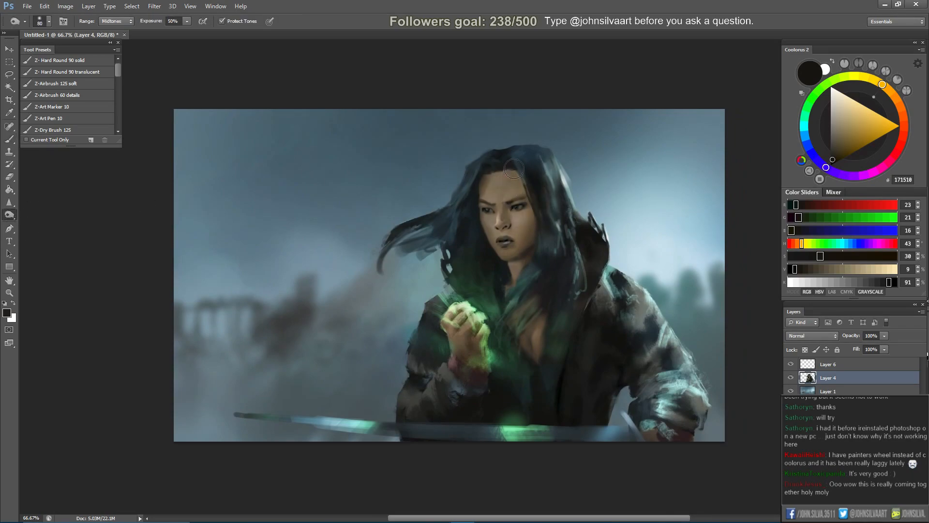
pyautogui.press('[')
pyautogui.press('[')
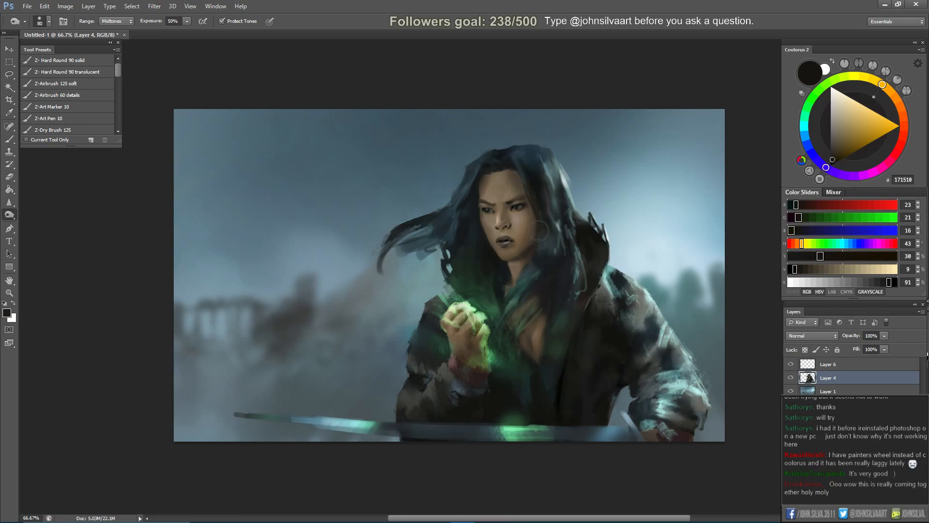
# Outline the near cheek's edge with the Lasso and continue with the Burn tool at 50 px on Midtones.
pyautogui.press('[')
pyautogui.press('[')
pyautogui.press('[')
pyautogui.press('l')
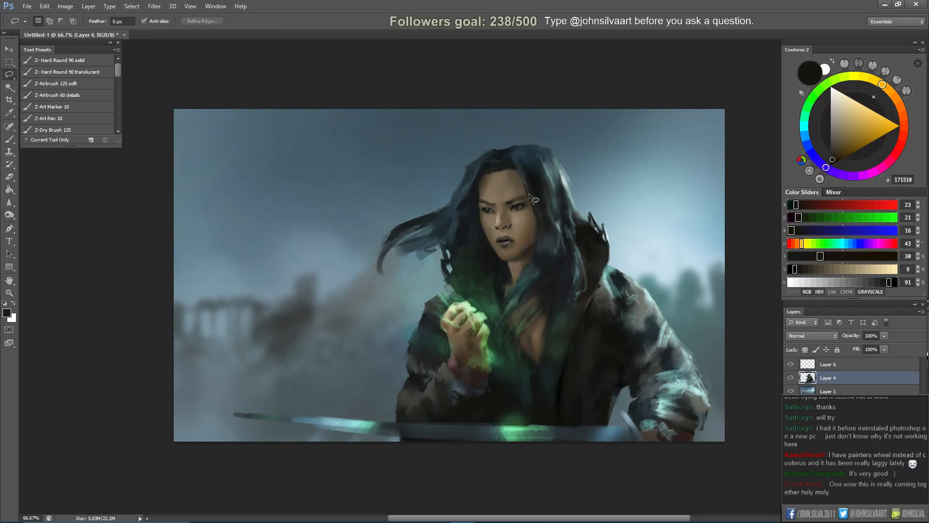
pyautogui.moveTo(535, 215)
pyautogui.mouseDown()
pyautogui.moveTo(510, 168)
pyautogui.moveTo(464, 210)
pyautogui.moveTo(497, 260)
pyautogui.moveTo(535, 242)
pyautogui.mouseUp()
pyautogui.click(10, 214)
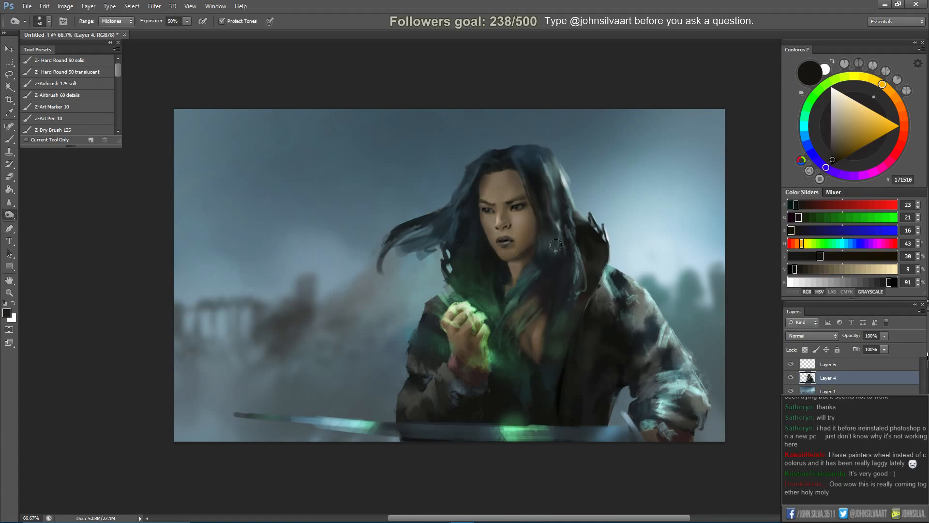
# Set the Burn tool's tonal range and keep shading the side of the face, varying the brush size.
pyautogui.press(']')
pyautogui.press(']')
pyautogui.click(118, 22)
pyautogui.click(121, 38)
pyautogui.press(']')
pyautogui.press('[')
pyautogui.press('[')
pyautogui.press('[')
pyautogui.press('[')
# Switch the Burn tool between tonal ranges and deepen the smaller facial shadows with enlarged and reduced brushes.
pyautogui.click(130, 22)
pyautogui.click(127, 28)
pyautogui.press(']')
pyautogui.press(']')
pyautogui.press(']')
pyautogui.press(']')
pyautogui.press('[')
pyautogui.press('[')
pyautogui.press('[')
pyautogui.press('[')
pyautogui.press('[')
pyautogui.press('[')
pyautogui.press('[')
pyautogui.press('[')
pyautogui.press('[')
pyautogui.press('[')
pyautogui.click(124, 21)
pyautogui.click(117, 39)
pyautogui.press(']')
pyautogui.press(']')
pyautogui.press(']')
# Paint the skin beneath the near eye with a much smaller brush, using sampled browns 463B2D and 766041.
pyautogui.hotkey('ctrl', '+')
pyautogui.press('b')
pyautogui.keyDown('alt'); pyautogui.click(552, 171); pyautogui.keyUp('alt')
pyautogui.press('[')
pyautogui.press('[')
pyautogui.press('[')
pyautogui.press('[')
pyautogui.press('[')
pyautogui.press('[')
pyautogui.press('[')
pyautogui.press('[')
pyautogui.press('[')
pyautogui.moveTo(544, 180); pyautogui.dragTo(536, 182)
pyautogui.keyDown('alt'); pyautogui.click(537, 180); pyautogui.keyUp('alt')
pyautogui.keyDown('alt'); pyautogui.click(543, 181); pyautogui.keyUp('alt')
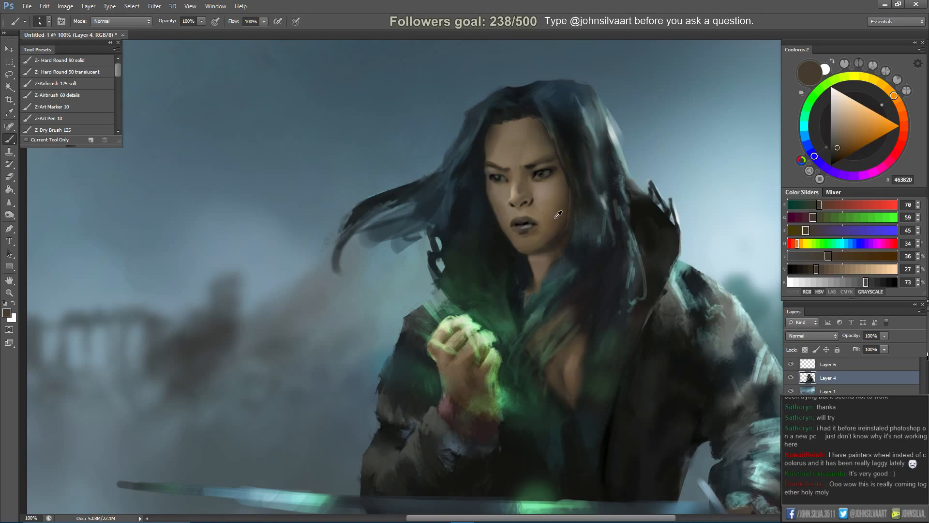
pyautogui.keyDown('alt'); pyautogui.click(544, 177); pyautogui.keyUp('alt')
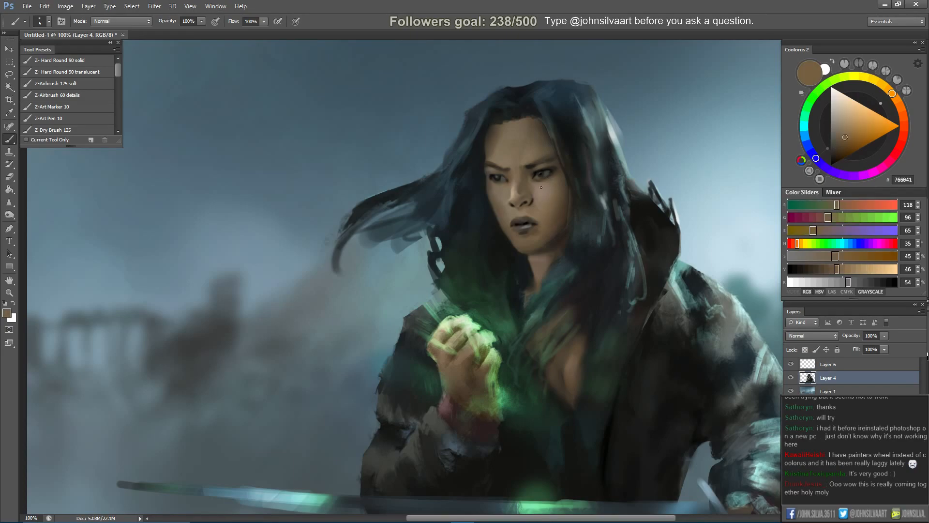
# Refine the near eye's lids and lower edge with sampled tones 1C1916, 62503C and 100F0E.
pyautogui.keyDown('alt'); pyautogui.click(552, 170); pyautogui.keyUp('alt')
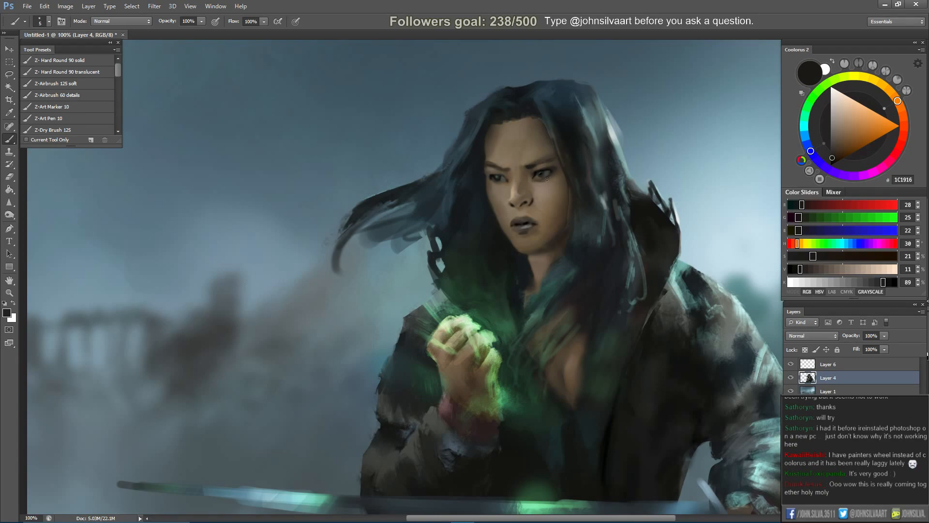
pyautogui.keyDown('alt'); pyautogui.click(549, 181); pyautogui.keyUp('alt')
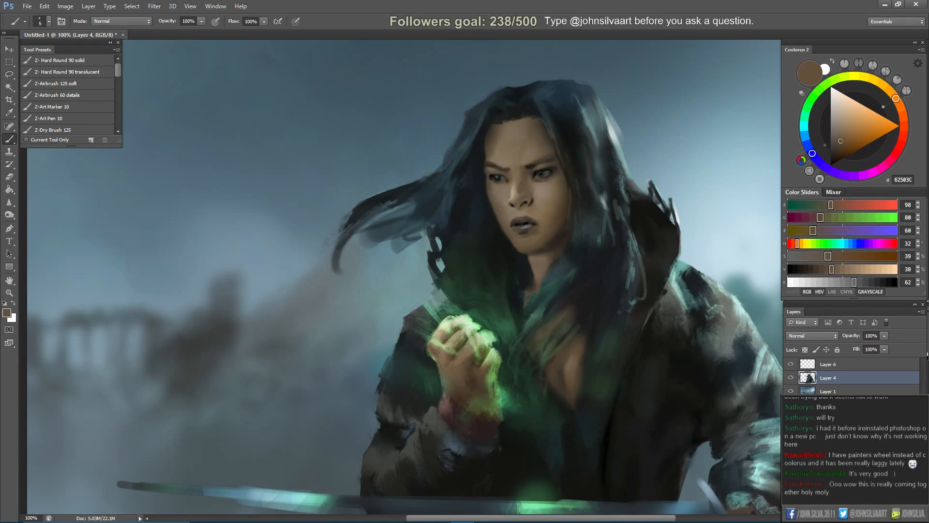
pyautogui.keyDown('alt'); pyautogui.click(540, 170); pyautogui.keyUp('alt')
# Lighten the near eye with the Dodge tool on Highlights at 65% exposure.
pyautogui.moveTo(9, 214); pyautogui.dragTo(50, 213)
pyautogui.click(116, 47)
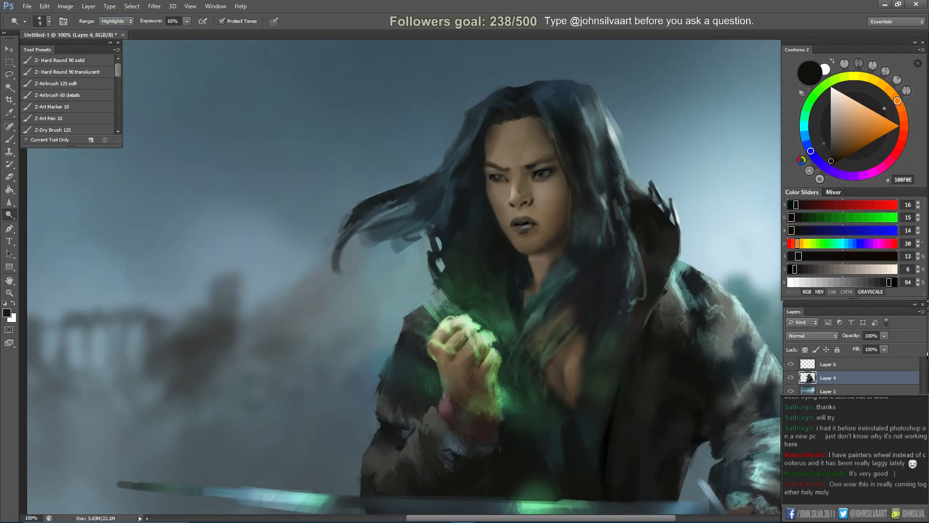
pyautogui.moveTo(551, 174); pyautogui.dragTo(542, 175)
# Touch up the near eye and its lower lid with the brush, using sampled tones 66543E and 383632.
pyautogui.press('b')
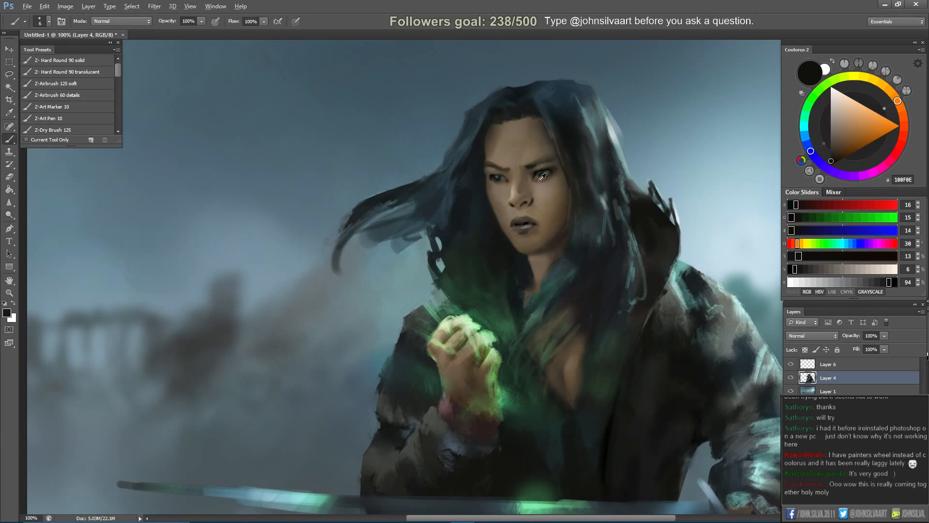
pyautogui.keyDown('alt'); pyautogui.click(542, 177); pyautogui.keyUp('alt')
pyautogui.keyDown('alt'); pyautogui.click(538, 183); pyautogui.keyUp('alt')
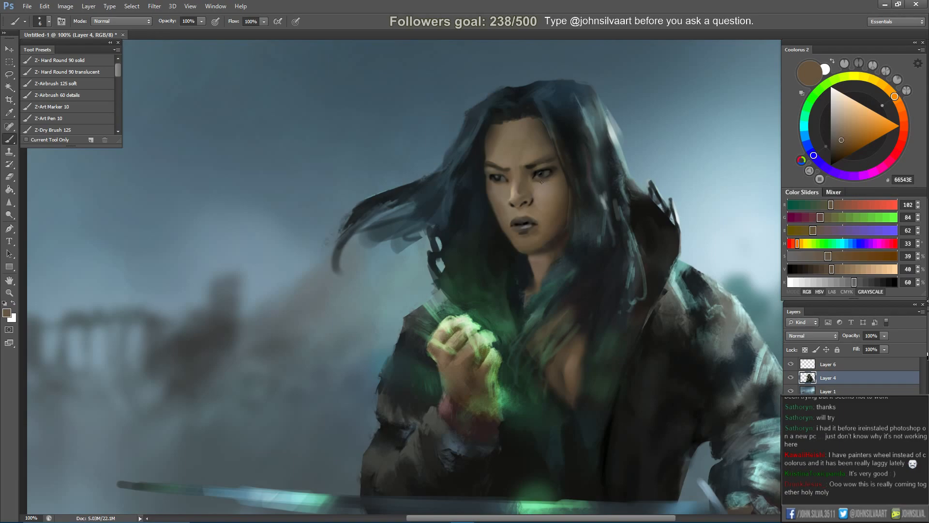
pyautogui.keyDown('alt'); pyautogui.click(546, 170); pyautogui.keyUp('alt')
pyautogui.keyDown('alt'); pyautogui.click(538, 171); pyautogui.keyUp('alt')
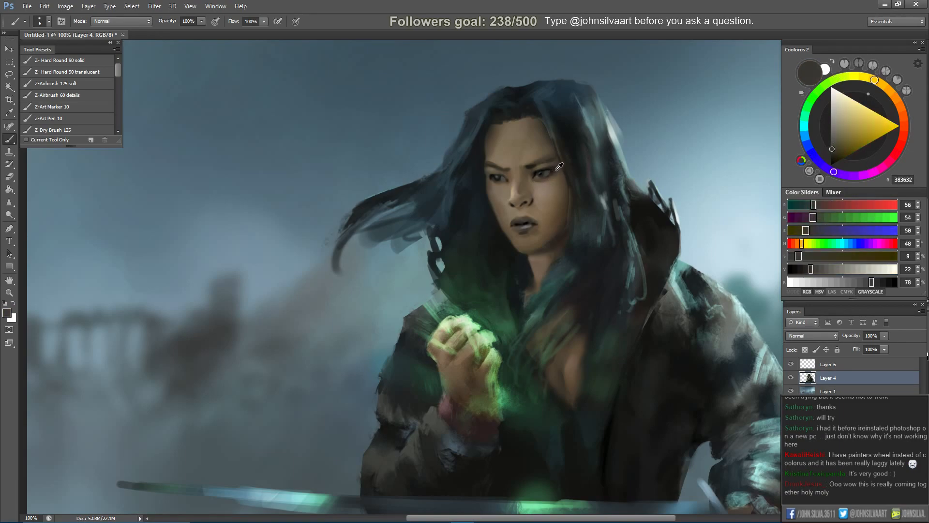
# Define the dark details of the eyes with sampled tones 171716 and 020303, using brushes of 2 and 7 px.
pyautogui.keyDown('alt'); pyautogui.click(539, 170); pyautogui.keyUp('alt')
pyautogui.press('[')
pyautogui.press('[')
pyautogui.press('[')
pyautogui.press('[')
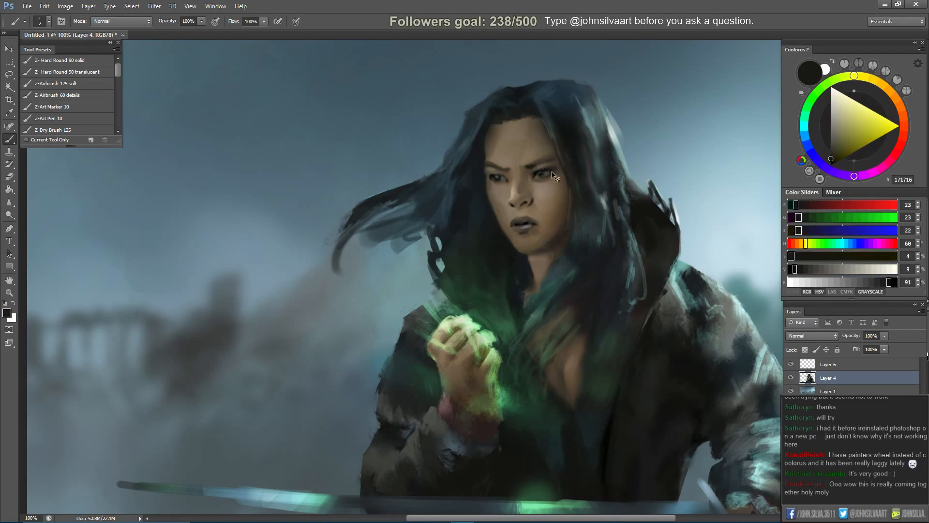
pyautogui.keyDown('alt'); pyautogui.click(533, 180); pyautogui.keyUp('alt')
pyautogui.press(']')
pyautogui.press(']')
pyautogui.press(']')
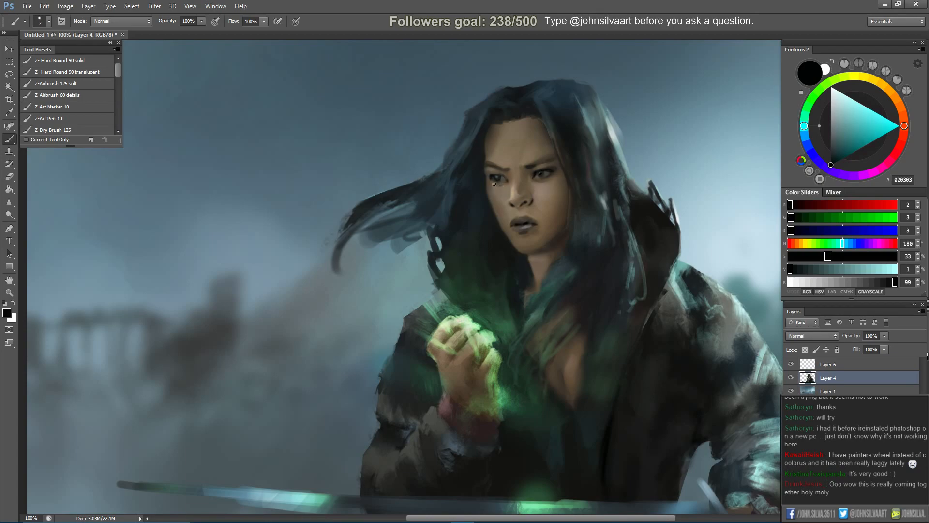
# Flip the canvas horizontally and darken the hairline beside the forehead with sampled tone 0B0D0E.
pyautogui.hotkey('ctrl', '-')
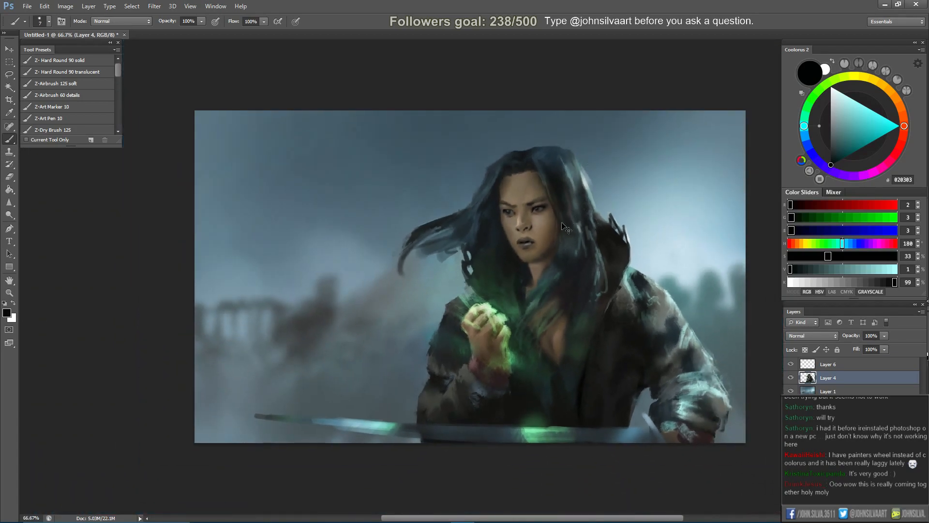
pyautogui.hotkey('ctrl', 'shift', 'h')
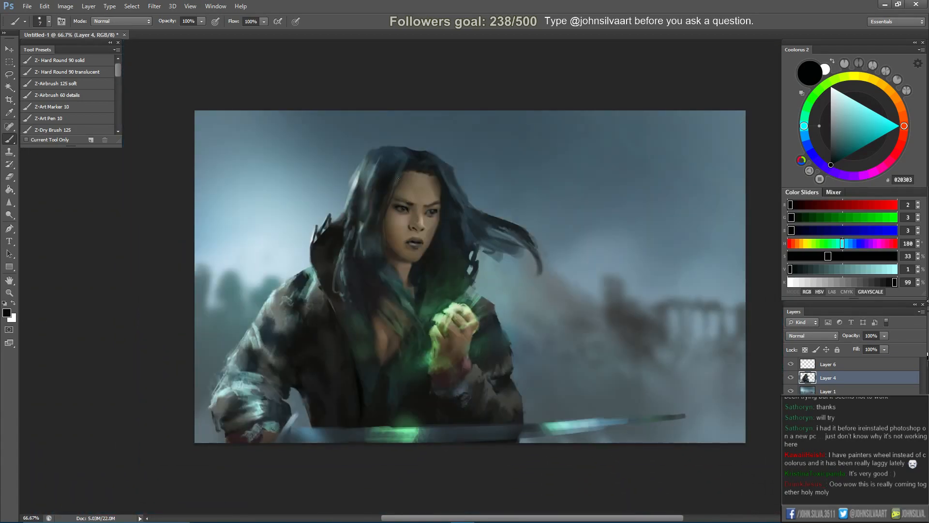
pyautogui.keyDown('alt'); pyautogui.click(397, 178); pyautogui.keyUp('alt')
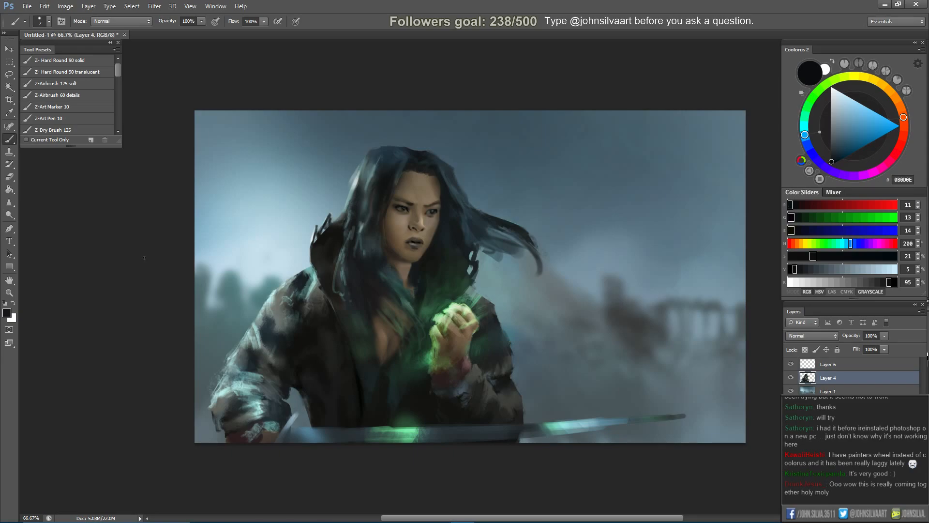
# Paint strands beside the forehead with the Z-Dry Brush 125 preset, sampling hair tones and reducing the brush in stages.
pyautogui.click(10, 214)
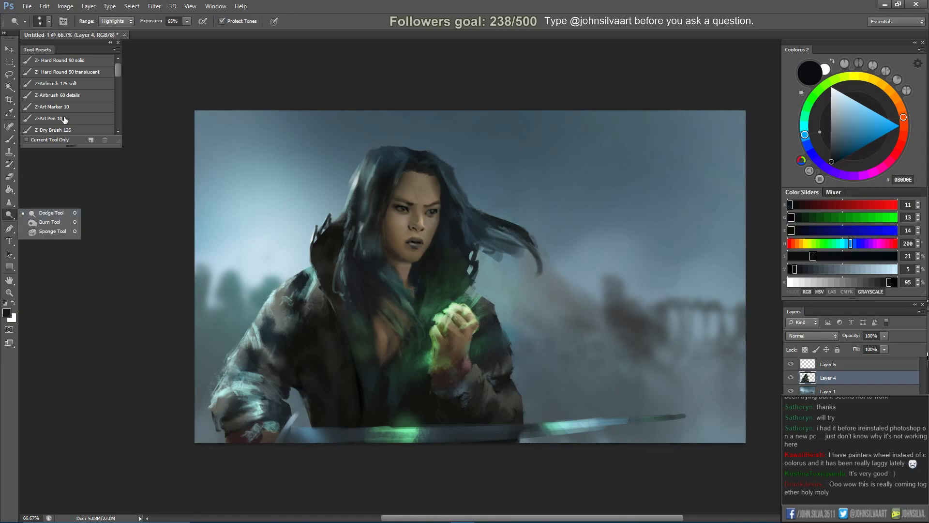
pyautogui.press('b')
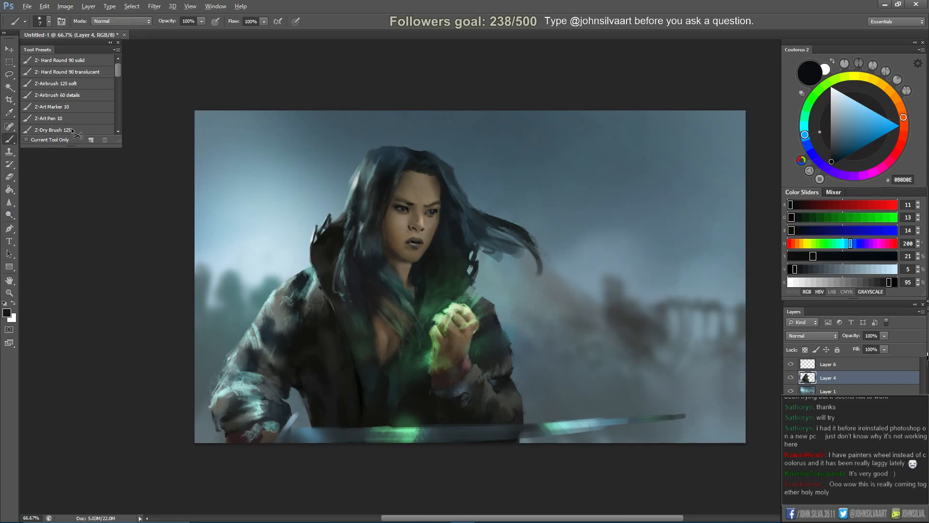
pyautogui.click(72, 130)
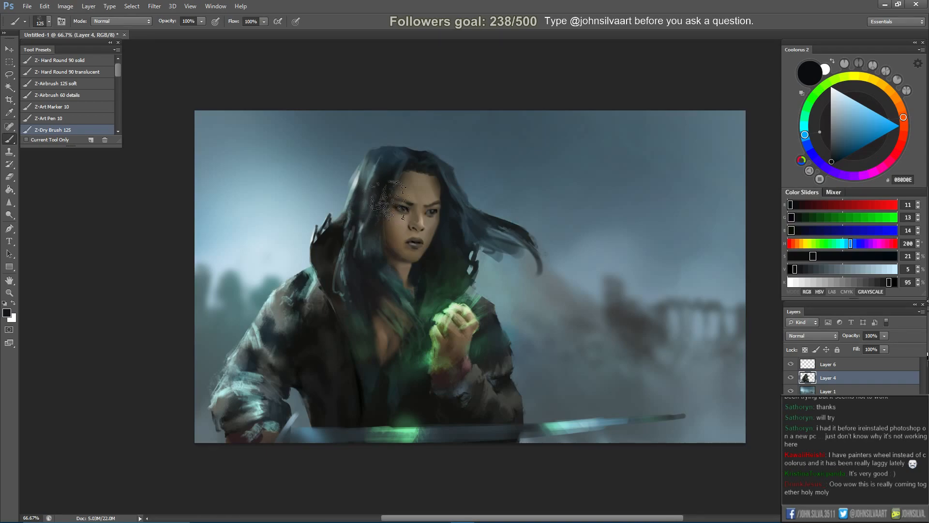
pyautogui.press('[')
pyautogui.press('[')
pyautogui.press('[')
pyautogui.press('[')
pyautogui.keyDown('alt'); pyautogui.click(394, 157); pyautogui.keyUp('alt')
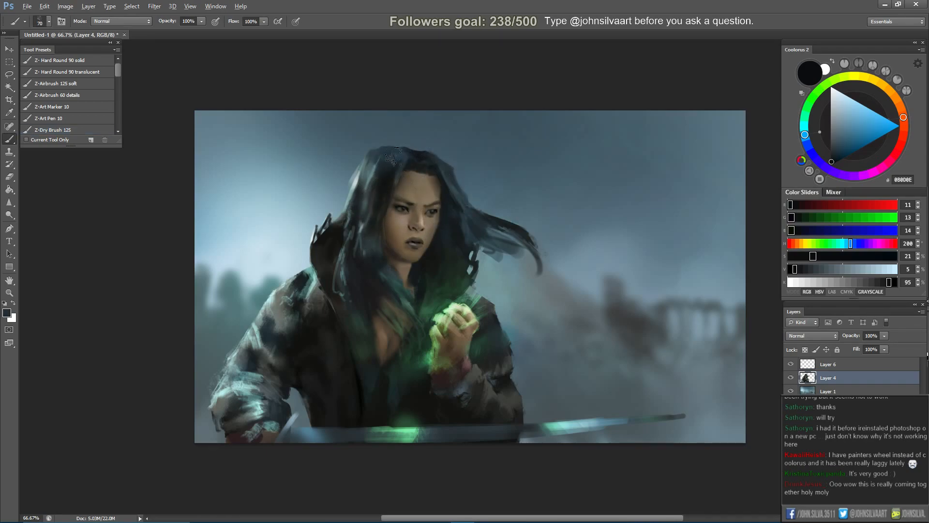
pyautogui.keyDown('alt'); pyautogui.click(397, 153); pyautogui.keyUp('alt')
pyautogui.press('[')
pyautogui.press('[')
pyautogui.press('[')
pyautogui.press('[')
pyautogui.press('[')
pyautogui.press('[')
pyautogui.press('[')
pyautogui.moveTo(389, 187); pyautogui.dragTo(384, 202)
# Flip the canvas back and paint the hair beside the face with sampled tone 080A0B, reducing the brush to 15 px.
pyautogui.hotkey('ctrl', 'shift', 'h')
pyautogui.press(']')
pyautogui.press(']')
pyautogui.keyDown('alt'); pyautogui.click(555, 190); pyautogui.keyUp('alt')
pyautogui.press(']')
pyautogui.press(']')
pyautogui.press(']')
pyautogui.keyDown('alt'); pyautogui.click(557, 178); pyautogui.keyUp('alt')
pyautogui.press('[')
pyautogui.press('[')
pyautogui.press('[')
pyautogui.press('[')
pyautogui.press('[')
pyautogui.press('[')
pyautogui.press('[')
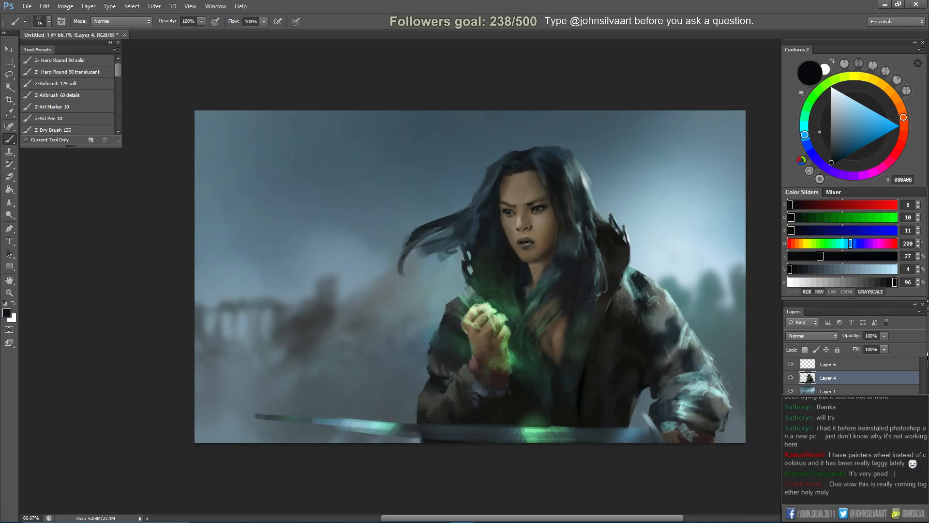
# Darken the outer strands of the near-side hair with sampled tone 151B1B and a 25 px brush.
pyautogui.keyDown('alt'); pyautogui.click(581, 201); pyautogui.keyUp('alt')
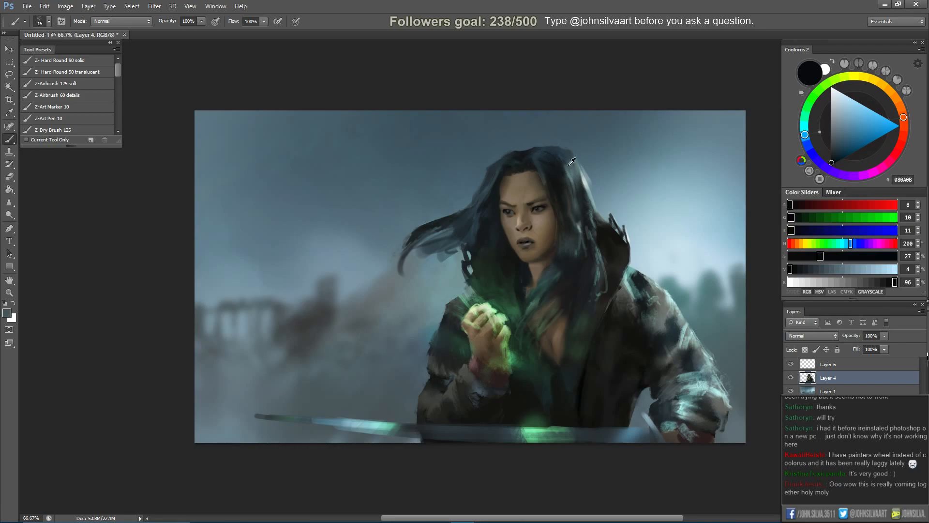
pyautogui.keyDown('alt'); pyautogui.click(583, 198); pyautogui.keyUp('alt')
pyautogui.press(']')
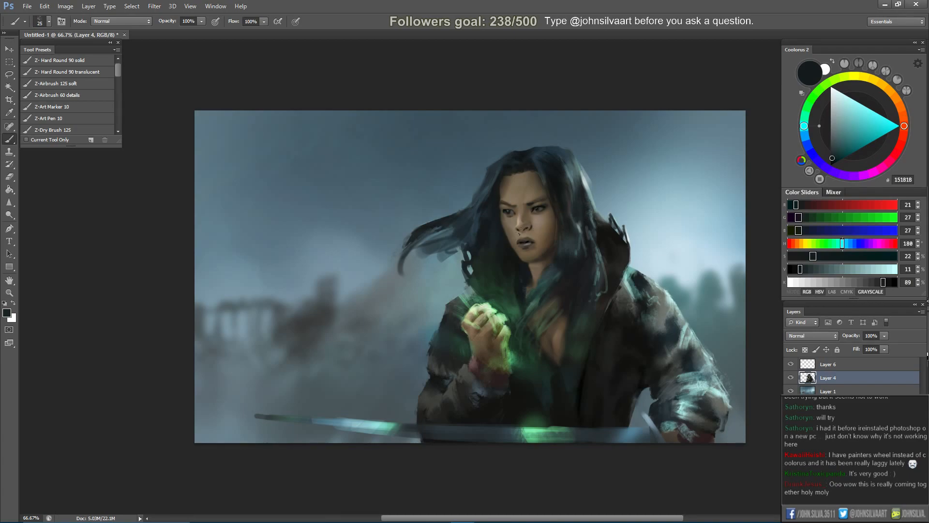
# Paint the cheek and chin around the mouth with sampled skin tones 786144 and 604E36, reducing the brush to 15 px.
pyautogui.keyDown('alt'); pyautogui.click(536, 228); pyautogui.keyUp('alt')
pyautogui.keyDown('alt'); pyautogui.click(538, 242); pyautogui.keyUp('alt')
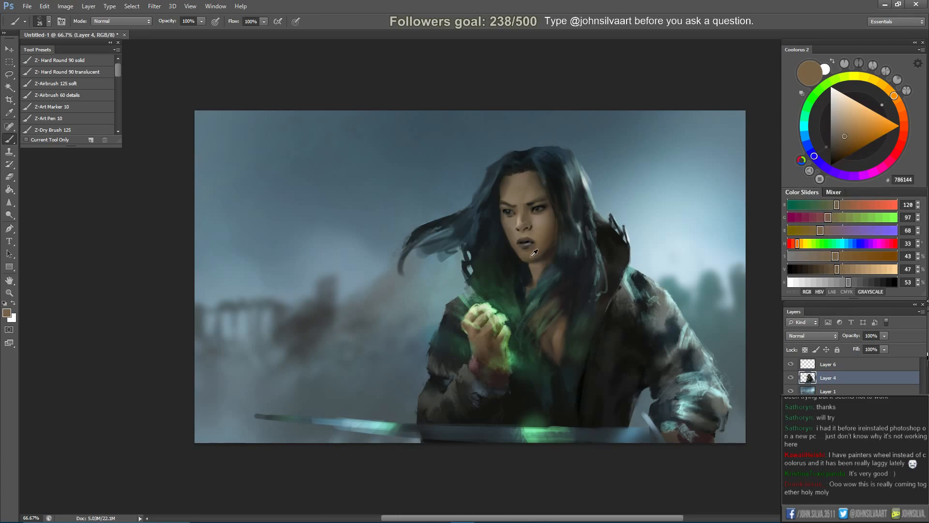
pyautogui.keyDown('alt'); pyautogui.click(531, 253); pyautogui.keyUp('alt')
pyautogui.press('[')
pyautogui.press('[')
pyautogui.press('[')
pyautogui.press('[')
pyautogui.press(']')
pyautogui.press(']')
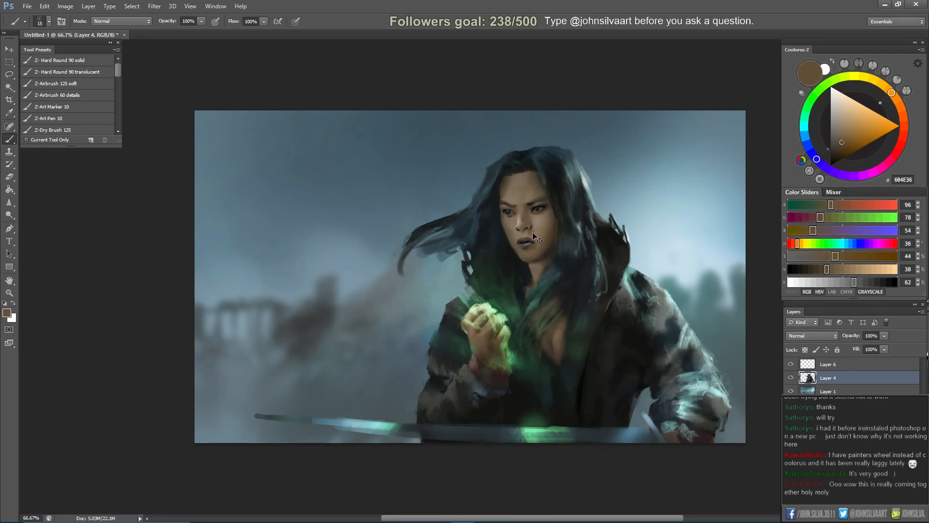
# Blend the cheek and mouth area with sampled skin tones 7C6546, 6A5841, 7A674D and 705C43, varying the brush size.
pyautogui.keyDown('alt'); pyautogui.click(532, 234); pyautogui.keyUp('alt')
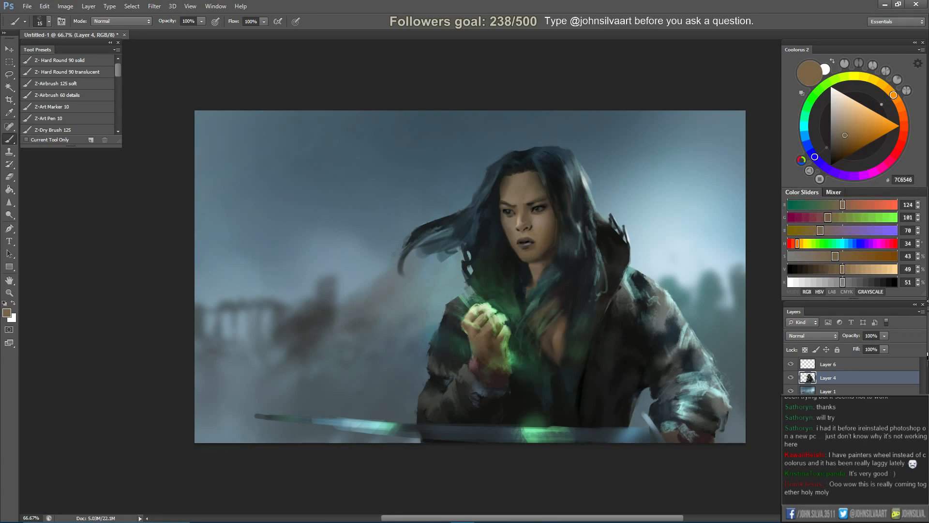
pyautogui.keyDown('alt'); pyautogui.click(534, 247); pyautogui.keyUp('alt')
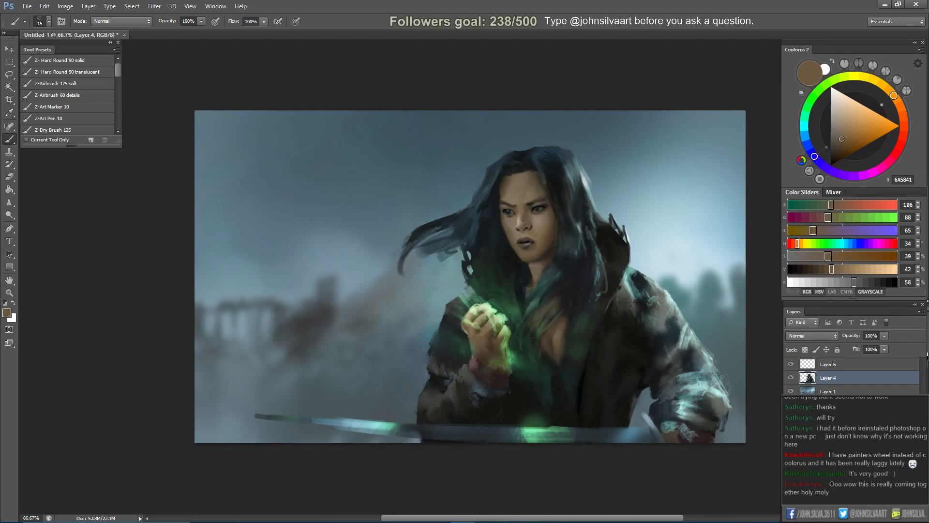
pyautogui.keyDown('alt'); pyautogui.click(536, 227); pyautogui.keyUp('alt')
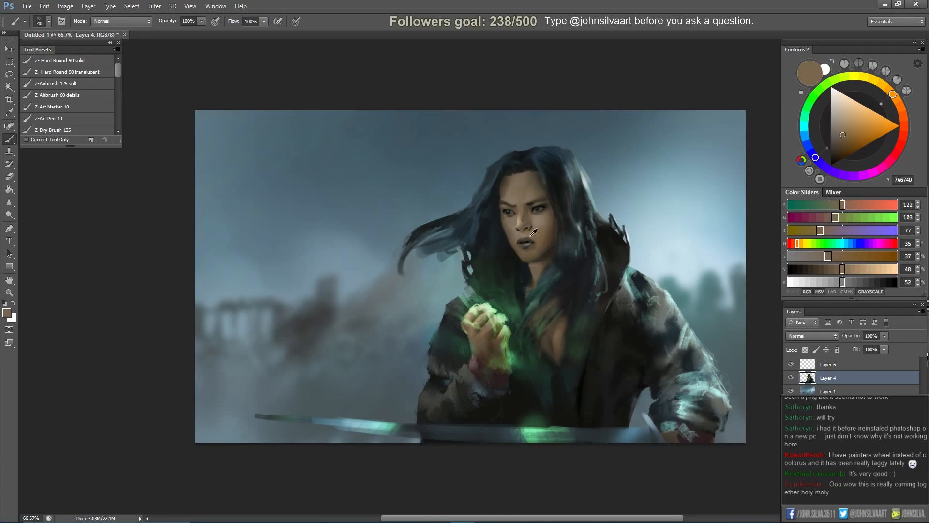
pyautogui.keyDown('alt'); pyautogui.click(533, 229); pyautogui.keyUp('alt')
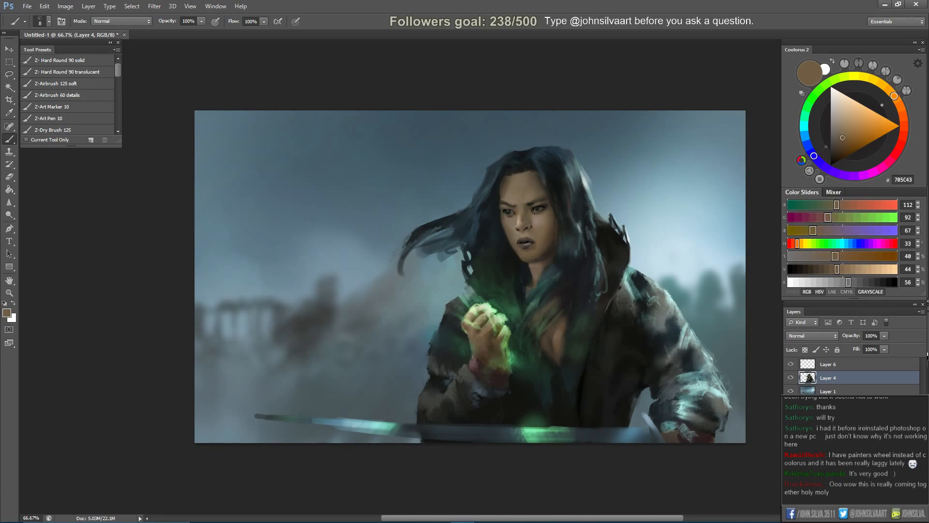
# Lighten the nose and mouth with the Dodge tool on Midtones at 65% exposure and blend them with Smudge at 100% strength.
pyautogui.click(9, 215)
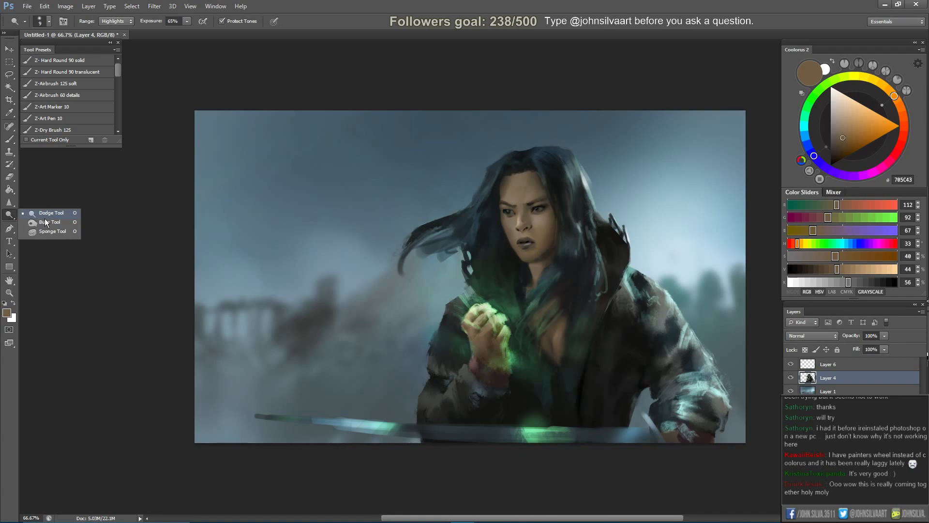
pyautogui.click(42, 213)
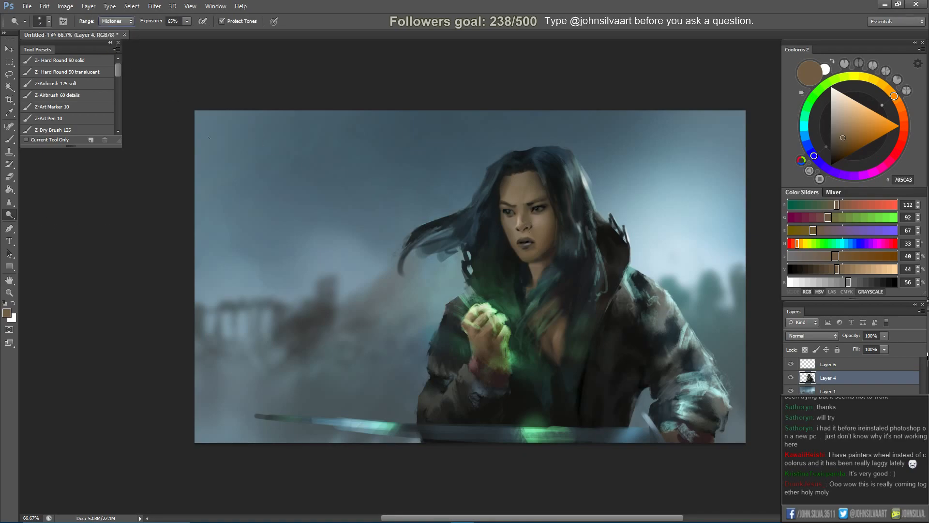
pyautogui.hotkey('ctrl', '+')
pyautogui.press(']')
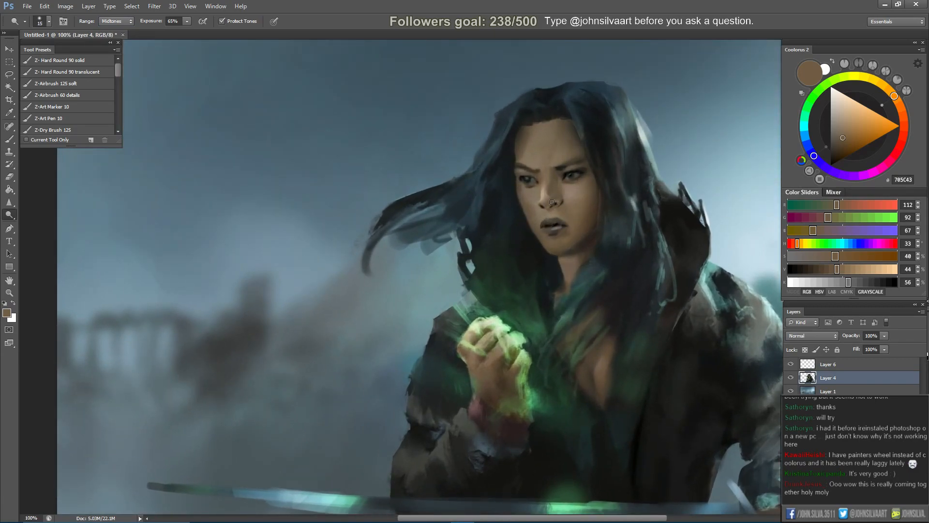
pyautogui.press('[')
pyautogui.press('[')
pyautogui.press('[')
pyautogui.press('r')
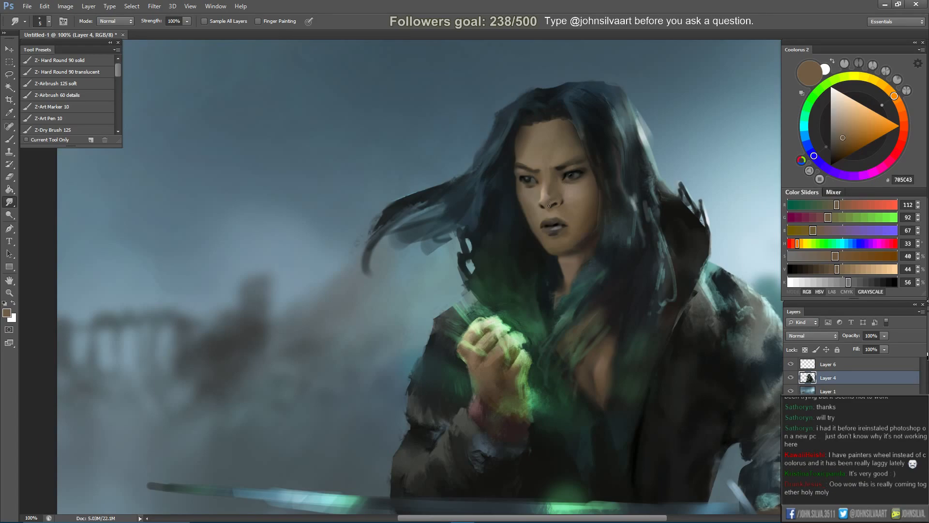
# Repaint the nose, lip and chin shadows with sampled tones 60513C, 574930 and 32281E, enlarging the brush.
pyautogui.press('b')
pyautogui.keyDown('alt'); pyautogui.click(546, 209); pyautogui.keyUp('alt')
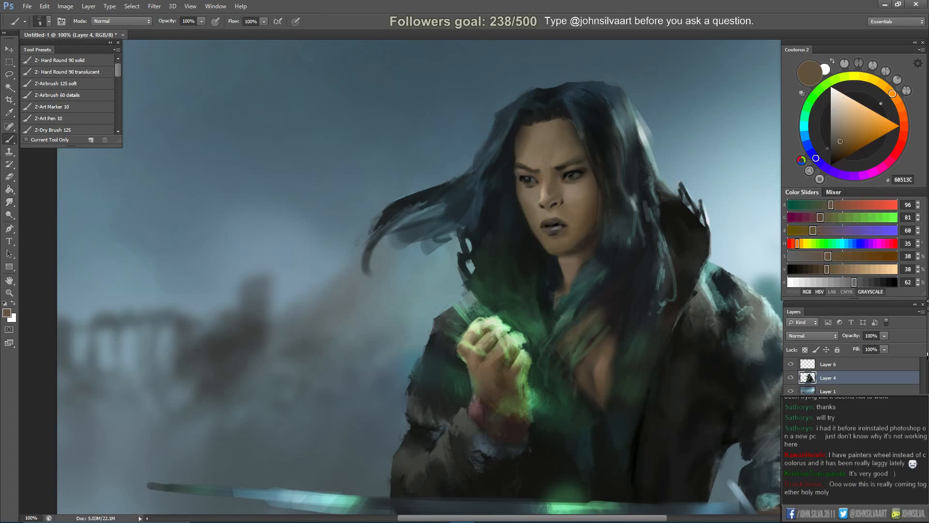
pyautogui.keyDown('alt'); pyautogui.click(575, 236); pyautogui.keyUp('alt')
pyautogui.keyDown('alt'); pyautogui.click(562, 243); pyautogui.keyUp('alt')
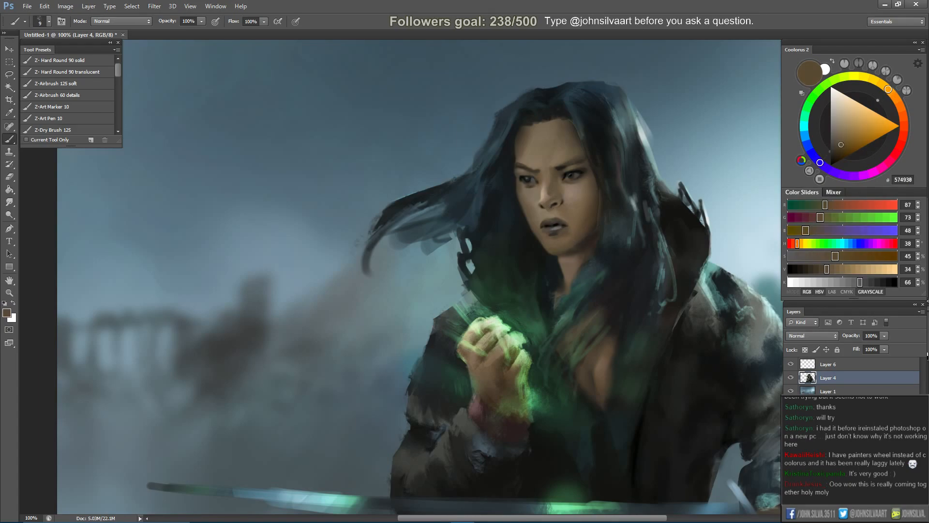
pyautogui.keyDown('alt'); pyautogui.click(552, 203); pyautogui.keyUp('alt')
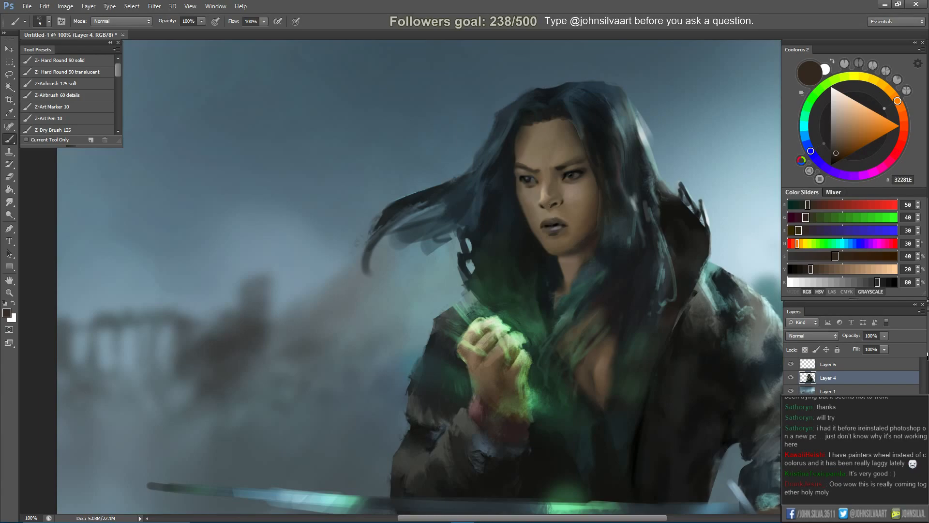
pyautogui.press(']')
pyautogui.press(']')
pyautogui.press(']')
# Soften the facial transitions with a larger Smudge brush at 100% strength and flip the canvas horizontally.
pyautogui.press('r')
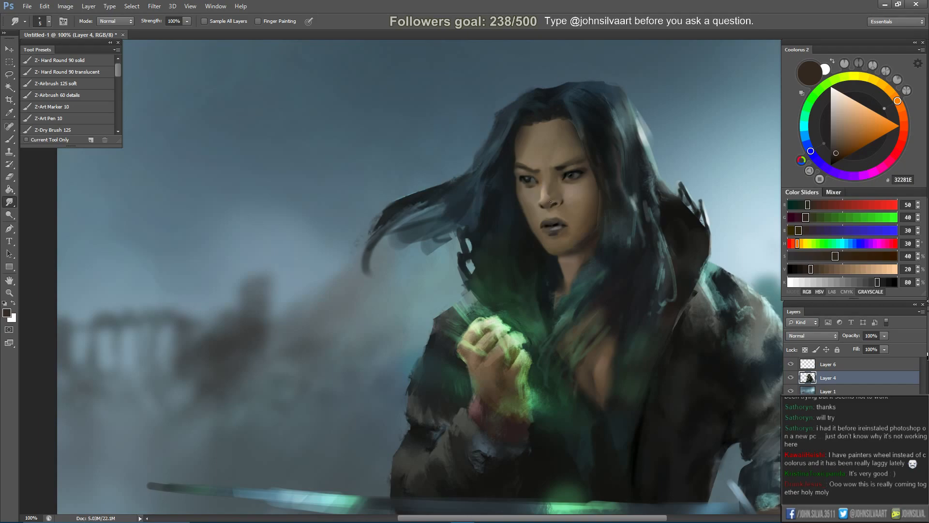
pyautogui.press(']')
pyautogui.hotkey('ctrl', 'shift', 'h')
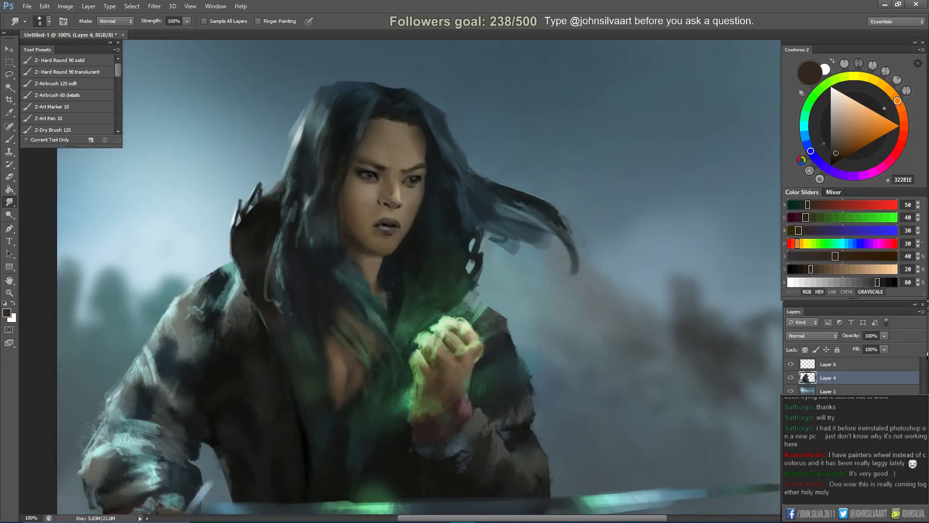
# Check the figure in mirrored view and soften the nose area with a smaller Smudge brush at 100% strength.
pyautogui.hotkey('ctrl', 'shift', 'h')
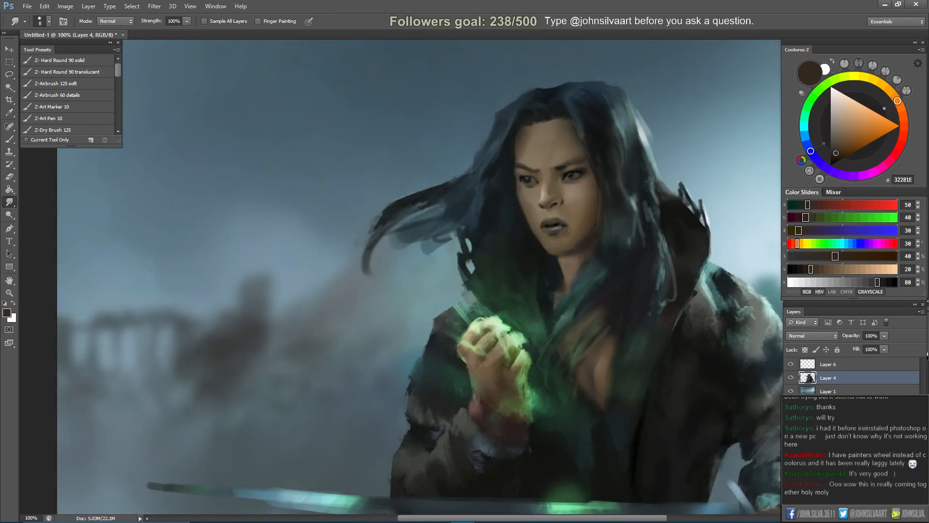
pyautogui.hotkey('ctrl', '-')
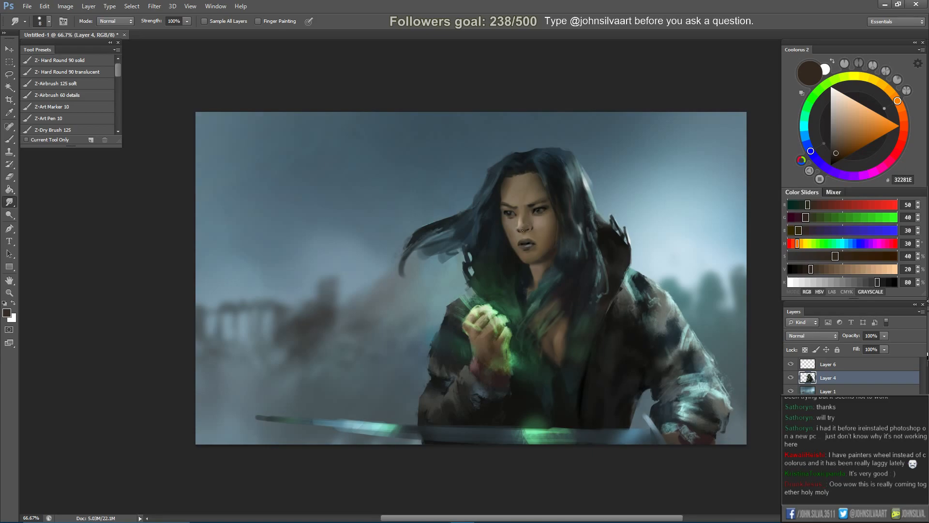
pyautogui.press('h')
pyautogui.press('[')
pyautogui.press('[')
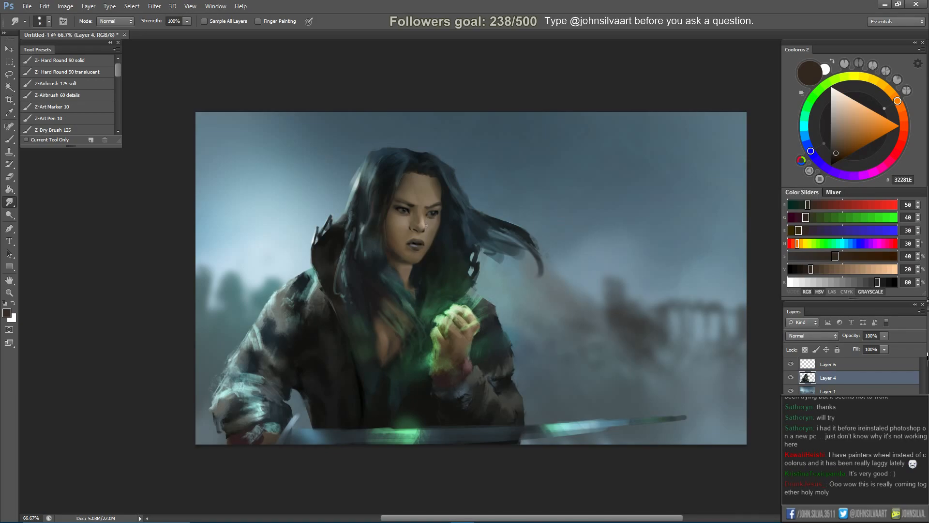
# Repaint the shaded side of the face with sampled tones 584B3A and 6E5D48, checking it in mirrored view.
pyautogui.hotkey('ctrl', 'shift', 'h')
pyautogui.press('b')
pyautogui.keyDown('alt'); pyautogui.click(507, 216); pyautogui.keyUp('alt')
pyautogui.hotkey('ctrl', 'shift', 'h')
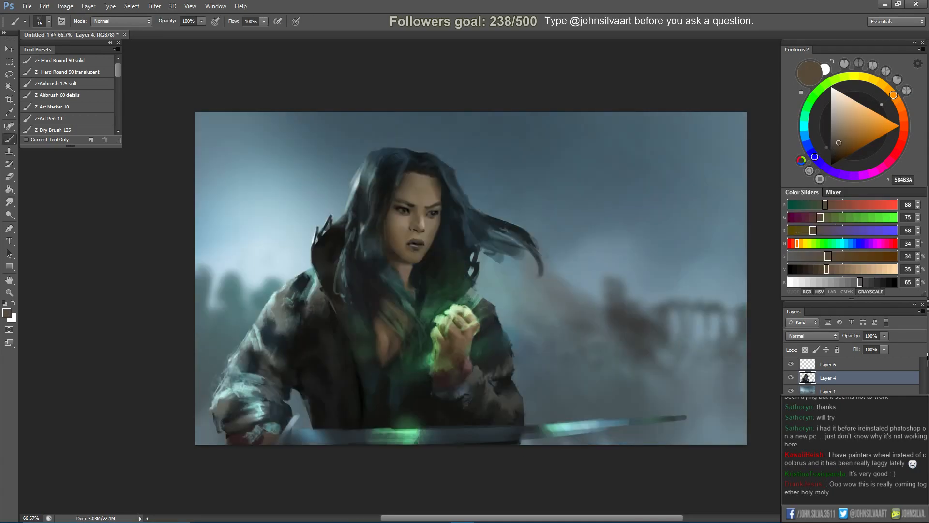
pyautogui.hotkey('ctrl', 'shift', 'h')
pyautogui.hotkey('ctrl', 's')
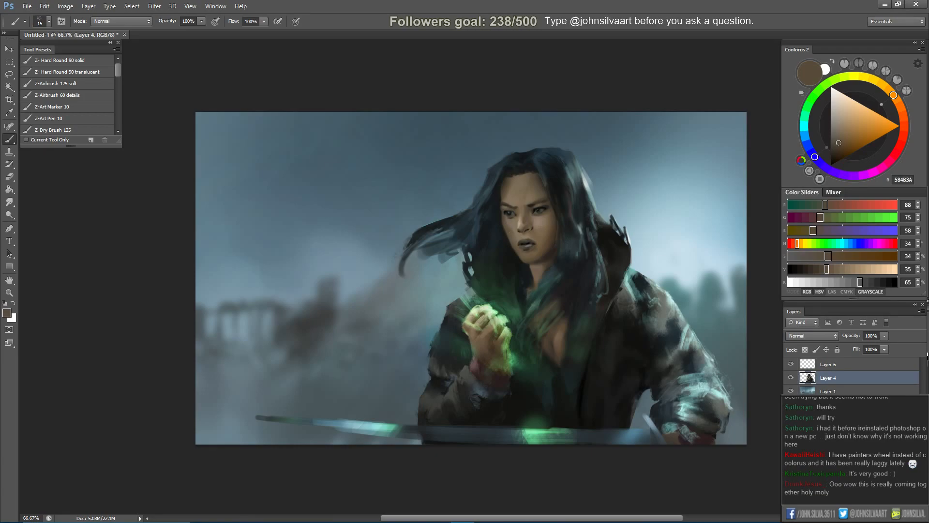
pyautogui.keyDown('alt'); pyautogui.click(516, 234); pyautogui.keyUp('alt')
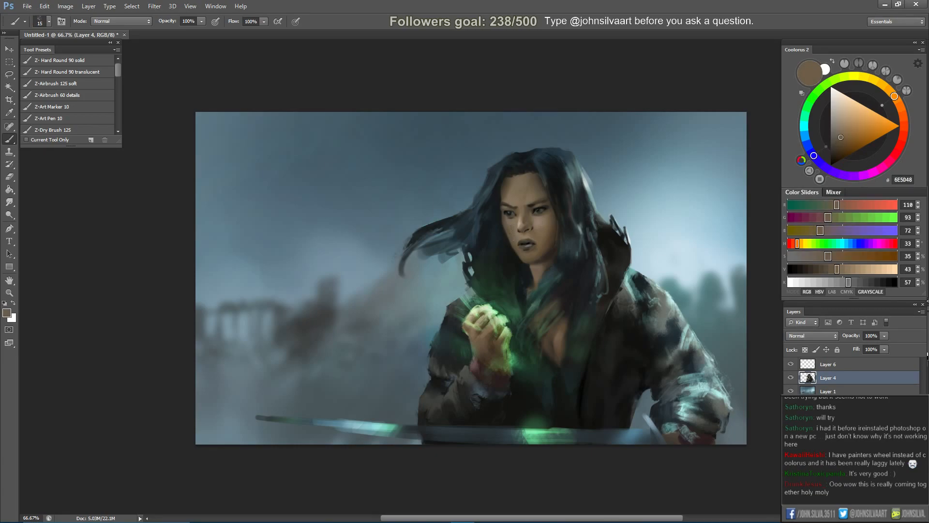
pyautogui.press('r')
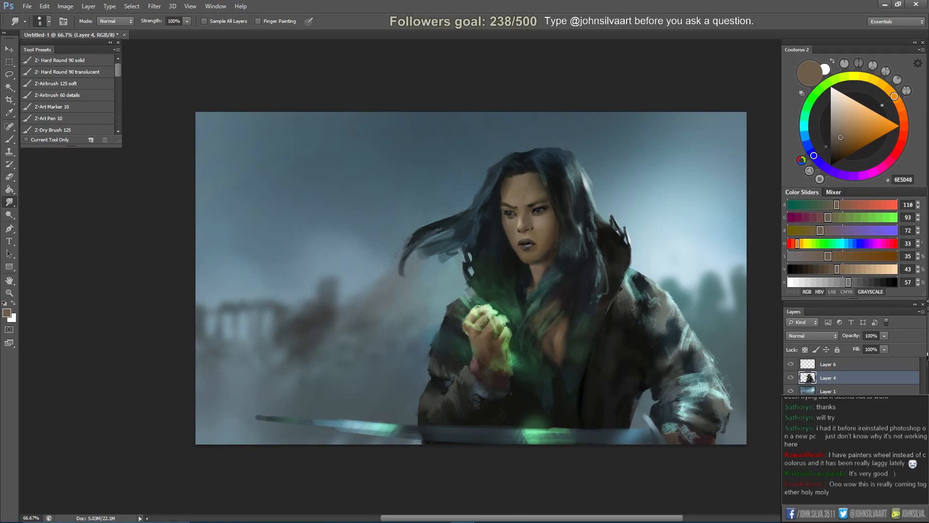
# Refine the nose bridge and the area between the brows with sampled skin tones B9A07E and 7D6A52, varying the brush size.
pyautogui.press('b')
pyautogui.keyDown('alt'); pyautogui.click(522, 218); pyautogui.keyUp('alt')
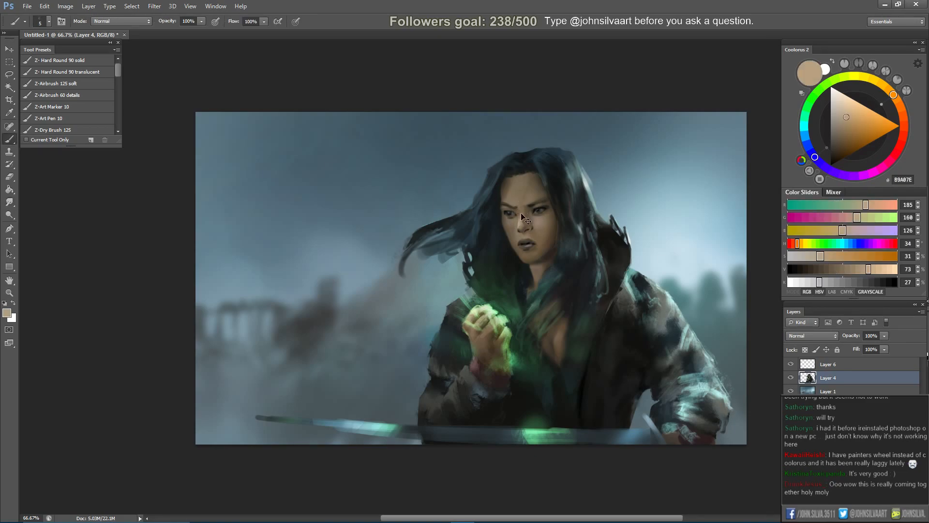
pyautogui.press(']')
pyautogui.press(']')
pyautogui.press(']')
pyautogui.press(']')
pyautogui.press('[')
pyautogui.press('[')
pyautogui.press('[')
pyautogui.keyDown('alt'); pyautogui.click(521, 216); pyautogui.keyUp('alt')
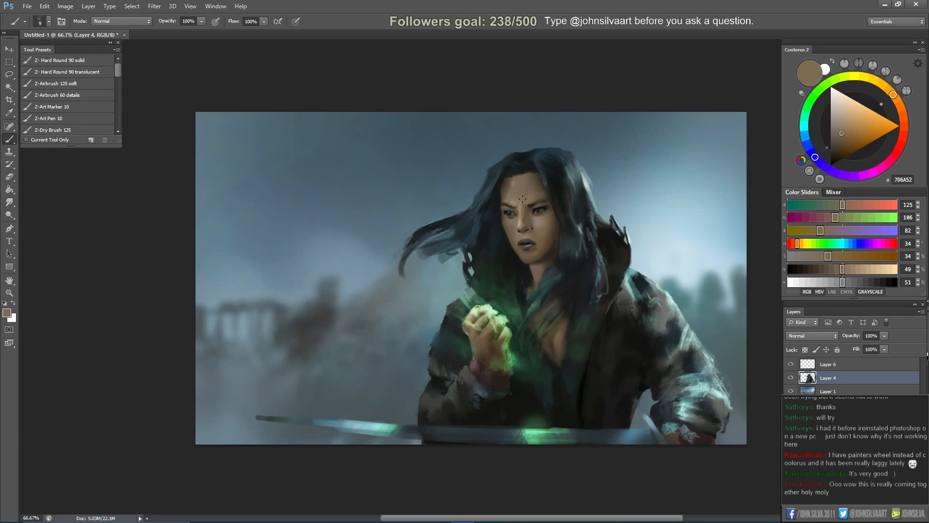
# Repaint the brow crease and lower forehead with sampled skin tones 9F886A and 786652, enlarging the brush.
pyautogui.keyDown('alt'); pyautogui.click(520, 206); pyautogui.keyUp('alt')
pyautogui.press('[')
pyautogui.press('[')
pyautogui.keyDown('alt'); pyautogui.click(520, 207); pyautogui.keyUp('alt')
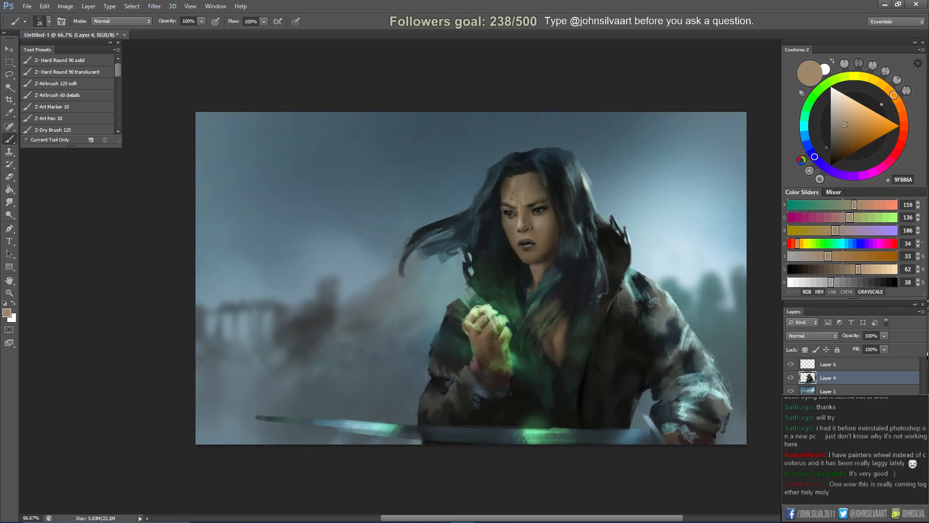
pyautogui.keyDown('alt'); pyautogui.click(517, 191); pyautogui.keyUp('alt')
pyautogui.press(']')
pyautogui.press(']')
pyautogui.press(']')
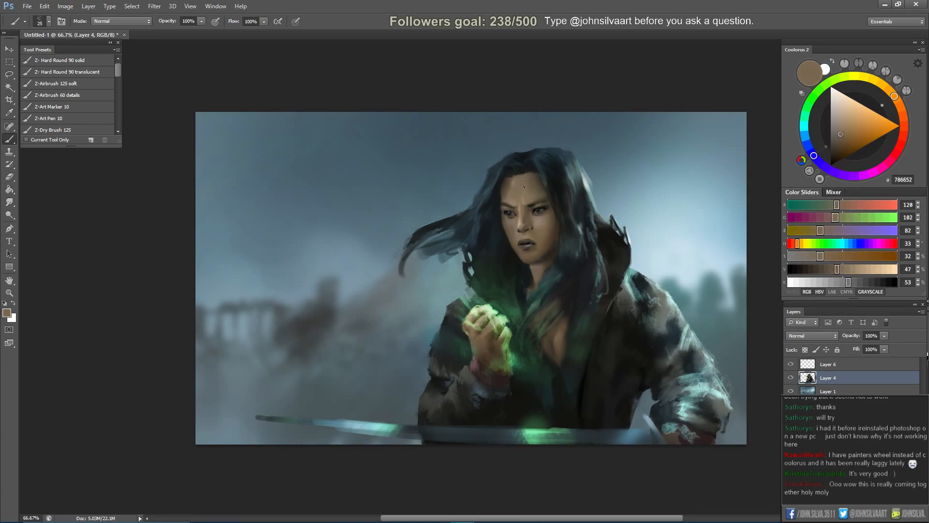
# Shade the forehead near the hairline with sampled tones 5D4D36, 614F3B and 7E6D54 using a smaller brush.
pyautogui.press('[')
pyautogui.keyDown('alt'); pyautogui.click(510, 184); pyautogui.keyUp('alt')
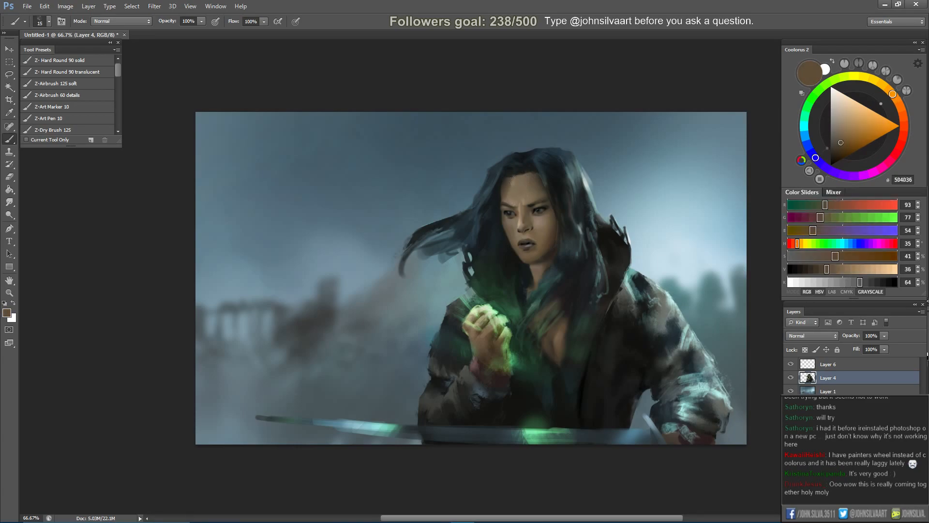
pyautogui.keyDown('alt'); pyautogui.click(506, 188); pyautogui.keyUp('alt')
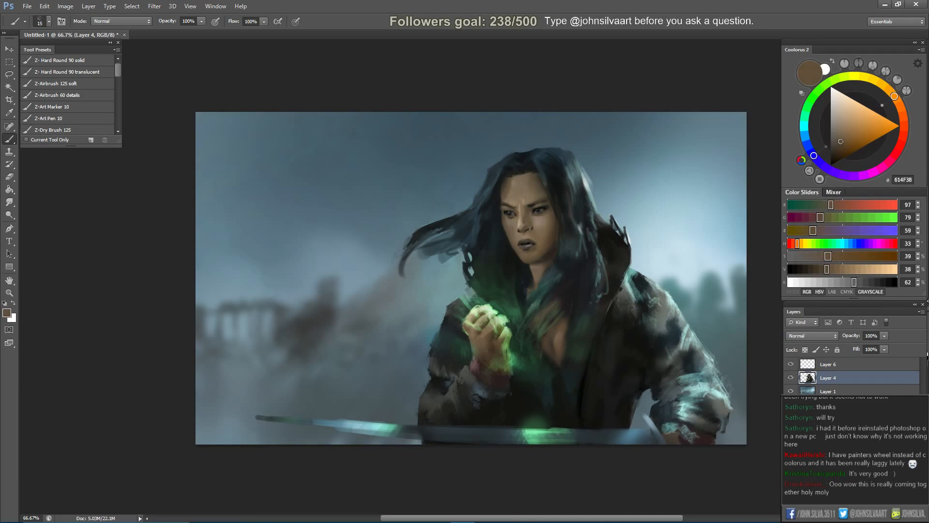
pyautogui.keyDown('alt'); pyautogui.click(519, 179); pyautogui.keyUp('alt')
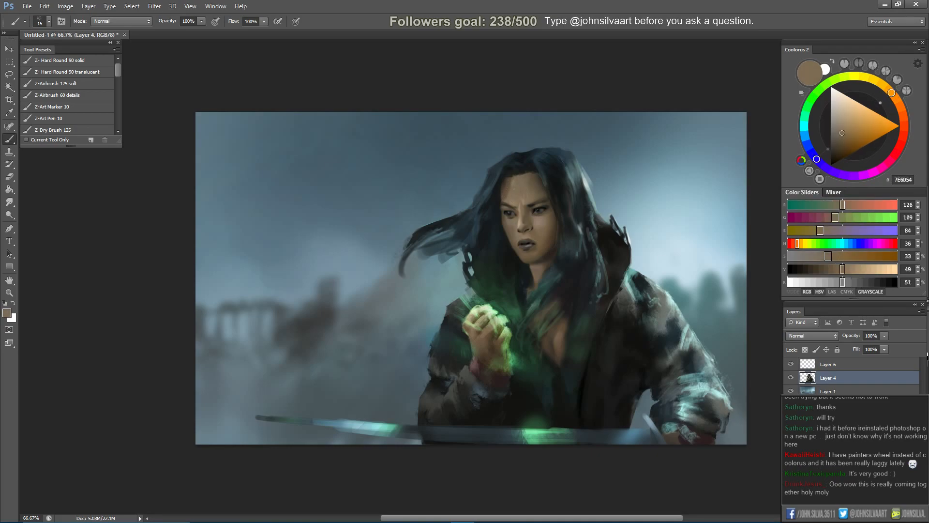
# Flip the canvas horizontally, blend the face with a larger Smudge brush at 100% strength, and flip it back.
pyautogui.hotkey('ctrl', 'shift', 'h')
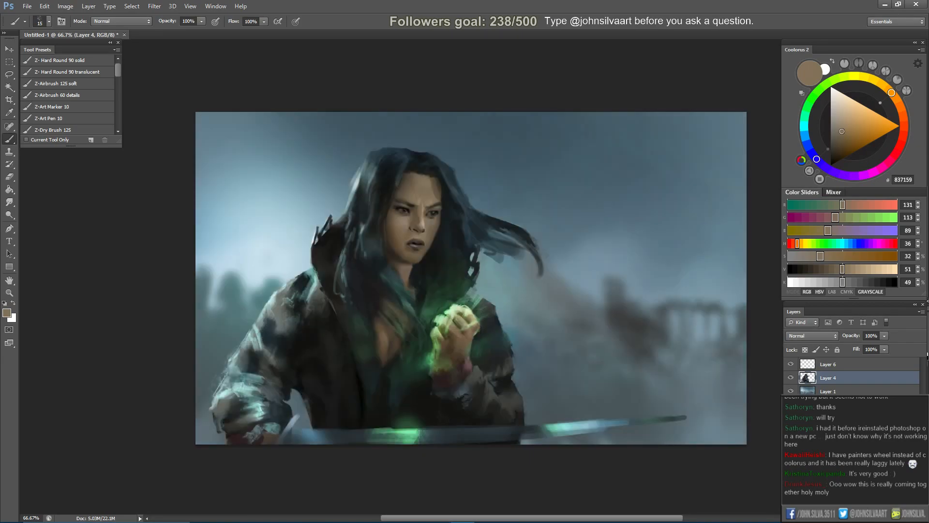
pyautogui.press('r')
pyautogui.press(']')
pyautogui.press(']')
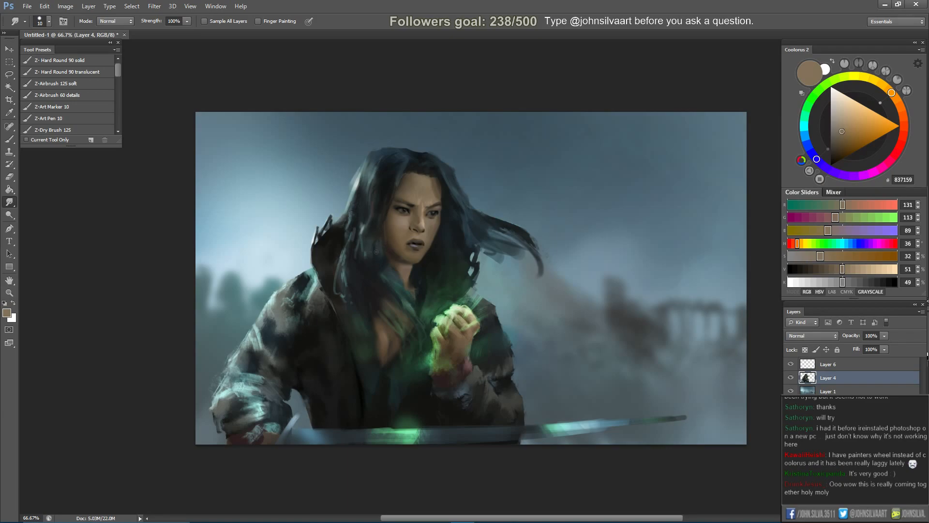
pyautogui.hotkey('ctrl', 'shift', 'h')
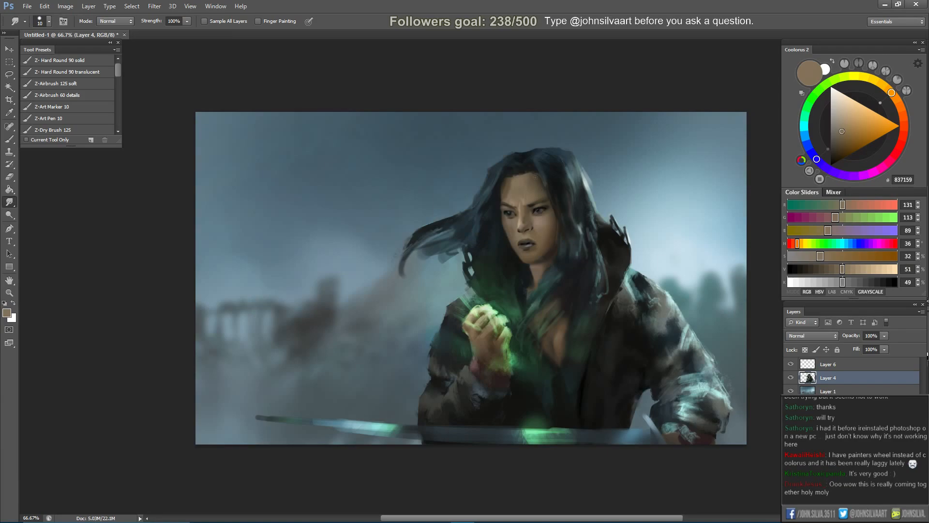
# Touch up the hair with the sampled dark blue tone 142025 and blend it with Smudge at 100% strength.
pyautogui.press('b')
pyautogui.keyDown('alt'); pyautogui.click(533, 154); pyautogui.keyUp('alt')
pyautogui.moveTo(571, 260)
pyautogui.mouseDown()
pyautogui.moveTo(554, 250)
pyautogui.moveTo(567, 258)
pyautogui.mouseUp()
pyautogui.press('r')
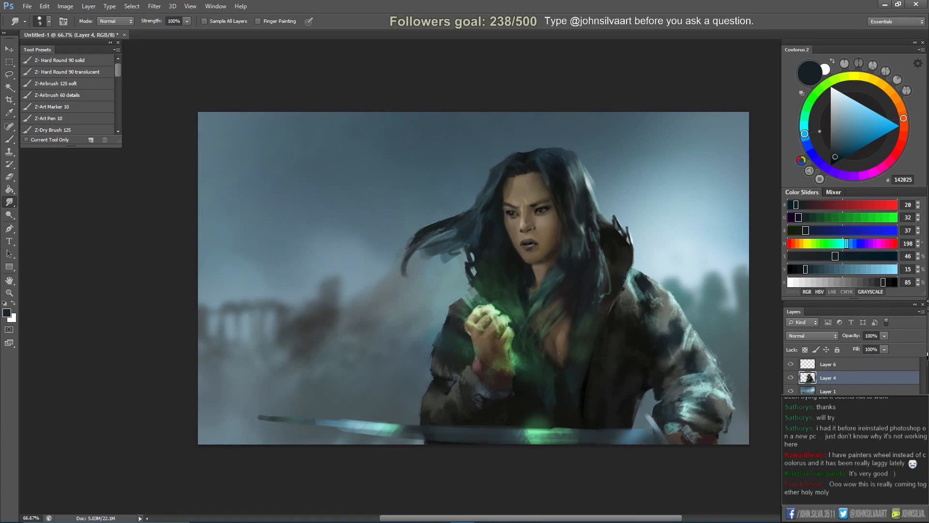
pyautogui.hotkey('ctrl', '+')
pyautogui.moveTo(592, 377); pyautogui.dragTo(557, 378)
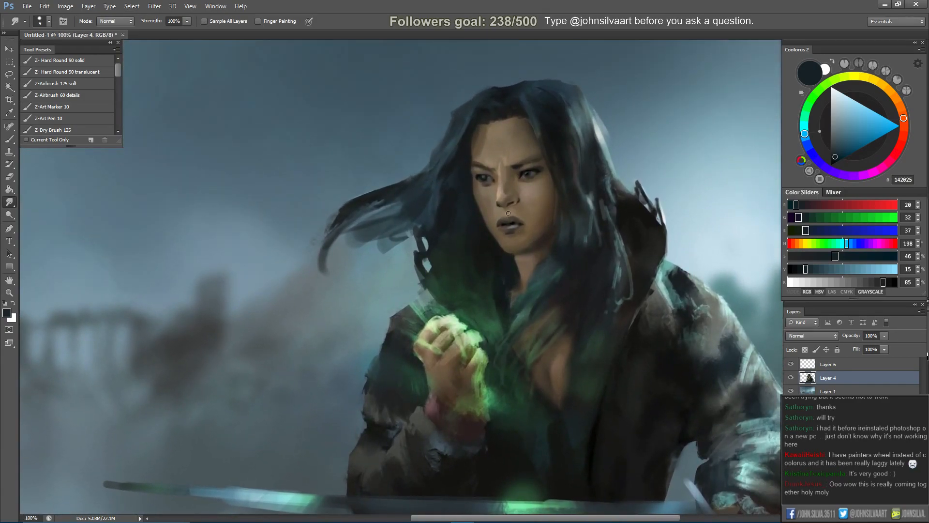
# Darken the cheek and mouth area with the Burn tool on Midtones at 50% exposure, varying the brush size.
pyautogui.moveTo(9, 215); pyautogui.dragTo(50, 223)
pyautogui.press(']')
pyautogui.press(']')
pyautogui.press(']')
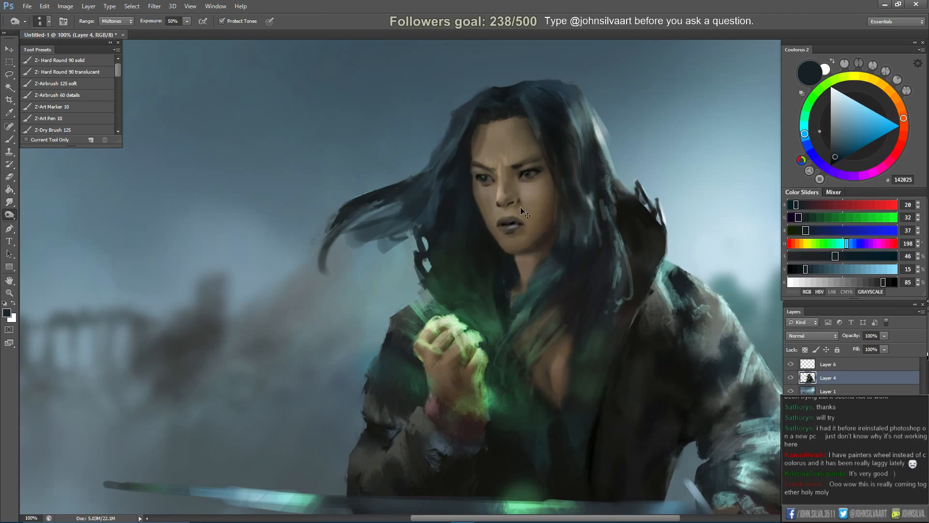
pyautogui.press('[')
pyautogui.press(']')
pyautogui.press('[')
pyautogui.press('[')
pyautogui.press('[')
# Repaint the lip and mouth edges with sampled browns 483626 and 473E2F, using the 60 px round brush reduced to a small size.
pyautogui.press('b')
pyautogui.keyDown('alt'); pyautogui.click(552, 217); pyautogui.keyUp('alt')
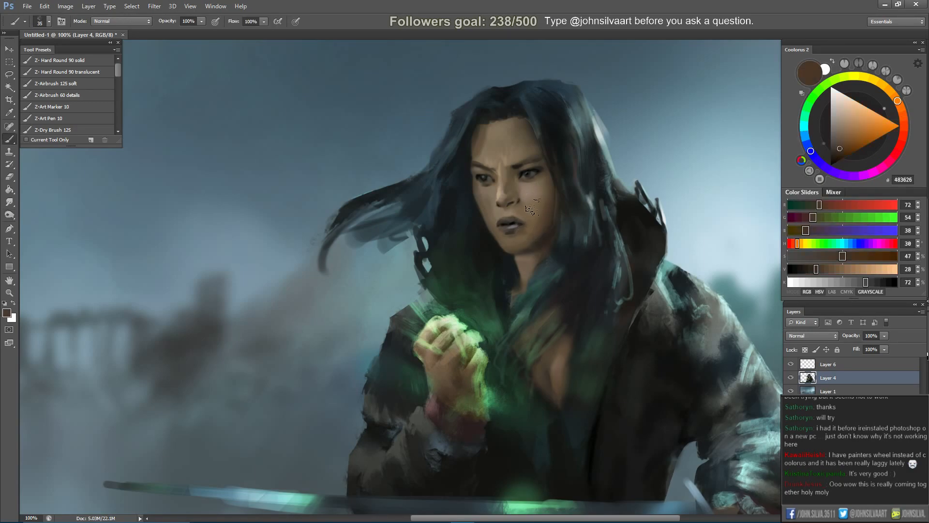
pyautogui.rightClick(532, 206)
pyautogui.click(599, 322)
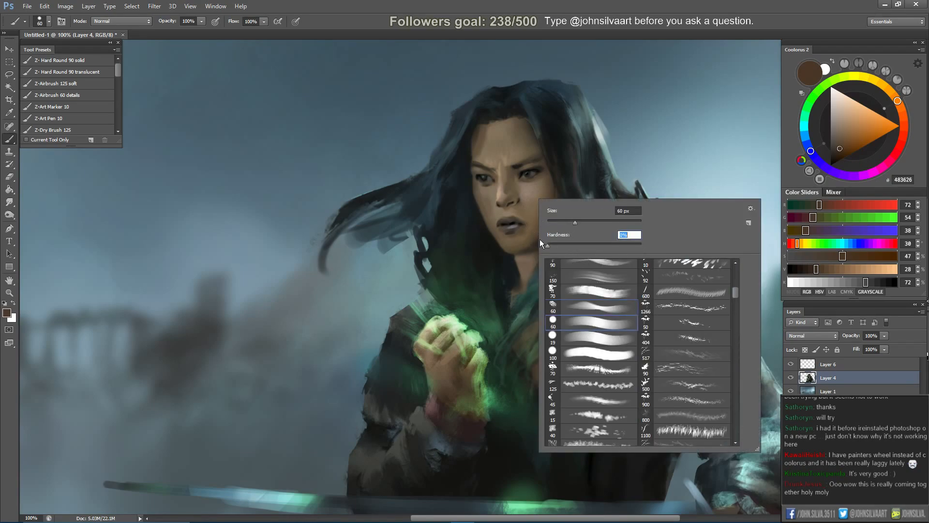
pyautogui.press('Return')
pyautogui.press('[')
pyautogui.press('[')
pyautogui.press('[')
pyautogui.press('[')
pyautogui.press('[')
pyautogui.press('[')
pyautogui.press('[')
pyautogui.press('[')
pyautogui.press('[')
pyautogui.press('[')
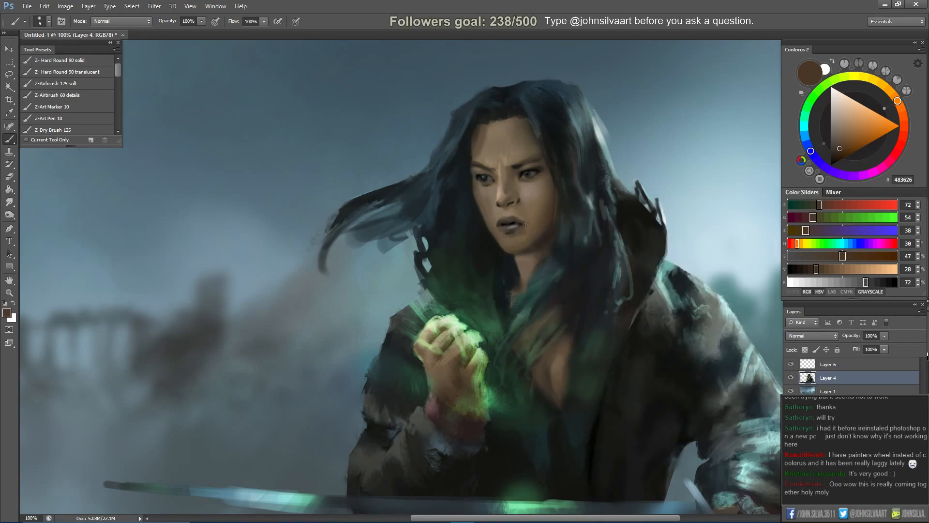
pyautogui.press('[')
pyautogui.press('[')
pyautogui.press('[')
pyautogui.keyDown('alt'); pyautogui.click(505, 232); pyautogui.keyUp('alt')
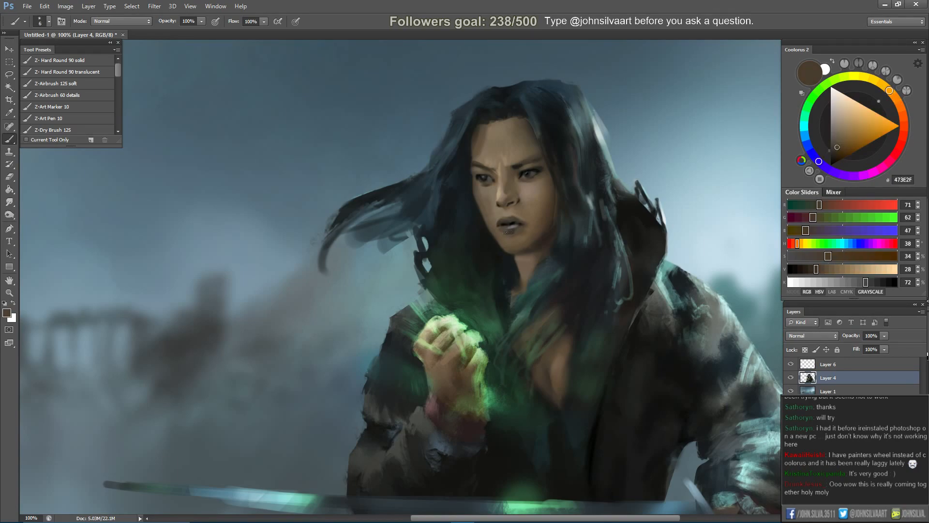
pyautogui.keyDown('alt'); pyautogui.click(525, 226); pyautogui.keyUp('alt')
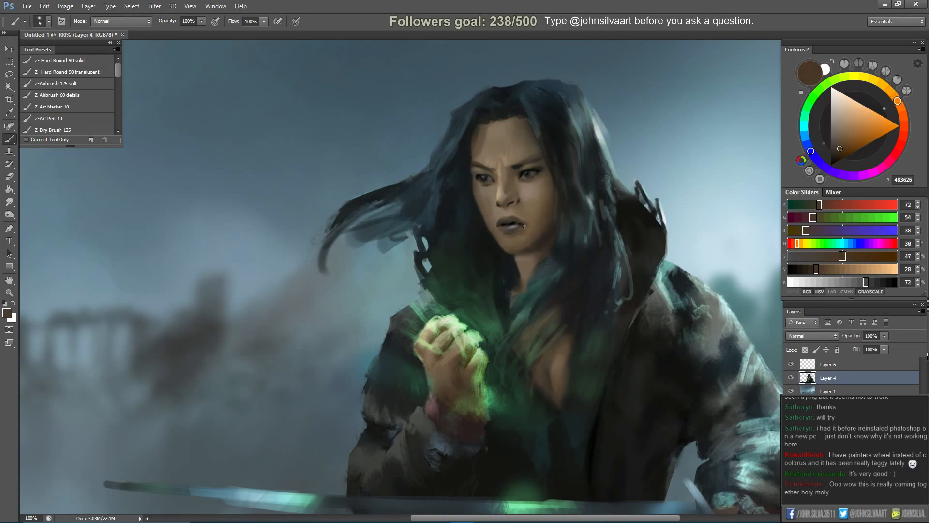
# Blend the cheeks and the skin around the mouth with sampled tones 8E7A68, 7D6D5D and 63523C, varying the brush size.
pyautogui.press(']')
pyautogui.press(']')
pyautogui.press(']')
pyautogui.press(']')
pyautogui.press(']')
pyautogui.keyDown('alt'); pyautogui.click(534, 193); pyautogui.keyUp('alt')
pyautogui.press('[')
pyautogui.press('[')
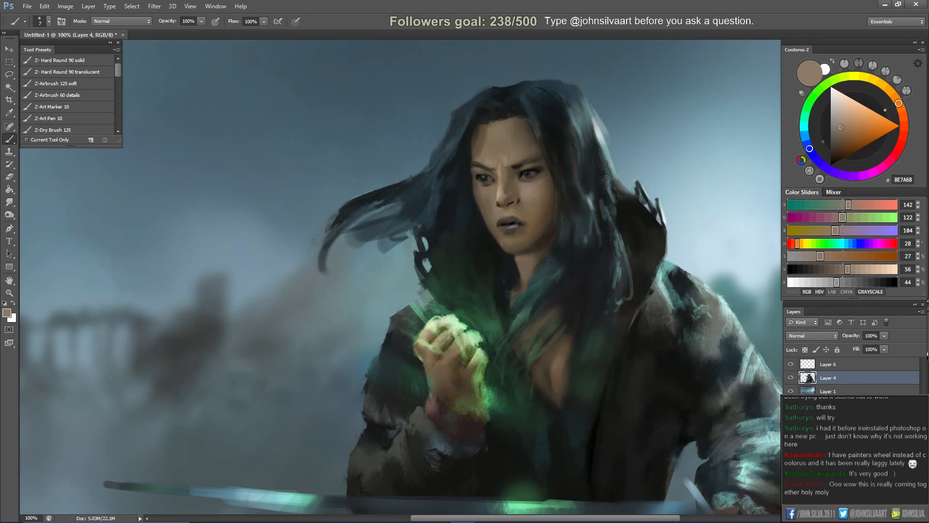
pyautogui.keyDown('alt'); pyautogui.click(487, 192); pyautogui.keyUp('alt')
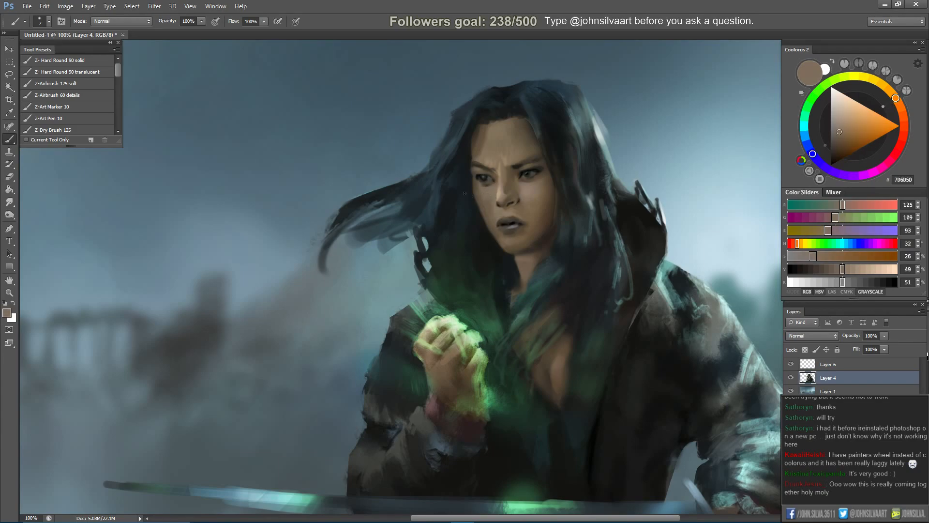
pyautogui.keyDown('alt'); pyautogui.click(482, 213); pyautogui.keyUp('alt')
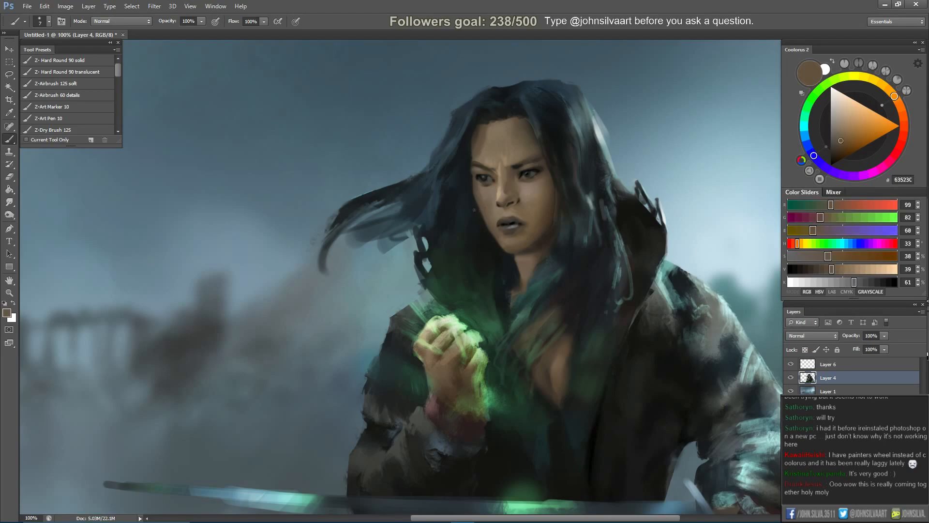
# Define the face contour against the hair with sampled dark tones 111719 and 0C0E0C, using the 60 px round brush at 100% hardness, reduced in size.
pyautogui.rightClick(462, 201)
pyautogui.click(532, 329)
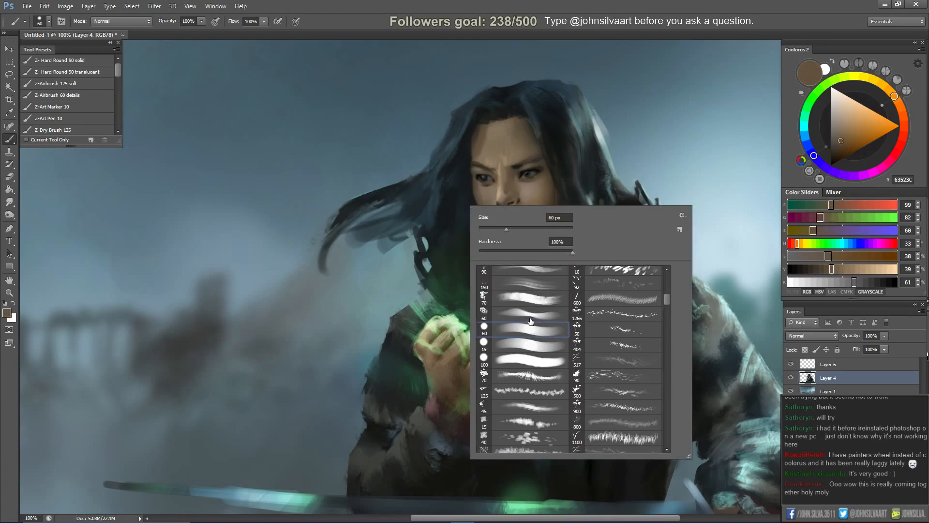
pyautogui.keyDown('alt'); pyautogui.click(468, 190); pyautogui.keyUp('alt')
pyautogui.press('[')
pyautogui.press('[')
pyautogui.press('[')
pyautogui.press('[')
pyautogui.press('[')
pyautogui.press('[')
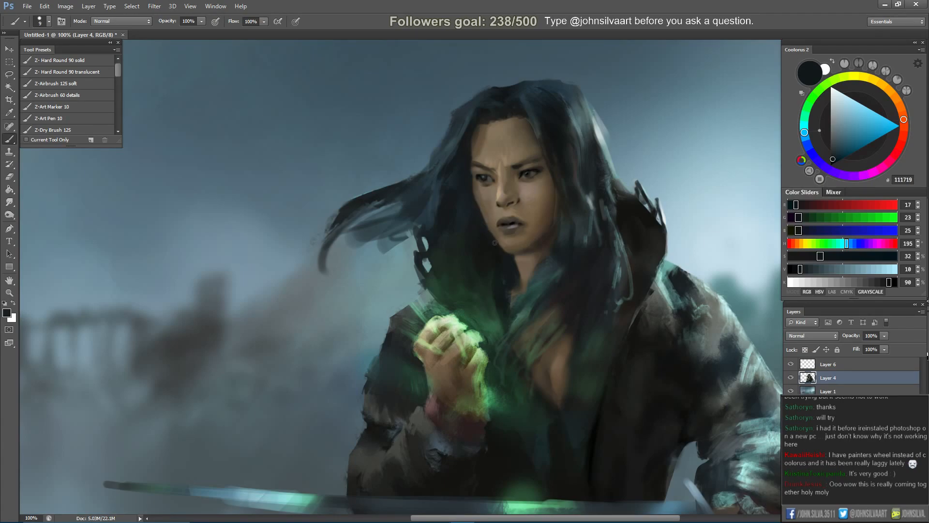
pyautogui.keyDown('alt'); pyautogui.click(493, 246); pyautogui.keyUp('alt')
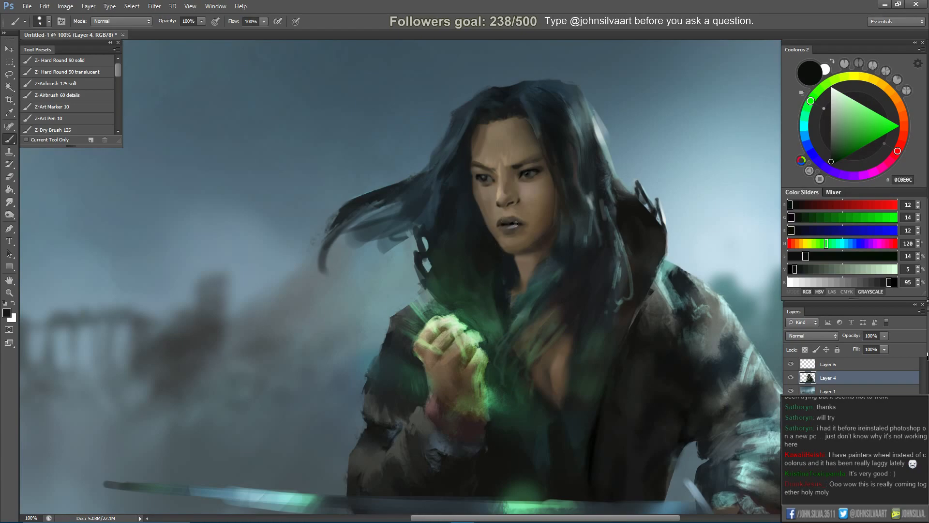
# Touch up the hair edge along the jaw with the sampled tone 272F31 and a smaller brush.
pyautogui.keyDown('alt'); pyautogui.click(629, 209); pyautogui.keyUp('alt')
pyautogui.press('[')
pyautogui.press('[')
pyautogui.press('[')
pyautogui.press('[')
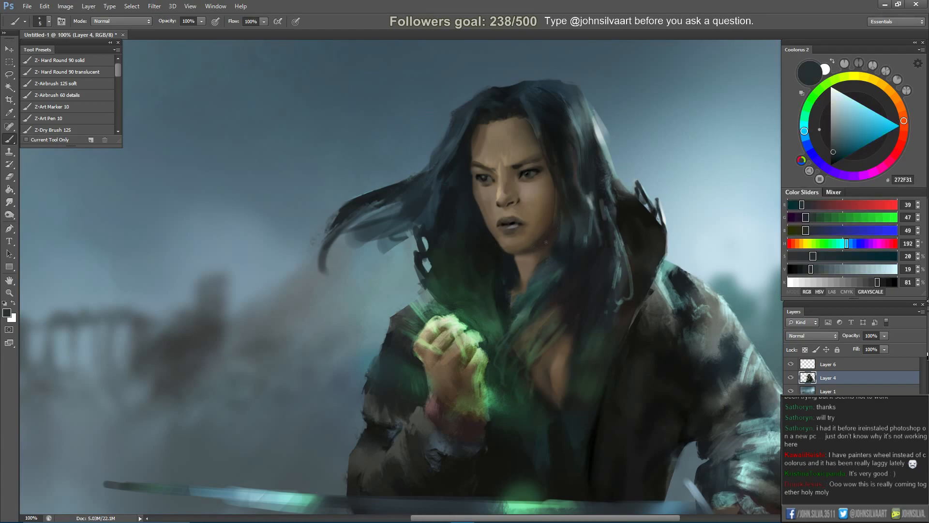
# Darken the hair edge beside the forehead and eye with the sampled near-black 0C0C0A and a slightly larger brush.
pyautogui.keyDown('alt'); pyautogui.click(542, 241); pyautogui.keyUp('alt')
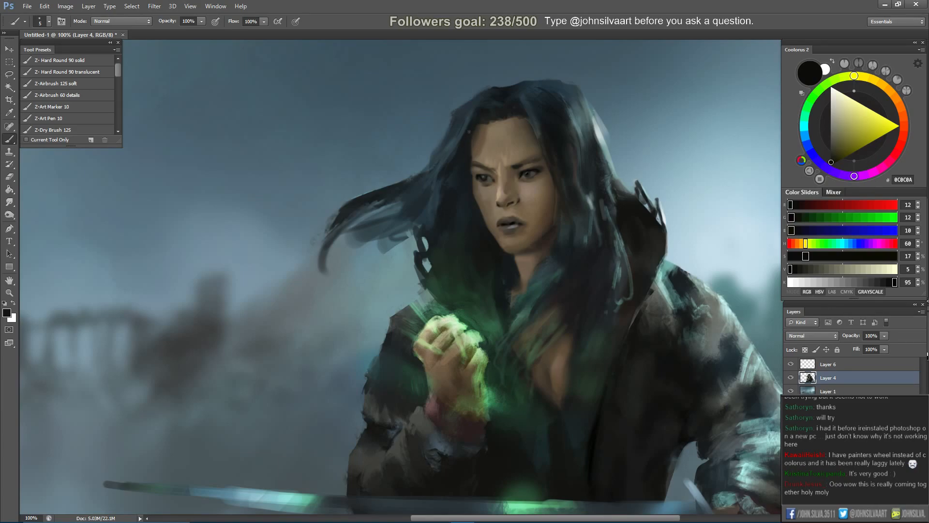
pyautogui.press(']')
pyautogui.moveTo(470, 174); pyautogui.dragTo(475, 185)
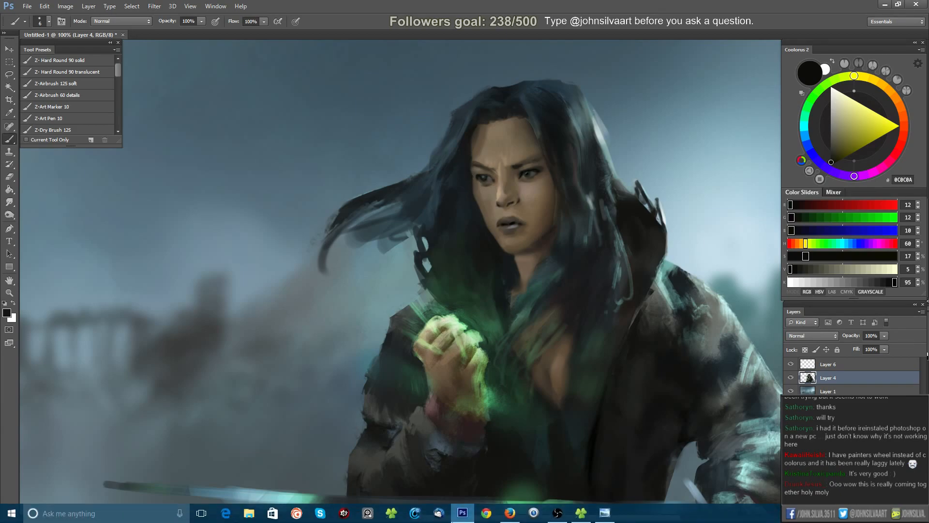
pyautogui.moveTo(462, 512)
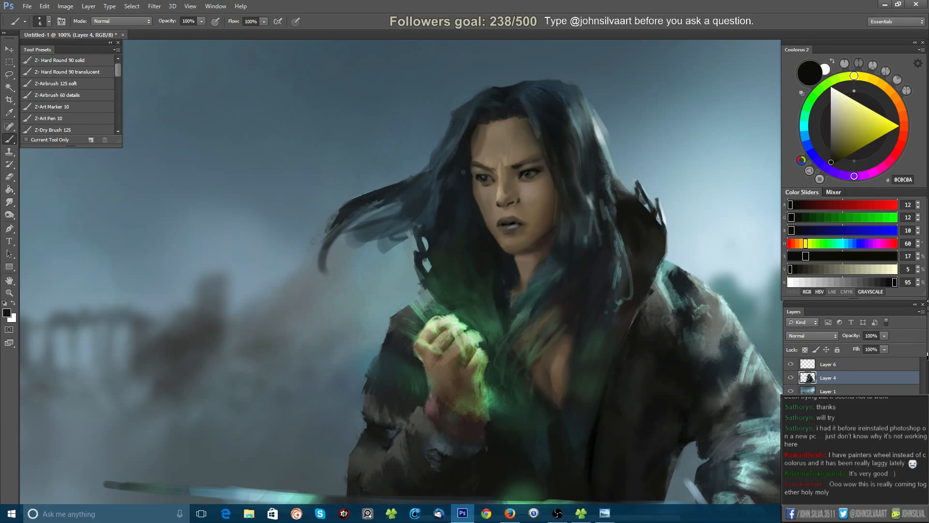
# Darken the hair edge beside both sides of the face with near-black tones 000000, 030303 and 020303, using a larger brush.
pyautogui.moveTo(840, 155); pyautogui.dragTo(831, 166)
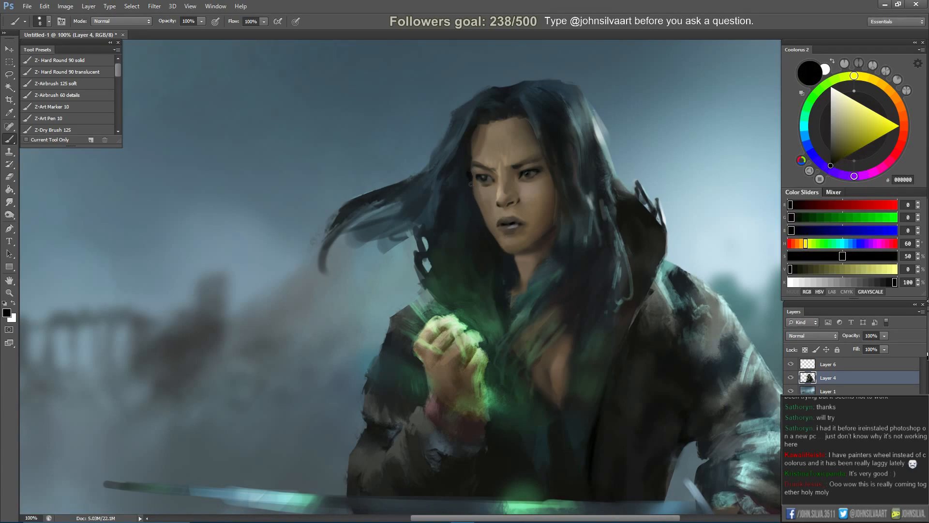
pyautogui.keyDown('alt'); pyautogui.click(468, 175); pyautogui.keyUp('alt')
pyautogui.press(']')
pyautogui.press(']')
pyautogui.press(']')
pyautogui.hotkey('ctrl', 'shift', 'h')
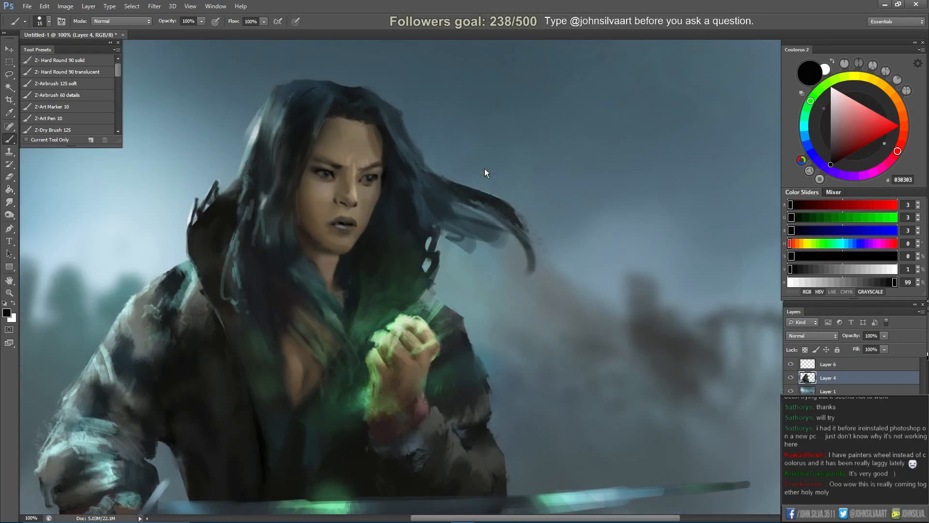
pyautogui.keyDown('alt'); pyautogui.click(385, 174); pyautogui.keyUp('alt')
pyautogui.hotkey('ctrl', 'shift', 'h')
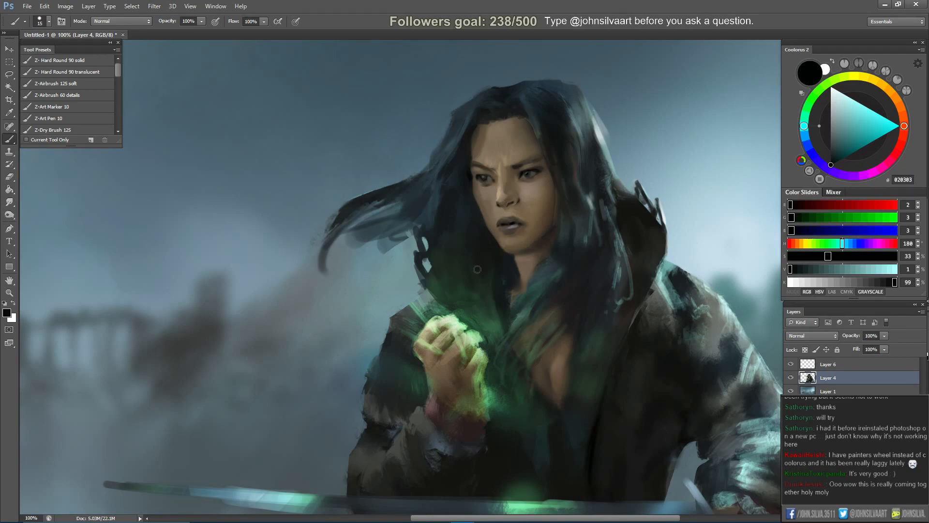
# Refine the forehead's edge against the hair with sampled tones 85735F, 4B3F2E and 111311, checking it in the mirrored view.
pyautogui.keyDown('alt'); pyautogui.click(487, 151); pyautogui.keyUp('alt')
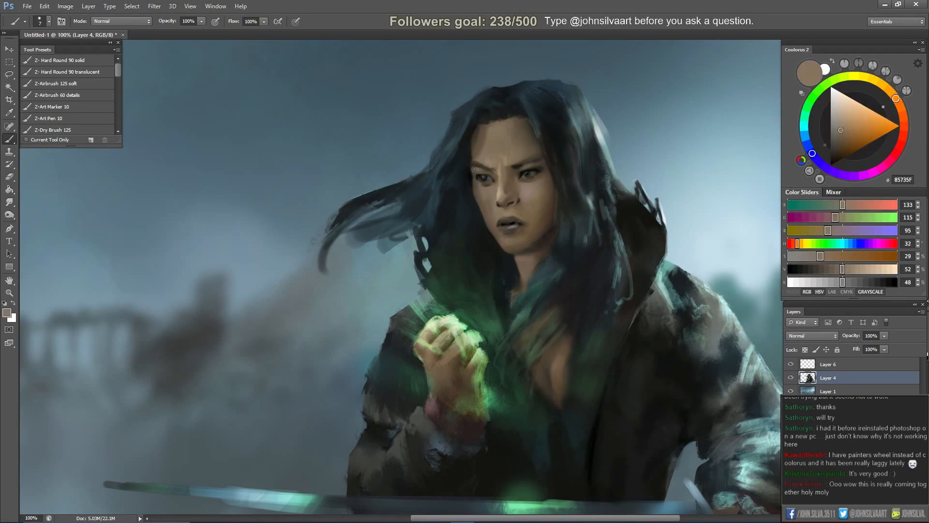
pyautogui.keyDown('alt'); pyautogui.click(480, 137); pyautogui.keyUp('alt')
pyautogui.keyDown('alt'); pyautogui.click(480, 150); pyautogui.keyUp('alt')
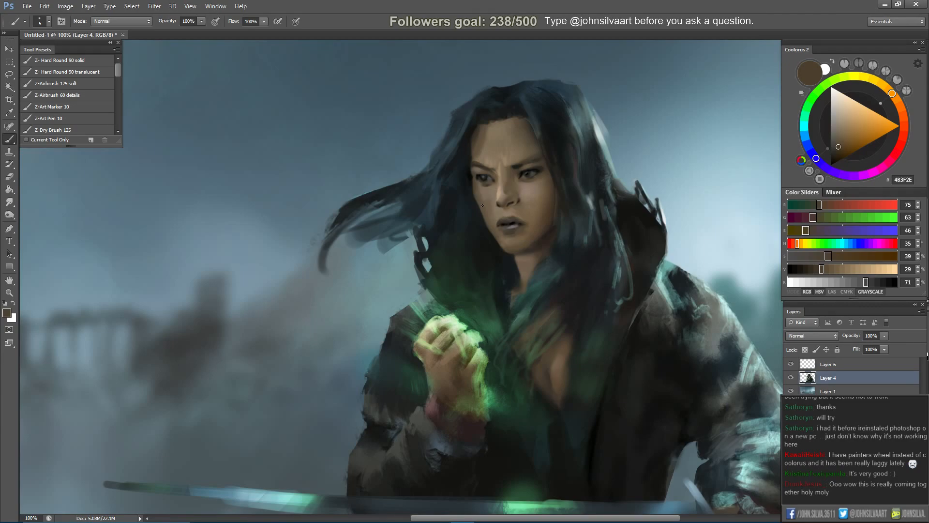
pyautogui.keyDown('alt'); pyautogui.click(470, 157); pyautogui.keyUp('alt')
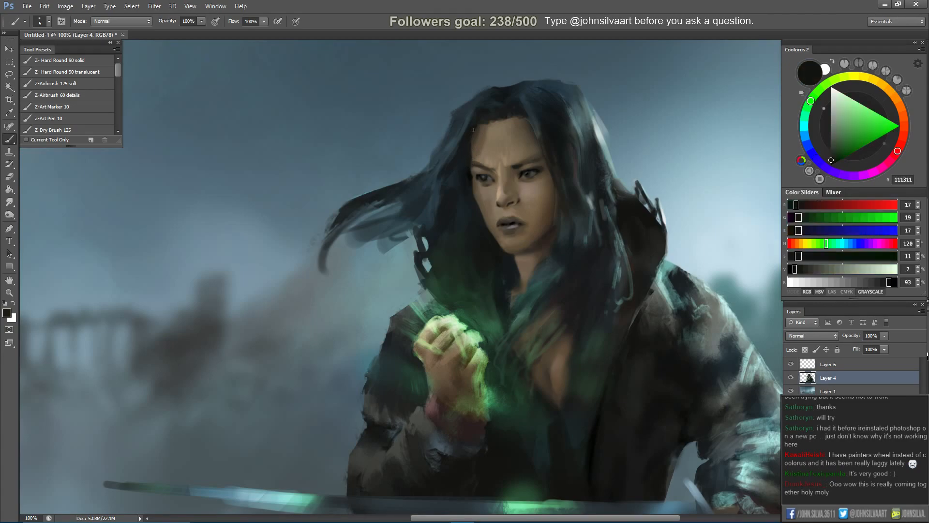
pyautogui.hotkey('ctrl', 'shift', 'h')
pyautogui.hotkey('ctrl', 'shift', 'h')
# Try a dark accent between the mouth and chin with the sampled tone 060402 and a smaller brush.
pyautogui.keyDown('alt'); pyautogui.click(504, 224); pyautogui.keyUp('alt')
pyautogui.press('[')
pyautogui.press('[')
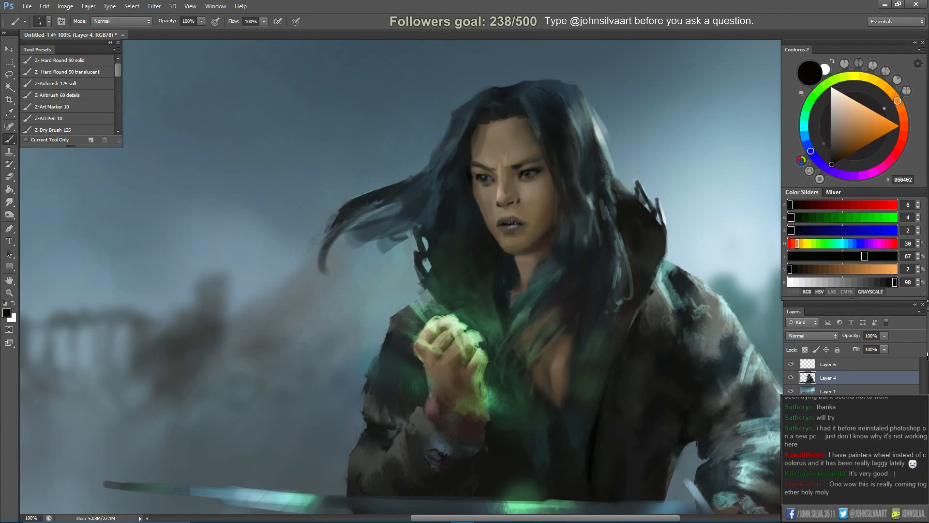
pyautogui.moveTo(512, 238); pyautogui.dragTo(519, 243)
pyautogui.hotkey('ctrl', 'z')
pyautogui.press(']')
pyautogui.scroll(-1, 500, 177)
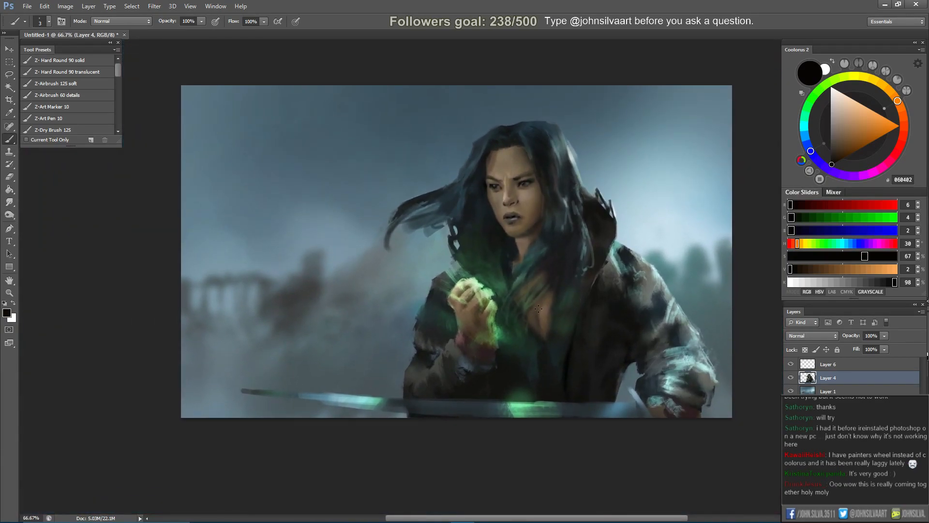
# Blend the exposed chest skin with sampled brown tones 735F4B, 65523B and 695541.
pyautogui.scroll(1, 547, 308)
pyautogui.keyDown('alt'); pyautogui.click(583, 323); pyautogui.keyUp('alt')
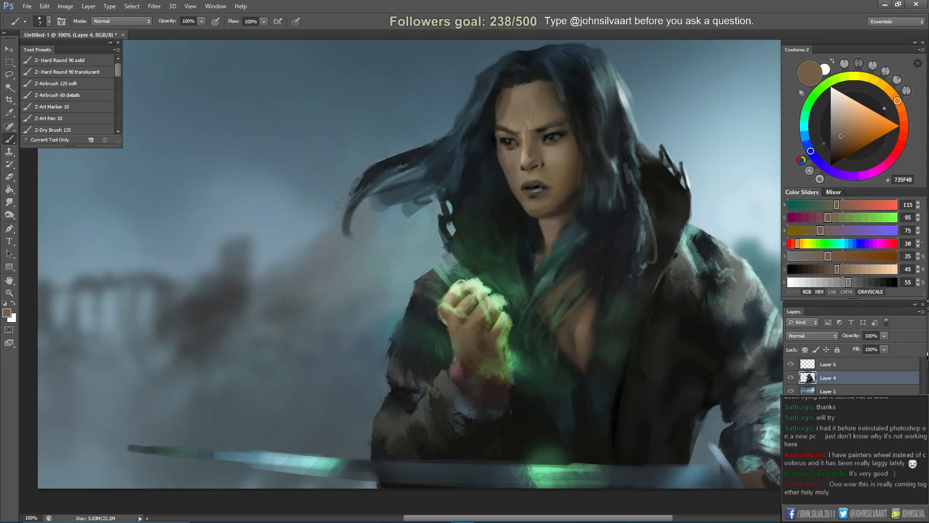
pyautogui.keyDown('alt'); pyautogui.click(586, 317); pyautogui.keyUp('alt')
pyautogui.scroll(-1, 596, 300)
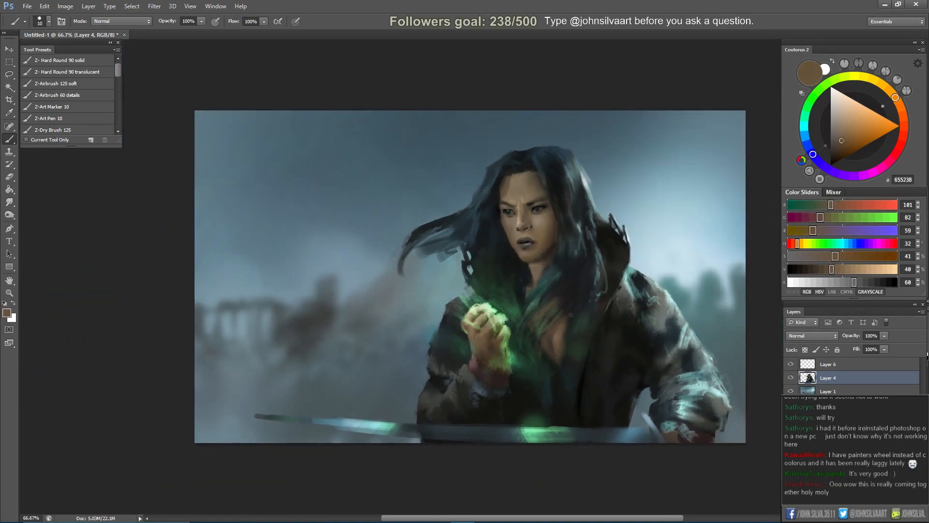
pyautogui.keyDown('alt'); pyautogui.click(558, 332); pyautogui.keyUp('alt')
# Touch up the hair edge beside the forehead in the mirrored view with the sampled tone 101110 and a much smaller brush.
pyautogui.hotkey('ctrl', 'shift', 'h')
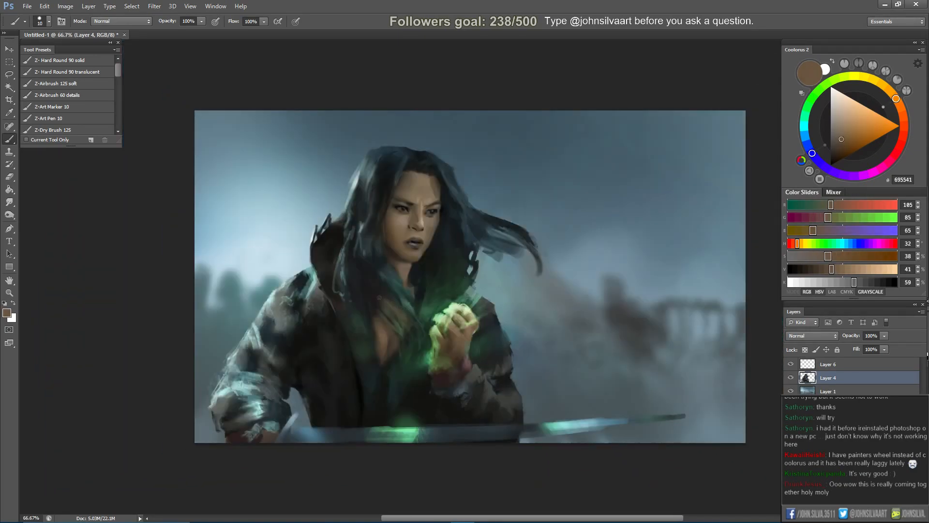
pyautogui.keyDown('alt'); pyautogui.click(392, 187); pyautogui.keyUp('alt')
pyautogui.press('[')
pyautogui.press('[')
pyautogui.press('[')
pyautogui.press('[')
pyautogui.press('[')
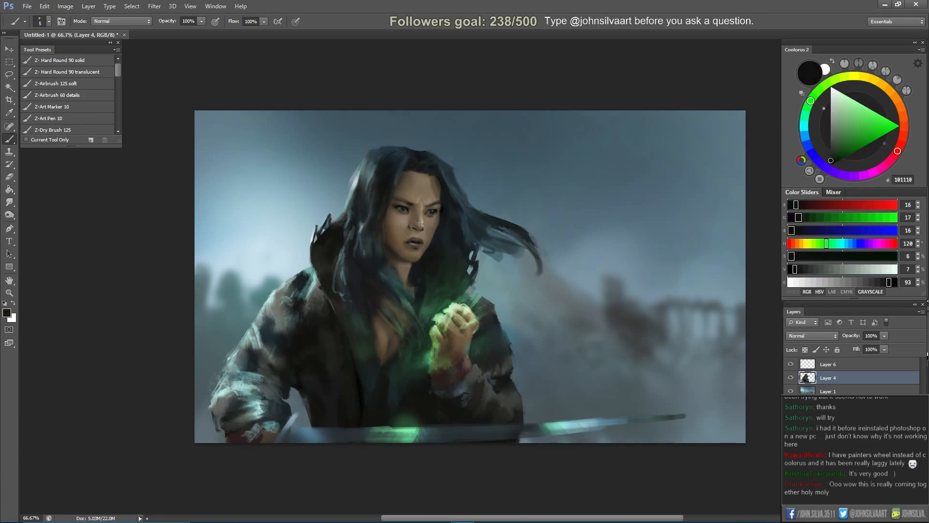
pyautogui.hotkey('ctrl', 'shift', 'h')
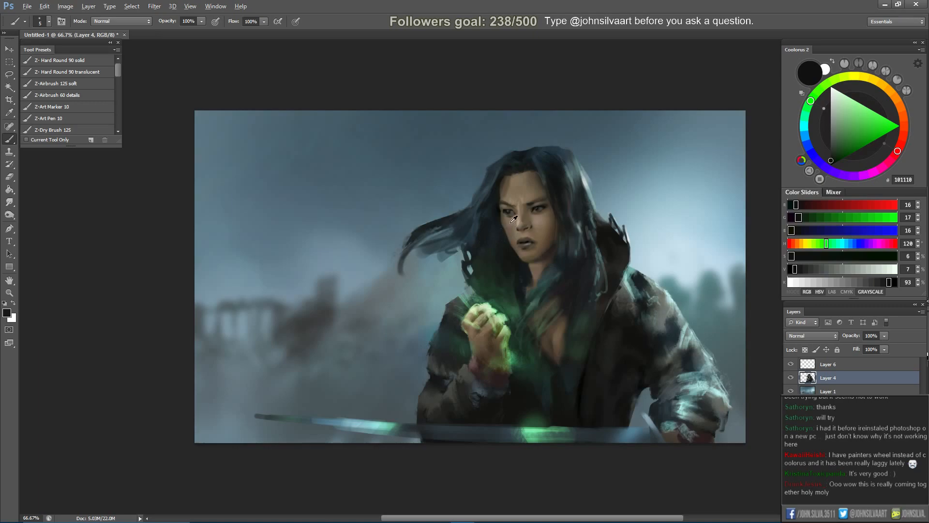
# Blend the far cheek under the eye and the nose with sampled tones 6D5D4D, 584B3A, AD947A and 806E55.
pyautogui.keyDown('alt'); pyautogui.click(507, 225); pyautogui.keyUp('alt')
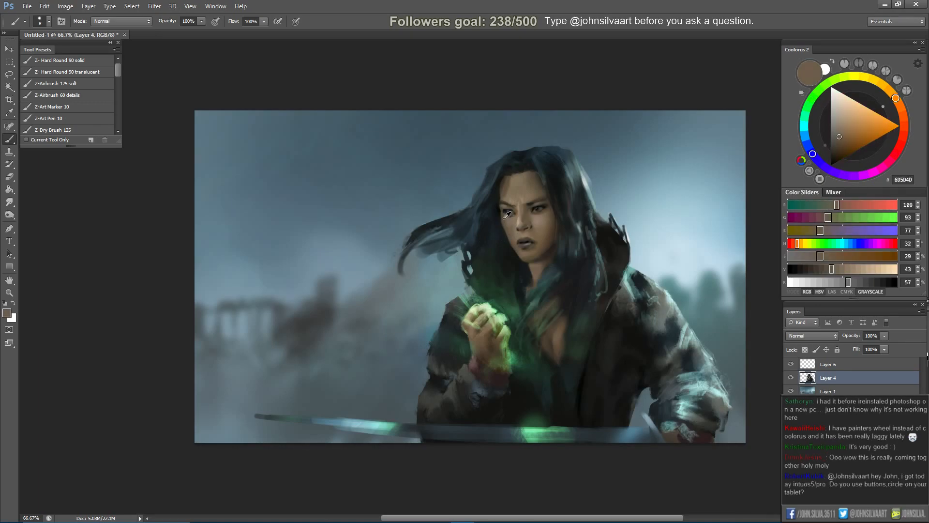
pyautogui.keyDown('alt'); pyautogui.click(505, 221); pyautogui.keyUp('alt')
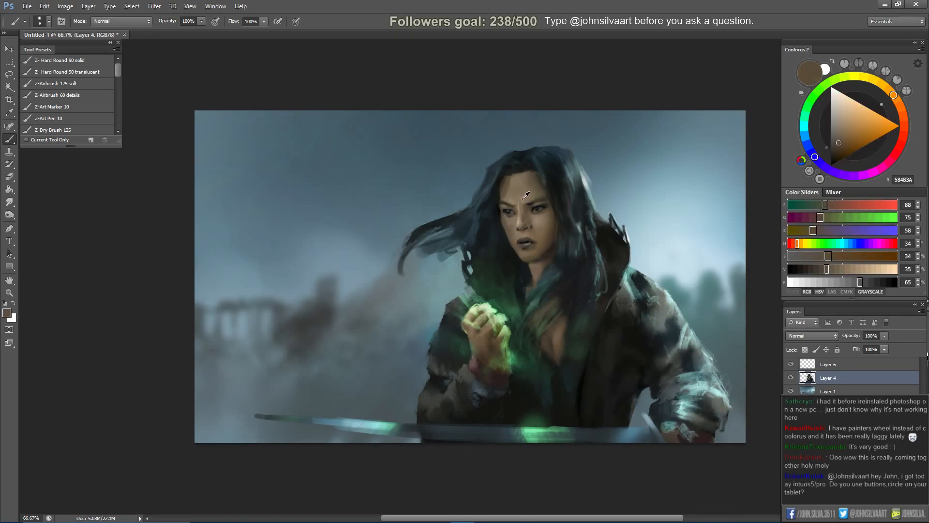
pyautogui.keyDown('alt'); pyautogui.click(521, 226); pyautogui.keyUp('alt')
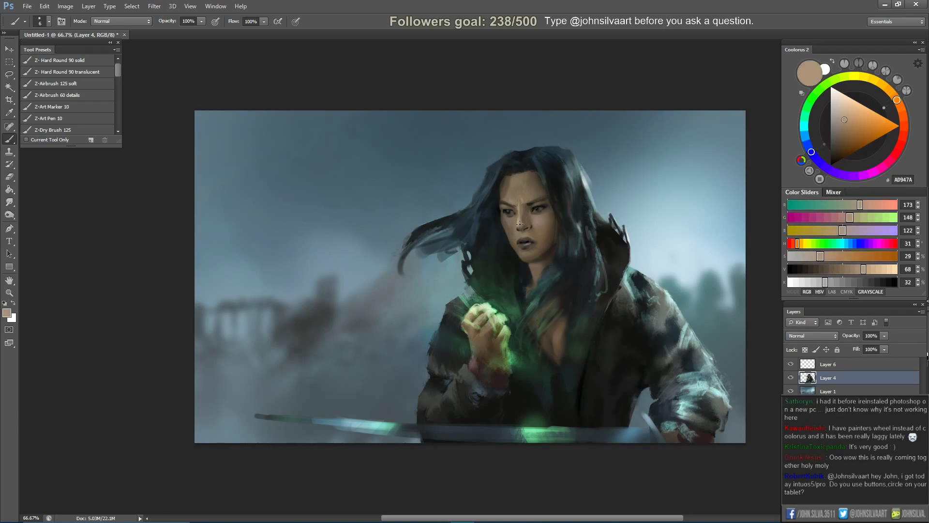
pyautogui.keyDown('alt'); pyautogui.click(521, 211); pyautogui.keyUp('alt')
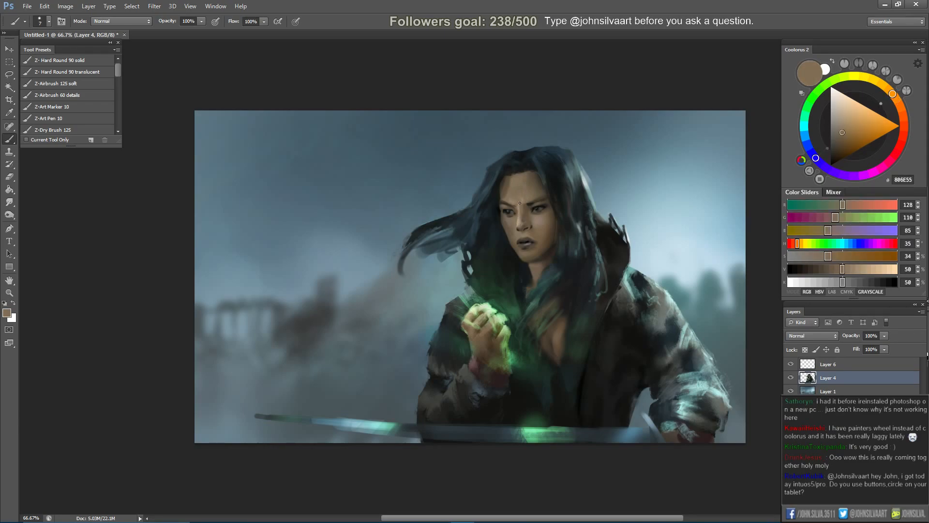
# Refine the brow and the shading between eye and nose with sampled tones 5D4D3A, 171511, 383023 and 554835.
pyautogui.keyDown('alt'); pyautogui.click(529, 209); pyautogui.keyUp('alt')
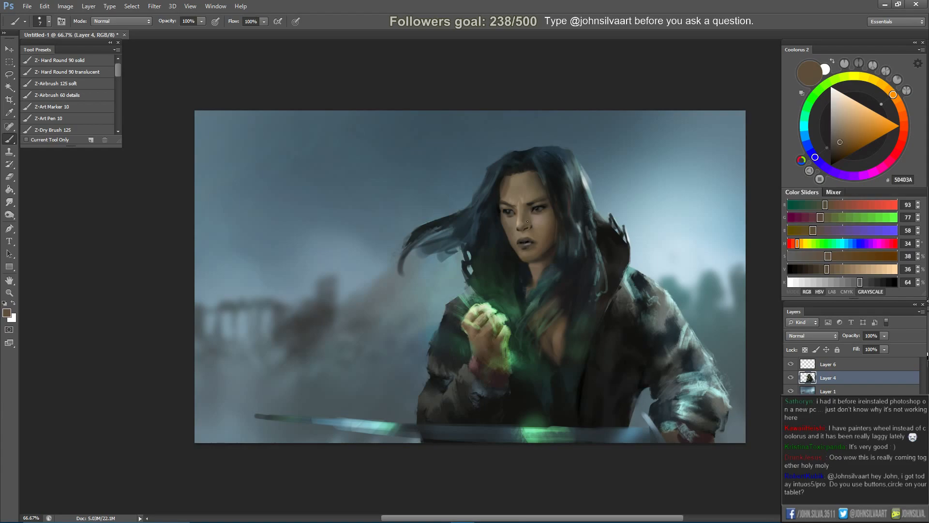
pyautogui.keyDown('alt'); pyautogui.click(531, 202); pyautogui.keyUp('alt')
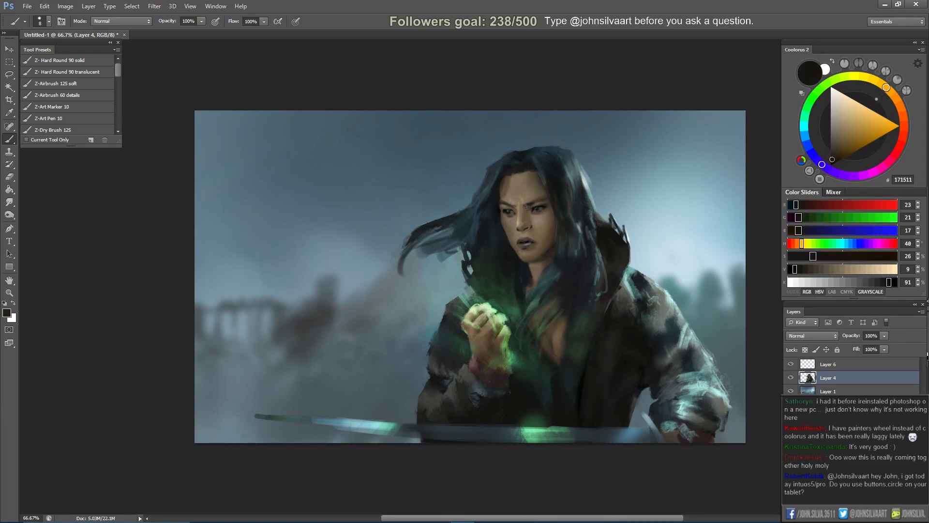
pyautogui.keyDown('alt'); pyautogui.click(528, 213); pyautogui.keyUp('alt')
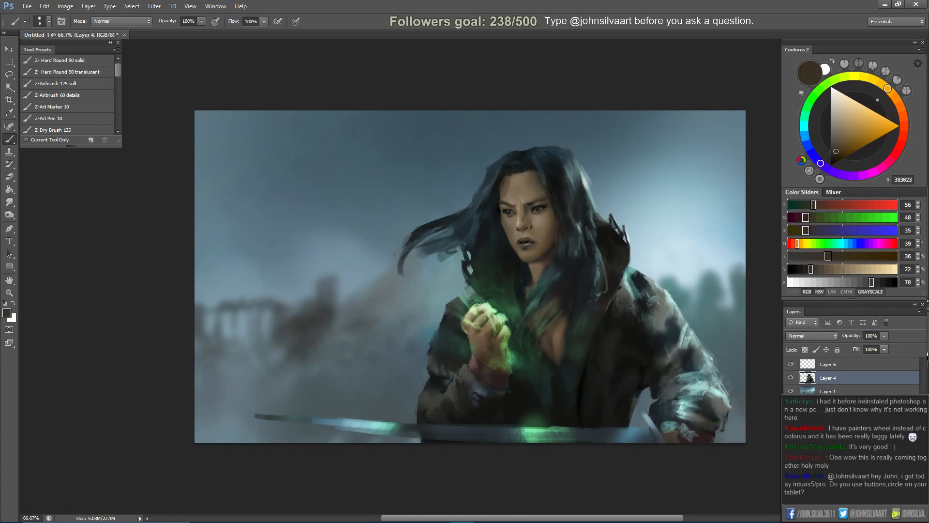
pyautogui.keyDown('alt'); pyautogui.click(526, 216); pyautogui.keyUp('alt')
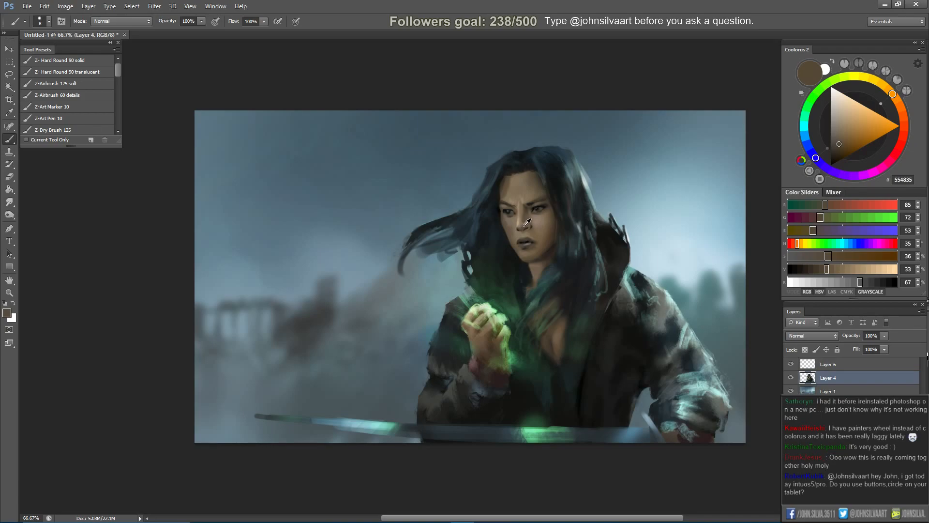
# Brighten the tip and bridge of the nose with the sampled highlight B5A07C and a slightly smaller brush.
pyautogui.keyDown('alt'); pyautogui.click(520, 223); pyautogui.keyUp('alt')
pyautogui.keyDown('alt'); pyautogui.click(521, 221); pyautogui.keyUp('alt')
pyautogui.keyDown('alt'); pyautogui.click(522, 220); pyautogui.keyUp('alt')
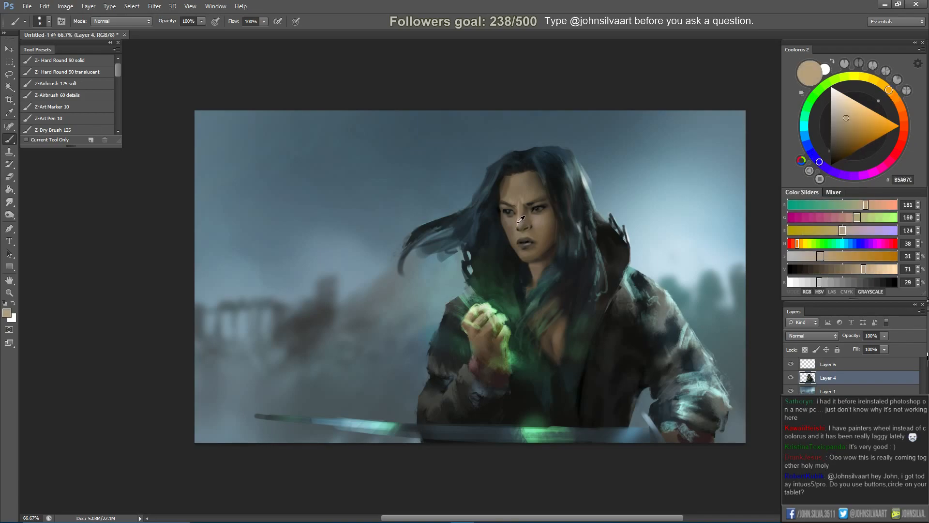
pyautogui.keyDown('alt'); pyautogui.click(518, 223); pyautogui.keyUp('alt')
pyautogui.press('[')
# Blend the near cheek into the side of the nose with sampled tones 766146, 695841 and 786445.
pyautogui.keyDown('alt'); pyautogui.click(536, 232); pyautogui.keyUp('alt')
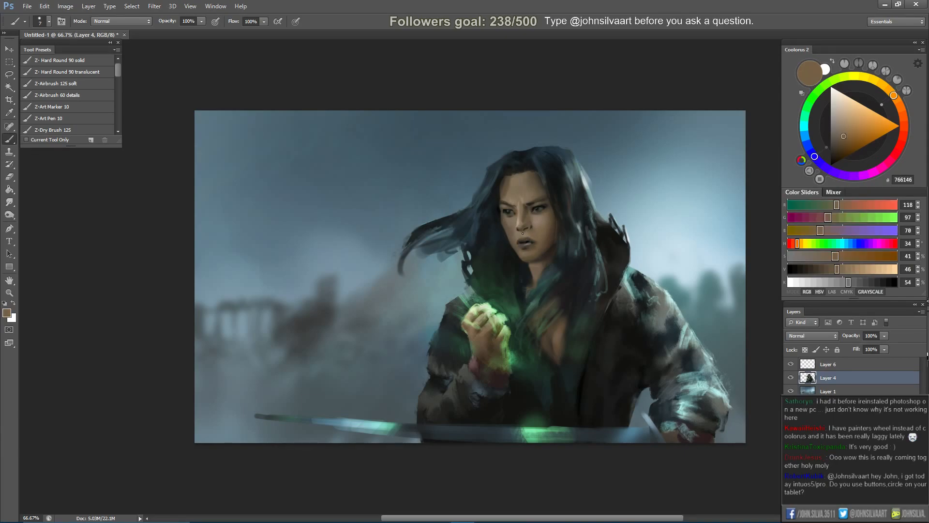
pyautogui.press('alt')
pyautogui.keyDown('alt'); pyautogui.click(533, 225); pyautogui.keyUp('alt')
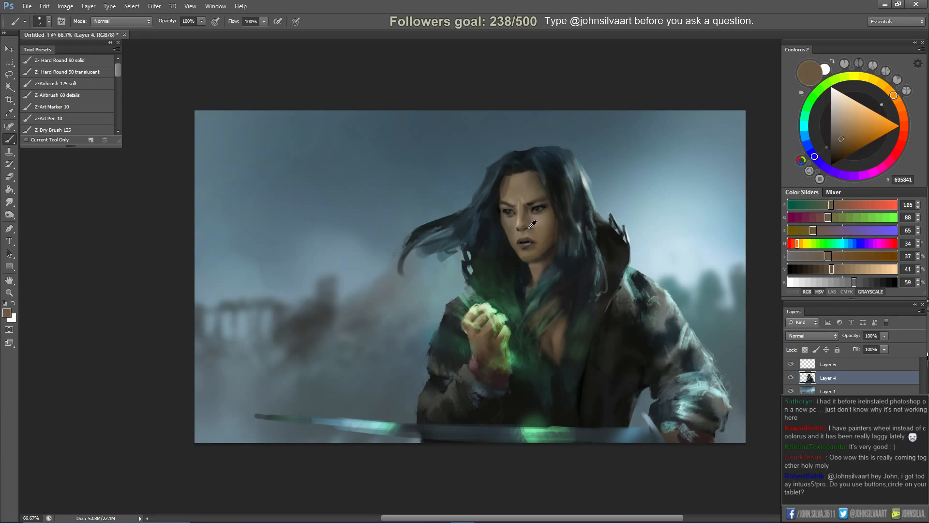
pyautogui.keyDown('alt'); pyautogui.click(530, 225); pyautogui.keyUp('alt')
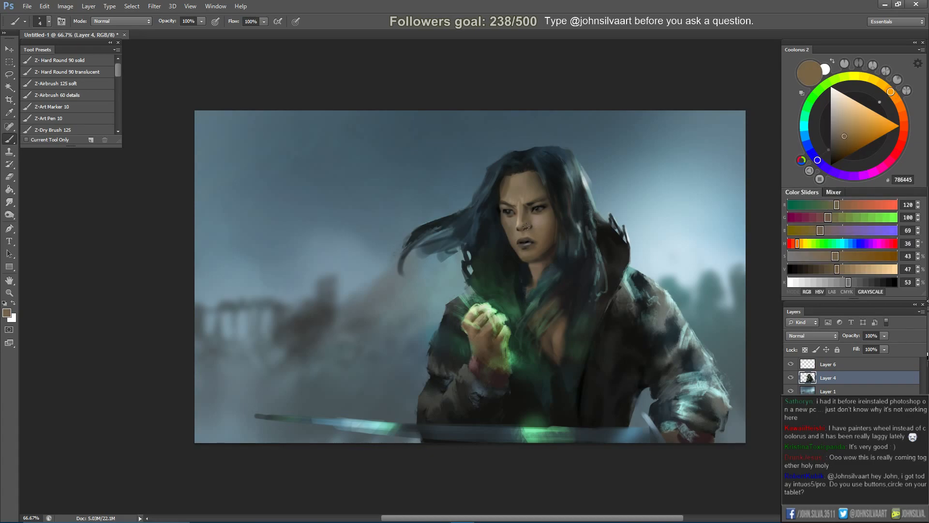
# Define the nostril in the mirrored view with the sampled dark brown 221D15.
pyautogui.hotkey('ctrl', 'shift', 'h')
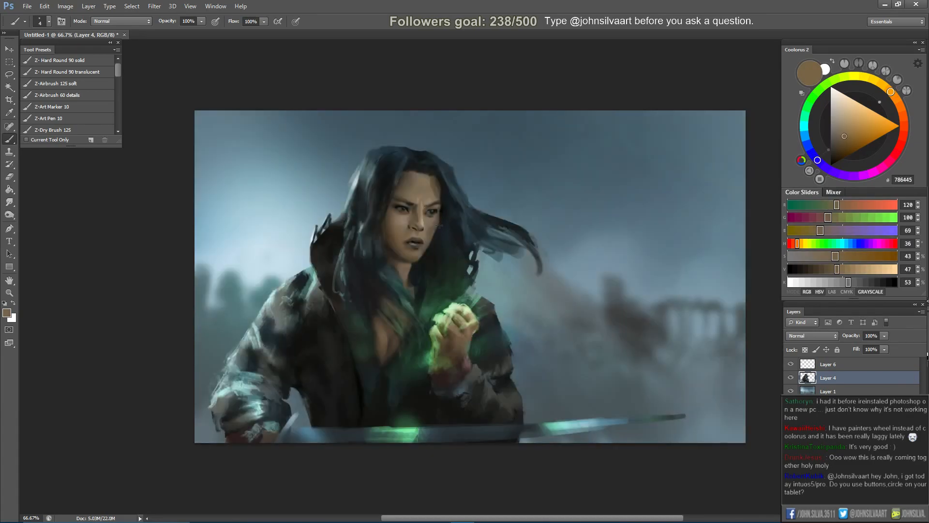
pyautogui.keyDown('alt'); pyautogui.click(411, 227); pyautogui.keyUp('alt')
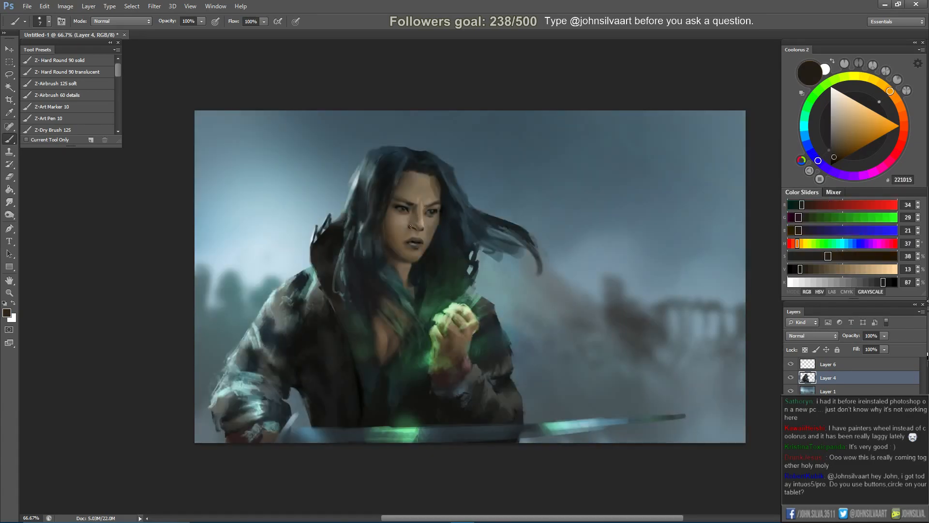
pyautogui.hotkey('ctrl', 'shift', 'h')
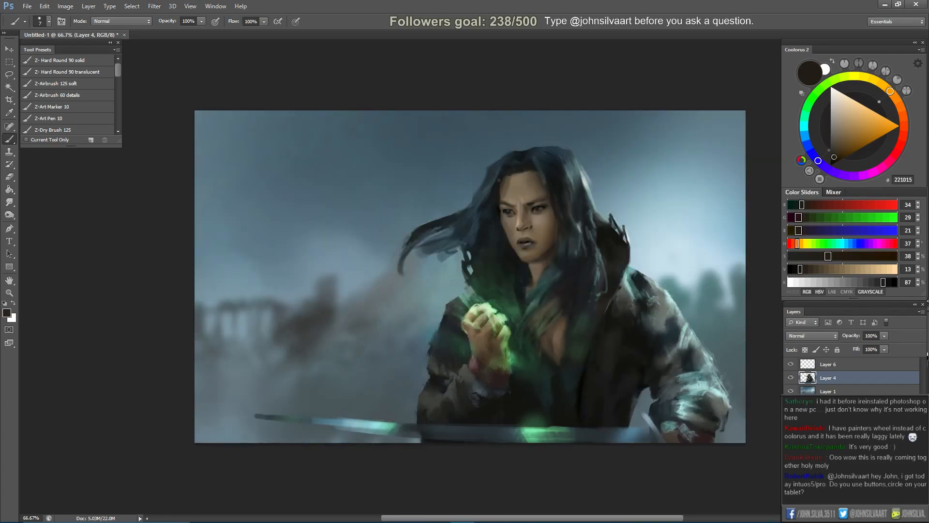
# Shape the nostril wing and adjoining cheek with sampled tones 64553F, 887564, 5E503B and 372F23.
pyautogui.keyDown('alt'); pyautogui.click(536, 223); pyautogui.keyUp('alt')
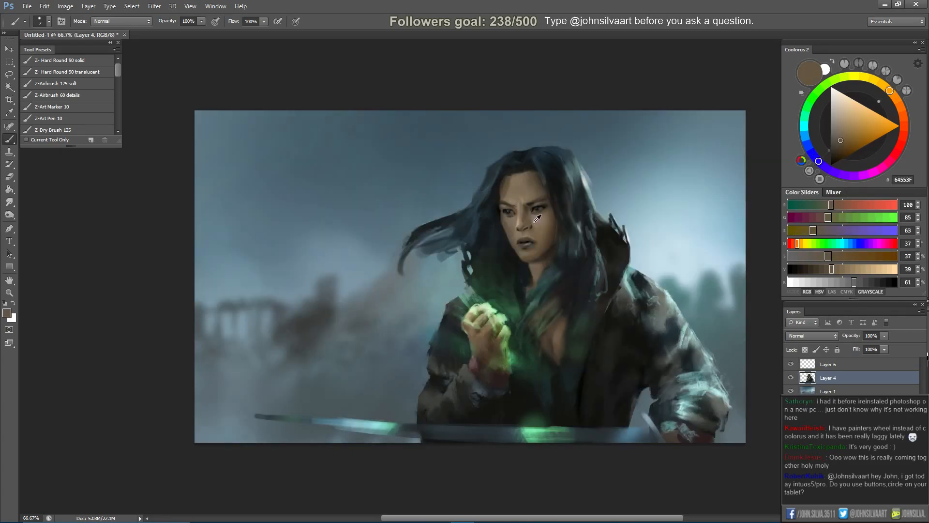
pyautogui.keyDown('alt'); pyautogui.click(532, 223); pyautogui.keyUp('alt')
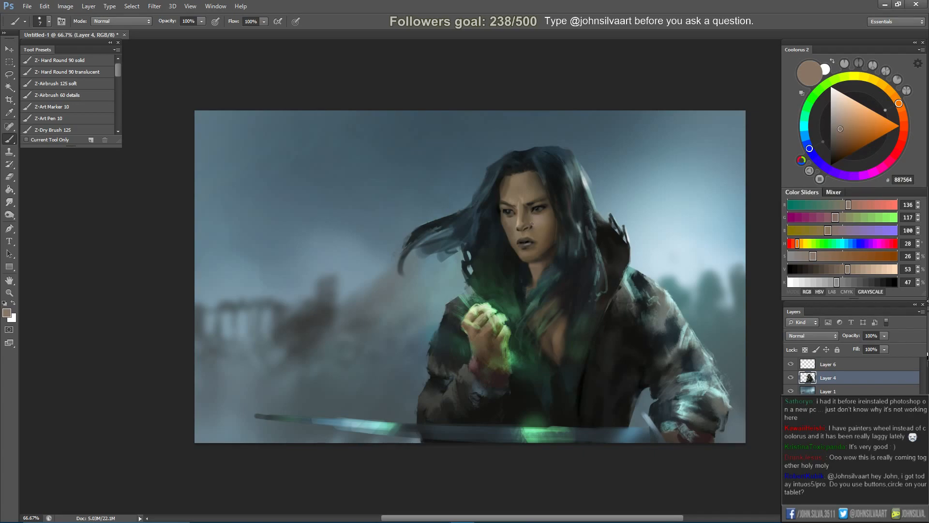
pyautogui.keyDown('alt'); pyautogui.click(531, 218); pyautogui.keyUp('alt')
pyautogui.keyDown('alt'); pyautogui.click(526, 222); pyautogui.keyUp('alt')
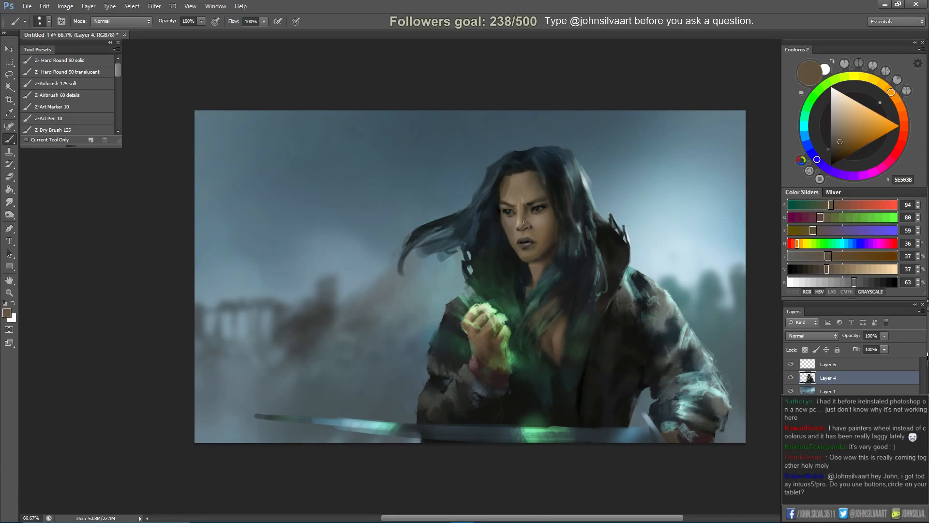
pyautogui.keyDown('alt'); pyautogui.click(532, 225); pyautogui.keyUp('alt')
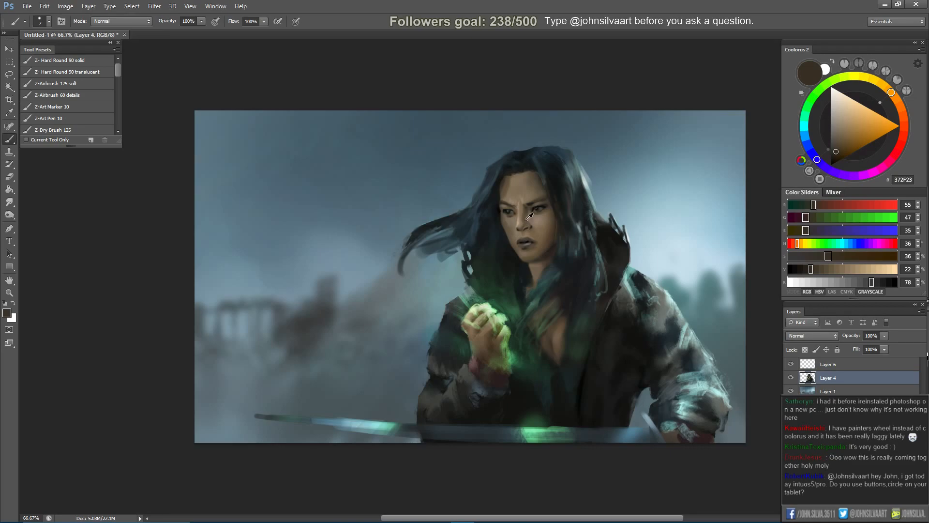
# Soften the shading along the side of the nose with the sampled tone 60513D and a larger brush.
pyautogui.keyDown('alt'); pyautogui.click(527, 220); pyautogui.keyUp('alt')
pyautogui.keyDown('alt'); pyautogui.click(534, 214); pyautogui.keyUp('alt')
pyautogui.press(']')
pyautogui.press(']')
pyautogui.press(']')
pyautogui.press(']')
pyautogui.keyDown('alt'); pyautogui.click(530, 220); pyautogui.keyUp('alt')
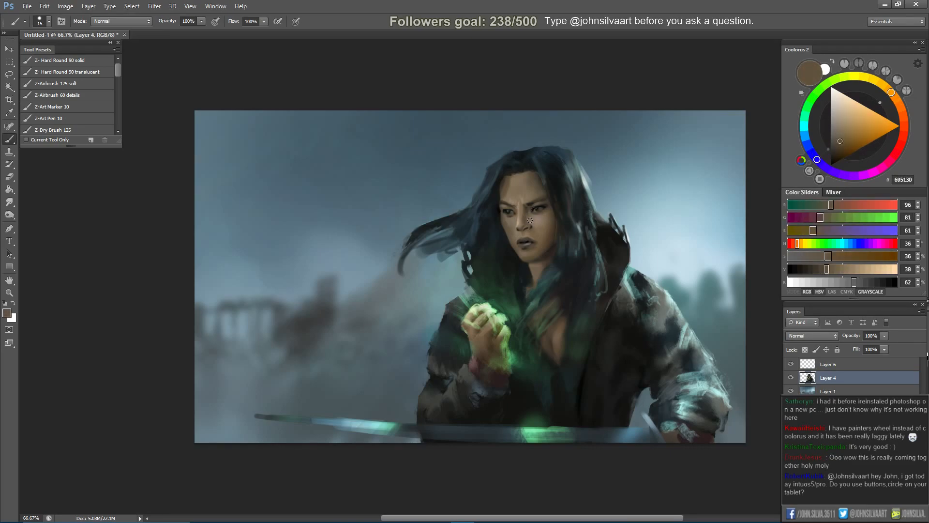
# Refine the lips and the shadow around them with sampled tones 493E30, 746F76 and 473C2F, using a progressively smaller brush.
pyautogui.press('[')
pyautogui.press('[')
pyautogui.press('[')
pyautogui.press('[')
pyautogui.keyDown('alt'); pyautogui.click(531, 241); pyautogui.keyUp('alt')
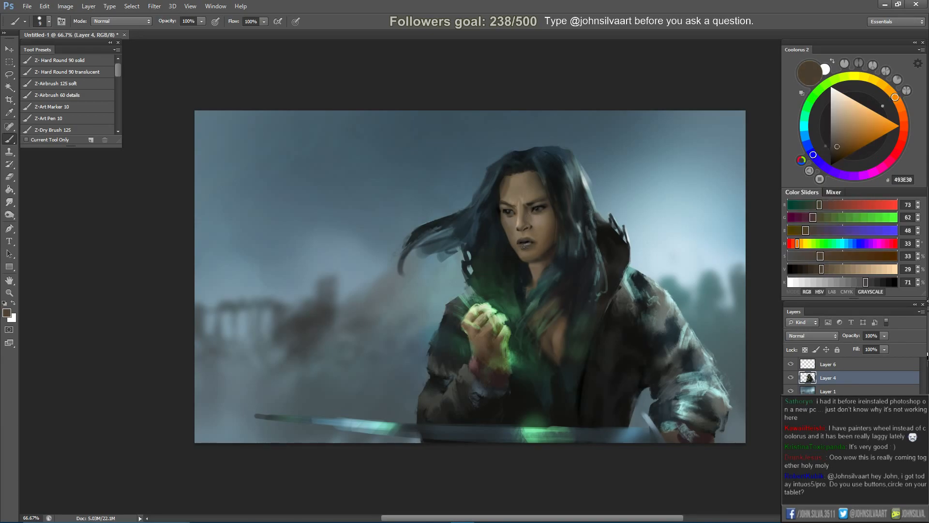
pyautogui.press('[')
pyautogui.press('[')
pyautogui.press('[')
pyautogui.keyDown('alt'); pyautogui.click(529, 243); pyautogui.keyUp('alt')
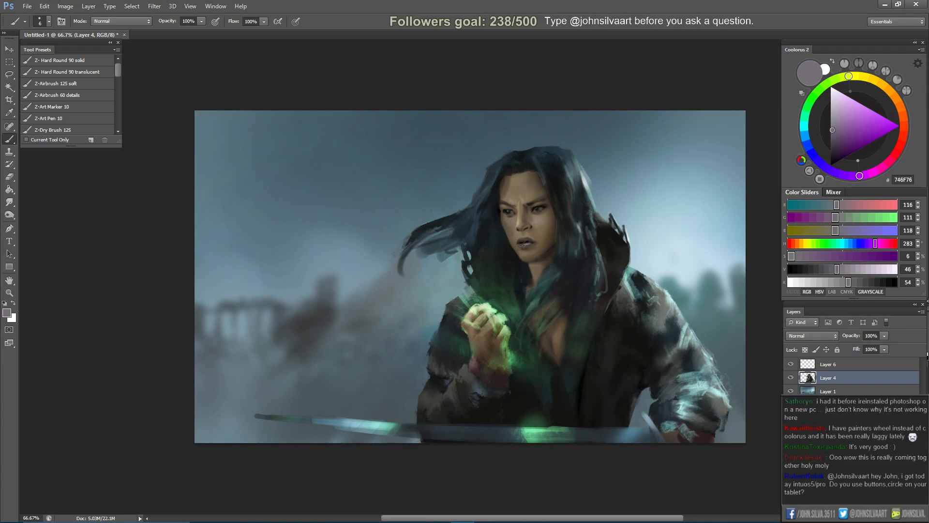
pyautogui.press('[')
pyautogui.keyDown('alt'); pyautogui.click(526, 245); pyautogui.keyUp('alt')
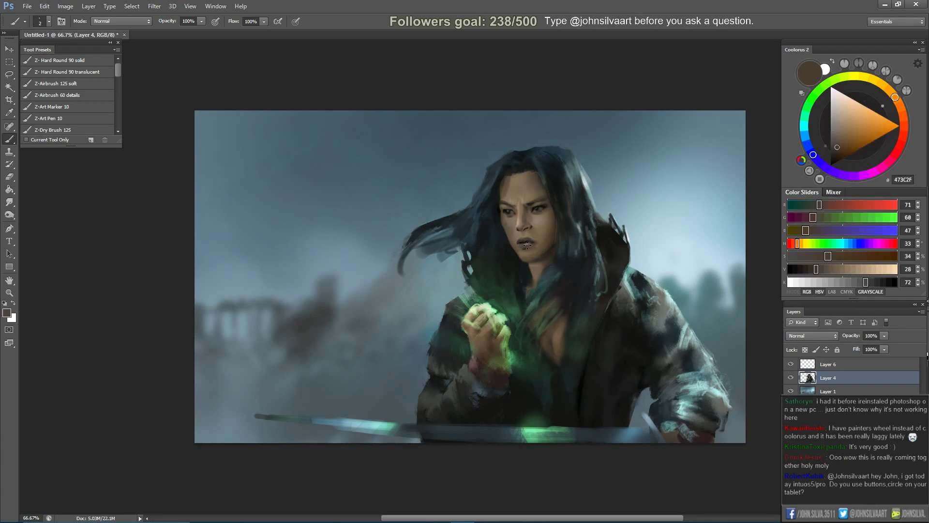
pyautogui.hotkey('ctrl', 'y')
pyautogui.hotkey('ctrl', 'y')
# Blend the far cheek and the area below the eye with sampled tones 7C6D5C and 4A4232.
pyautogui.press(']')
pyautogui.keyDown('alt'); pyautogui.click(508, 221); pyautogui.keyUp('alt')
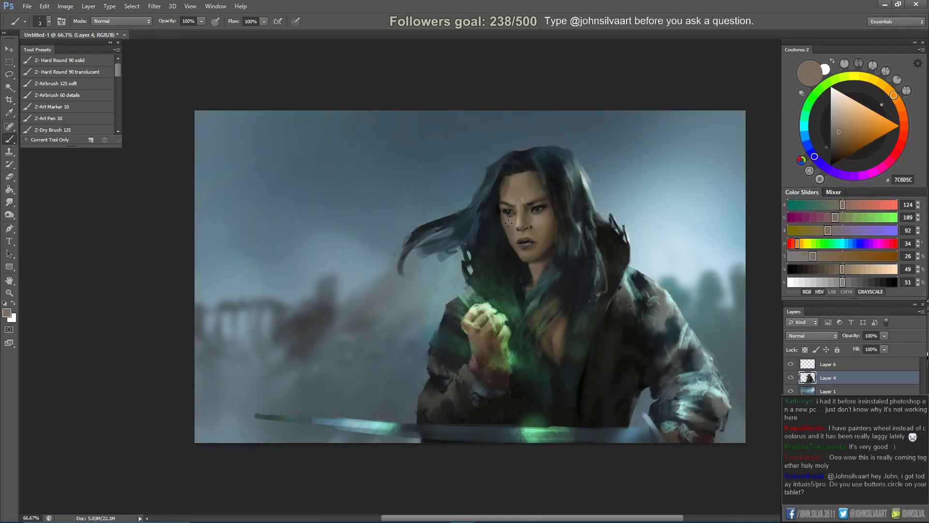
pyautogui.press(']')
pyautogui.press(']')
pyautogui.press(']')
pyautogui.keyDown('alt'); pyautogui.click(512, 213); pyautogui.keyUp('alt')
pyautogui.press(']')
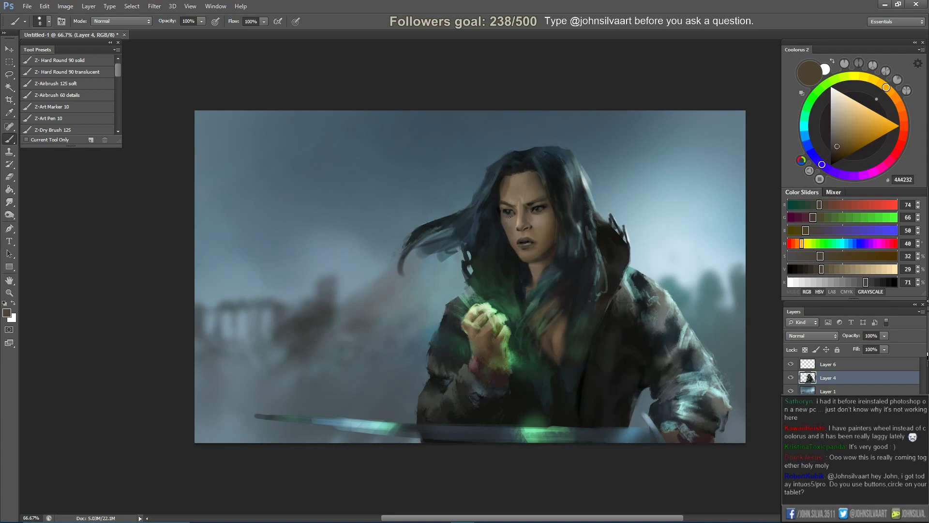
# Darken the eye area in the mirrored view with the sampled tone 232220, and restore the original orientation.
pyautogui.hotkey('ctrl', 'shift', 'h')
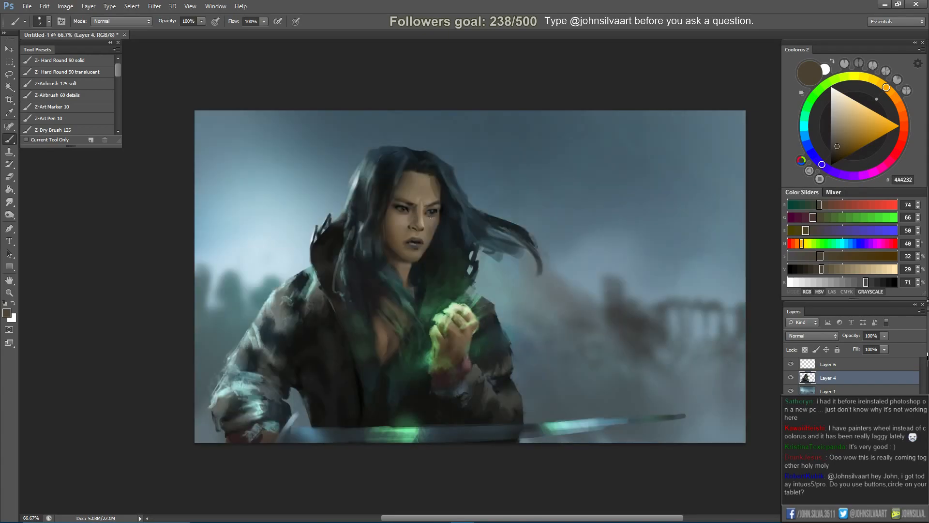
pyautogui.keyDown('alt'); pyautogui.click(406, 206); pyautogui.keyUp('alt')
pyautogui.hotkey('ctrl', 'shift', 'h')
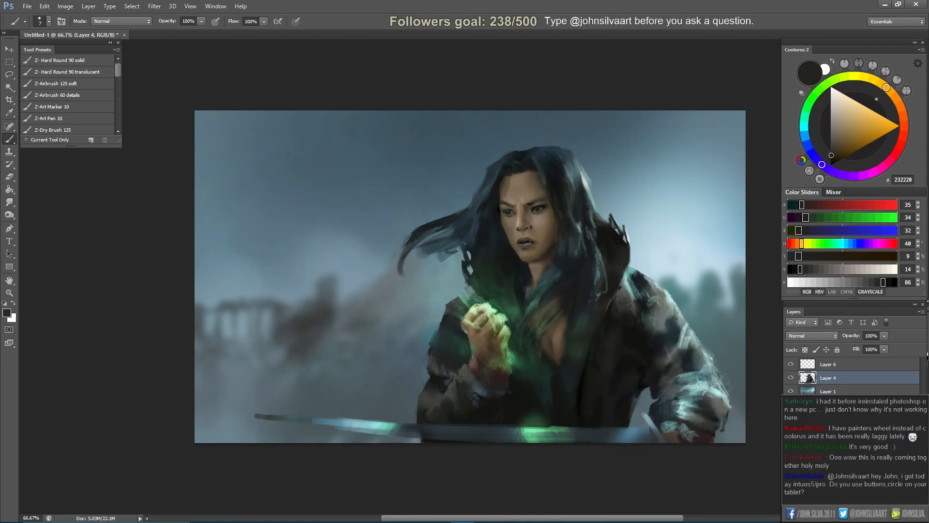
# Define the fist's outer edge against the dark sleeve with sampled shadow tones including 161C19.
pyautogui.press('[')
pyautogui.press('[')
pyautogui.press('[')
pyautogui.keyDown('alt'); pyautogui.click(466, 330); pyautogui.keyUp('alt')
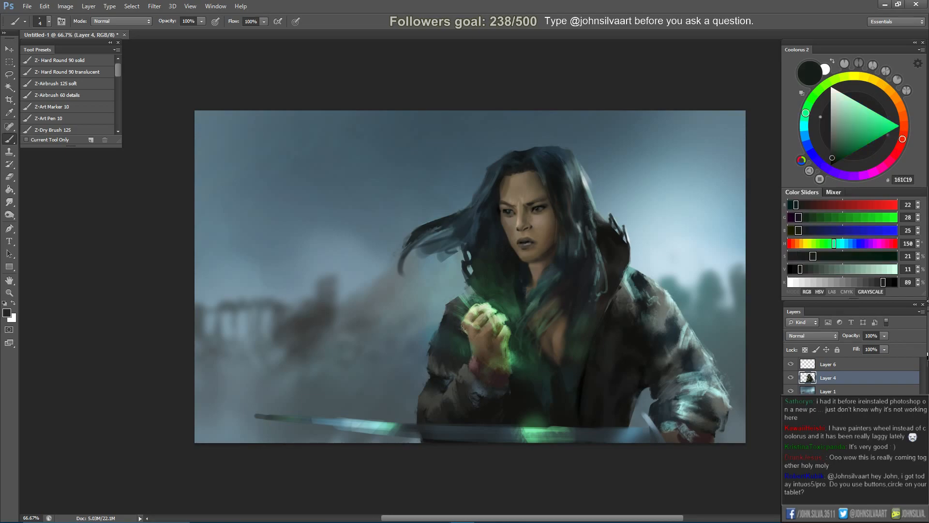
pyautogui.keyDown('alt'); pyautogui.click(468, 321); pyautogui.keyUp('alt')
pyautogui.keyDown('alt'); pyautogui.click(467, 348); pyautogui.keyUp('alt')
pyautogui.press(']')
pyautogui.press(']')
pyautogui.press(']')
pyautogui.press(']')
pyautogui.press(']')
pyautogui.keyDown('alt'); pyautogui.click(465, 334); pyautogui.keyUp('alt')
# Shade the back of the fist below the knuckles with sampled browns 584C2F, 7C644A and 483522.
pyautogui.keyDown('alt'); pyautogui.click(510, 334); pyautogui.keyUp('alt')
pyautogui.keyDown('alt'); pyautogui.click(502, 342); pyautogui.keyUp('alt')
pyautogui.press(']')
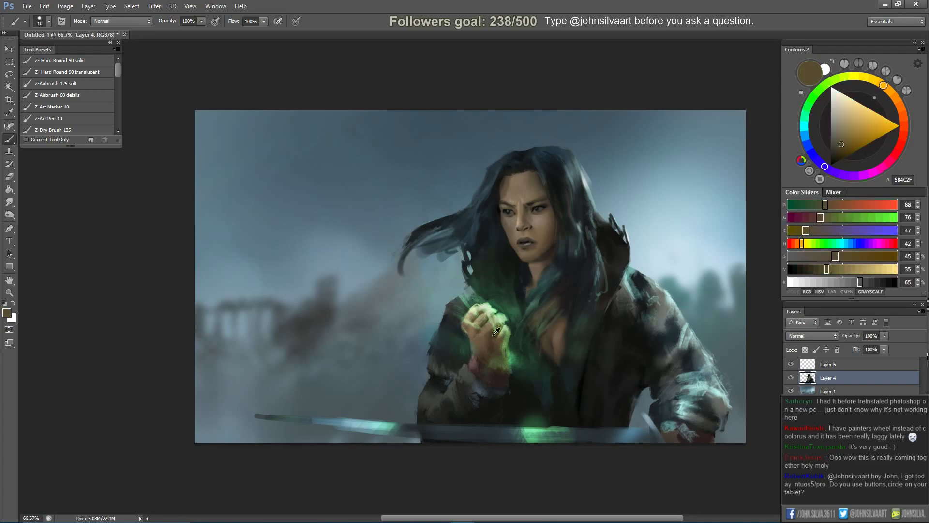
pyautogui.keyDown('alt'); pyautogui.click(499, 338); pyautogui.keyUp('alt')
pyautogui.press(']')
pyautogui.press('[')
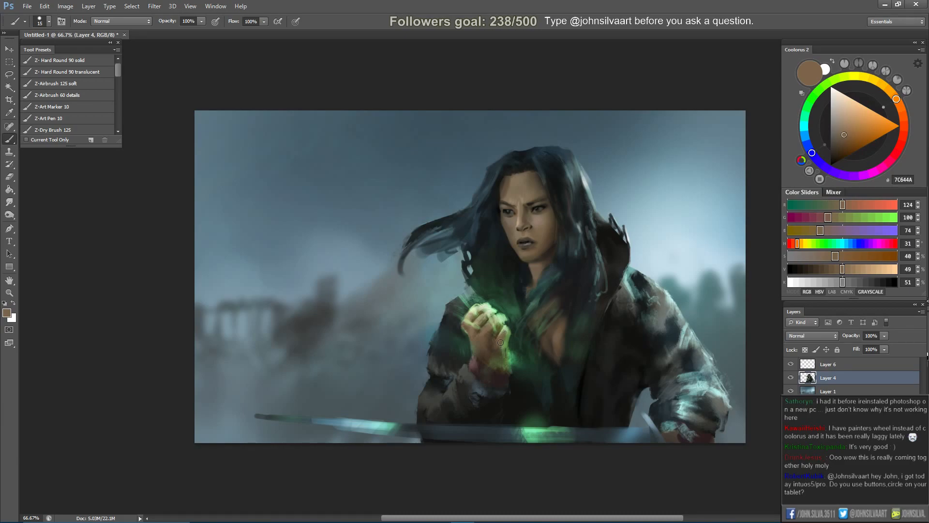
pyautogui.press(']')
pyautogui.press(']')
pyautogui.keyDown('alt'); pyautogui.click(494, 338); pyautogui.keyUp('alt')
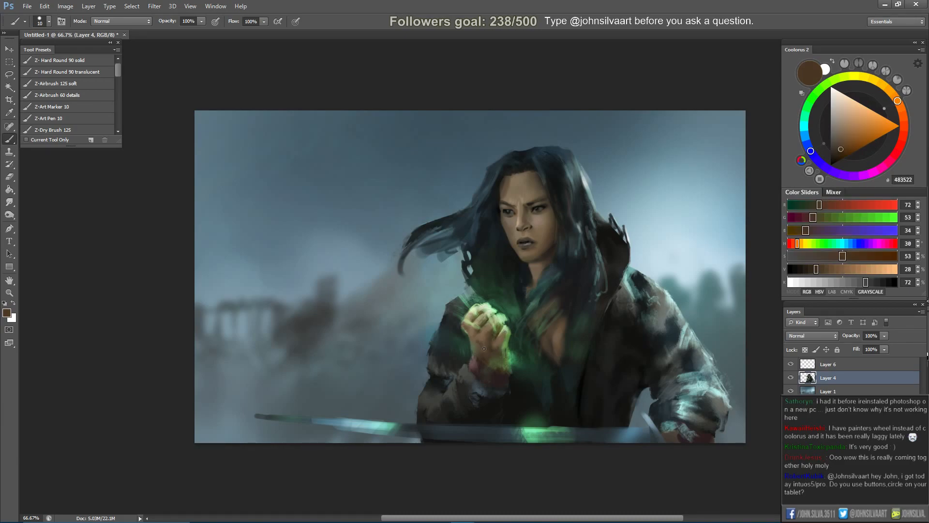
# Deepen the shadow beneath the chin and along the neck with the sampled dark tone 0E1416.
pyautogui.press('F2')
pyautogui.press('F2')
pyautogui.keyDown('alt'); pyautogui.click(530, 269); pyautogui.keyUp('alt')
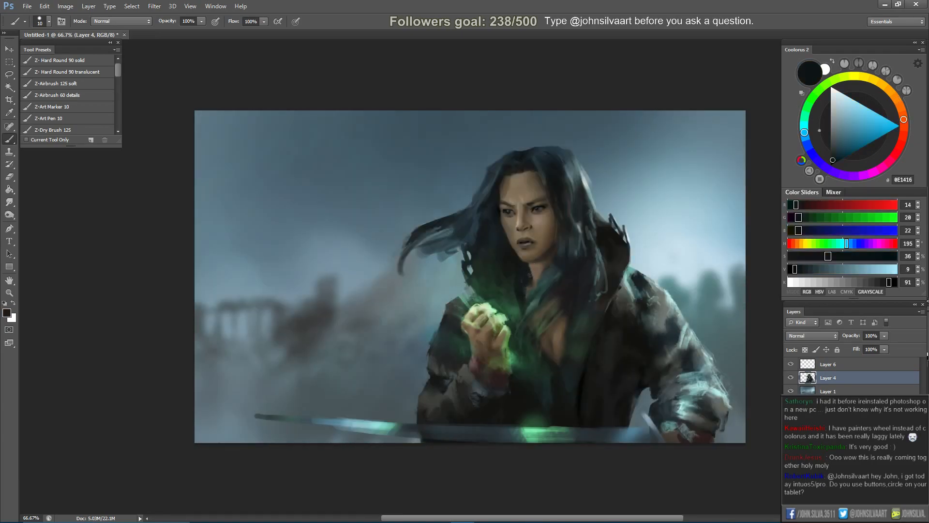
# Darken and sharpen the spiky coat collar with the sampled near-black 0C0C0A and a smaller brush.
pyautogui.keyDown('alt'); pyautogui.click(602, 232); pyautogui.keyUp('alt')
pyautogui.hotkey('ctrl', '+')
pyautogui.press('[')
pyautogui.press('[')
pyautogui.press('[')
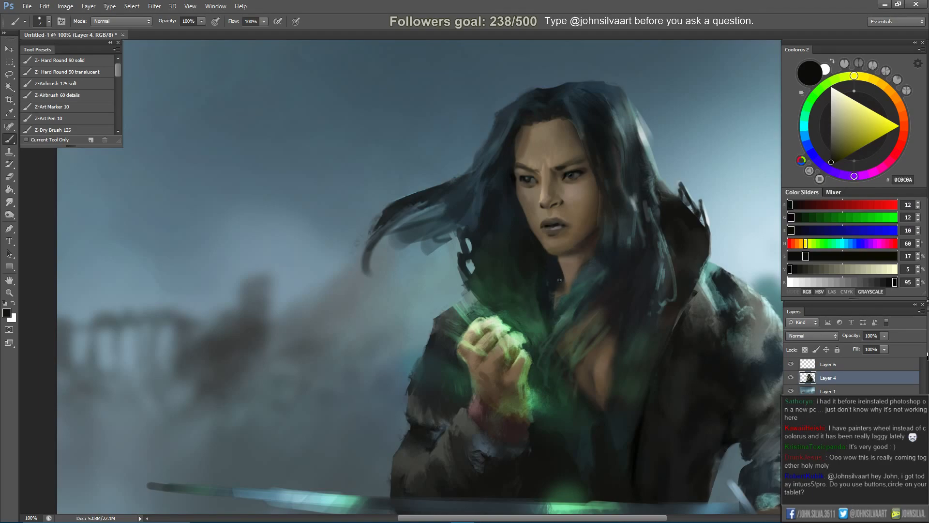
pyautogui.hotkey('ctrl', '-')
pyautogui.hotkey('ctrl', '-')
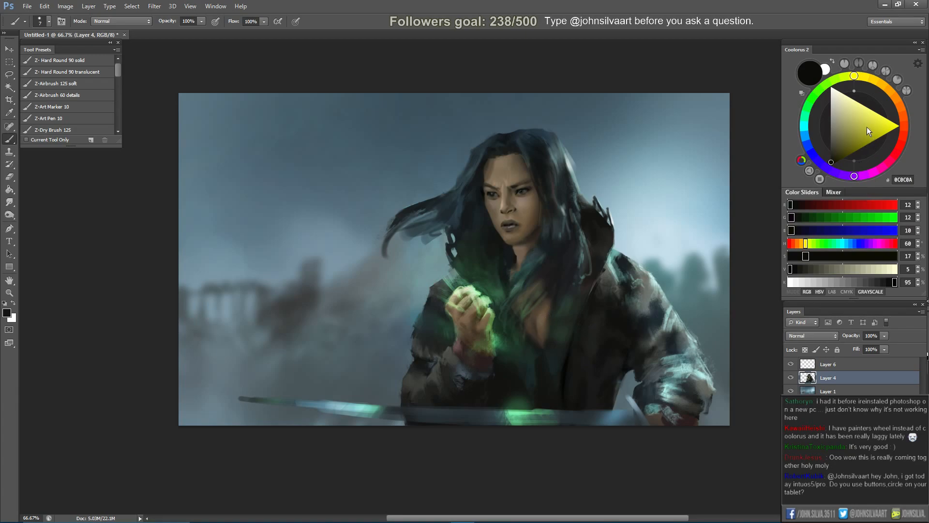
# Paint fine swirling ornament on the coat collar with the olive tone 3F3E31 and a small brush.
pyautogui.moveTo(873, 80)
pyautogui.mouseDown()
pyautogui.moveTo(885, 85)
pyautogui.moveTo(859, 81)
pyautogui.moveTo(870, 81)
pyautogui.mouseUp()
pyautogui.click(837, 146)
pyautogui.moveTo(837, 146); pyautogui.dragTo(834, 148)
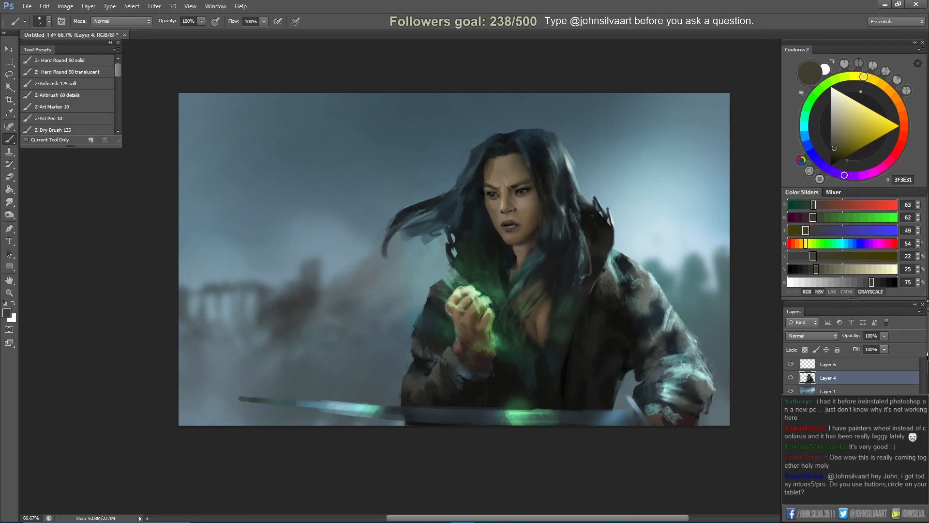
pyautogui.press('[')
pyautogui.press('[')
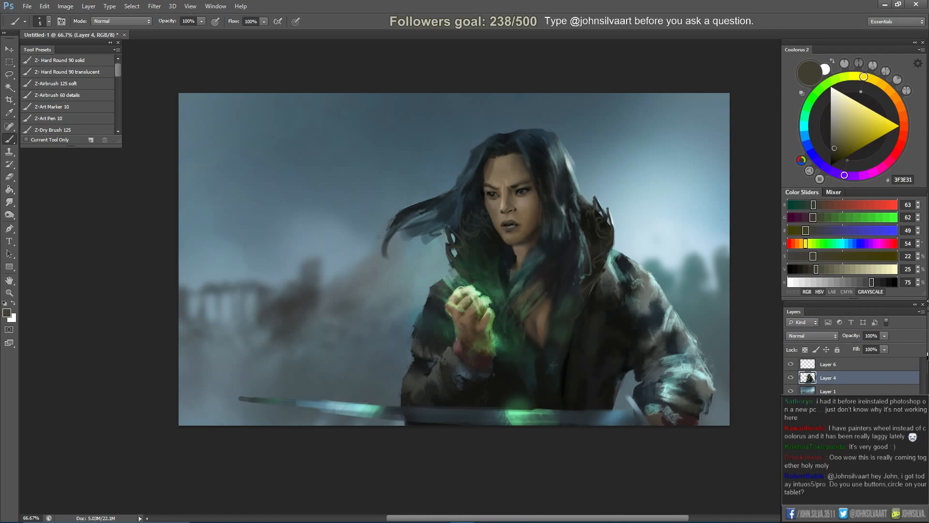
# Paint the lower coat and its front edge with the olive tone 3F3E31, using large and small brush sizes.
pyautogui.press(']')
pyautogui.press(']')
pyautogui.press(']')
pyautogui.press(']')
pyautogui.press(']')
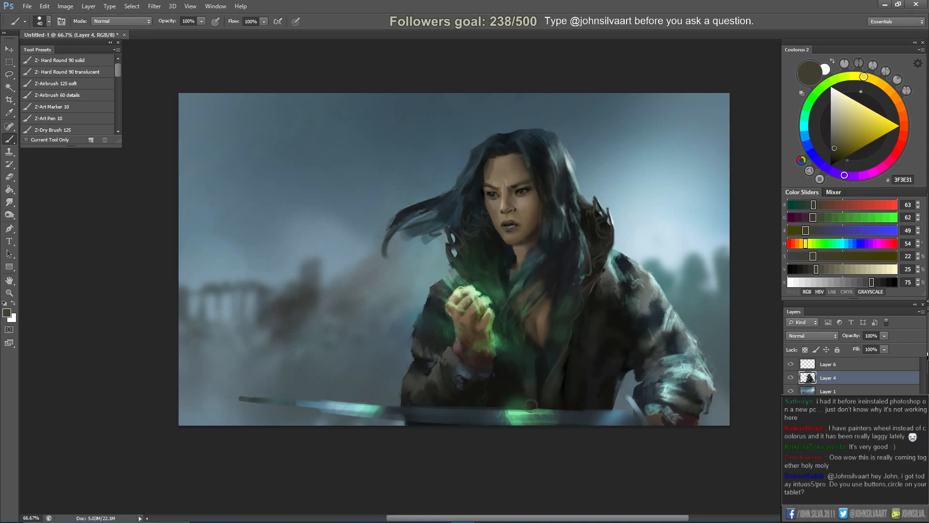
pyautogui.press('[')
pyautogui.press('[')
pyautogui.press('[')
pyautogui.press('[')
pyautogui.press('[')
pyautogui.press(']')
# Blend the green glow beside the fist in the mirrored view with sampled tones including 244B31.
pyautogui.hotkey('ctrl', 'shift', 'h')
pyautogui.moveTo(459, 253); pyautogui.dragTo(560, 247)
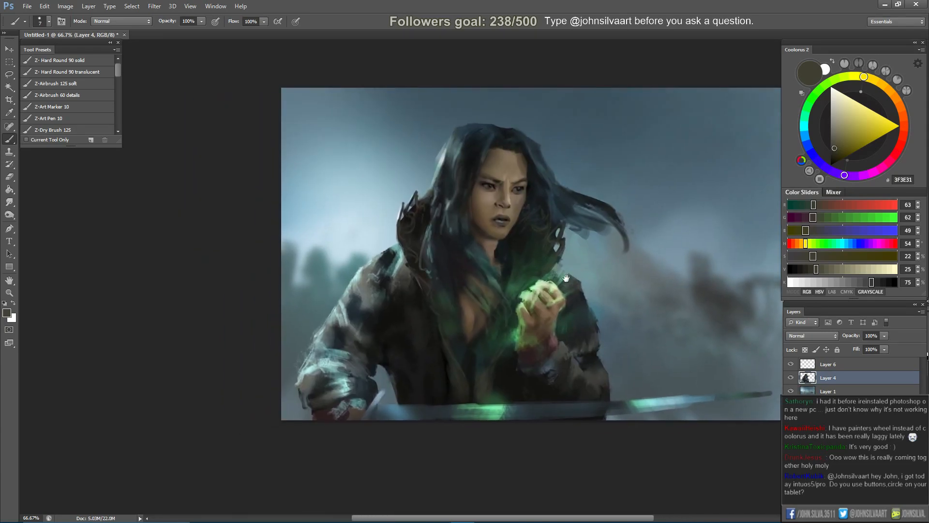
pyautogui.keyDown('alt'); pyautogui.click(515, 304); pyautogui.keyUp('alt')
pyautogui.keyDown('alt'); pyautogui.click(515, 307); pyautogui.keyUp('alt')
pyautogui.keyDown('alt'); pyautogui.click(516, 296); pyautogui.keyUp('alt')
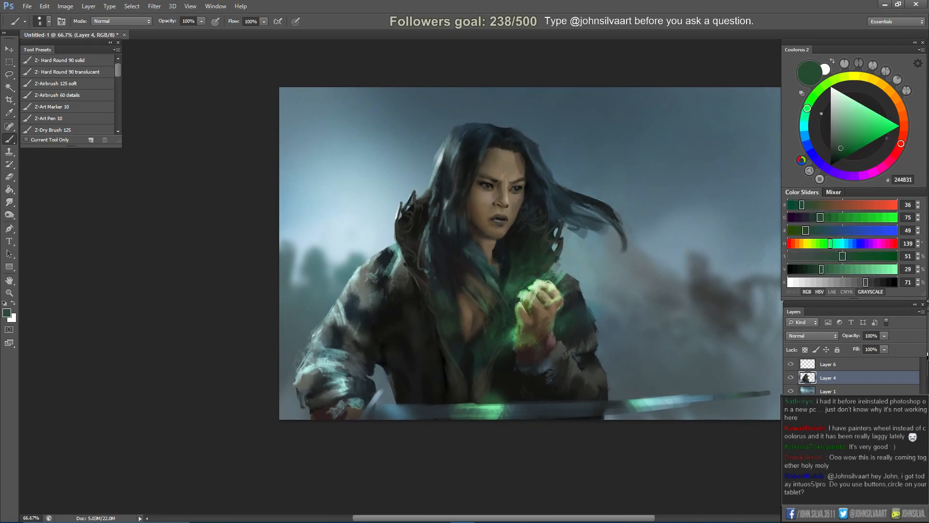
pyautogui.press('F2')
# Smudge the paint on the coat's shoulder with the Smudge tool at a larger size.
pyautogui.moveTo(603, 315); pyautogui.dragTo(470, 336)
pyautogui.press('r')
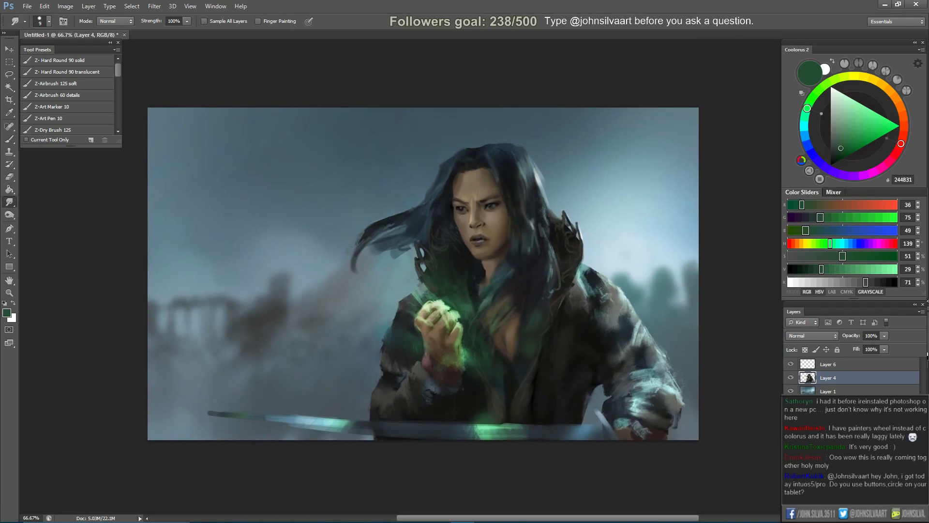
pyautogui.press(']')
pyautogui.moveTo(610, 294)
pyautogui.mouseDown()
pyautogui.moveTo(617, 300)
pyautogui.moveTo(587, 274)
pyautogui.mouseUp()
# Repaint the sword blade near its tip with sampled blues 537C91, 577E94, 3C515B and 507588.
pyautogui.press('b')
pyautogui.keyDown('alt'); pyautogui.click(287, 416); pyautogui.keyUp('alt')
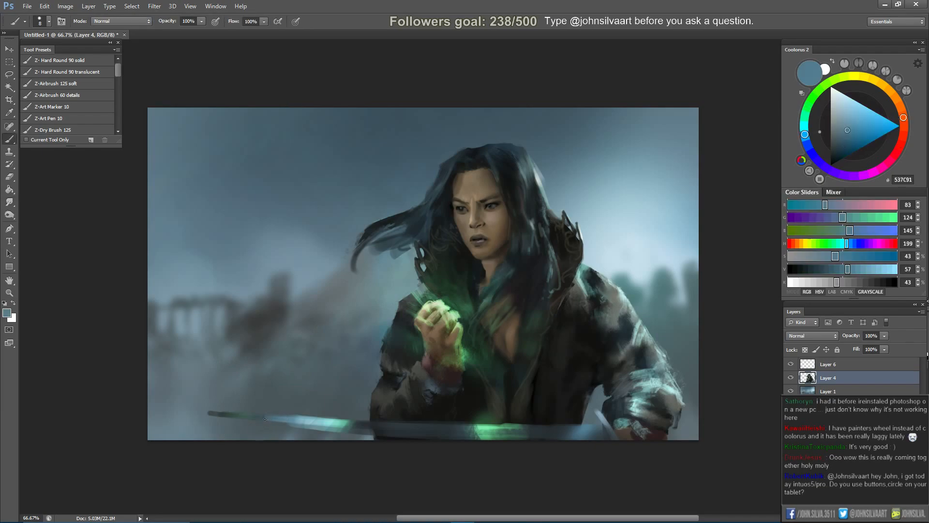
pyautogui.press(']')
pyautogui.press(']')
pyautogui.press(']')
pyautogui.press(']')
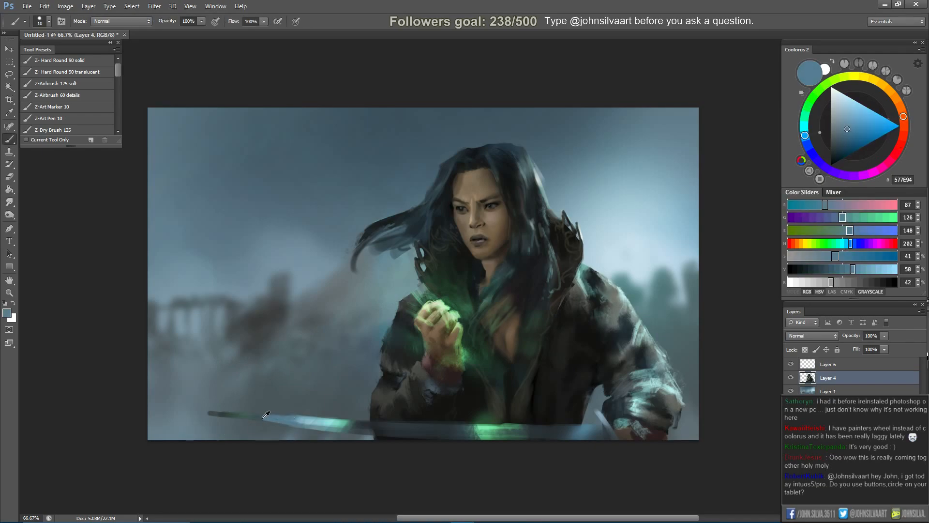
pyautogui.keyDown('alt'); pyautogui.click(272, 418); pyautogui.keyUp('alt')
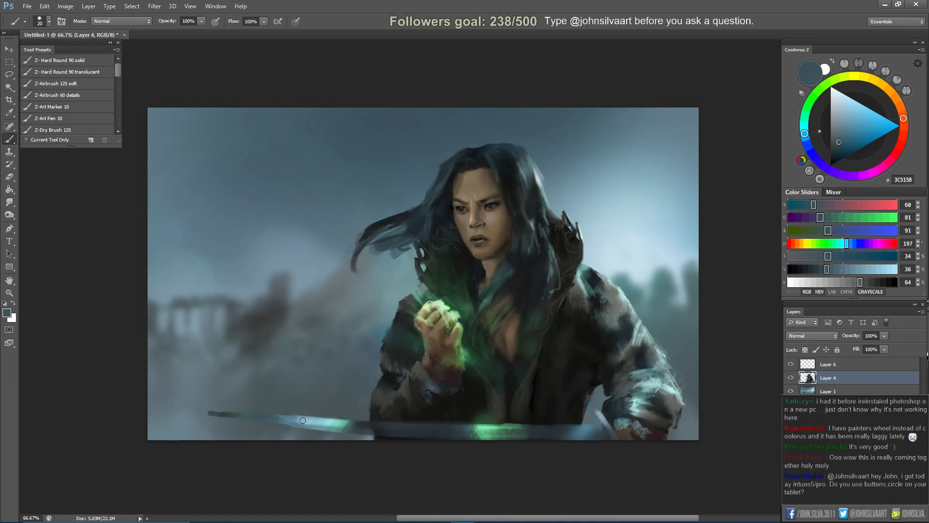
pyautogui.keyDown('alt'); pyautogui.click(288, 420); pyautogui.keyUp('alt')
pyautogui.keyDown('alt'); pyautogui.click(286, 415); pyautogui.keyUp('alt')
pyautogui.press(']')
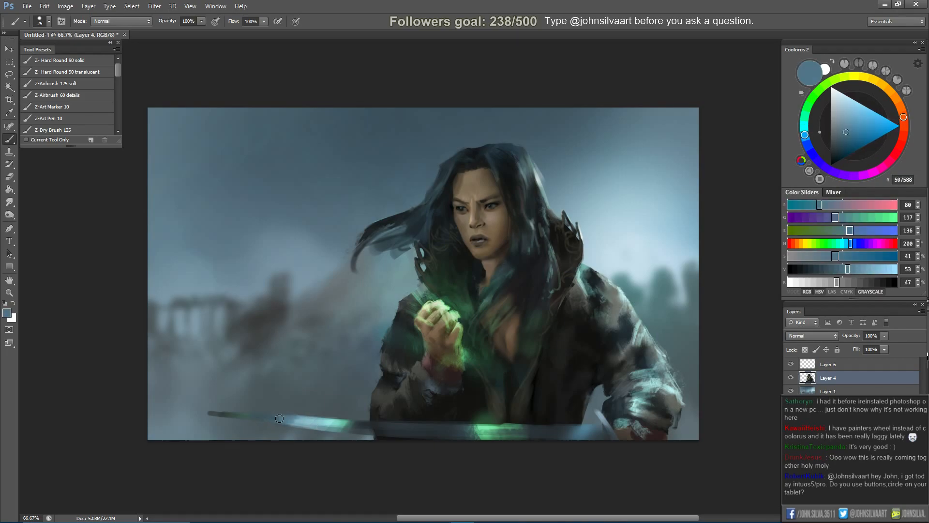
# Refine the dark hair around the face and the neck with sampled tones 0C0C0A, 2D3C41 and 0D0E0C, using a small brush.
pyautogui.keyDown('alt'); pyautogui.click(454, 175); pyautogui.keyUp('alt')
pyautogui.press('[')
pyautogui.press('[')
pyautogui.press('[')
pyautogui.press('[')
pyautogui.press('[')
pyautogui.press('[')
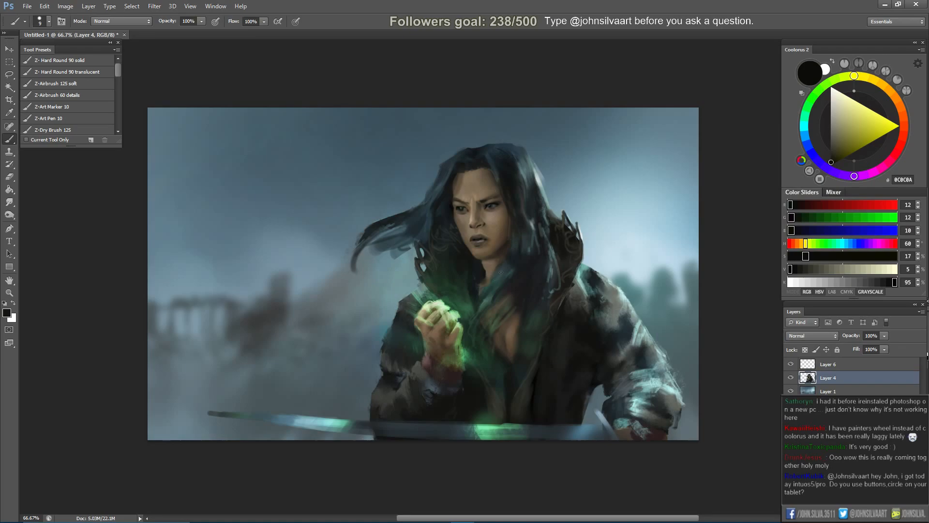
pyautogui.keyDown('alt'); pyautogui.click(486, 280); pyautogui.keyUp('alt')
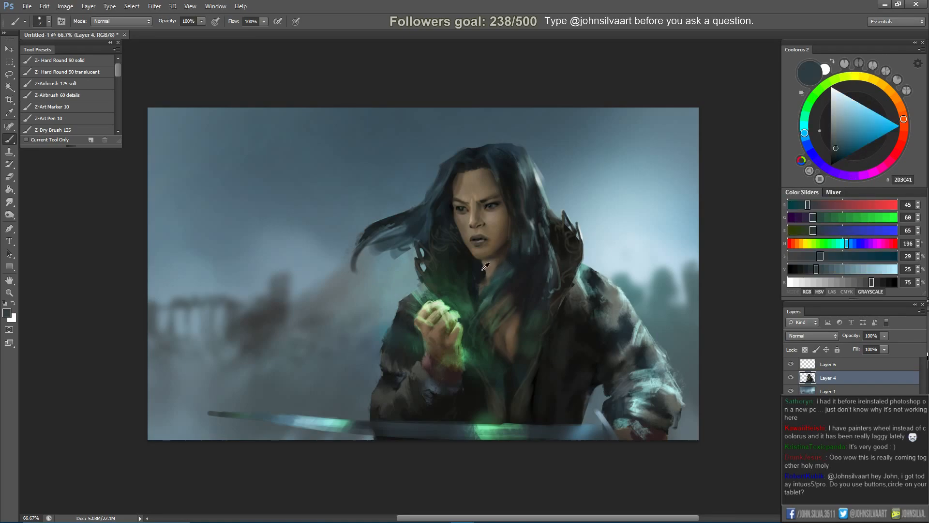
pyautogui.keyDown('alt'); pyautogui.click(481, 263); pyautogui.keyUp('alt')
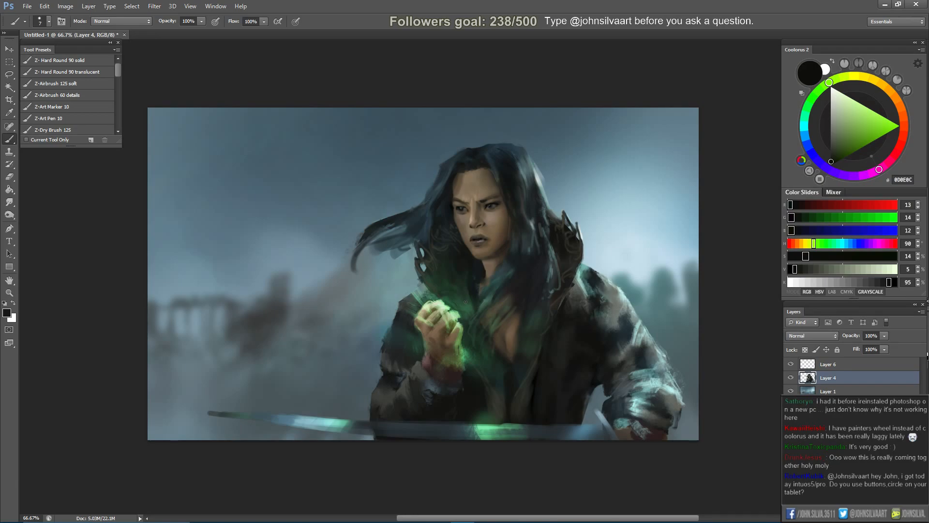
# Darken the lower coat beside its front opening with sampled near-blacks 030302 and 020202 at varying brush sizes.
pyautogui.keyDown('alt'); pyautogui.click(535, 383); pyautogui.keyUp('alt')
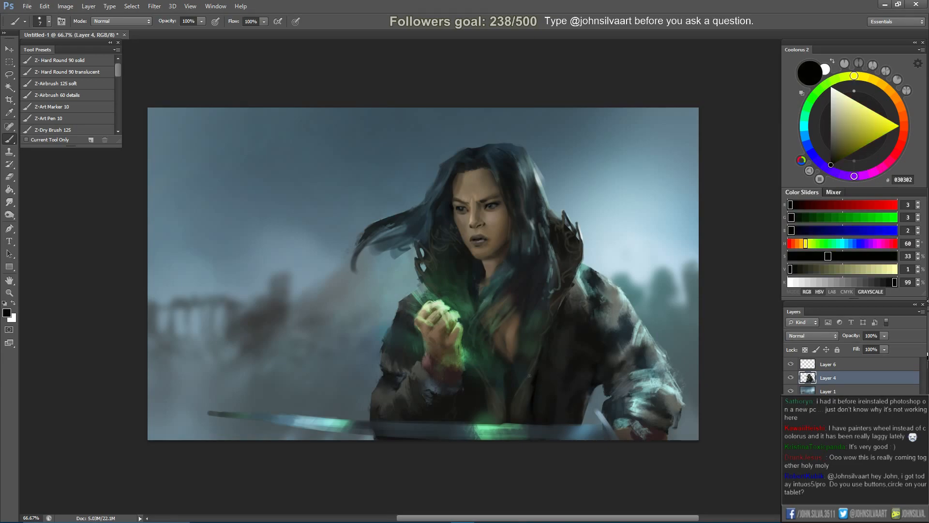
pyautogui.keyDown('alt'); pyautogui.click(536, 397); pyautogui.keyUp('alt')
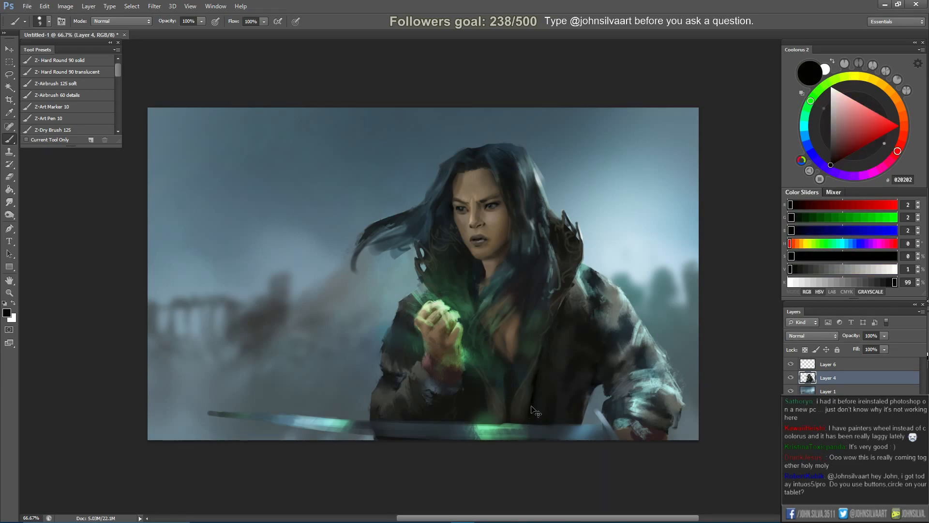
pyautogui.press(']')
pyautogui.press(']')
pyautogui.press('[')
pyautogui.press(']')
pyautogui.press('[')
pyautogui.press('[')
pyautogui.press(']')
pyautogui.press('[')
pyautogui.press('[')
# Deepen the dark areas of the coat in the mirrored view with the near-black 020202 and a larger brush.
pyautogui.hotkey('ctrl', 'shift', 'h')
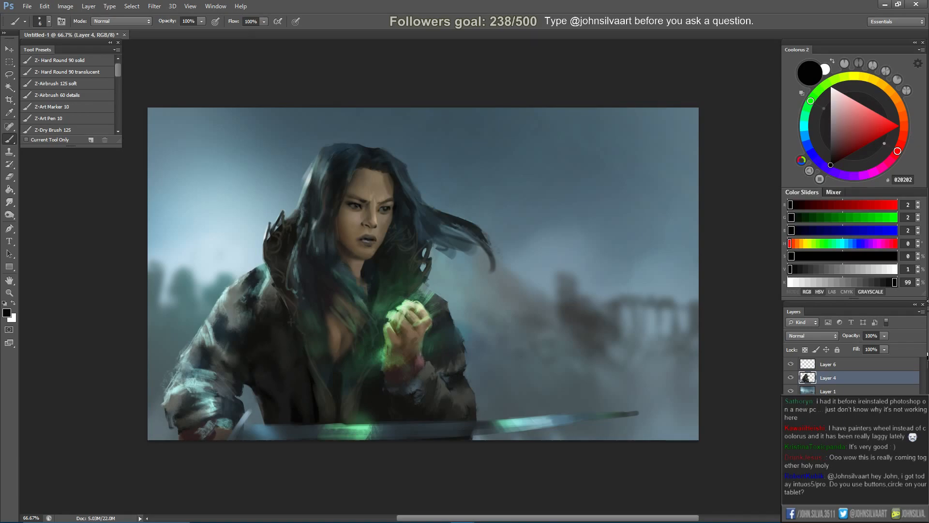
pyautogui.press(']')
pyautogui.press(']')
pyautogui.press(']')
pyautogui.press(']')
pyautogui.press(']')
pyautogui.press('[')
pyautogui.hotkey('ctrl', 'shift', 'h')
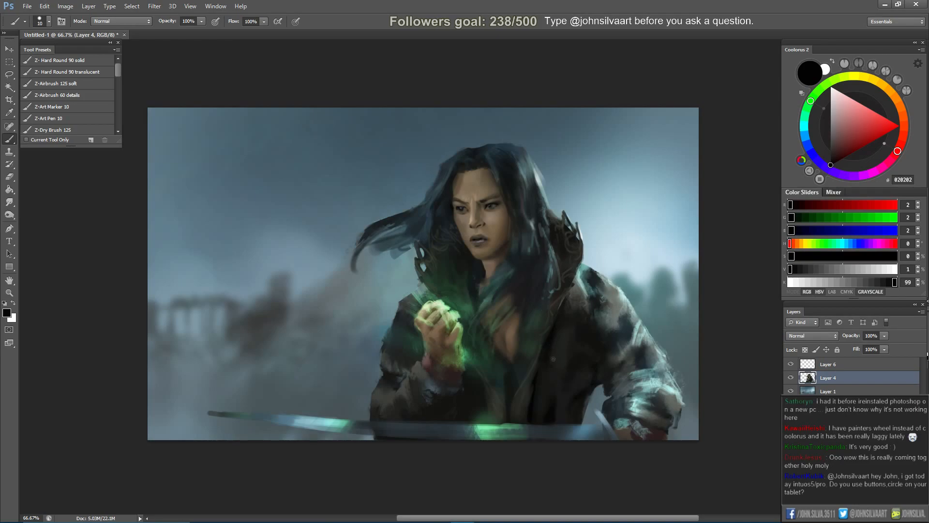
# Even out the dark coat beside the lapel and accent the lapel edge with the sampled green 253528.
pyautogui.press(']')
pyautogui.press(']')
pyautogui.keyDown('alt'); pyautogui.click(548, 354); pyautogui.keyUp('alt')
pyautogui.press('[')
pyautogui.press('[')
pyautogui.press('[')
pyautogui.press('[')
pyautogui.keyDown('alt'); pyautogui.click(533, 319); pyautogui.keyUp('alt')
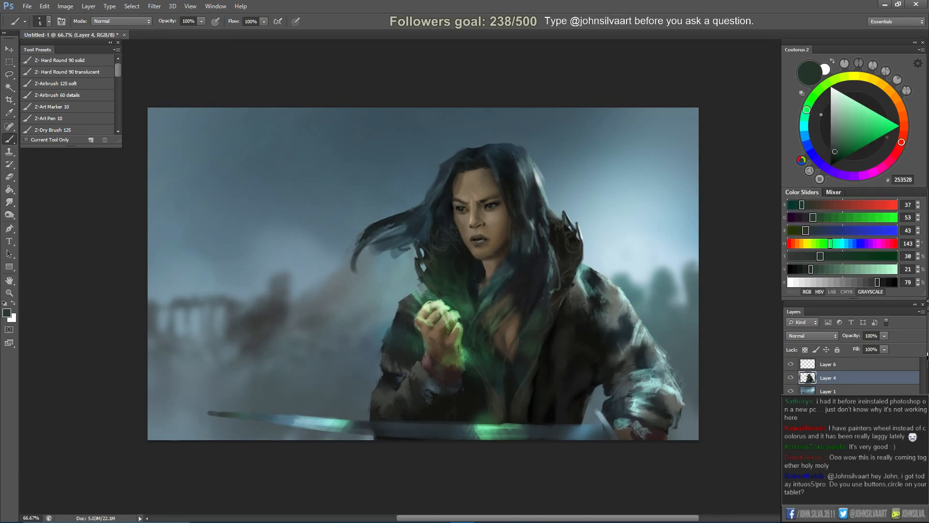
# Strengthen the coat's shadow behind the lapel in the mirrored view with the sampled near-black 030303 and a larger brush.
pyautogui.press('F2')
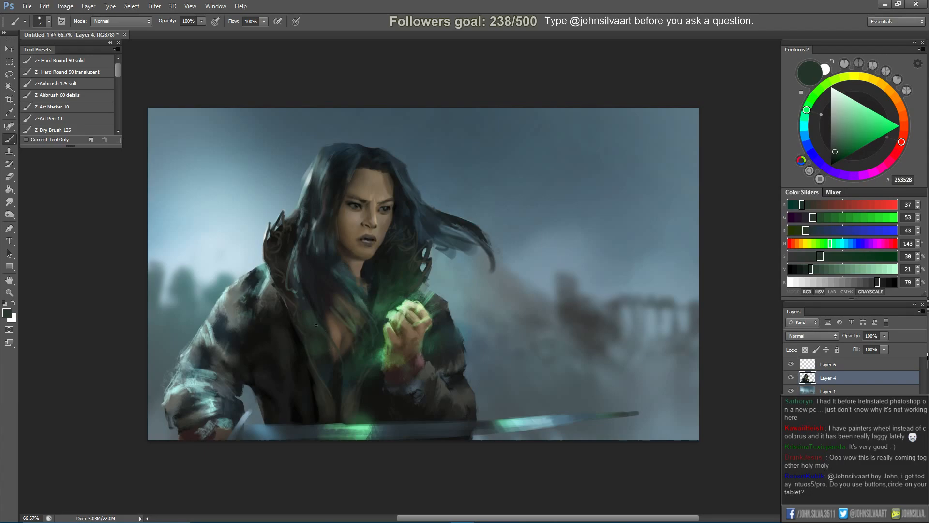
pyautogui.keyDown('alt'); pyautogui.click(303, 311); pyautogui.keyUp('alt')
pyautogui.keyDown('alt'); pyautogui.click(296, 333); pyautogui.keyUp('alt')
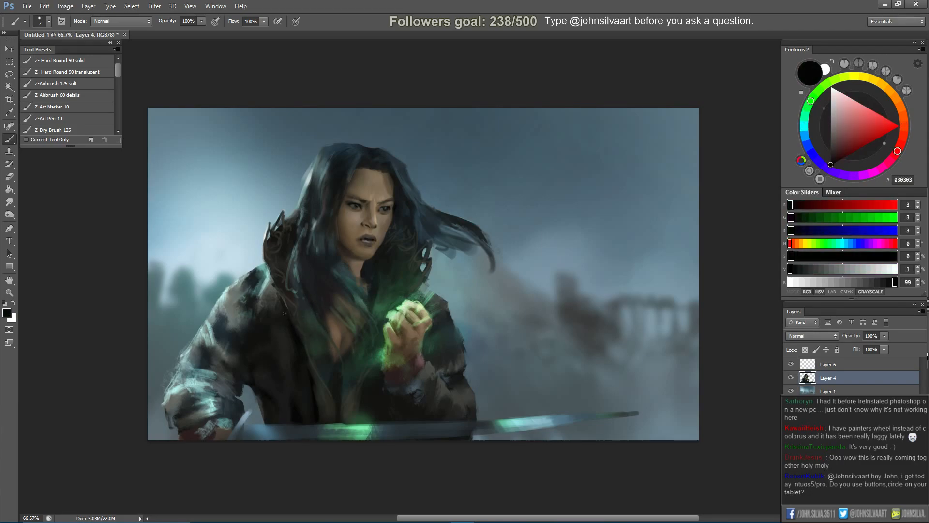
pyautogui.press(']')
pyautogui.press(']')
pyautogui.press(']')
pyautogui.press(']')
pyautogui.press('F2')
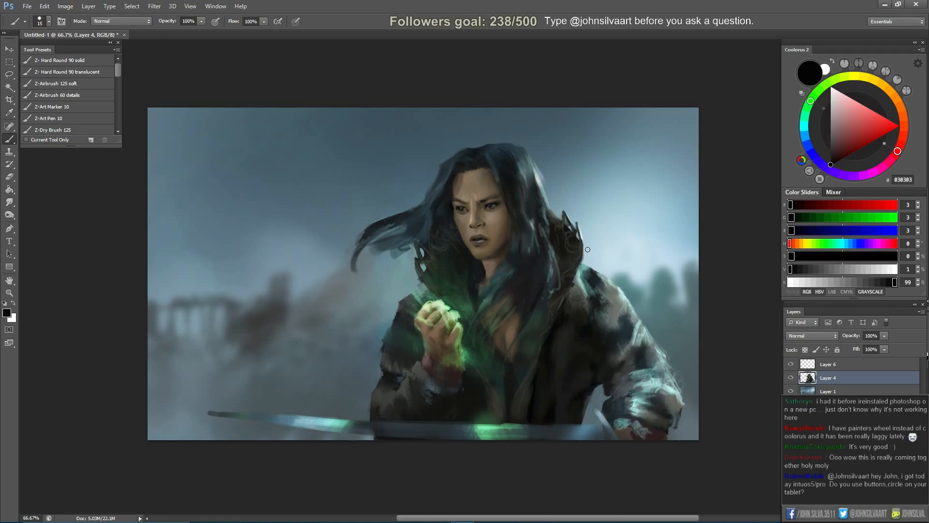
# Refine the coat's front edge below the chest with sampled dark olives 20221B and 2A2C24 and a smaller brush.
pyautogui.press('[')
pyautogui.press('[')
pyautogui.keyDown('alt'); pyautogui.click(528, 385); pyautogui.keyUp('alt')
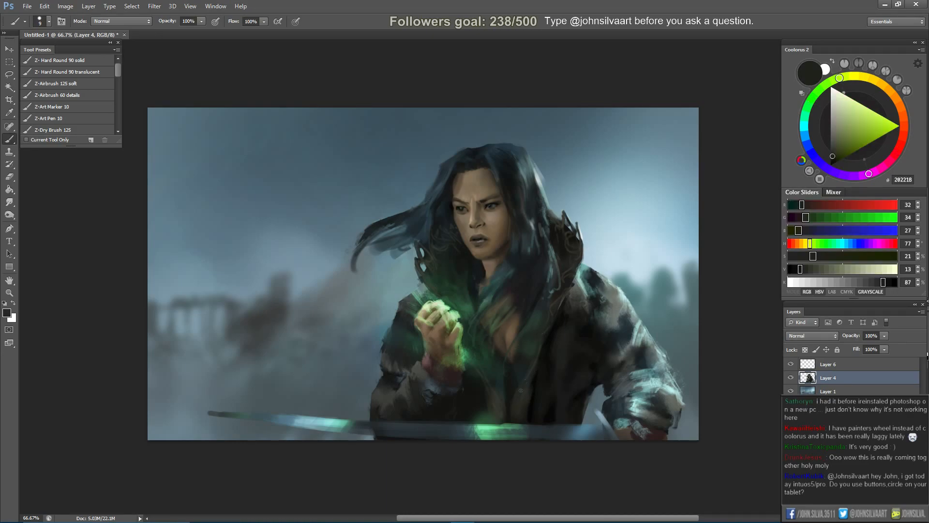
pyautogui.press('[')
pyautogui.keyDown('alt'); pyautogui.click(532, 383); pyautogui.keyUp('alt')
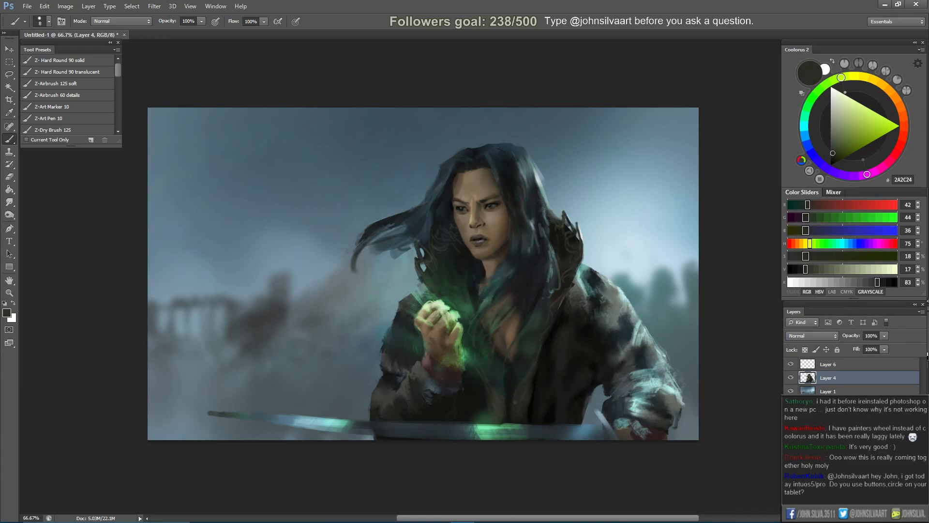
pyautogui.keyDown('alt'); pyautogui.click(524, 385); pyautogui.keyUp('alt')
pyautogui.keyDown('alt'); pyautogui.click(531, 391); pyautogui.keyUp('alt')
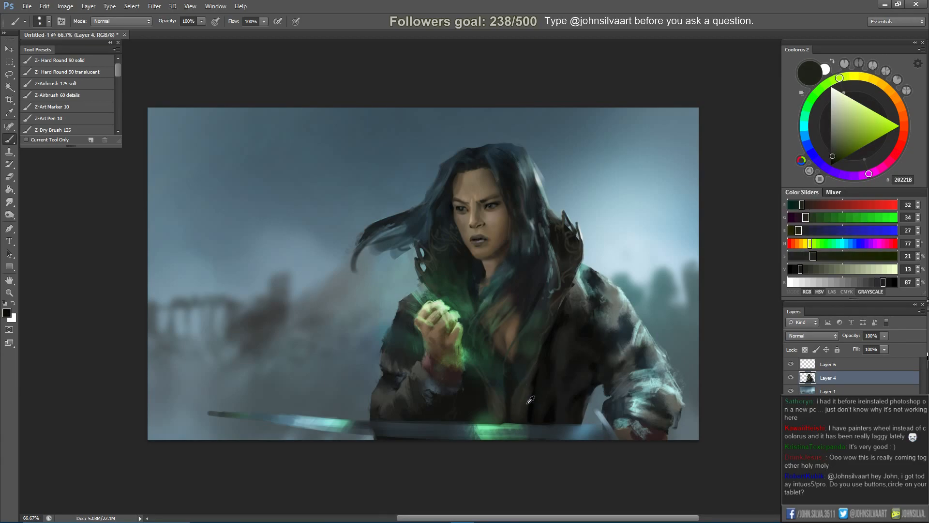
# Blend the lapel's lower edge into the coat shadow with sampled darks 131410, 020202 and 0E0F0C.
pyautogui.press(']')
pyautogui.press(']')
pyautogui.press(']')
pyautogui.keyDown('alt'); pyautogui.click(522, 387); pyautogui.keyUp('alt')
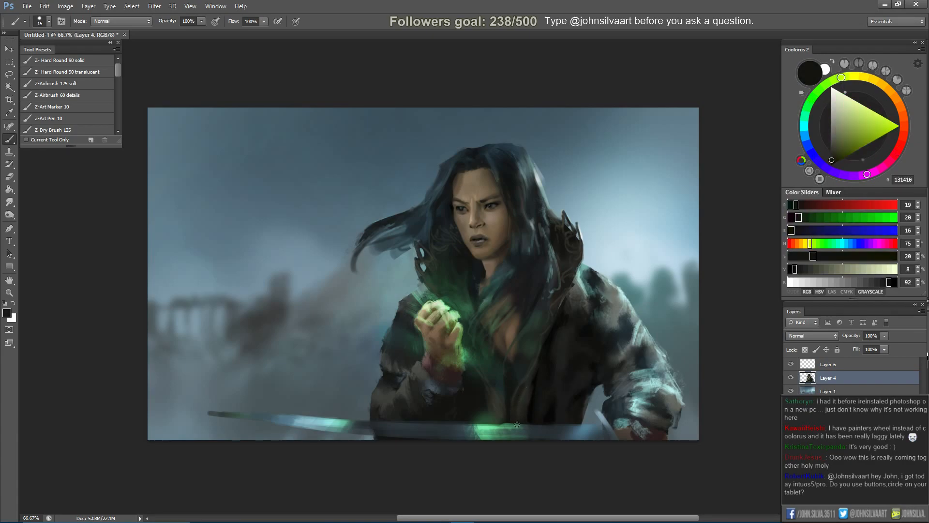
pyautogui.keyDown('alt'); pyautogui.click(531, 411); pyautogui.keyUp('alt')
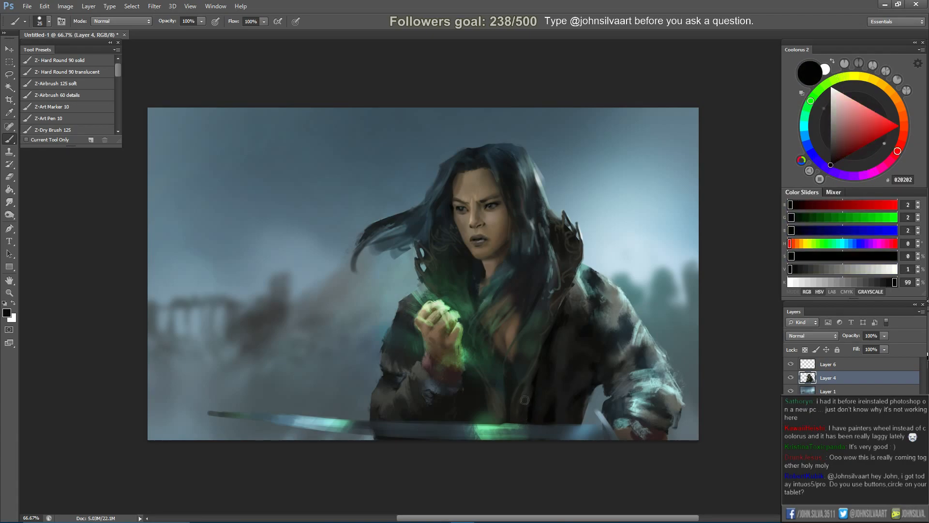
pyautogui.keyDown('alt'); pyautogui.click(529, 377); pyautogui.keyUp('alt')
pyautogui.keyDown('alt'); pyautogui.click(522, 388); pyautogui.keyUp('alt')
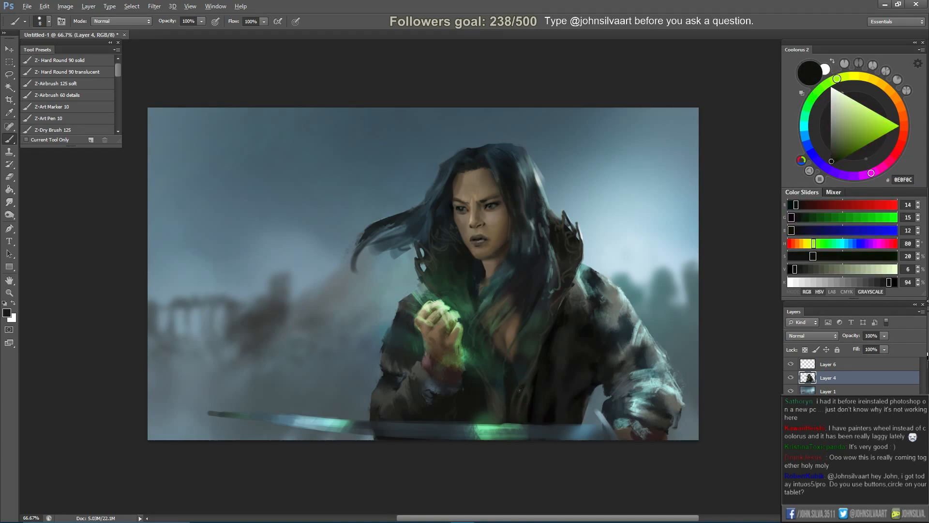
# Touch up the shoulder's rim light in the mirrored view with the sampled teal 66918C and a larger brush, and restore the orientation.
pyautogui.hotkey('ctrl', 'shift', 'h')
pyautogui.press(']')
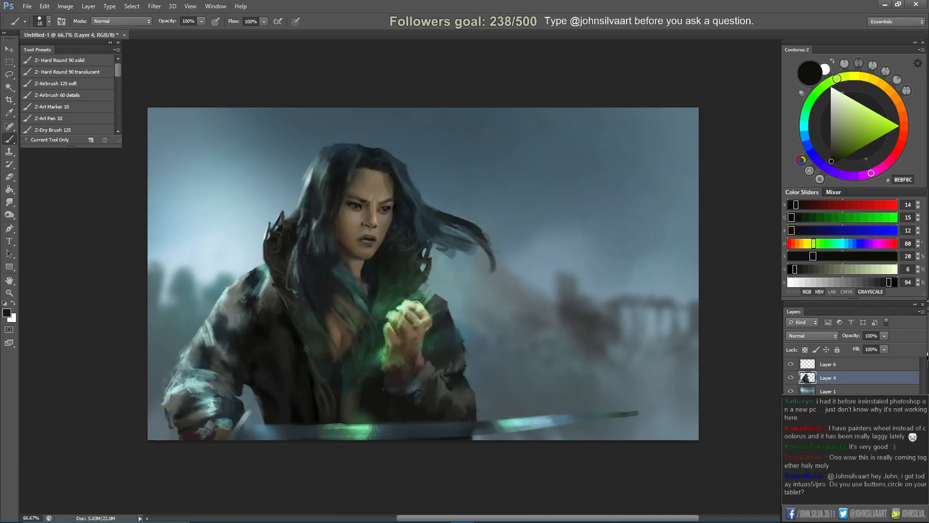
pyautogui.keyDown('alt'); pyautogui.click(264, 286); pyautogui.keyUp('alt')
pyautogui.press(']')
pyautogui.press(']')
pyautogui.hotkey('ctrl', 'shift', 'h')
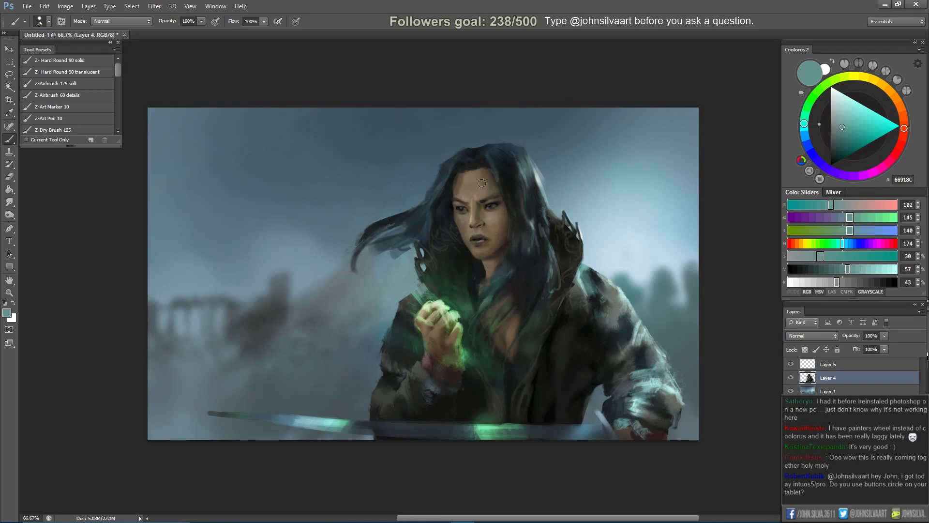
# Darken the line between the warrior's lips with the sampled near-black 100D0A.
pyautogui.moveTo(508, 231); pyautogui.dragTo(568, 220)
pyautogui.press('[')
pyautogui.press('[')
pyautogui.press('[')
pyautogui.press('[')
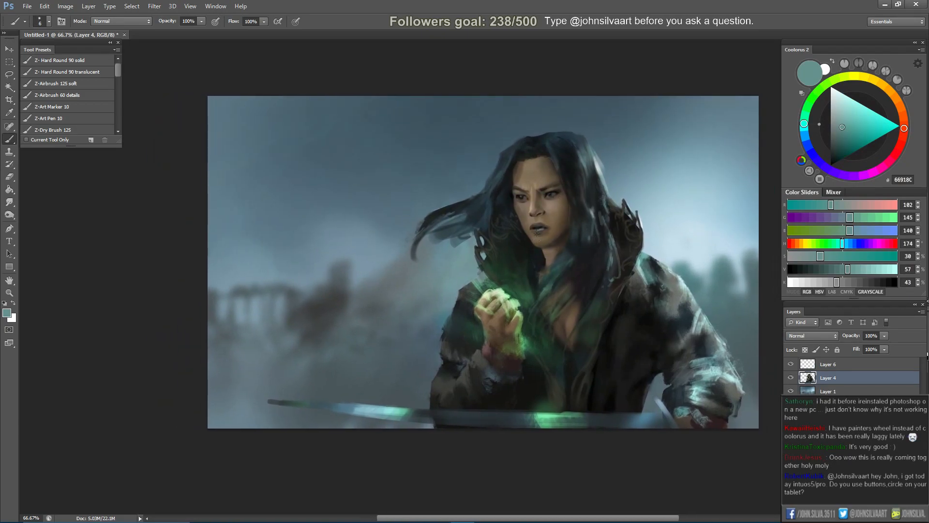
pyautogui.keyDown('alt'); pyautogui.click(540, 224); pyautogui.keyUp('alt')
pyautogui.keyDown('alt'); pyautogui.click(541, 225); pyautogui.keyUp('alt')
pyautogui.press(']')
pyautogui.press(']')
pyautogui.press(']')
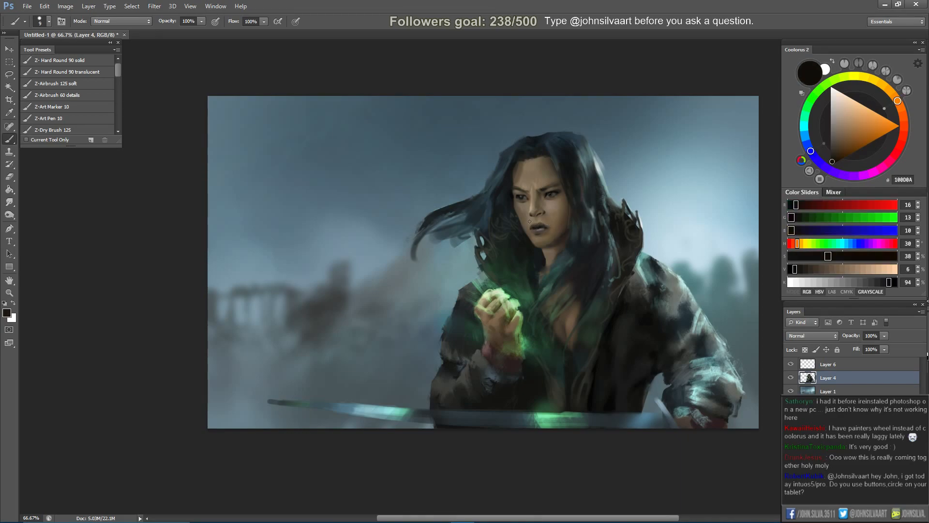
# Refine the skin of the nose and between the eyebrows with sampled browns 71604E and 9F896D.
pyautogui.keyDown('alt'); pyautogui.click(543, 207); pyautogui.keyUp('alt')
pyautogui.press('[')
pyautogui.press('[')
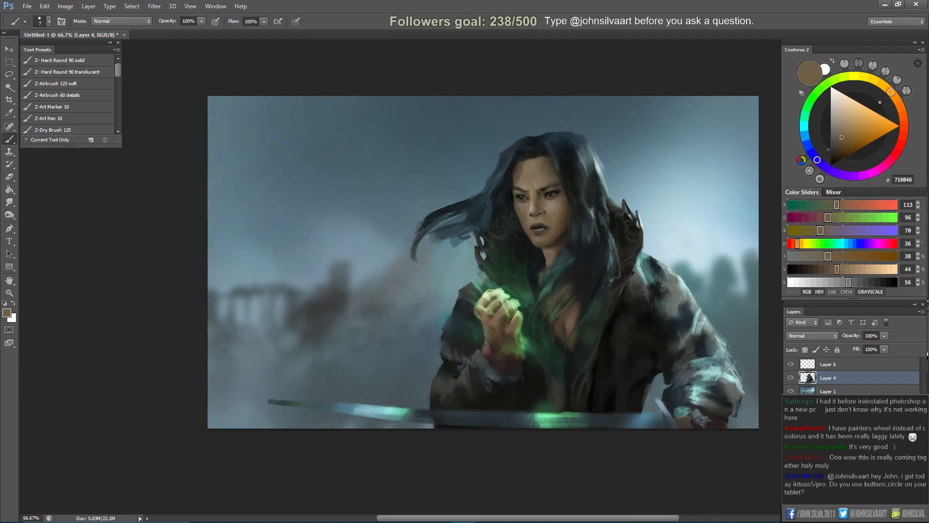
pyautogui.keyDown('alt'); pyautogui.click(540, 210); pyautogui.keyUp('alt')
pyautogui.press(']')
pyautogui.press(']')
pyautogui.keyDown('alt'); pyautogui.click(532, 195); pyautogui.keyUp('alt')
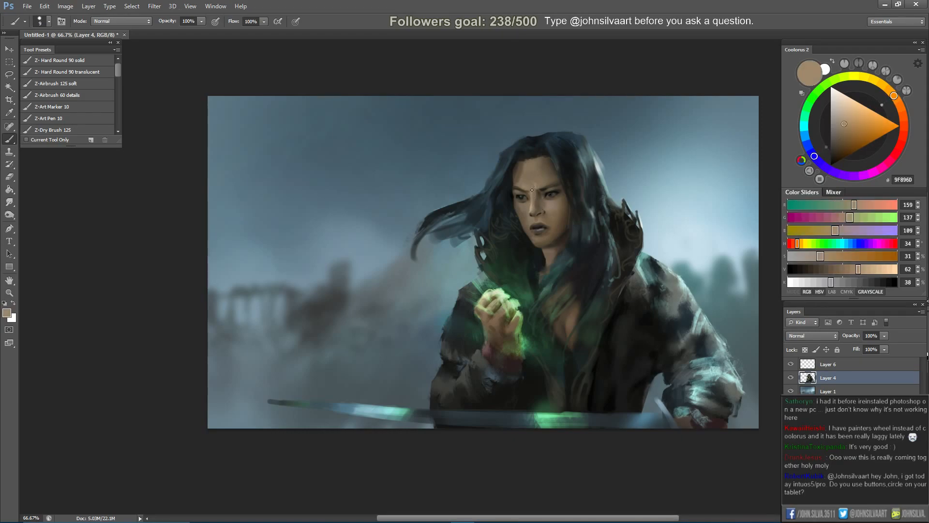
pyautogui.moveTo(538, 190); pyautogui.dragTo(531, 197)
# Darken the hair beside the eye with the near-black 030303 and smudge the face and hair edges in the mirrored view.
pyautogui.press(']')
pyautogui.press(']')
pyautogui.press('d')
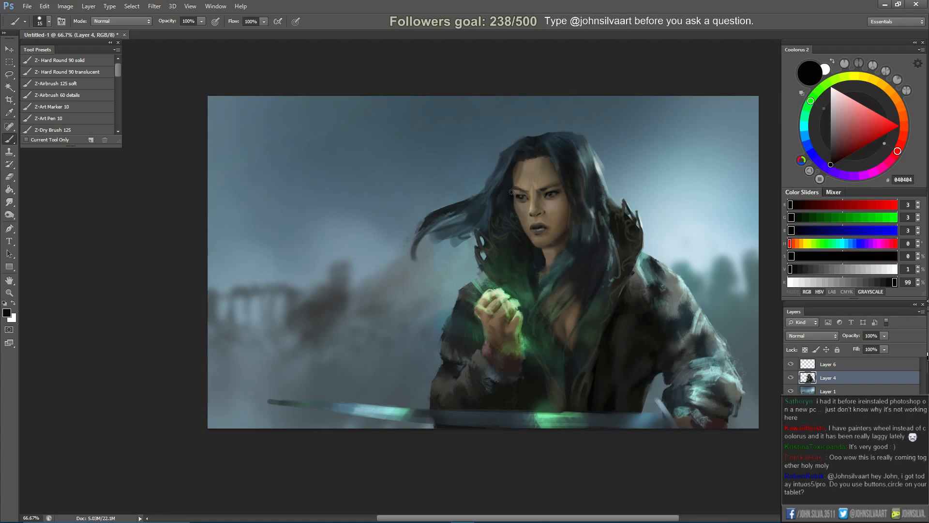
pyautogui.moveTo(511, 199)
pyautogui.mouseDown()
pyautogui.moveTo(518, 208)
pyautogui.moveTo(511, 202)
pyautogui.mouseUp()
pyautogui.press(']')
pyautogui.press('h')
pyautogui.press('r')
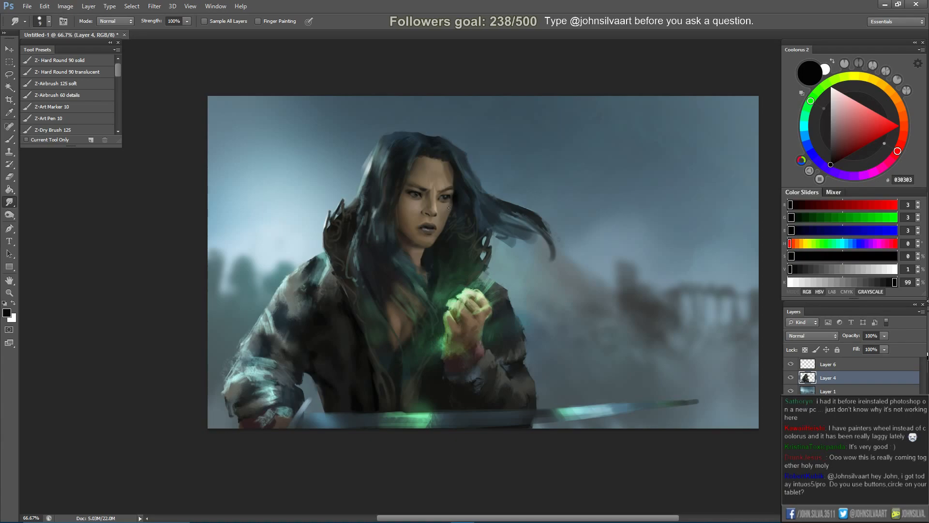
pyautogui.press('h')
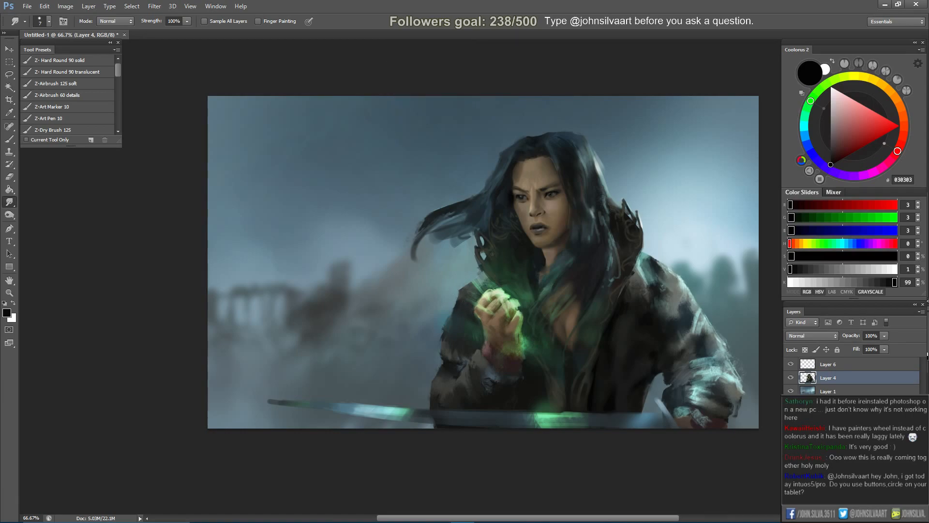
# Repaint the hairline along the forehead with a small brush and sampled darks 040505, 393125 and 030404.
pyautogui.press(']')
pyautogui.press('b')
pyautogui.keyDown('alt'); pyautogui.click(508, 175); pyautogui.keyUp('alt')
pyautogui.press('[')
pyautogui.press('[')
pyautogui.press('[')
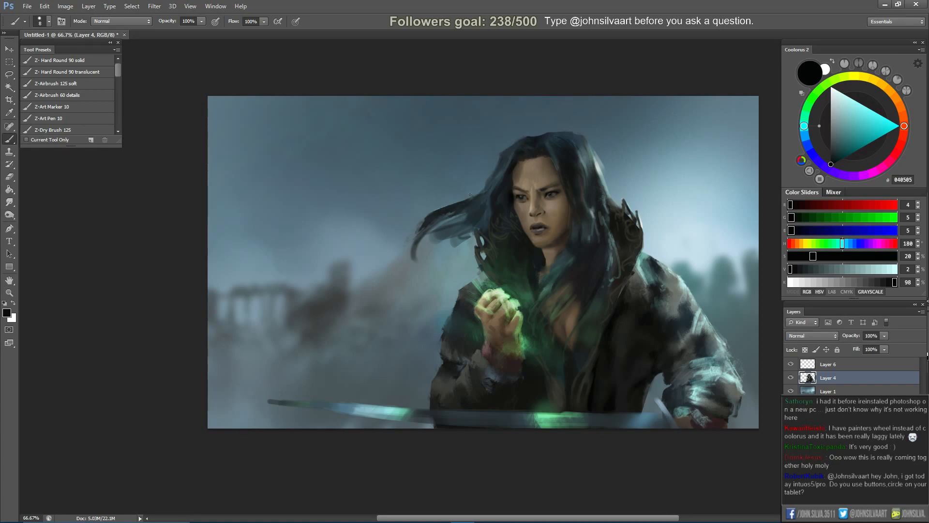
pyautogui.keyDown('alt'); pyautogui.click(519, 166); pyautogui.keyUp('alt')
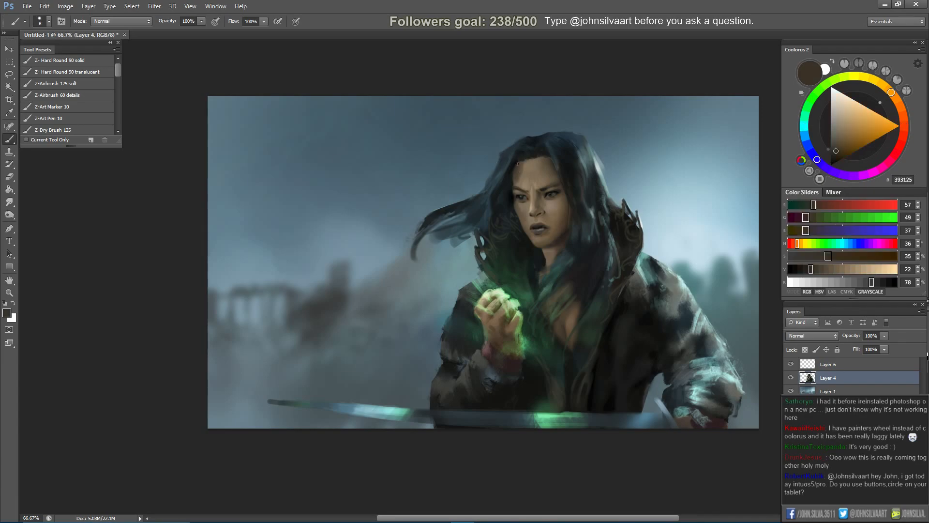
pyautogui.keyDown('alt'); pyautogui.click(518, 161); pyautogui.keyUp('alt')
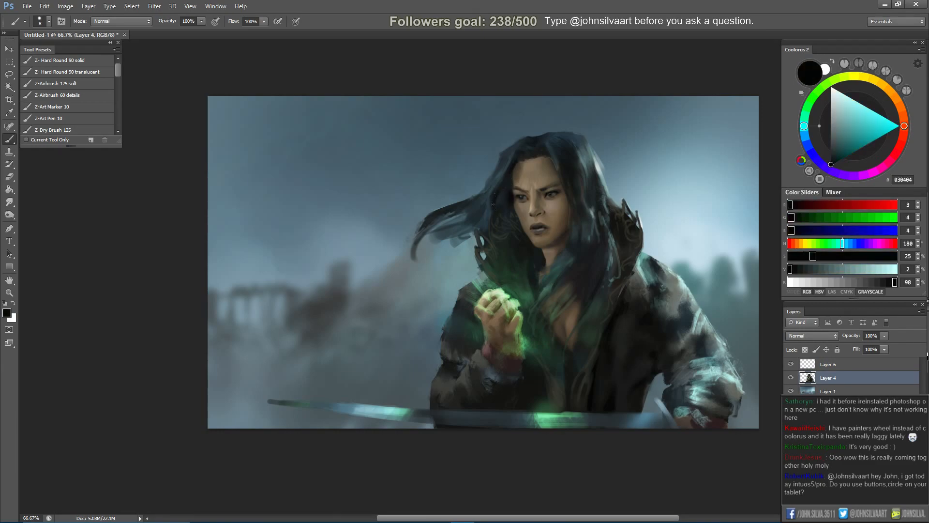
# Paint the hair strands beside the cheek with sampled darks 0E1415, 040505 and 162027 at varying brush sizes.
pyautogui.keyDown('alt'); pyautogui.click(503, 183); pyautogui.keyUp('alt')
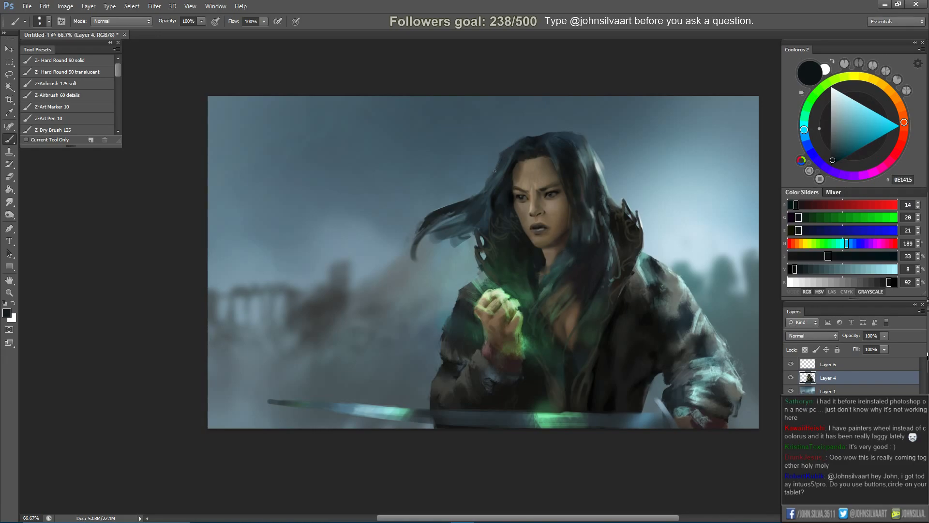
pyautogui.press(']')
pyautogui.press(']')
pyautogui.keyDown('alt'); pyautogui.click(498, 198); pyautogui.keyUp('alt')
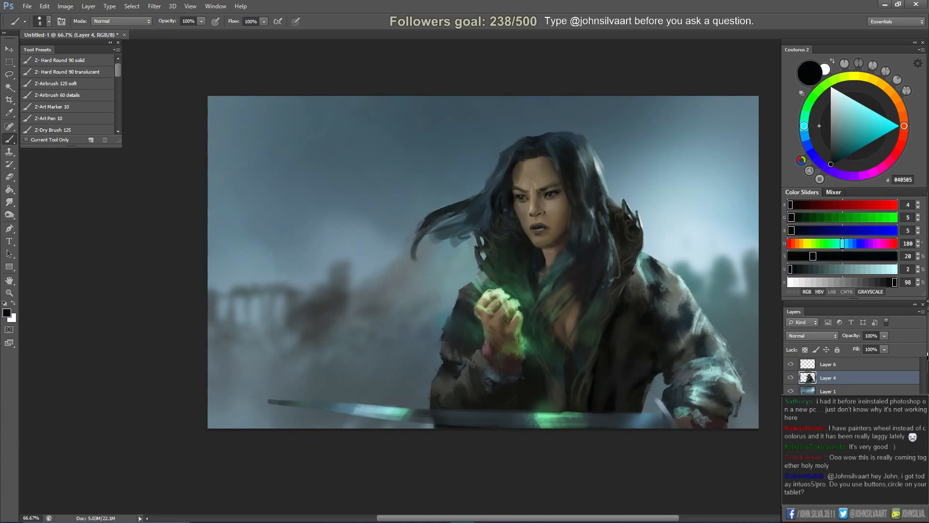
pyautogui.keyDown('alt'); pyautogui.click(504, 207); pyautogui.keyUp('alt')
pyautogui.press(']')
pyautogui.keyDown('alt'); pyautogui.click(506, 196); pyautogui.keyUp('alt')
pyautogui.press('[')
pyautogui.press('[')
pyautogui.press('[')
pyautogui.keyDown('alt'); pyautogui.click(496, 201); pyautogui.keyUp('alt')
pyautogui.keyDown('alt'); pyautogui.click(503, 195); pyautogui.keyUp('alt')
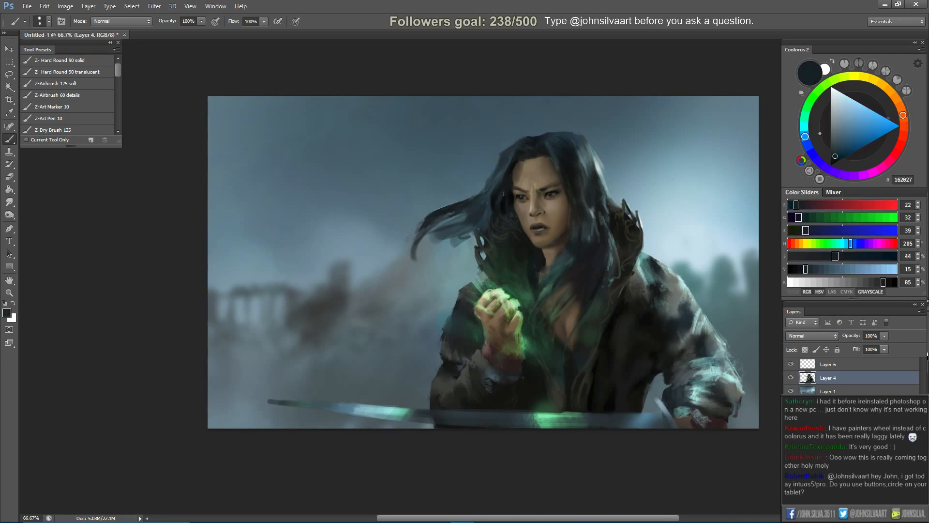
# Add fine dark strands to the hair beside the eye with sampled near-blacks 030505 and 040404.
pyautogui.moveTo(506, 218); pyautogui.dragTo(552, 195)
pyautogui.keyDown('alt'); pyautogui.click(552, 179); pyautogui.keyUp('alt')
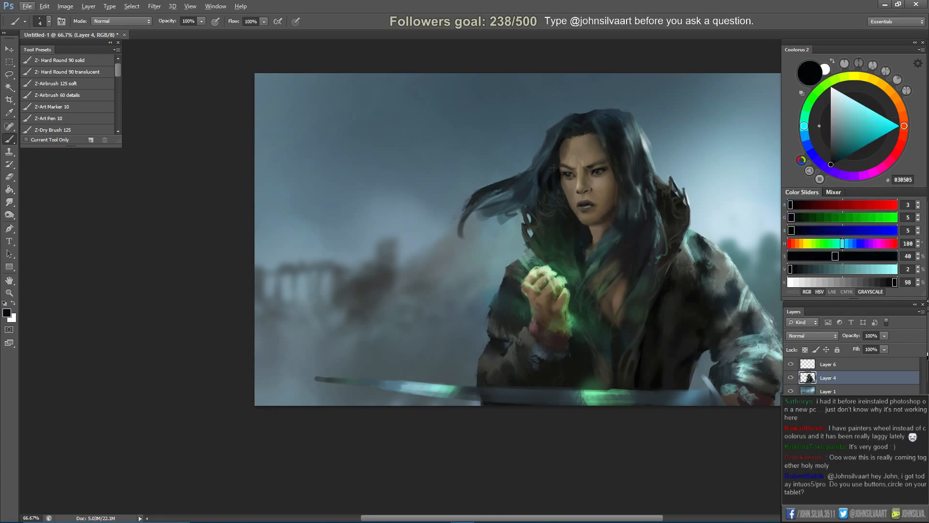
pyautogui.keyDown('alt'); pyautogui.click(550, 181); pyautogui.keyUp('alt')
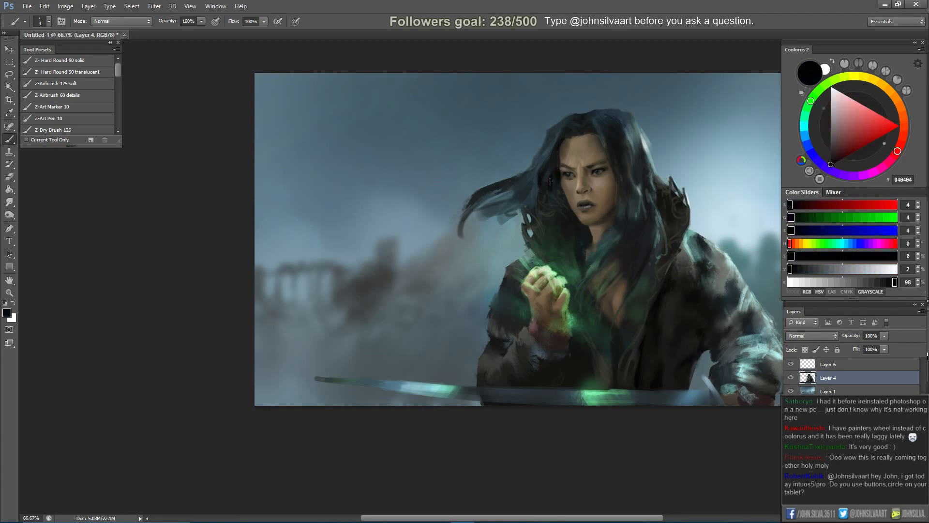
pyautogui.press(']')
pyautogui.press(']')
pyautogui.moveTo(548, 174)
pyautogui.mouseDown()
pyautogui.moveTo(444, 176)
pyautogui.moveTo(450, 200)
pyautogui.mouseUp()
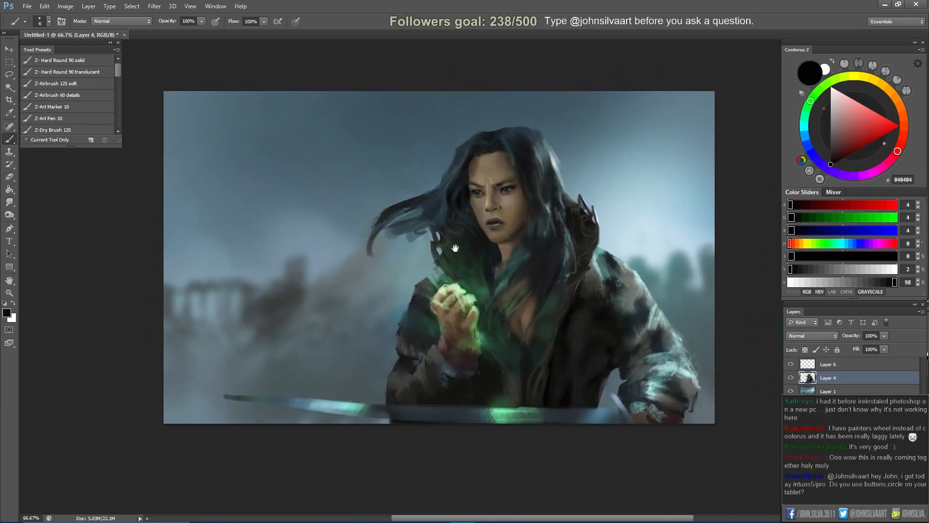
# Deepen the hair shadow beside the face with the sampled near-black 040505 and a larger brush, and check it mirrored.
pyautogui.press(']')
pyautogui.press(']')
pyautogui.press(']')
pyautogui.keyDown('alt'); pyautogui.click(453, 192); pyautogui.keyUp('alt')
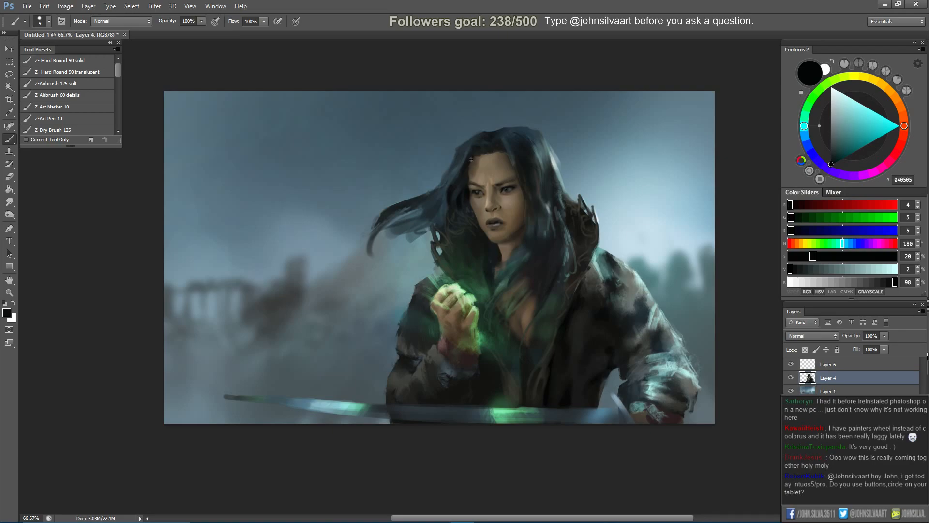
pyautogui.moveTo(465, 225); pyautogui.dragTo(471, 214)
pyautogui.hotkey('ctrl', 'shift', 'h')
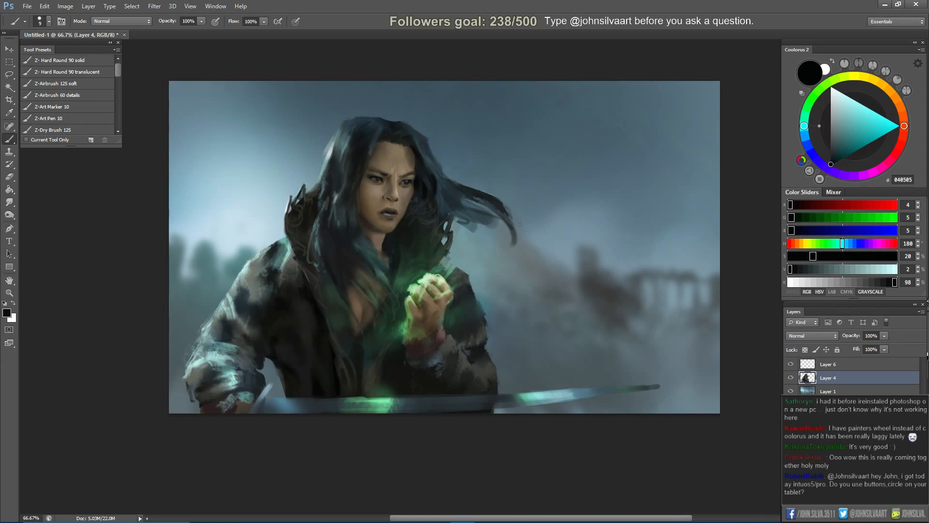
pyautogui.hotkey('ctrl', 'shift', 'h')
# Refine the nose, nostril and upper-lip shading with sampled browns 30261B, 60503D, 86745E, 544532 and 2D2721.
pyautogui.keyDown('alt'); pyautogui.click(511, 194); pyautogui.keyUp('alt')
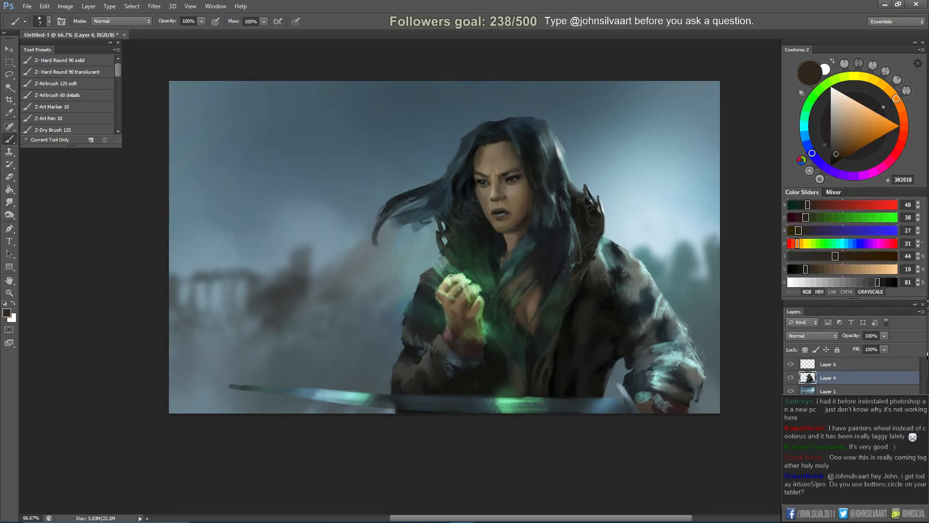
pyautogui.keyDown('alt'); pyautogui.click(497, 198); pyautogui.keyUp('alt')
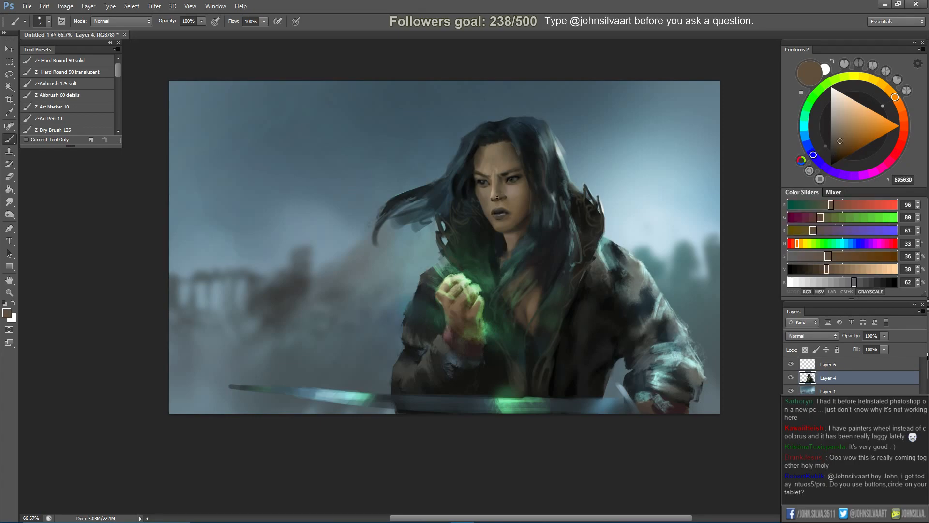
pyautogui.keyDown('alt'); pyautogui.click(504, 191); pyautogui.keyUp('alt')
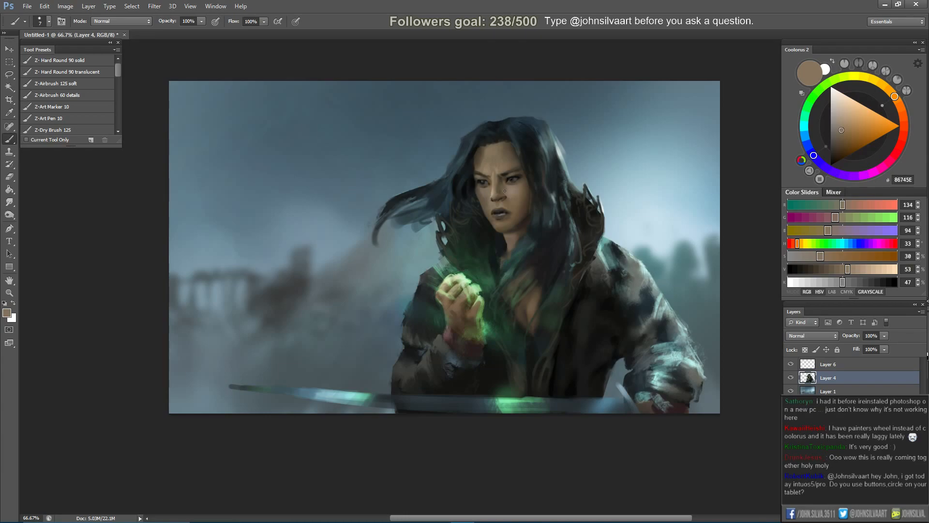
pyautogui.keyDown('alt'); pyautogui.click(508, 196); pyautogui.keyUp('alt')
pyautogui.keyDown('alt'); pyautogui.click(506, 196); pyautogui.keyUp('alt')
pyautogui.keyDown('alt'); pyautogui.click(507, 195); pyautogui.keyUp('alt')
pyautogui.keyDown('alt'); pyautogui.click(500, 200); pyautogui.keyUp('alt')
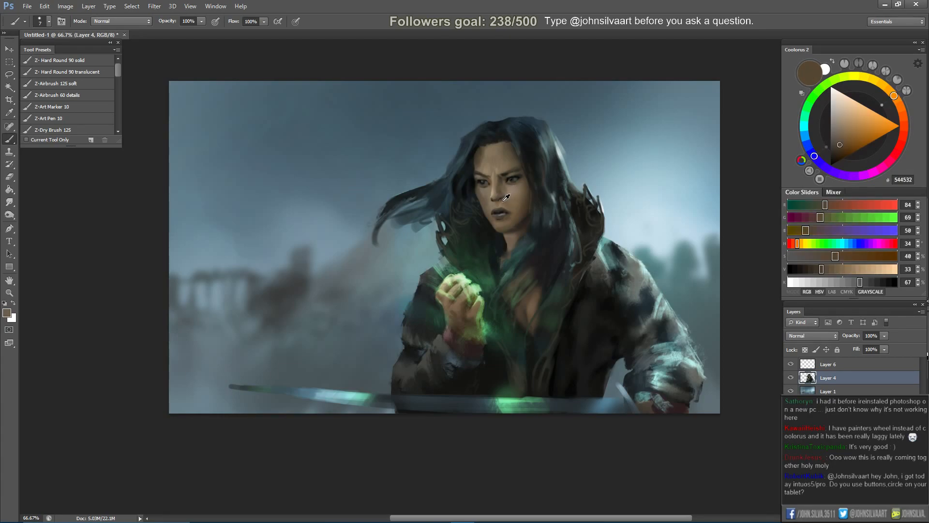
pyautogui.keyDown('alt'); pyautogui.click(505, 195); pyautogui.keyUp('alt')
pyautogui.keyDown('alt'); pyautogui.click(503, 198); pyautogui.keyUp('alt')
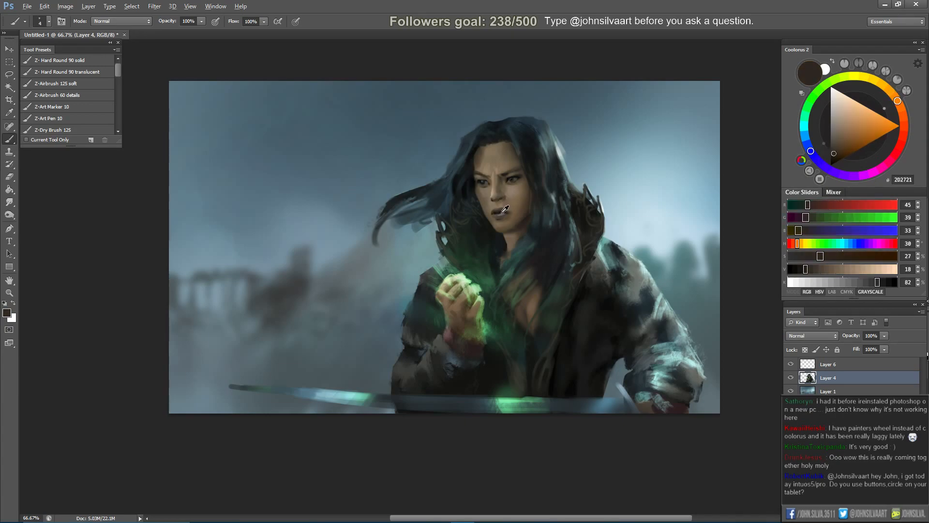
pyautogui.keyDown('alt'); pyautogui.click(503, 207); pyautogui.keyUp('alt')
# Rework the hair strands beside the temple with the sampled dark blue 162028 and near-black 060808.
pyautogui.keyDown('alt'); pyautogui.click(464, 187); pyautogui.keyUp('alt')
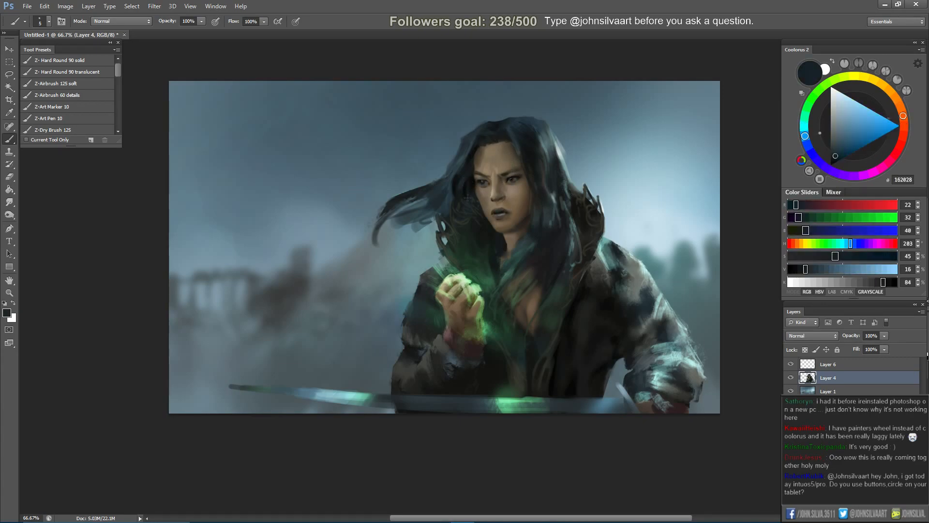
pyautogui.keyDown('alt'); pyautogui.click(461, 185); pyautogui.keyUp('alt')
pyautogui.keyDown('alt'); pyautogui.click(461, 182); pyautogui.keyUp('alt')
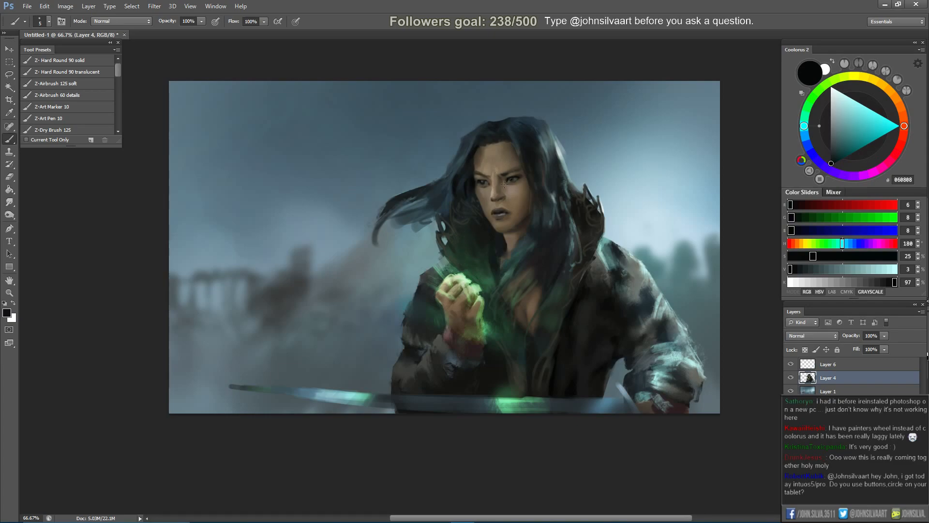
# Refine the crease between the eyebrows with sampled skin tones 9D876B and 443A2B.
pyautogui.keyDown('alt'); pyautogui.click(493, 169); pyautogui.keyUp('alt')
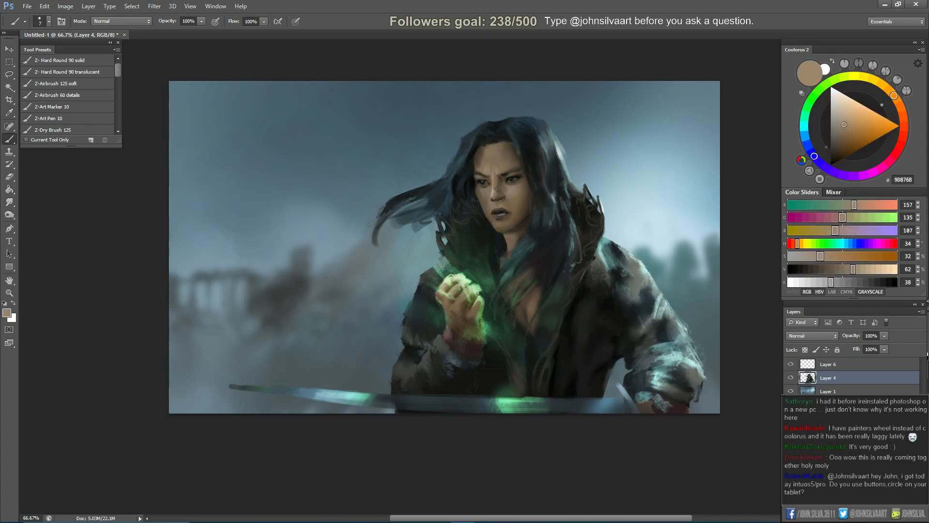
pyautogui.keyDown('alt'); pyautogui.click(495, 172); pyautogui.keyUp('alt')
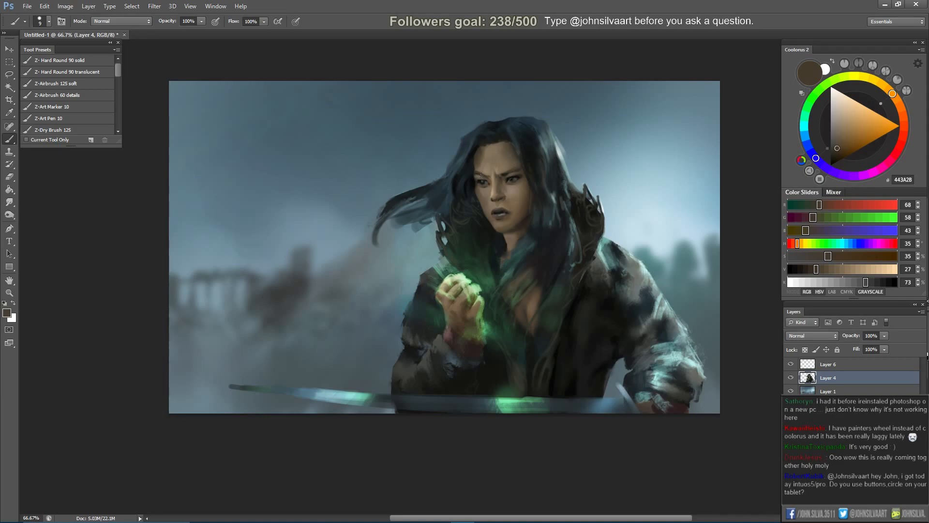
# Shade the forehead above the eyebrows with the sampled brown 594C3A, working in the mirrored view.
pyautogui.press('[')
pyautogui.press('[')
pyautogui.keyDown('alt'); pyautogui.click(509, 158); pyautogui.keyUp('alt')
pyautogui.press('[')
pyautogui.press('[')
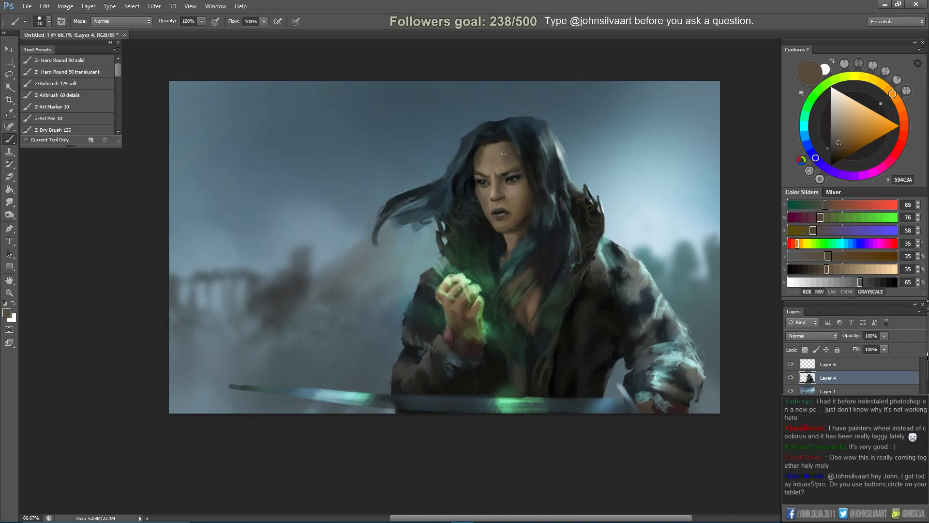
pyautogui.hotkey('ctrl', 'shift', 'h')
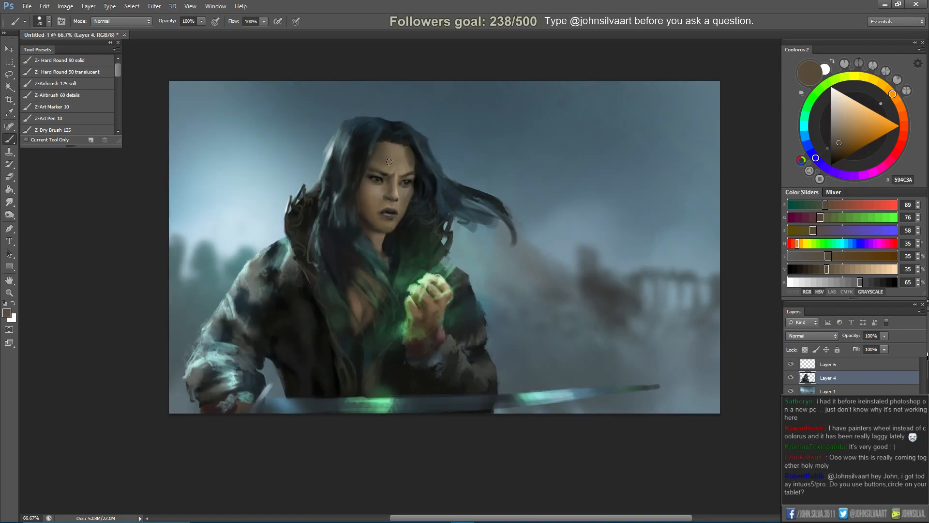
pyautogui.press(']')
pyautogui.moveTo(391, 166); pyautogui.dragTo(390, 169)
# Touch up the hairline above the forehead with the sampled dark blue 121D24 and flip the canvas back.
pyautogui.keyDown('alt'); pyautogui.click(376, 129); pyautogui.keyUp('alt')
pyautogui.keyDown('alt'); pyautogui.click(377, 130); pyautogui.keyUp('alt')
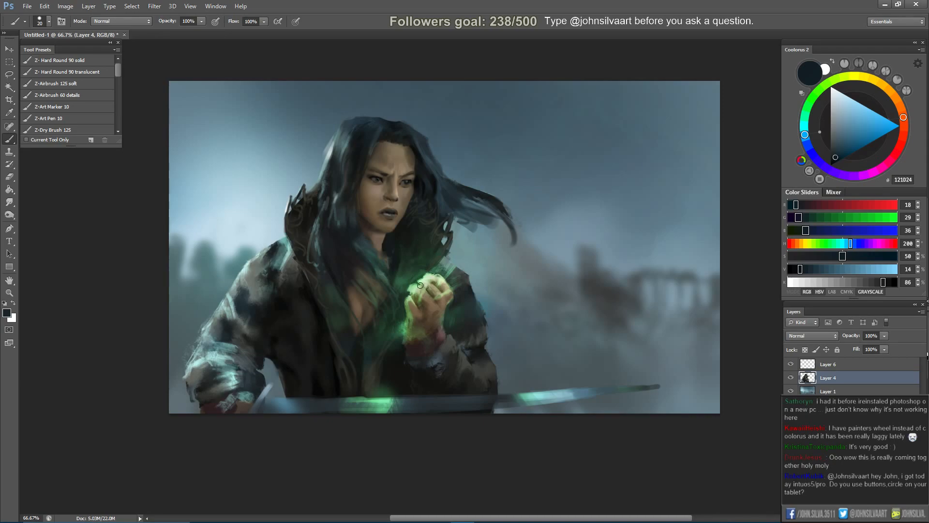
pyautogui.hotkey('ctrl', 'shift', 'h')
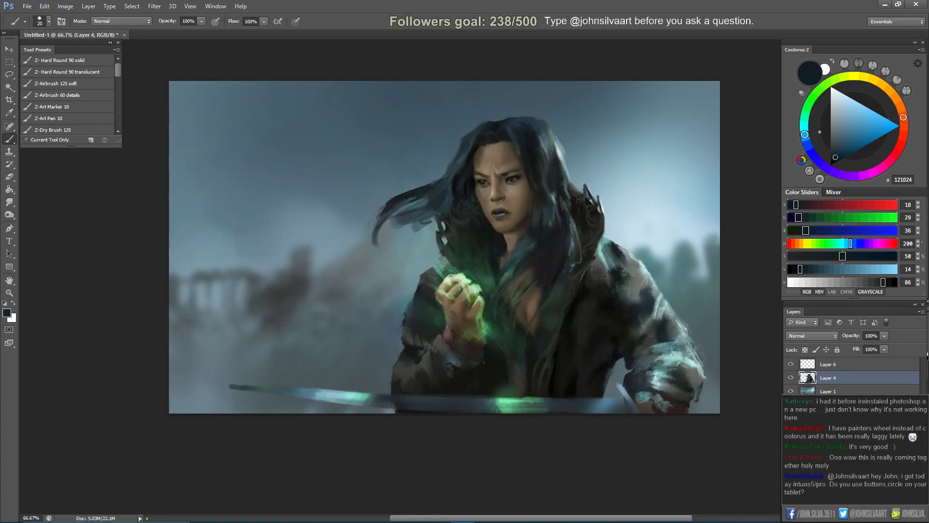
# Clean the sleeve edge beside the fist and darken the coat front with sampled near-blacks 050504 and 141413.
pyautogui.press('e')
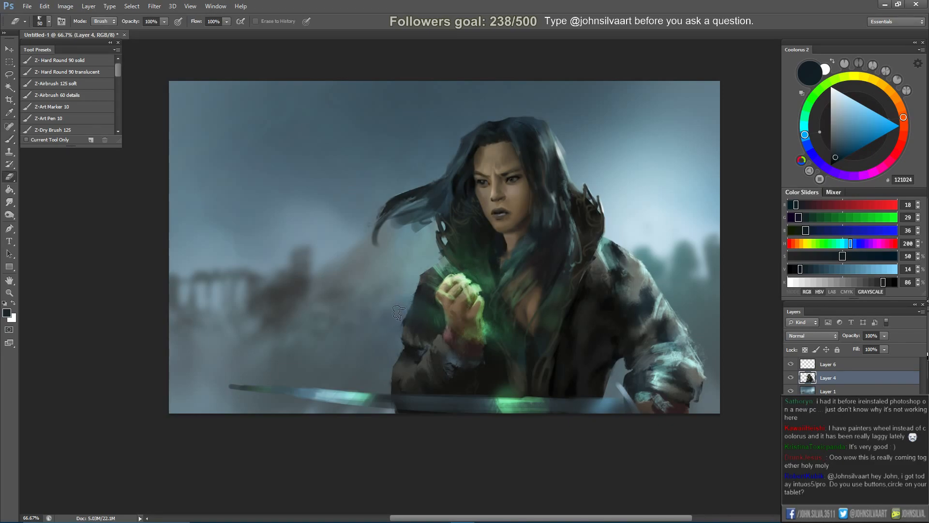
pyautogui.press('b')
pyautogui.keyDown('alt'); pyautogui.click(592, 291); pyautogui.keyUp('alt')
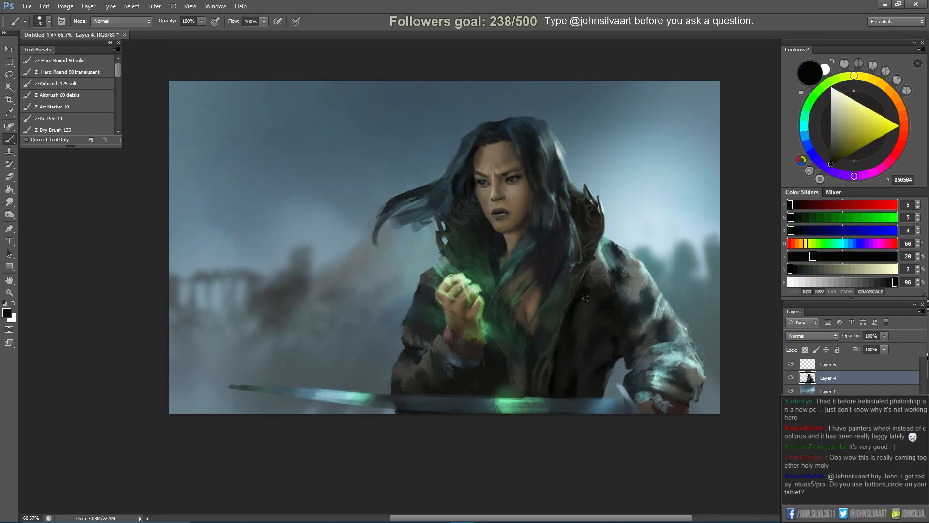
pyautogui.keyDown('alt'); pyautogui.click(594, 290); pyautogui.keyUp('alt')
pyautogui.press('[')
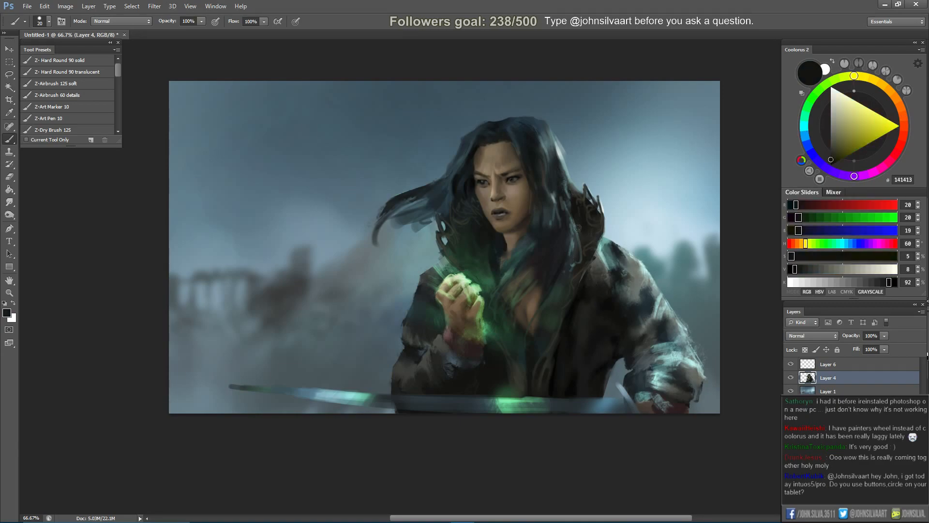
# Deepen the hair beside the cheek with sampled near-black 030303 and dark blue 1B2830.
pyautogui.keyDown('alt'); pyautogui.click(469, 185); pyautogui.keyUp('alt')
pyautogui.press(']')
pyautogui.keyDown('alt'); pyautogui.click(469, 186); pyautogui.keyUp('alt')
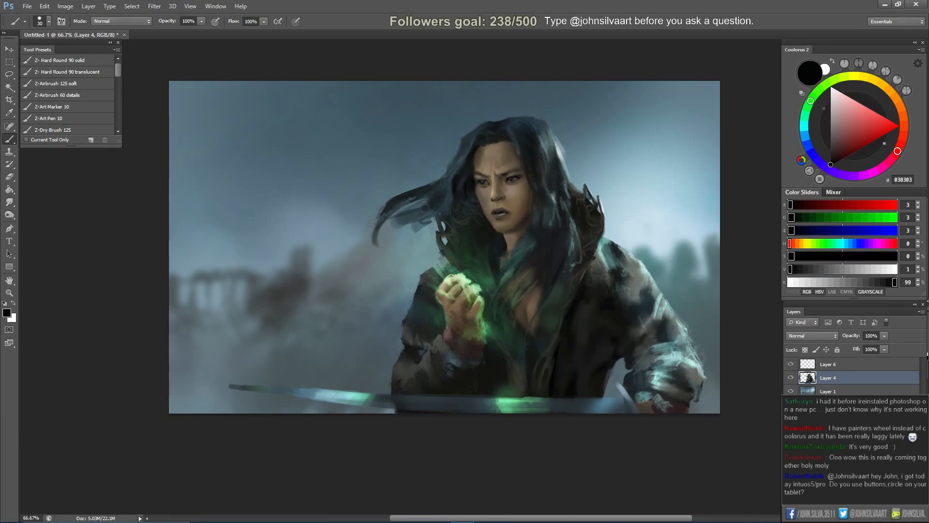
pyautogui.press(']')
pyautogui.keyDown('alt'); pyautogui.click(440, 185); pyautogui.keyUp('alt')
pyautogui.press('[')
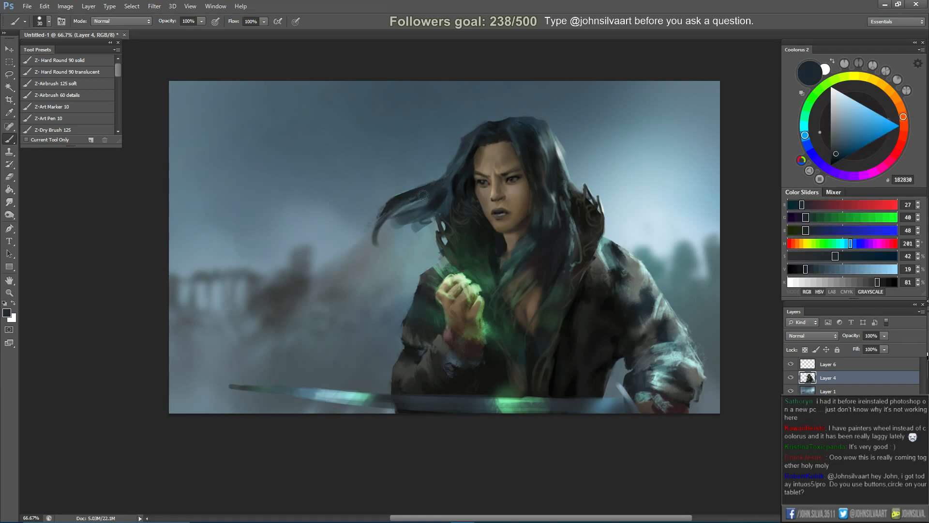
# Refine the root of the windblown lock with a smaller brush and the sampled blue 243640.
pyautogui.keyDown('alt'); pyautogui.click(447, 187); pyautogui.keyUp('alt')
pyautogui.press(']')
pyautogui.press('[')
pyautogui.press('[')
pyautogui.press('[')
pyautogui.keyDown('alt'); pyautogui.click(447, 179); pyautogui.keyUp('alt')
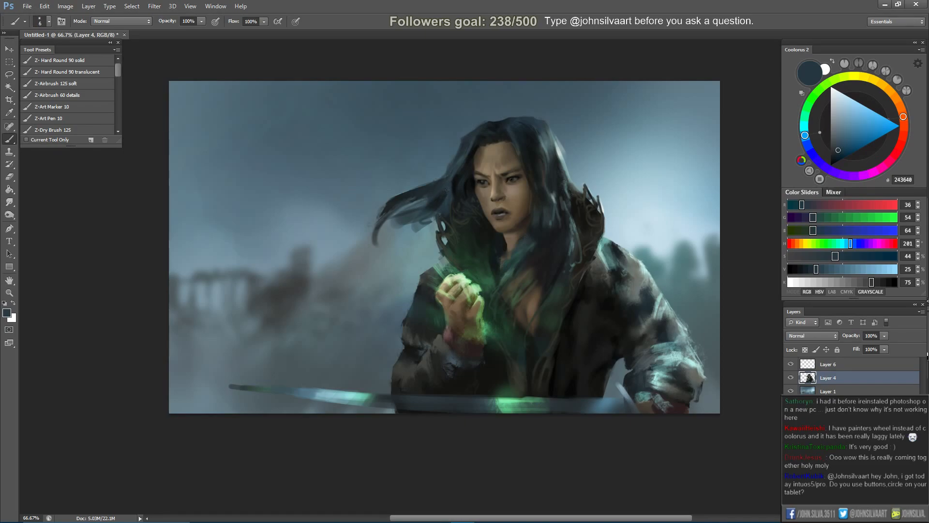
# Blend the windblown lock with the sampled blue-grey 25363C and thin its outline using a smaller eraser.
pyautogui.keyDown('alt'); pyautogui.click(428, 206); pyautogui.keyUp('alt')
pyautogui.press('e')
pyautogui.press('[')
pyautogui.press('[')
pyautogui.press('[')
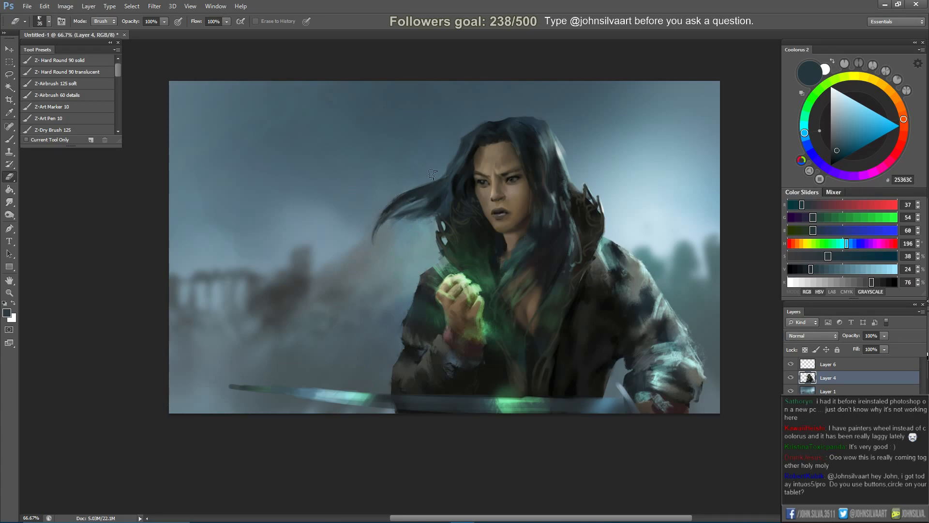
# Redraw the curling tip of the windblown lock as a thin strand in the sampled dark blue 151E22.
pyautogui.press('b')
pyautogui.keyDown('alt'); pyautogui.click(410, 200); pyautogui.keyUp('alt')
pyautogui.press('[')
pyautogui.press('[')
pyautogui.press('[')
pyautogui.press('[')
pyautogui.hotkey('ctrl', 'z')
pyautogui.moveTo(378, 227); pyautogui.dragTo(378, 251)
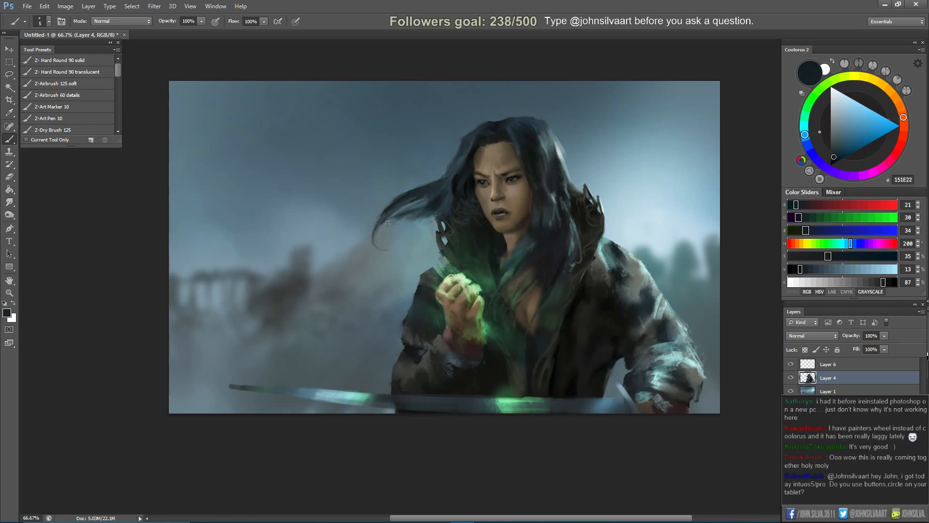
# Add fine stray strands along the tip of the windblown lock with a very small brush.
pyautogui.press('[')
pyautogui.press('[')
pyautogui.press('[')
pyautogui.press(']')
pyautogui.press(']')
pyautogui.moveTo(387, 220); pyautogui.dragTo(376, 239)
pyautogui.press('[')
pyautogui.press('[')
# Rework the coat's front edge below the chest with sampled near-black 030303 and dark olive 20231C.
pyautogui.moveTo(495, 348); pyautogui.dragTo(444, 291)
pyautogui.press(']')
pyautogui.press(']')
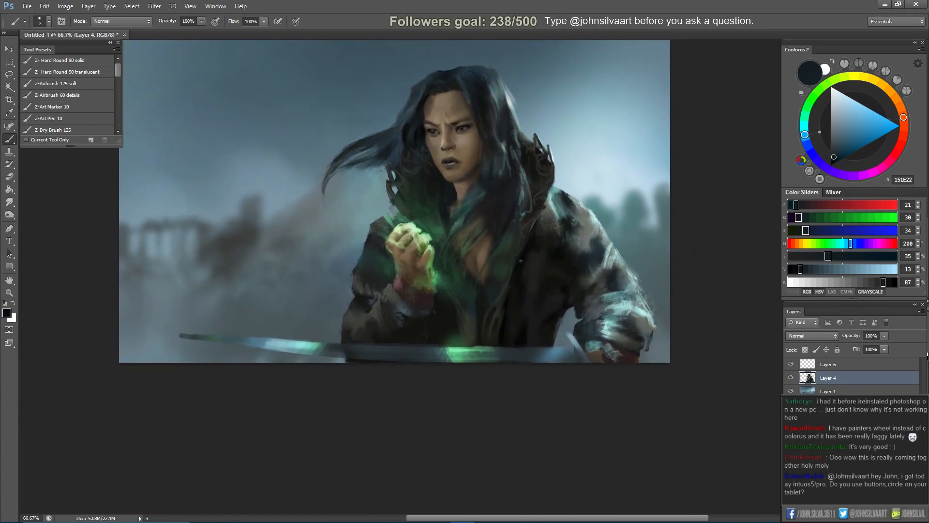
pyautogui.keyDown('alt'); pyautogui.click(522, 262); pyautogui.keyUp('alt')
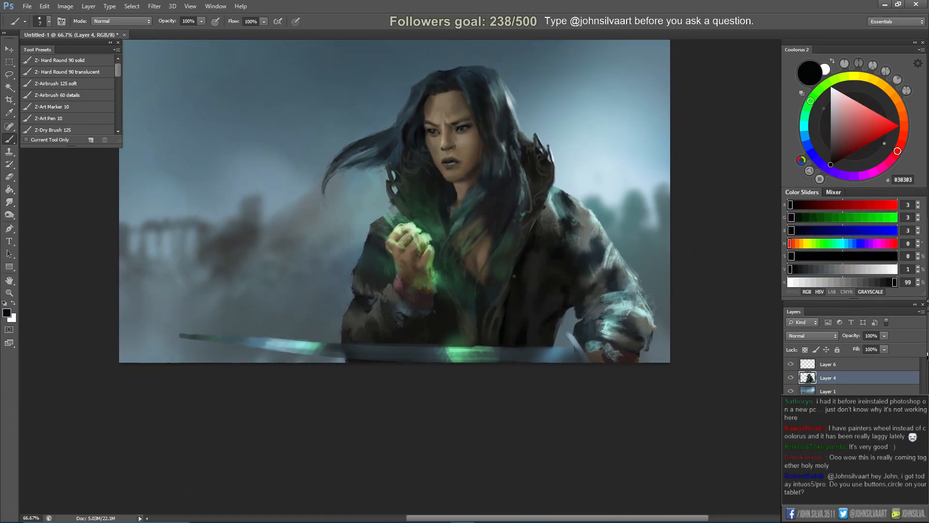
pyautogui.keyDown('alt'); pyautogui.click(489, 331); pyautogui.keyUp('alt')
pyautogui.keyDown('alt'); pyautogui.click(498, 301); pyautogui.keyUp('alt')
pyautogui.press(']')
pyautogui.press(']')
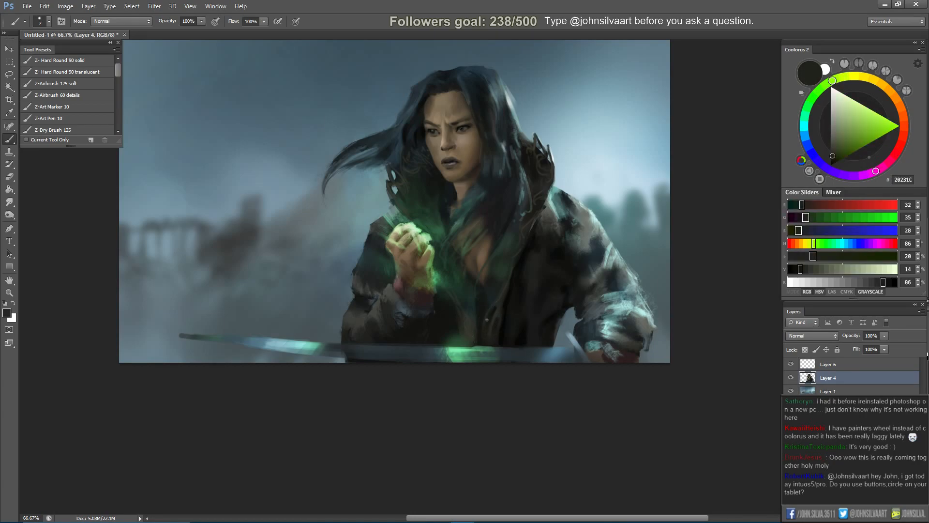
# Refine the trim and folds at the coat's lower front opening with sampled 282820, 1B1C17 and 0D1211.
pyautogui.keyDown('alt'); pyautogui.click(495, 317); pyautogui.keyUp('alt')
pyautogui.keyDown('alt'); pyautogui.click(488, 336); pyautogui.keyUp('alt')
pyautogui.press(']')
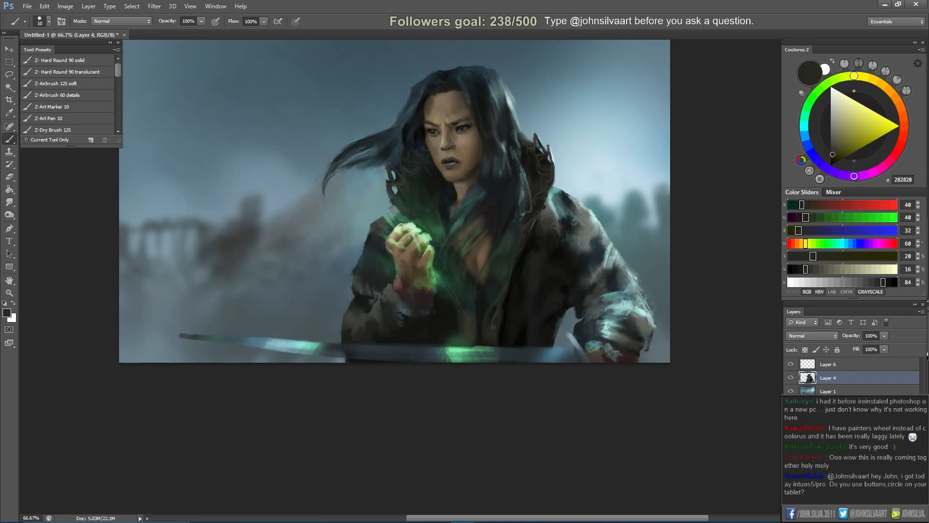
pyautogui.keyDown('alt'); pyautogui.click(499, 315); pyautogui.keyUp('alt')
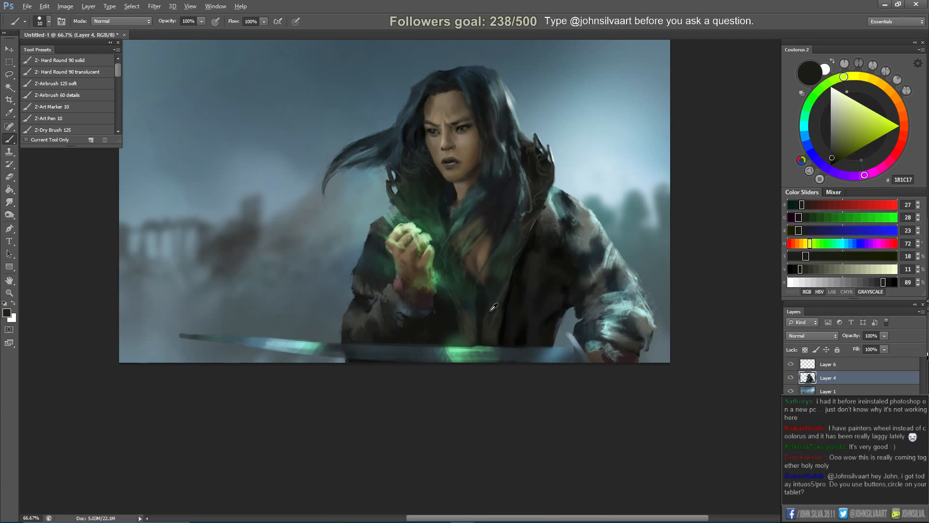
pyautogui.keyDown('alt'); pyautogui.click(496, 308); pyautogui.keyUp('alt')
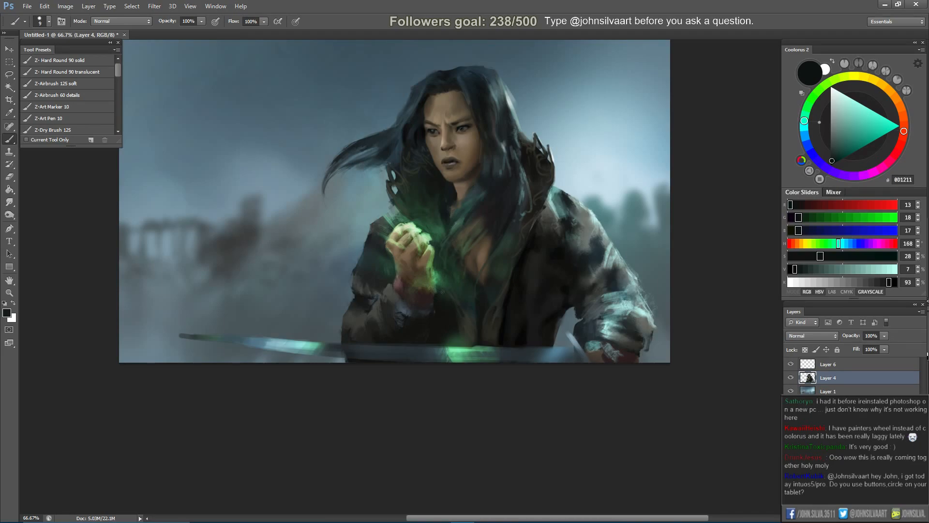
# Refine the coat and sleeve cuff below the glowing fist with sampled 0B0B09, 3F403B and 0F100F.
pyautogui.keyDown('alt'); pyautogui.click(451, 308); pyautogui.keyUp('alt')
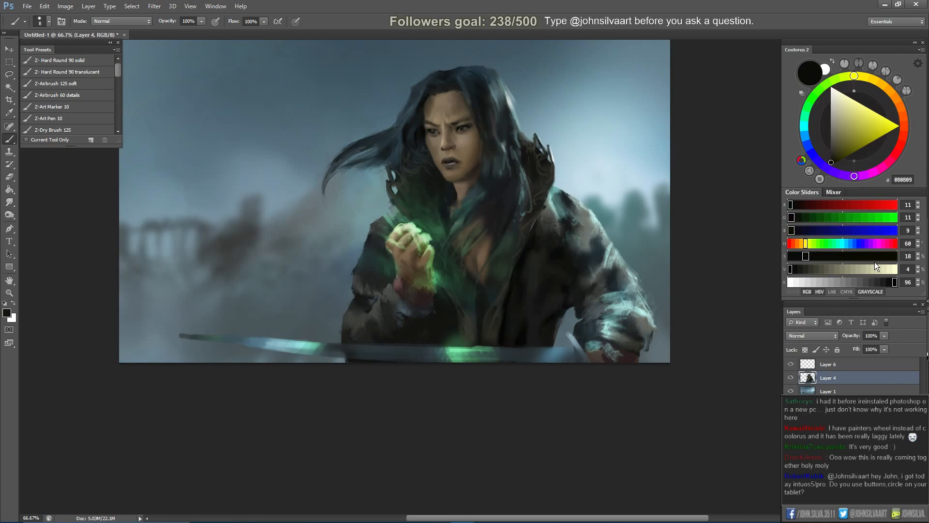
pyautogui.keyDown('alt'); pyautogui.click(400, 293); pyautogui.keyUp('alt')
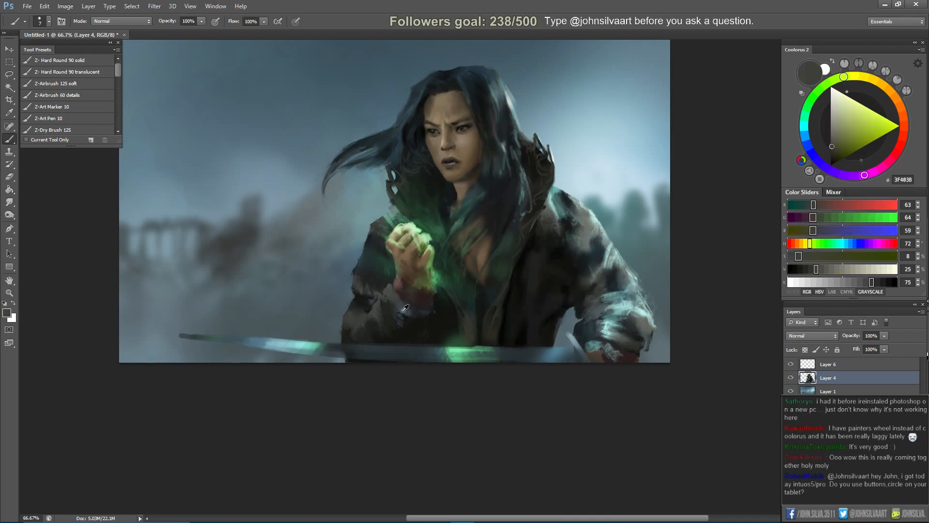
pyautogui.keyDown('alt'); pyautogui.click(415, 313); pyautogui.keyUp('alt')
pyautogui.keyDown('alt'); pyautogui.click(406, 324); pyautogui.keyUp('alt')
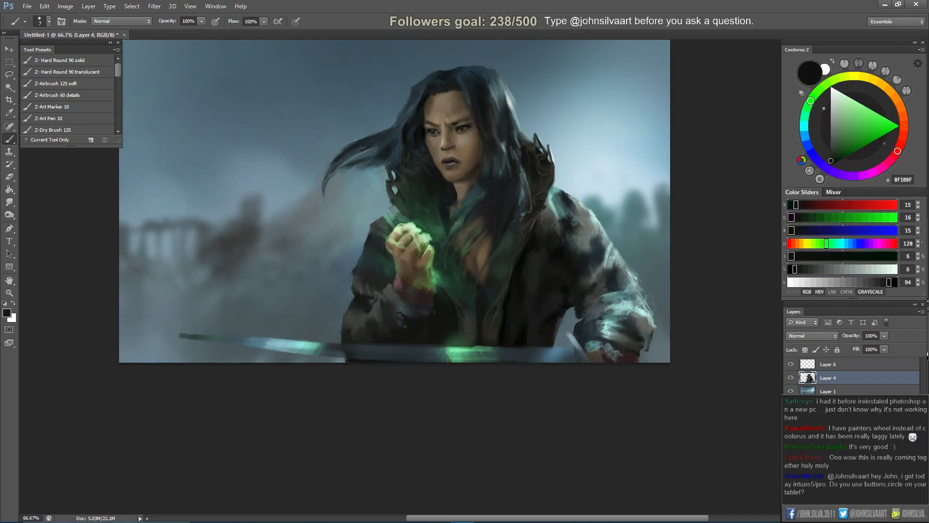